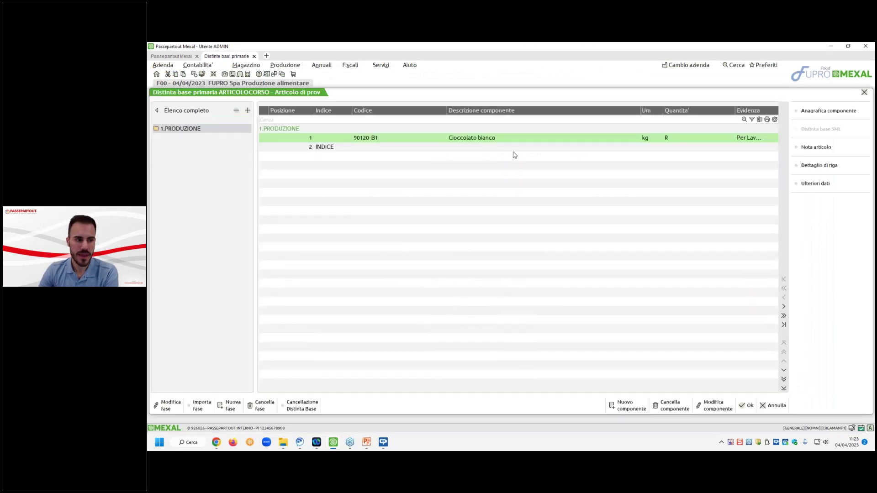
Delete the INDICE row at position 2 of the ARTICOLOCORSO primary bill of materials
{"action": "left_click", "coordinate": [497, 146]}
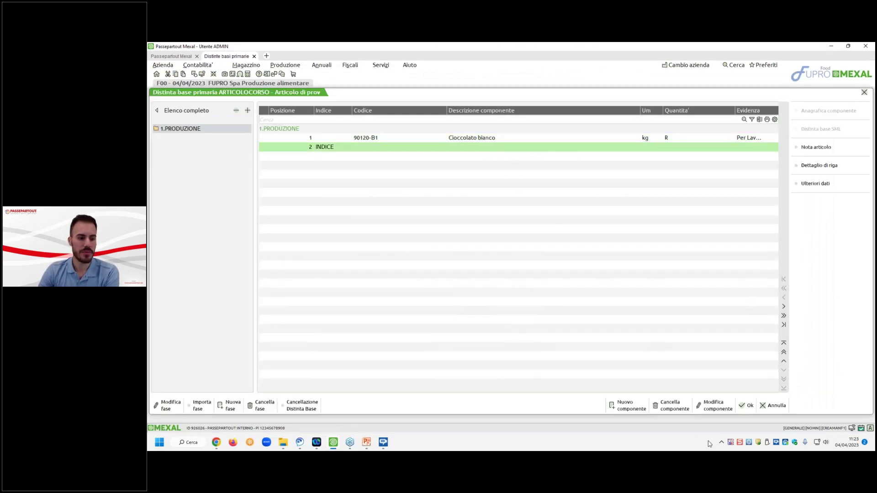
{"action": "left_click", "coordinate": [672, 406]}
{"action": "left_click", "coordinate": [563, 270]}
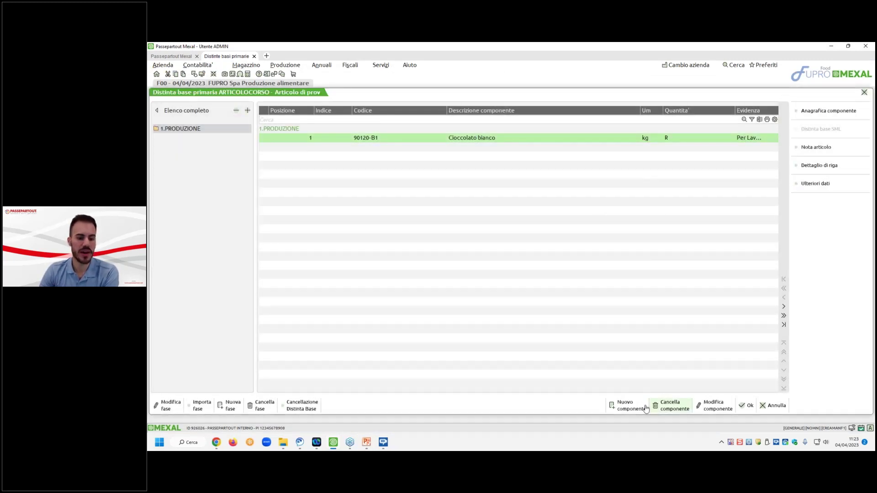
Enter article COMP01 as a new component at position 2 with quantity 1, and proceed to its conditions
{"action": "left_click", "coordinate": [635, 414]}
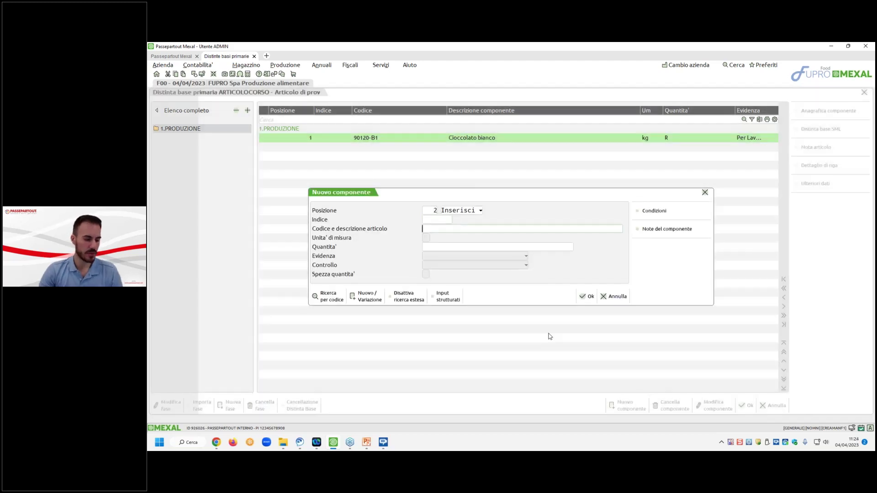
{"action": "key", "text": "F2"}
{"action": "type", "text": "comp"}
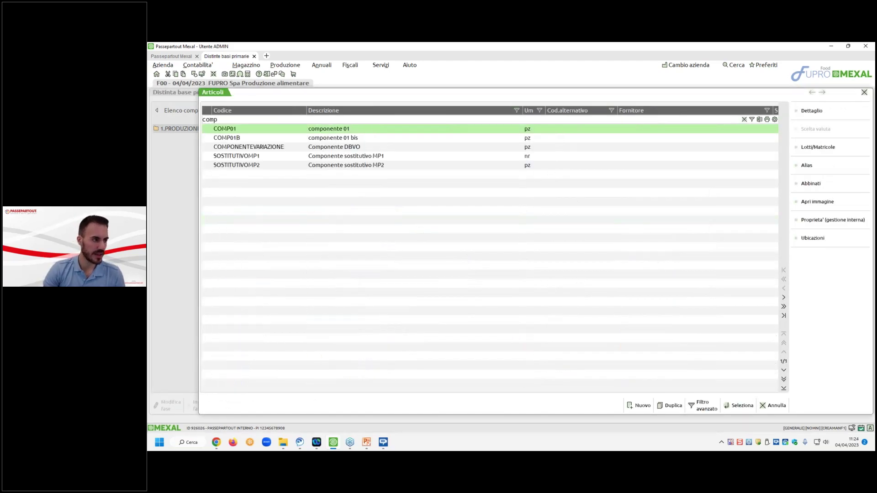
{"action": "double_click", "coordinate": [425, 129]}
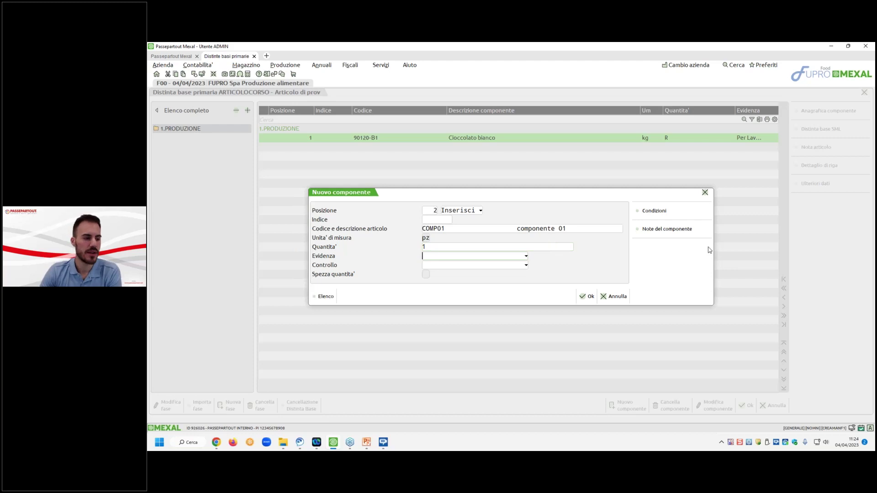
{"action": "key", "text": "Return"}
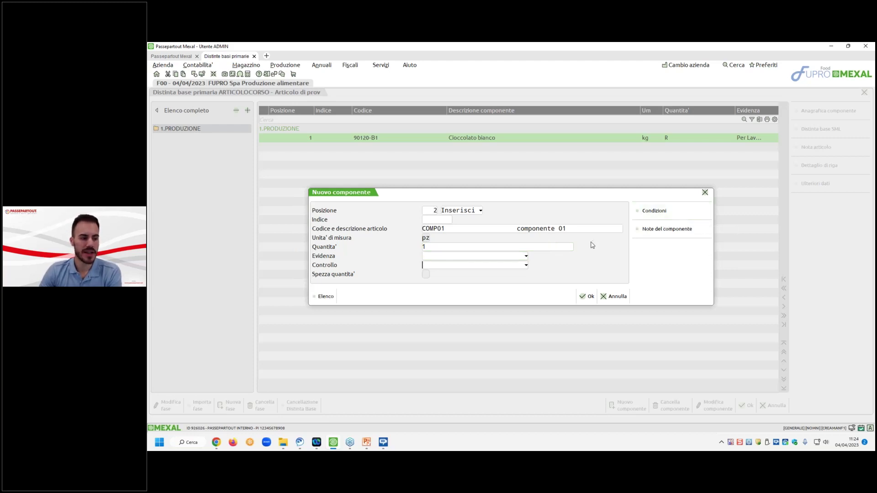
{"action": "key", "text": "Return"}
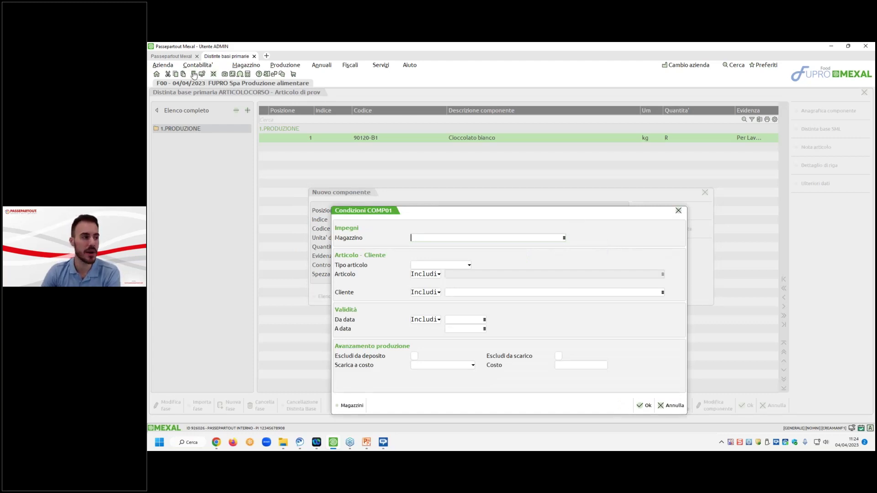
Open the production parameters in the company data to examine the setting for automatically opening the conditions window
{"action": "left_click", "coordinate": [171, 56]}
{"action": "left_click", "coordinate": [176, 69]}
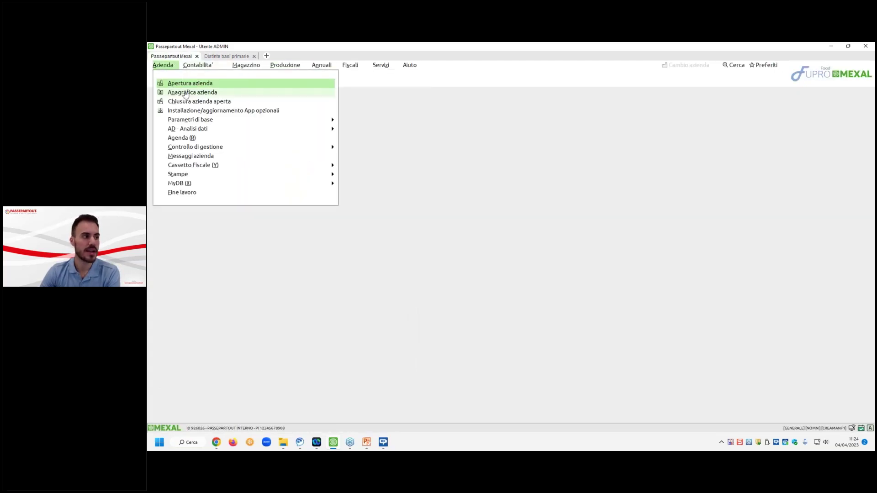
{"action": "left_click", "coordinate": [185, 92]}
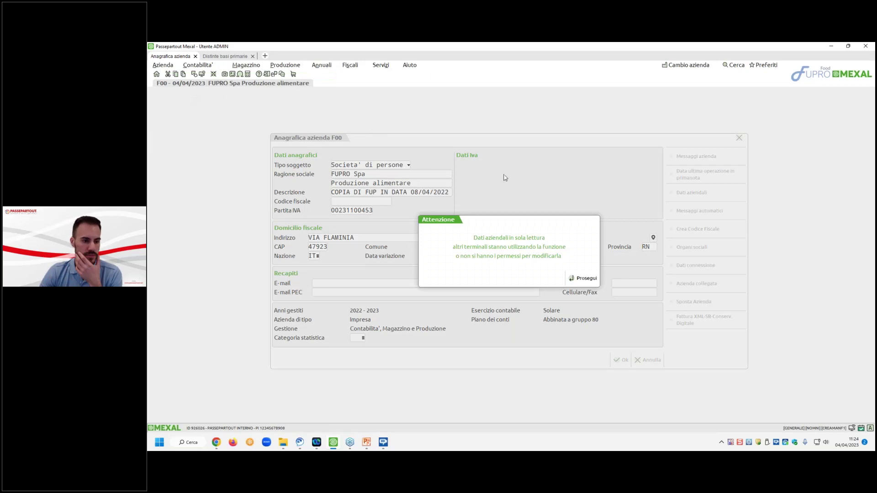
{"action": "left_click", "coordinate": [583, 278]}
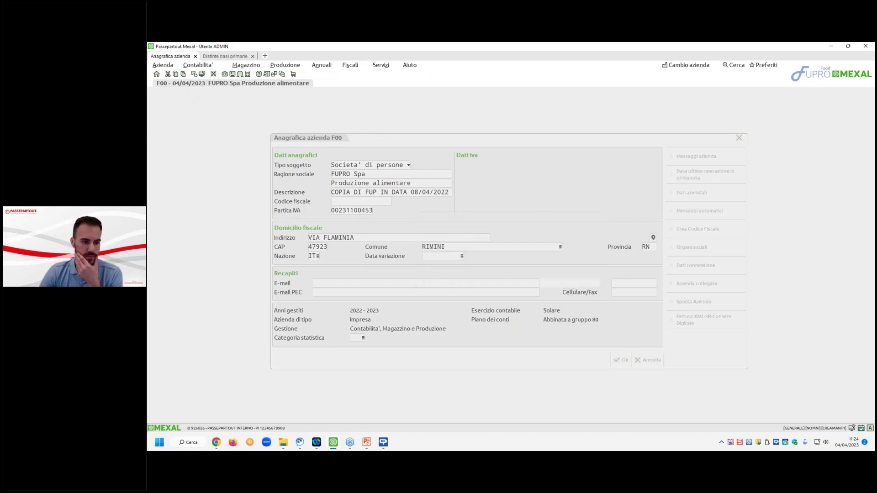
{"action": "left_click", "coordinate": [694, 193]}
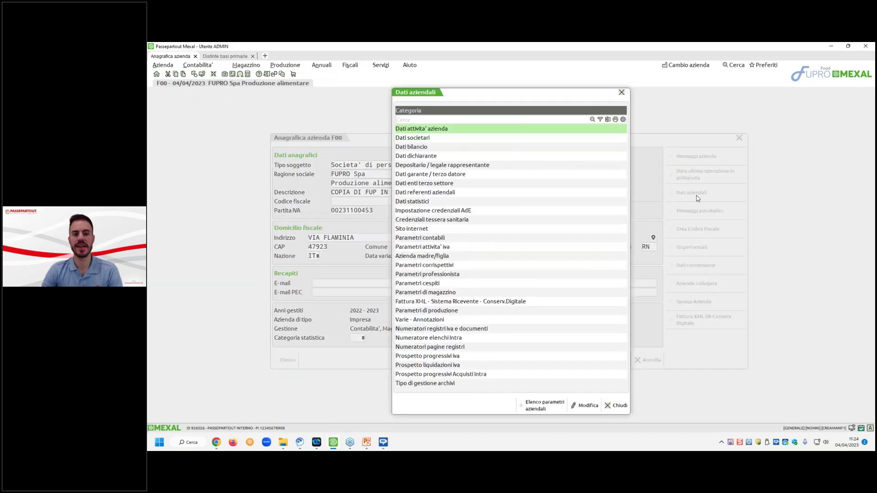
{"action": "type", "text": "produ"}
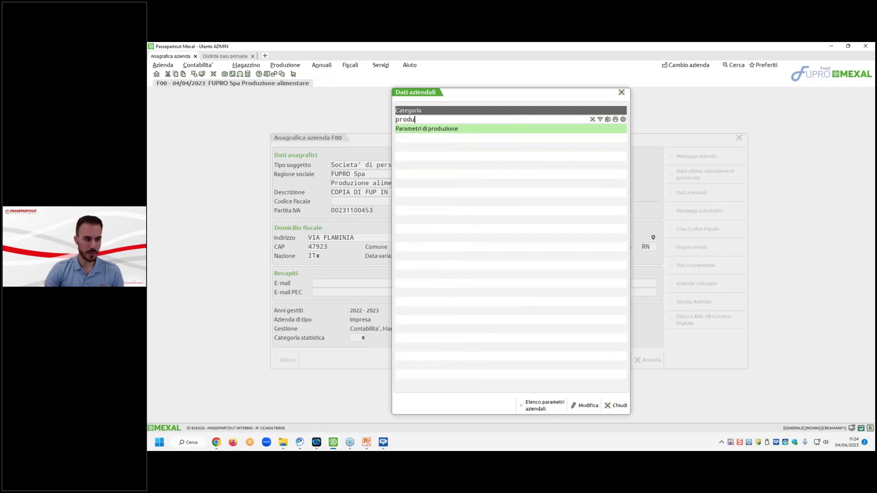
{"action": "key", "text": "Return"}
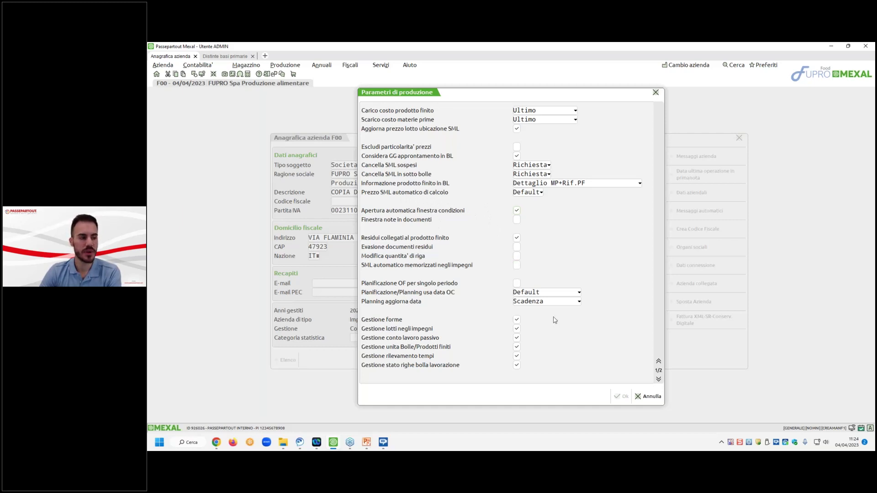
Leave the company record and return to the new COMP01 component, dismissing its conditions window
{"action": "left_click", "coordinate": [649, 396]}
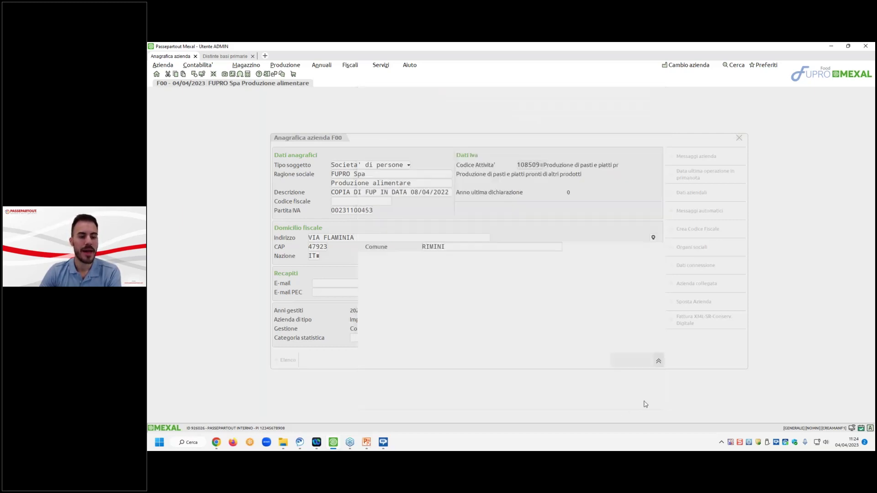
{"action": "key", "text": "Escape"}
{"action": "left_click", "coordinate": [640, 361]}
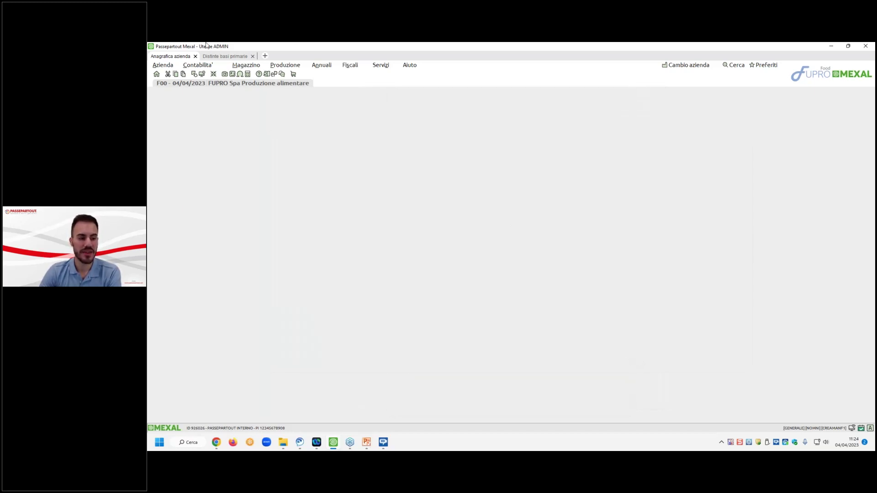
{"action": "left_click", "coordinate": [224, 55]}
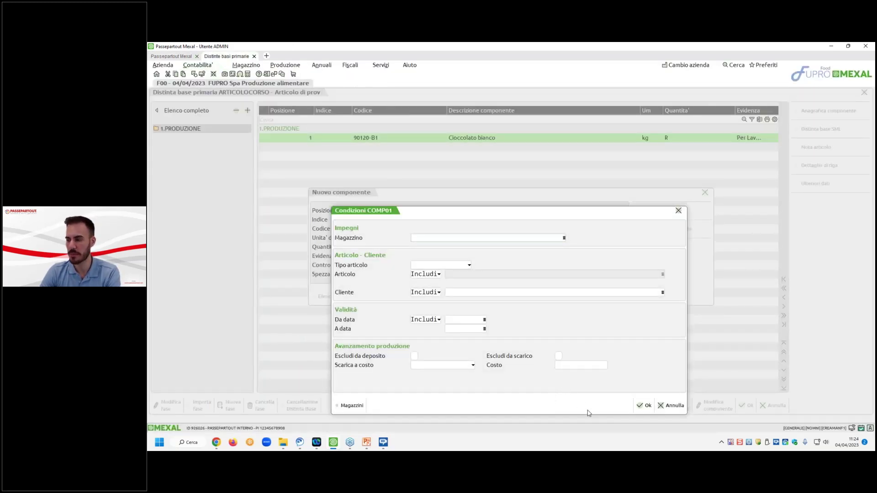
{"action": "left_click", "coordinate": [672, 405]}
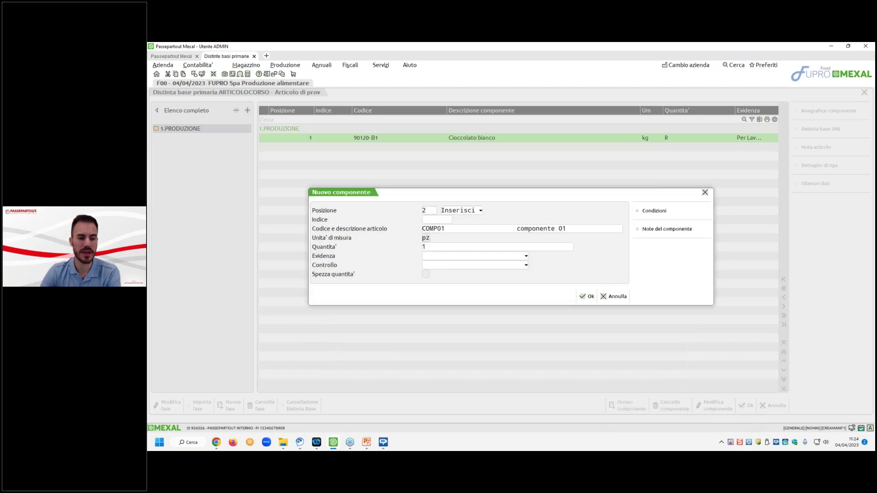
Include customer Altro Gusto Spa in the conditions of component COMP01 and save the bill of materials
{"action": "left_click", "coordinate": [648, 217]}
{"action": "left_click_drag", "start_coordinate": [588, 219], "coordinate": [656, 187]}
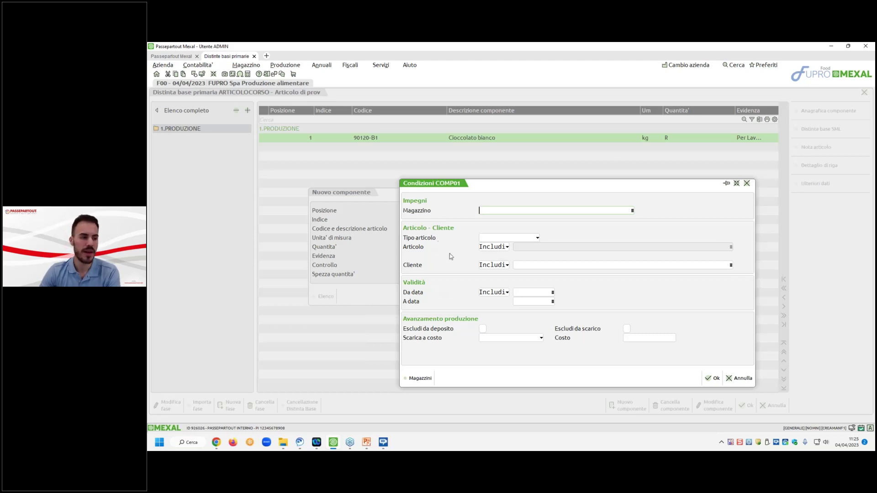
{"action": "left_click", "coordinate": [484, 240]}
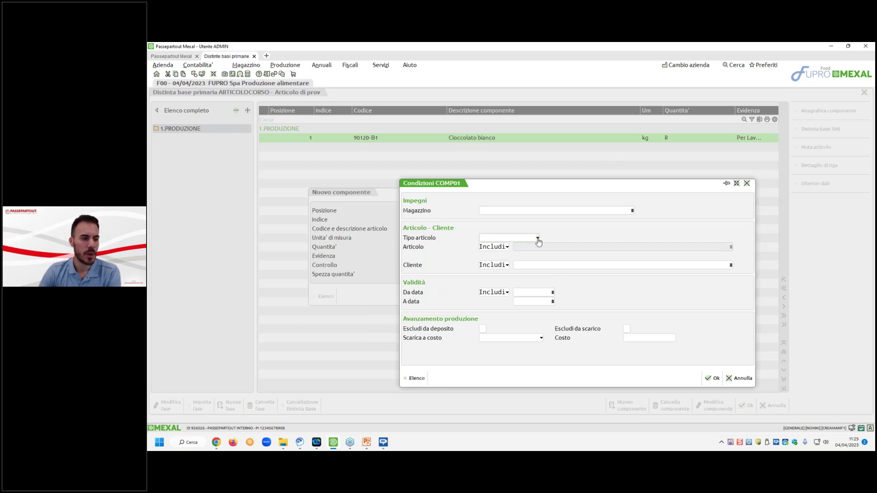
{"action": "key", "text": "Tab"}
{"action": "left_click", "coordinate": [517, 265]}
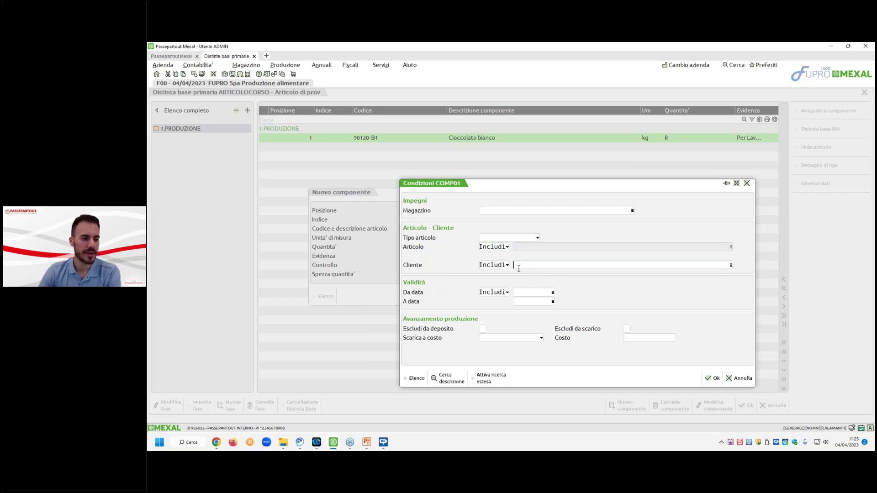
{"action": "left_click", "coordinate": [417, 379]}
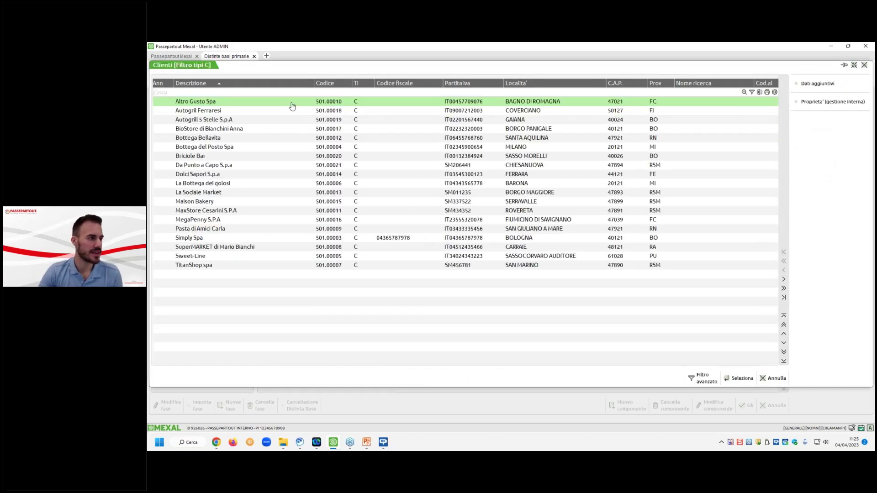
{"action": "double_click", "coordinate": [291, 108]}
{"action": "left_click", "coordinate": [712, 379]}
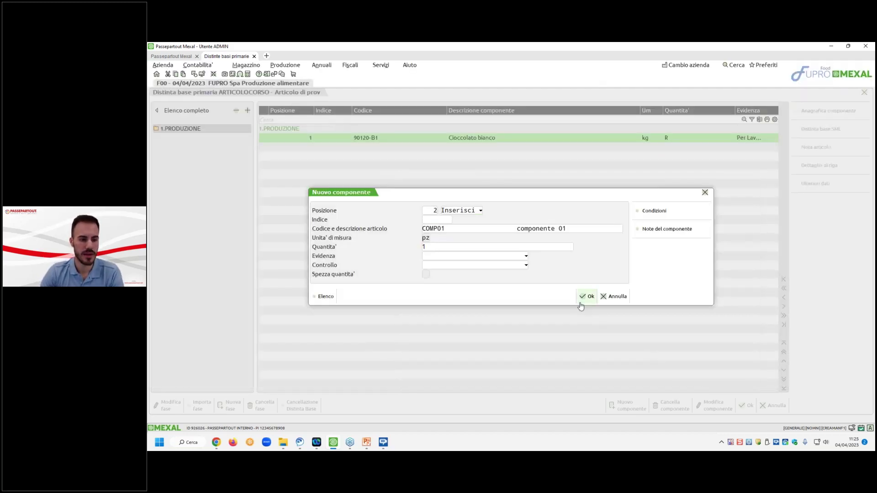
{"action": "left_click", "coordinate": [605, 297]}
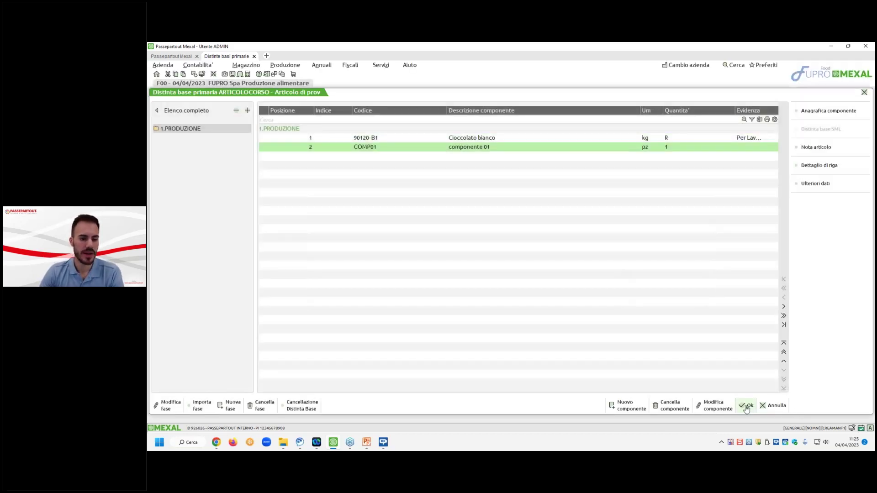
{"action": "left_click", "coordinate": [747, 406]}
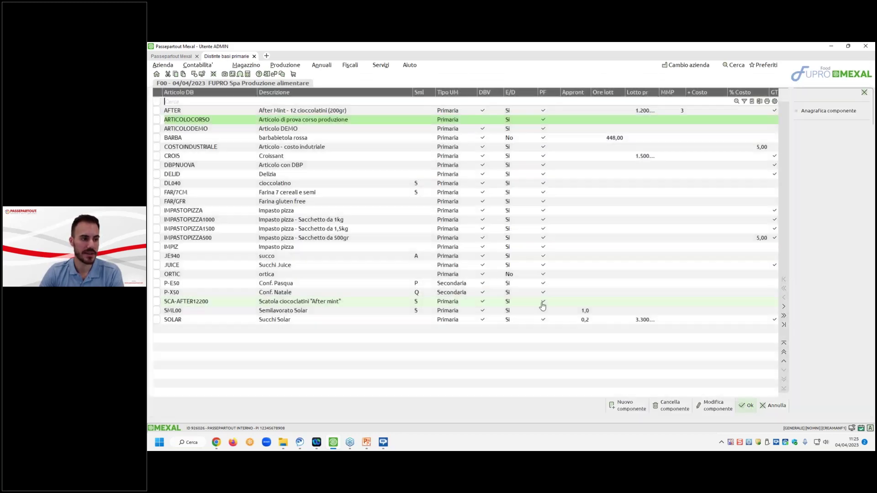
Open the bill of materials development print with the -DBPSVIL Sviluppo Distinta Base form
{"action": "left_click", "coordinate": [171, 56]}
{"action": "left_click", "coordinate": [279, 65]}
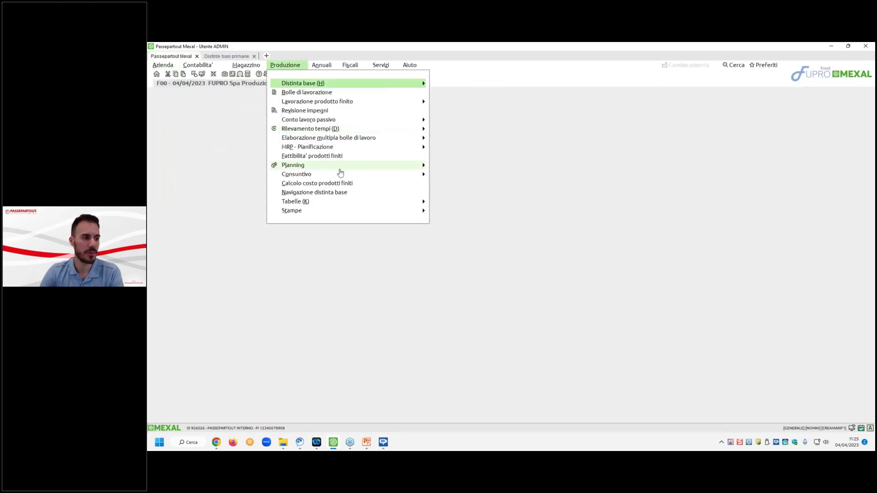
{"action": "mouse_move", "coordinate": [327, 210]}
{"action": "left_click", "coordinate": [445, 229]}
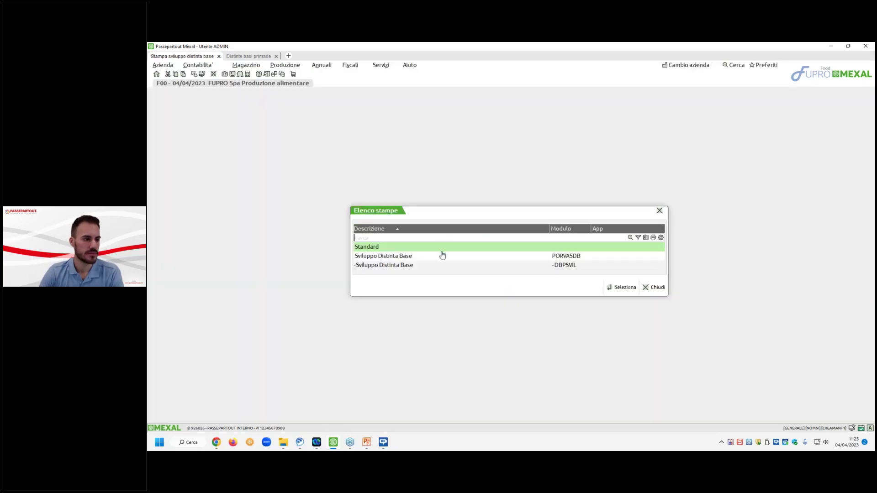
{"action": "double_click", "coordinate": [447, 268]}
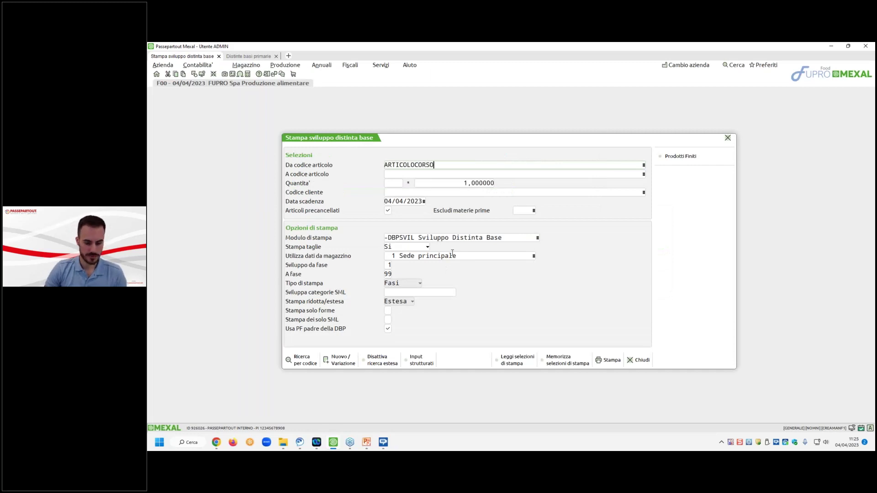
Print the development of ARTICOLOCORSO on screen for customer Altro Gusto Spa
{"action": "key", "text": "Return"}
{"action": "left_click", "coordinate": [421, 193]}
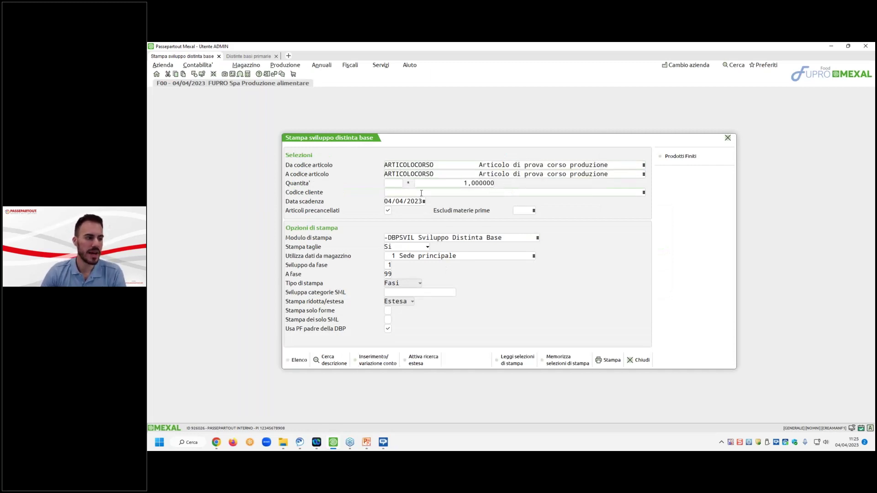
{"action": "left_click", "coordinate": [299, 360]}
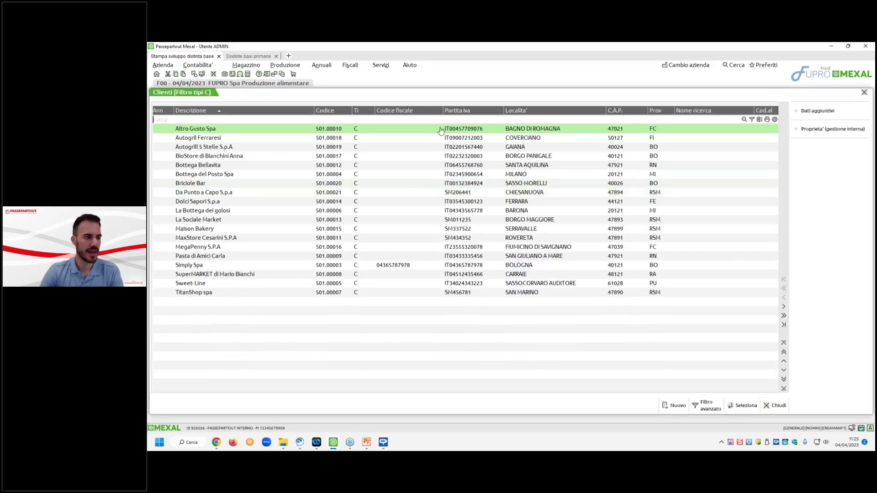
{"action": "key", "text": "Return"}
{"action": "left_click", "coordinate": [608, 361]}
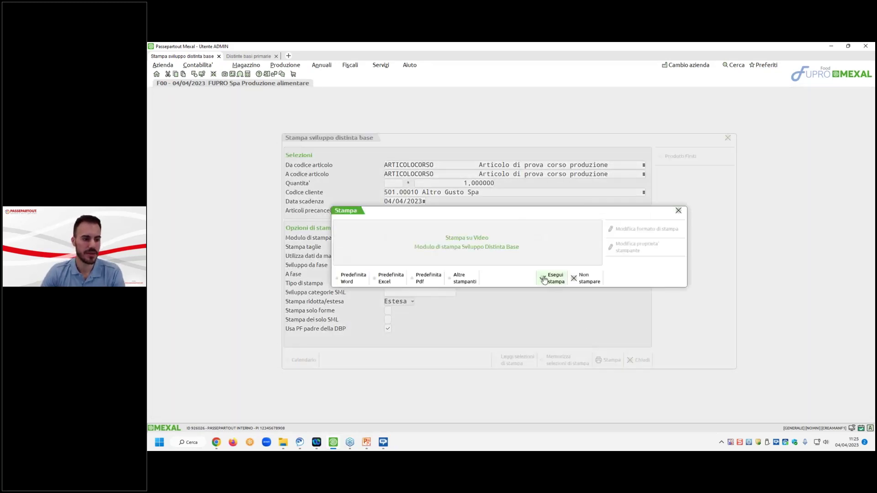
{"action": "left_click", "coordinate": [548, 279]}
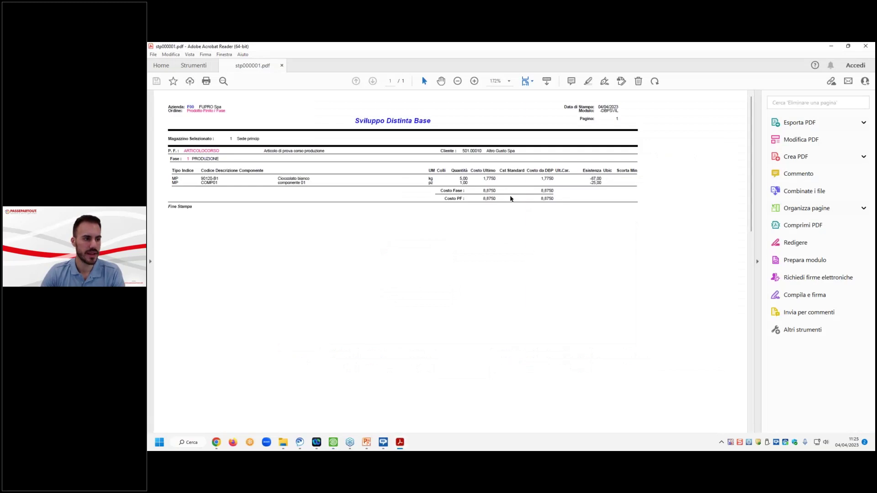
Enlarge the printed report to examine its components, customer and quantities, and return to the print selections
{"action": "left_click", "coordinate": [474, 81]}
{"action": "left_click", "coordinate": [475, 80]}
{"action": "left_click", "coordinate": [474, 80]}
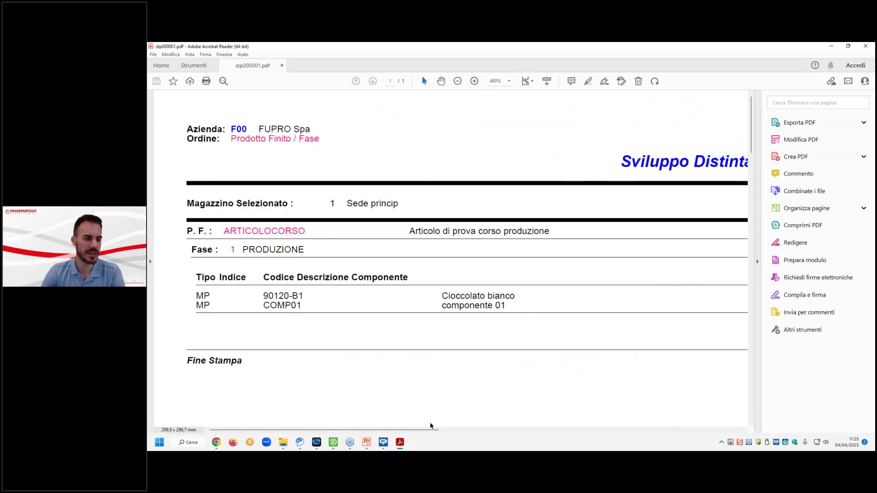
{"action": "left_click_drag", "start_coordinate": [427, 432], "coordinate": [558, 413]}
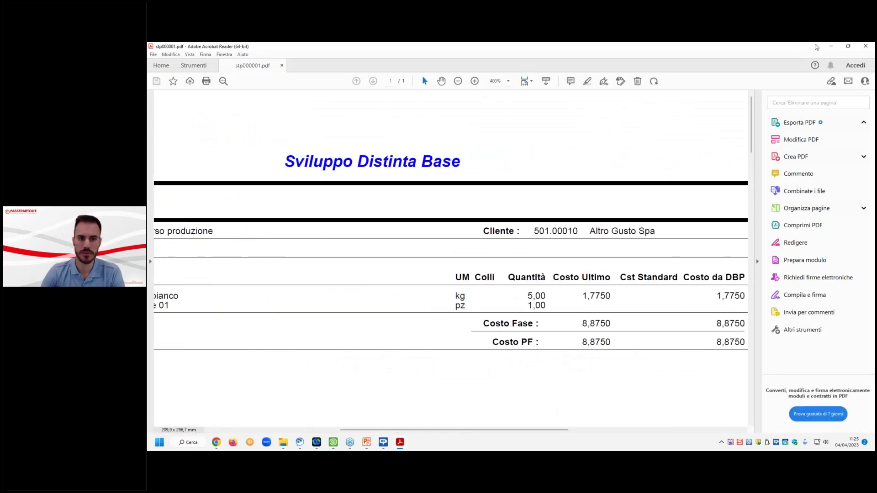
{"action": "left_click", "coordinate": [830, 47]}
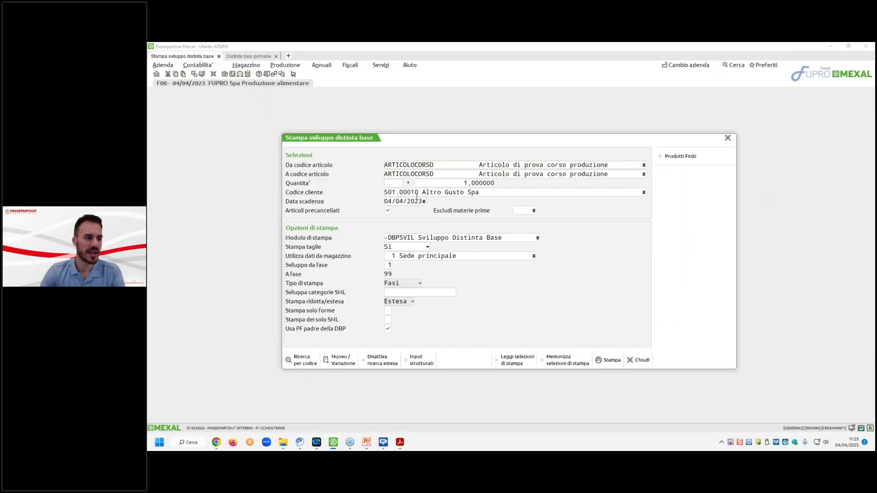
Clear the customer code from the print selections
{"action": "left_click", "coordinate": [382, 195]}
{"action": "key", "text": "shift+Delete"}
{"action": "key", "text": "Return"}
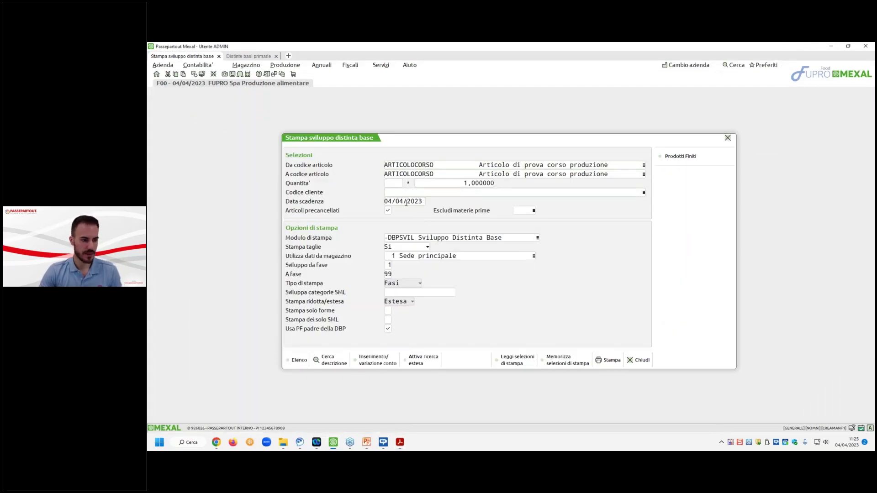
Print the development of ARTICOLOCORSO without a customer and enlarge the report to examine its components and quantities
{"action": "left_click", "coordinate": [609, 360]}
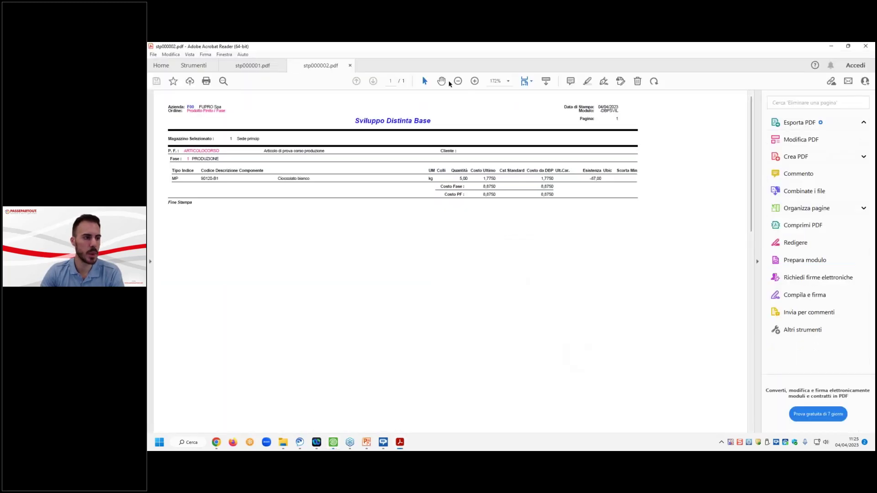
{"action": "left_click", "coordinate": [474, 82]}
{"action": "left_click", "coordinate": [474, 82]}
{"action": "left_click", "coordinate": [474, 81]}
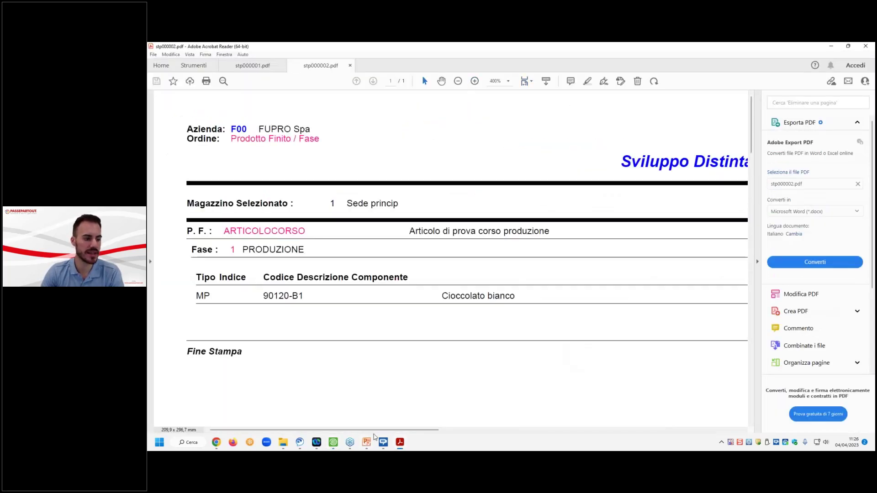
{"action": "left_click_drag", "start_coordinate": [393, 430], "coordinate": [511, 429]}
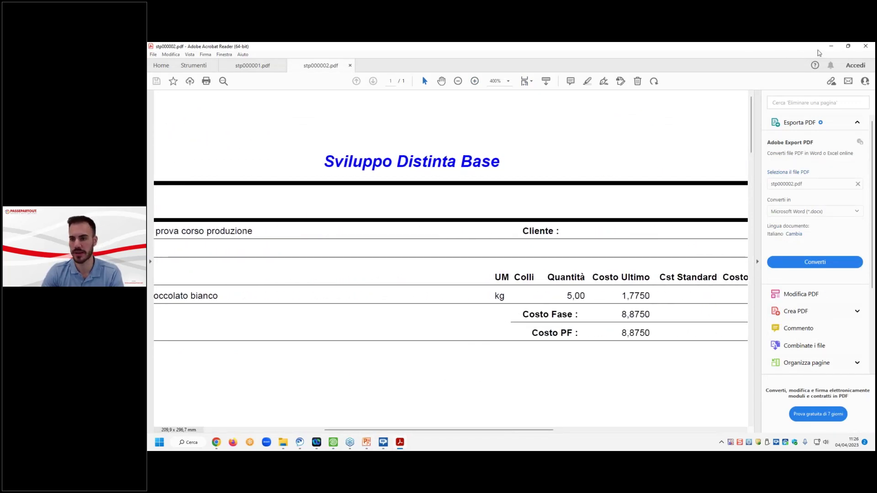
{"action": "left_click", "coordinate": [831, 46]}
In the ARTICOLOCORSO bill of materials, set component COMP01's customer condition to Escludi for Altro Gusto Spa and save
{"action": "left_click", "coordinate": [249, 56]}
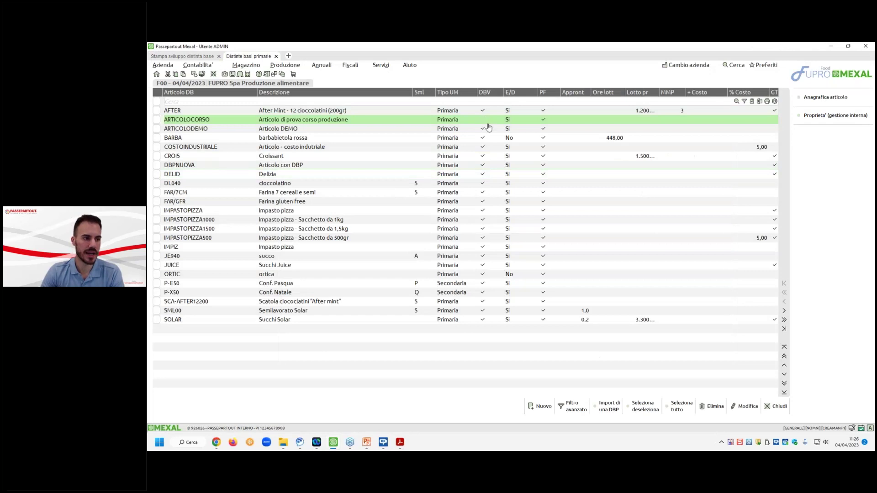
{"action": "double_click", "coordinate": [486, 120]}
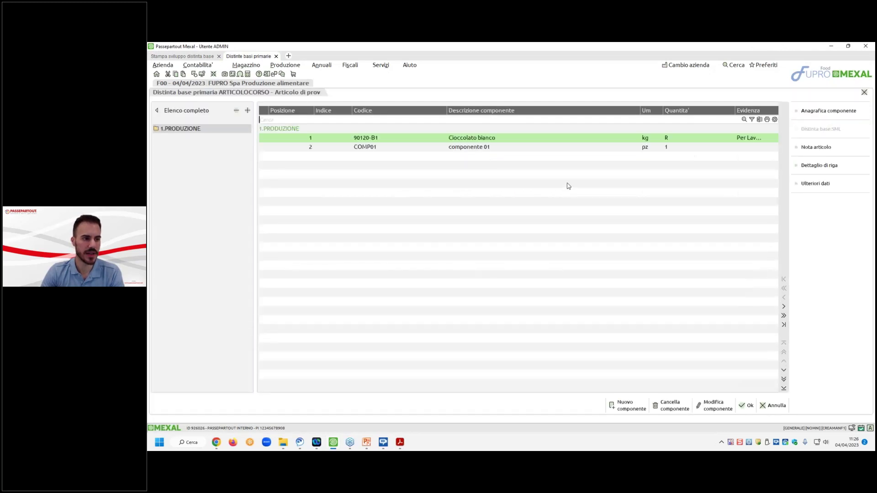
{"action": "double_click", "coordinate": [649, 147]}
{"action": "left_click", "coordinate": [663, 209]}
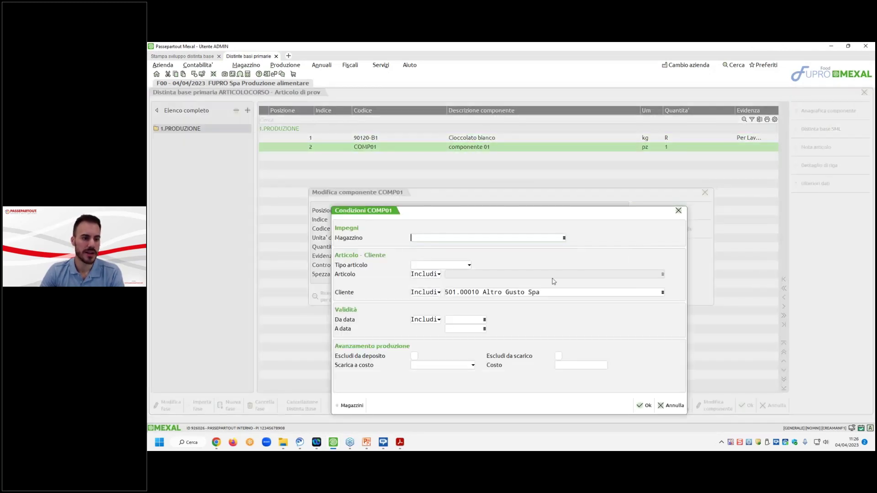
{"action": "left_click", "coordinate": [435, 292]}
{"action": "left_click", "coordinate": [422, 302]}
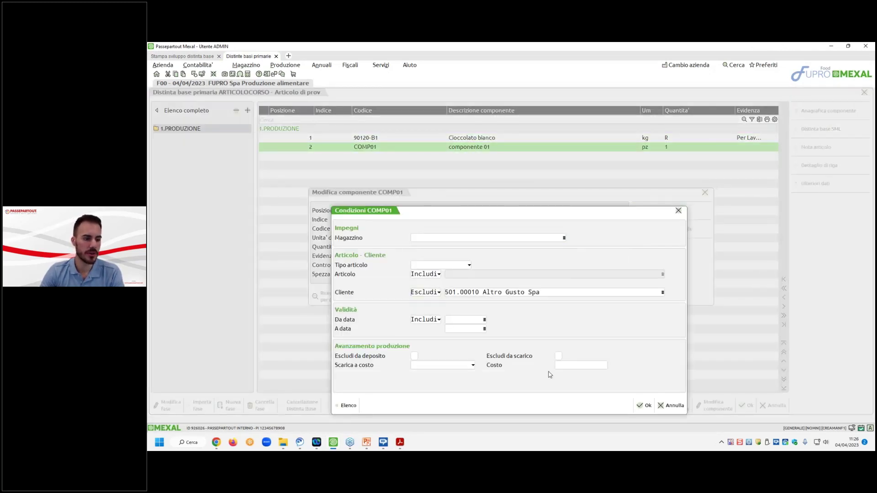
{"action": "left_click", "coordinate": [645, 406]}
{"action": "left_click", "coordinate": [588, 296]}
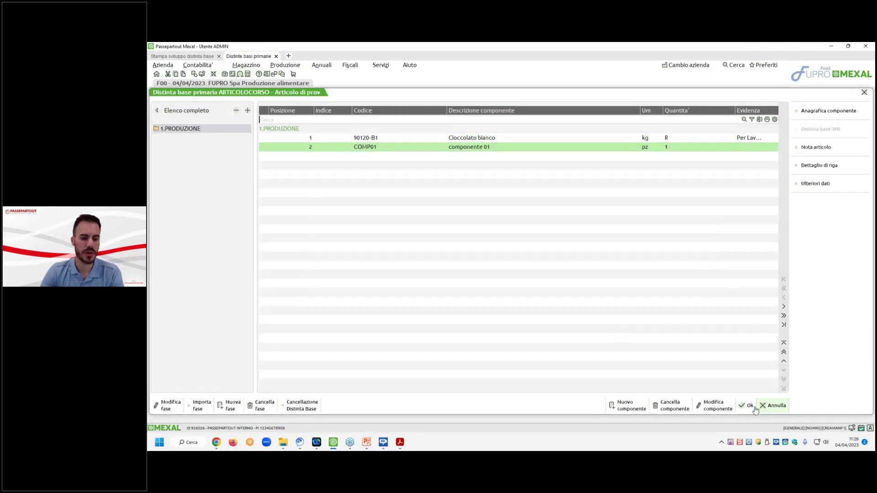
{"action": "left_click", "coordinate": [746, 405]}
{"action": "key", "text": "Escape"}
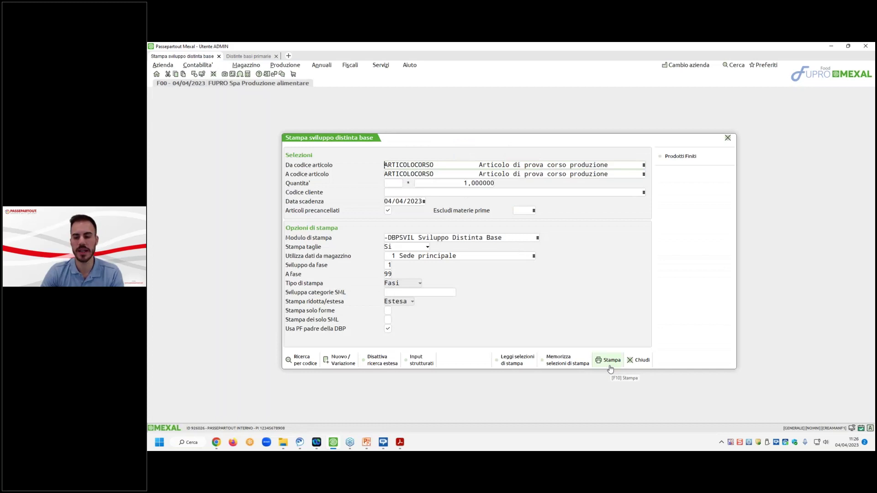
Reprint the ARTICOLOCORSO development with no customer selected and examine the components in the enlarged report
{"action": "left_click", "coordinate": [610, 361]}
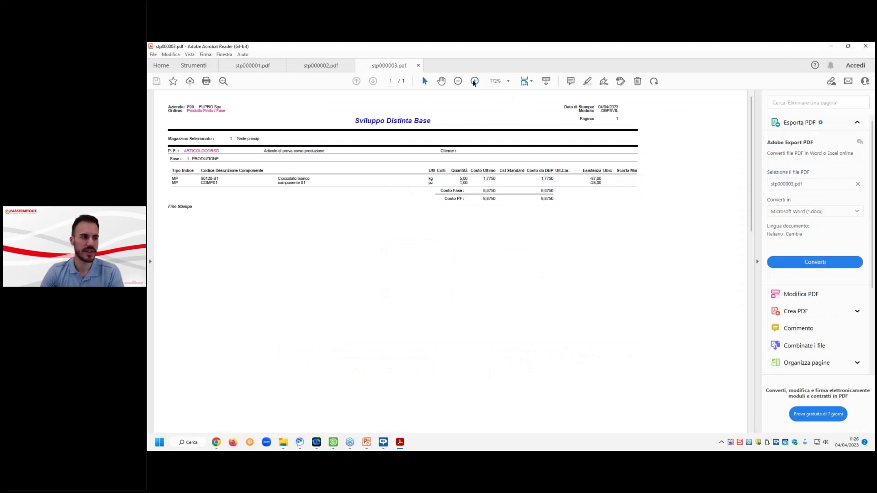
{"action": "double_click", "coordinate": [474, 81]}
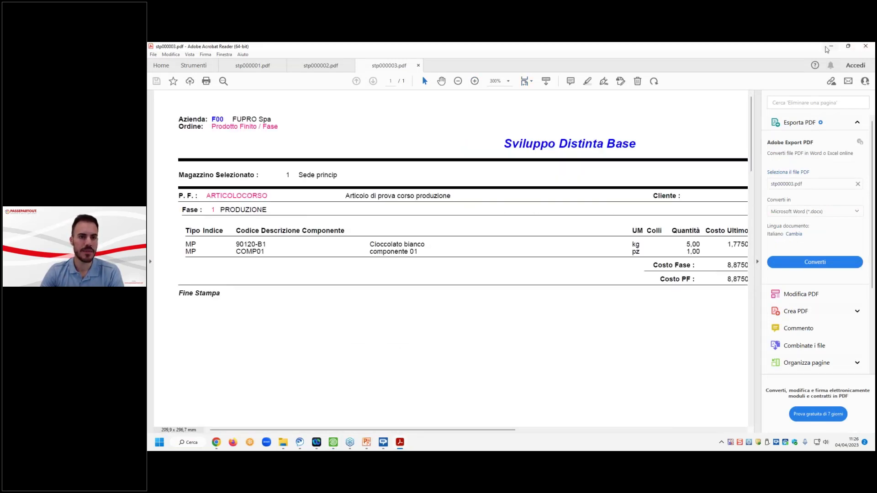
{"action": "left_click", "coordinate": [831, 46]}
Set the print's customer to Altro Gusto Spa, print the development and examine the components in the enlarged report
{"action": "left_click", "coordinate": [300, 360]}
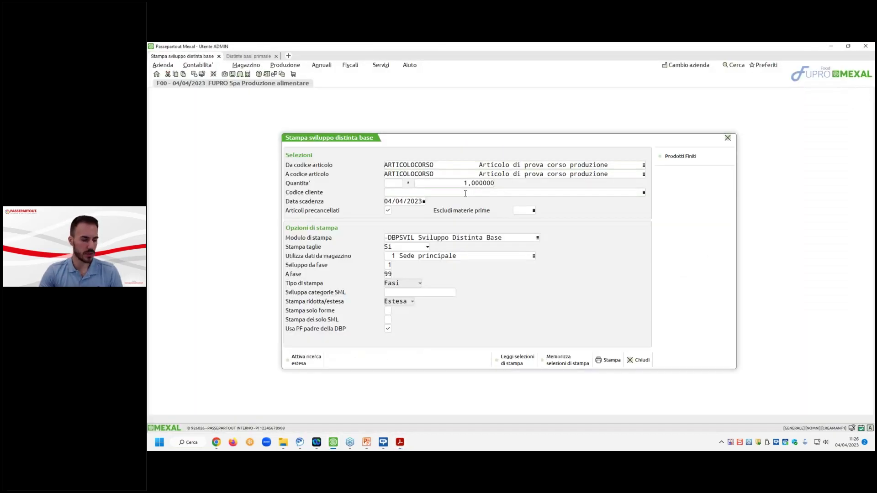
{"action": "key", "text": "Return"}
{"action": "left_click", "coordinate": [609, 360]}
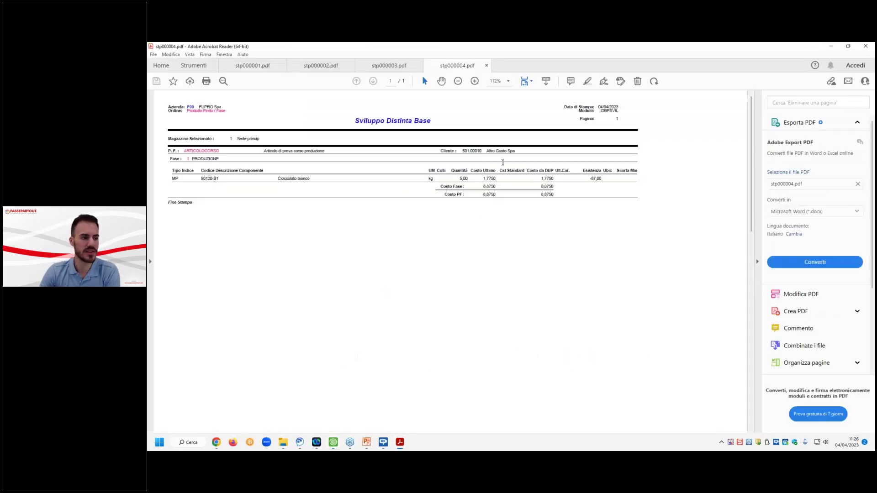
{"action": "double_click", "coordinate": [477, 85]}
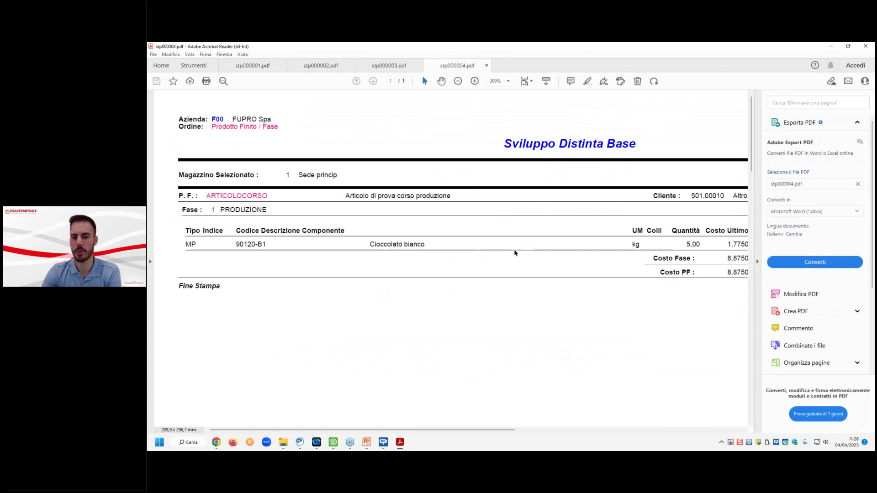
{"action": "left_click", "coordinate": [832, 46]}
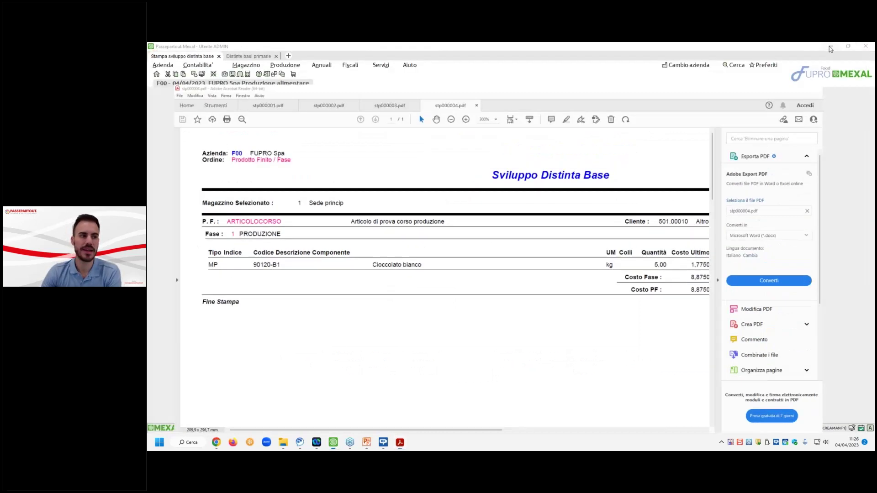
Remove the customer Altro Gusto Spa from the conditions of component COMP01 in the ARTICOLOCORSO bill of materials
{"action": "left_click", "coordinate": [249, 55]}
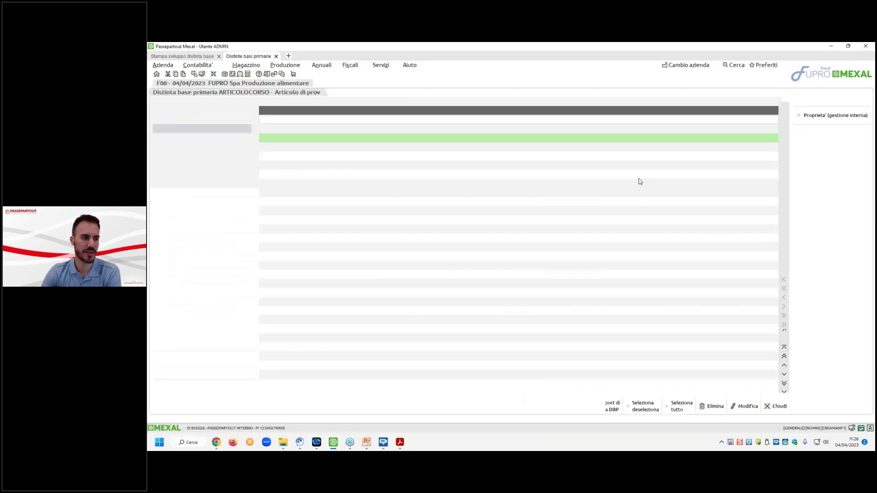
{"action": "double_click", "coordinate": [622, 148]}
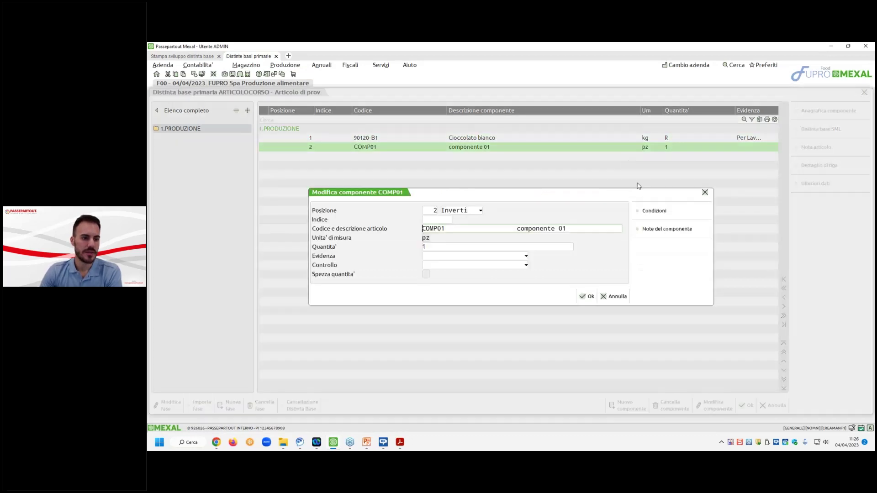
{"action": "left_click", "coordinate": [663, 221]}
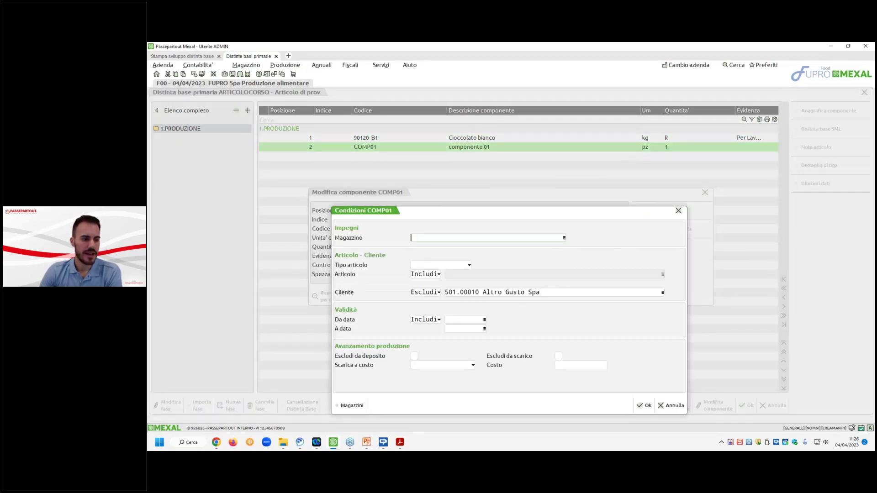
{"action": "left_click", "coordinate": [447, 291]}
{"action": "key", "text": "Delete"}
{"action": "key", "text": "Return"}
{"action": "key", "text": "Return"}
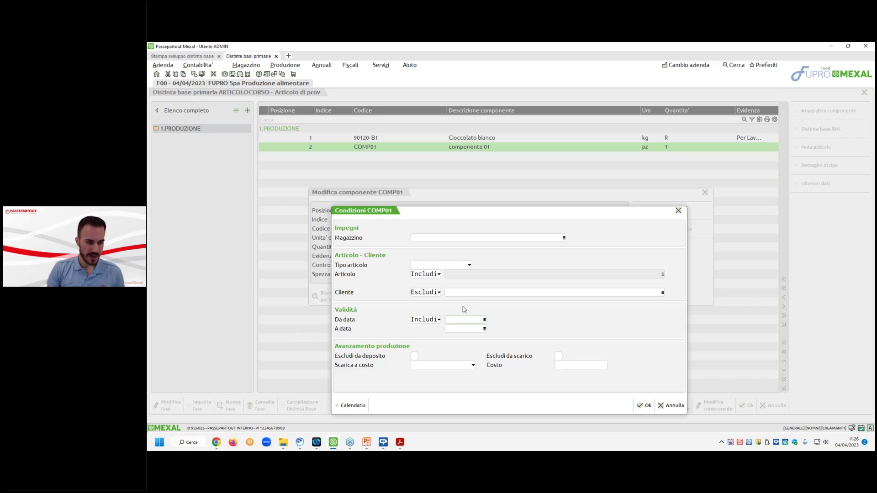
Set COMP01's validity start date to 05/04/2023 and save the component and the bill of materials
{"action": "type", "text": "050"}
{"action": "key", "text": "Return"}
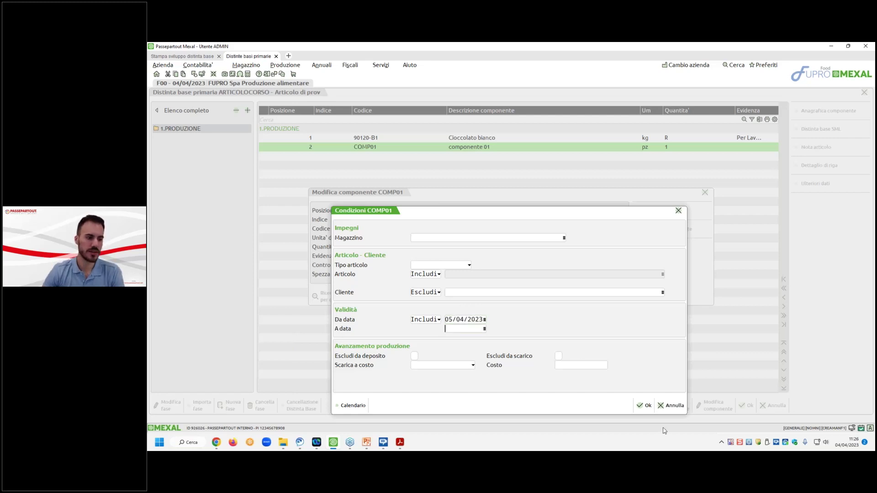
{"action": "left_click", "coordinate": [646, 406]}
{"action": "left_click", "coordinate": [587, 296]}
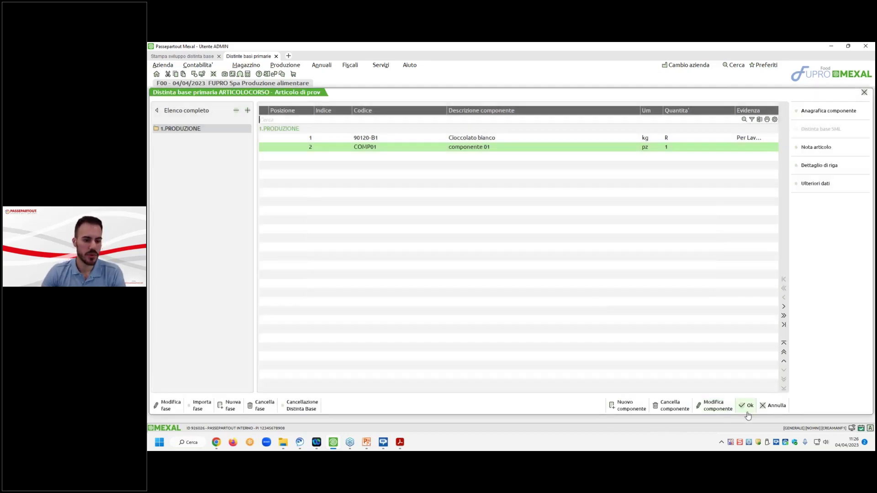
{"action": "left_click", "coordinate": [746, 406]}
Print the development of ARTICOLOCORSO with due date 04/04/2023 and check which components the report includes
{"action": "left_click", "coordinate": [182, 55]}
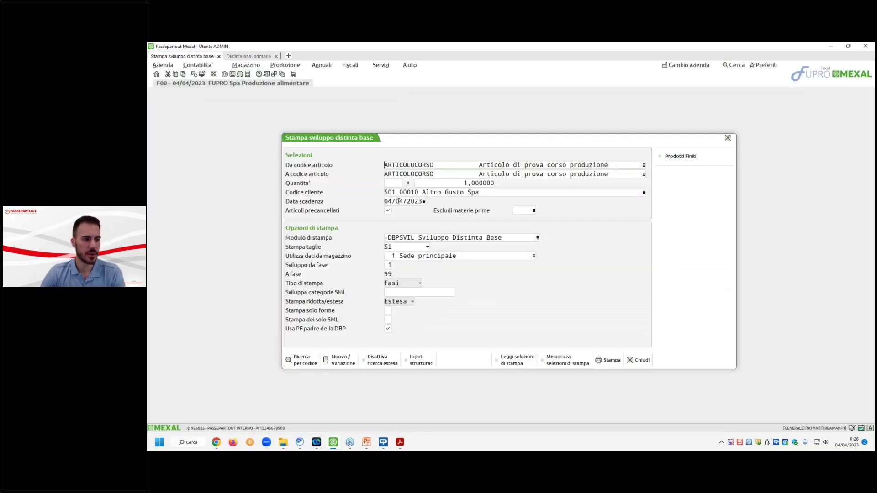
{"action": "left_click", "coordinate": [608, 360]}
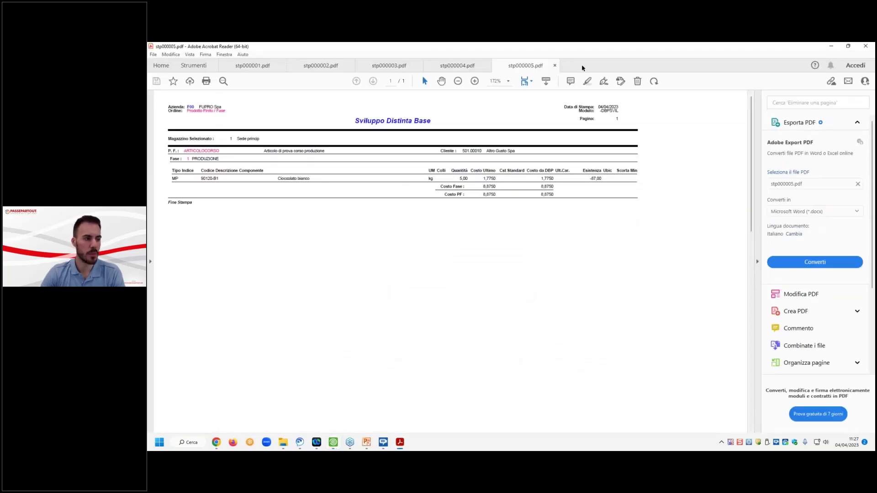
{"action": "left_click", "coordinate": [829, 46]}
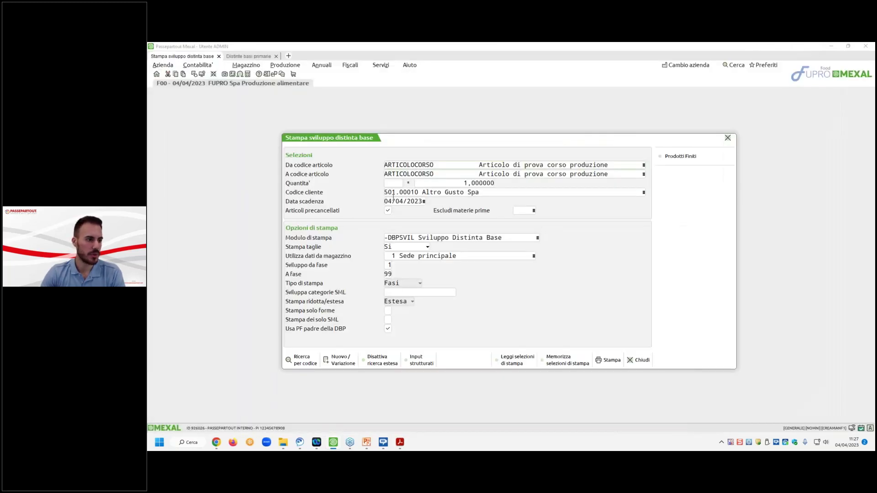
Set the due date in the print selections to 05/04/2023 and print the development of ARTICOLOCORSO on screen
{"action": "left_click", "coordinate": [392, 201]}
{"action": "type", "text": "05"}
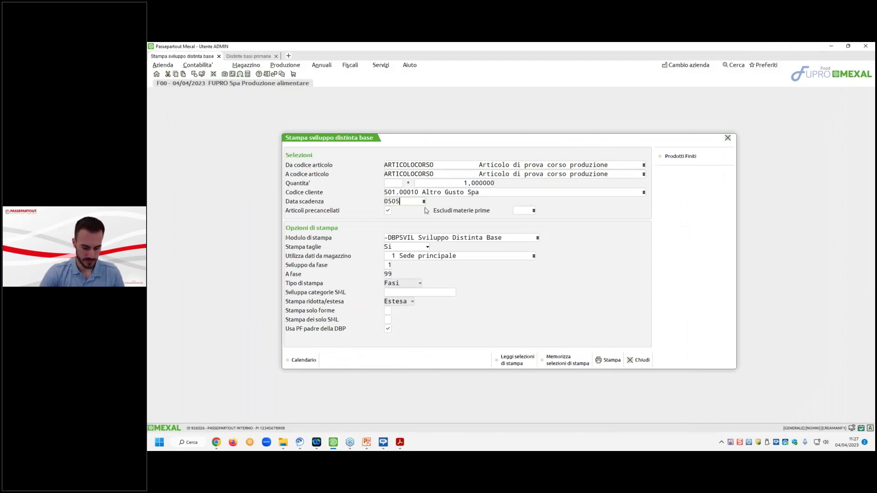
{"action": "type", "text": "/04"}
{"action": "key", "text": "Return"}
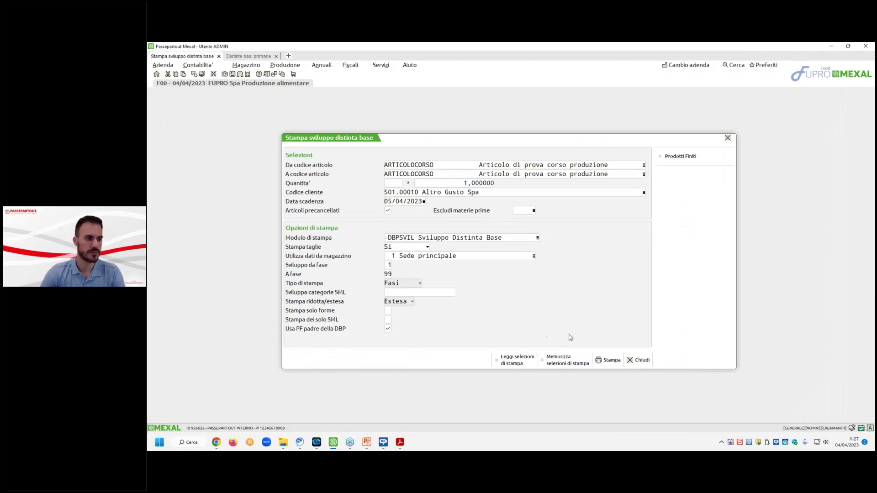
{"action": "left_click", "coordinate": [608, 360]}
{"action": "left_click", "coordinate": [554, 277]}
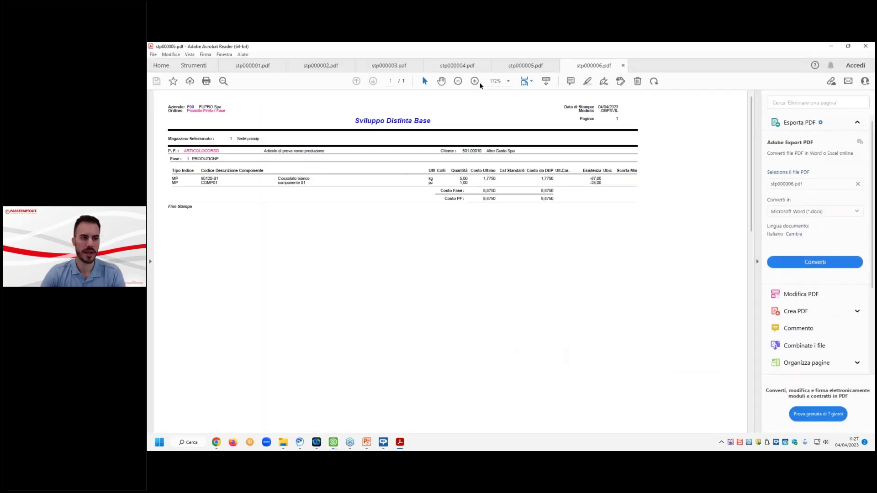
Enlarge the printed report to examine its component rows, and close the development print selections
{"action": "left_click", "coordinate": [475, 82]}
{"action": "left_click", "coordinate": [475, 81]}
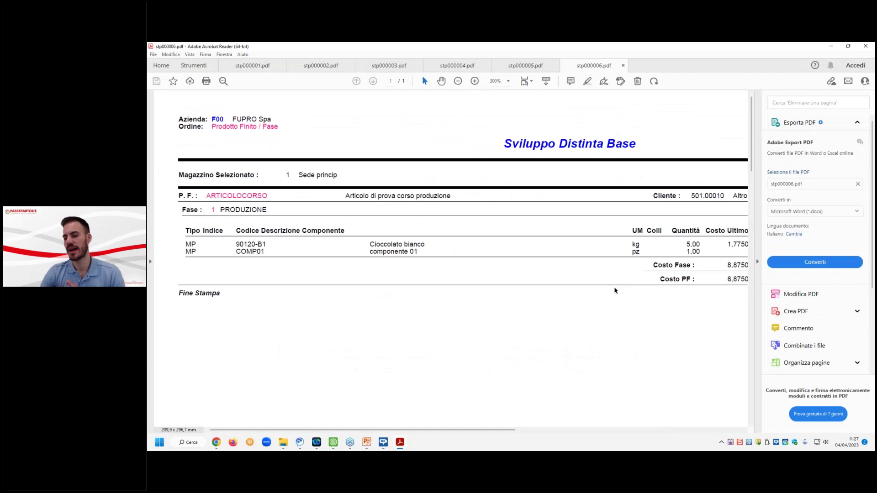
{"action": "left_click", "coordinate": [831, 47]}
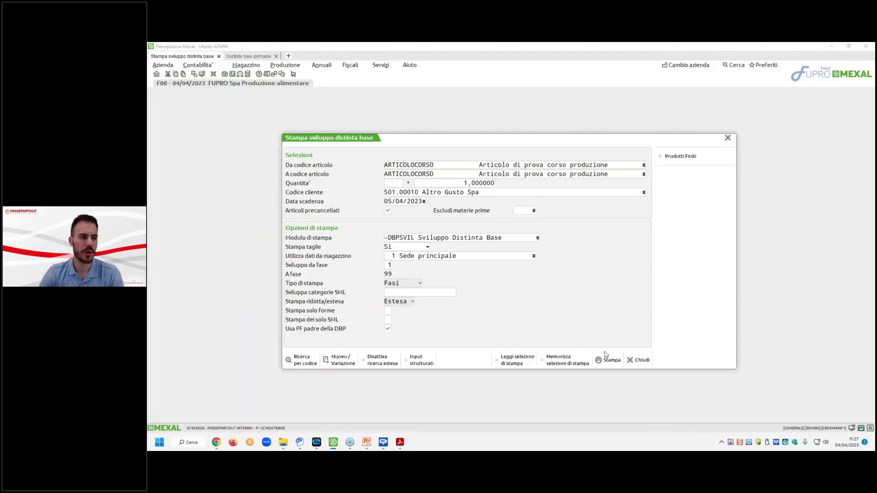
{"action": "left_click", "coordinate": [640, 359]}
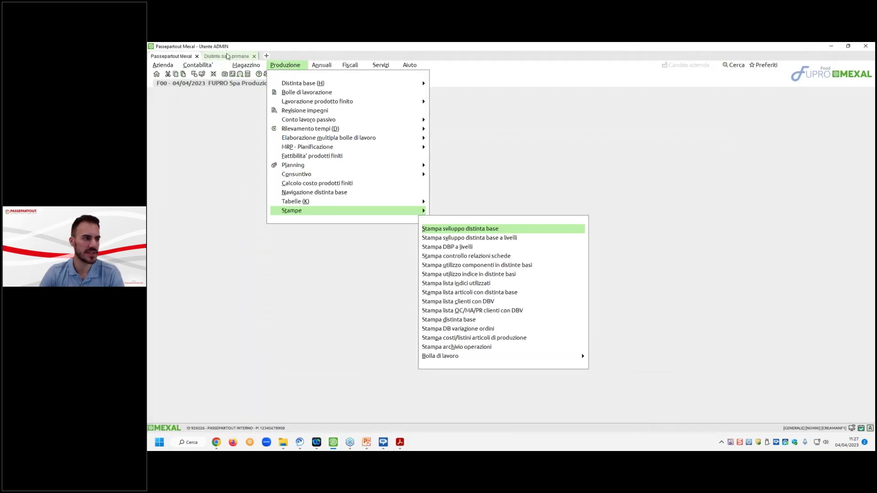
Return to the ARTICOLOCORSO bill of materials and set COMP01's validity start date to 01/01/2022
{"action": "left_click", "coordinate": [226, 56]}
{"action": "double_click", "coordinate": [495, 121]}
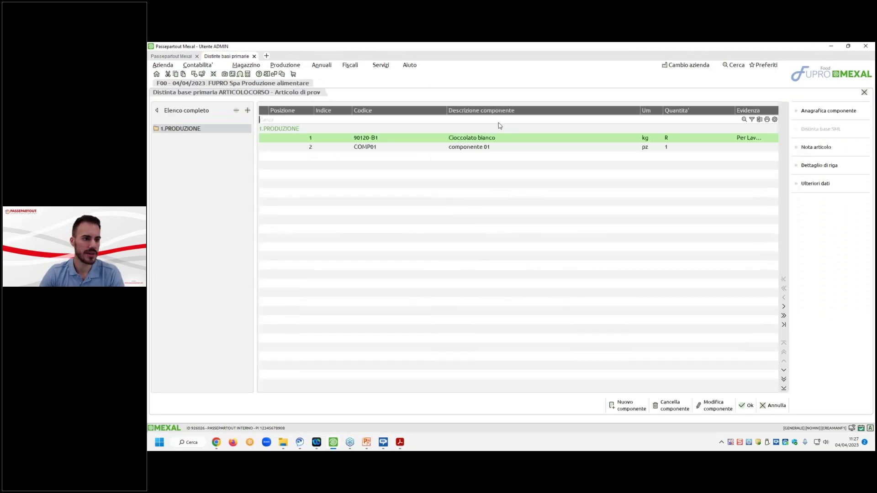
{"action": "double_click", "coordinate": [671, 147]}
{"action": "left_click", "coordinate": [655, 208]}
{"action": "left_click", "coordinate": [458, 330]}
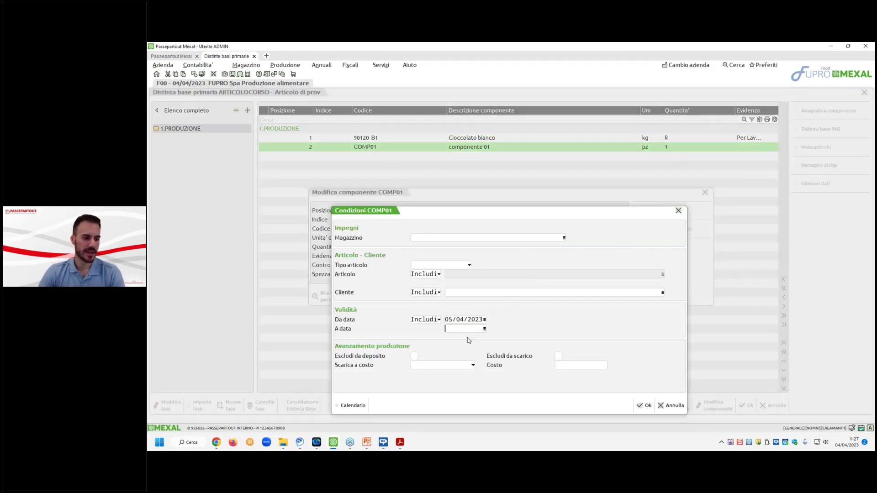
{"action": "type", "text": "0"}
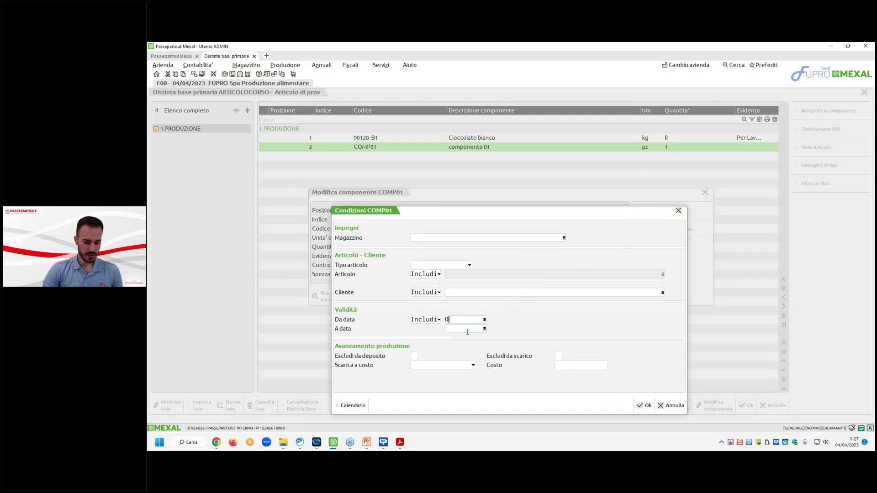
{"action": "type", "text": "0101"}
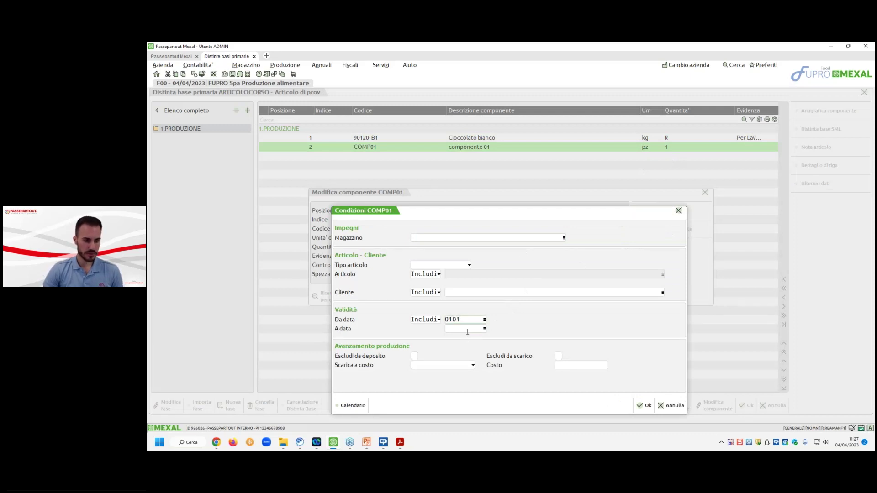
{"action": "type", "text": "01012022"}
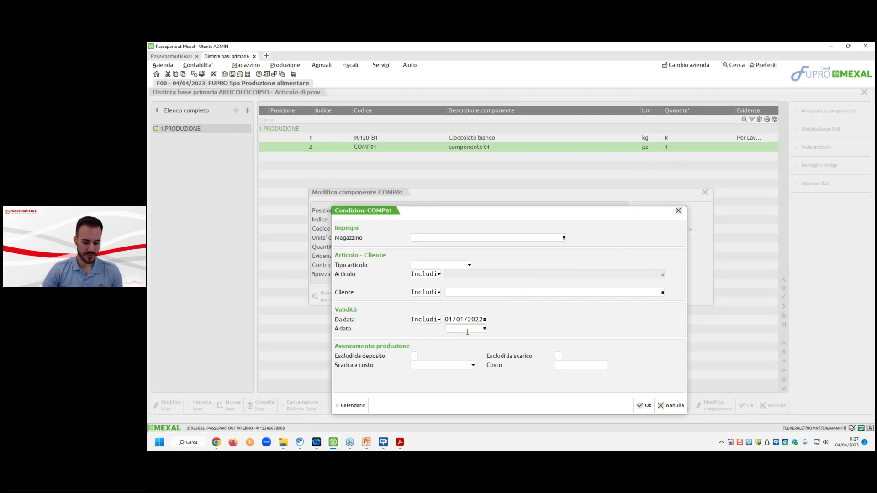
Set COMP01's validity end date to 31/12/2022 and save its conditions and the component
{"action": "left_click", "coordinate": [467, 332]}
{"action": "type", "text": "311222"}
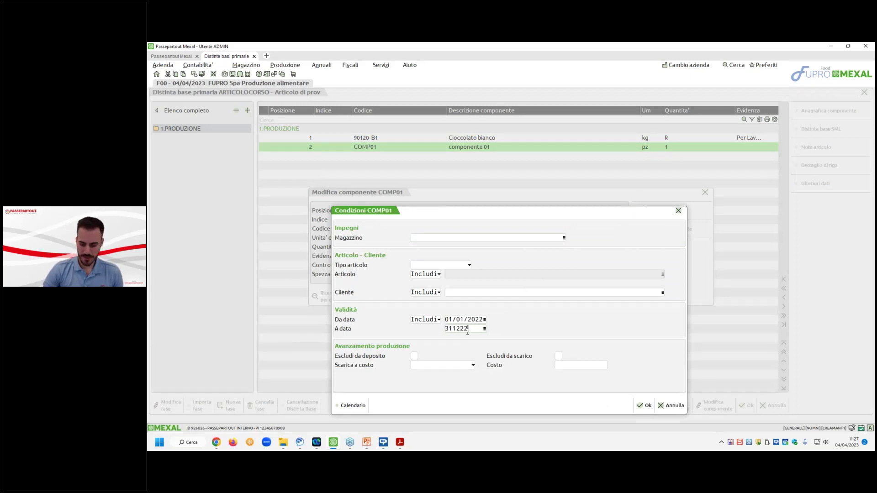
{"action": "key", "text": "Tab"}
{"action": "left_click", "coordinate": [645, 405]}
{"action": "left_click", "coordinate": [583, 295]}
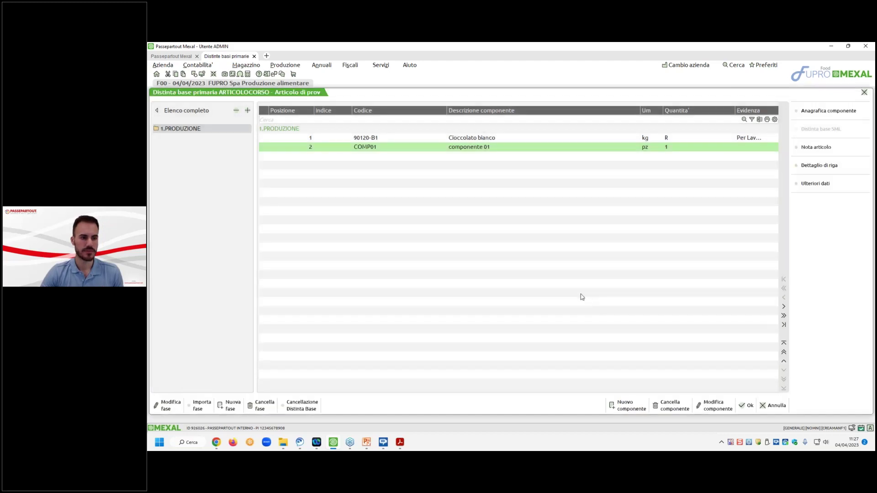
Start a new component in the PRODUZIONE phase, choosing article COMP01B (componente 01 bis) from the article list
{"action": "left_click", "coordinate": [626, 405]}
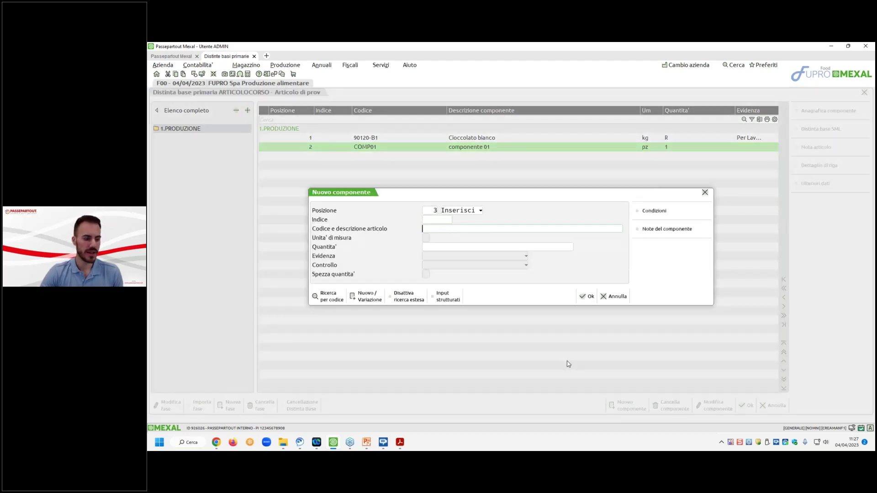
{"action": "key", "text": "F2"}
{"action": "type", "text": "com"}
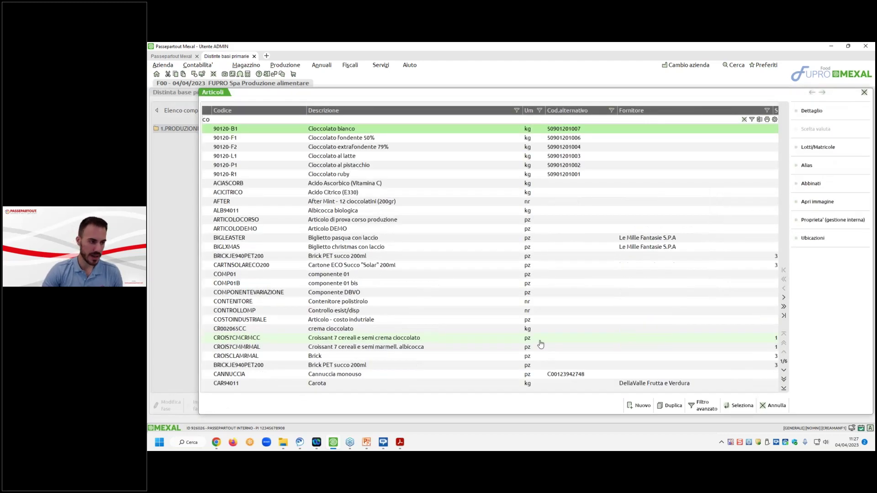
{"action": "double_click", "coordinate": [392, 138]}
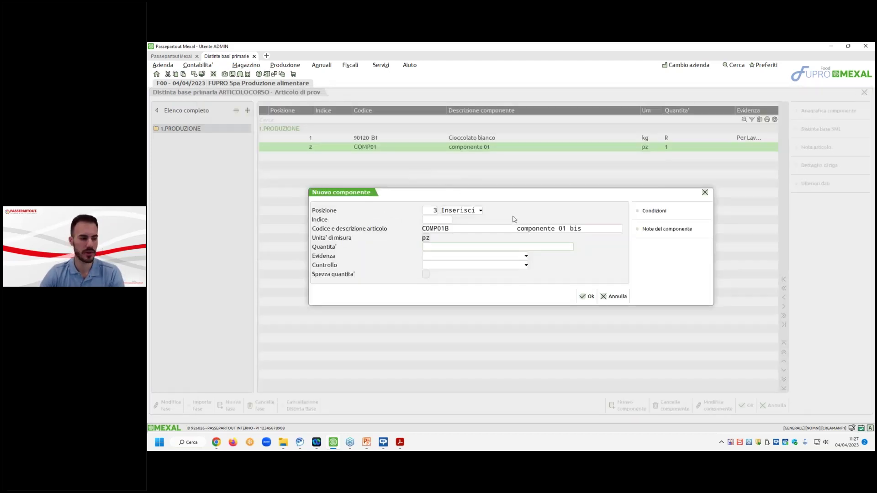
Set COMP01B's validity start date to 01/01/2023, leave the end date empty, and save the component with quantity 1
{"action": "left_click", "coordinate": [652, 211]}
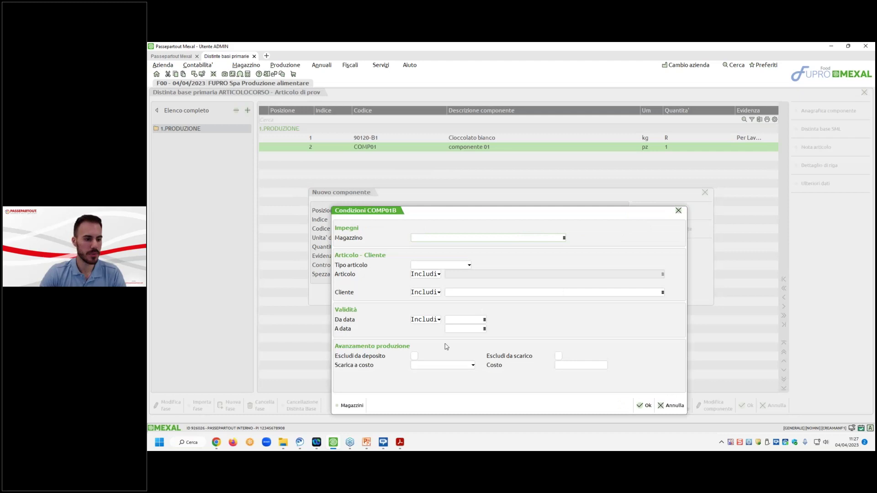
{"action": "left_click", "coordinate": [460, 323]}
{"action": "type", "text": "0101"}
{"action": "key", "text": "Return"}
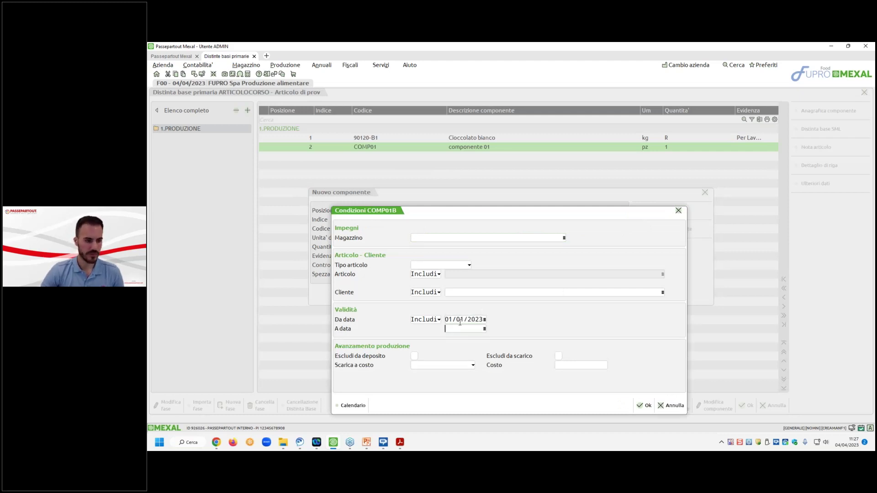
{"action": "left_click", "coordinate": [644, 406]}
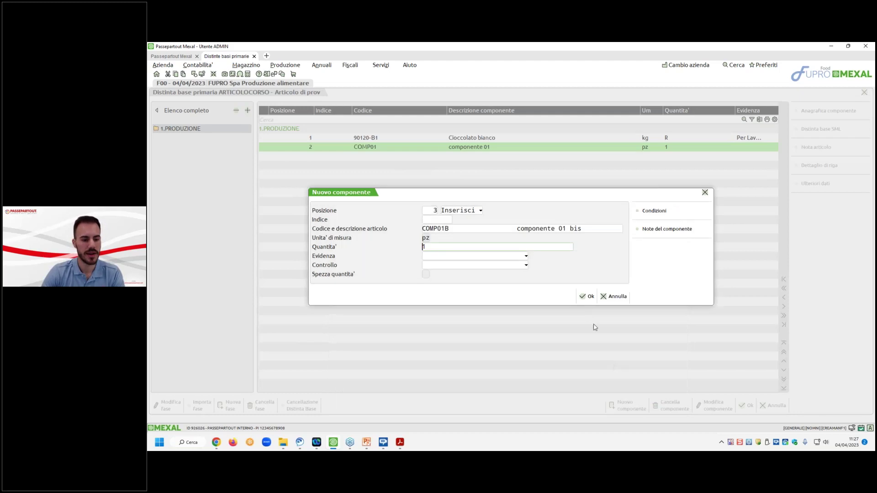
{"action": "left_click", "coordinate": [587, 296]}
{"action": "left_click", "coordinate": [622, 298]}
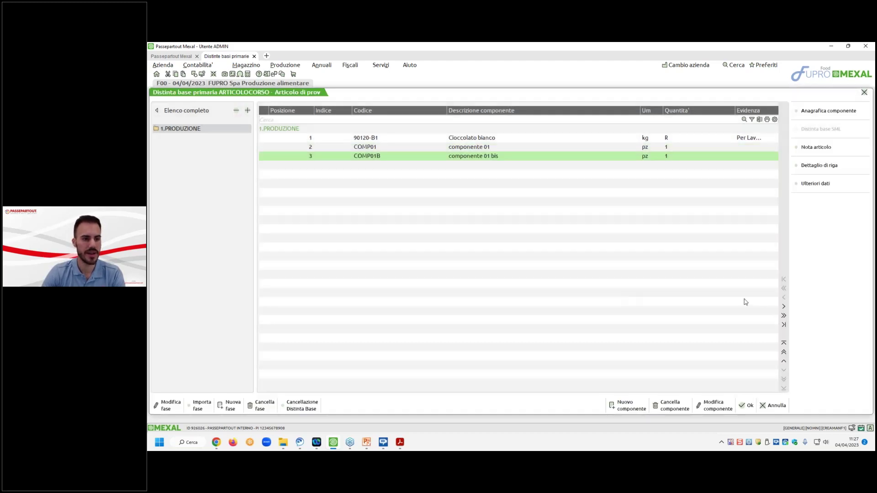
Review the Condizioni column of the component list and the conditions stored on COMP01
{"action": "left_click", "coordinate": [784, 325]}
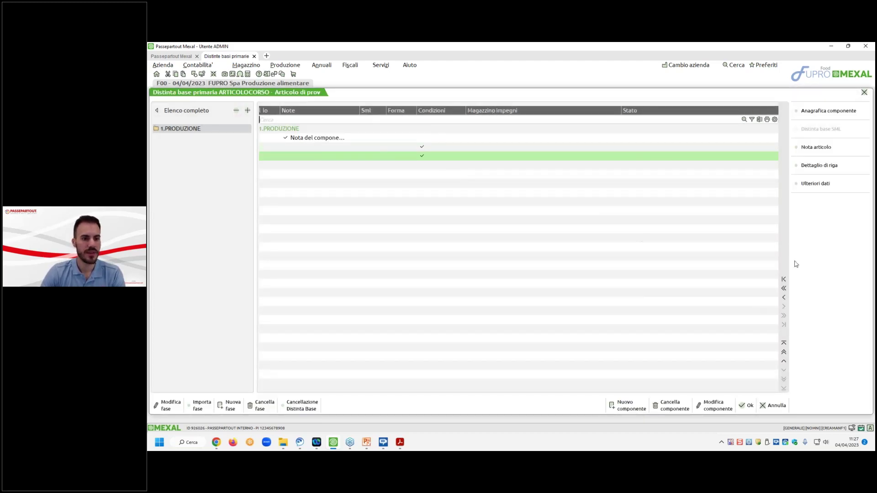
{"action": "left_click", "coordinate": [784, 279]}
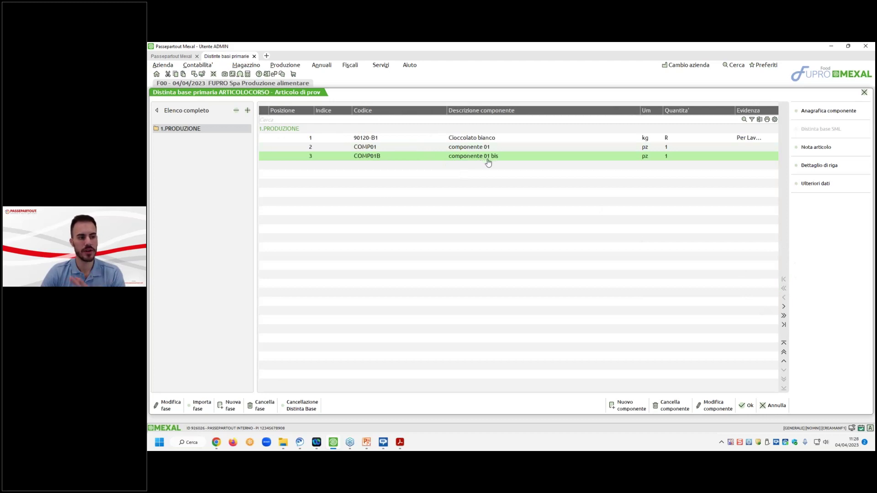
{"action": "key", "text": "Up"}
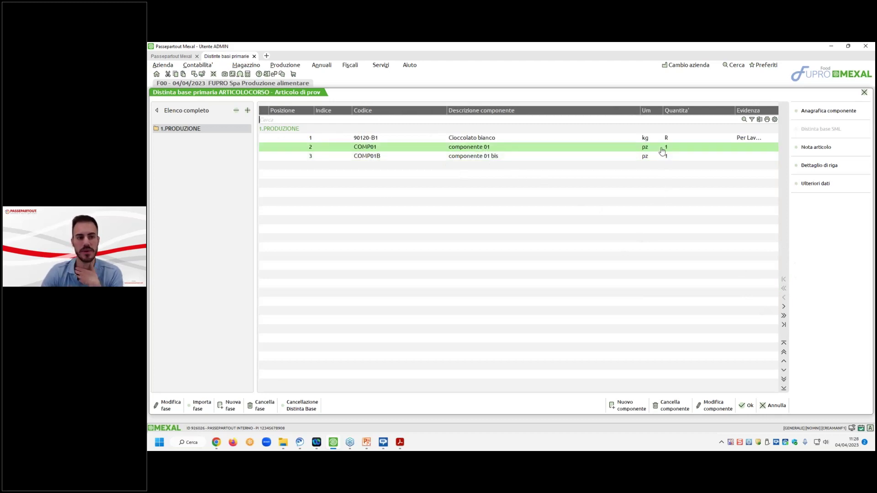
{"action": "double_click", "coordinate": [663, 153]}
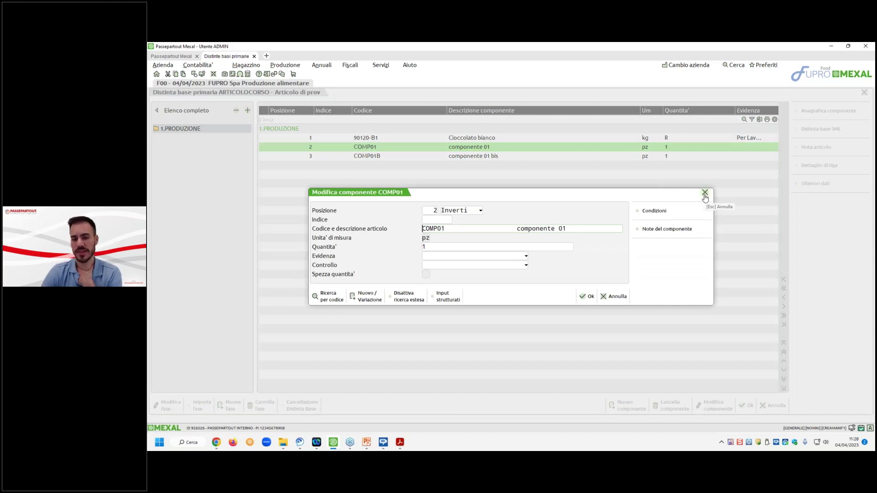
{"action": "left_click", "coordinate": [690, 209]}
{"action": "left_click", "coordinate": [646, 407]}
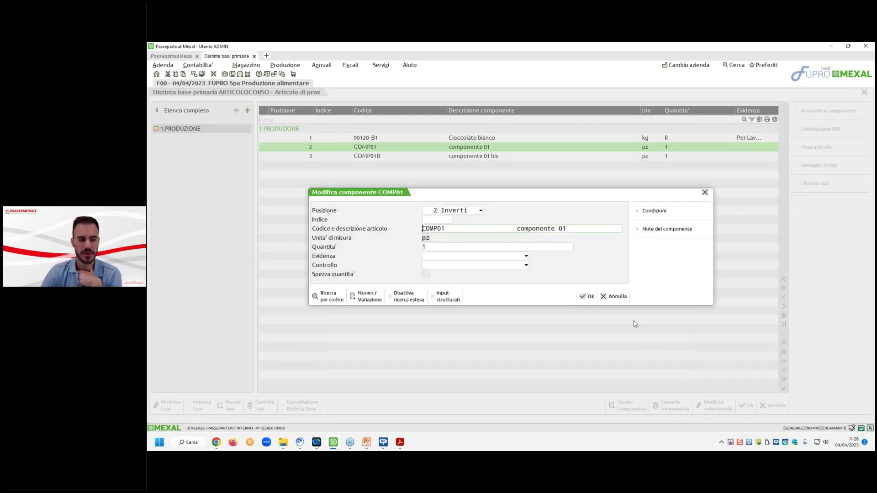
{"action": "left_click", "coordinate": [592, 298]}
Save and reopen the ARTICOLOCORSO bill of materials and enable its I/E Data, Da data, A data, ER, Costo SL and Costo DBP columns
{"action": "left_click", "coordinate": [749, 406]}
{"action": "double_click", "coordinate": [617, 120]}
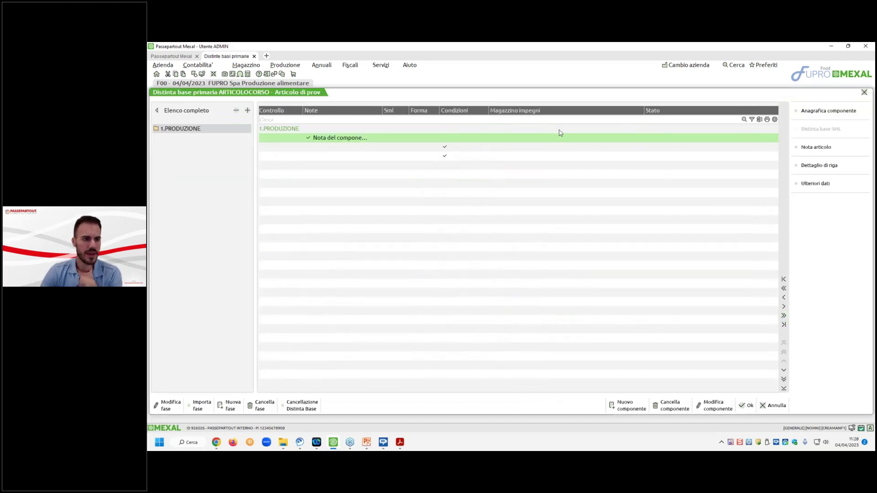
{"action": "left_click", "coordinate": [775, 120]}
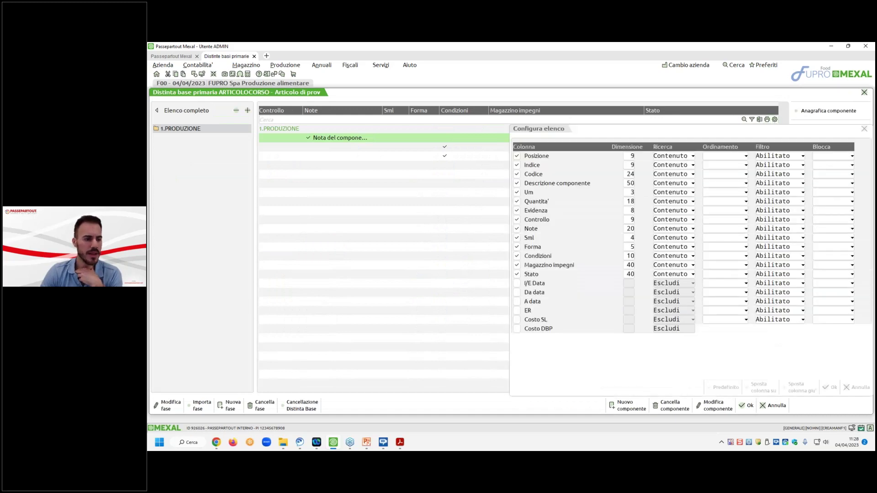
{"action": "left_click", "coordinate": [517, 283]}
{"action": "left_click", "coordinate": [517, 293]}
{"action": "left_click", "coordinate": [517, 301]}
{"action": "left_click", "coordinate": [517, 311]}
{"action": "left_click", "coordinate": [517, 319]}
{"action": "left_click", "coordinate": [517, 329]}
{"action": "left_click", "coordinate": [831, 387]}
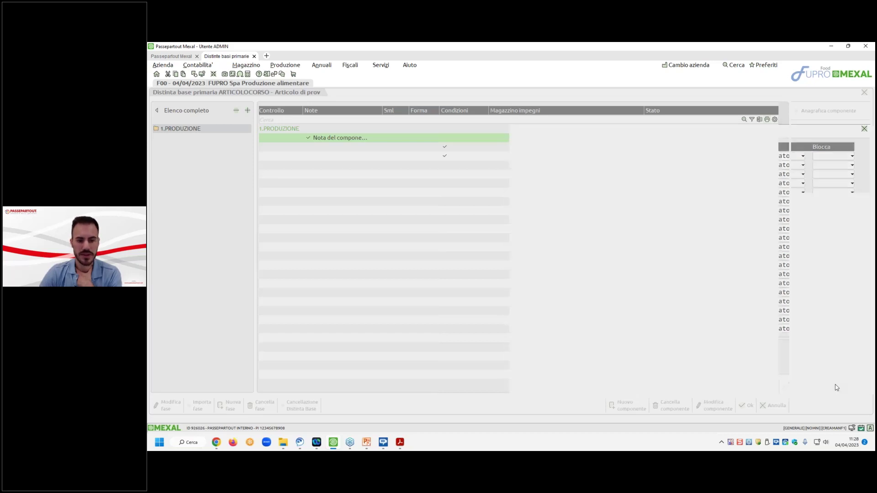
Examine the validity date columns for COMP01 and COMP01B in the component list
{"action": "left_click", "coordinate": [783, 325]}
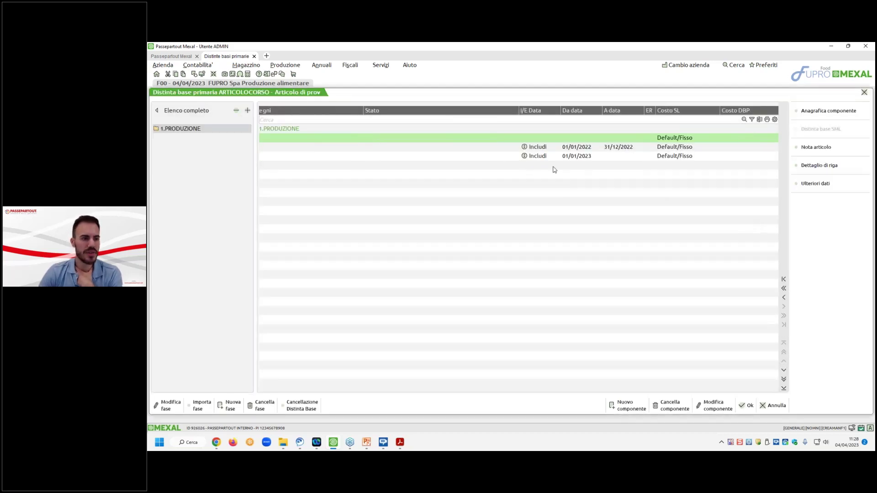
{"action": "left_click", "coordinate": [537, 147]}
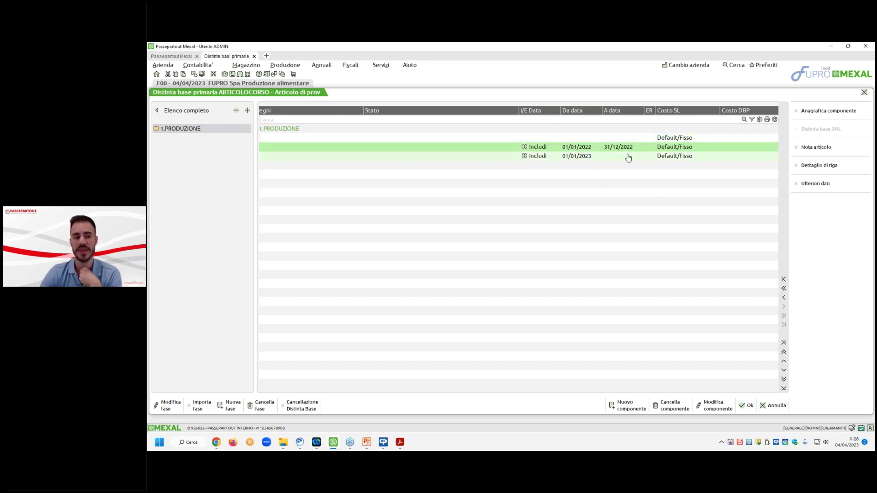
{"action": "left_click", "coordinate": [783, 280]}
{"action": "left_click", "coordinate": [783, 316]}
{"action": "left_click", "coordinate": [784, 317]}
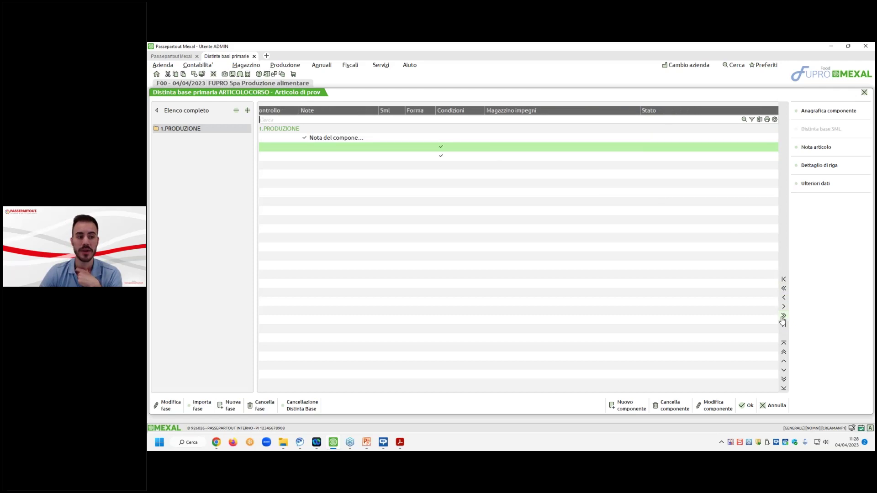
{"action": "left_click", "coordinate": [785, 325]}
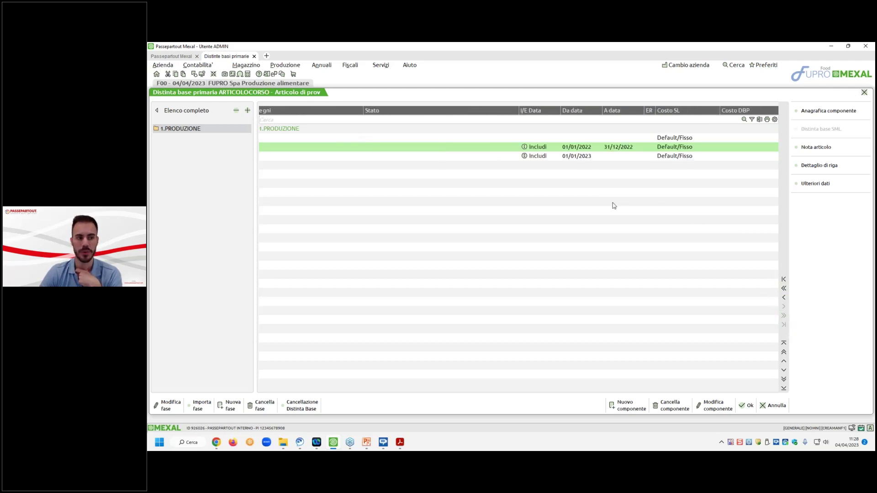
Review the component list's column configuration without changing it, and close the ARTICOLOCORSO bill of materials
{"action": "left_click", "coordinate": [774, 120]}
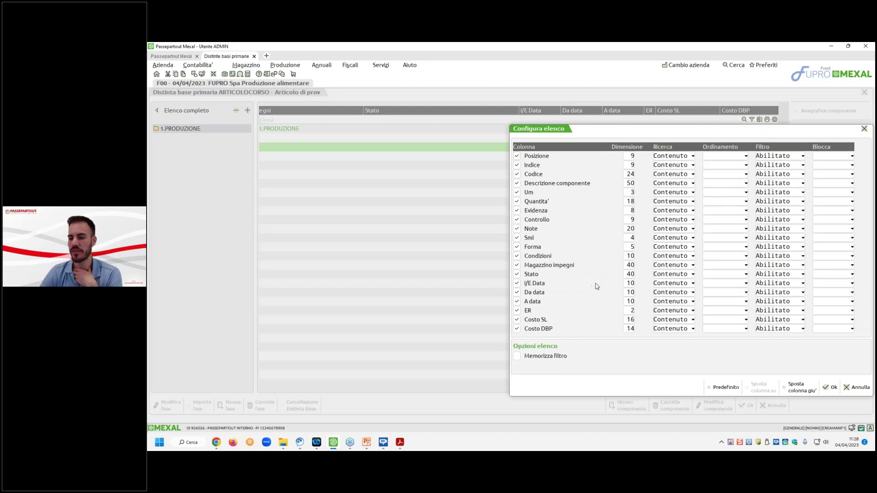
{"action": "left_click", "coordinate": [857, 390]}
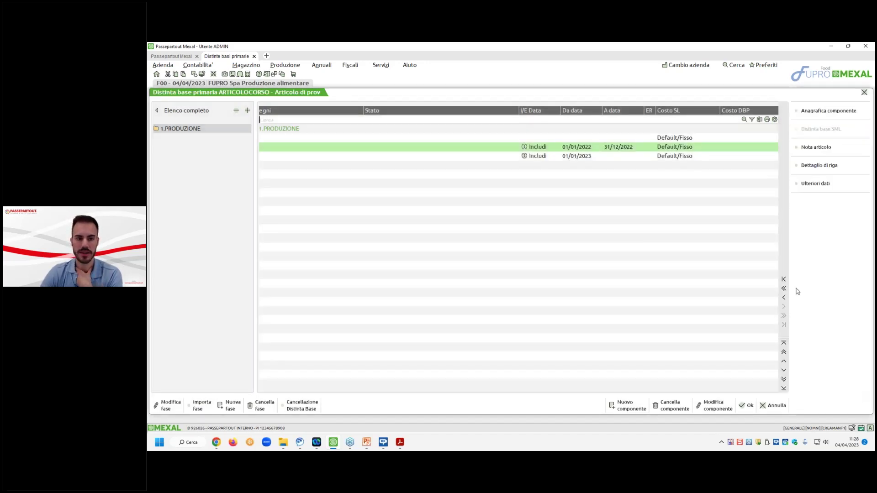
{"action": "left_click", "coordinate": [775, 119]}
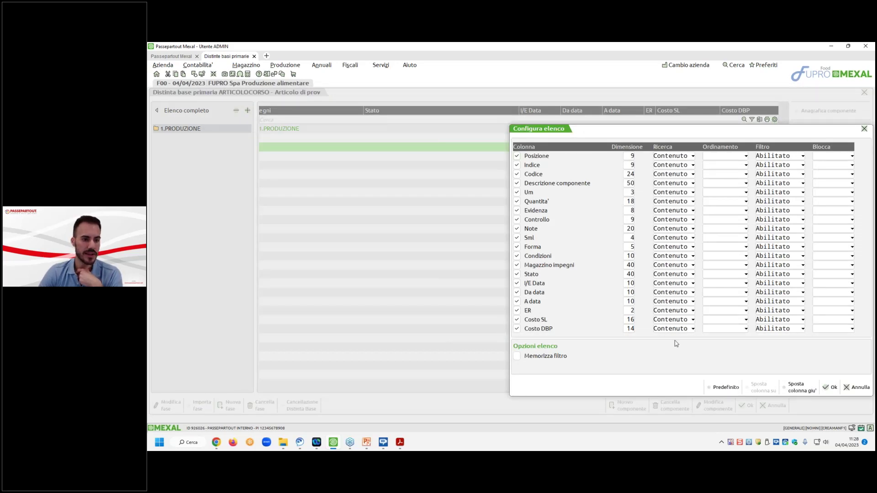
{"action": "key", "text": "Escape"}
{"action": "key", "text": "Escape"}
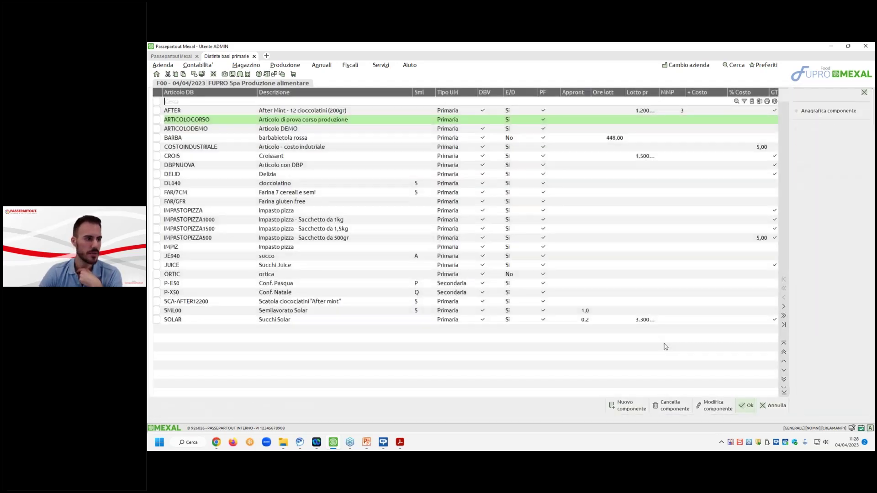
Check the Condizioni columns in the AFTER and ARTICOLODEMO bills of materials, closing each one after viewing
{"action": "key", "text": "Return"}
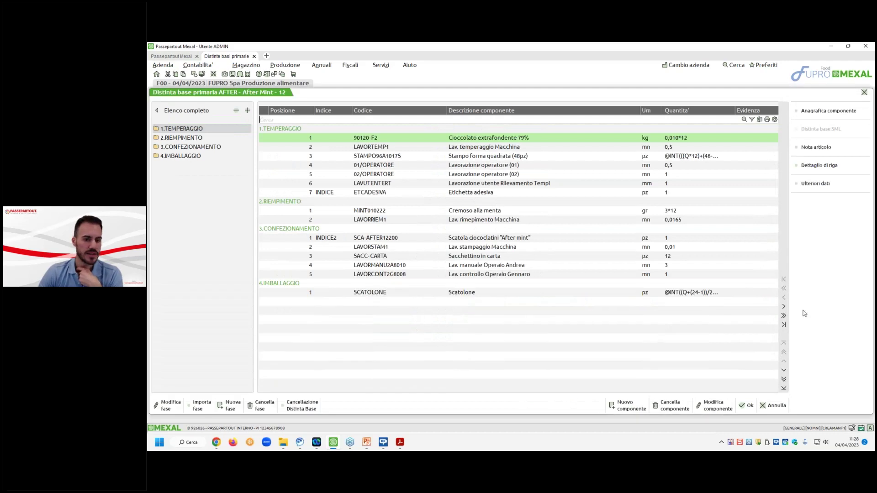
{"action": "left_click", "coordinate": [785, 316]}
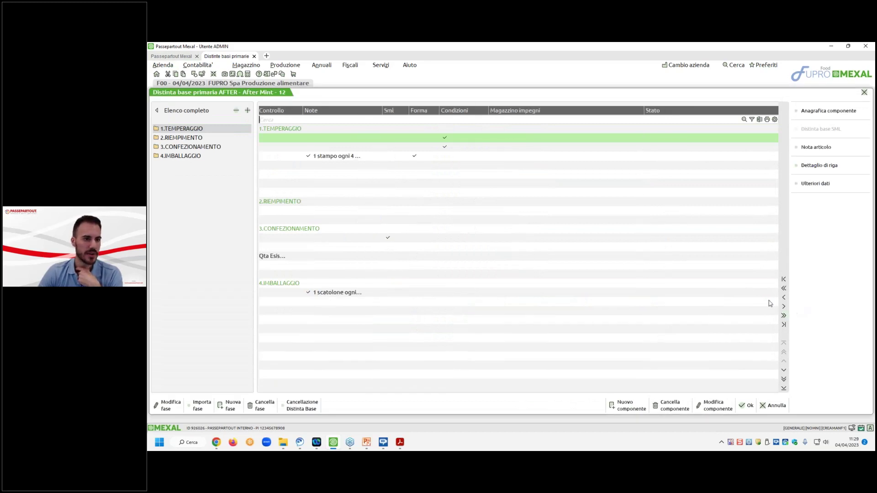
{"action": "left_click", "coordinate": [747, 405]}
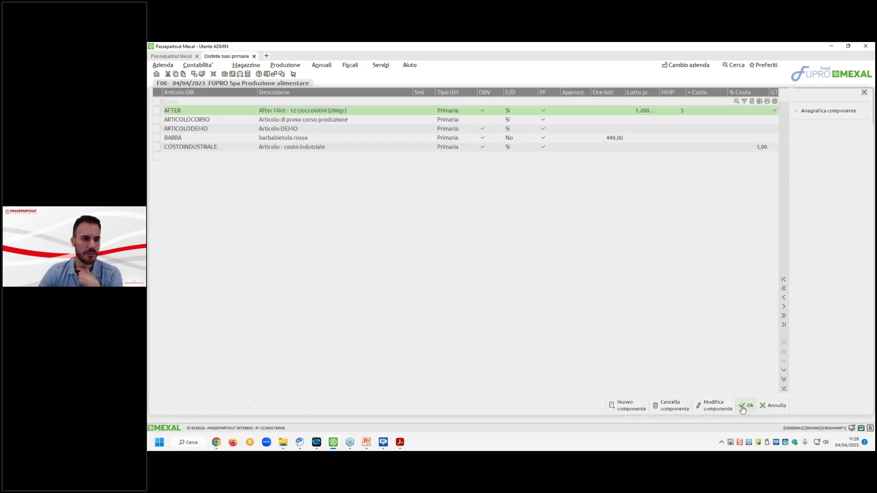
{"action": "double_click", "coordinate": [355, 128]}
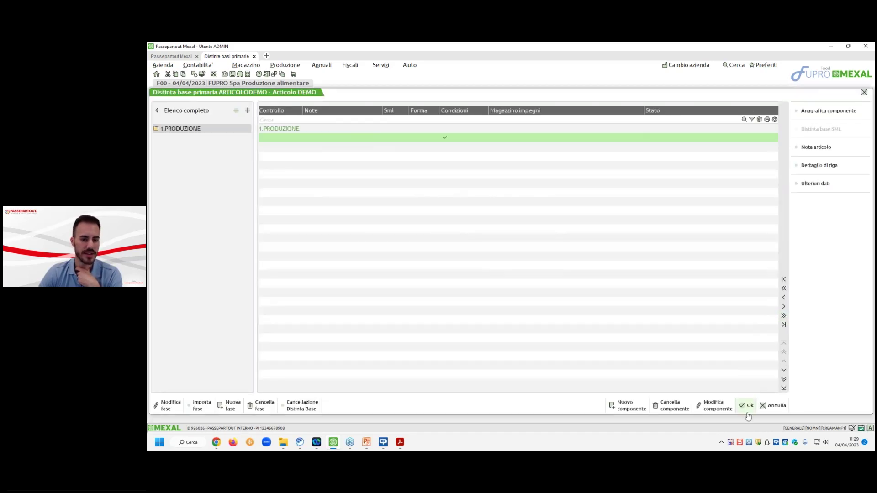
{"action": "left_click", "coordinate": [746, 405]}
{"action": "double_click", "coordinate": [396, 111]}
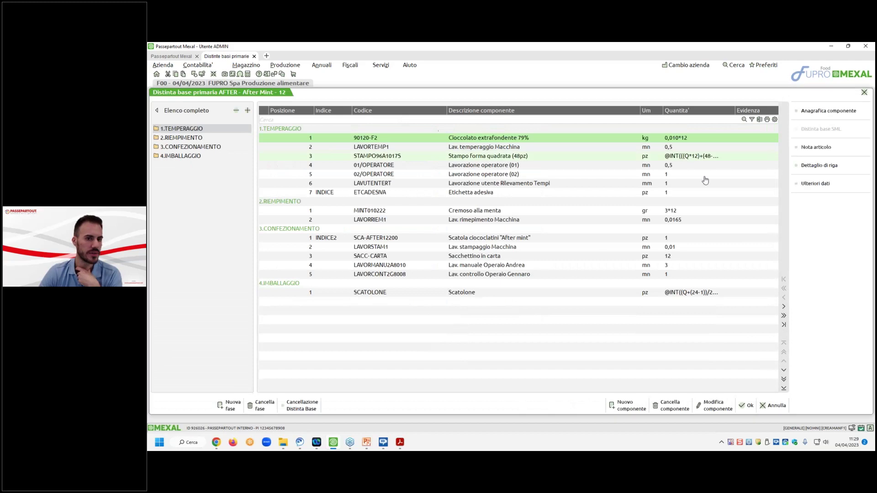
{"action": "left_click", "coordinate": [748, 405]}
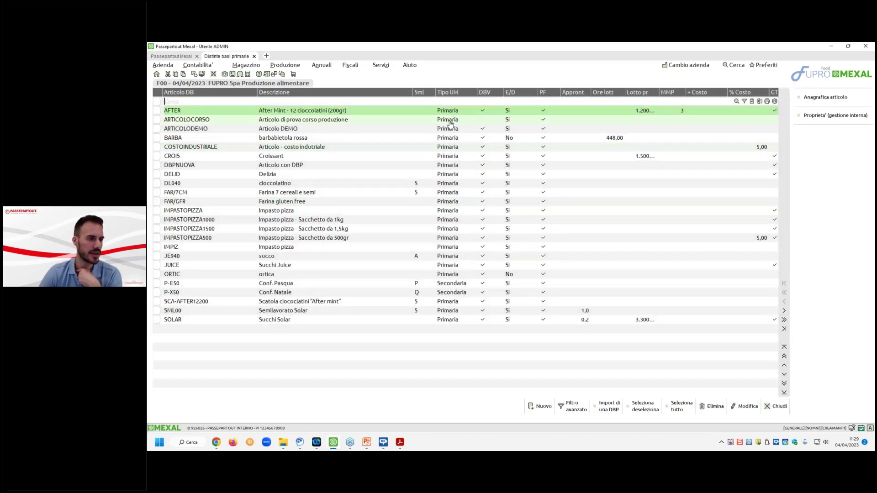
Open the ARTICOLOCORSO bill of materials and annul the item record of component 90120-B1 without specifying a substitute item
{"action": "double_click", "coordinate": [450, 121]}
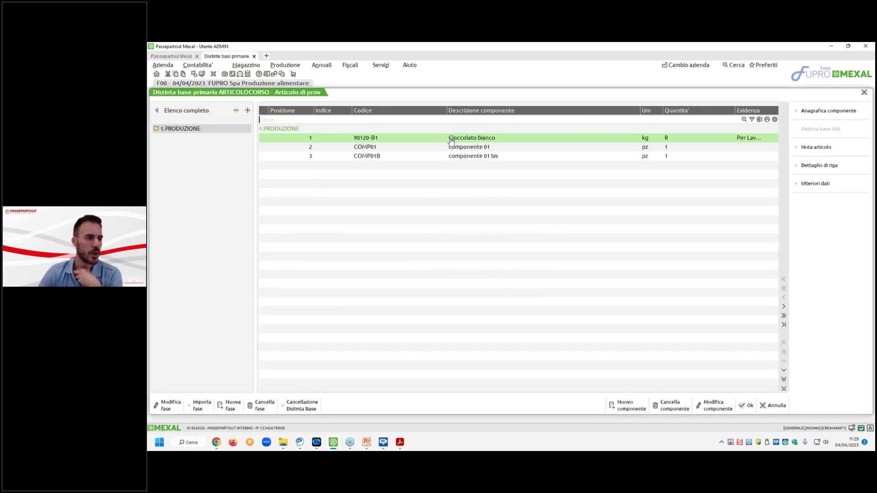
{"action": "left_click", "coordinate": [821, 111]}
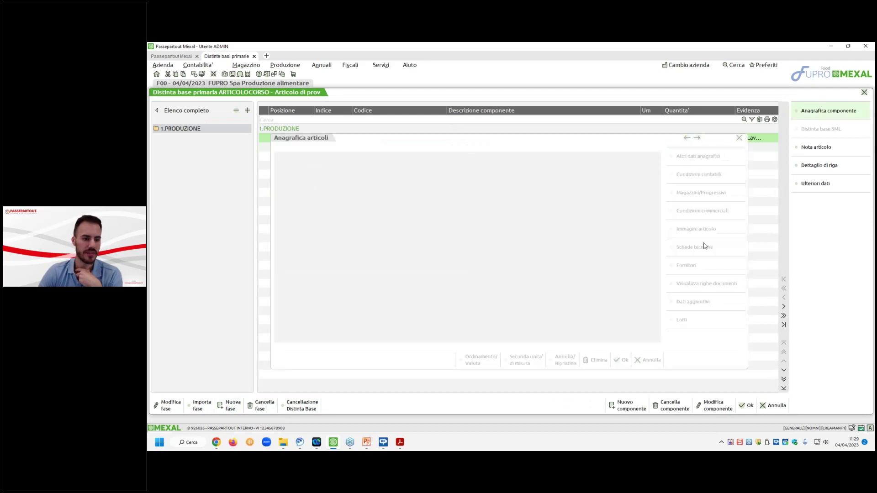
{"action": "left_click", "coordinate": [564, 361]}
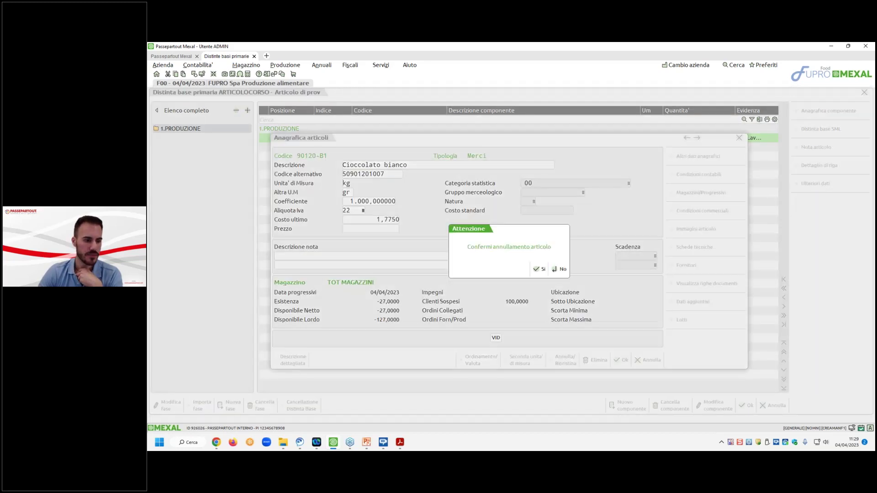
{"action": "left_click", "coordinate": [539, 269]}
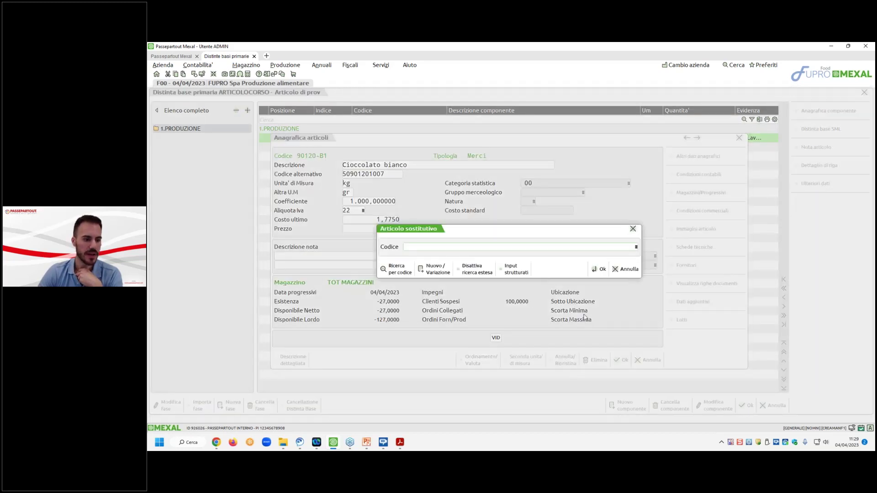
{"action": "left_click", "coordinate": [612, 271]}
{"action": "left_click", "coordinate": [622, 361]}
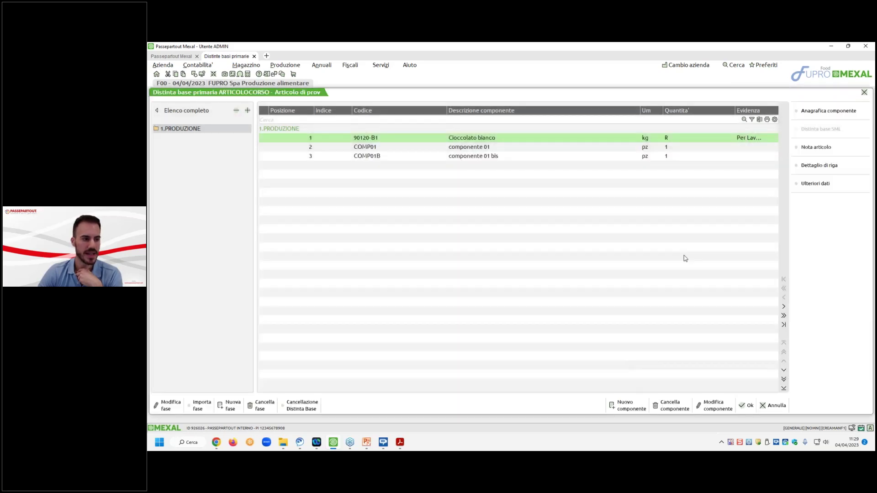
Check the Stato column, restore the annulled item record of component 90120-B1, and close the bill of materials
{"action": "left_click", "coordinate": [784, 325]}
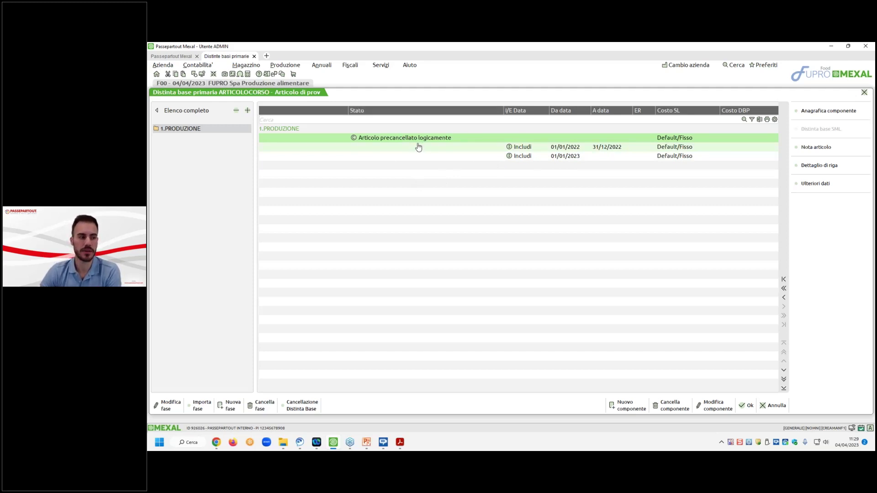
{"action": "left_click", "coordinate": [815, 112]}
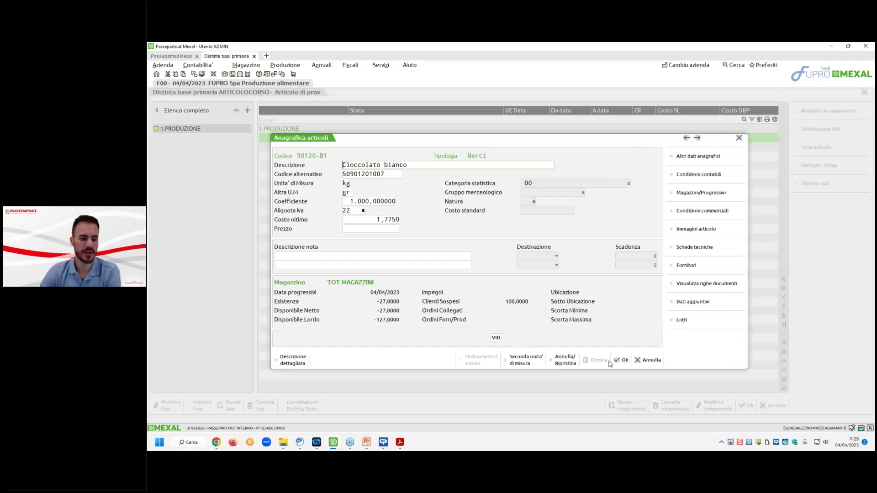
{"action": "left_click", "coordinate": [611, 364]}
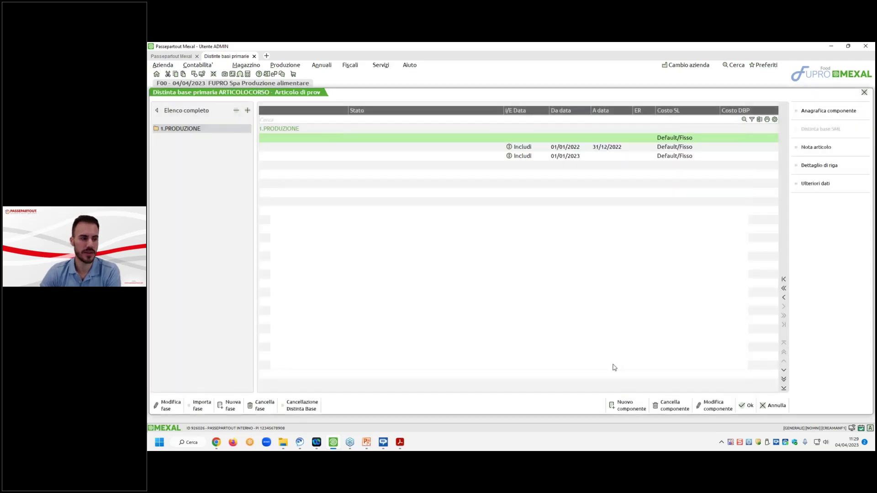
{"action": "left_click", "coordinate": [784, 280]}
{"action": "left_click", "coordinate": [747, 406]}
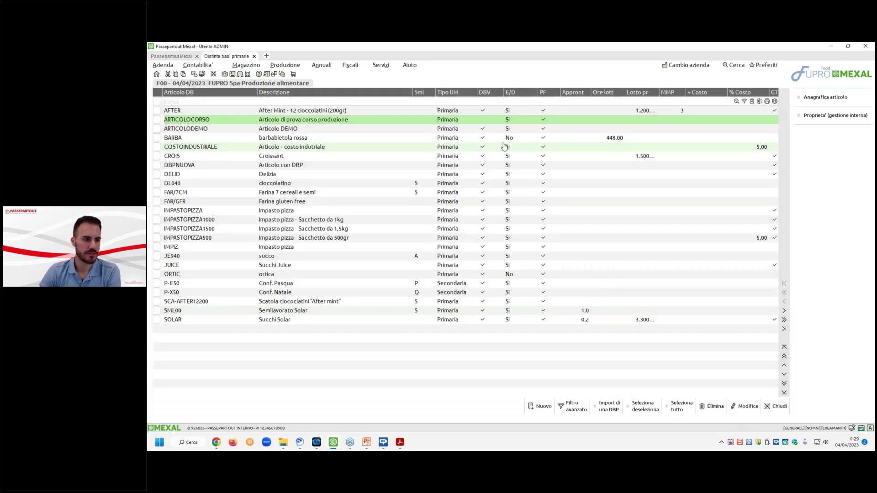
Reopen the ARTICOLOCORSO bill of materials and review the conditions of component 90120-B1 without changing them
{"action": "double_click", "coordinate": [534, 121]}
{"action": "left_click", "coordinate": [665, 140]}
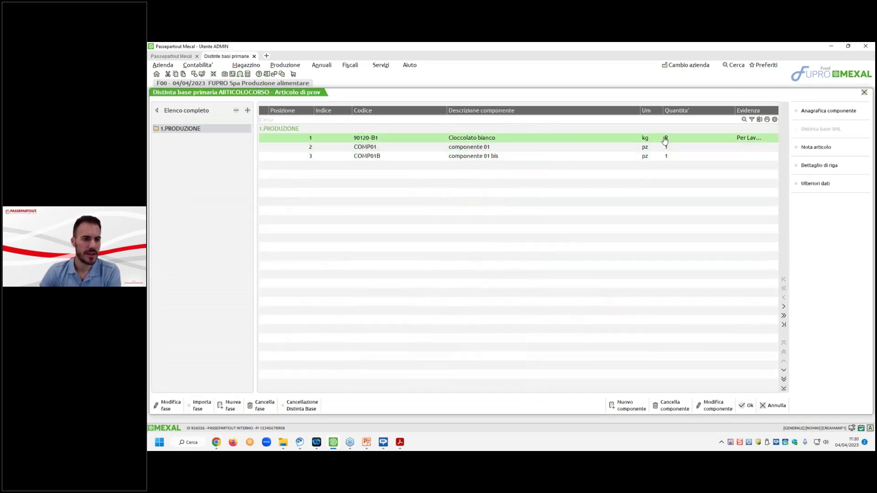
{"action": "double_click", "coordinate": [665, 141]}
{"action": "left_click", "coordinate": [678, 214]}
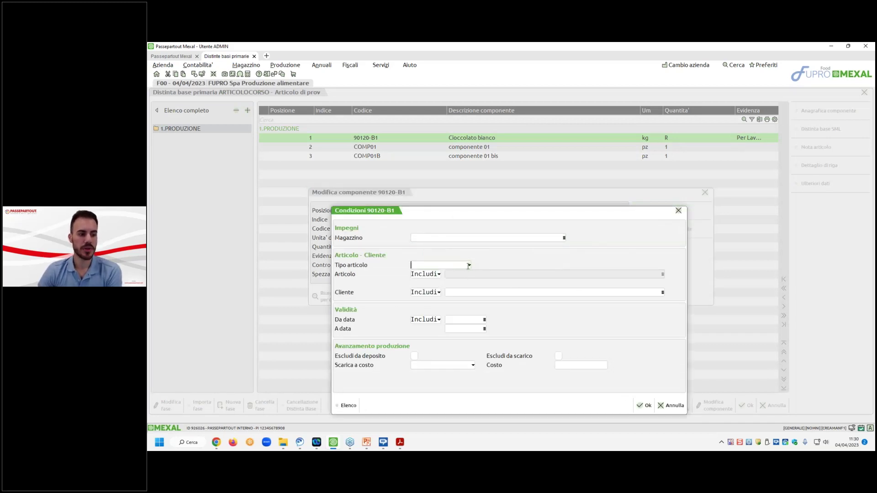
{"action": "left_click", "coordinate": [652, 406]}
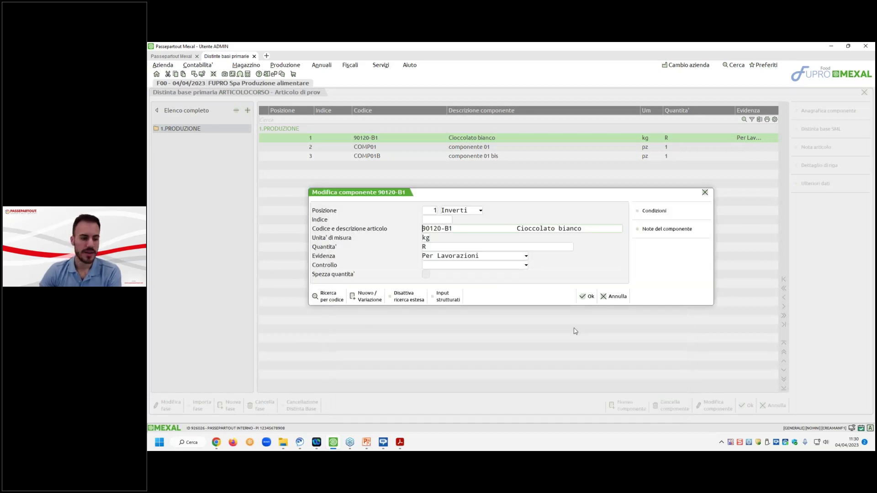
{"action": "left_click", "coordinate": [609, 297]}
Clear the Da data validity date in the conditions of component COMP01B
{"action": "left_click", "coordinate": [622, 155]}
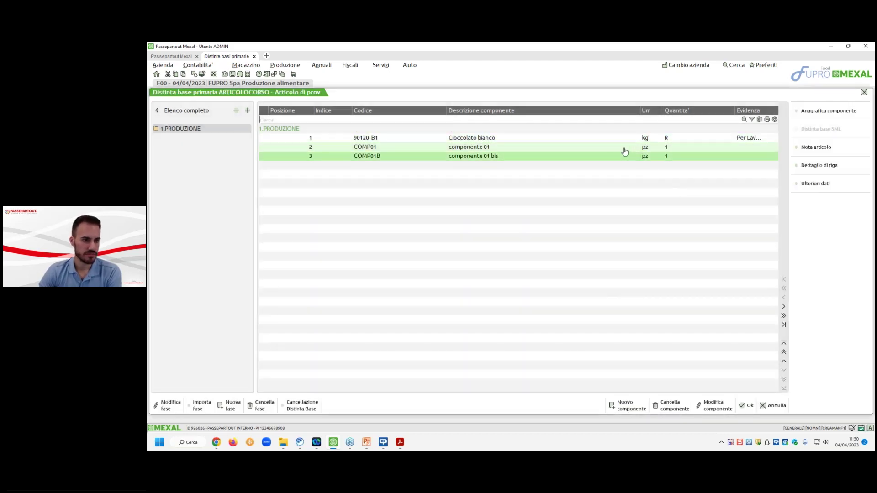
{"action": "double_click", "coordinate": [586, 161]}
{"action": "left_click", "coordinate": [654, 210]}
{"action": "key", "text": "Return"}
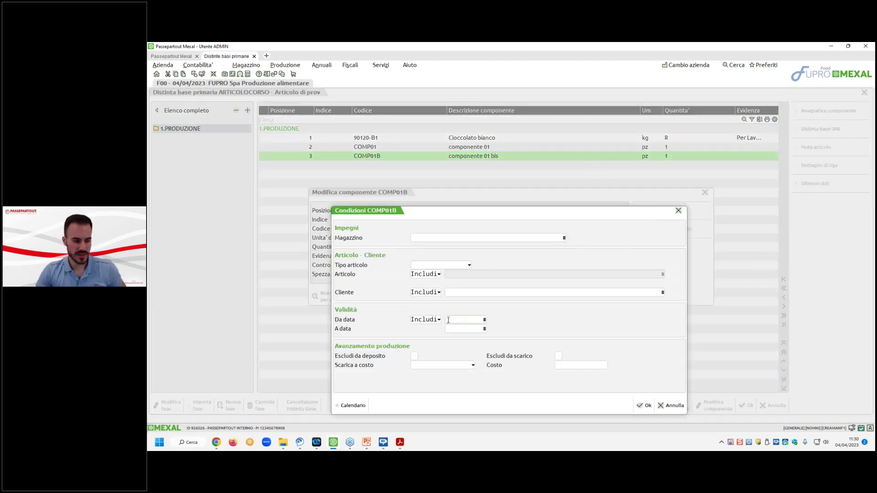
{"action": "key", "text": "Return"}
Set COMP01B's condition to article type Semilavorato and include article ARTICOLOCORSO, and save the component and bill of materials
{"action": "left_click", "coordinate": [469, 266]}
{"action": "left_click", "coordinate": [460, 283]}
{"action": "key", "text": "Return"}
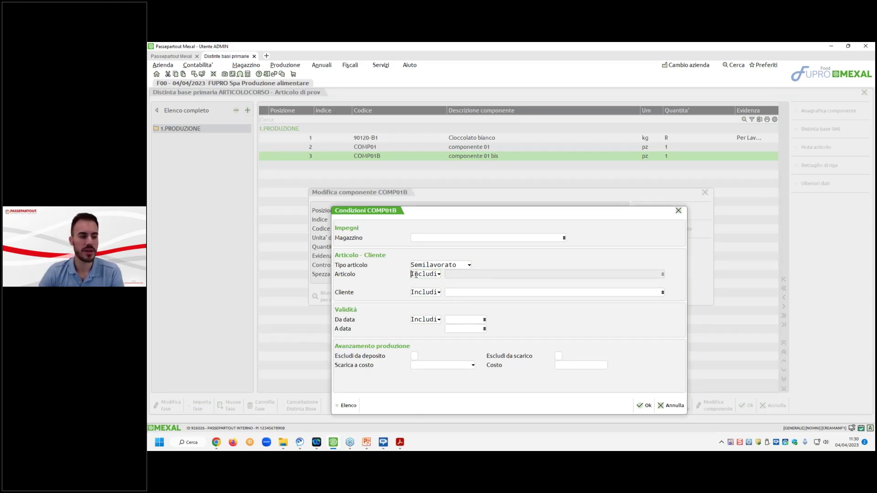
{"action": "key", "text": "Return"}
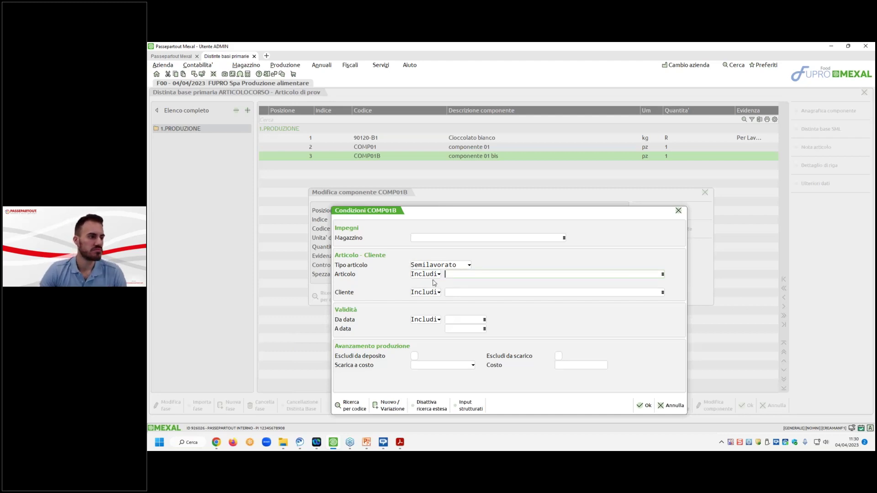
{"action": "type", "text": "ARTICOLO"}
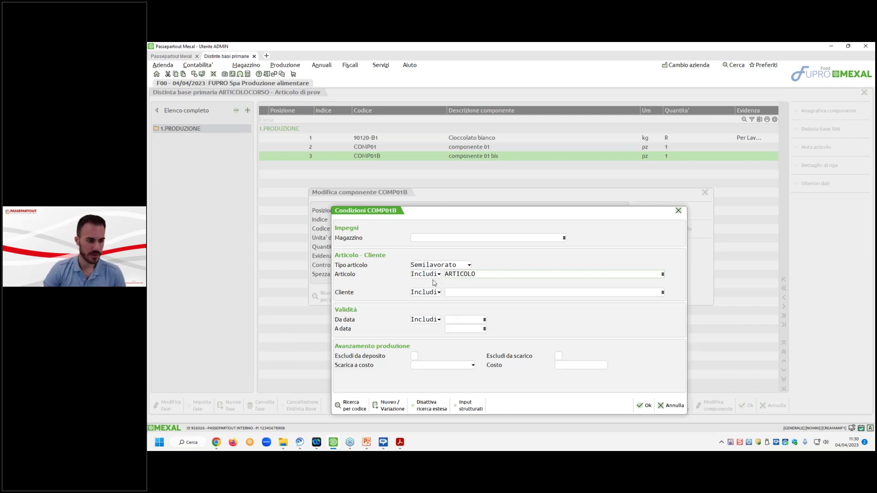
{"action": "type", "text": "CORSO"}
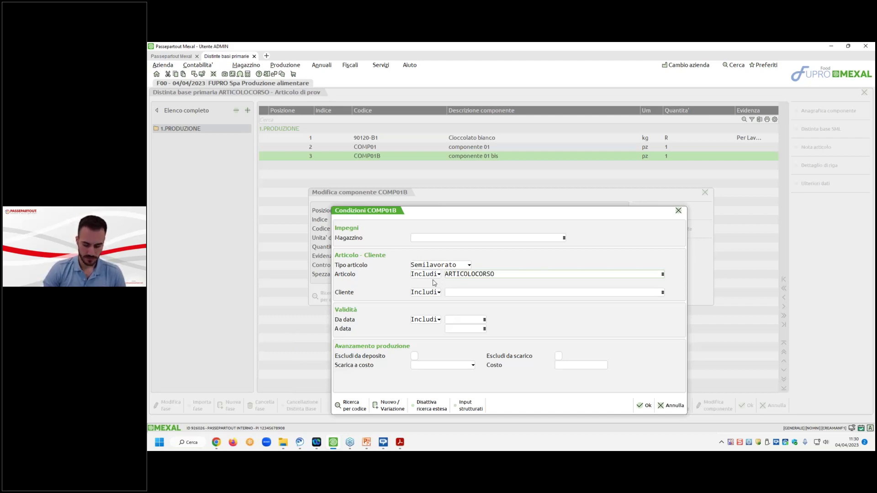
{"action": "key", "text": "Return"}
{"action": "left_click", "coordinate": [645, 405]}
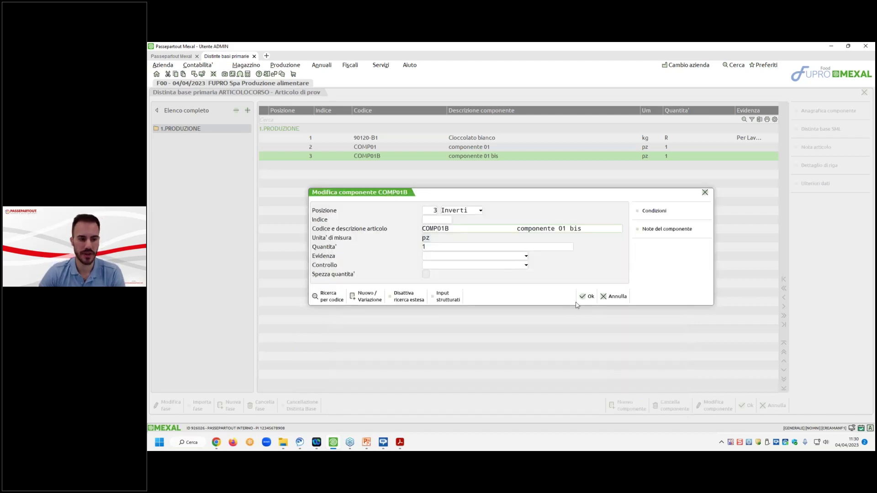
{"action": "left_click", "coordinate": [579, 298]}
{"action": "left_click", "coordinate": [750, 405]}
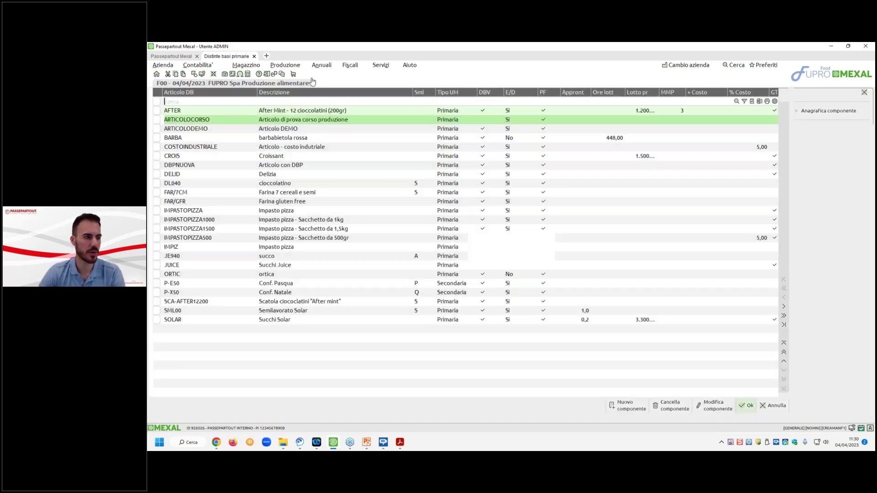
Print the bill-of-materials explosion for ARTICOLOCORSO to PDF with the -DBPSVIL Sviluppo Distinta Base form
{"action": "left_click", "coordinate": [285, 65]}
{"action": "mouse_move", "coordinate": [320, 210]}
{"action": "left_click", "coordinate": [480, 229]}
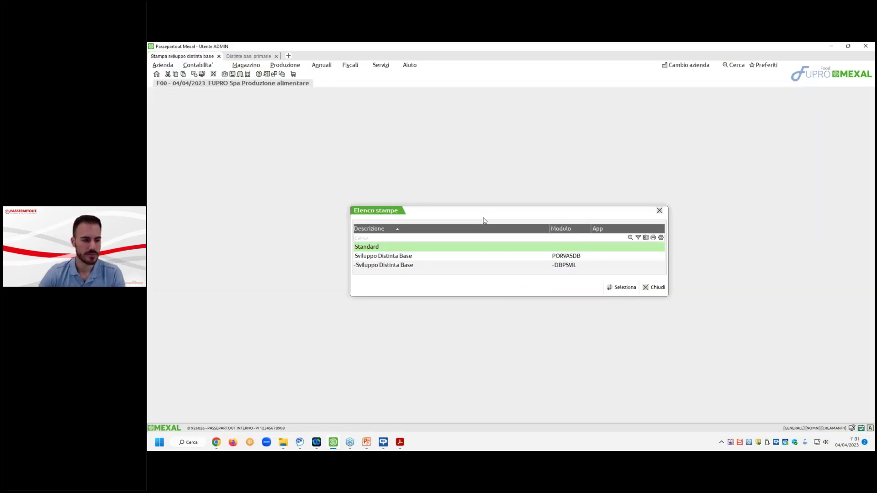
{"action": "double_click", "coordinate": [552, 265]}
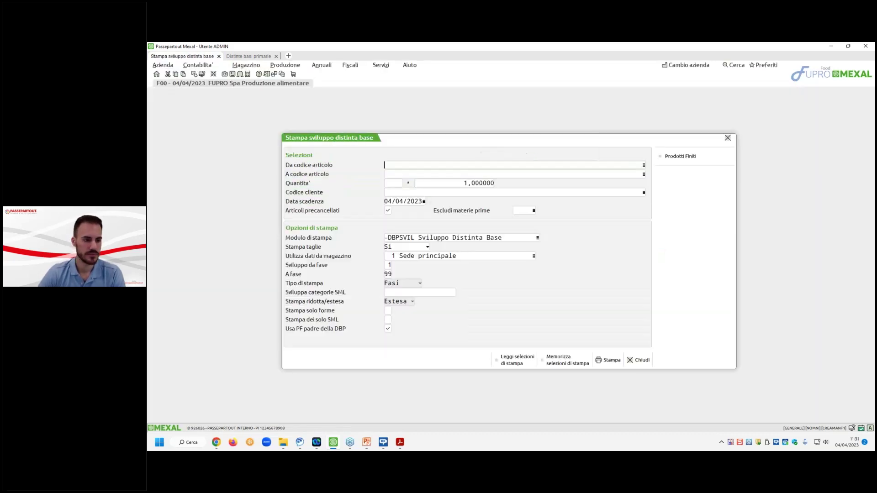
{"action": "type", "text": "ARTICOL"}
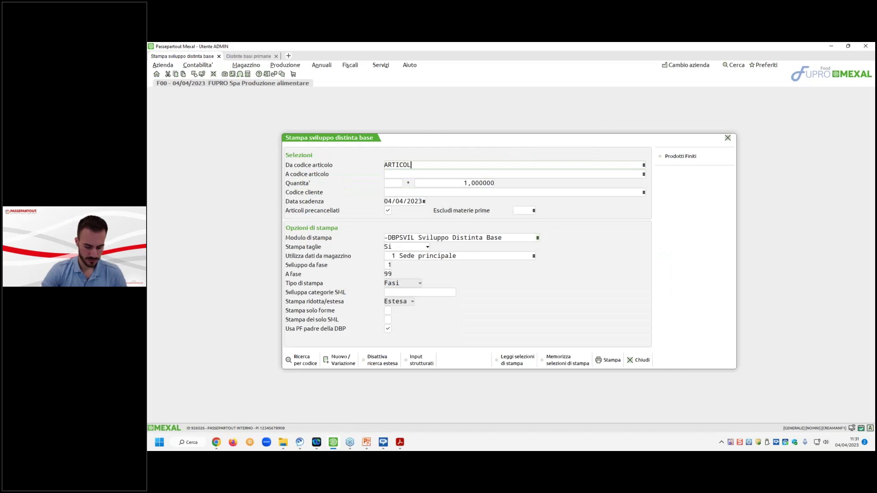
{"action": "type", "text": "OCORSO"}
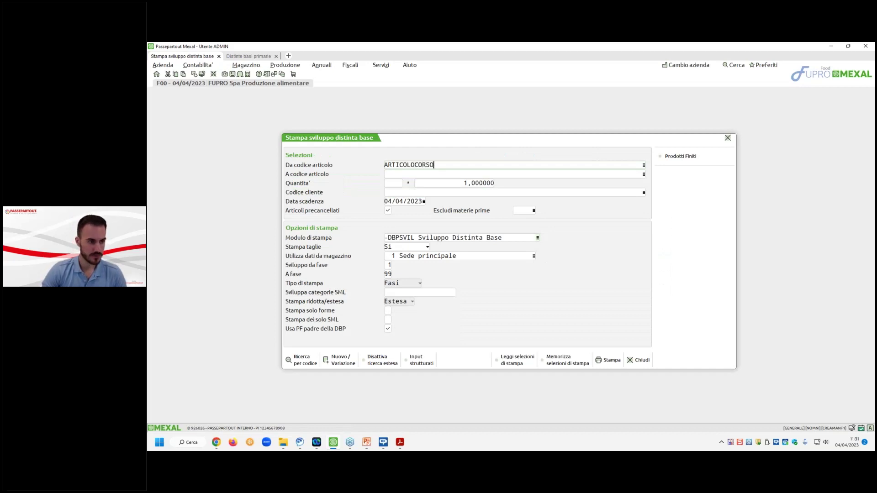
{"action": "key", "text": "Return"}
{"action": "left_click", "coordinate": [600, 365]}
{"action": "left_click", "coordinate": [549, 283]}
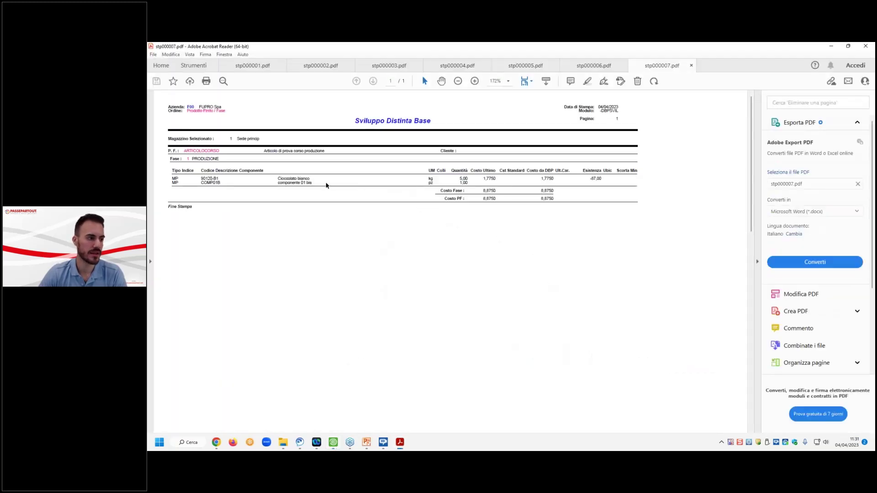
Examine the printed ARTICOLOCORSO components enlarged, close the older PDF prints, and return to the primary bills list in Mexal
{"action": "double_click", "coordinate": [471, 85]}
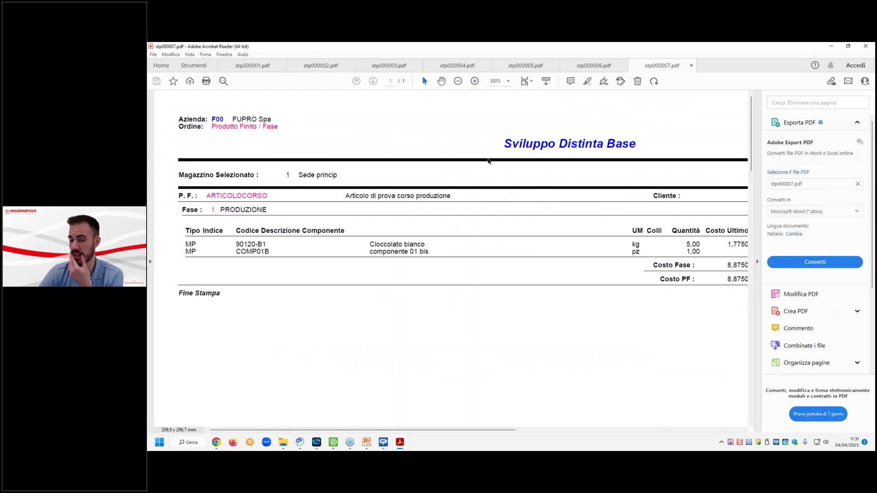
{"action": "left_click", "coordinate": [623, 66]}
{"action": "left_click", "coordinate": [555, 66]}
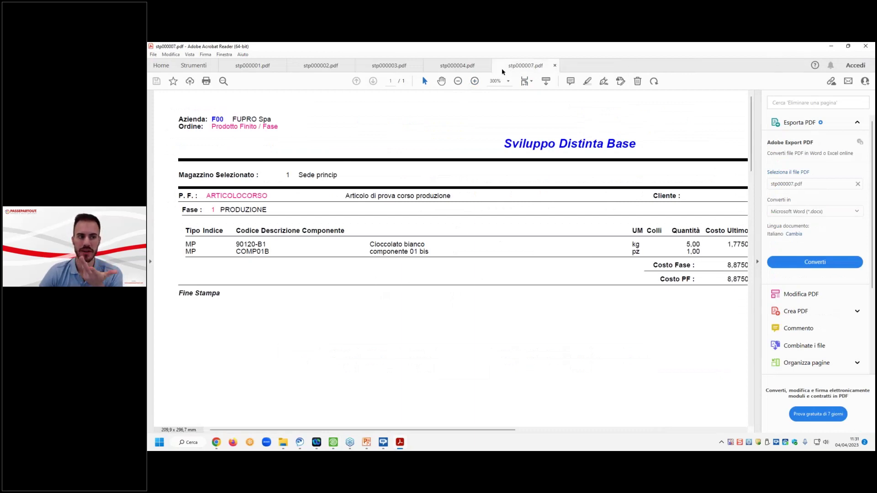
{"action": "left_click", "coordinate": [486, 66]}
{"action": "left_click", "coordinate": [832, 46]}
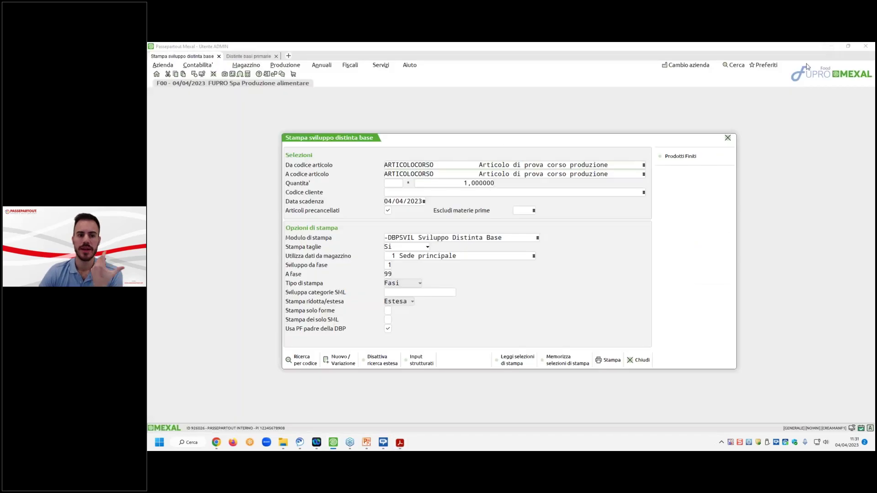
{"action": "key", "text": "Escape"}
{"action": "left_click", "coordinate": [221, 57]}
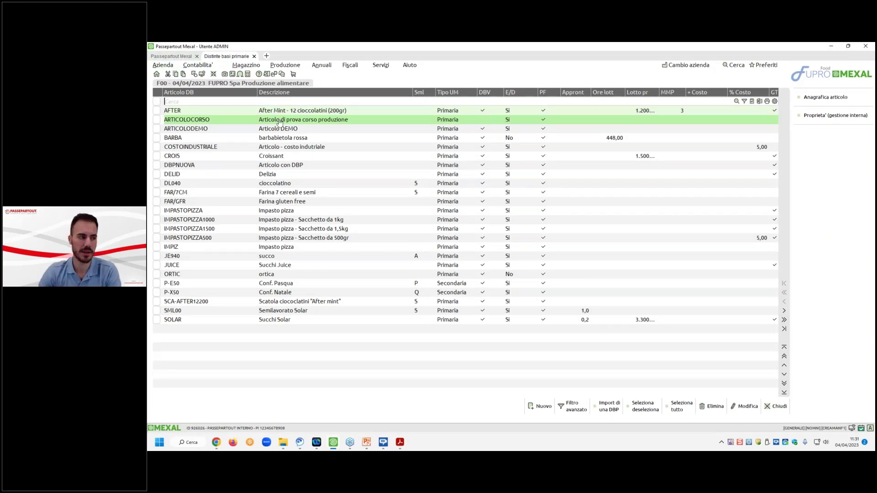
Add ARTICOLOCORSO with quantity 1 as a new component of the ARTICOLODEMO bill of materials and save the bill
{"action": "double_click", "coordinate": [288, 131]}
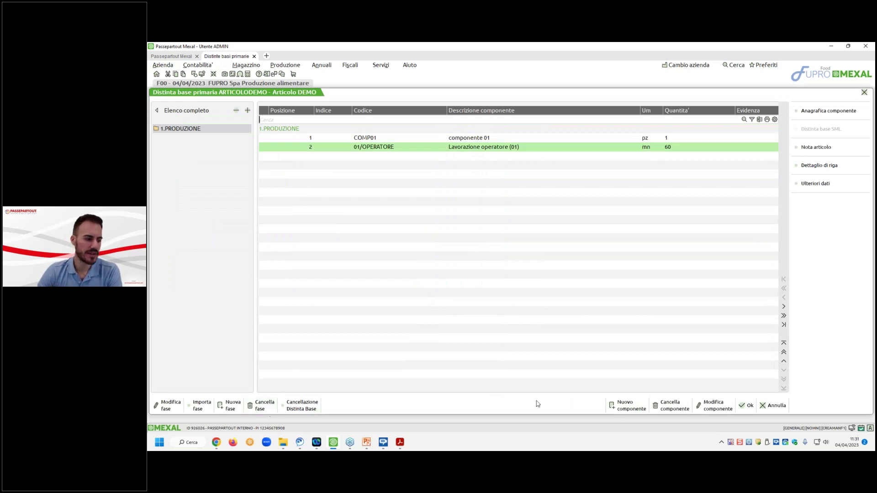
{"action": "left_click", "coordinate": [626, 405]}
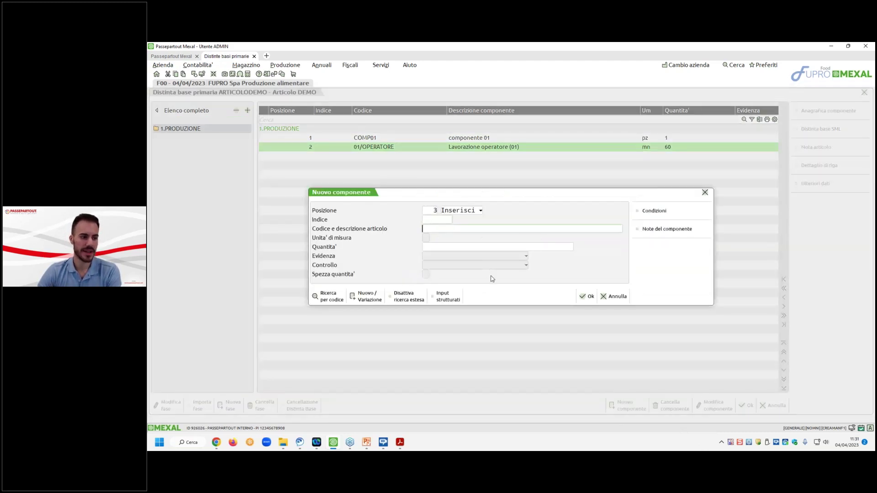
{"action": "type", "text": "articolo"}
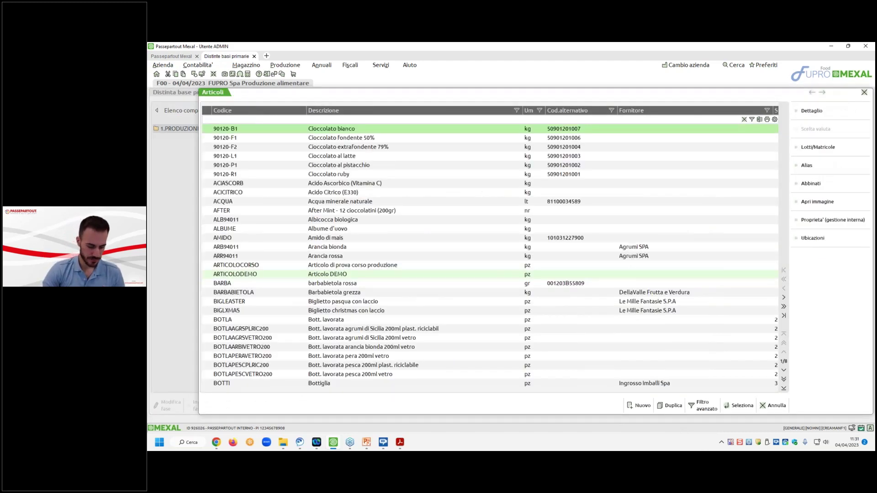
{"action": "double_click", "coordinate": [451, 129]}
{"action": "type", "text": "1"}
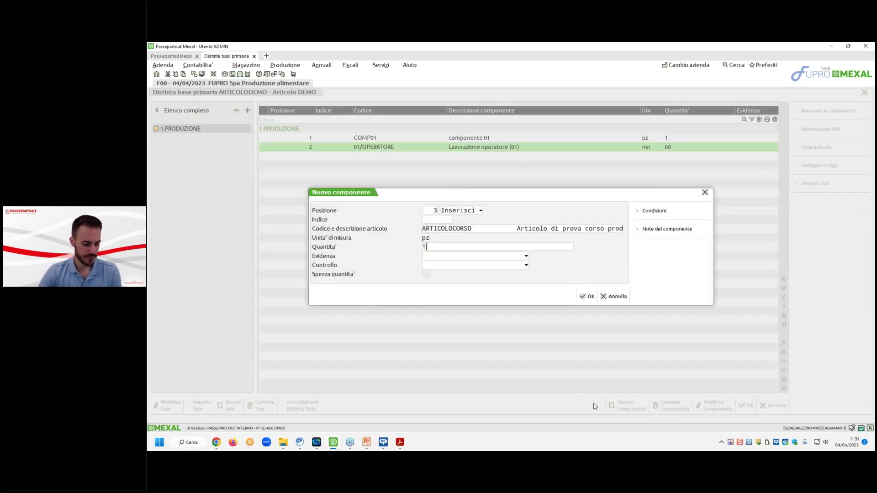
{"action": "left_click", "coordinate": [586, 296]}
{"action": "left_click", "coordinate": [614, 297]}
{"action": "left_click", "coordinate": [747, 406]}
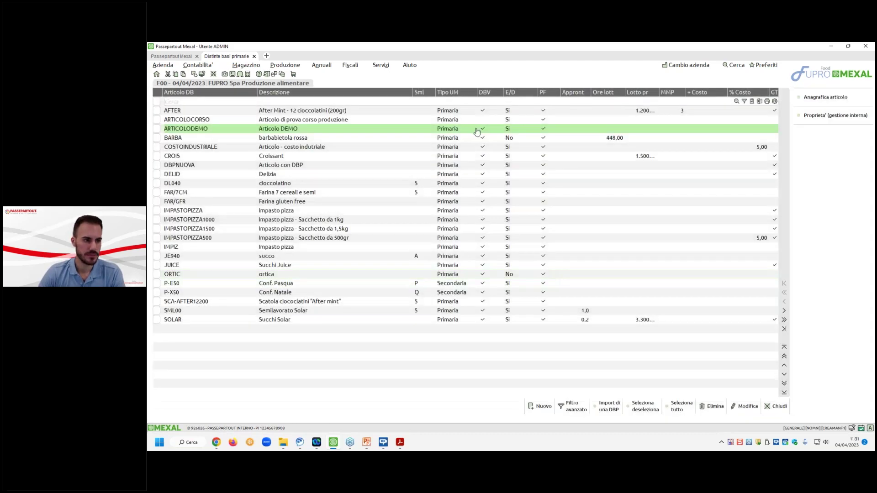
Reopen the ARTICOLODEMO bill of materials, review the ARTICOLOCORSO component's details, and return to the primary bills list
{"action": "double_click", "coordinate": [477, 132]}
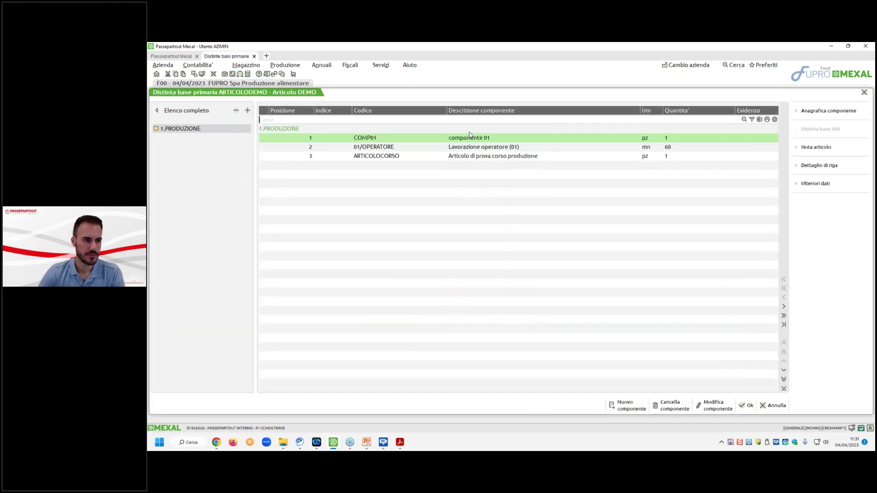
{"action": "key", "text": "Down"}
{"action": "key", "text": "Down"}
{"action": "double_click", "coordinate": [475, 158]}
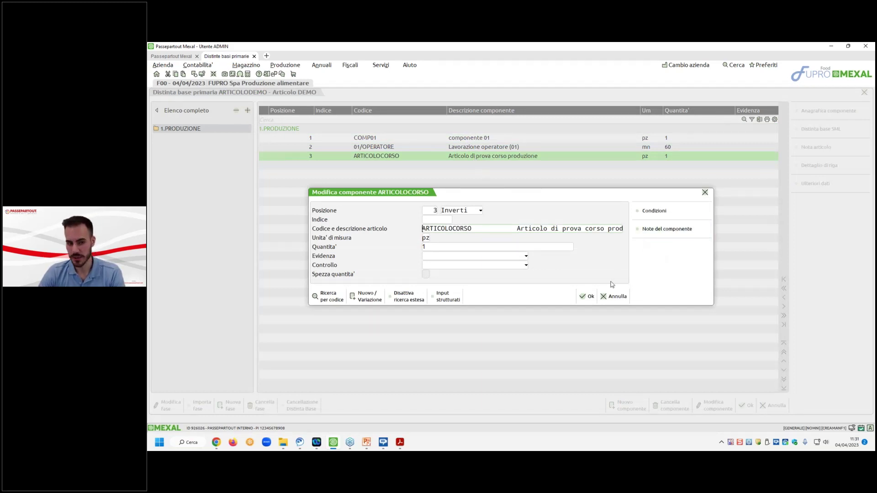
{"action": "left_click", "coordinate": [587, 297]}
{"action": "key", "text": "Escape"}
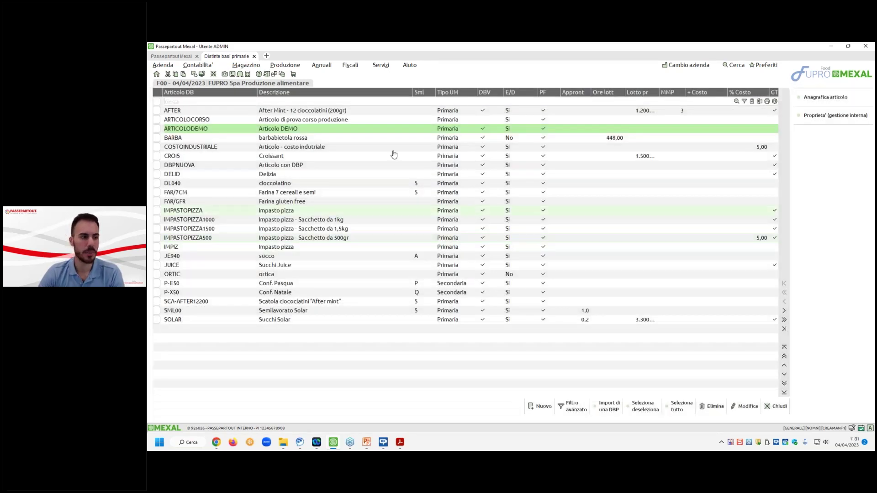
Print the bill-of-materials explosion by levels for ARTICOLODEMO with the -DBPLIV Distinta base a livelli form
{"action": "left_click", "coordinate": [171, 56]}
{"action": "left_click", "coordinate": [285, 65]}
{"action": "left_click", "coordinate": [292, 210]}
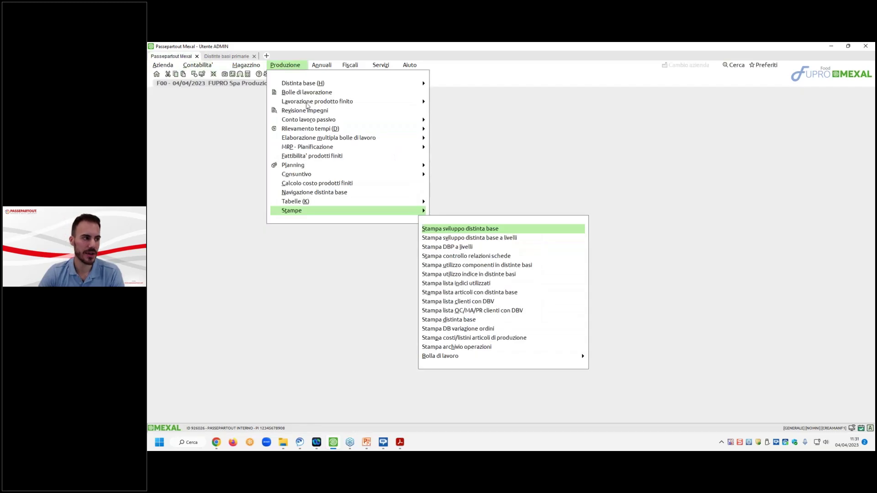
{"action": "left_click", "coordinate": [505, 238]}
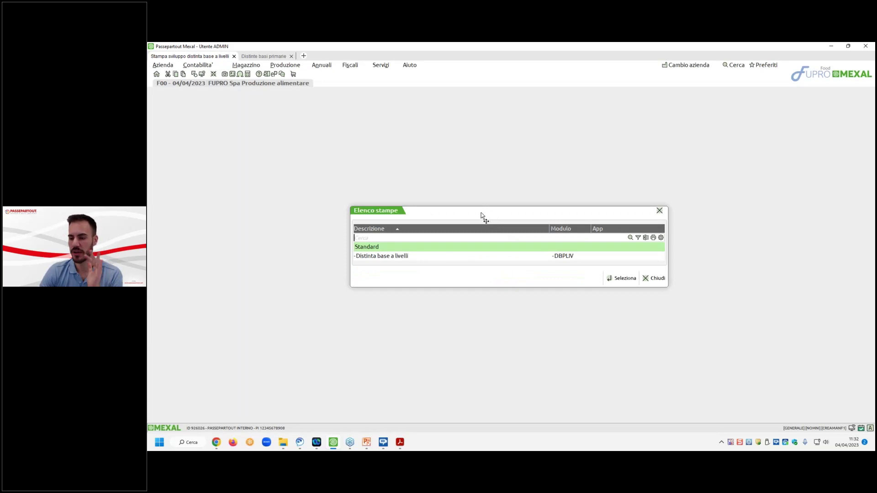
{"action": "double_click", "coordinate": [496, 256]}
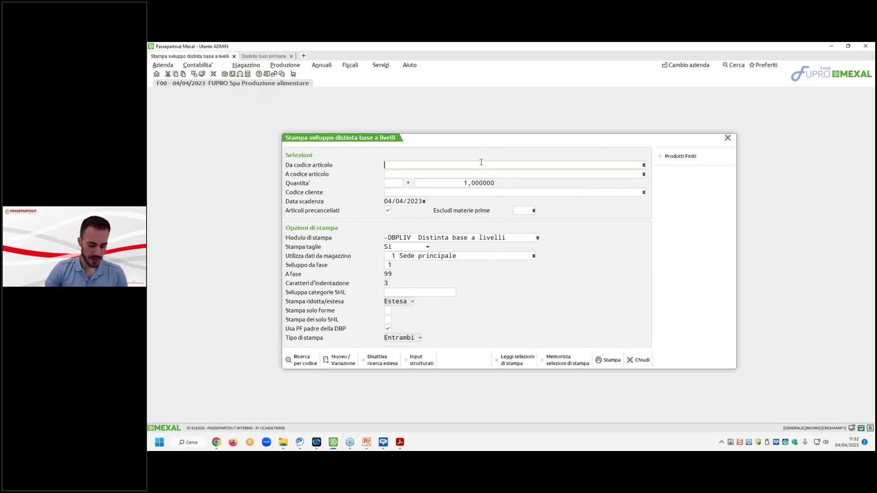
{"action": "key", "text": "F2"}
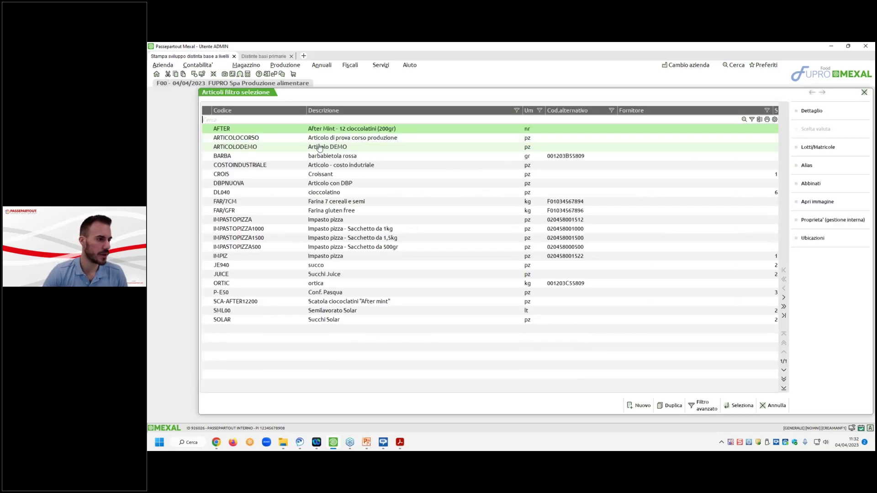
{"action": "key", "text": "Return"}
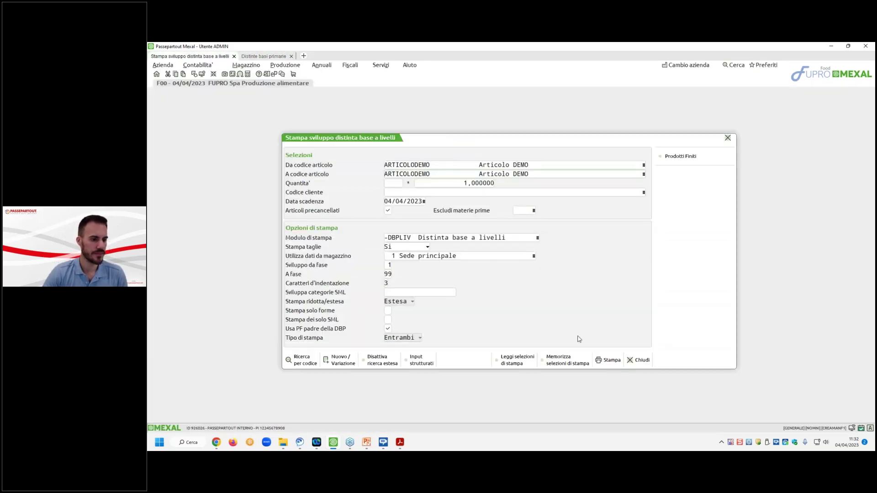
{"action": "left_click", "coordinate": [609, 360]}
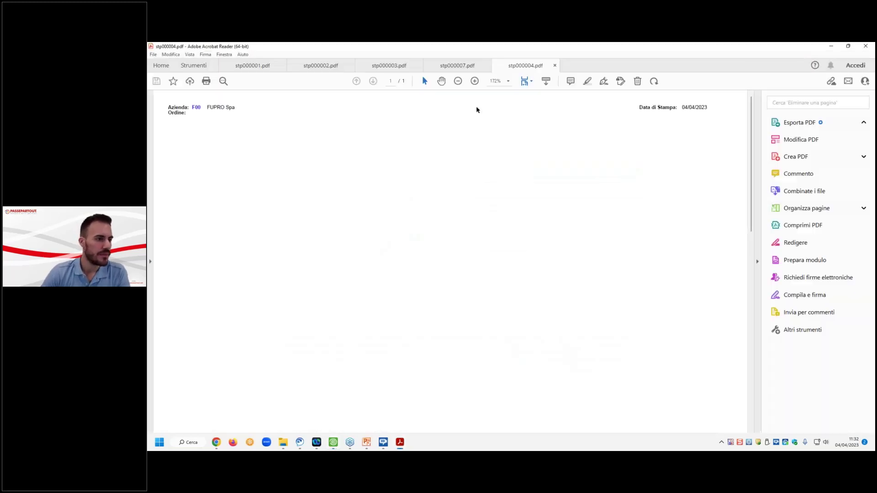
Examine the ARTICOLODEMO levels print enlarged, checking the Cioccolato bianco row and its Evi, unit and quantity columns
{"action": "left_click_drag", "start_coordinate": [214, 208], "coordinate": [240, 217]}
{"action": "left_click", "coordinate": [240, 218]}
{"action": "left_click", "coordinate": [475, 81]}
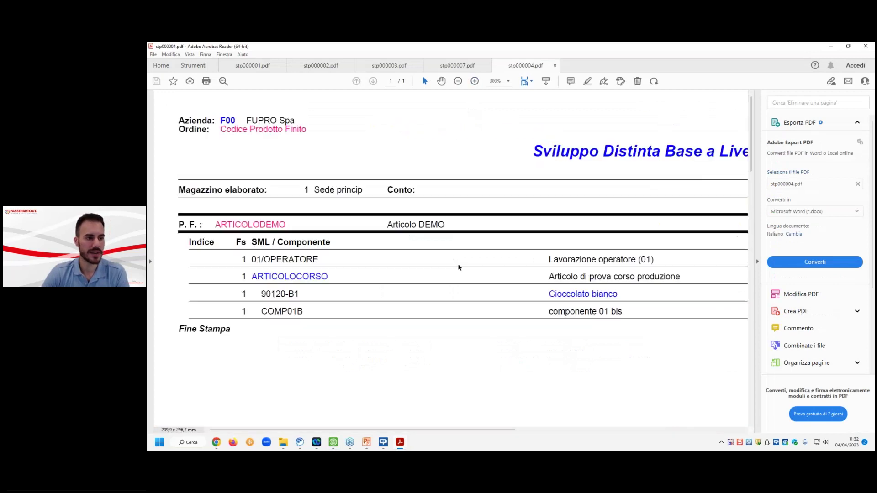
{"action": "left_click", "coordinate": [475, 81]}
{"action": "scroll", "coordinate": [494, 280], "scroll_direction": "down", "scroll_amount": 1}
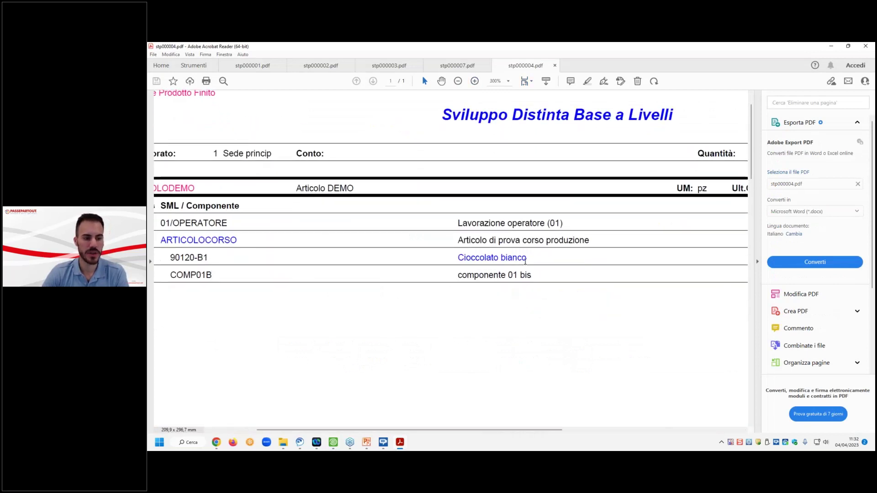
{"action": "left_click_drag", "start_coordinate": [465, 257], "coordinate": [571, 259]}
{"action": "left_click_drag", "start_coordinate": [530, 430], "coordinate": [640, 421]}
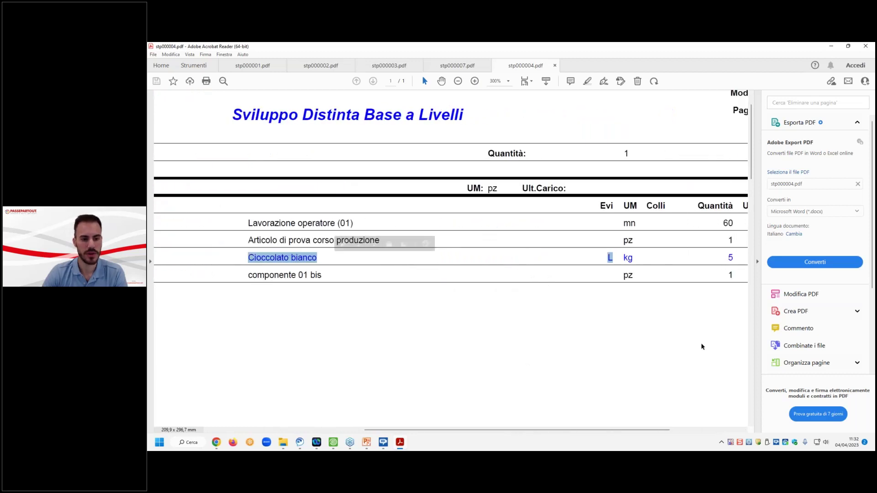
{"action": "double_click", "coordinate": [612, 257]}
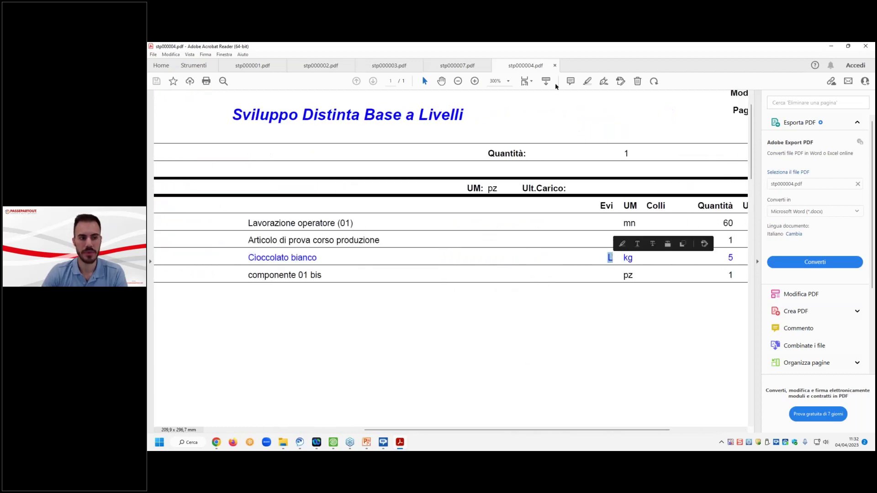
{"action": "key", "text": "ctrl+2"}
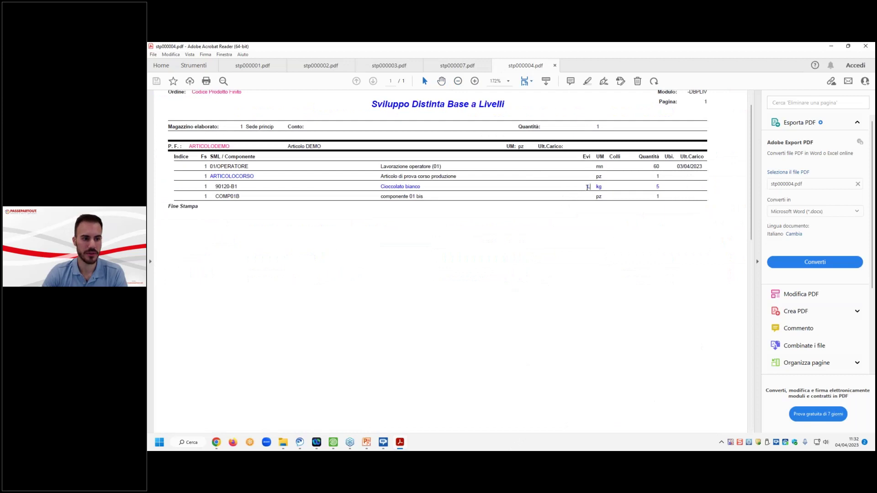
Examine the COMP01B row under ARTICOLOCORSO in the enlarged print, and return to the print settings in Mexal
{"action": "left_click", "coordinate": [573, 259]}
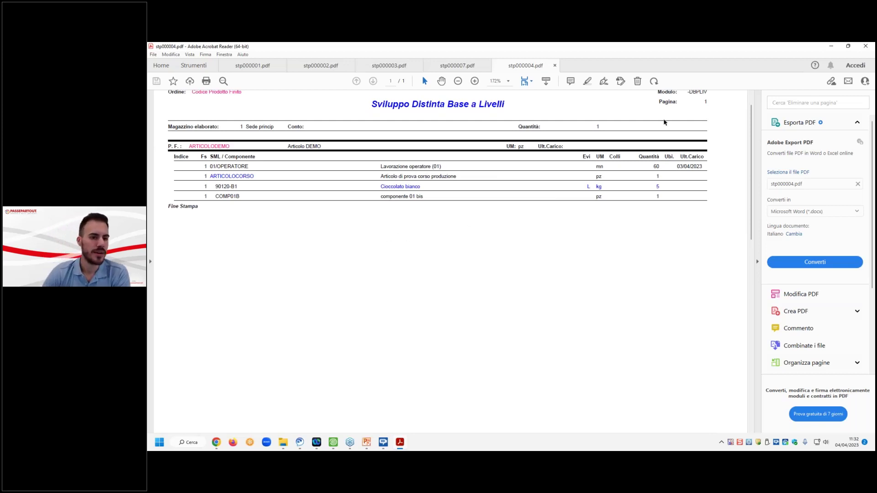
{"action": "left_click", "coordinate": [475, 81]}
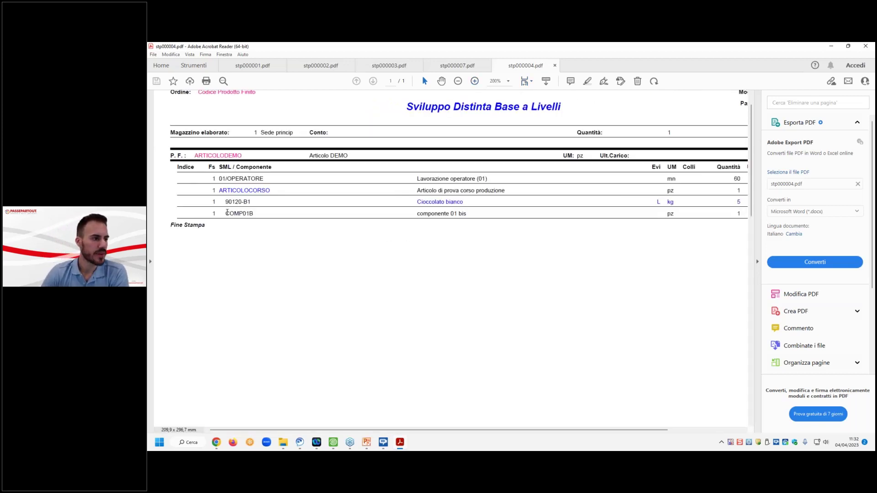
{"action": "left_click_drag", "start_coordinate": [225, 213], "coordinate": [672, 214]}
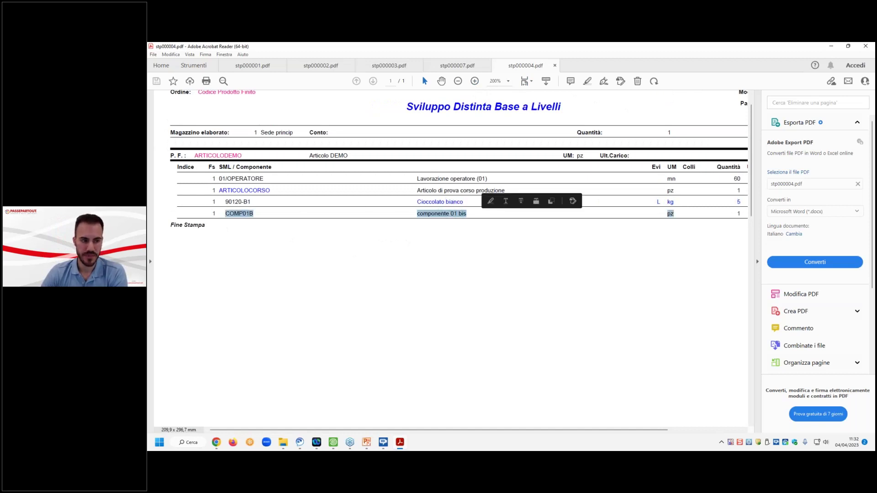
{"action": "left_click", "coordinate": [831, 45]}
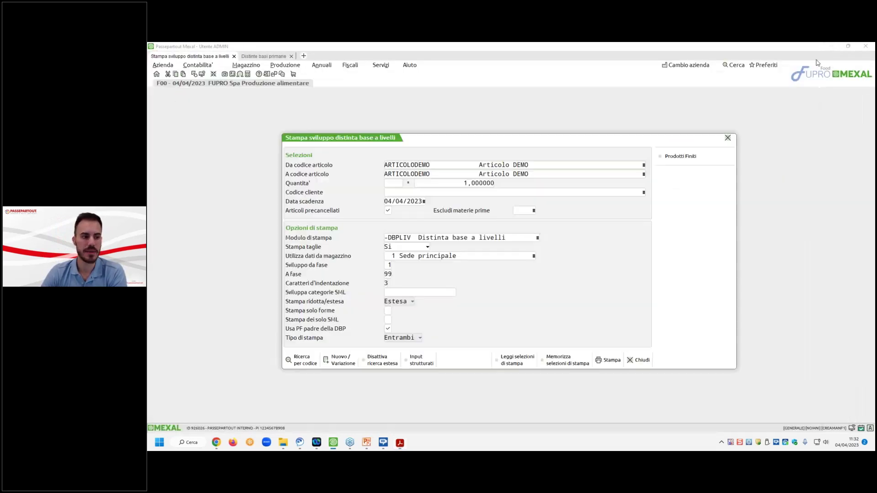
Change the article type in COMP01B's conditions within ARTICOLOCORSO to Prodotto finito, and save the component and bill of materials
{"action": "left_click", "coordinate": [260, 56]}
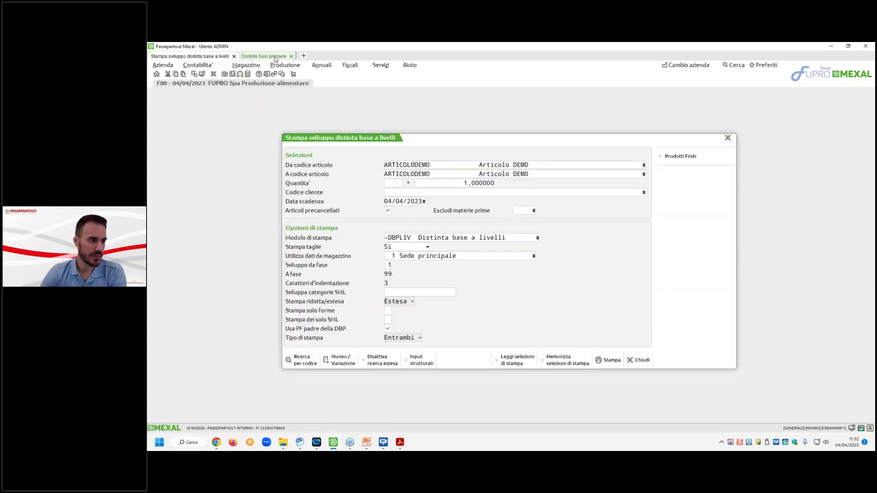
{"action": "left_click", "coordinate": [275, 57]}
{"action": "double_click", "coordinate": [271, 119]}
{"action": "double_click", "coordinate": [689, 157]}
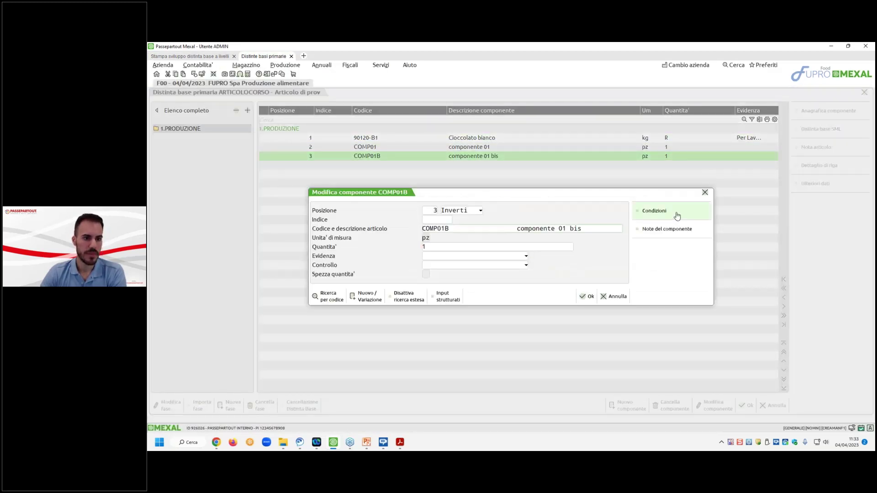
{"action": "left_click", "coordinate": [669, 213]}
{"action": "left_click", "coordinate": [449, 276]}
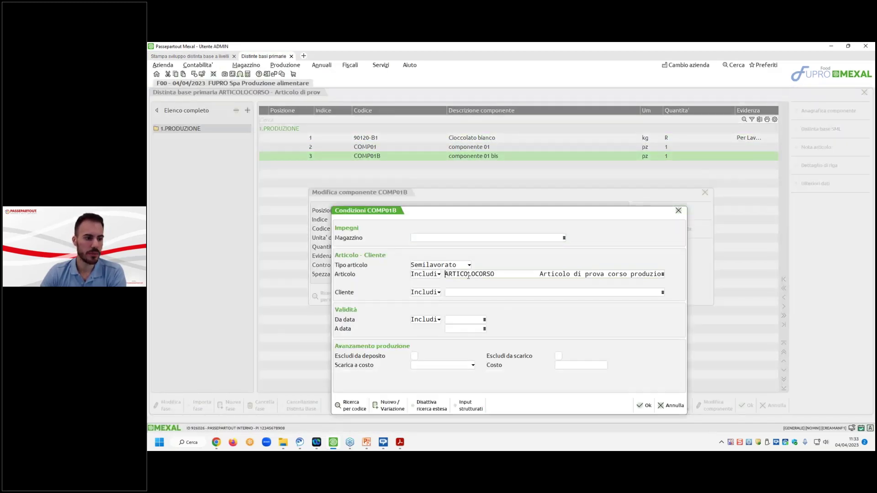
{"action": "left_click", "coordinate": [462, 266]}
{"action": "left_click", "coordinate": [431, 275]}
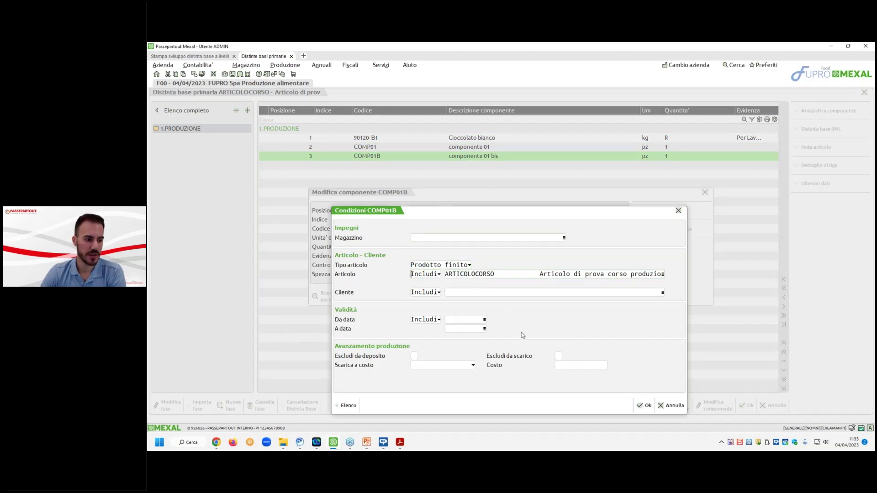
{"action": "left_click", "coordinate": [656, 406]}
{"action": "left_click", "coordinate": [587, 296]}
{"action": "left_click", "coordinate": [746, 405]}
Print the explosion by levels with ARTICOLOCORSO as both start and end article, view the PDF, and return to the print settings
{"action": "left_click", "coordinate": [189, 55]}
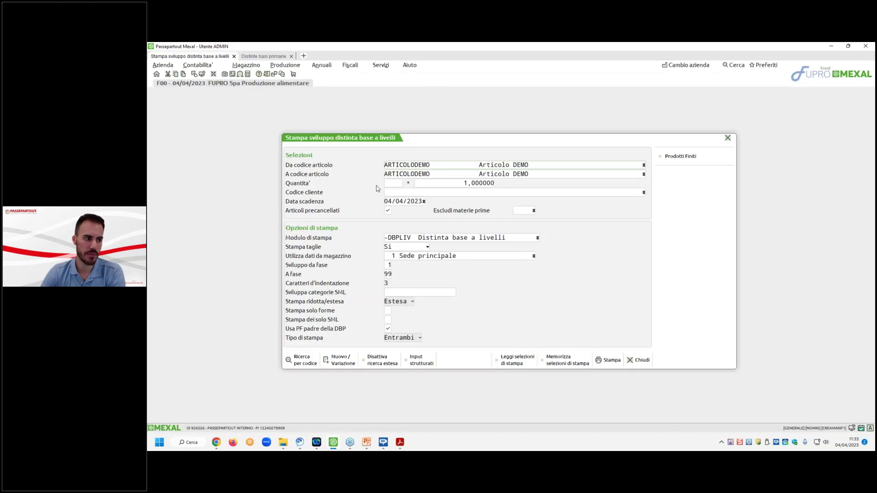
{"action": "type", "text": "ARTICOLOCORSO"}
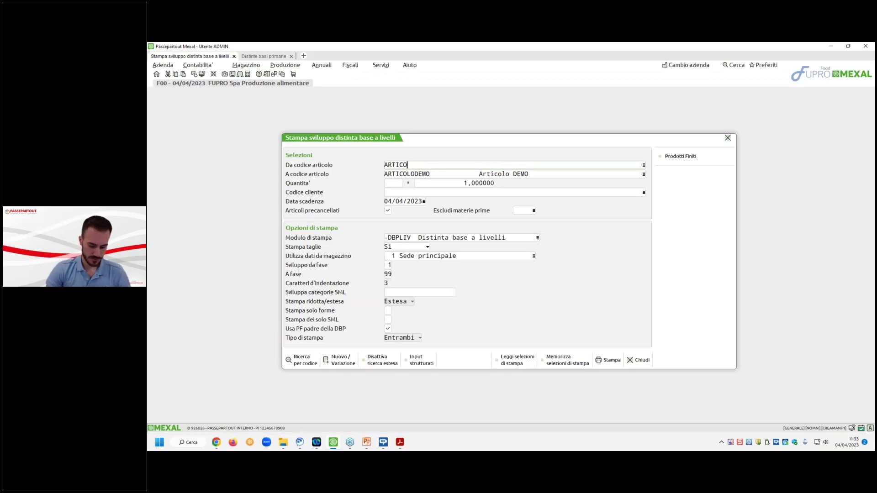
{"action": "key", "text": "Return"}
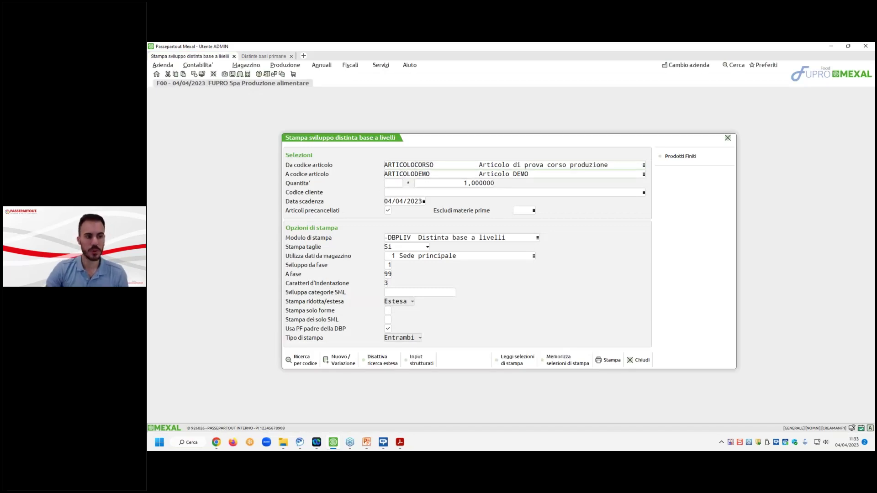
{"action": "key", "text": "BackSpace"}
{"action": "type", "text": "ARTICOLOCORSO"}
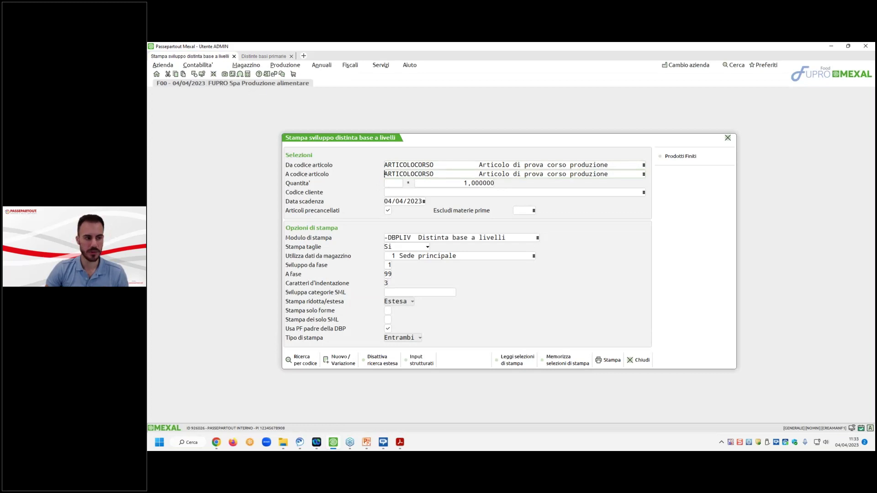
{"action": "left_click", "coordinate": [607, 361]}
{"action": "left_click", "coordinate": [556, 279]}
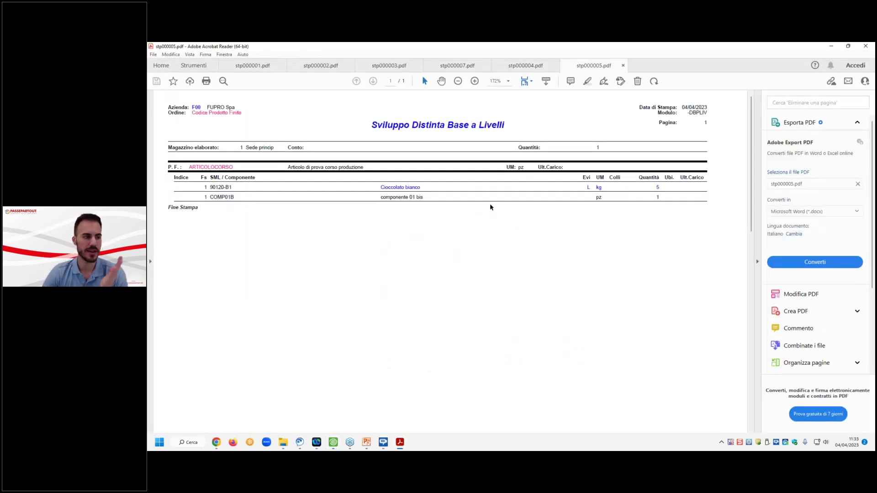
{"action": "left_click", "coordinate": [832, 46]}
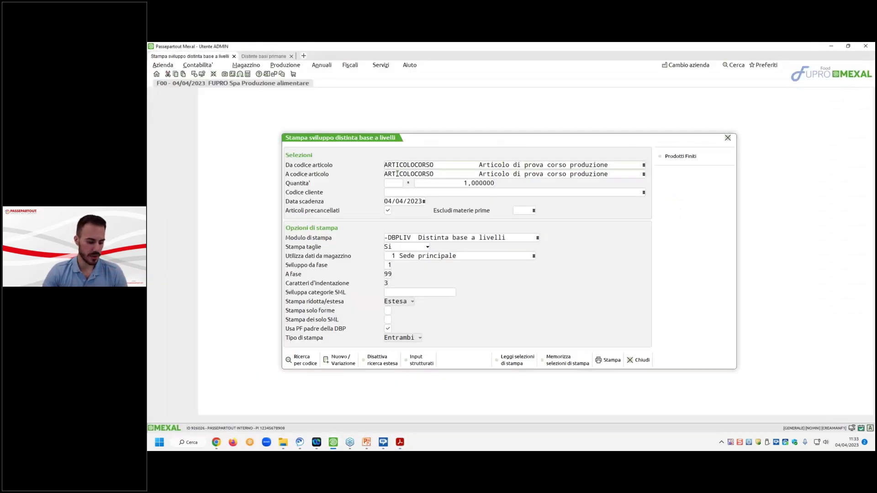
Print the explosion by levels with ARTICOLODEMO as both start and end article, view the PDF, and return to Mexal
{"action": "key", "text": "F2"}
{"action": "type", "text": "demo"}
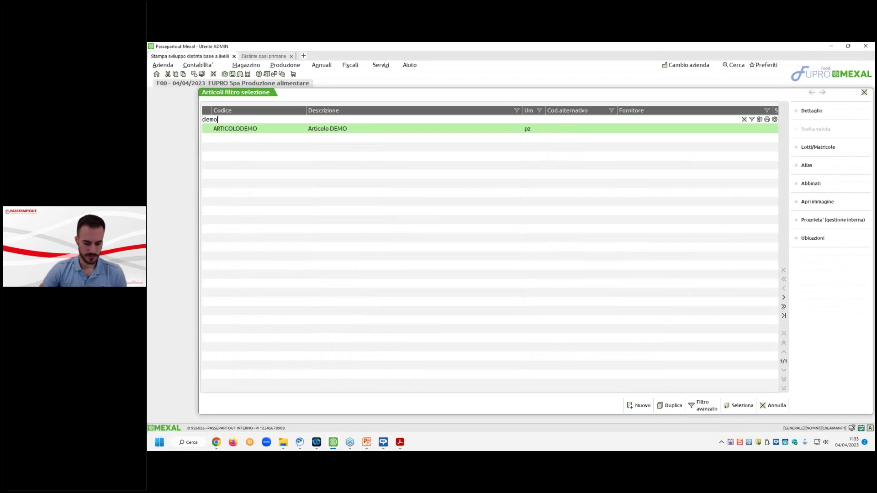
{"action": "key", "text": "Return"}
{"action": "left_click", "coordinate": [475, 174]}
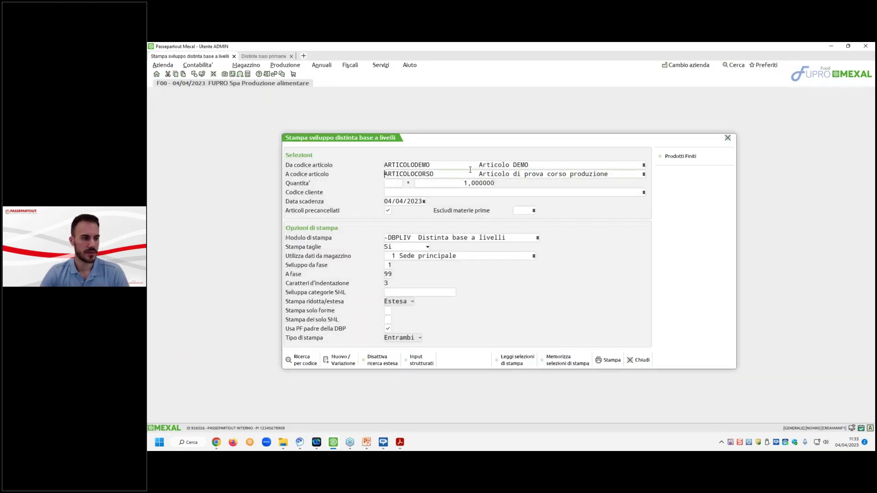
{"action": "key", "text": "Return"}
{"action": "left_click", "coordinate": [608, 360]}
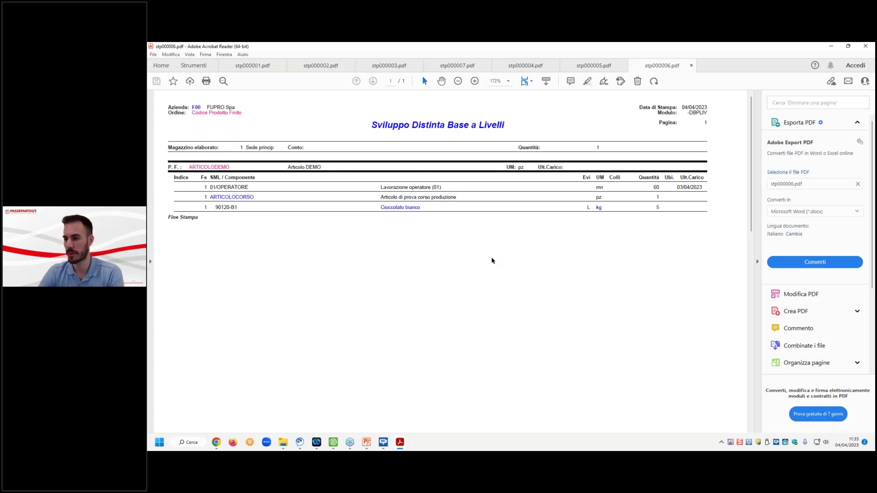
{"action": "left_click", "coordinate": [831, 46]}
Set the included article in COMP01B's conditions within ARTICOLOCORSO to ARTICOLODEMO, and save the component and bill of materials
{"action": "left_click", "coordinate": [263, 56]}
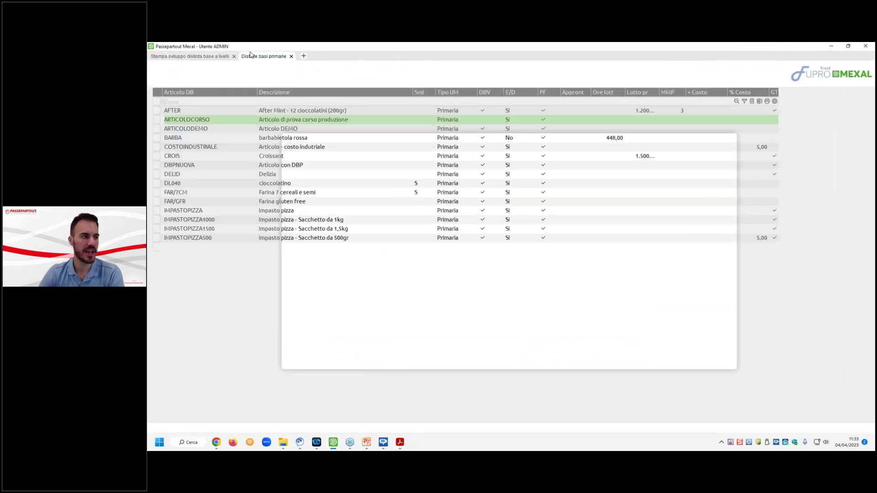
{"action": "double_click", "coordinate": [299, 120]}
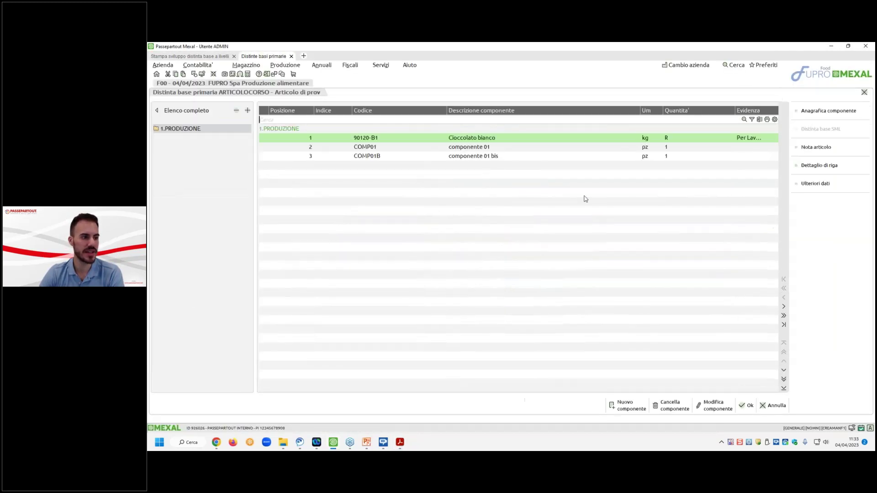
{"action": "double_click", "coordinate": [577, 157]}
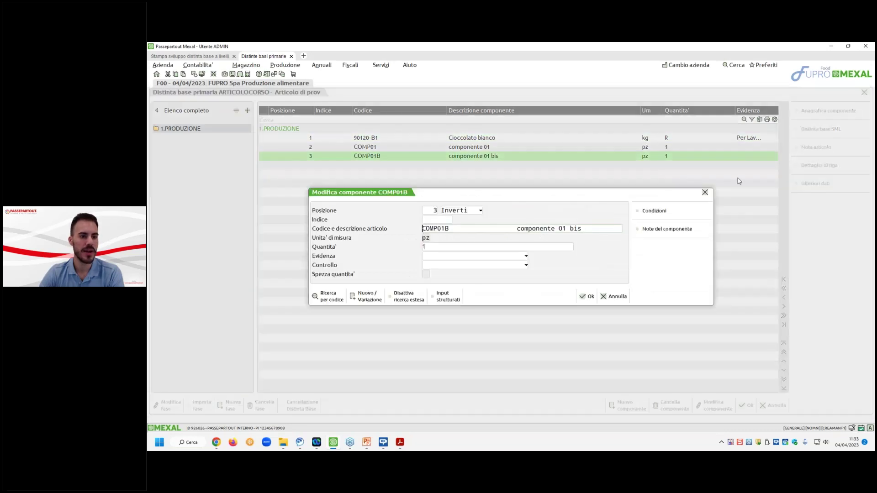
{"action": "left_click", "coordinate": [688, 214]}
{"action": "left_click", "coordinate": [449, 276]}
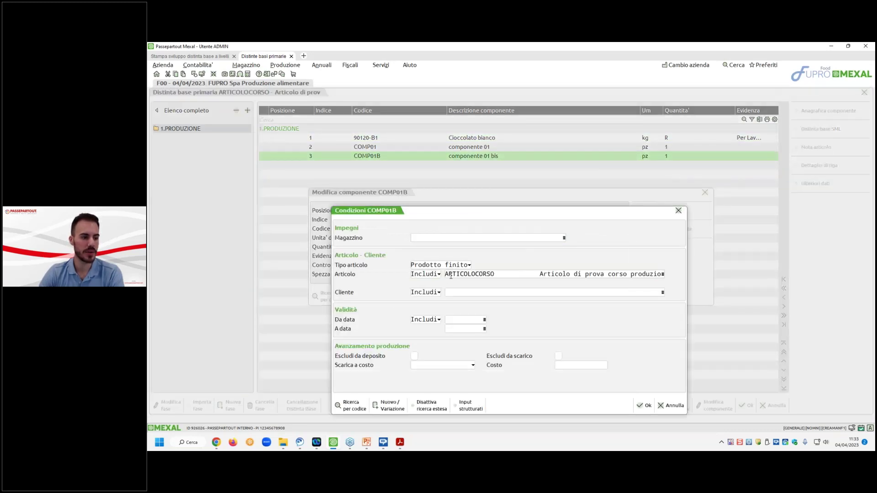
{"action": "type", "text": "ART"}
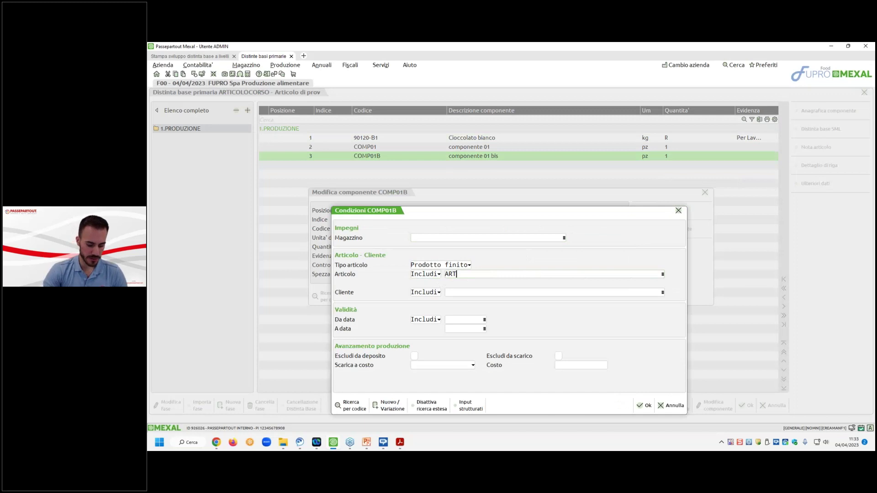
{"action": "type", "text": "ICOLODEMO"}
{"action": "key", "text": "Return"}
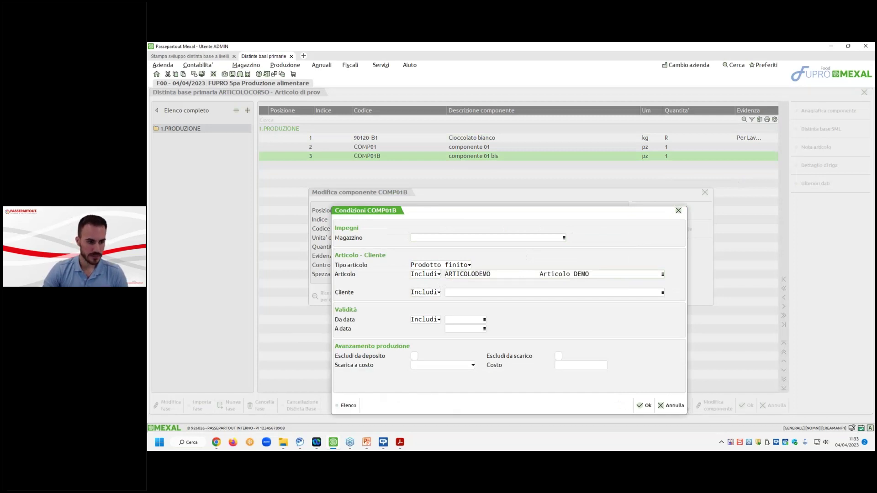
{"action": "key", "text": "F10"}
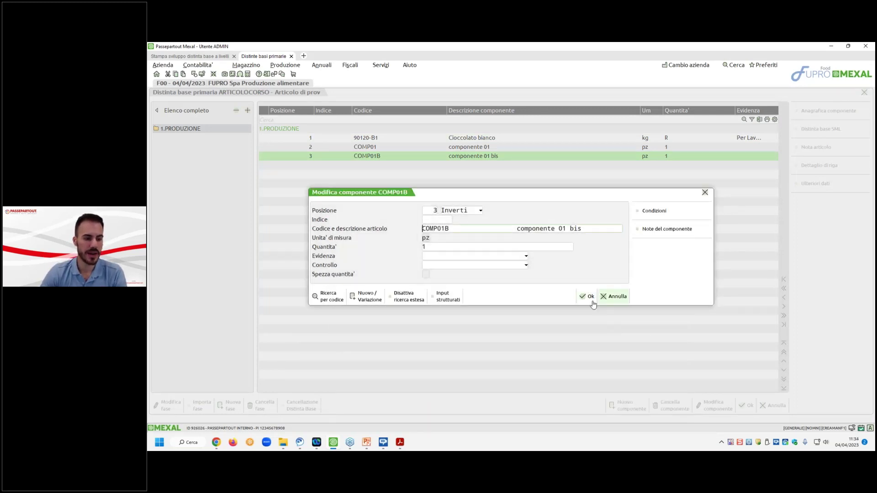
{"action": "left_click", "coordinate": [589, 296]}
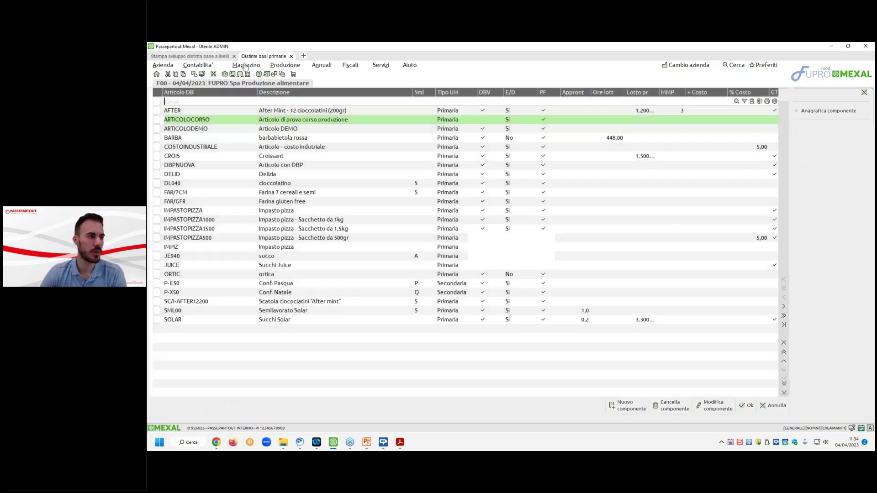
Print the ARTICOLODEMO explosion by levels again, view the PDF, and return to the print settings
{"action": "left_click", "coordinate": [189, 56]}
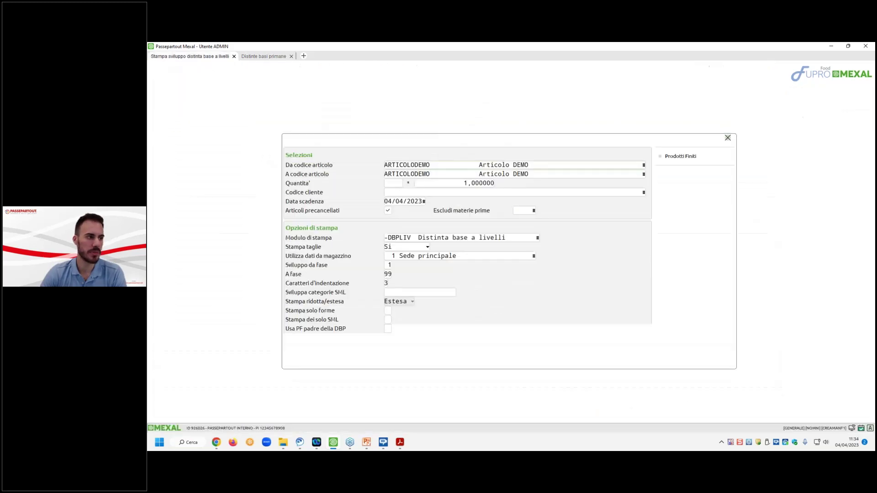
{"action": "left_click", "coordinate": [609, 360]}
{"action": "left_click", "coordinate": [551, 280]}
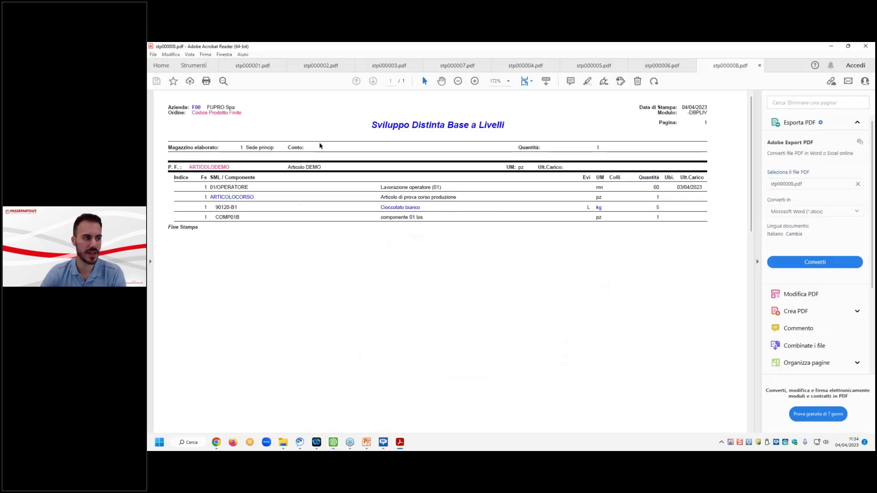
{"action": "left_click", "coordinate": [866, 45]}
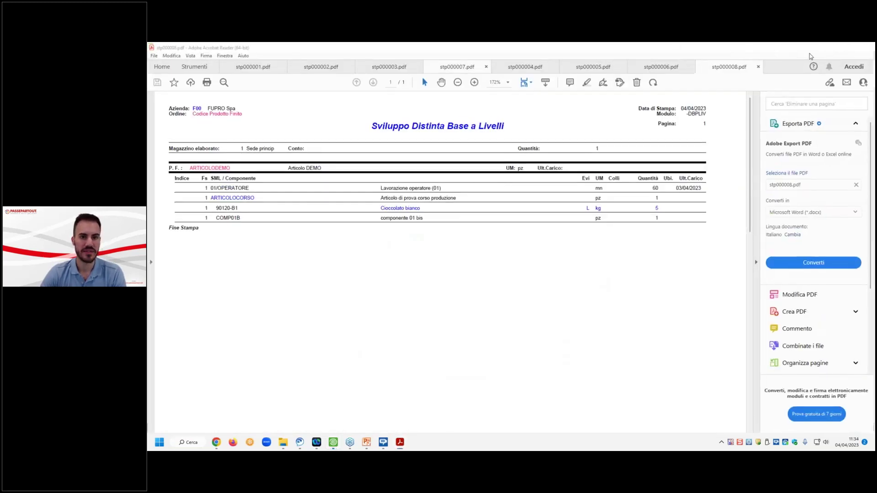
Print the explosion by levels with ARTICOLOCORSO as start and end article, view the PDF, and close all open PDFs
{"action": "type", "text": "AR"}
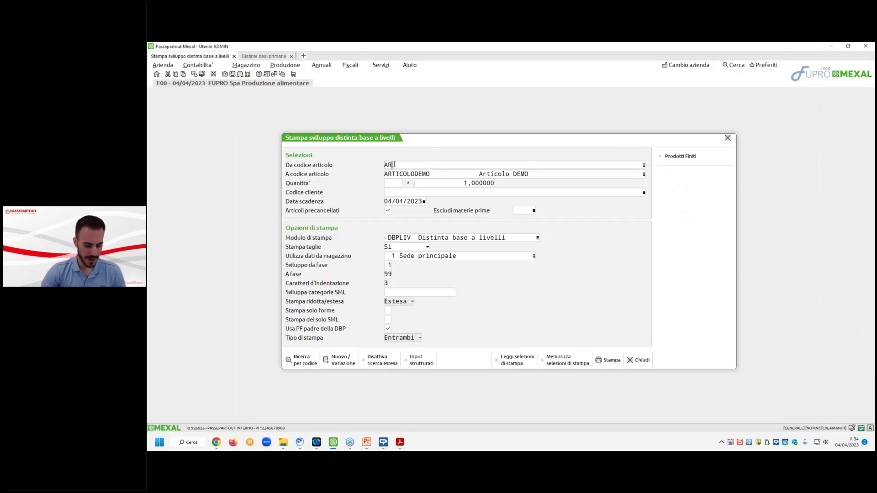
{"action": "type", "text": "TICOLOCORSO"}
{"action": "key", "text": "Return"}
{"action": "key", "text": "Delete"}
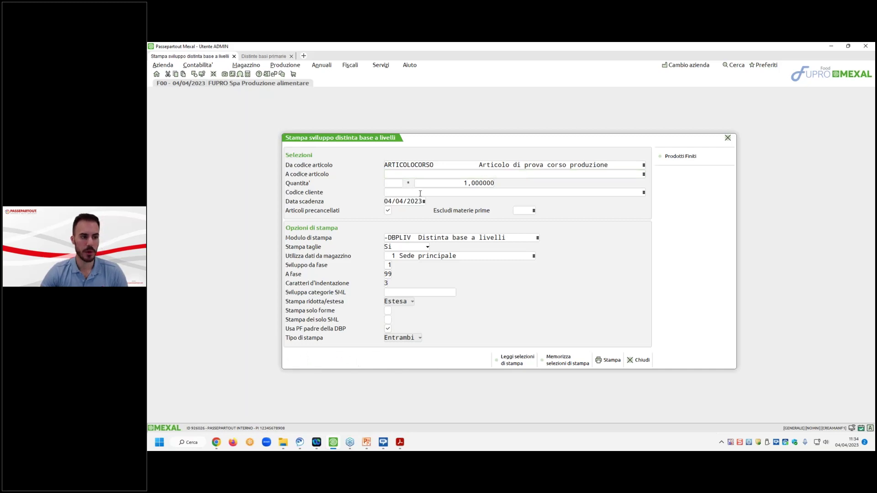
{"action": "key", "text": "Return"}
{"action": "left_click", "coordinate": [607, 359]}
{"action": "left_click", "coordinate": [558, 278]}
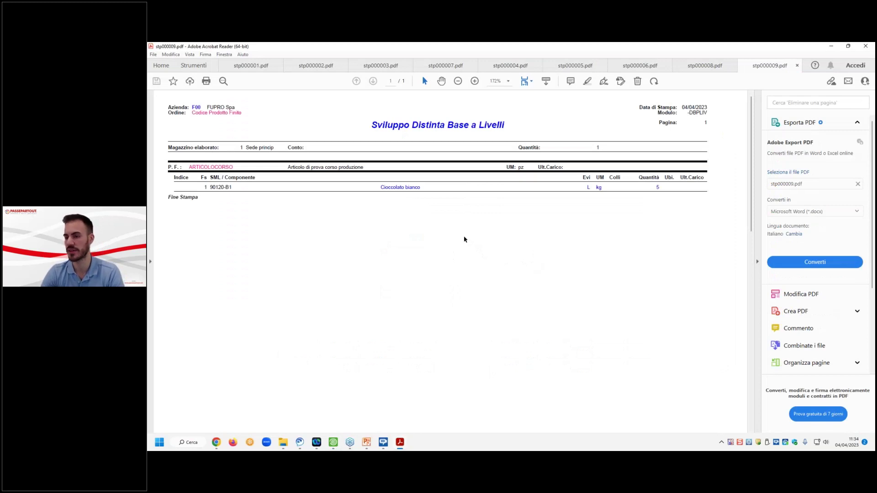
{"action": "left_click", "coordinate": [866, 46]}
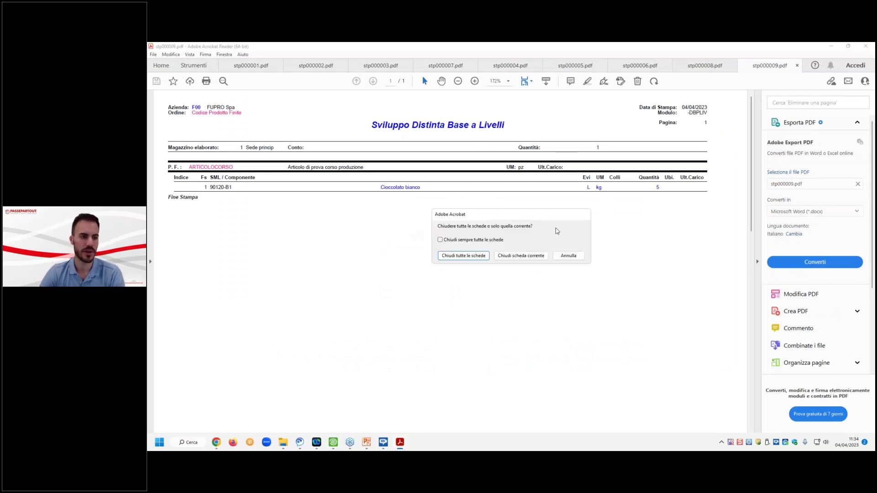
{"action": "left_click", "coordinate": [474, 259]}
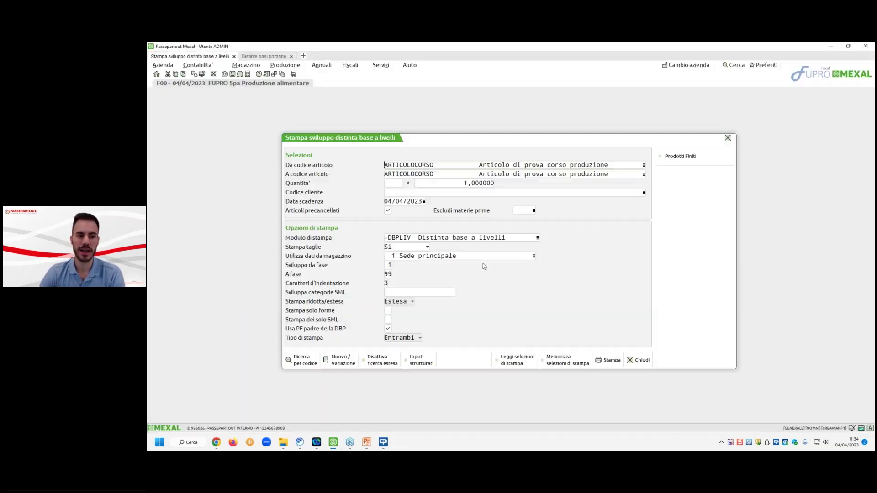
{"action": "left_click", "coordinate": [261, 55]}
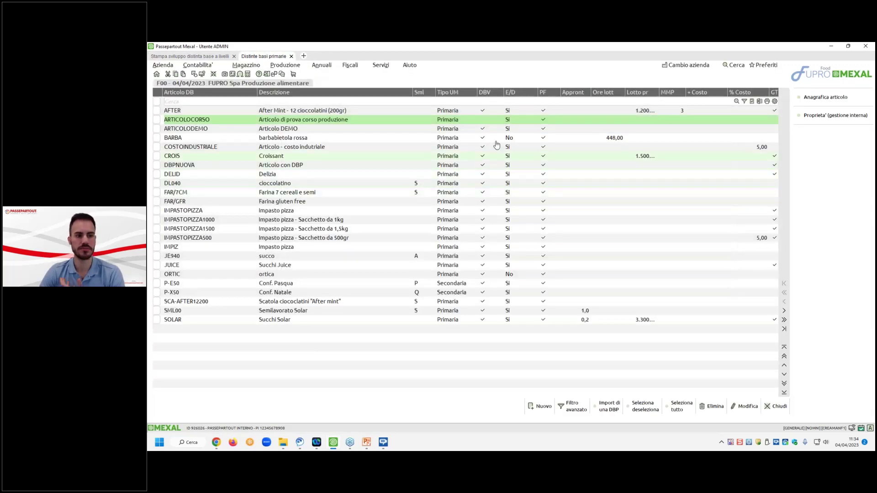
{"action": "double_click", "coordinate": [496, 122]}
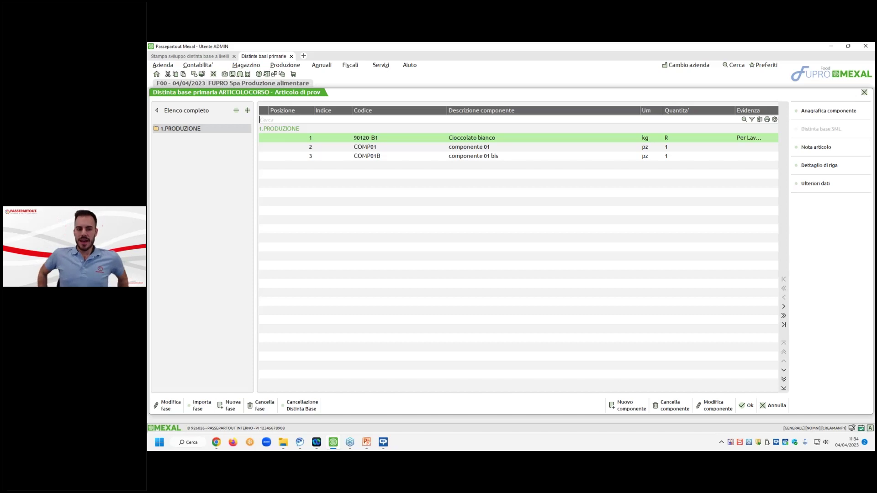
{"action": "left_click", "coordinate": [405, 155]}
{"action": "double_click", "coordinate": [428, 155]}
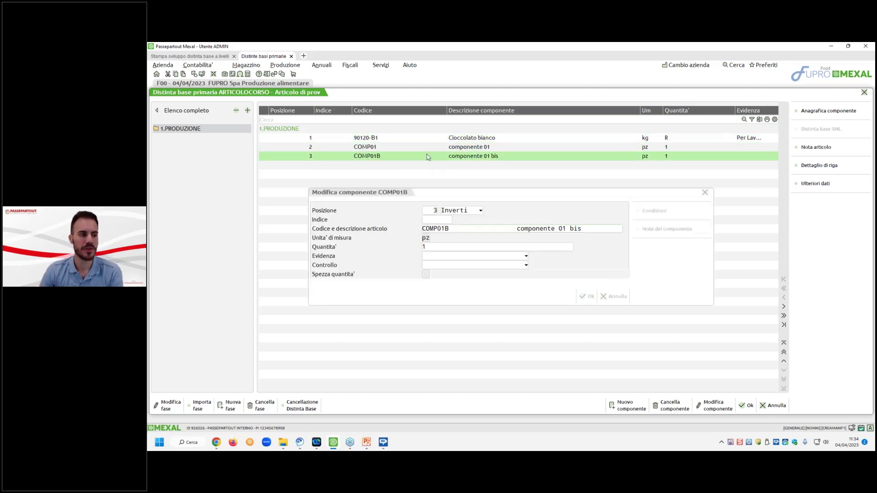
{"action": "left_click", "coordinate": [615, 294]}
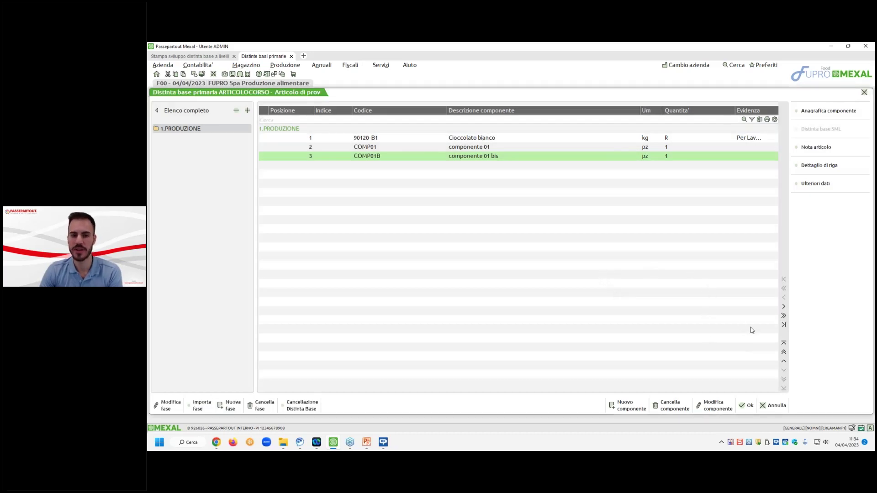
{"action": "left_click", "coordinate": [773, 406]}
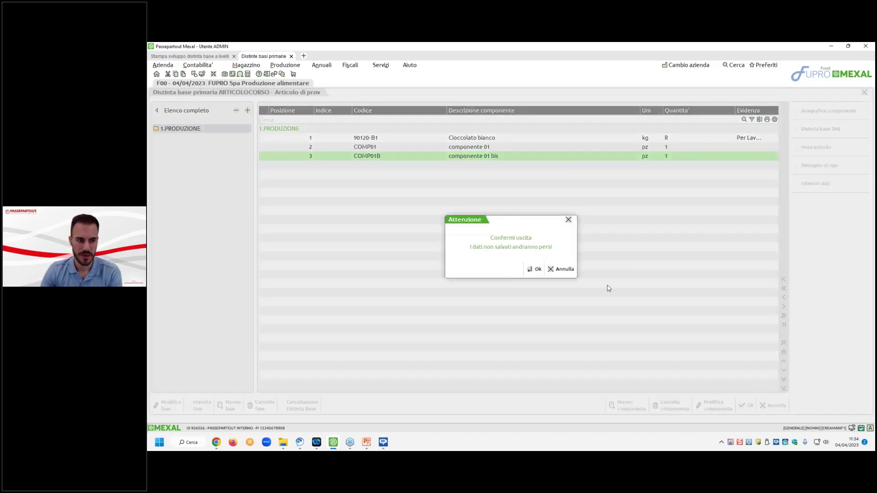
{"action": "left_click", "coordinate": [533, 271]}
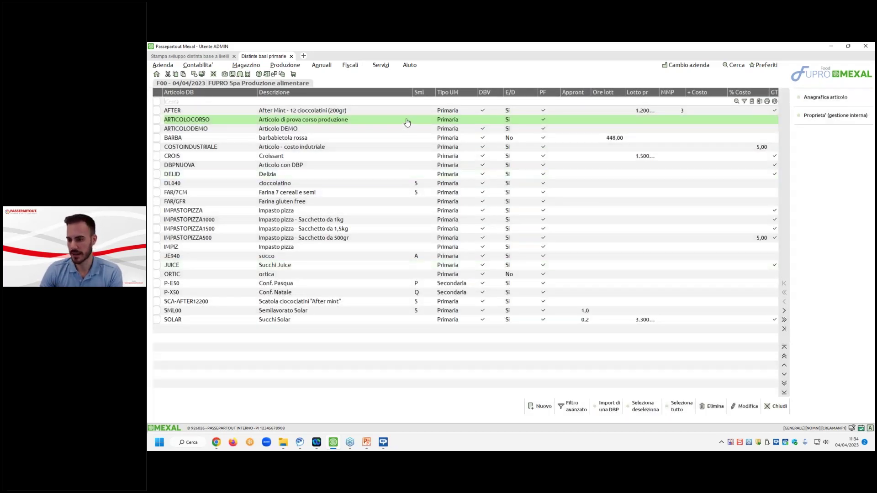
Review the conditions of component COMP01B in the ARTICOLOCORSO bill of materials, and close the component without changes
{"action": "double_click", "coordinate": [406, 120]}
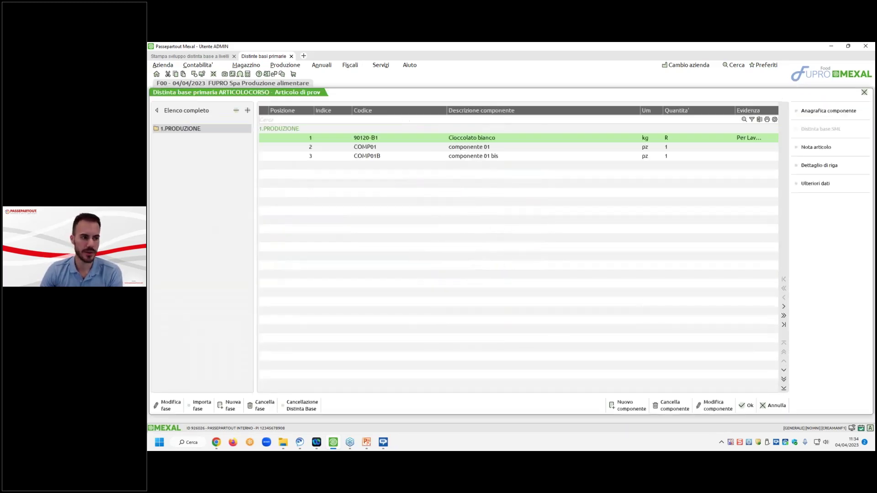
{"action": "double_click", "coordinate": [442, 158]}
{"action": "left_click", "coordinate": [654, 204]}
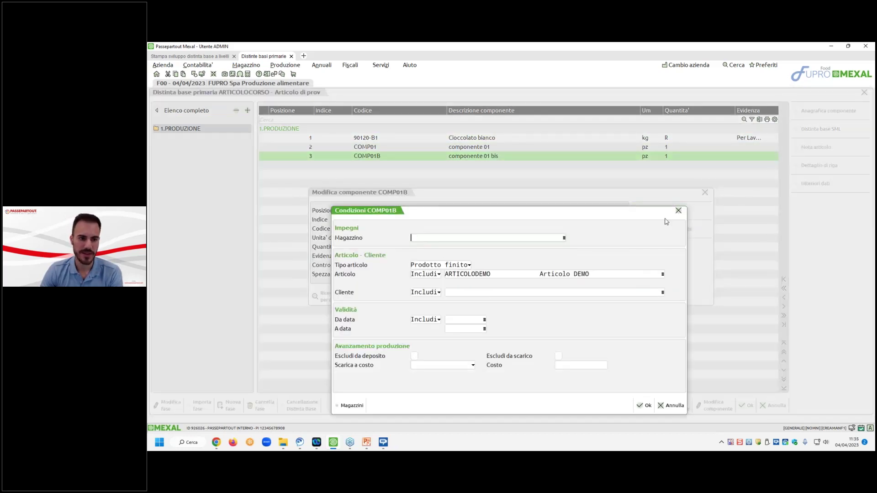
{"action": "left_click", "coordinate": [674, 405]}
{"action": "key", "text": "Escape"}
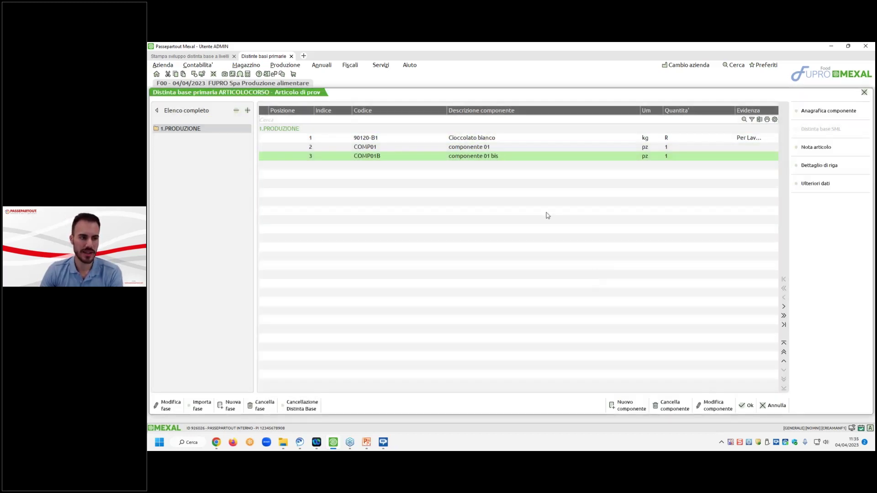
Delete component COMP01 from the ARTICOLOCORSO bill of materials
{"action": "left_click", "coordinate": [675, 405]}
{"action": "left_click", "coordinate": [562, 271]}
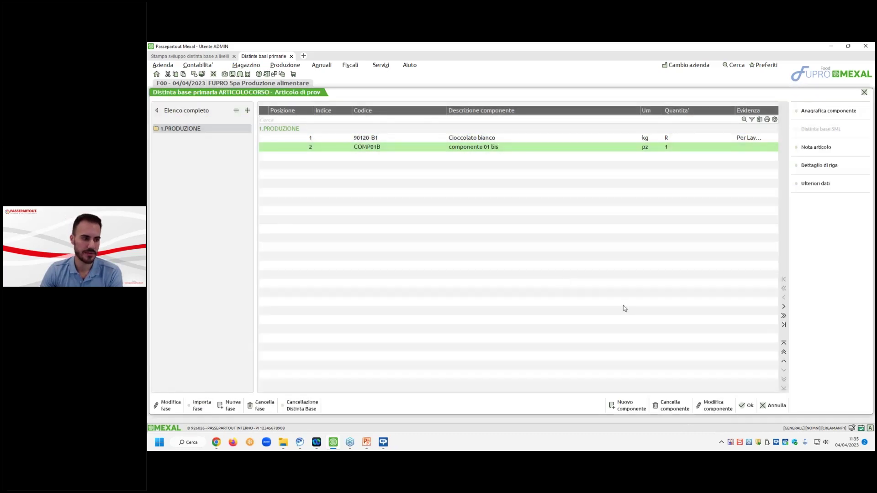
{"action": "left_click", "coordinate": [680, 406]}
{"action": "left_click", "coordinate": [582, 270]}
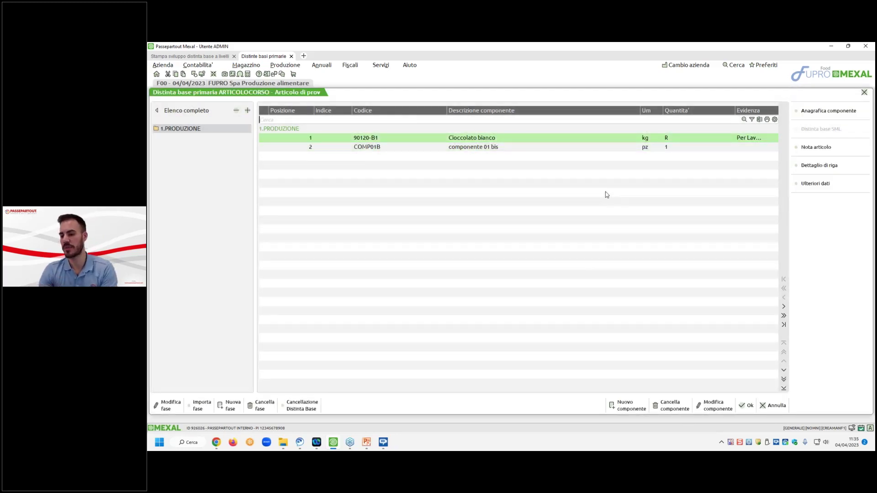
Check the article type and included article in COMP01B's conditions, and confirm the conditions and the component
{"action": "key", "text": "Down"}
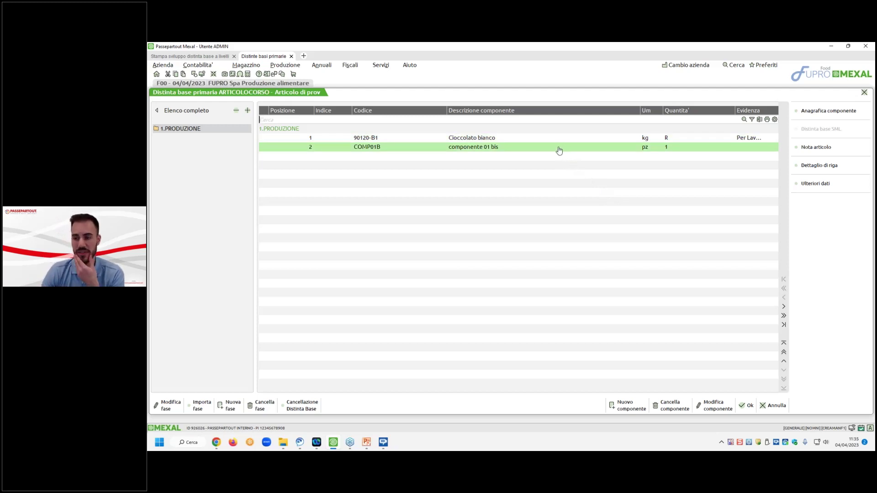
{"action": "double_click", "coordinate": [562, 151]}
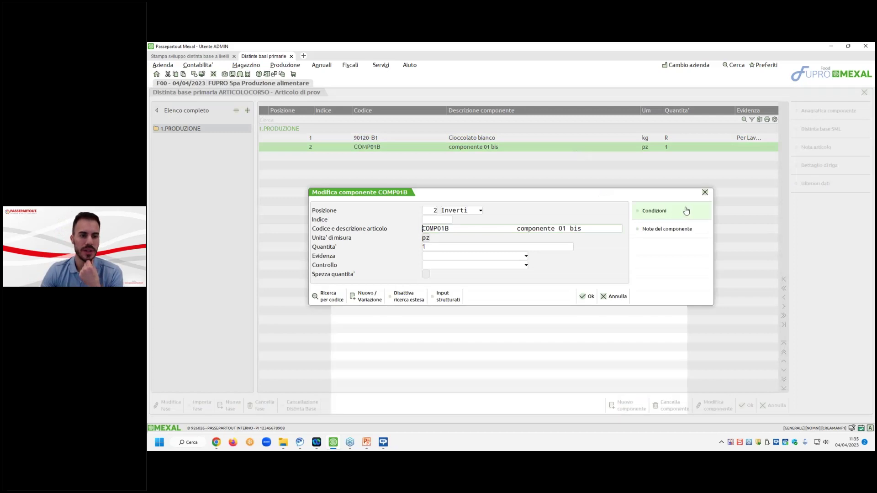
{"action": "left_click", "coordinate": [686, 211]}
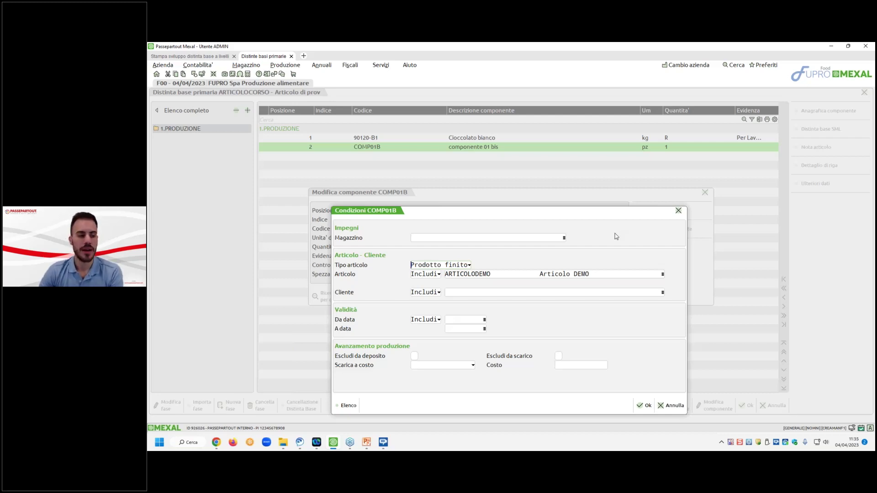
{"action": "left_click", "coordinate": [645, 405]}
{"action": "left_click", "coordinate": [589, 297]}
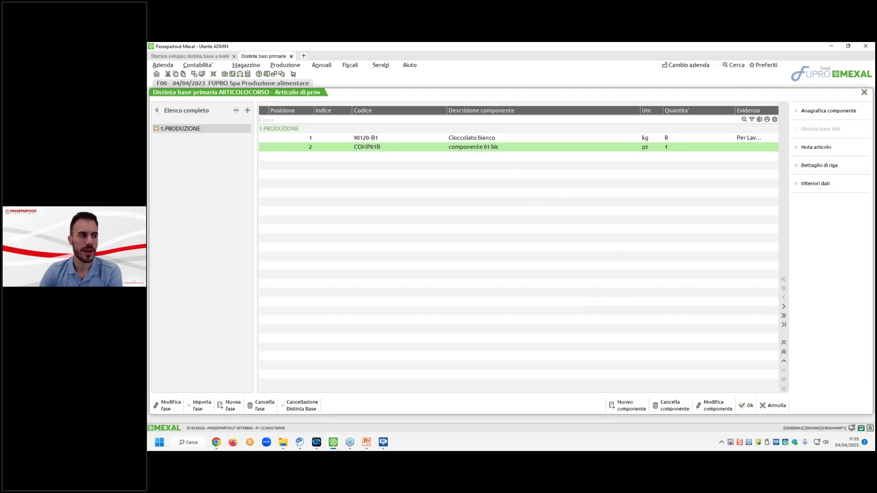
Print the ARTICOLOCORSO explosion by levels again and view the PDF
{"action": "left_click", "coordinate": [207, 56]}
{"action": "left_click", "coordinate": [599, 359]}
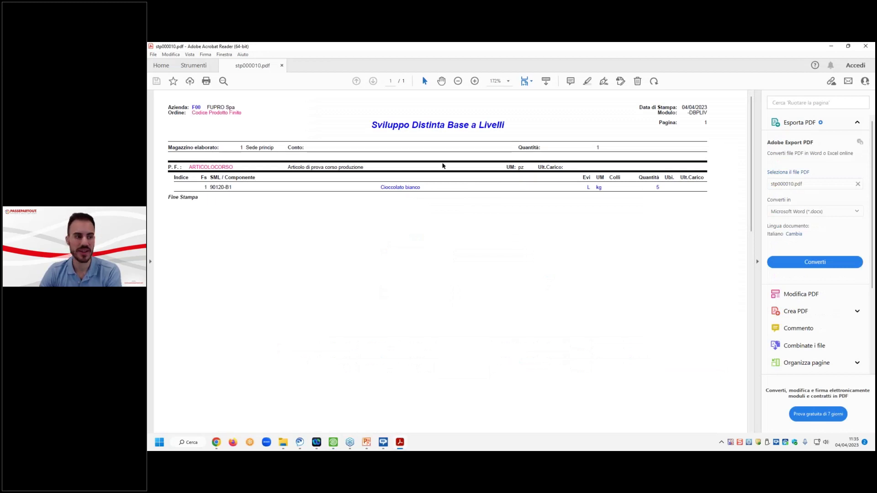
Leave the PDF, return to Mexal and save the ARTICOLOCORSO bill of materials
{"action": "left_click", "coordinate": [828, 47]}
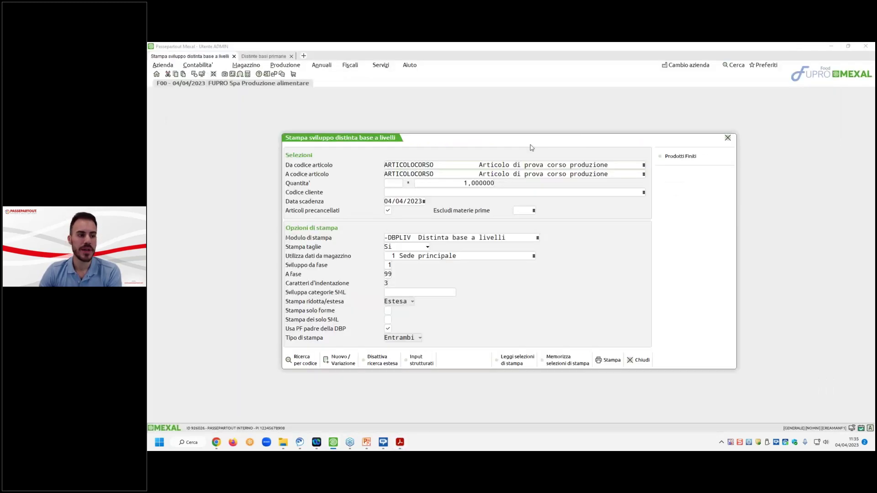
{"action": "left_click", "coordinate": [270, 56]}
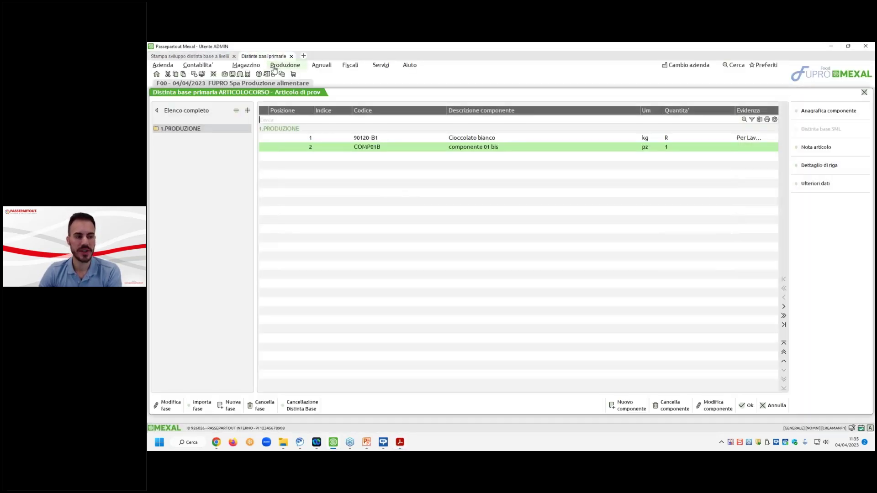
{"action": "left_click", "coordinate": [746, 405]}
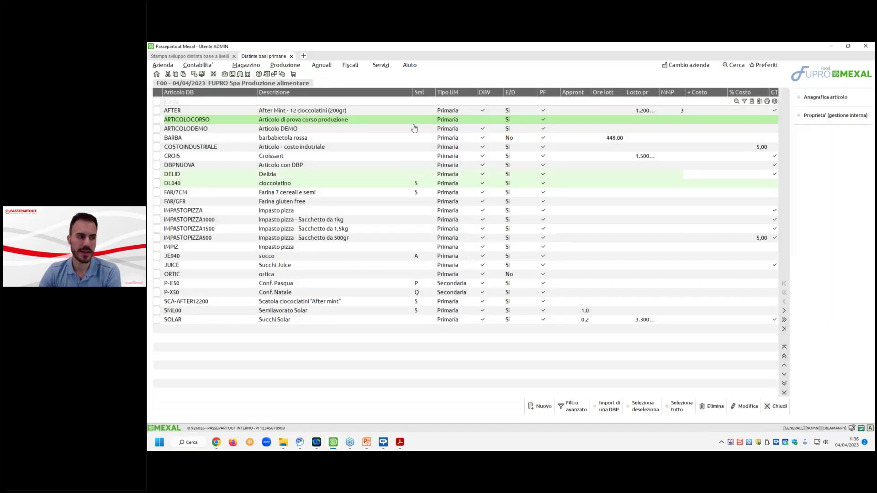
Delete component ARTICOLOCORSO from the ARTICOLODEMO bill of materials
{"action": "double_click", "coordinate": [302, 129]}
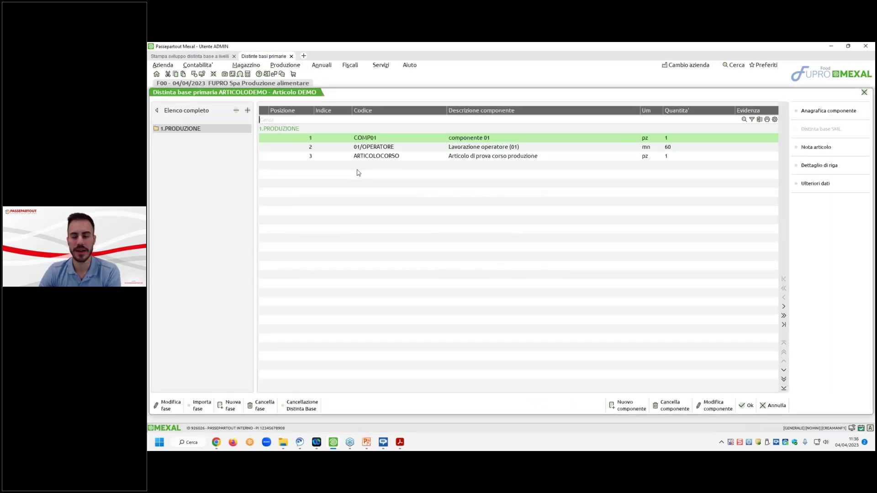
{"action": "key", "text": "Down"}
{"action": "key", "text": "Down"}
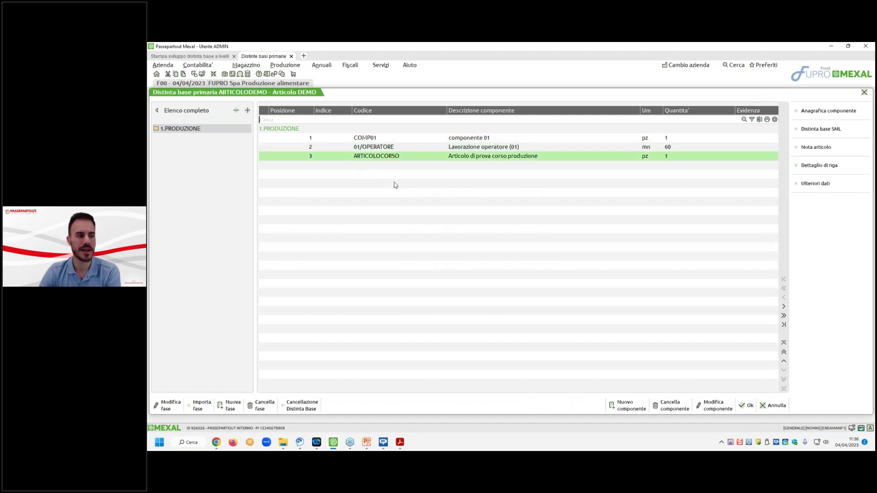
{"action": "left_click", "coordinate": [676, 412]}
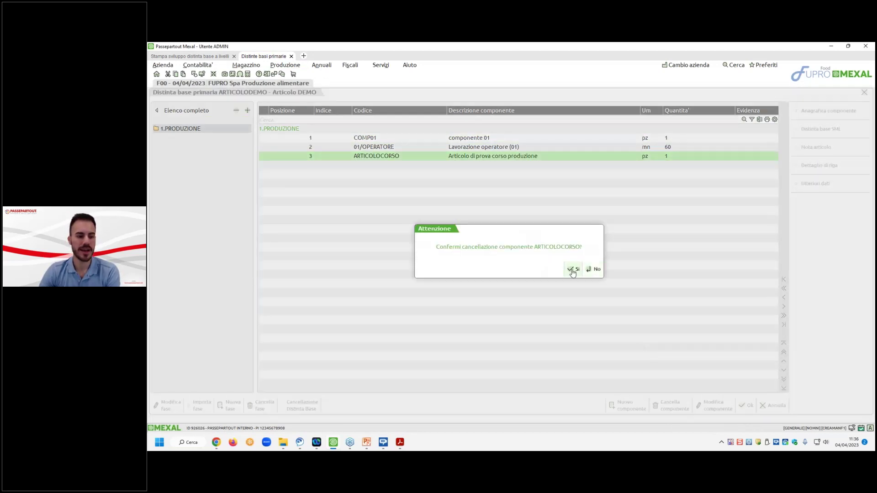
{"action": "left_click", "coordinate": [573, 270]}
Add ARTICOLOCORSO with quantity 1 as a component at position 3 in the ARTICOLODEMO bill of materials
{"action": "key", "text": "Down"}
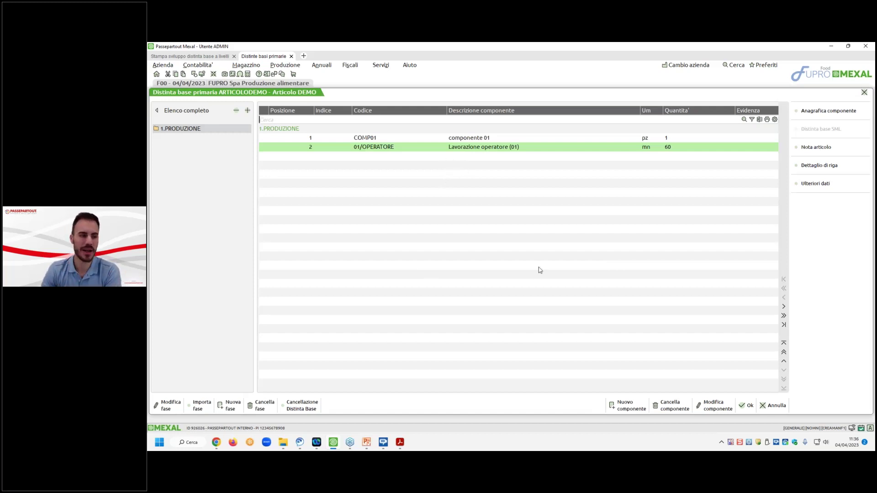
{"action": "left_click", "coordinate": [628, 406]}
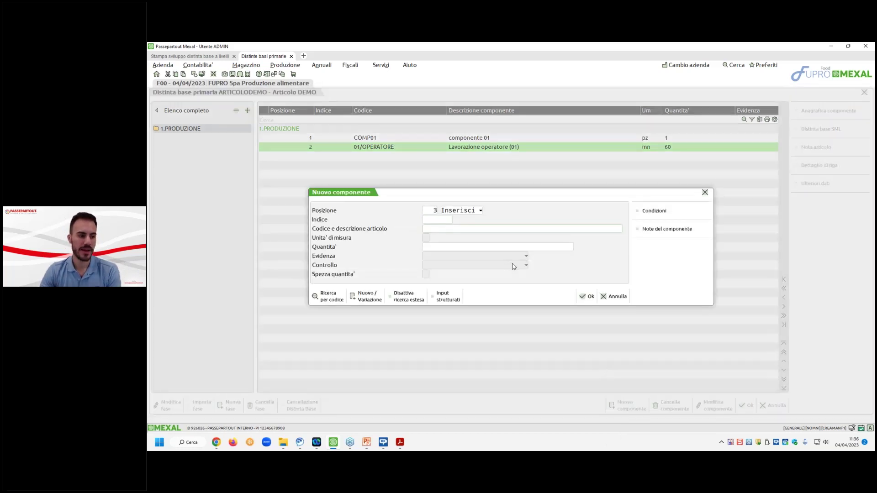
{"action": "type", "text": "ARTICO"}
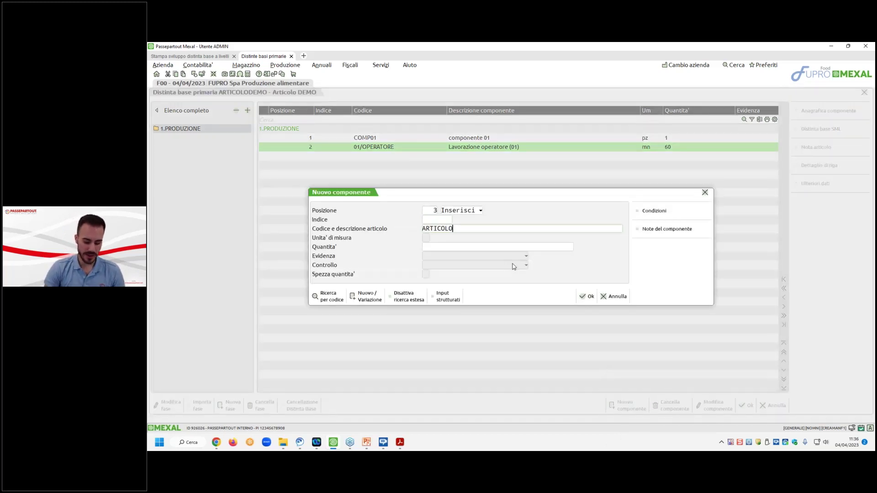
{"action": "type", "text": "LO"}
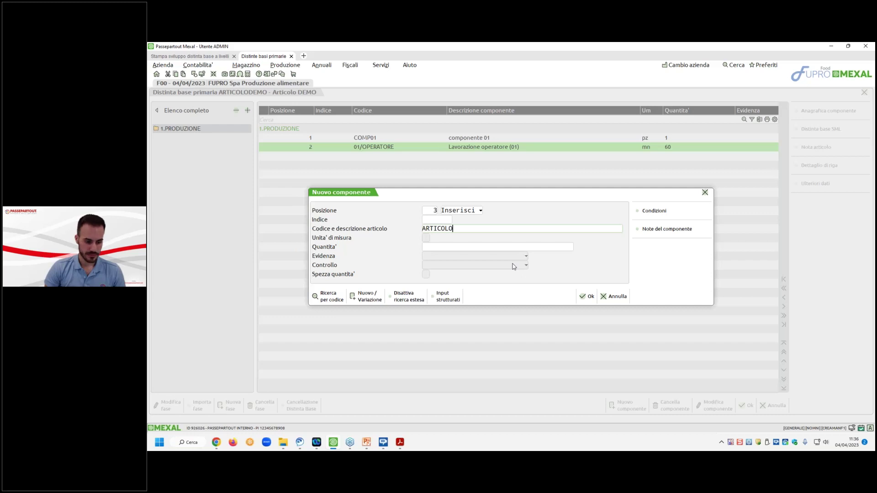
{"action": "type", "text": "CORSO"}
{"action": "key", "text": "Return"}
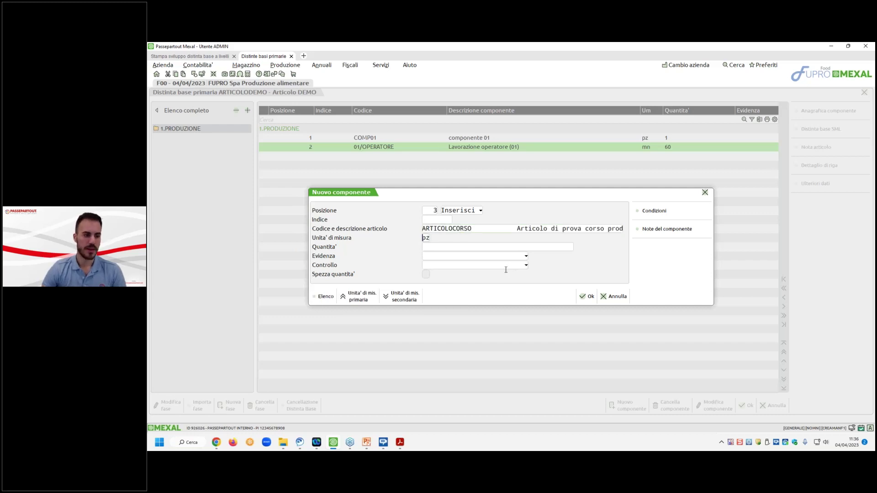
{"action": "key", "text": "Return"}
{"action": "type", "text": "1"}
{"action": "left_click", "coordinate": [587, 296]}
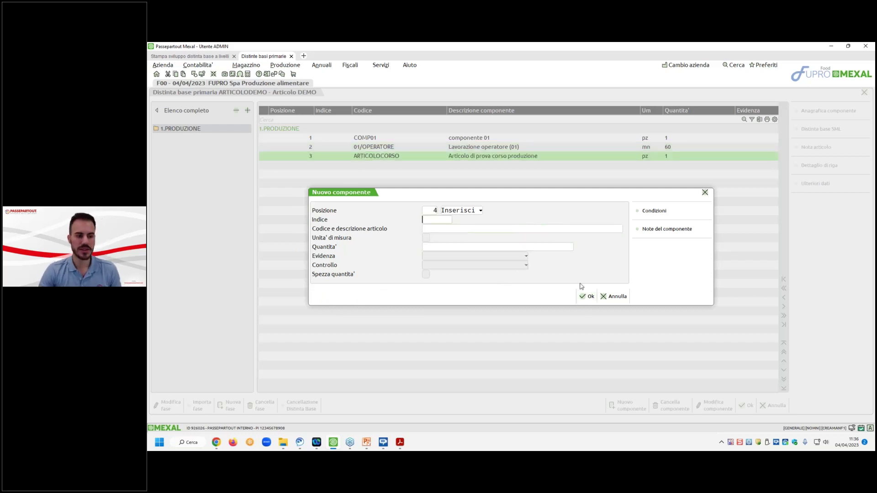
{"action": "left_click", "coordinate": [619, 296]}
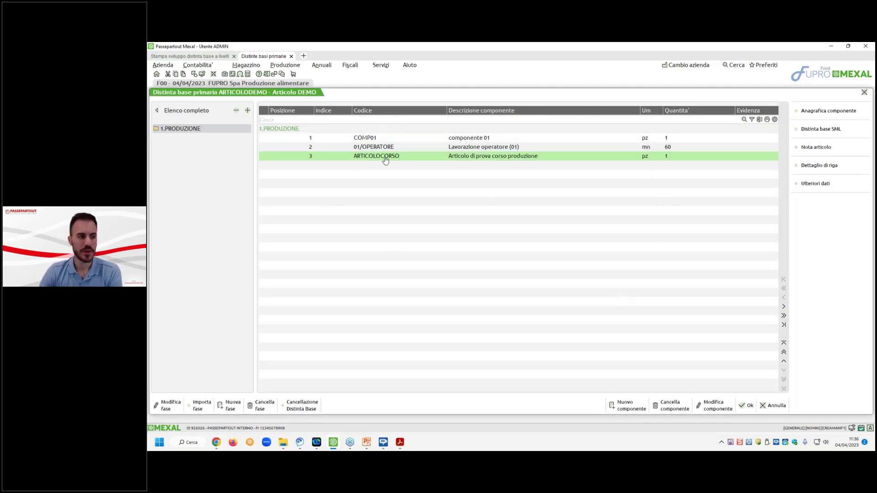
Check COMP01B's conditions in the nested ARTICOLOCORSO bill of materials, and save both ARTICOLOCORSO and ARTICOLODEMO
{"action": "left_click", "coordinate": [248, 110]}
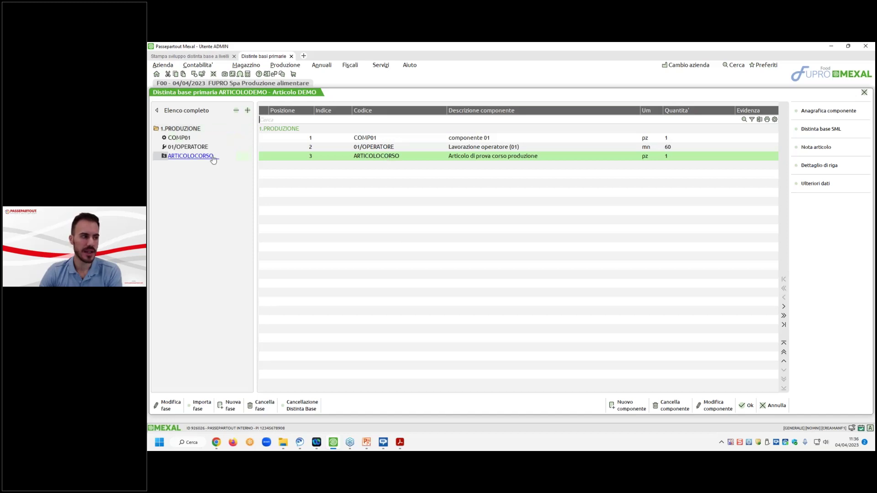
{"action": "left_click", "coordinate": [213, 158]}
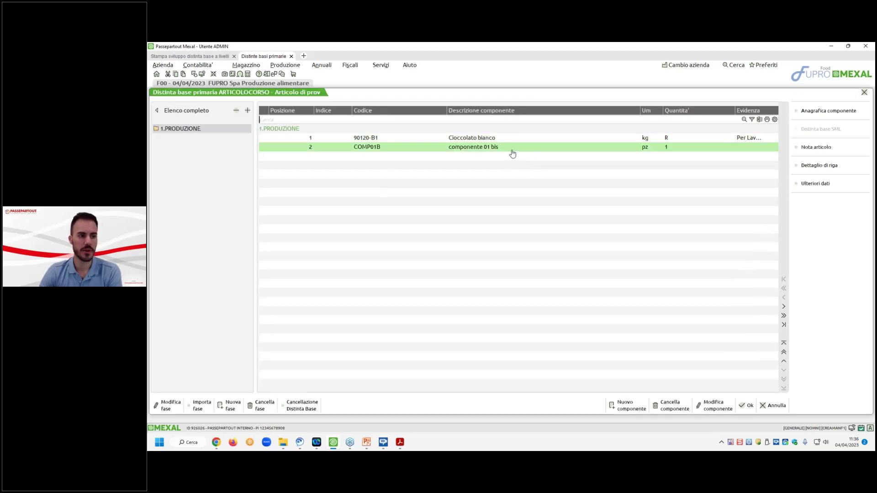
{"action": "double_click", "coordinate": [513, 153]}
{"action": "left_click", "coordinate": [660, 212]}
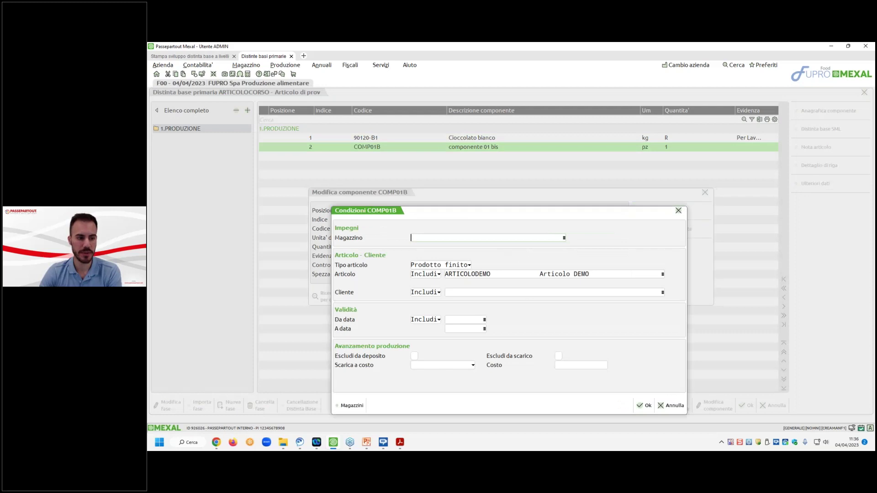
{"action": "left_click", "coordinate": [638, 410]}
{"action": "left_click", "coordinate": [575, 295]}
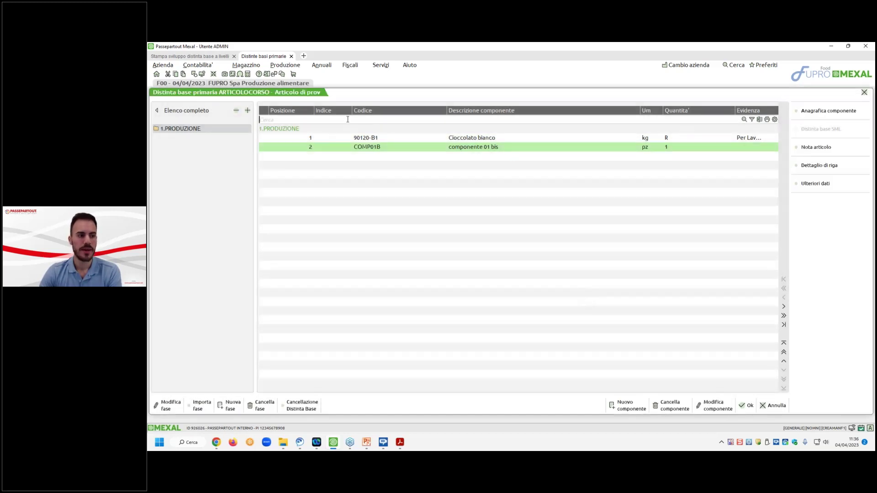
{"action": "left_click", "coordinate": [747, 405]}
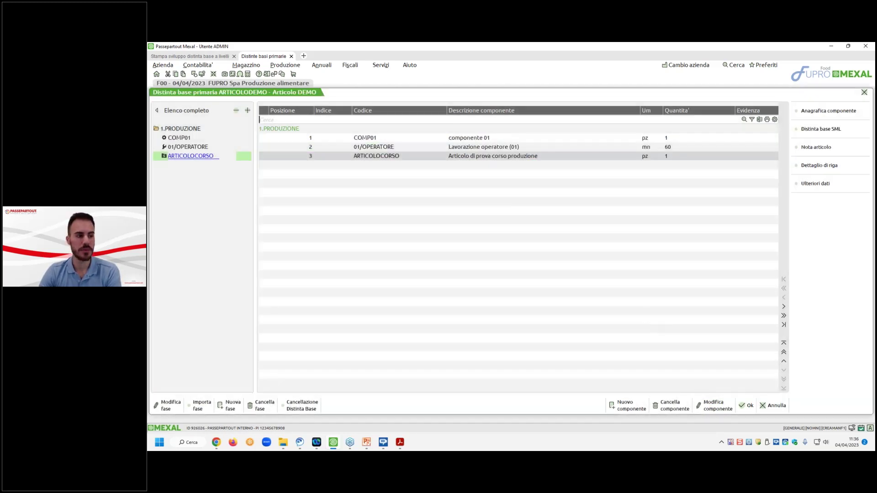
{"action": "left_click", "coordinate": [747, 406]}
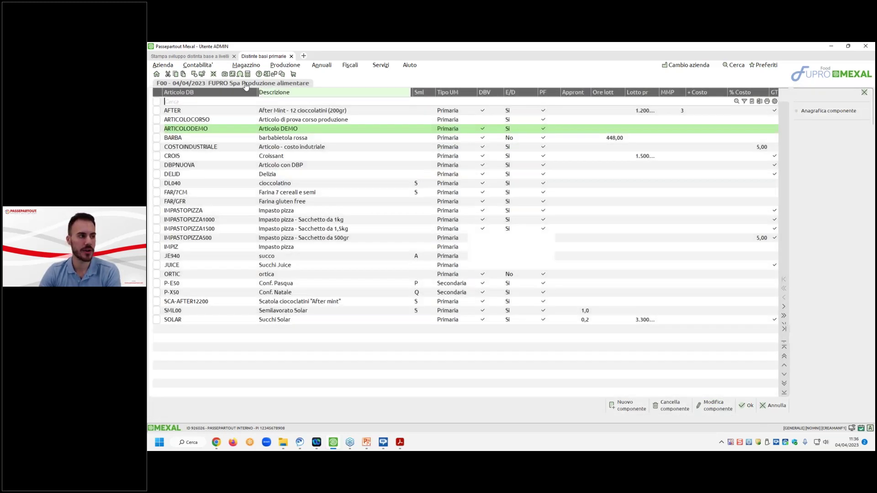
Print the explosion by levels for ARTICOLODEMO and examine the COMP01B row in the PDF
{"action": "left_click", "coordinate": [202, 57]}
{"action": "type", "text": "ARTICOLODEM"}
{"action": "key", "text": "Return"}
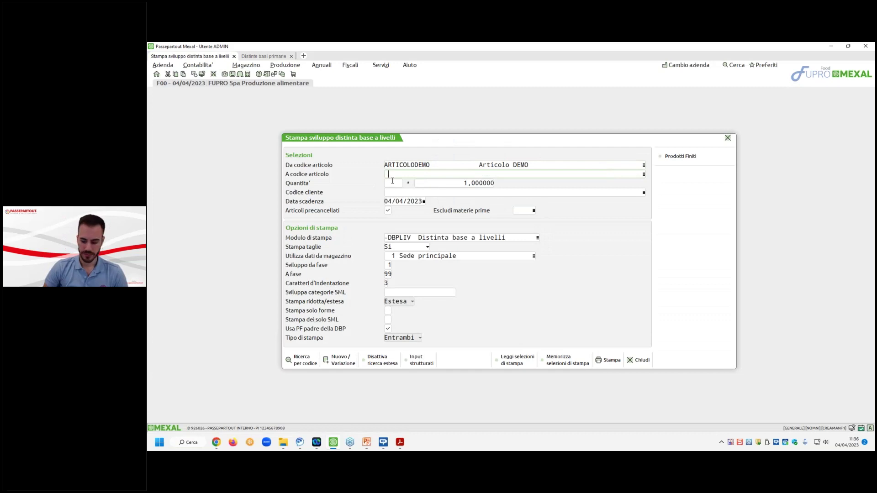
{"action": "key", "text": "Return"}
{"action": "left_click", "coordinate": [608, 360]}
{"action": "left_click", "coordinate": [552, 278]}
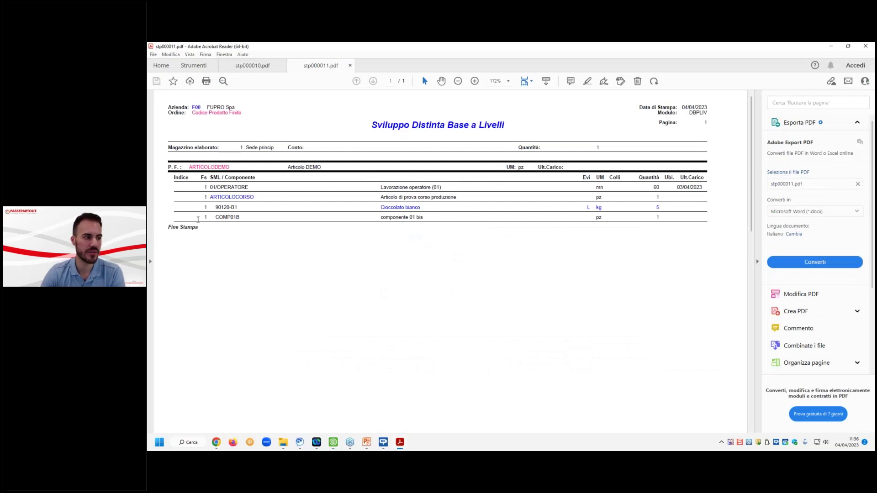
{"action": "left_click_drag", "start_coordinate": [198, 220], "coordinate": [455, 248]}
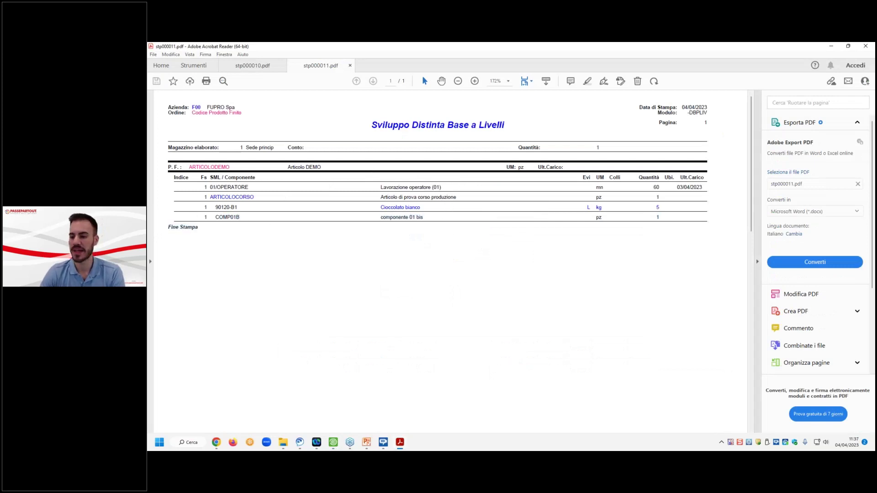
{"action": "left_click", "coordinate": [832, 46]}
Set the included finished product in COMP01B's conditions to ARTICOLOCORSO, and save the ARTICOLOCORSO bill of materials
{"action": "left_click", "coordinate": [253, 56]}
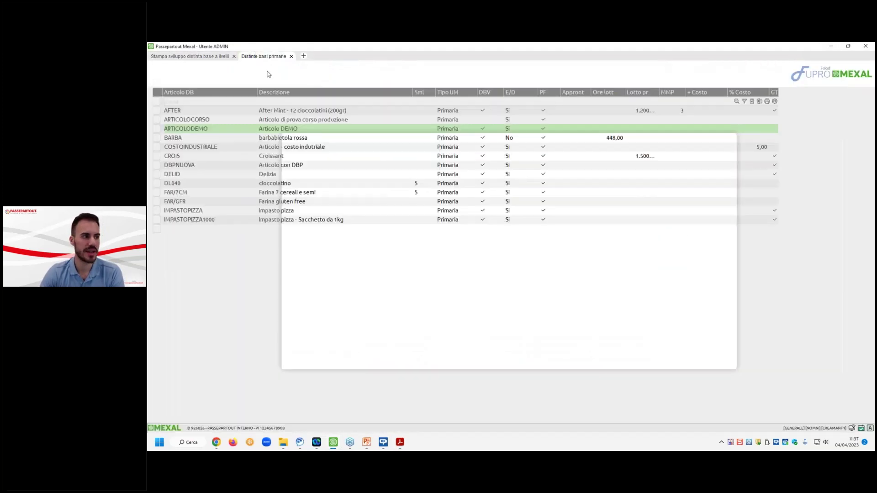
{"action": "double_click", "coordinate": [316, 121]}
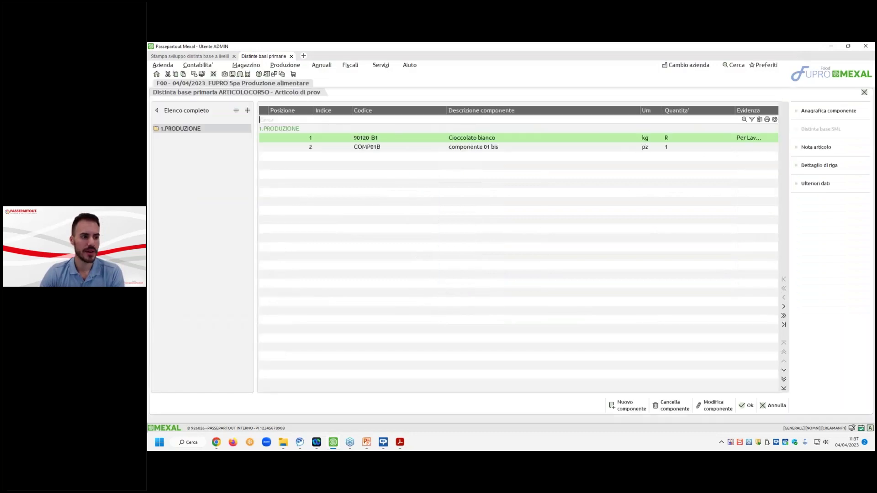
{"action": "double_click", "coordinate": [550, 147]}
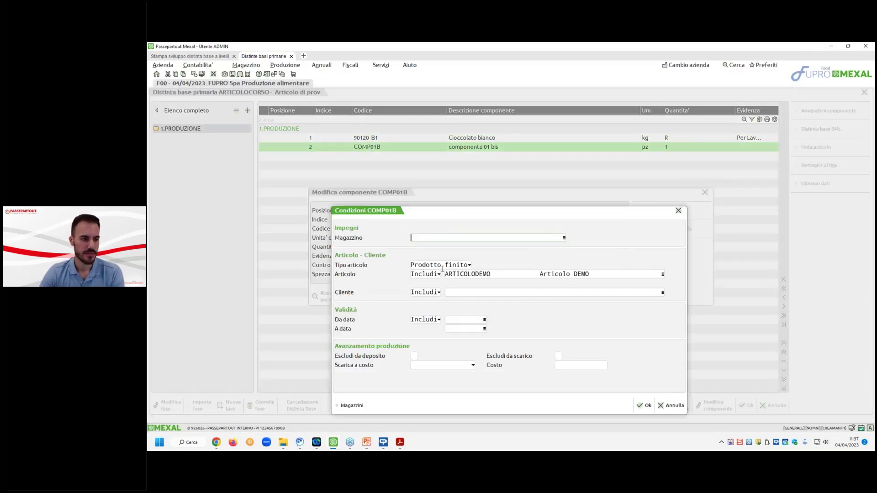
{"action": "left_click", "coordinate": [447, 274]}
{"action": "type", "text": "ARTICO"}
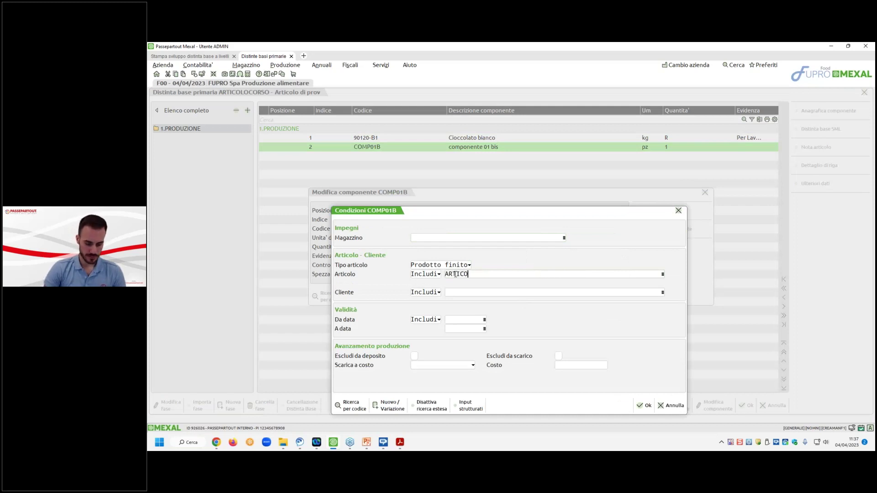
{"action": "type", "text": "LOCORSO"}
{"action": "key", "text": "Return"}
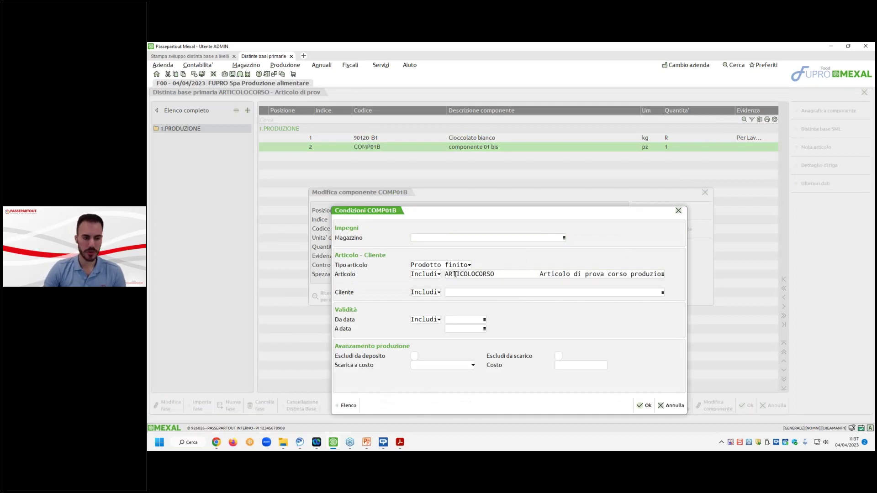
{"action": "left_click", "coordinate": [645, 405]}
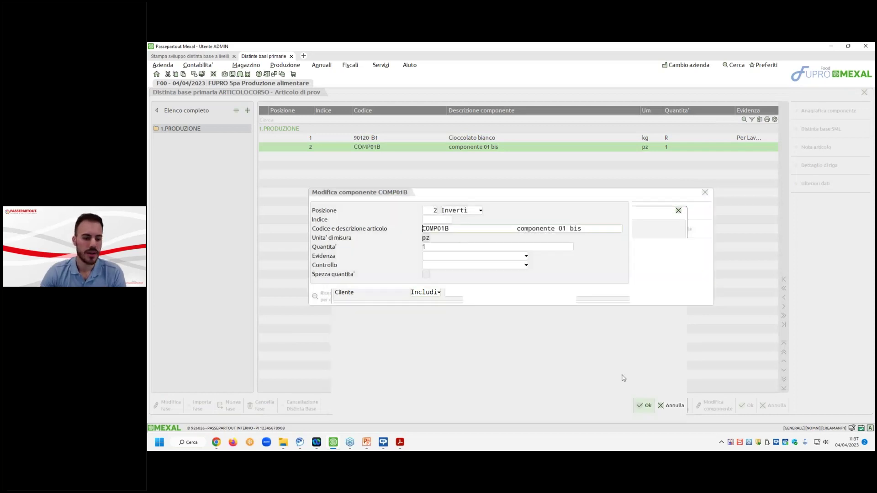
{"action": "left_click", "coordinate": [585, 297]}
{"action": "left_click", "coordinate": [748, 406]}
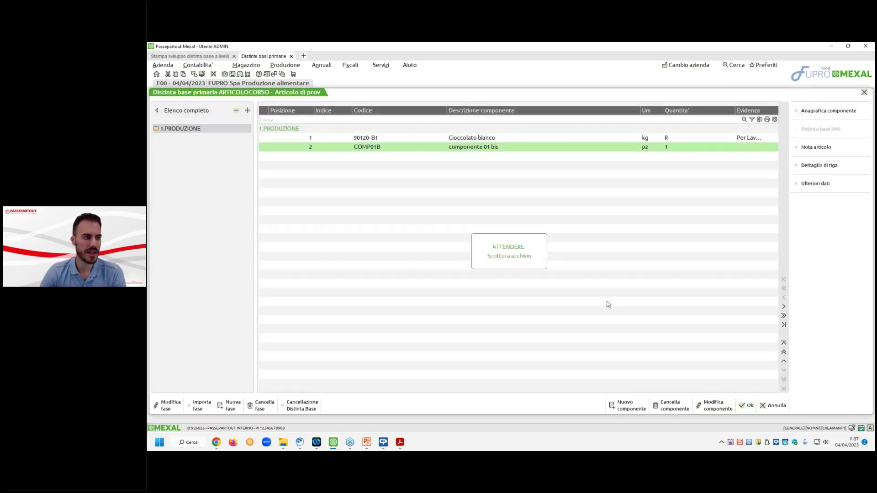
Print the explosion by levels from ARTICOLOCORSO to ARTICOLOCORSO, view the PDF and return to the print selections
{"action": "left_click", "coordinate": [190, 56]}
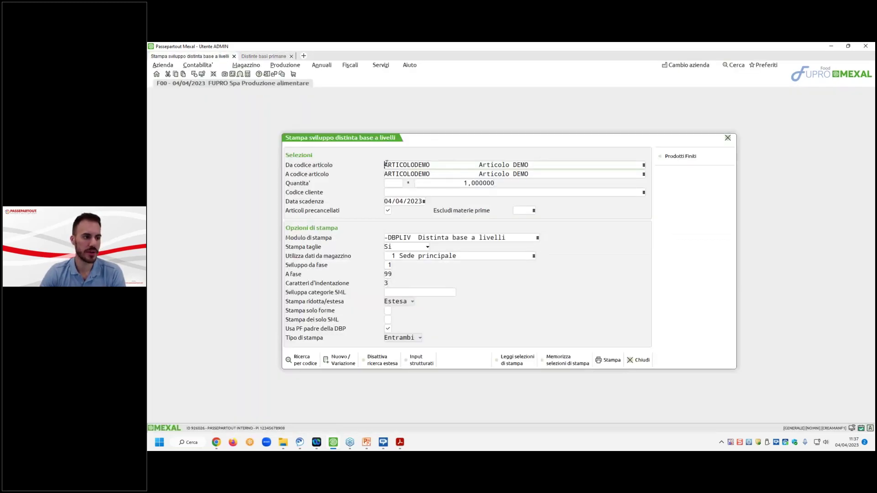
{"action": "type", "text": "AR"}
{"action": "type", "text": "ARTICOLOCORSO"}
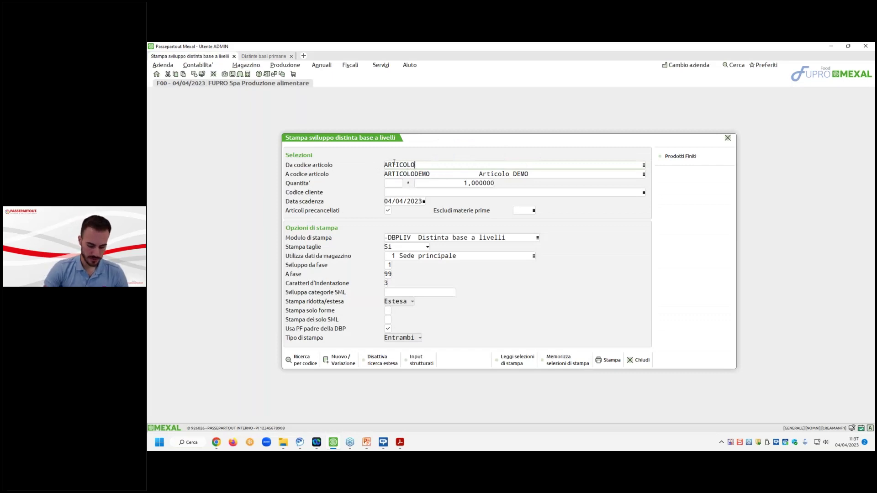
{"action": "key", "text": "Return"}
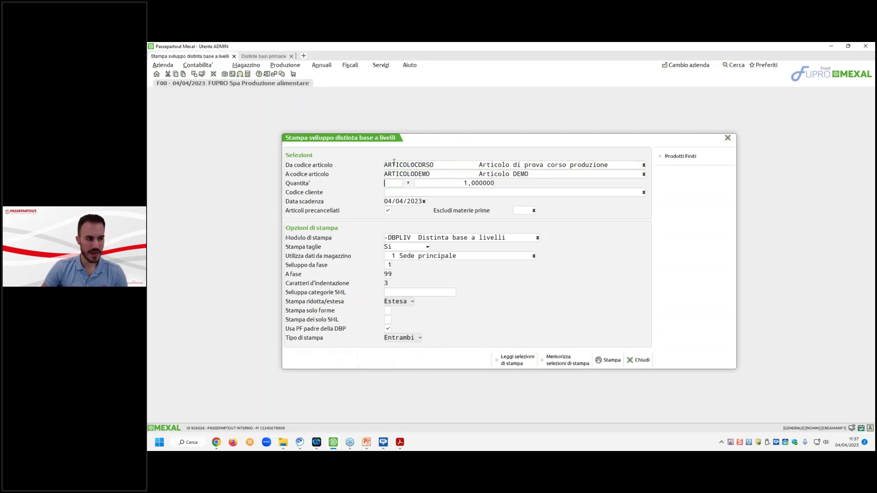
{"action": "type", "text": "ARTICOLOCORSO"}
{"action": "key", "text": "Return"}
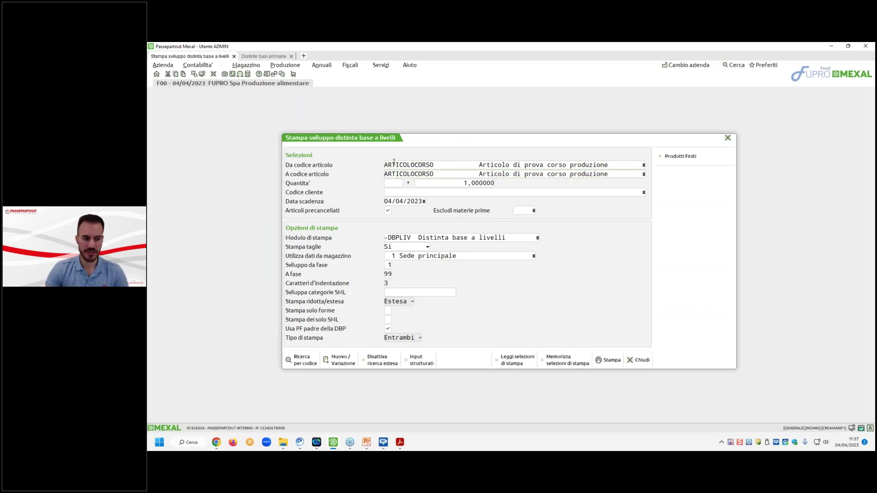
{"action": "left_click", "coordinate": [607, 360]}
{"action": "left_click", "coordinate": [555, 278]}
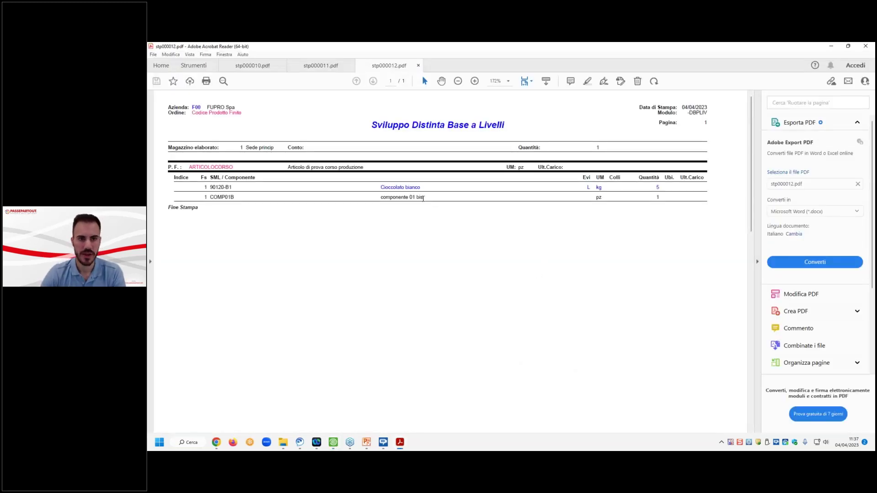
{"action": "key", "text": "alt+Tab"}
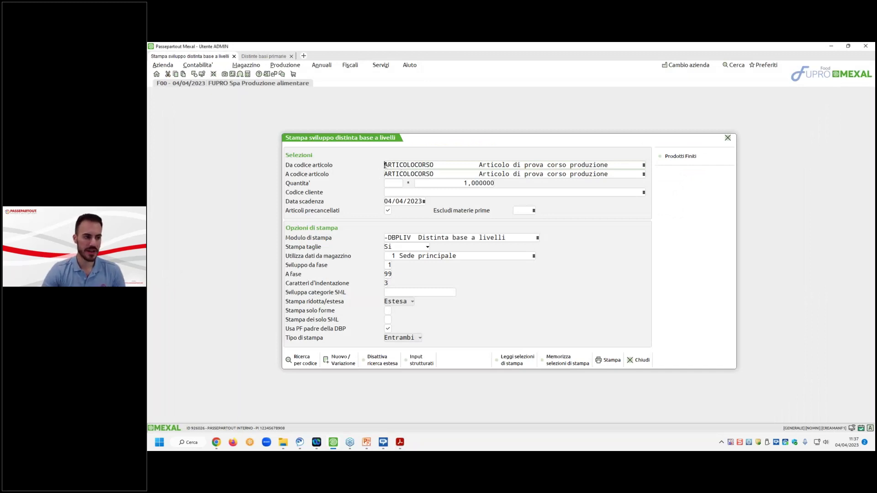
Print the explosion by levels from ARTICOLODEMO to ARTICOLODEMO and examine the ARTICOLOCORSO row in the PDF
{"action": "type", "text": "ARTICOLODEMO"}
{"action": "key", "text": "Return"}
{"action": "key", "text": "Delete"}
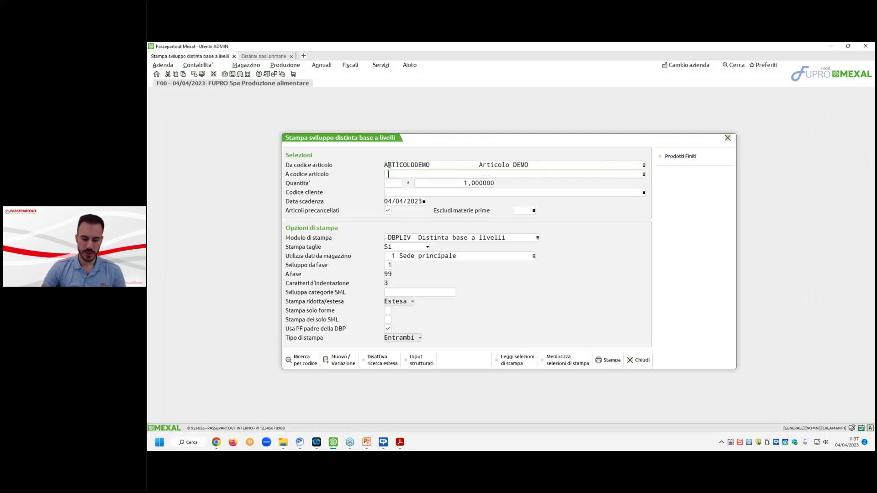
{"action": "key", "text": "Return"}
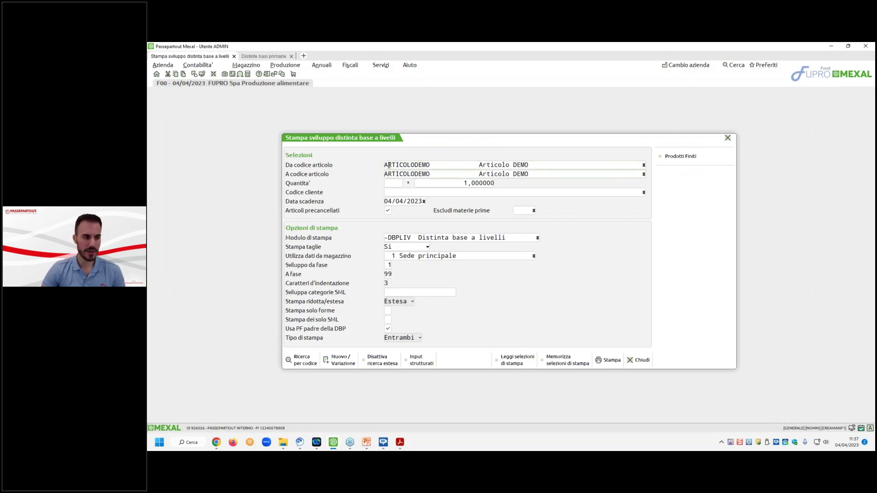
{"action": "left_click", "coordinate": [607, 360]}
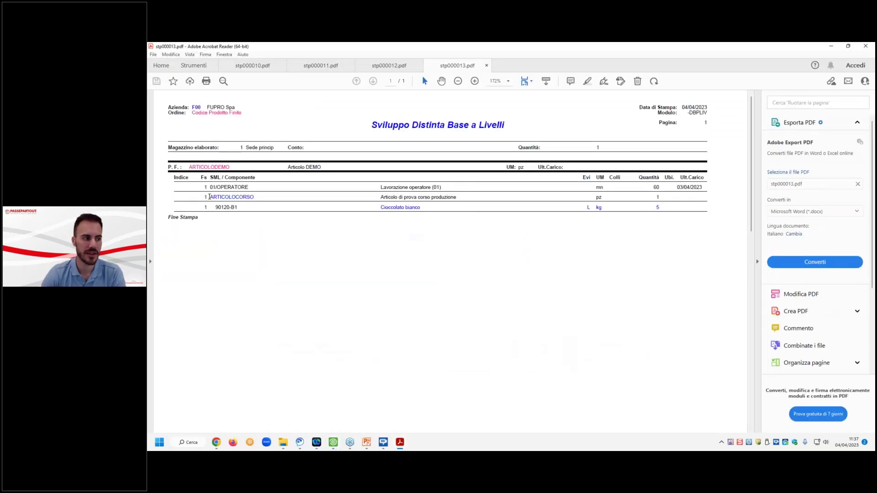
{"action": "left_click_drag", "start_coordinate": [209, 197], "coordinate": [254, 198]}
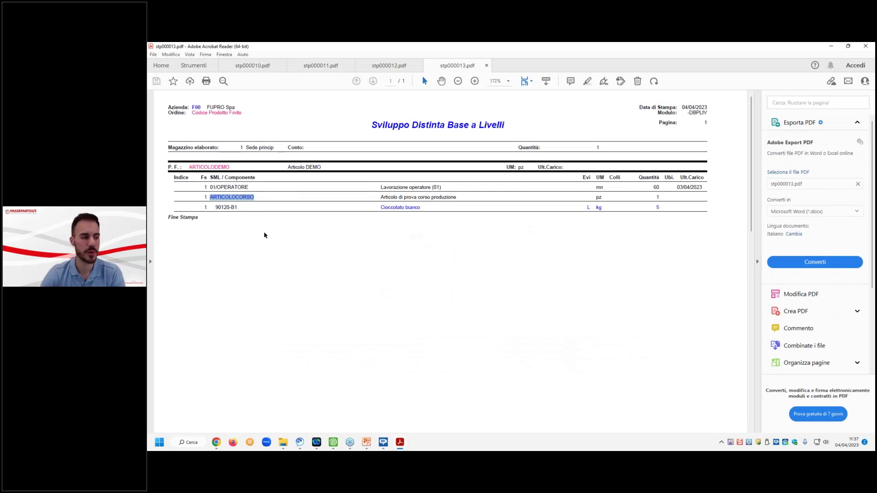
Close all the open PDF prints and exit the explosion-by-levels print selections
{"action": "left_click", "coordinate": [866, 46]}
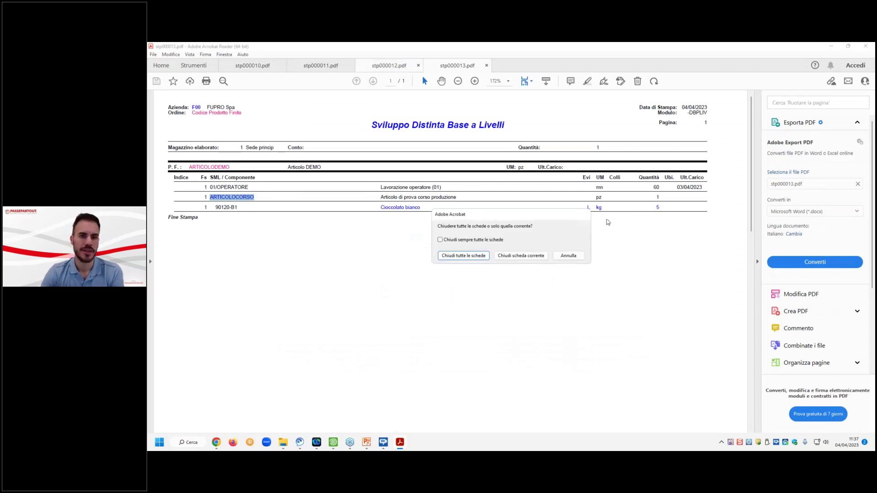
{"action": "left_click", "coordinate": [470, 256]}
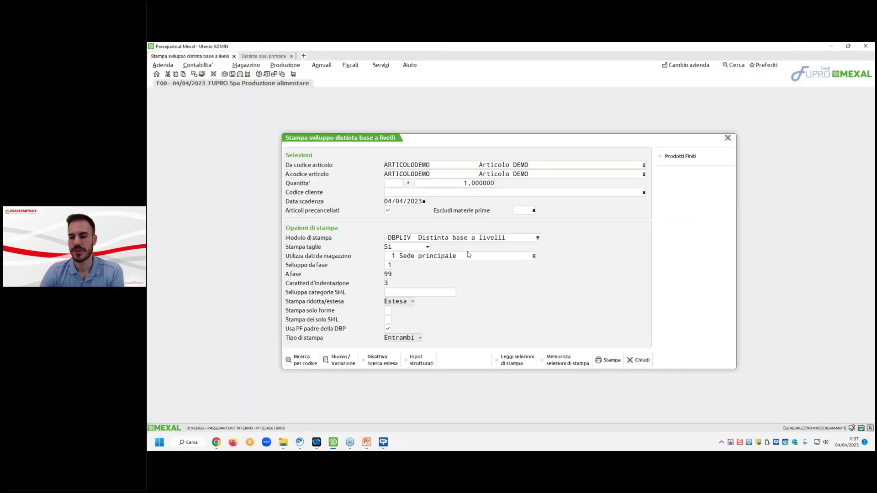
{"action": "left_click", "coordinate": [639, 360]}
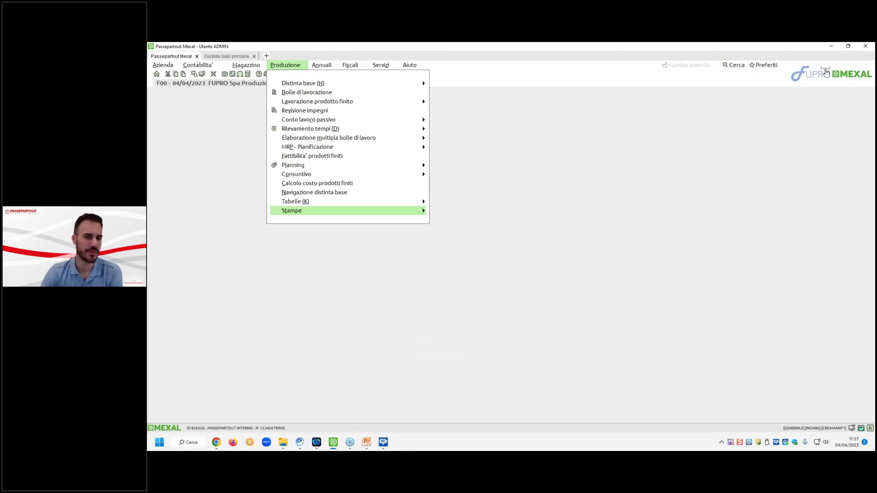
View the components of the IMPASTOPIZZA primary bill of materials and exit it without saving
{"action": "left_click", "coordinate": [238, 57]}
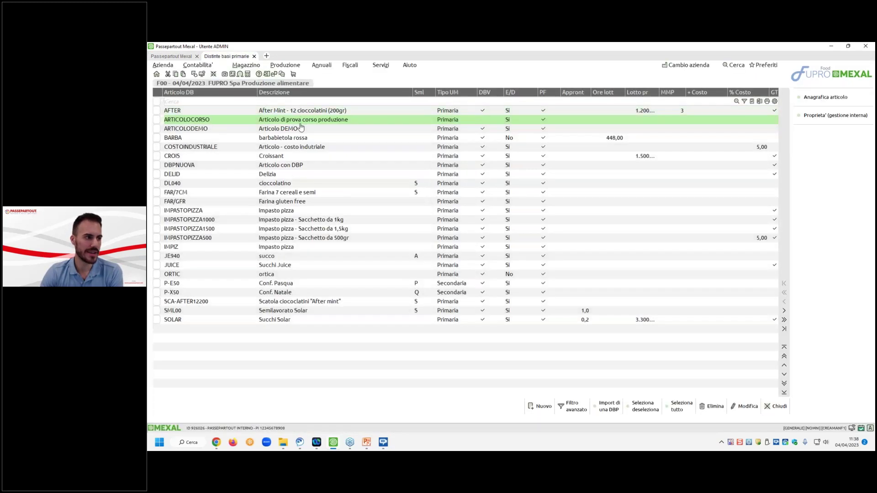
{"action": "left_click", "coordinate": [290, 156]}
{"action": "left_click", "coordinate": [302, 211]}
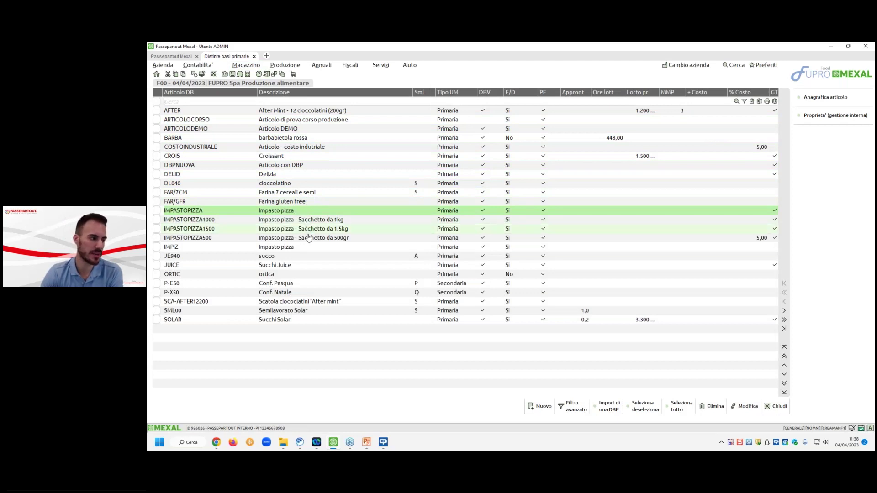
{"action": "double_click", "coordinate": [309, 211]}
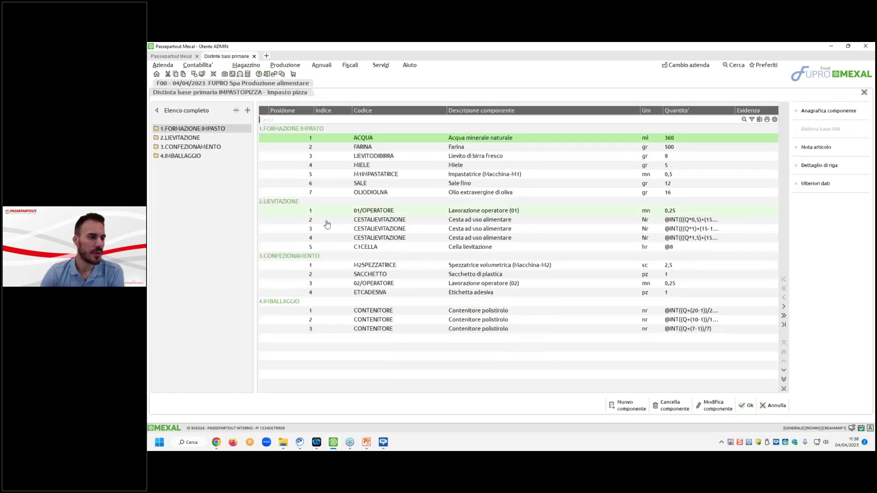
{"action": "left_click", "coordinate": [748, 406]}
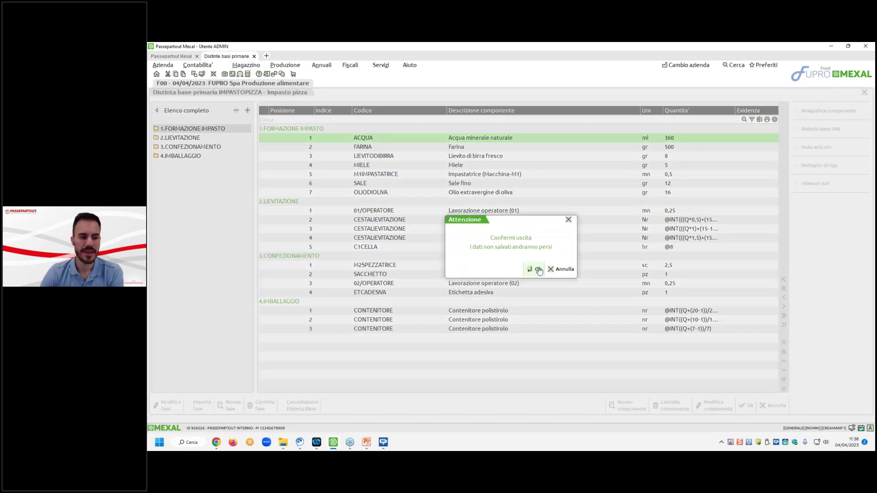
{"action": "left_click", "coordinate": [533, 269]}
Open the company's size table (Taglie) and view the consumption coefficients of the IMPASTO series
{"action": "left_click", "coordinate": [249, 66]}
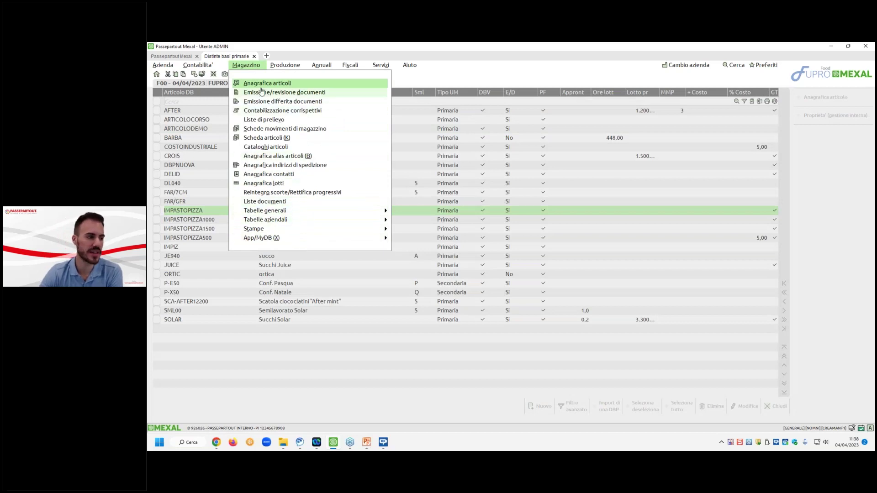
{"action": "mouse_move", "coordinate": [283, 220]}
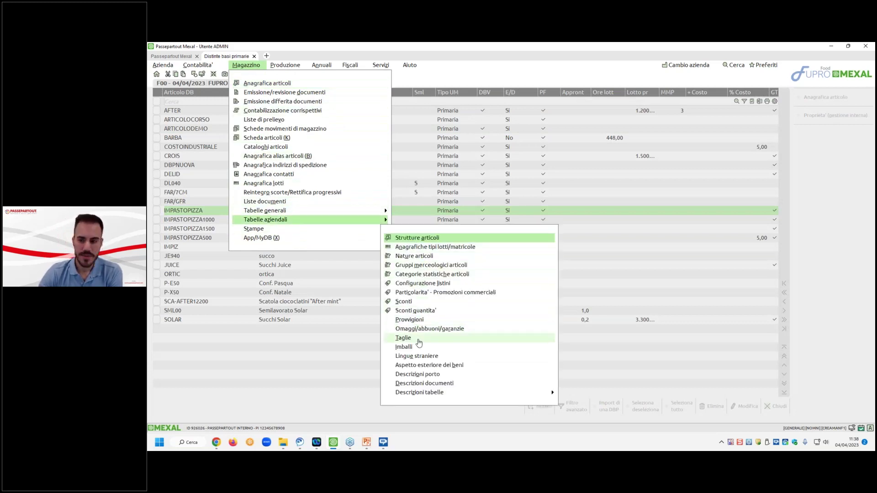
{"action": "left_click", "coordinate": [403, 338]}
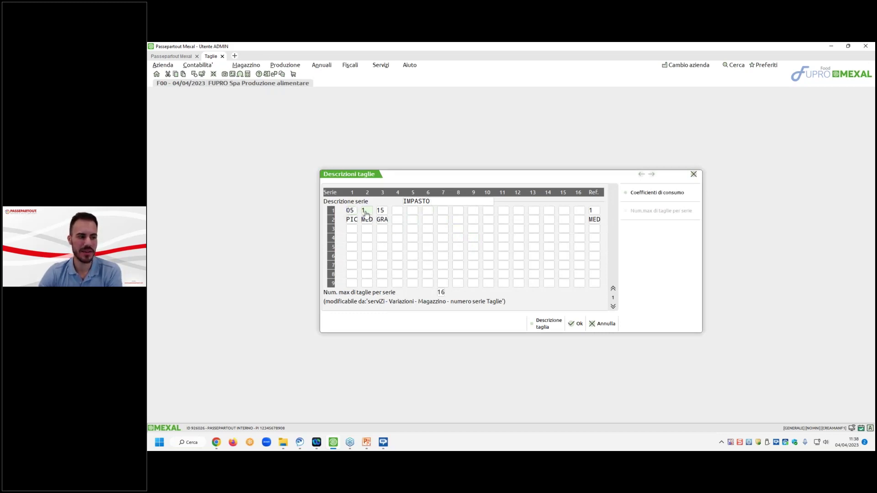
{"action": "left_click", "coordinate": [397, 211]}
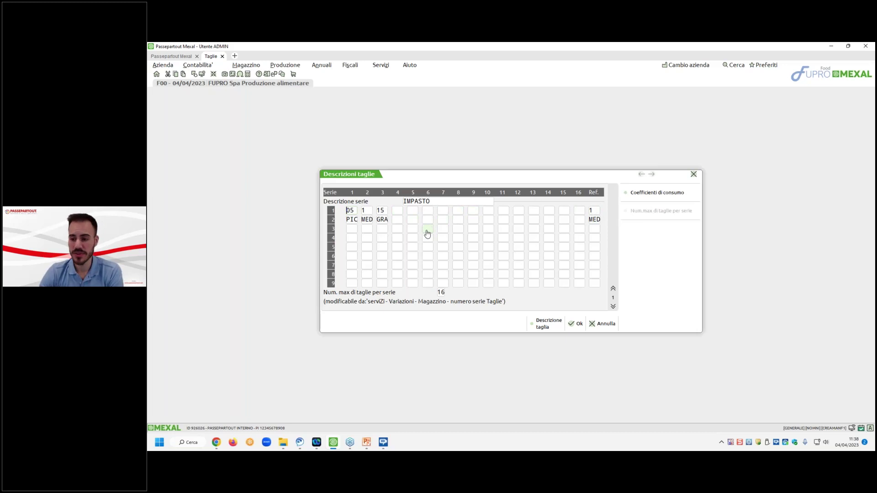
{"action": "left_click", "coordinate": [673, 197]}
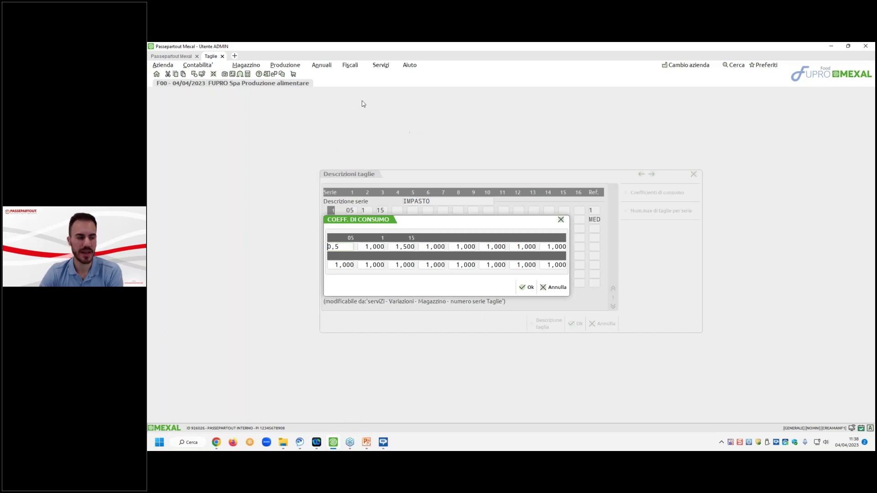
Open the IMPASTOPIZZA item record and show the additional data (Ulteriori dati) of its primary bill of materials
{"action": "left_click", "coordinate": [161, 56]}
{"action": "left_click", "coordinate": [246, 65]}
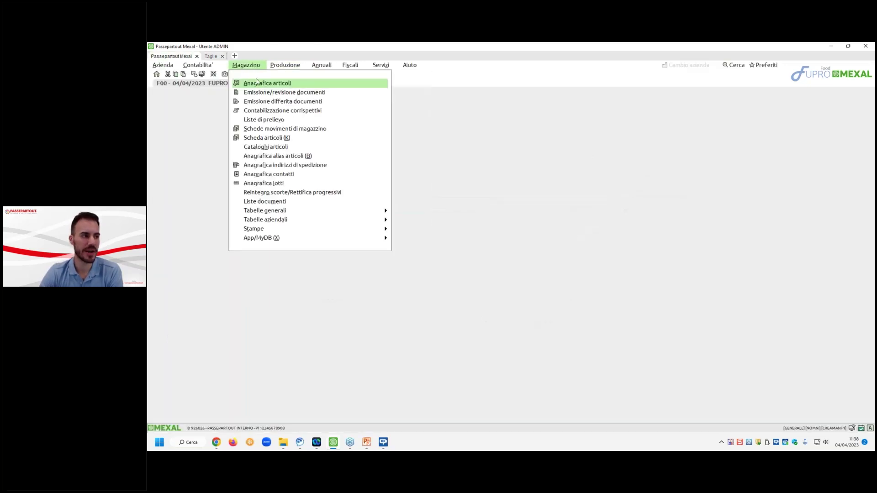
{"action": "left_click", "coordinate": [252, 82]}
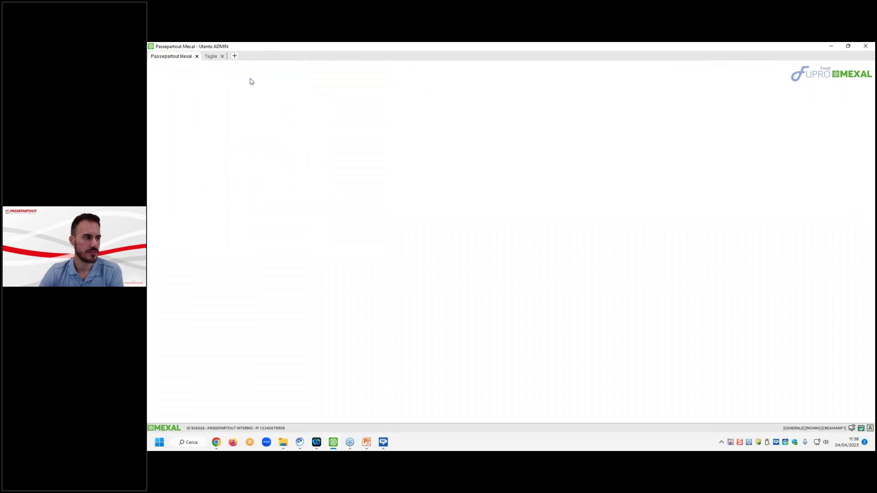
{"action": "type", "text": "impas"}
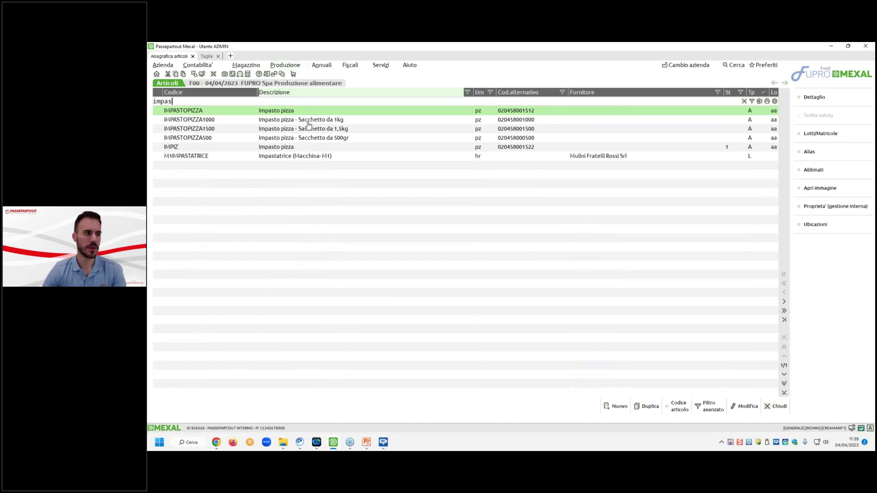
{"action": "double_click", "coordinate": [306, 114]}
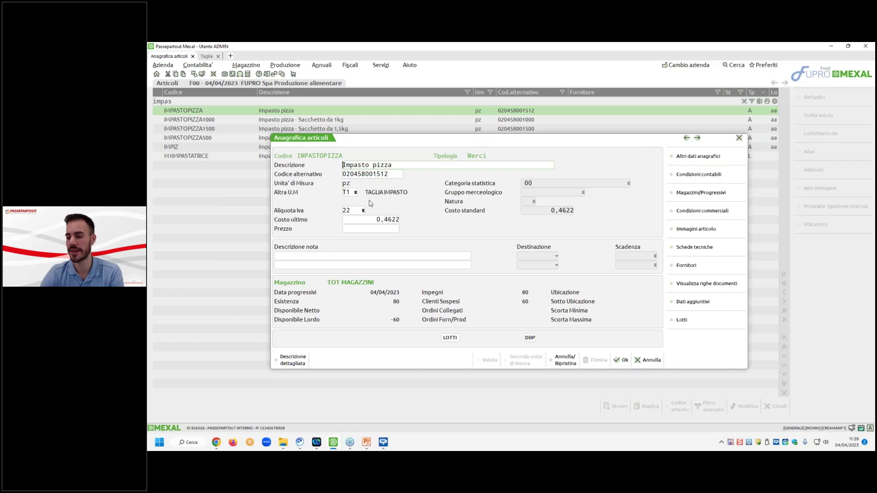
{"action": "left_click", "coordinate": [528, 339]}
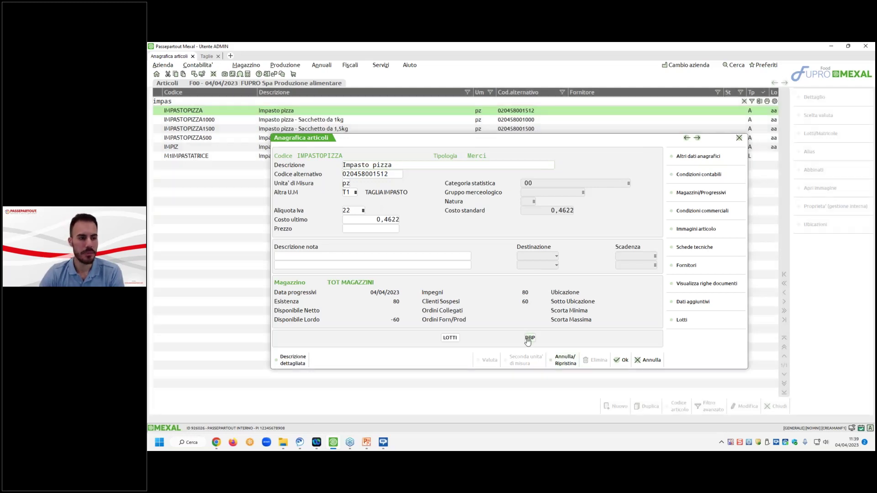
{"action": "left_click", "coordinate": [836, 184]}
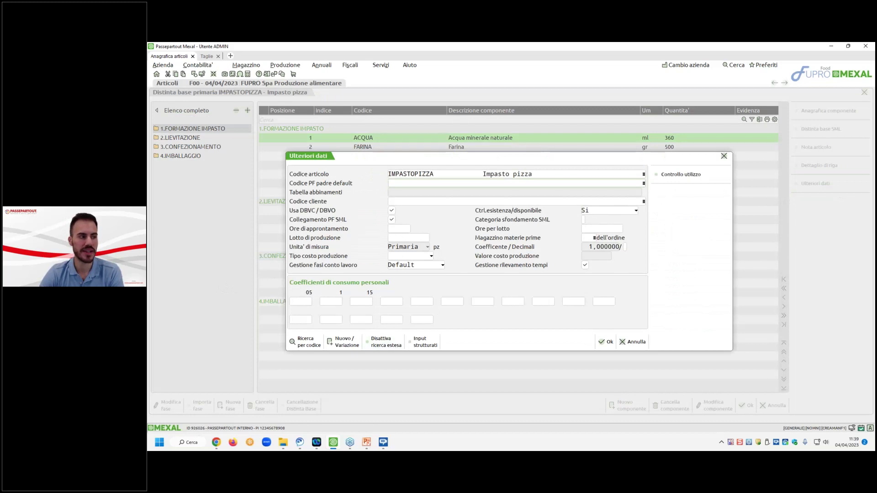
Compare the IMPASTO series' consumption coefficients with the personal coefficient fields in IMPASTOPIZZA's additional data
{"action": "left_click", "coordinate": [205, 55]}
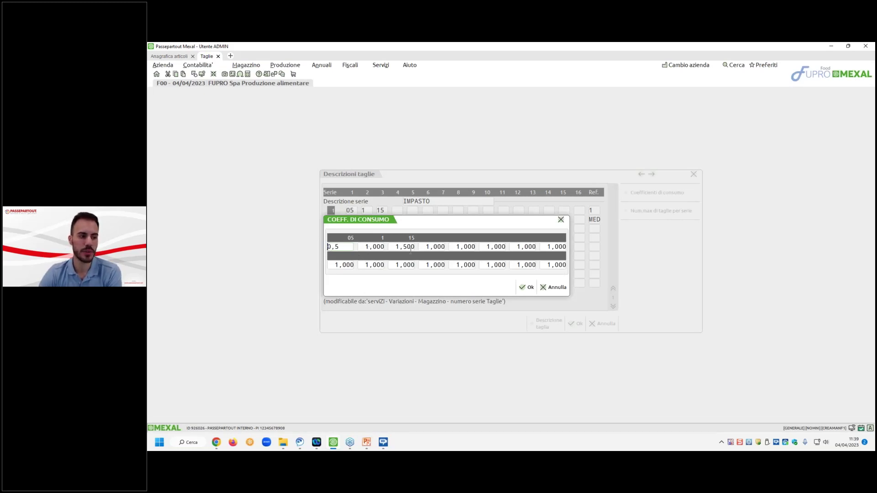
{"action": "left_click", "coordinate": [168, 55]}
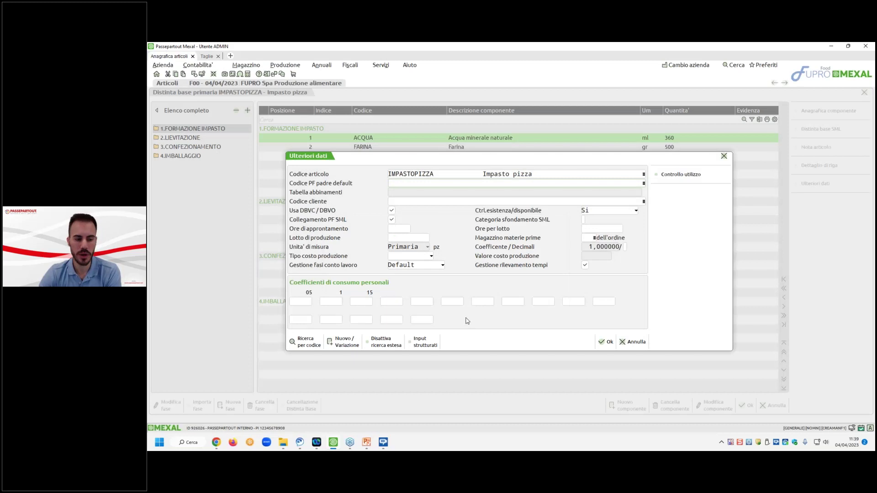
{"action": "left_click", "coordinate": [207, 56]}
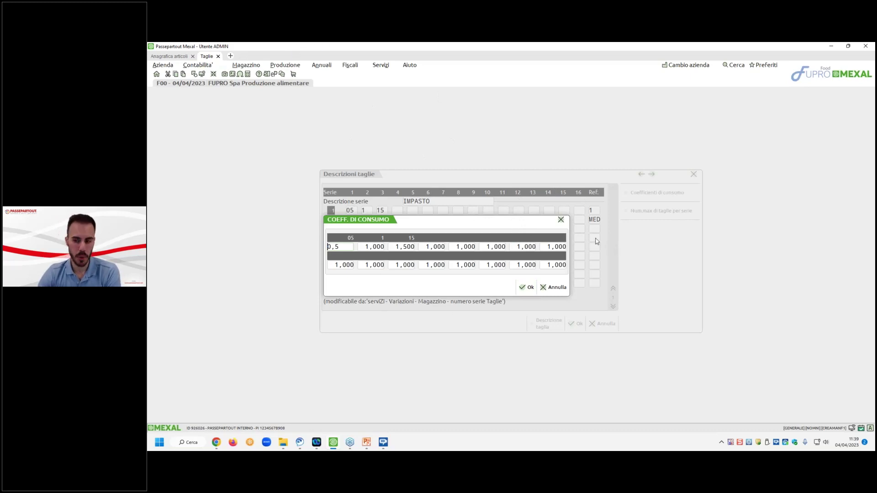
Enter IMPASTOPIZZA's personal consumption coefficients as 0,750 for size 05, 1,250 for size 1 and 2,000 for size 15
{"action": "left_click", "coordinate": [169, 56]}
{"action": "left_click", "coordinate": [296, 304]}
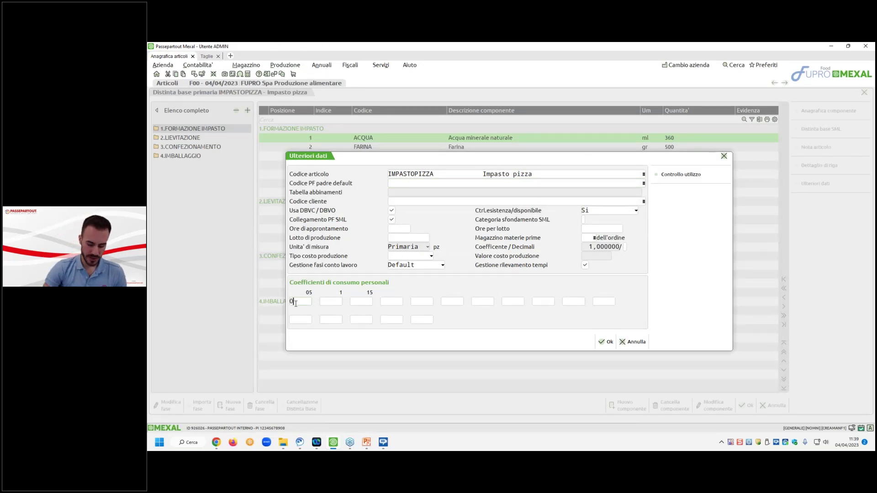
{"action": "key", "text": "Tab"}
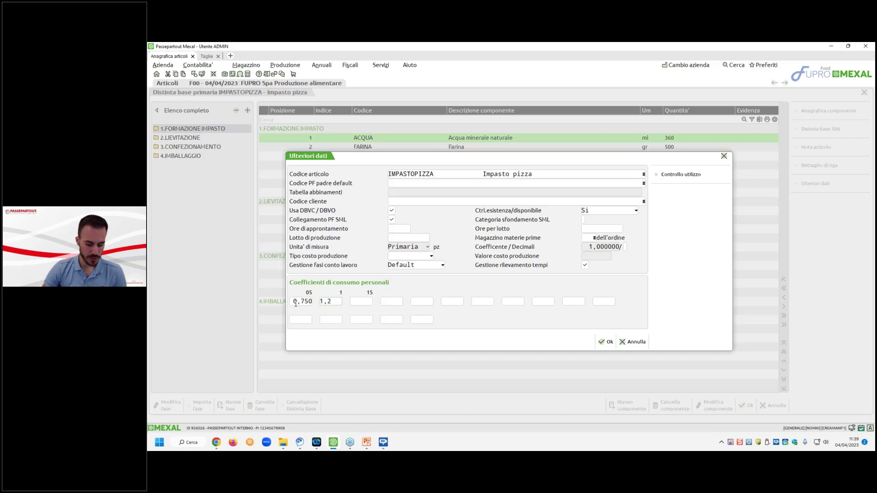
{"action": "type", "text": "1,250"}
{"action": "key", "text": "Tab"}
{"action": "key", "text": "Tab"}
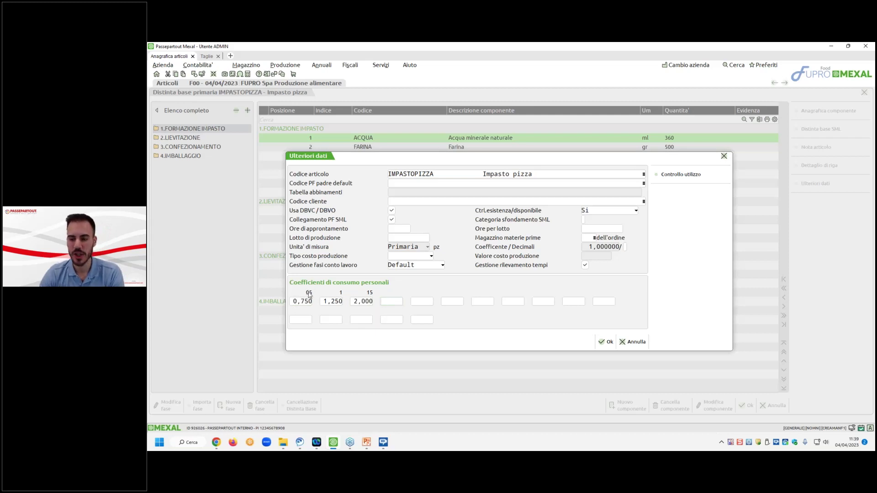
Check the general size coefficients again against the personal coefficients entered for IMPASTOPIZZA
{"action": "left_click", "coordinate": [207, 56]}
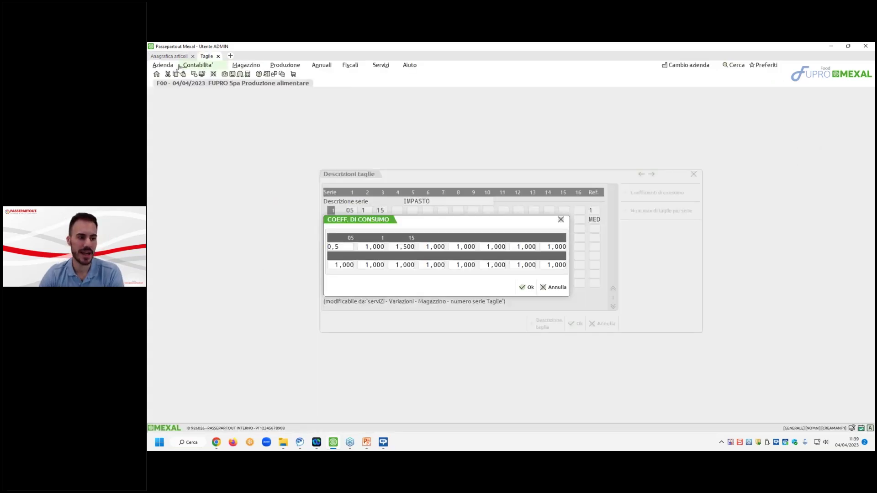
{"action": "left_click", "coordinate": [170, 56]}
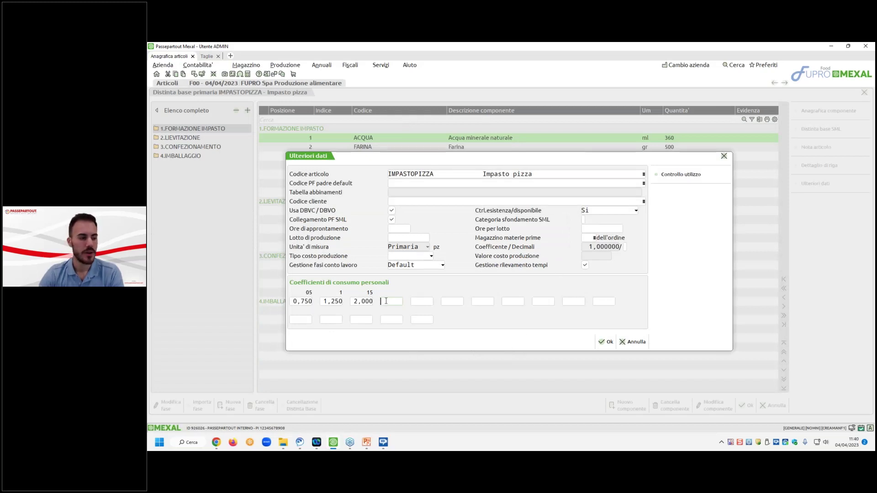
{"action": "left_click", "coordinate": [206, 55]}
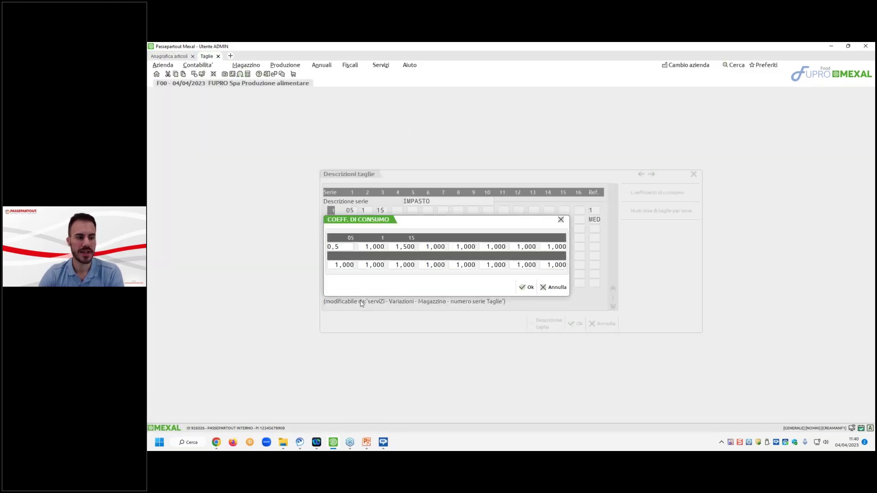
{"action": "left_click", "coordinate": [167, 56]}
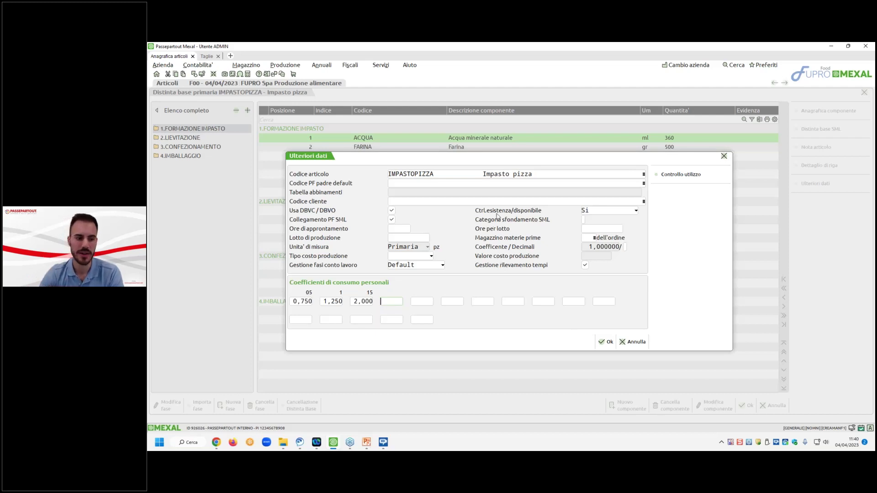
Clear IMPASTOPIZZA's personal consumption coefficients and leave the additional data, bill of materials and item record without saving
{"action": "key", "text": "BackSpace"}
{"action": "key", "text": "BackSpace"}
{"action": "key", "text": "BackSpace"}
{"action": "key", "text": "BackSpace"}
{"action": "key", "text": "BackSpace"}
{"action": "key", "text": "BackSpace"}
{"action": "key", "text": "BackSpace"}
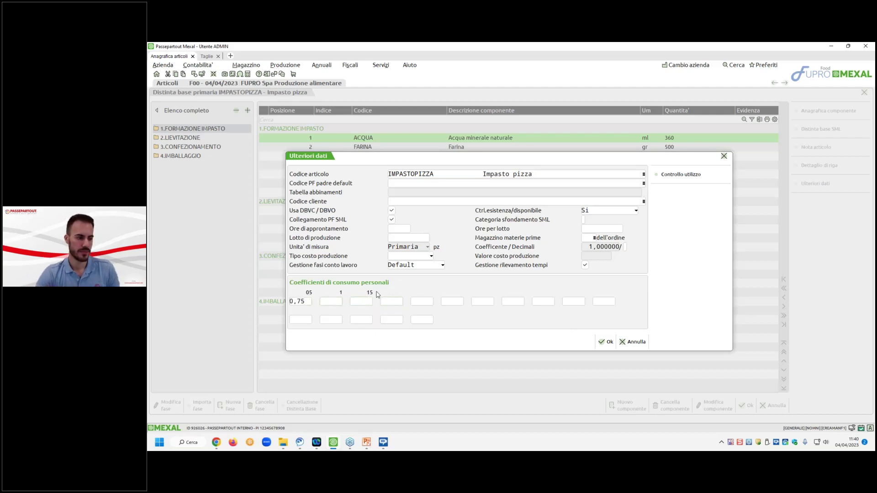
{"action": "left_click", "coordinate": [633, 341]}
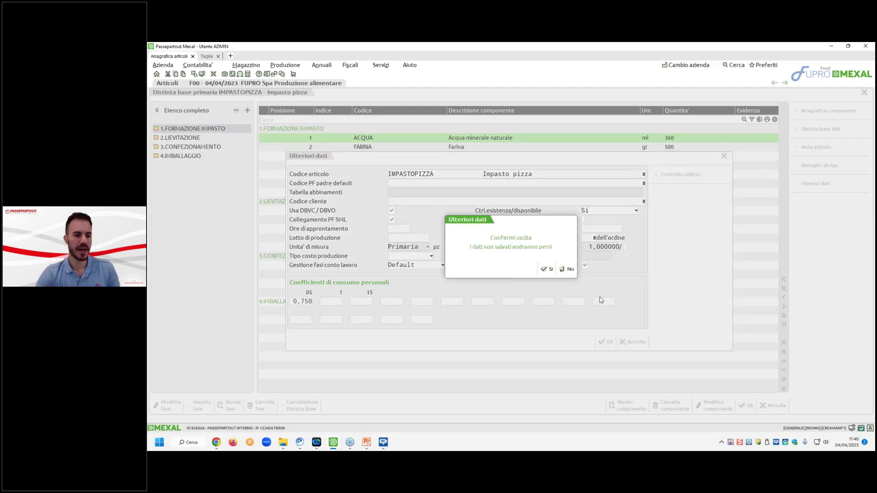
{"action": "left_click", "coordinate": [546, 269]}
{"action": "key", "text": "Escape"}
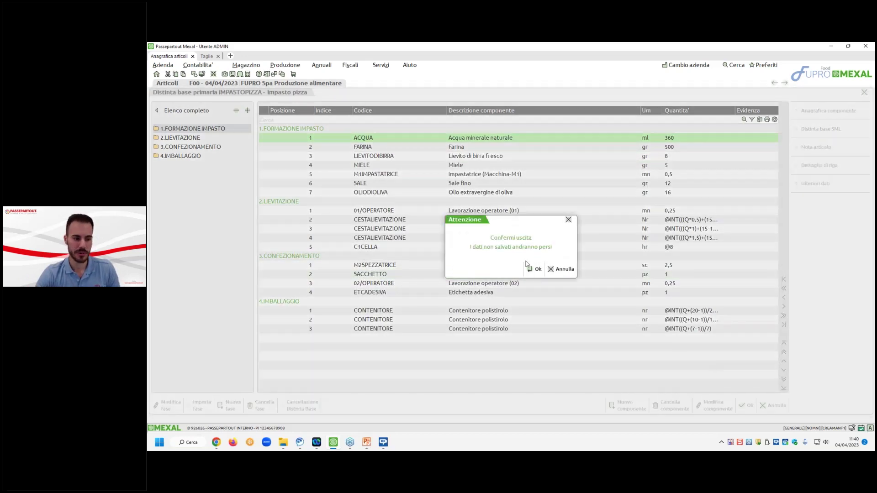
{"action": "left_click", "coordinate": [531, 268]}
{"action": "left_click", "coordinate": [649, 360]}
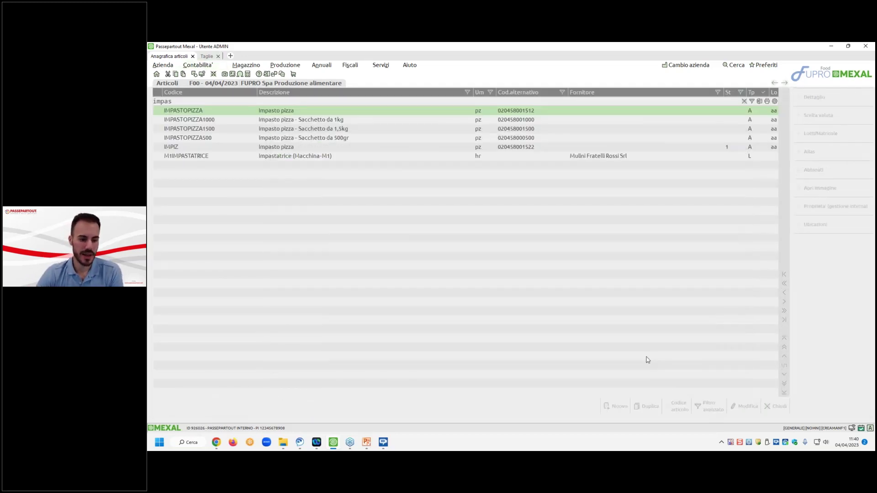
Reopen IMPASTOPIZZA's primary bill of materials and check the Consumo per taglia setting in the ACQUA component's other master data
{"action": "double_click", "coordinate": [299, 113]}
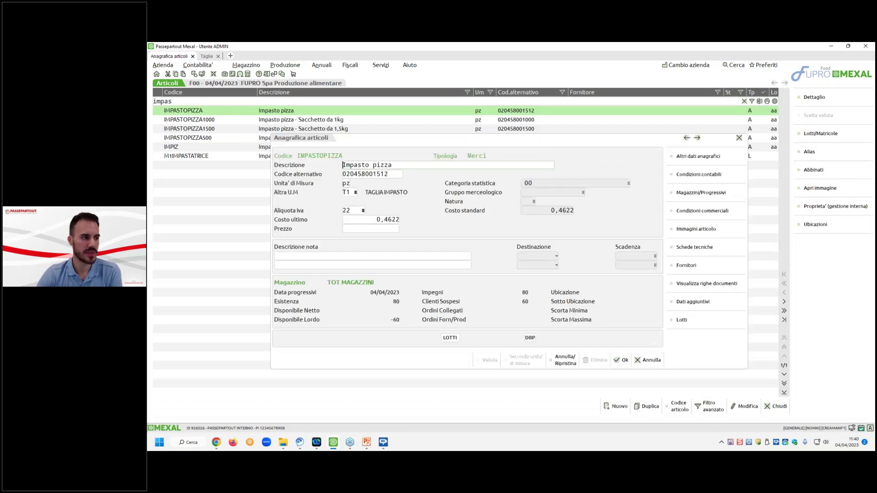
{"action": "left_click", "coordinate": [529, 338]}
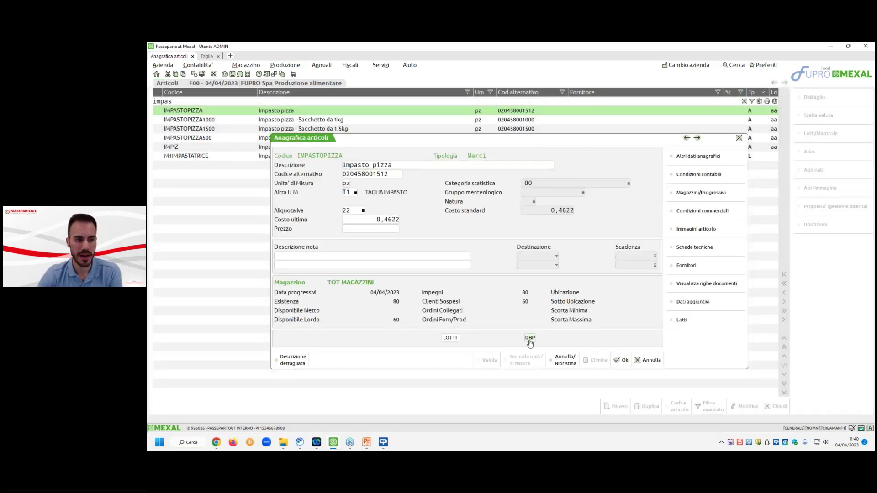
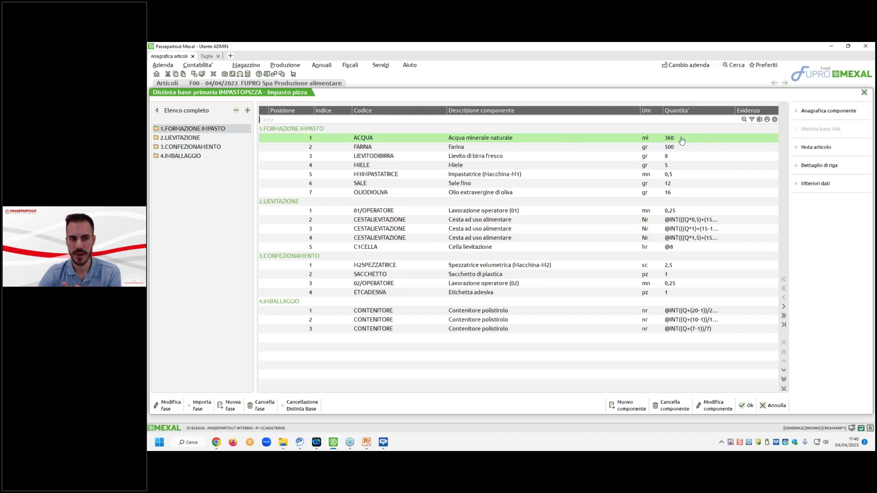
{"action": "left_click", "coordinate": [805, 120]}
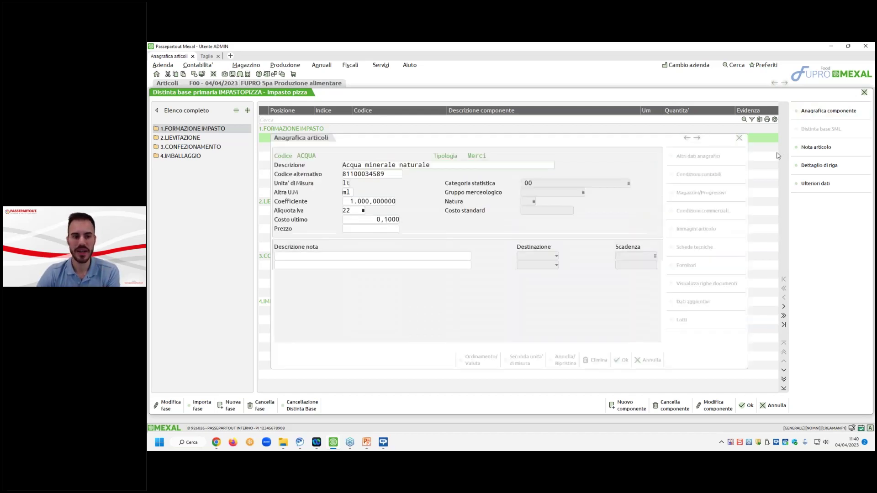
{"action": "left_click", "coordinate": [699, 157]}
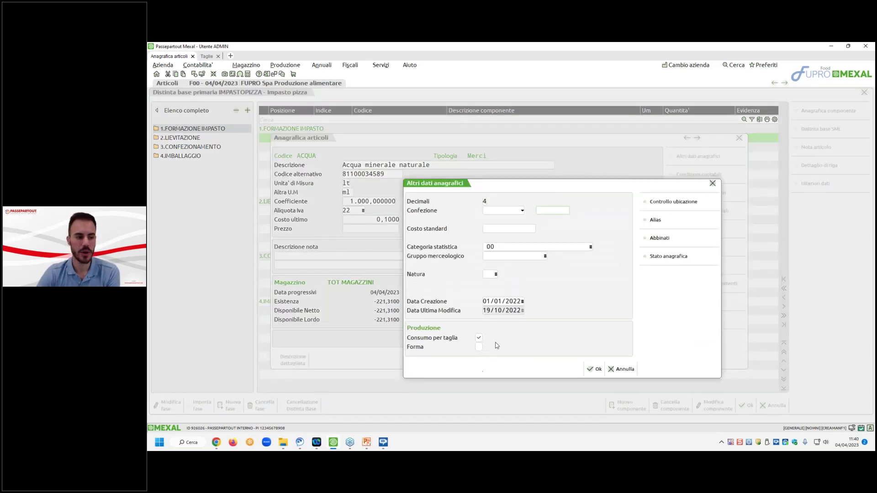
{"action": "left_click", "coordinate": [622, 369]}
{"action": "left_click", "coordinate": [639, 360]}
{"action": "left_click", "coordinate": [823, 110]}
{"action": "left_click", "coordinate": [725, 157]}
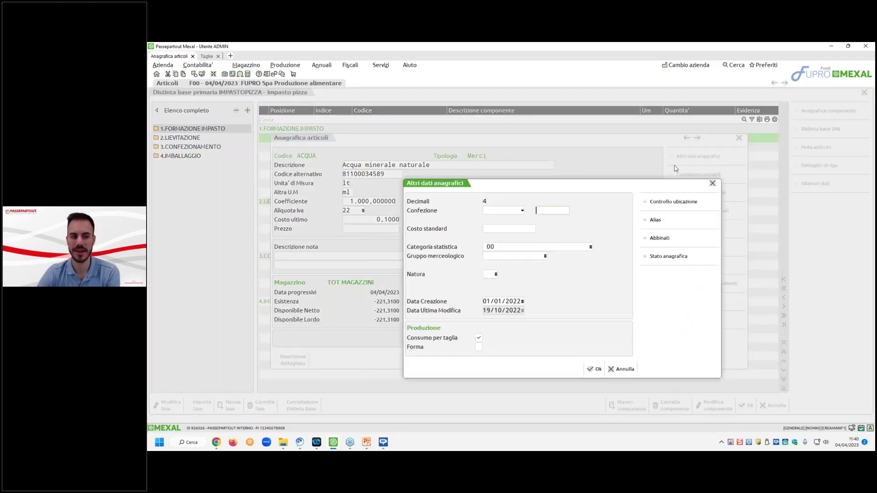
{"action": "left_click", "coordinate": [594, 369]}
{"action": "left_click", "coordinate": [620, 360]}
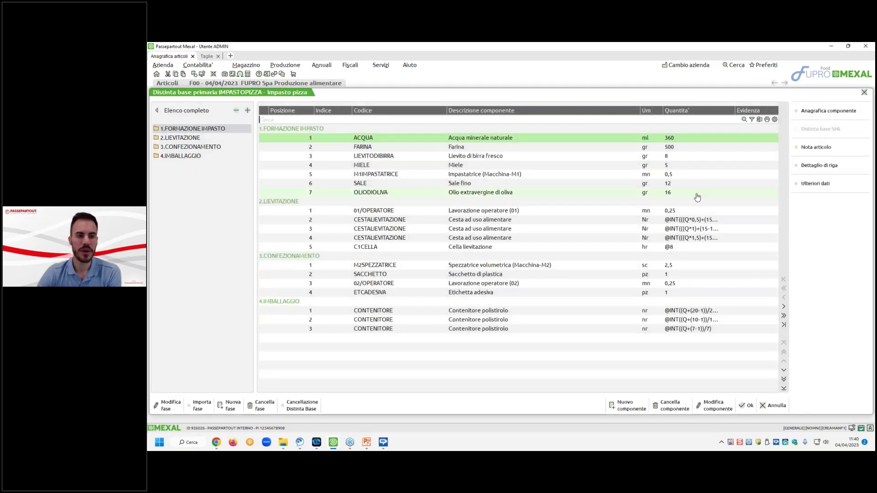
Compare the personal coefficient fields in the additional data with the IMPASTO series' general consumption coefficients, and confirm the size table
{"action": "left_click", "coordinate": [807, 188]}
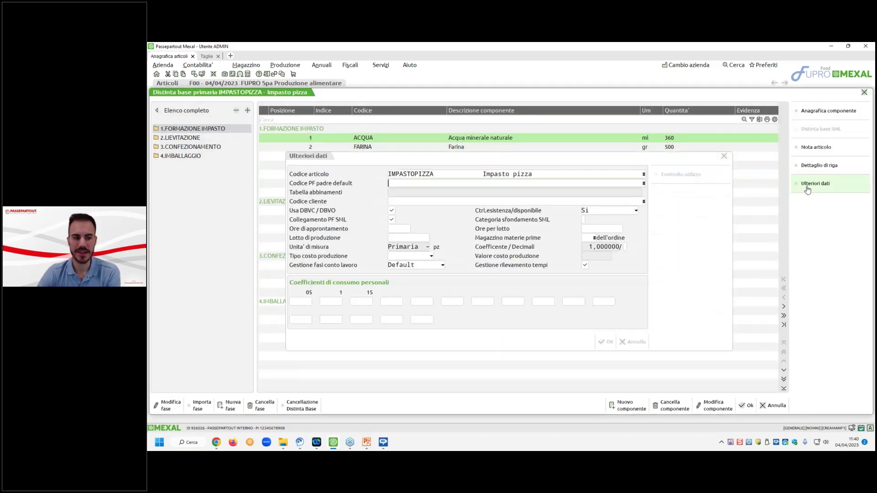
{"action": "left_click", "coordinate": [632, 343]}
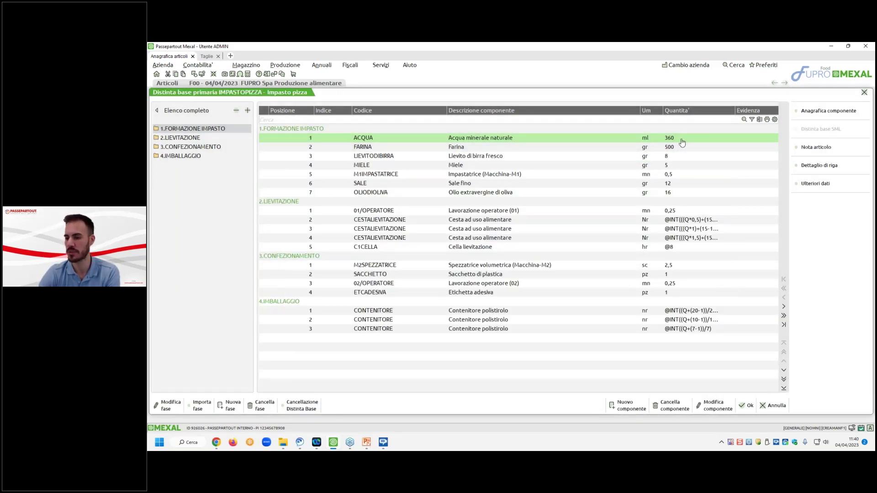
{"action": "left_click", "coordinate": [214, 58]}
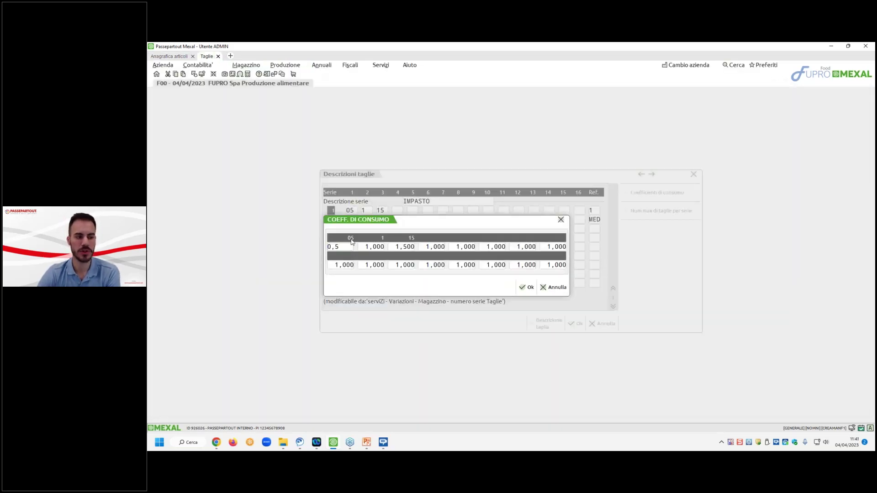
{"action": "left_click_drag", "start_coordinate": [338, 248], "coordinate": [333, 249]}
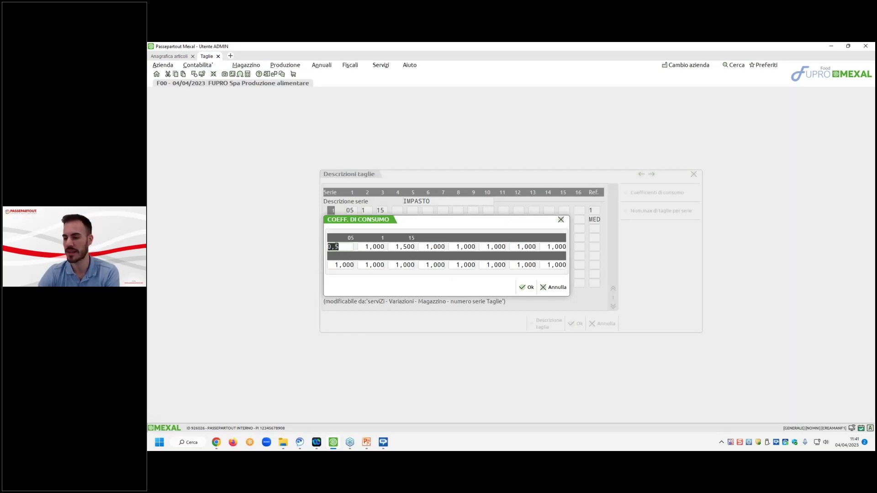
{"action": "left_click", "coordinate": [526, 290]}
{"action": "left_click", "coordinate": [576, 324]}
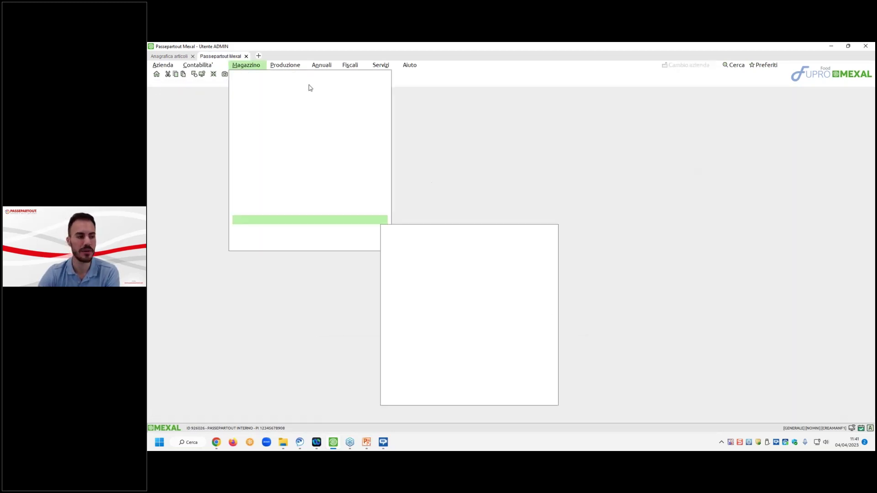
Confirm IMPASTOPIZZA's bill of materials and open the bill-of-materials explosion print with the -DBPSVIL form in a new session
{"action": "left_click", "coordinate": [170, 56]}
{"action": "left_click", "coordinate": [748, 408]}
{"action": "left_click", "coordinate": [259, 56]}
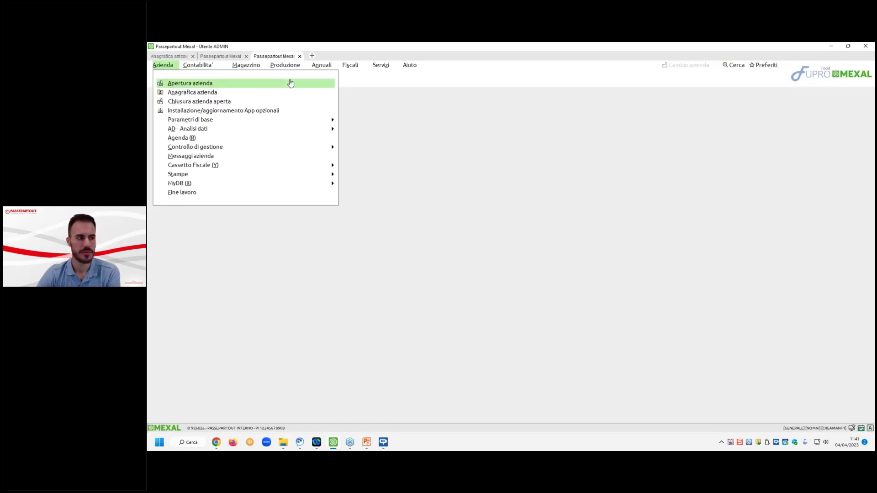
{"action": "left_click", "coordinate": [285, 65]}
{"action": "mouse_move", "coordinate": [319, 211]}
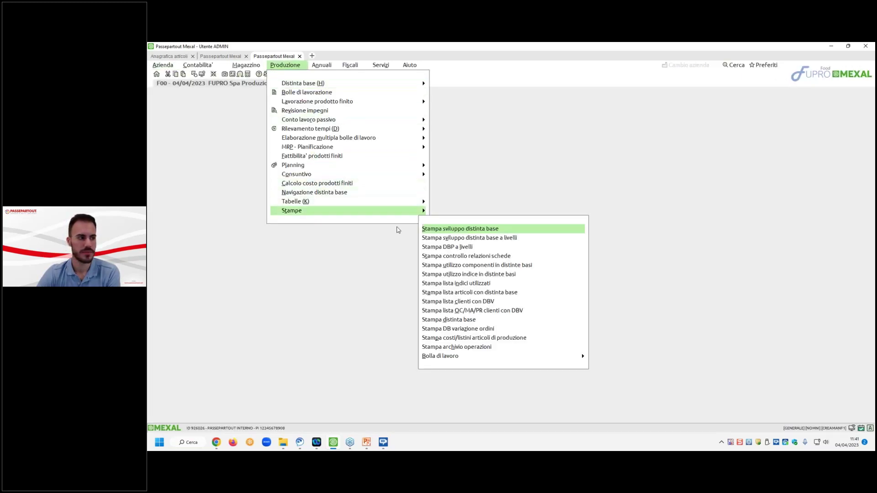
{"action": "left_click", "coordinate": [451, 231]}
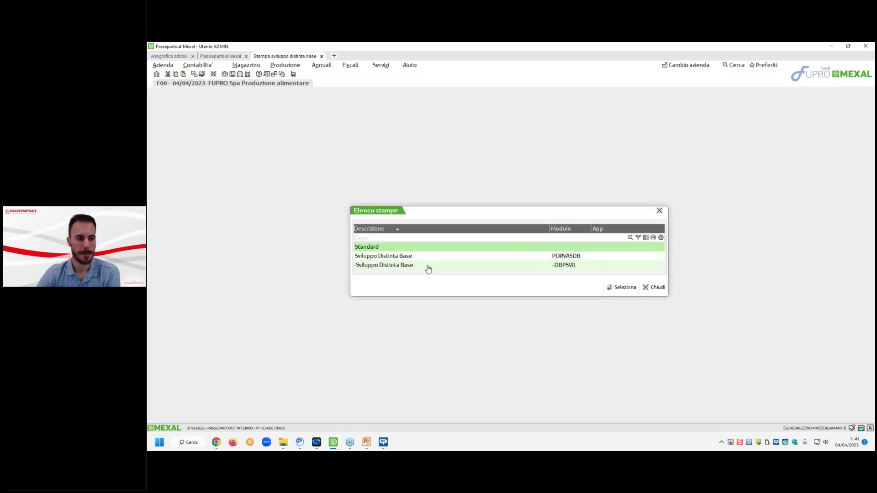
{"action": "double_click", "coordinate": [429, 267]}
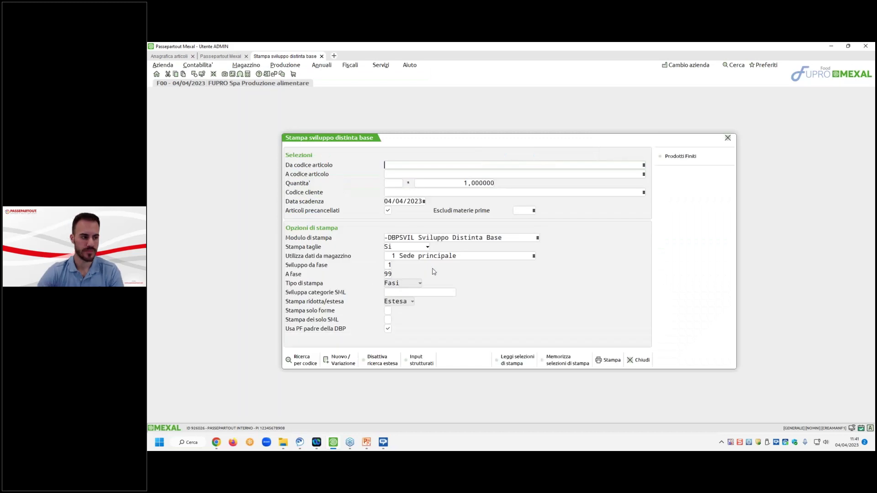
Limit the explosion print to item IMPASTOPIZZA with quantity 1 and open its quantities by size
{"action": "type", "text": "IMPASTOPIZZA"}
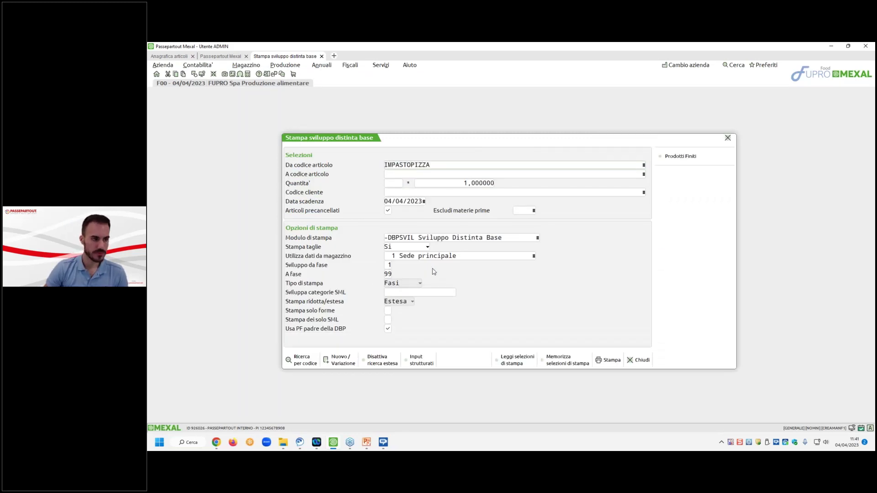
{"action": "key", "text": "F2"}
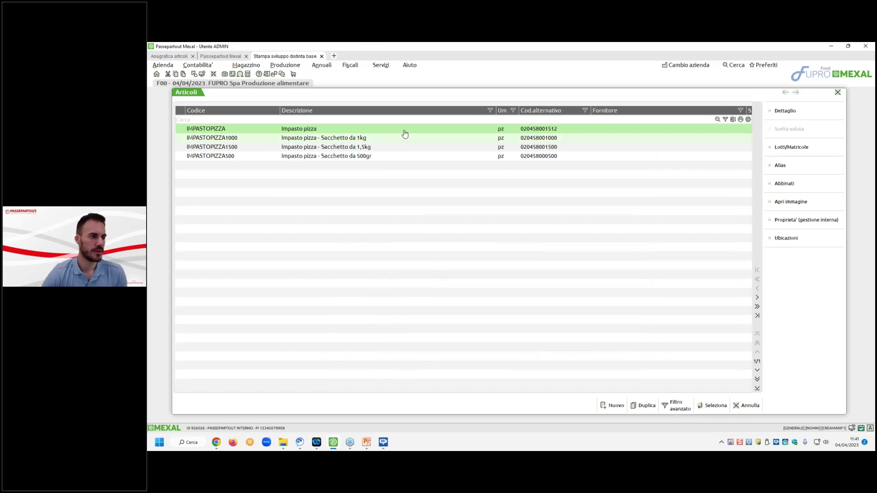
{"action": "double_click", "coordinate": [405, 133]}
{"action": "key", "text": "Return"}
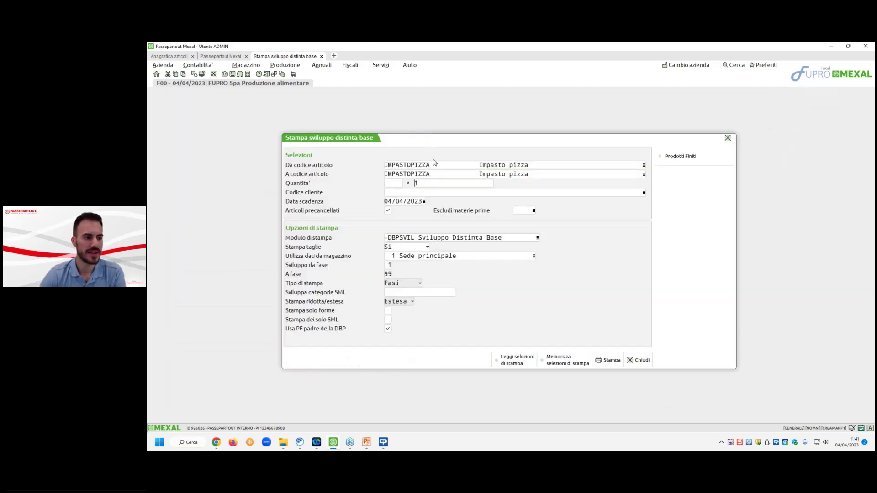
{"action": "key", "text": "Return"}
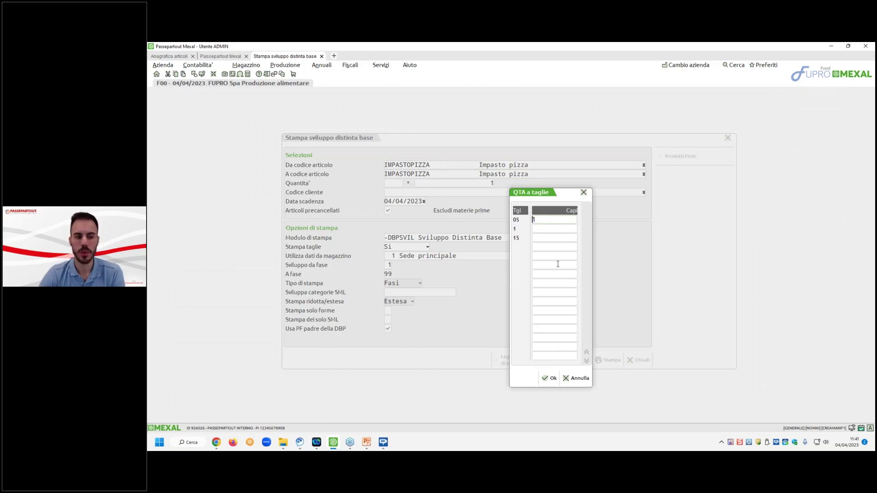
Print the IMPASTOPIZZA bill of materials development for one piece of size 05 and examine the component quantities in the PDF
{"action": "left_click", "coordinate": [550, 378]}
{"action": "left_click", "coordinate": [609, 360]}
{"action": "left_click", "coordinate": [553, 279]}
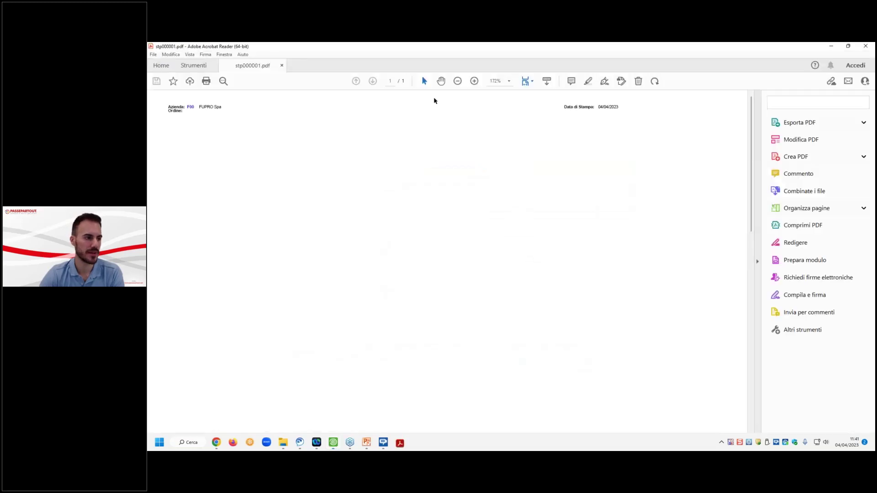
{"action": "left_click", "coordinate": [475, 81]}
{"action": "left_click", "coordinate": [474, 81]}
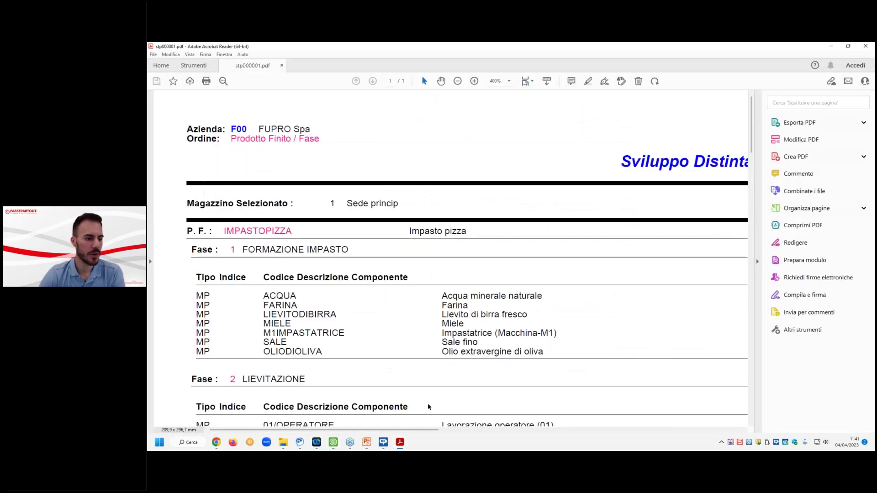
{"action": "left_click_drag", "start_coordinate": [434, 430], "coordinate": [563, 430]}
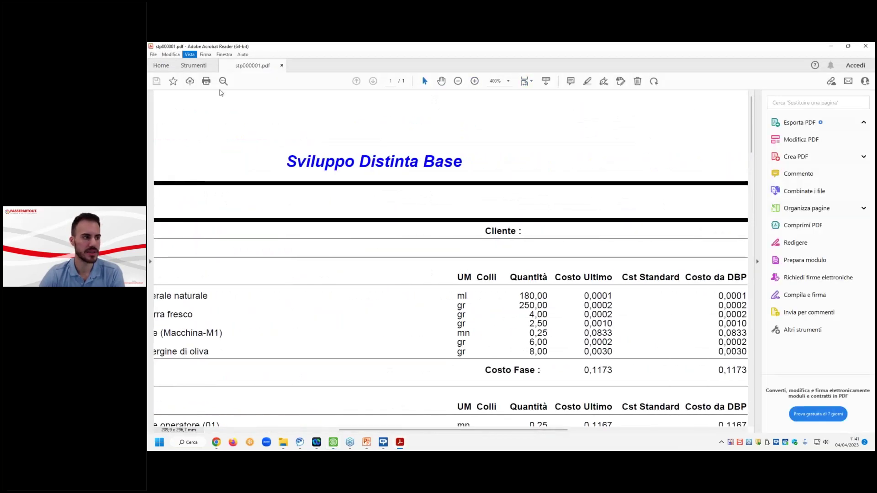
{"action": "left_click_drag", "start_coordinate": [519, 296], "coordinate": [552, 304]}
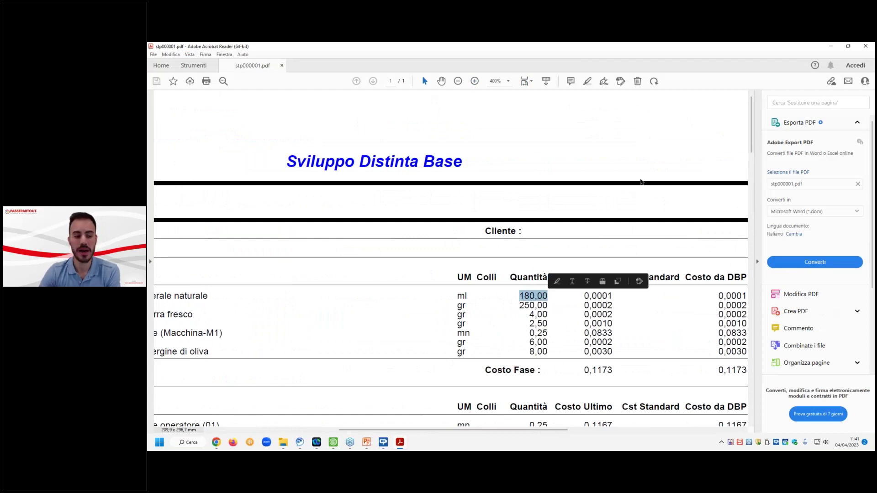
Switch back to Mexal and open the DBP bill of materials of article IMPASTOPIZZA from its article record
{"action": "key", "text": "alt+Tab"}
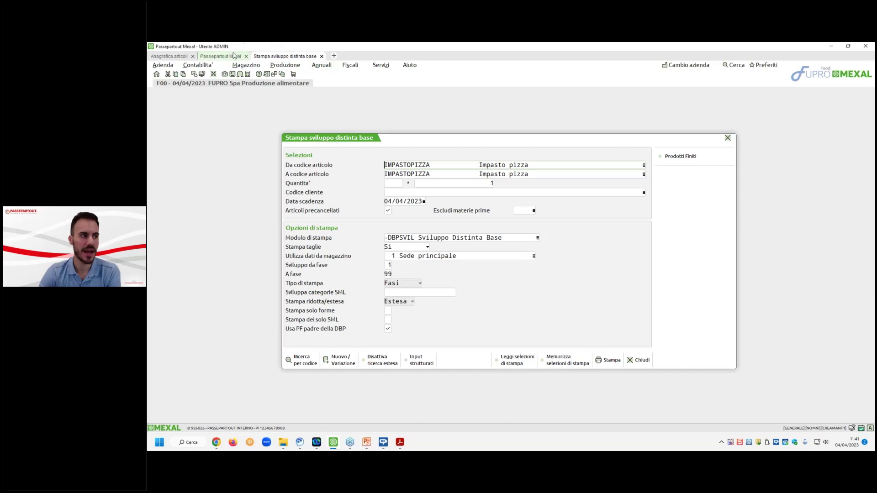
{"action": "left_click", "coordinate": [221, 56]}
{"action": "left_click", "coordinate": [180, 56]}
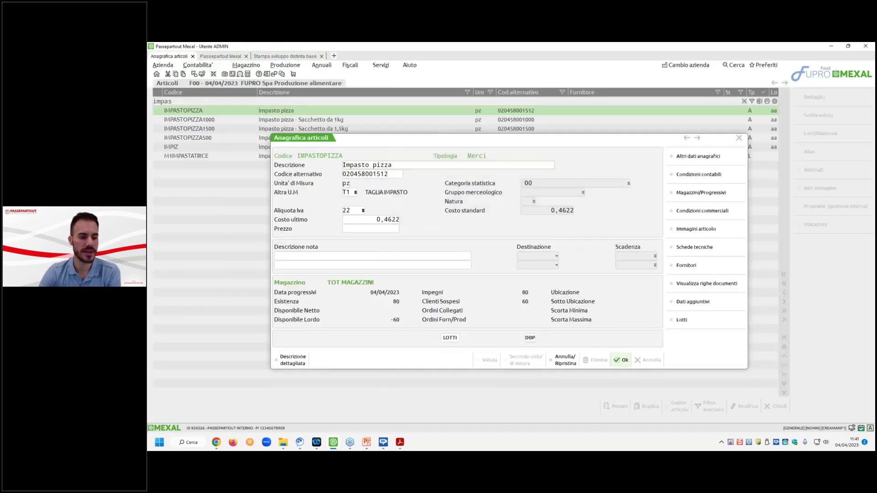
{"action": "left_click", "coordinate": [622, 360]}
{"action": "double_click", "coordinate": [470, 112]}
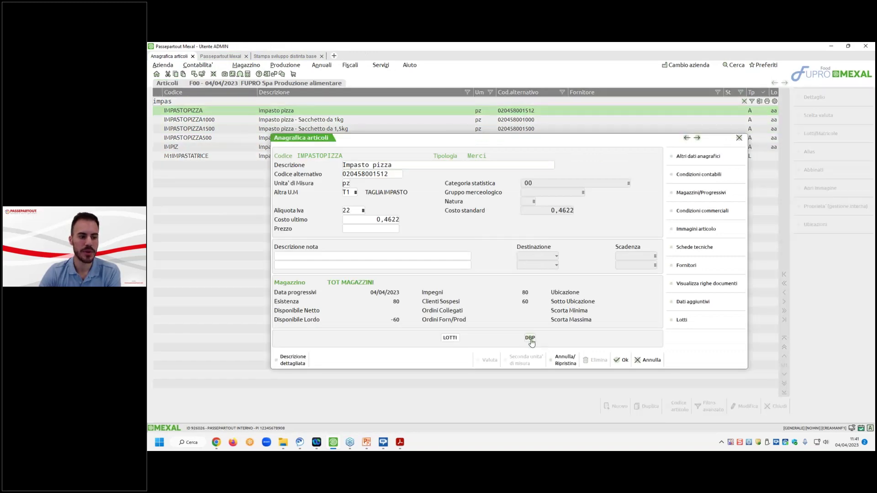
{"action": "left_click", "coordinate": [529, 338]}
Examine the Consumo per taglia and Condizioni columns for the components of the IMPASTOPIZZA bill of materials
{"action": "left_click", "coordinate": [784, 325]}
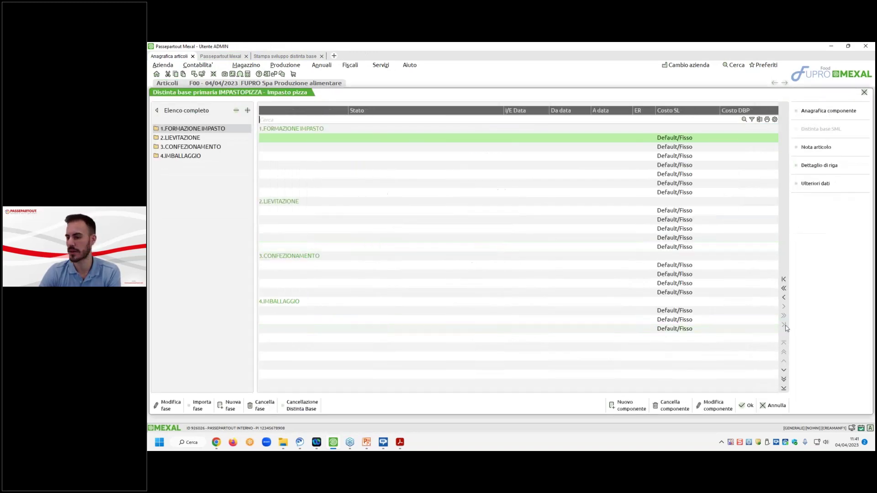
{"action": "left_click", "coordinate": [785, 289]}
{"action": "left_click", "coordinate": [785, 289]}
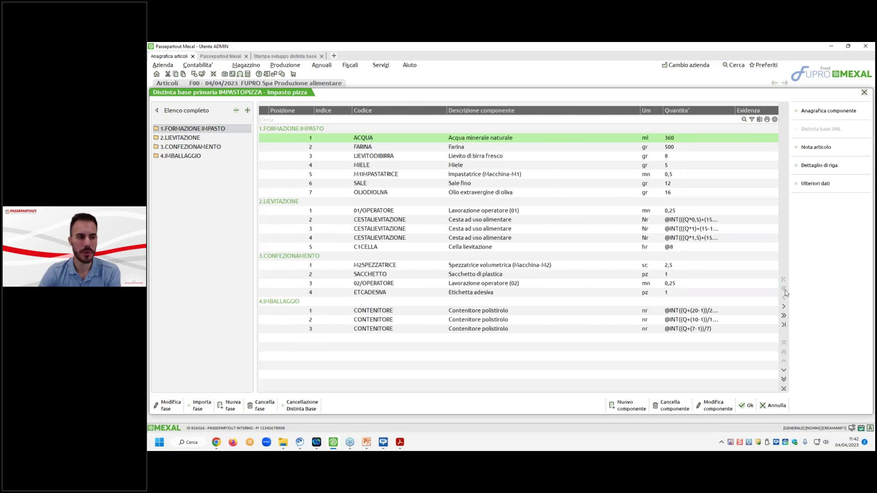
{"action": "left_click", "coordinate": [784, 308]}
{"action": "left_click", "coordinate": [784, 307]}
{"action": "left_click", "coordinate": [784, 308]}
{"action": "left_click", "coordinate": [784, 307]}
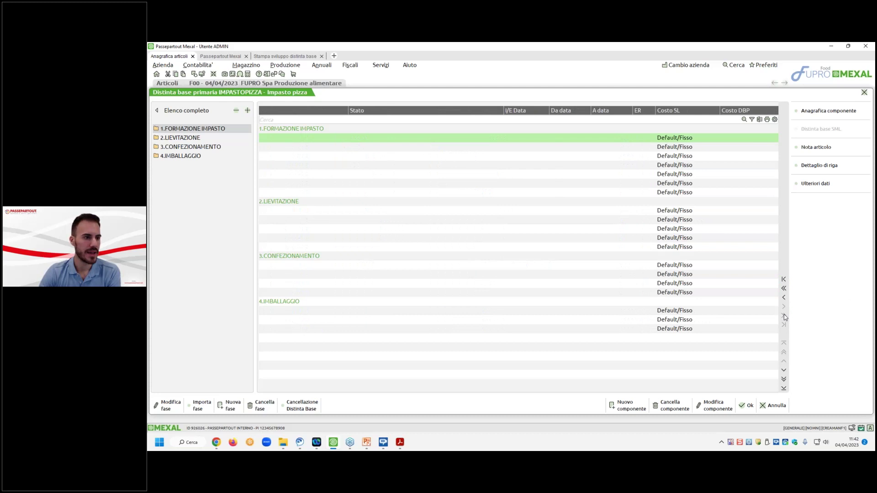
{"action": "left_click", "coordinate": [784, 289]}
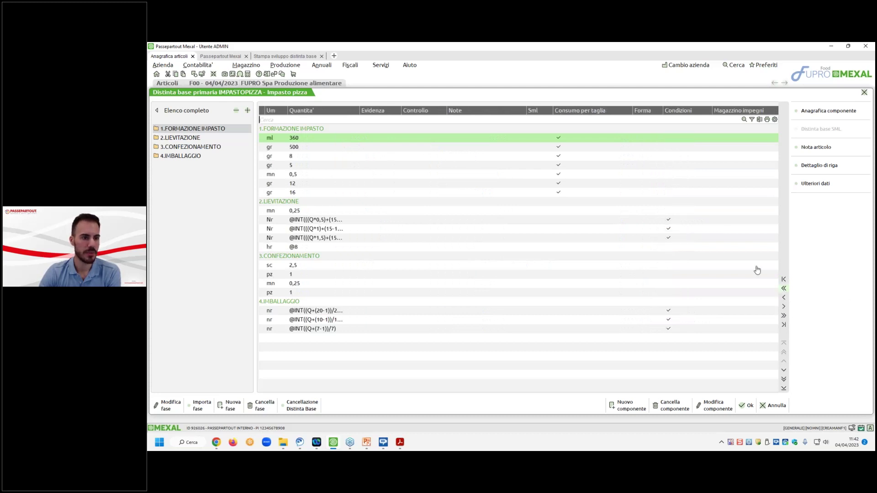
{"action": "left_click", "coordinate": [565, 167]}
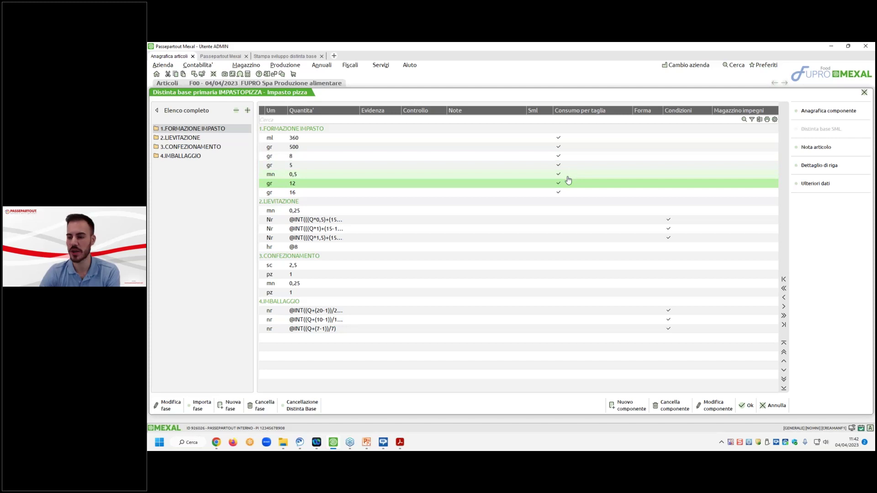
{"action": "key", "text": "Up"}
{"action": "key", "text": "Up"}
{"action": "key", "text": "Up"}
{"action": "key", "text": "Up"}
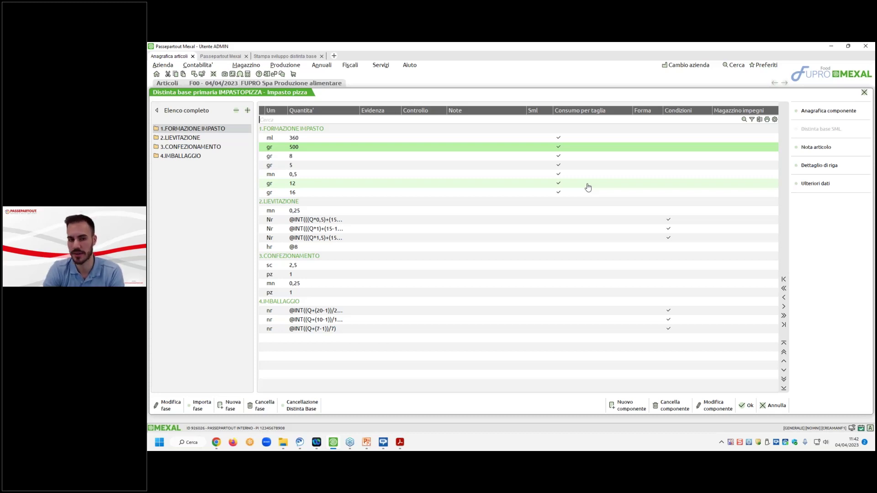
Inspect the FARINA component's conditions and the ACQUA component's settings without changing either
{"action": "double_click", "coordinate": [568, 148]}
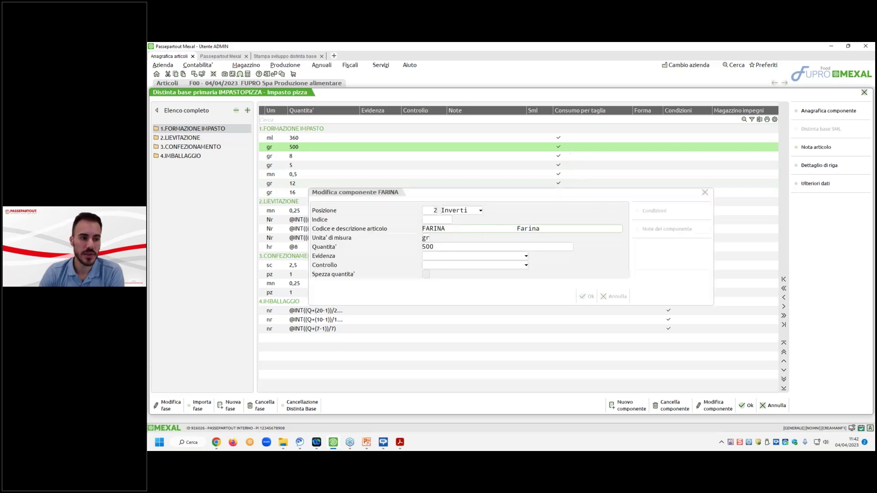
{"action": "left_click", "coordinate": [668, 217]}
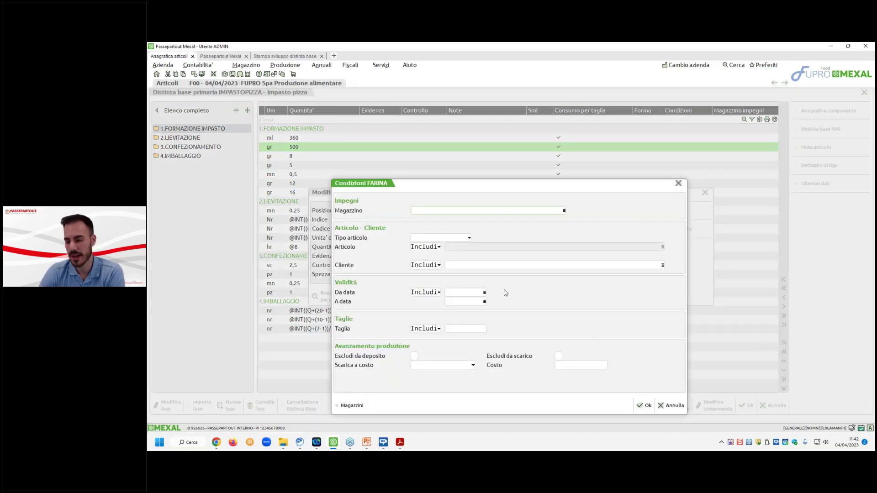
{"action": "left_click", "coordinate": [674, 405]}
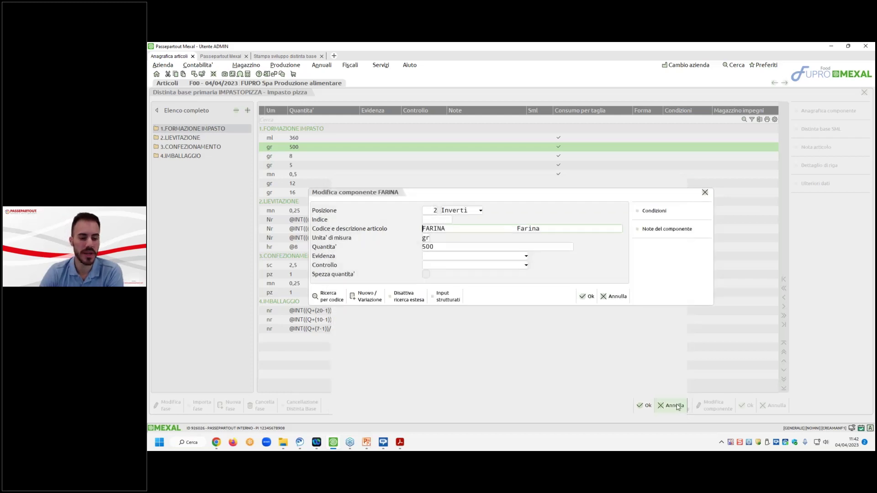
{"action": "left_click", "coordinate": [613, 297]}
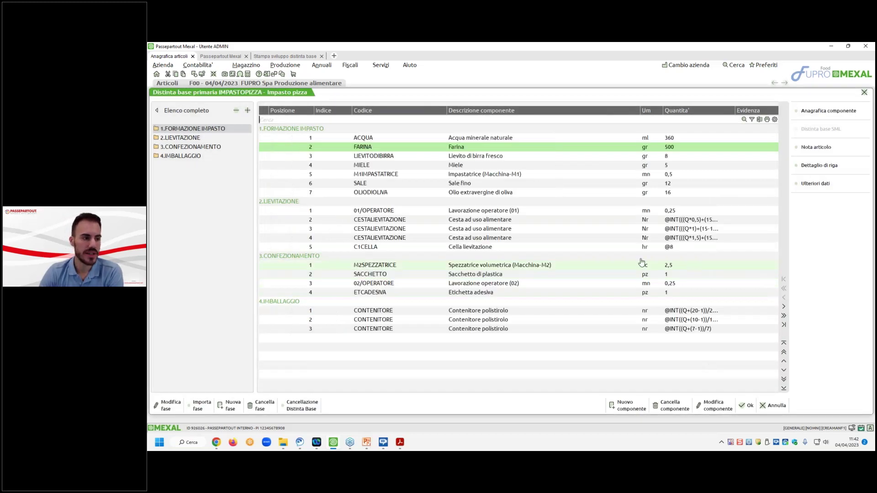
{"action": "double_click", "coordinate": [662, 143]}
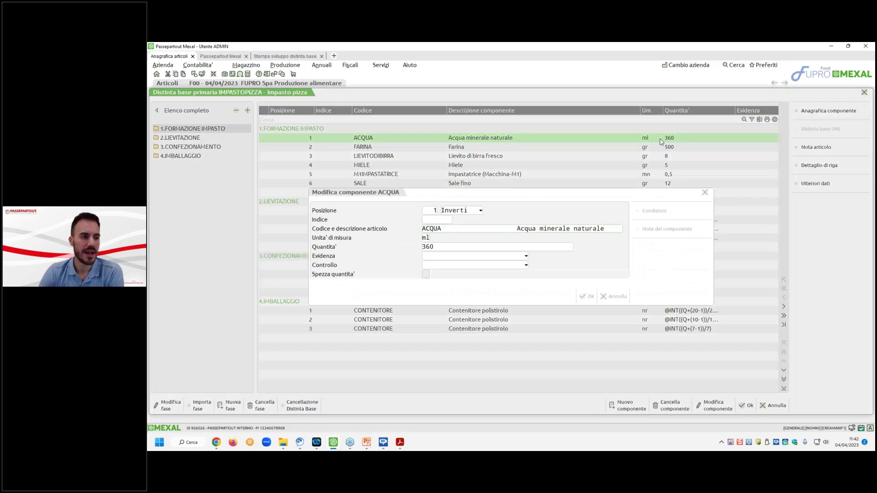
{"action": "left_click", "coordinate": [612, 297]}
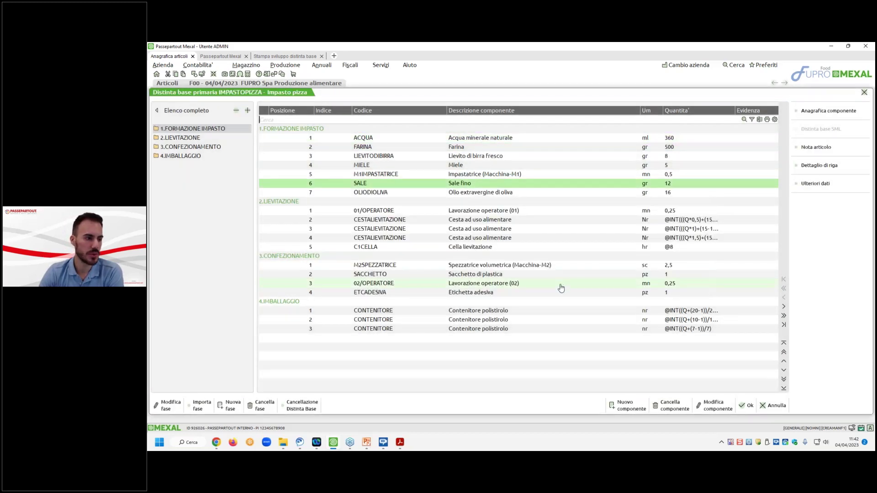
Insert a new component COMP01B (componente 01 bis) at position 8 of phase 1.FORMAZIONE IMPASTO with quantity 1
{"action": "left_click", "coordinate": [628, 406]}
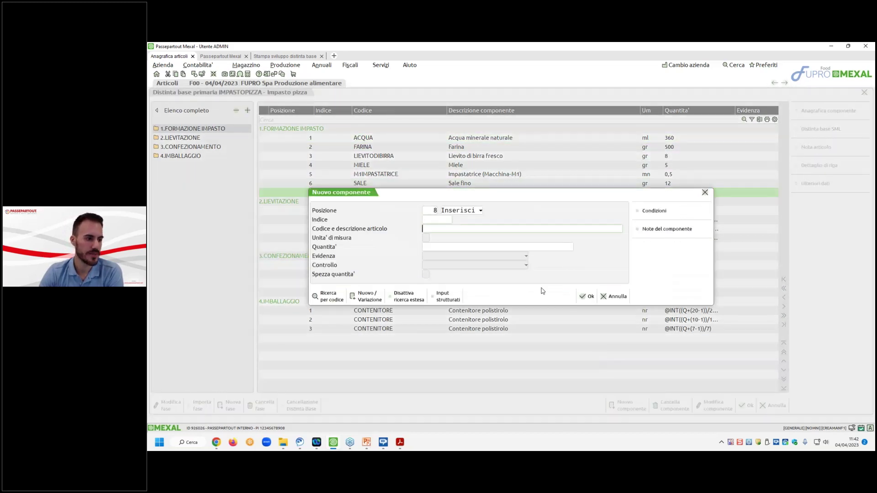
{"action": "key", "text": "F2"}
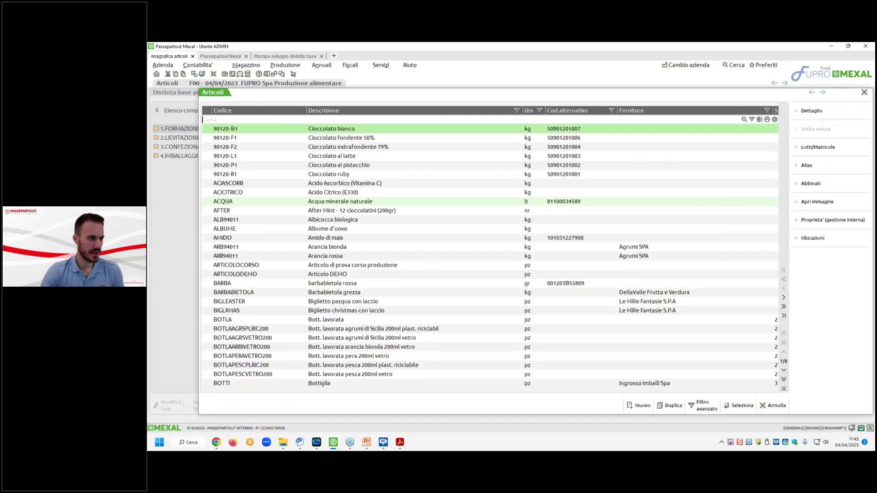
{"action": "type", "text": "comp"}
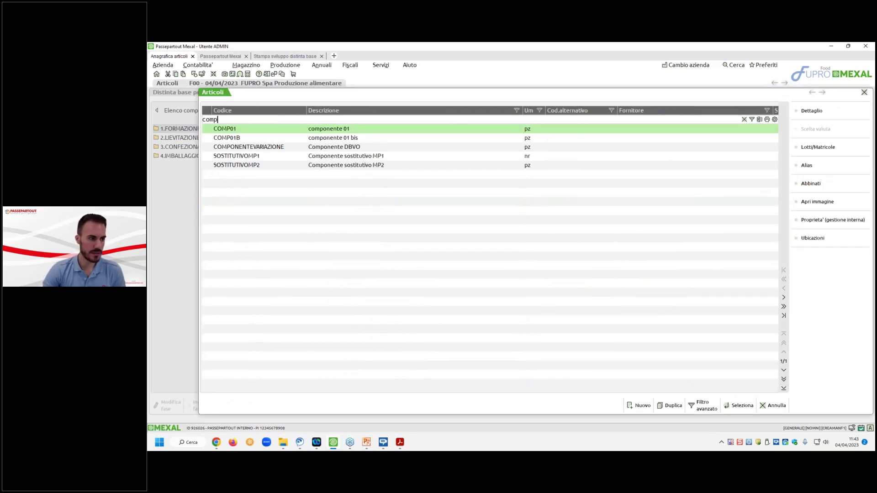
{"action": "key", "text": "Down"}
{"action": "key", "text": "Return"}
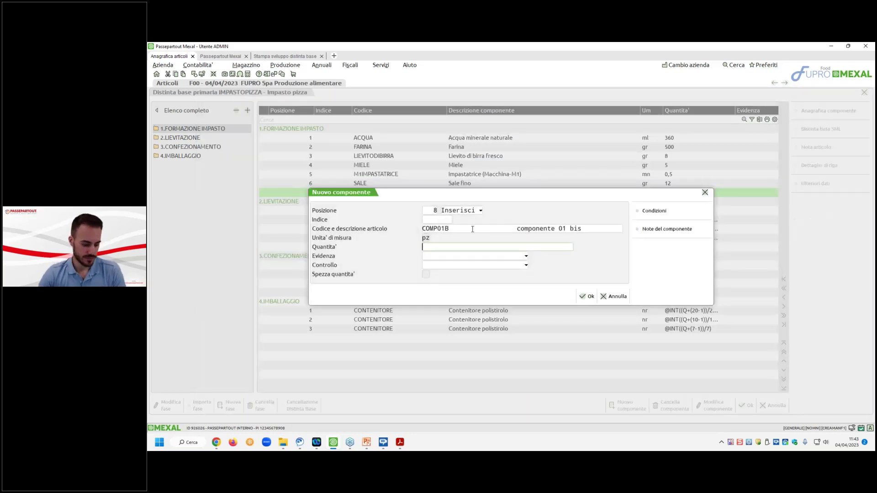
Set a condition on component COMP01B that includes it only for size 1
{"action": "left_click", "coordinate": [657, 211]}
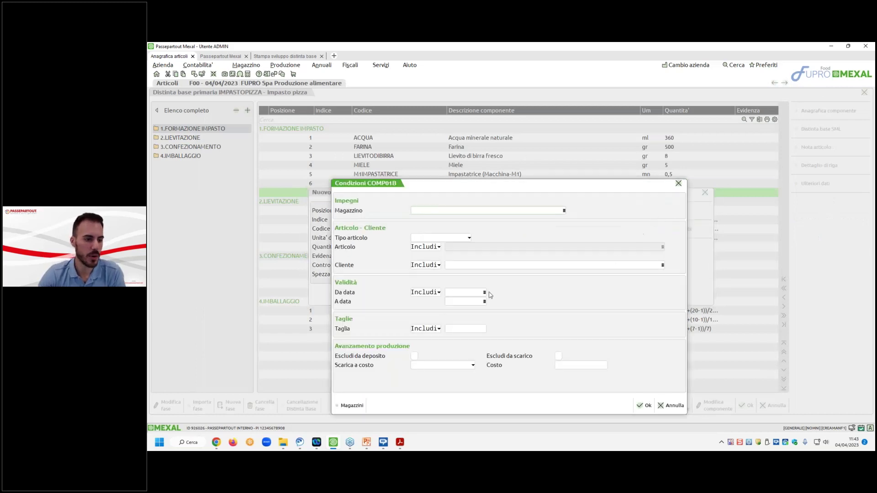
{"action": "left_click", "coordinate": [472, 329]}
{"action": "left_click", "coordinate": [565, 367]}
{"action": "left_click", "coordinate": [567, 375]}
{"action": "left_click", "coordinate": [577, 406]}
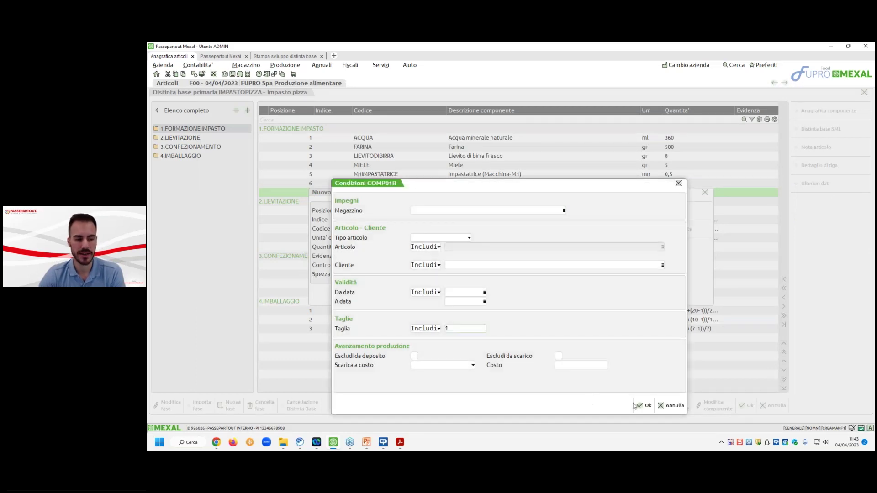
{"action": "left_click", "coordinate": [464, 332]}
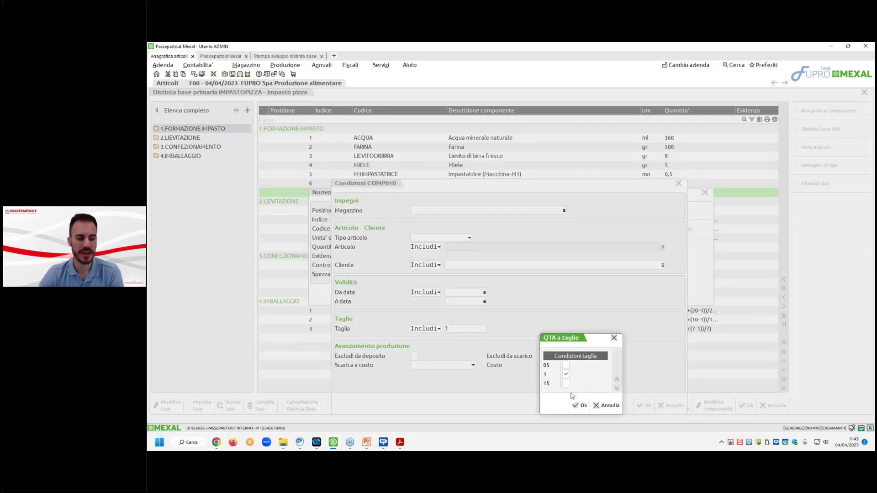
{"action": "left_click", "coordinate": [578, 406]}
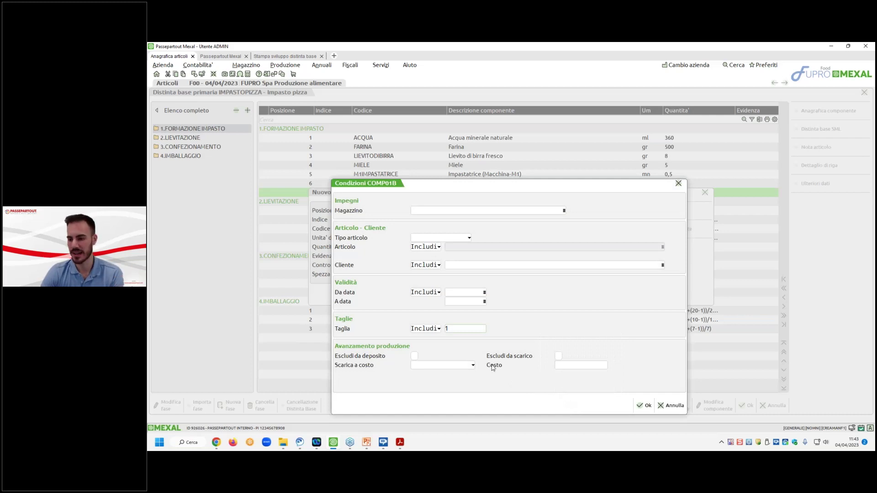
Add size 05 to COMP01B's size condition, save the component and review its row details
{"action": "left_click", "coordinate": [479, 327]}
{"action": "left_click", "coordinate": [567, 365]}
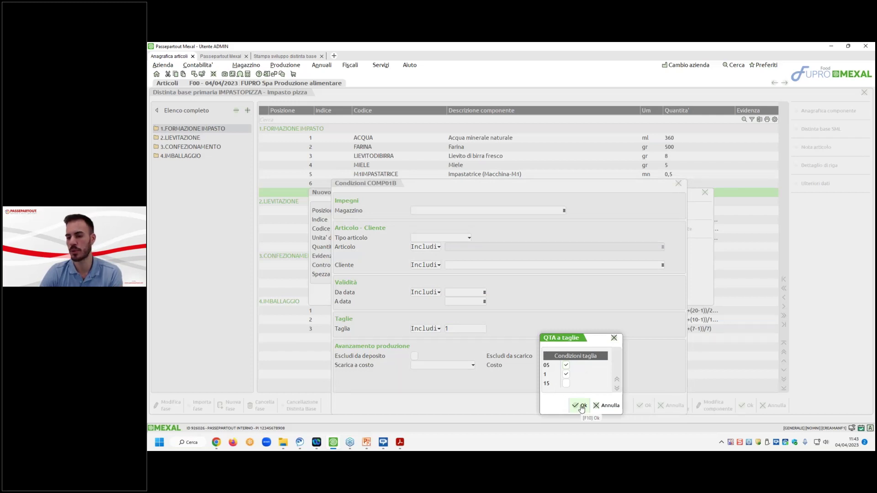
{"action": "left_click", "coordinate": [582, 407]}
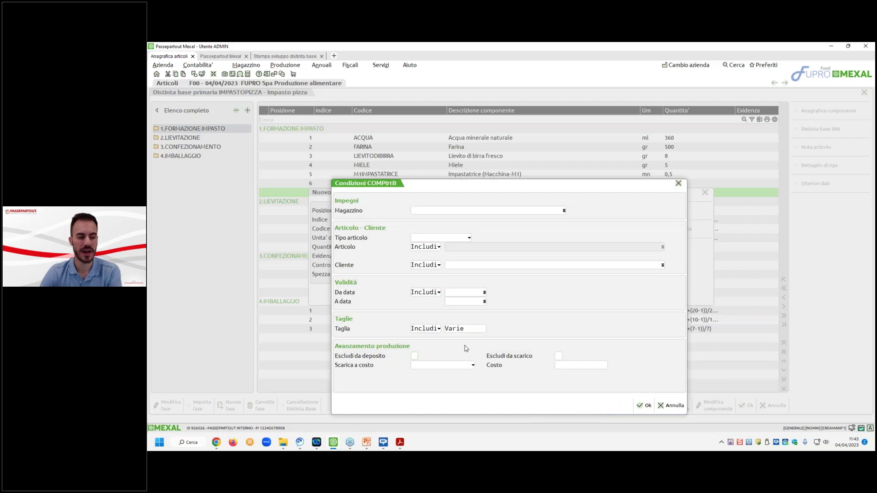
{"action": "left_click", "coordinate": [644, 406]}
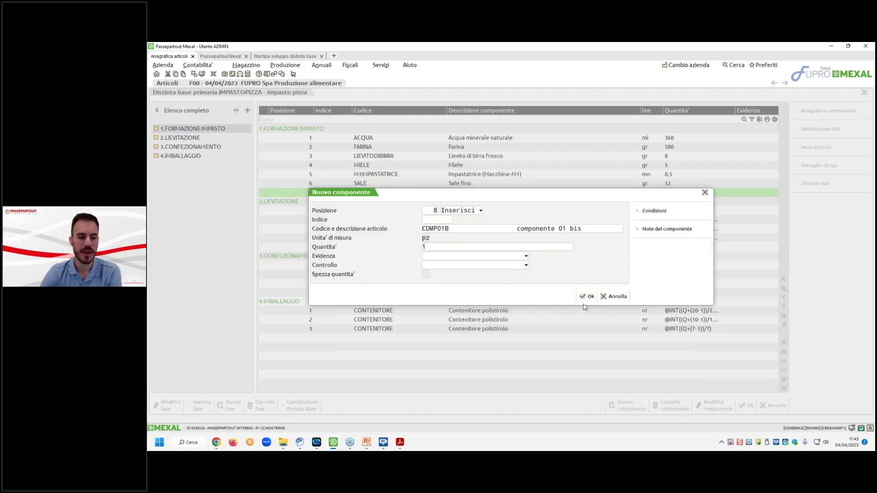
{"action": "left_click", "coordinate": [583, 302]}
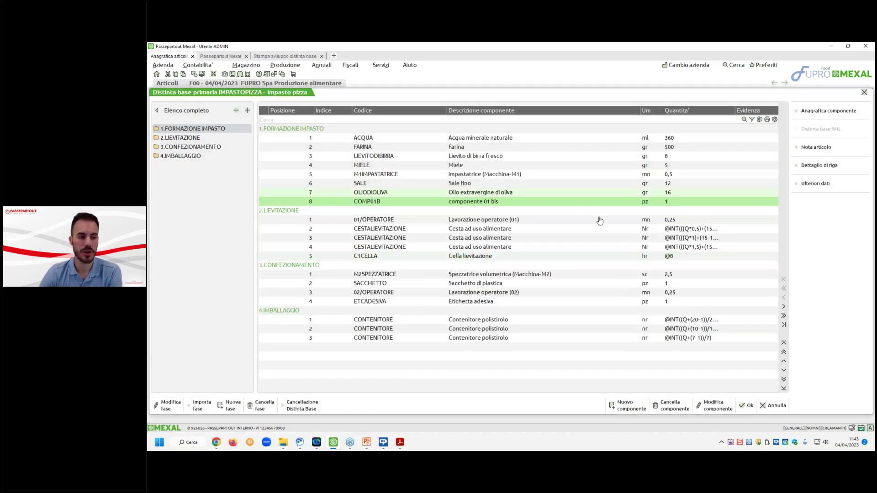
{"action": "left_click", "coordinate": [819, 169]}
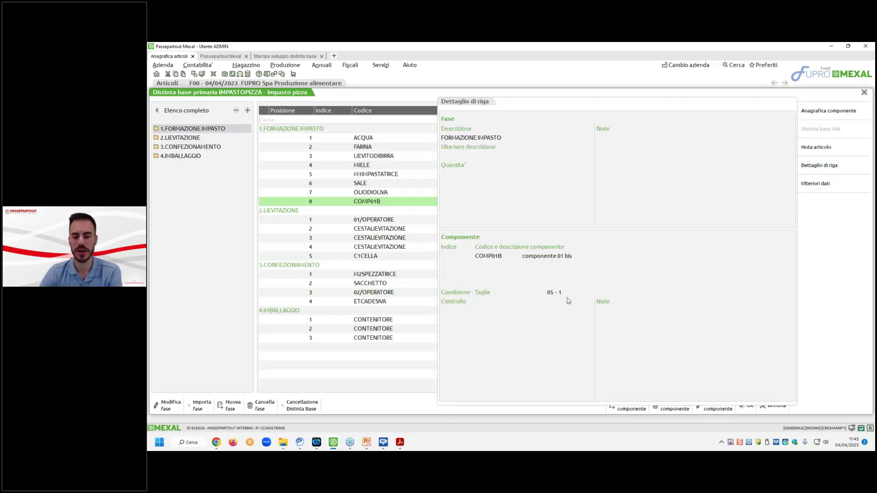
{"action": "left_click", "coordinate": [828, 172]}
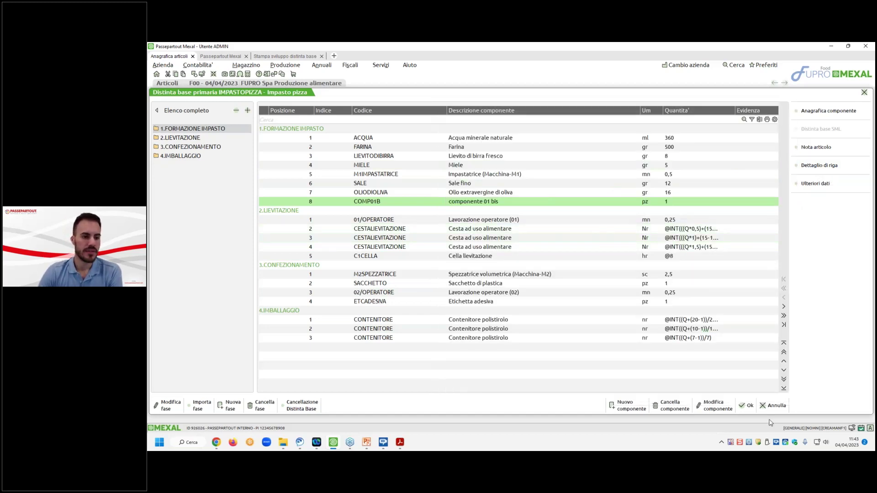
Save the IMPASTOPIZZA bill of materials and article, and return to the Stampa sviluppo distinta base form
{"action": "left_click", "coordinate": [748, 407]}
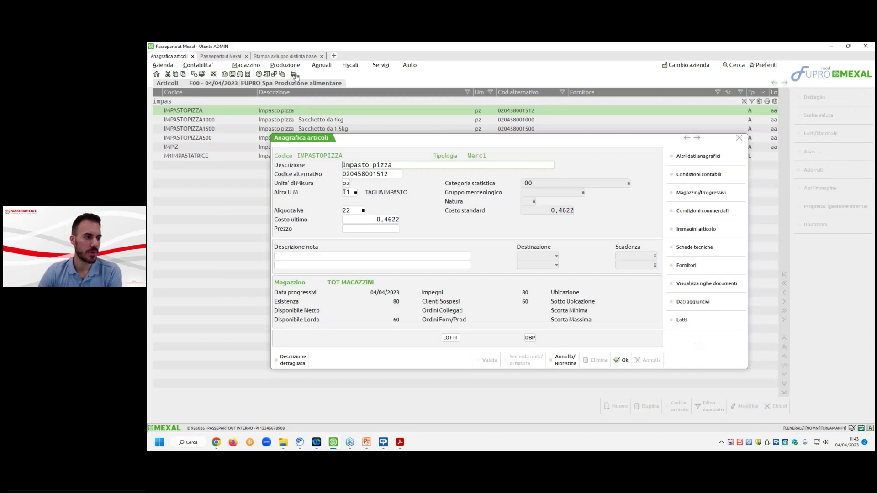
{"action": "key", "text": "F10"}
{"action": "left_click", "coordinate": [288, 56]}
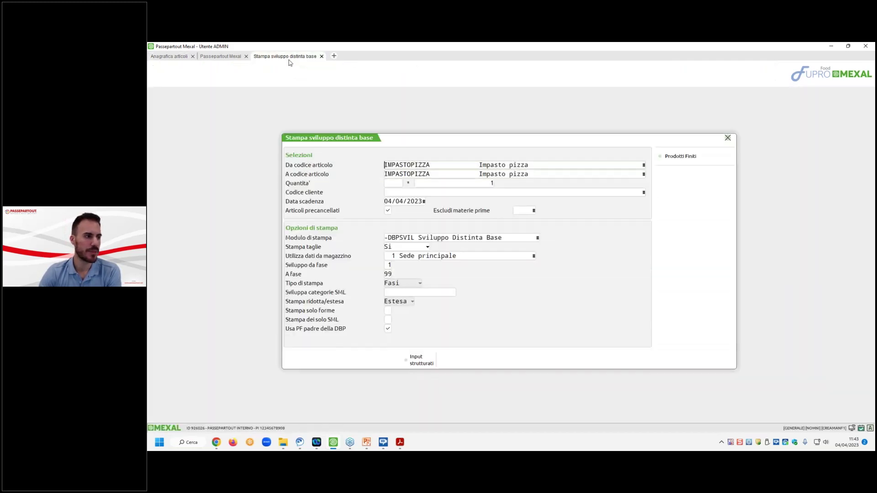
Print the development report for IMPASTOPIZZA and examine the COMP01B row in phase 1 at enlarged size
{"action": "left_click", "coordinate": [608, 360]}
{"action": "left_click", "coordinate": [553, 278]}
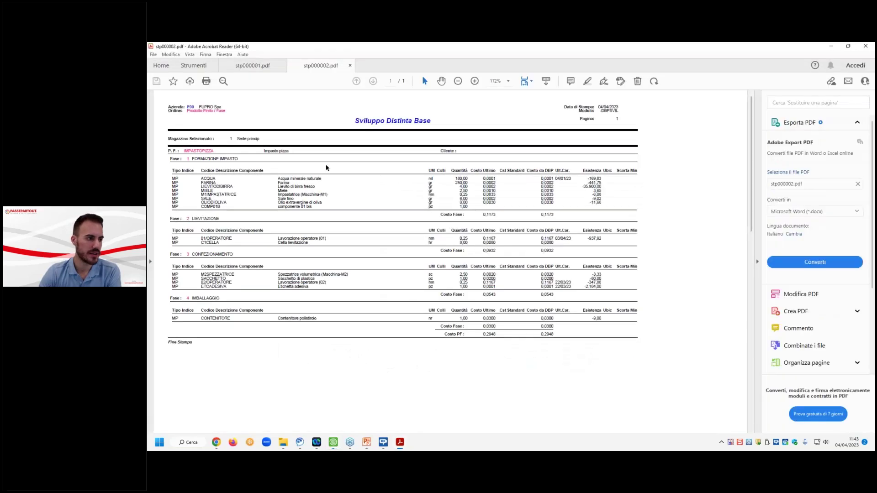
{"action": "left_click", "coordinate": [475, 81]}
{"action": "double_click", "coordinate": [475, 80]}
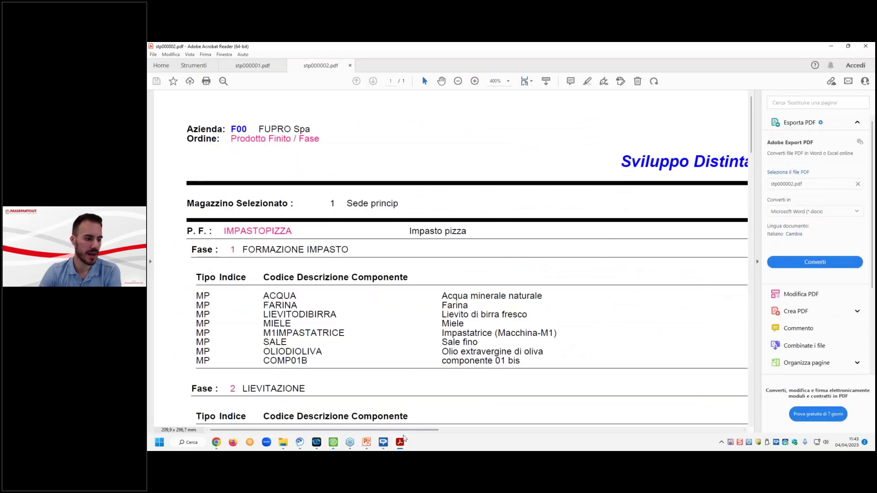
{"action": "left_click_drag", "start_coordinate": [413, 430], "coordinate": [498, 430]}
{"action": "left_click_drag", "start_coordinate": [221, 361], "coordinate": [649, 380]}
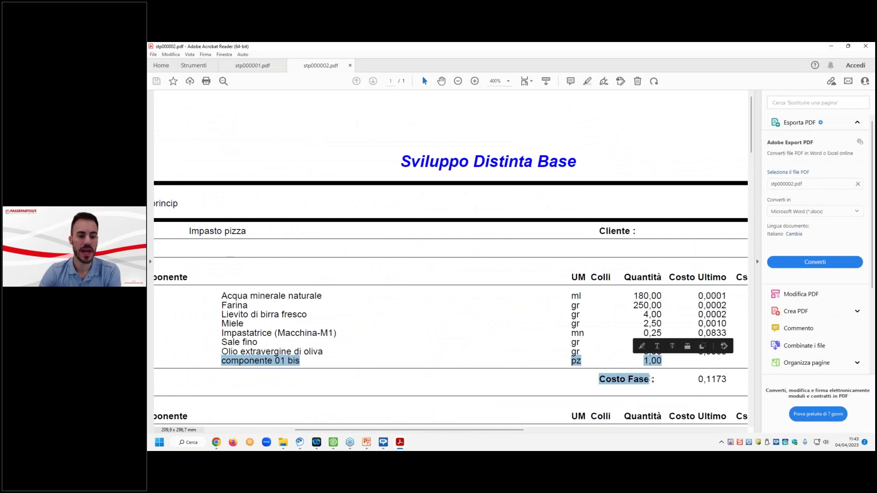
{"action": "scroll", "coordinate": [551, 371], "scroll_direction": "right", "scroll_amount": 5}
{"action": "left_click", "coordinate": [550, 371]}
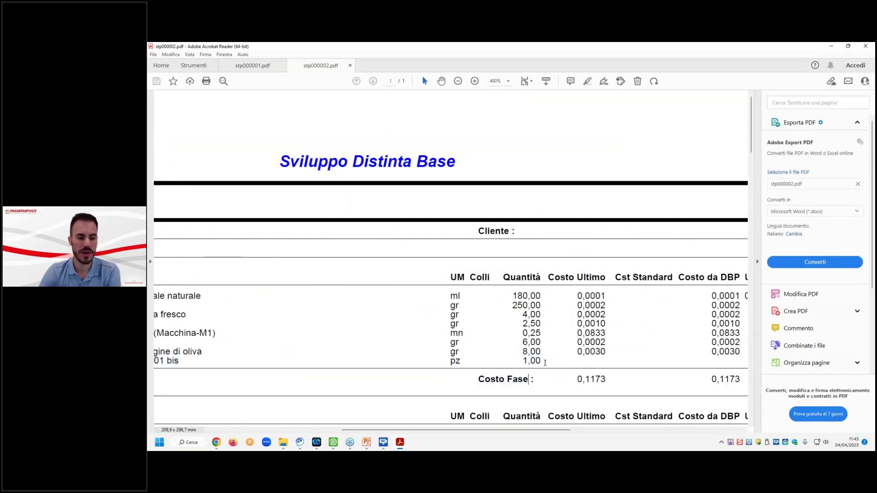
Return to the report form, set the size quantities to 1 for size 15 only, and print the development report again
{"action": "left_click", "coordinate": [831, 46]}
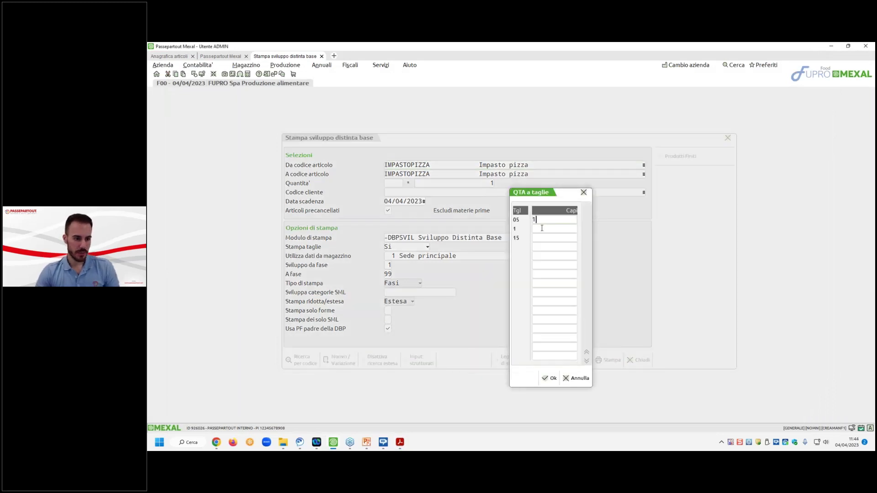
{"action": "key", "text": "Return"}
{"action": "key", "text": "Return"}
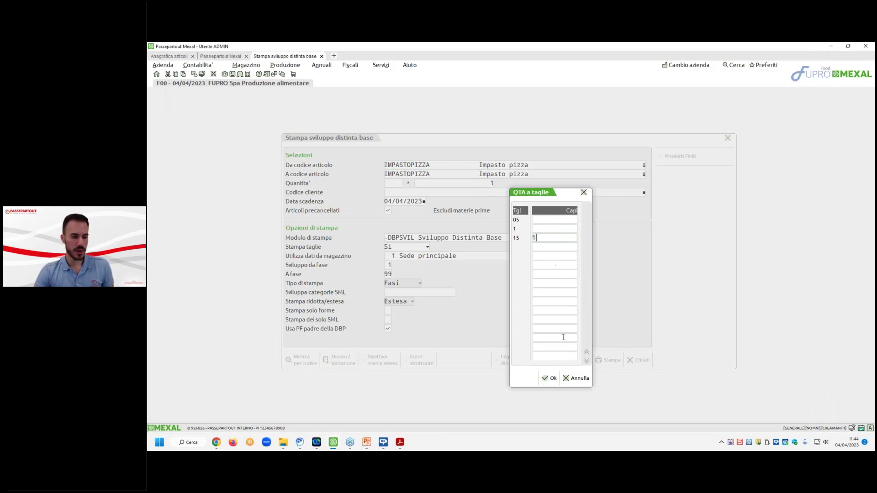
{"action": "left_click", "coordinate": [551, 379]}
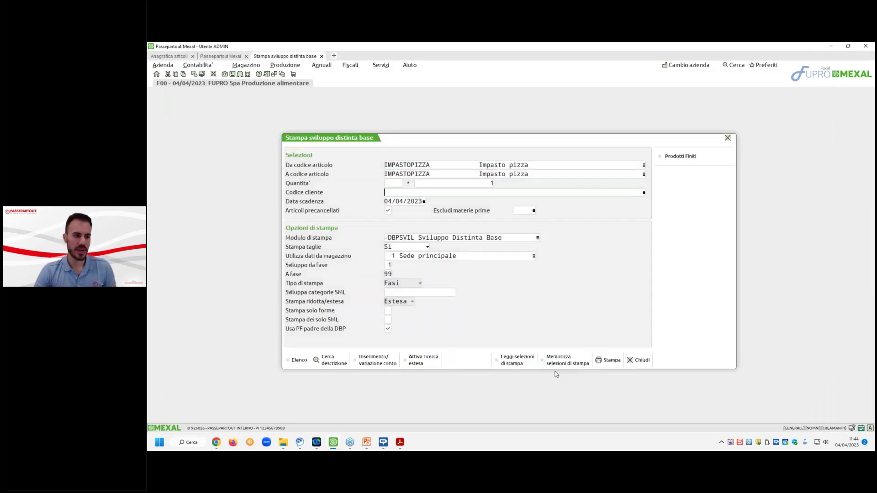
{"action": "left_click", "coordinate": [610, 361]}
{"action": "left_click", "coordinate": [555, 278]}
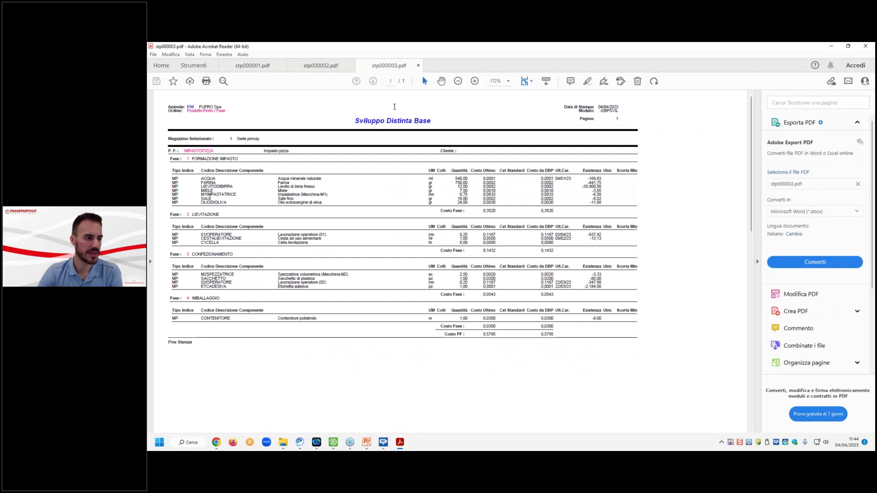
Examine the components in the size 15 report, closing all open PDF reports and the report form when done
{"action": "left_click", "coordinate": [475, 81]}
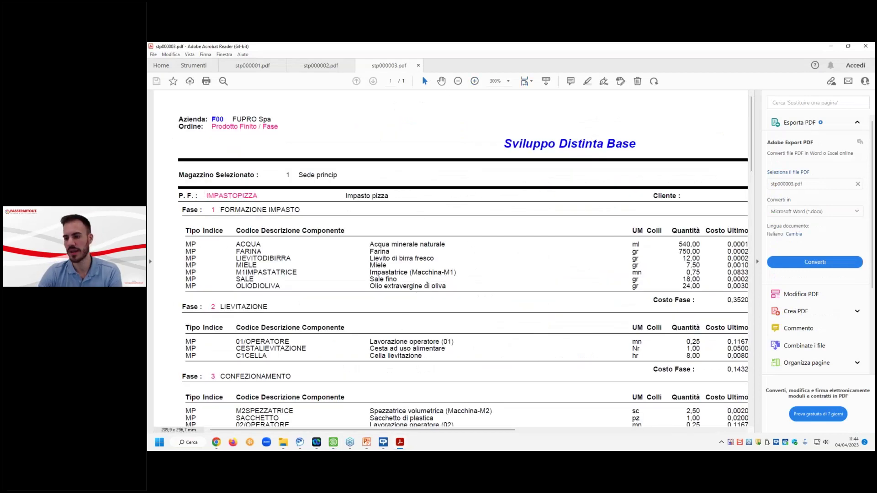
{"action": "left_click", "coordinate": [866, 46]}
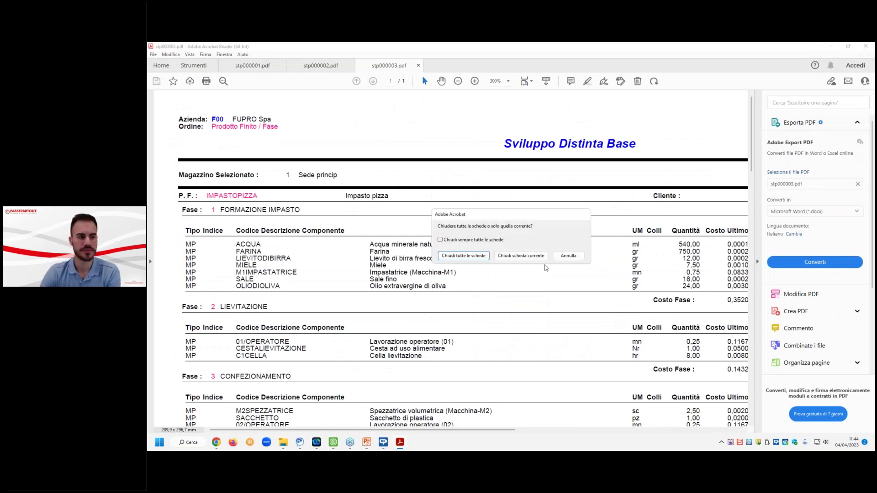
{"action": "left_click", "coordinate": [469, 255]}
{"action": "left_click", "coordinate": [646, 361]}
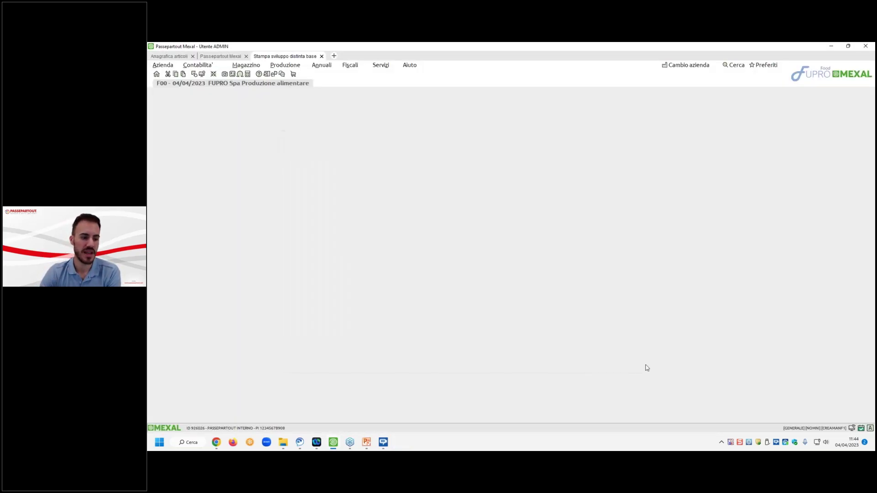
Return to the article list and open the primary bill of materials of IMPASTOPIZZA500
{"action": "left_click", "coordinate": [222, 58]}
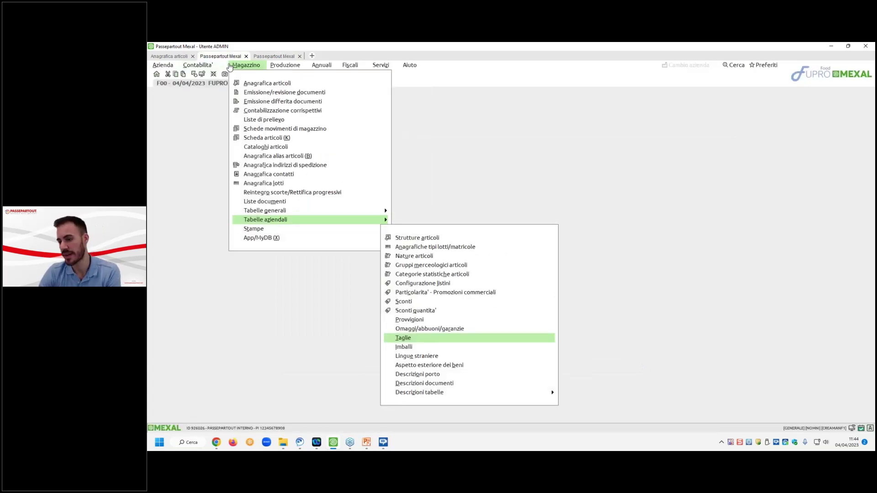
{"action": "left_click", "coordinate": [258, 58]}
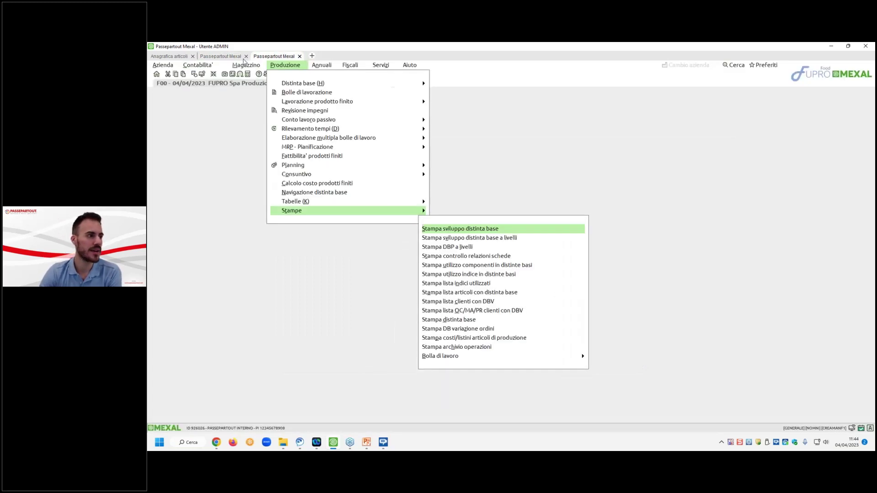
{"action": "left_click", "coordinate": [182, 56]}
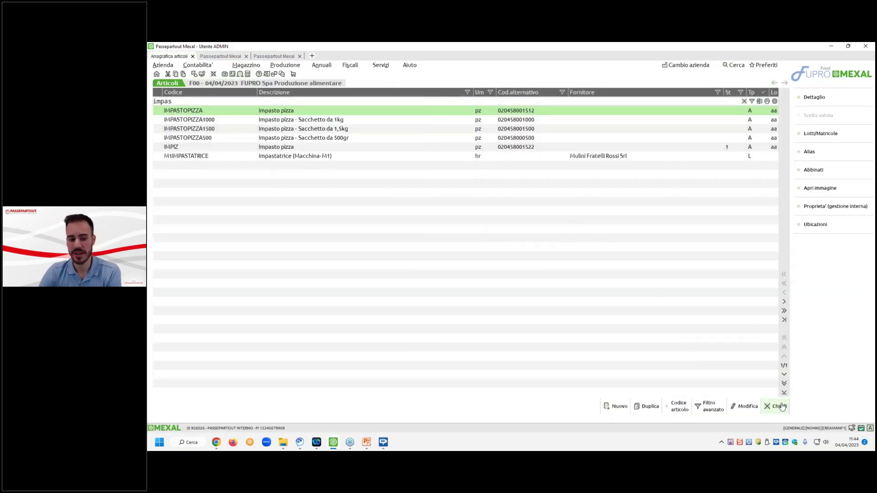
{"action": "left_click", "coordinate": [269, 125]}
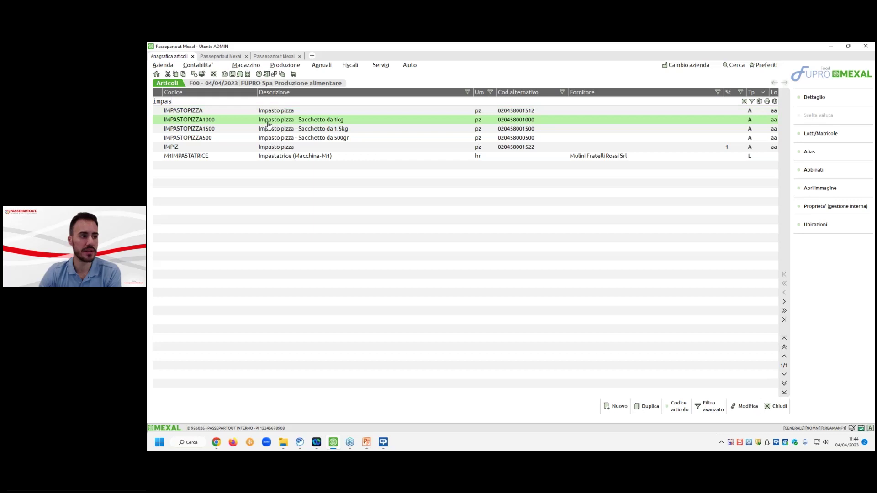
{"action": "double_click", "coordinate": [278, 138]}
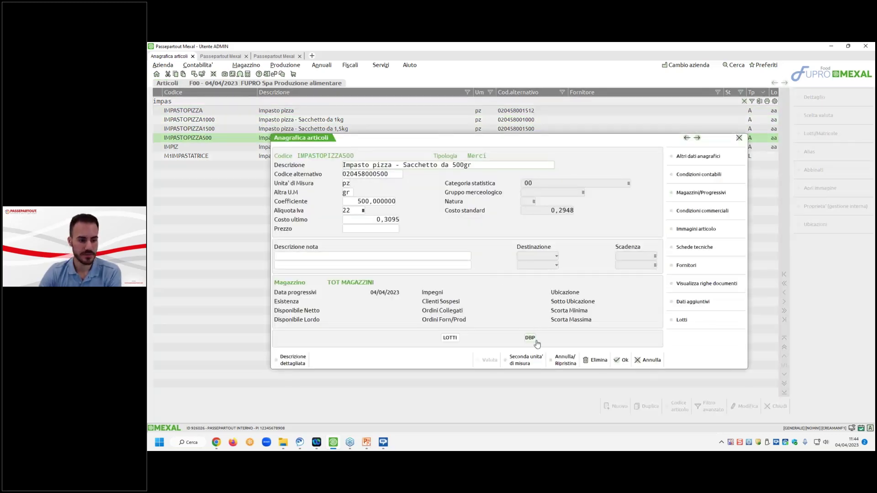
{"action": "left_click", "coordinate": [534, 343]}
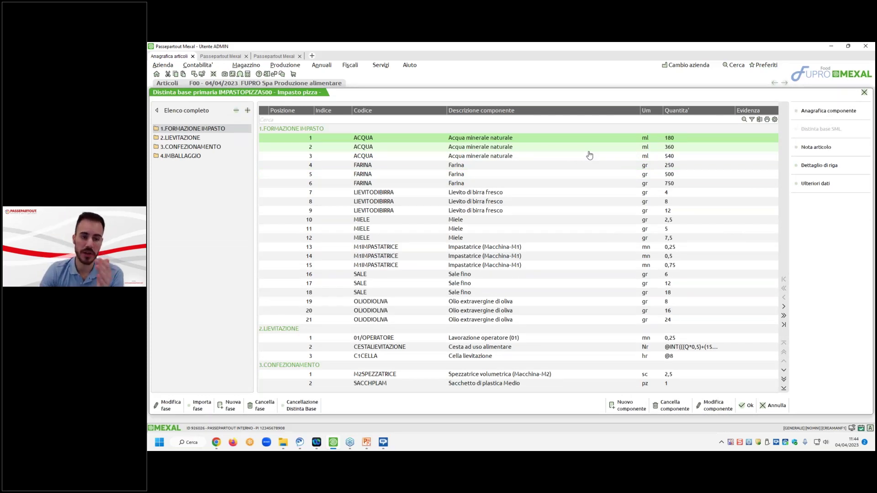
{"action": "left_click", "coordinate": [540, 149]}
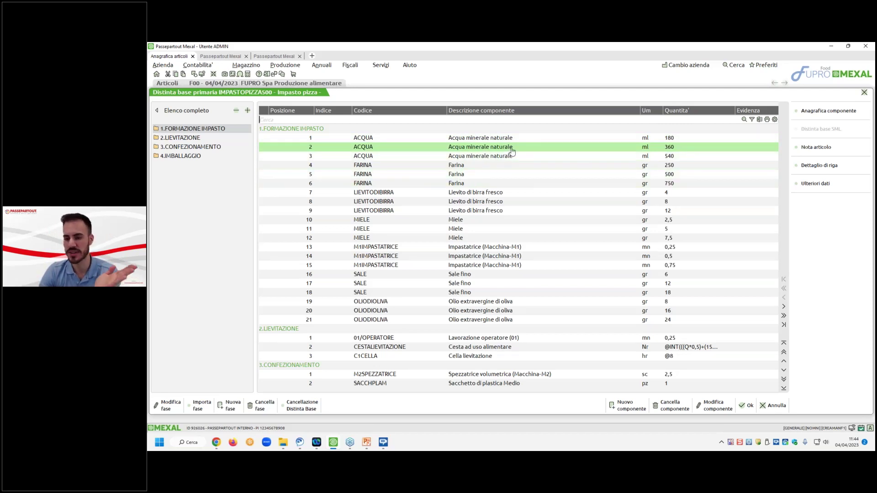
Review the conditions of the ACQUA component at position 1, then confirm and close the bill of materials and article
{"action": "left_click", "coordinate": [649, 133]}
{"action": "double_click", "coordinate": [653, 143]}
{"action": "left_click", "coordinate": [662, 215]}
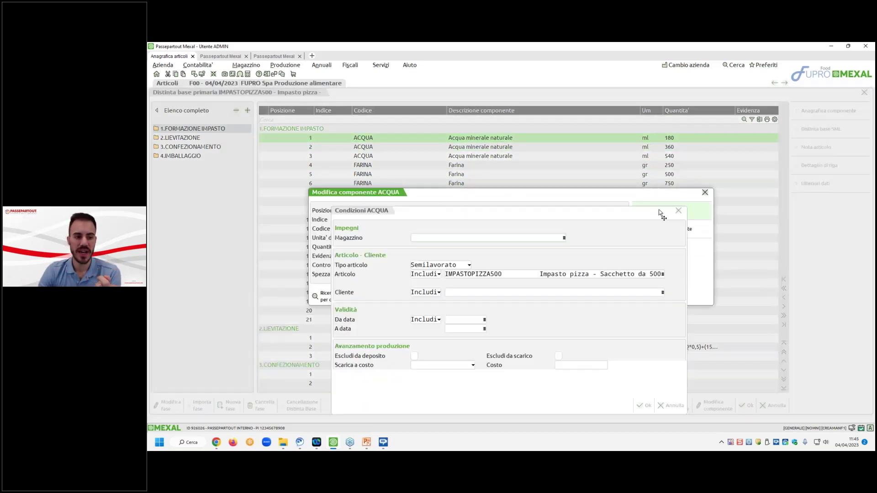
{"action": "left_click", "coordinate": [459, 295]}
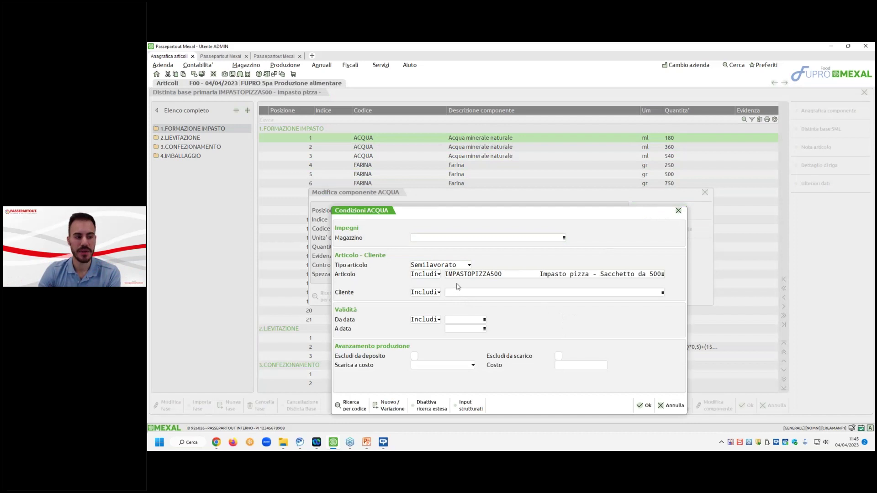
{"action": "left_click", "coordinate": [644, 406]}
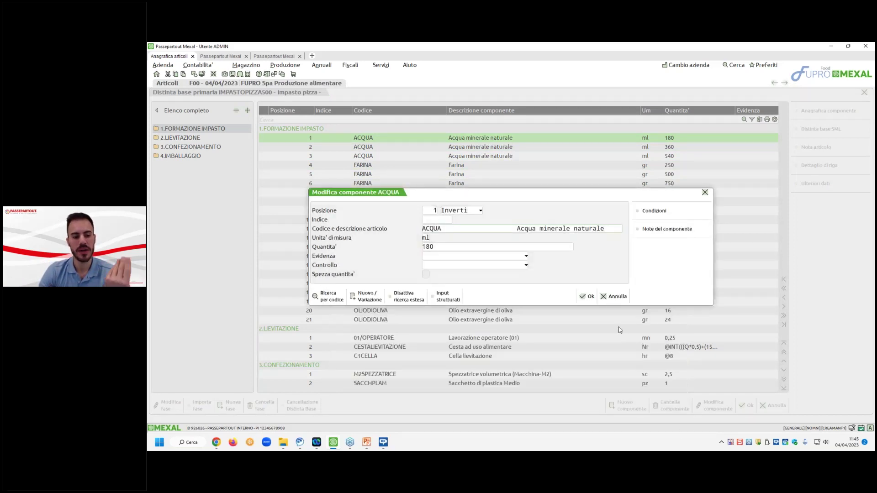
{"action": "left_click", "coordinate": [584, 300]}
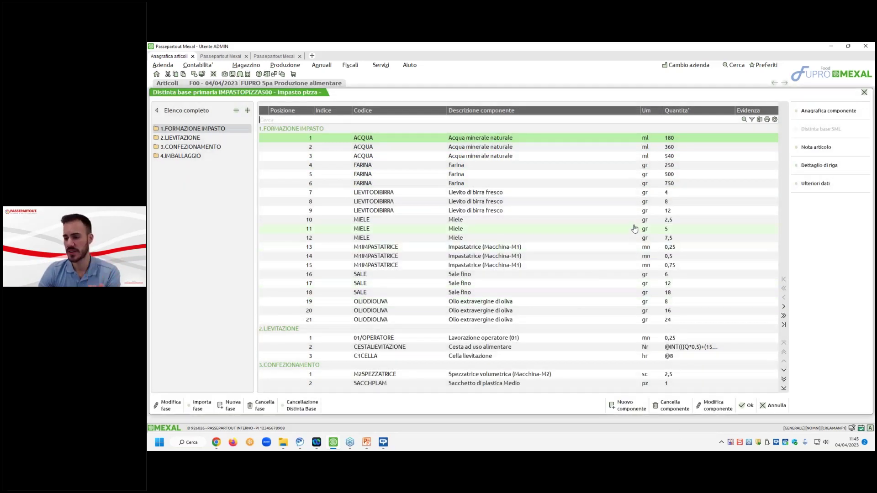
{"action": "left_click", "coordinate": [748, 406]}
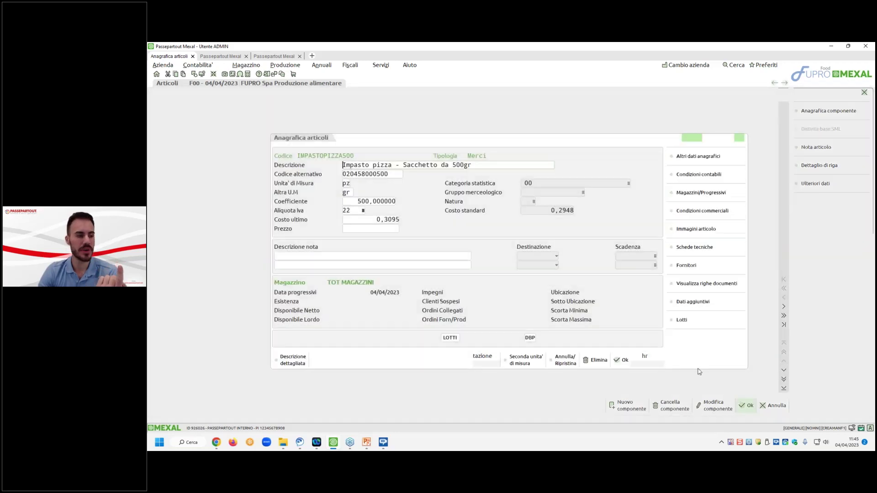
{"action": "left_click", "coordinate": [625, 361]}
Review the phases in IMPASTOPIZZA1000's bill of materials, then confirm and close it and clear the article search
{"action": "double_click", "coordinate": [359, 120]}
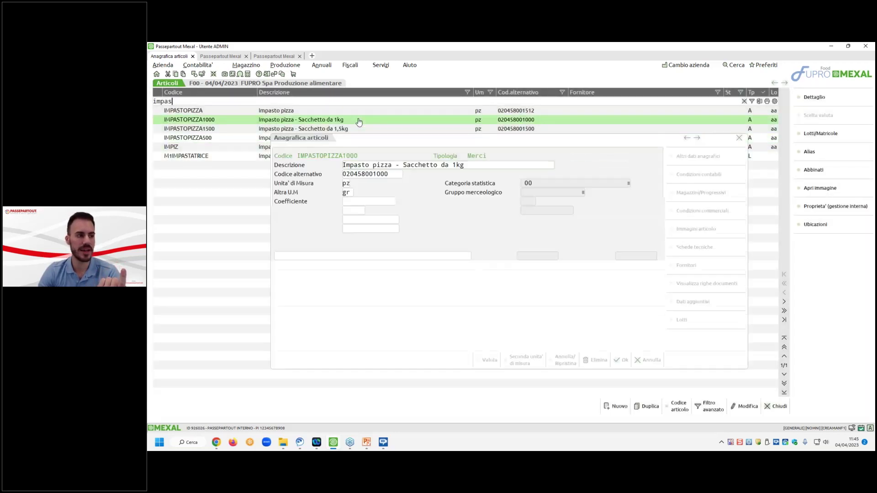
{"action": "left_click", "coordinate": [530, 338]}
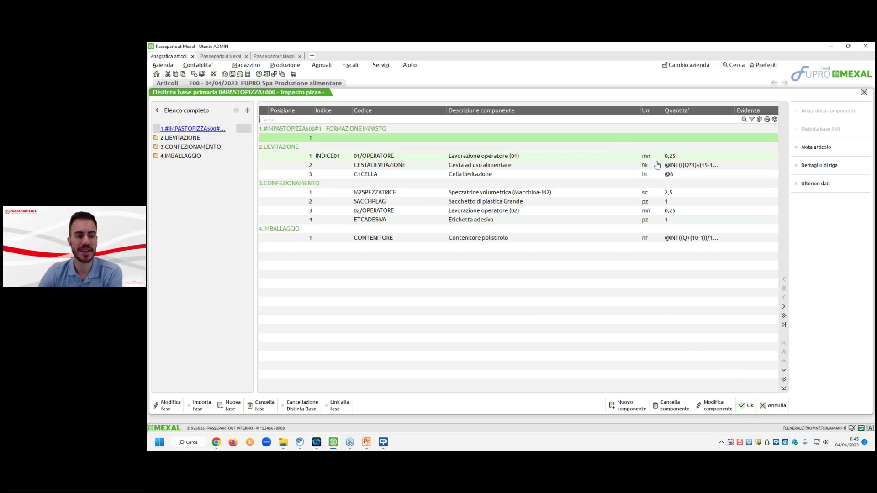
{"action": "left_click", "coordinate": [749, 407]}
{"action": "left_click", "coordinate": [618, 355]}
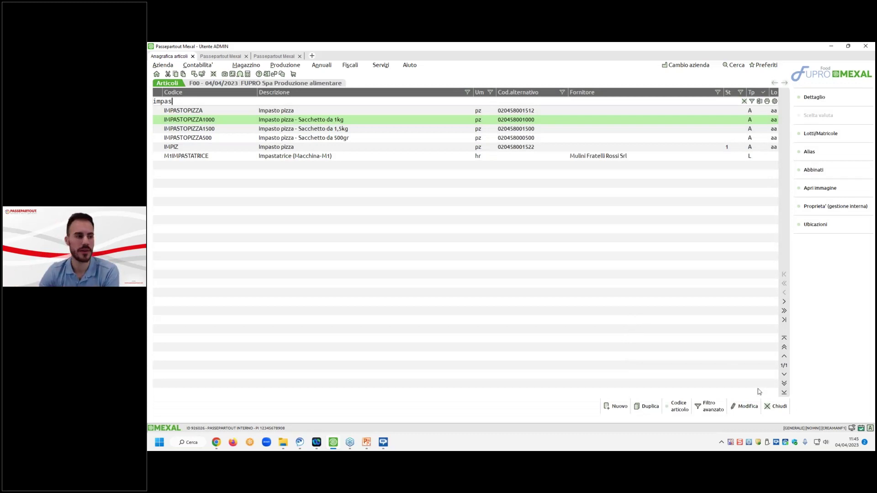
{"action": "key", "text": "Escape"}
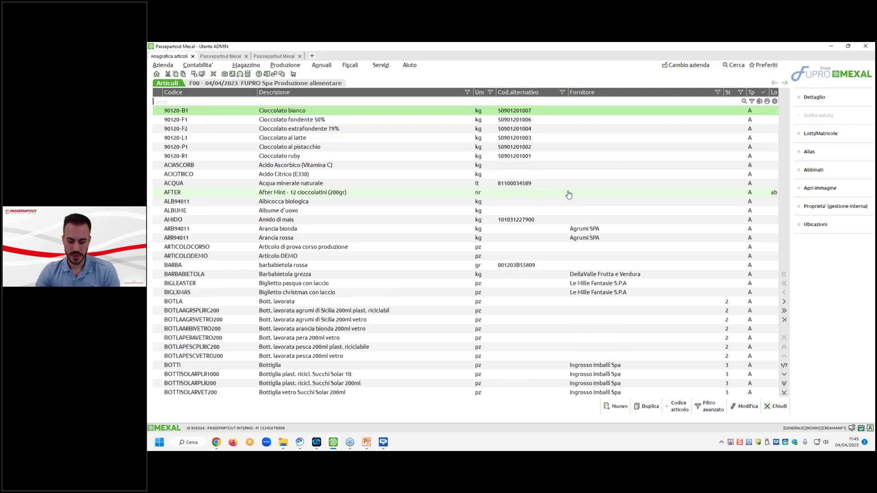
Switch to the PowerPoint presentation and review slides 24 and 25 on the accepted component conditions and size condition
{"action": "left_click", "coordinate": [365, 443]}
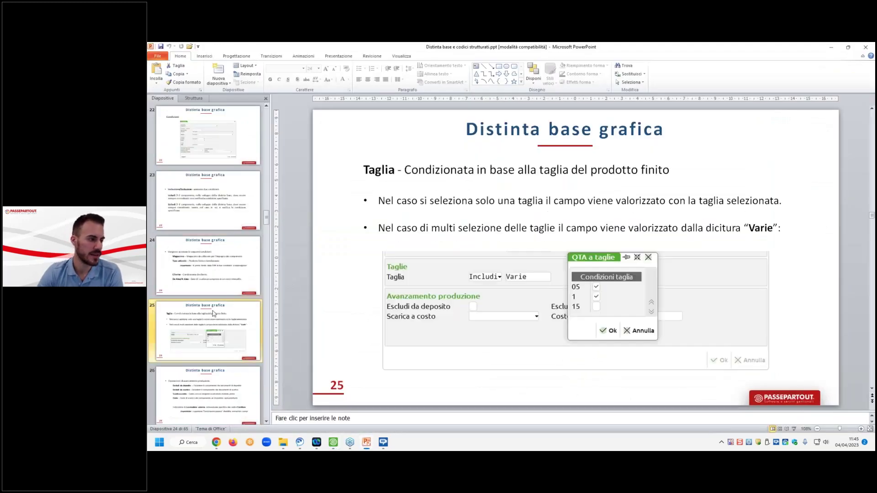
{"action": "left_click", "coordinate": [221, 333]}
{"action": "left_click", "coordinate": [216, 276]}
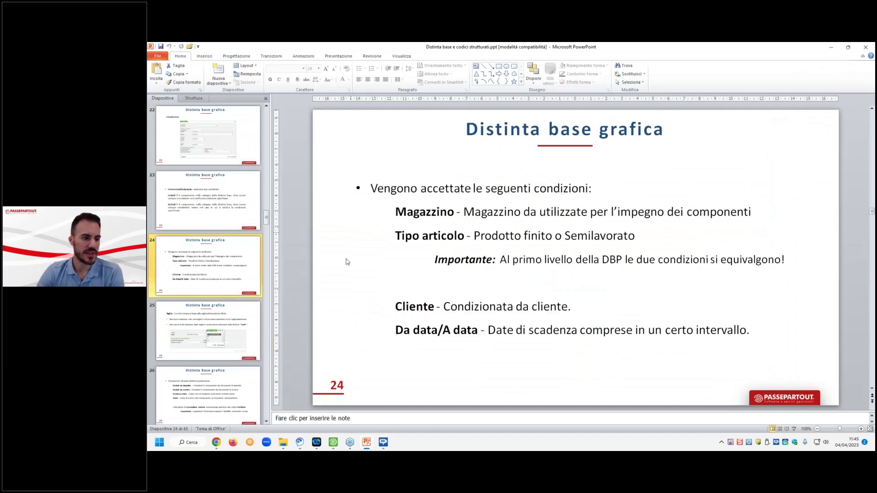
{"action": "scroll", "coordinate": [380, 292], "scroll_direction": "down", "scroll_amount": 1}
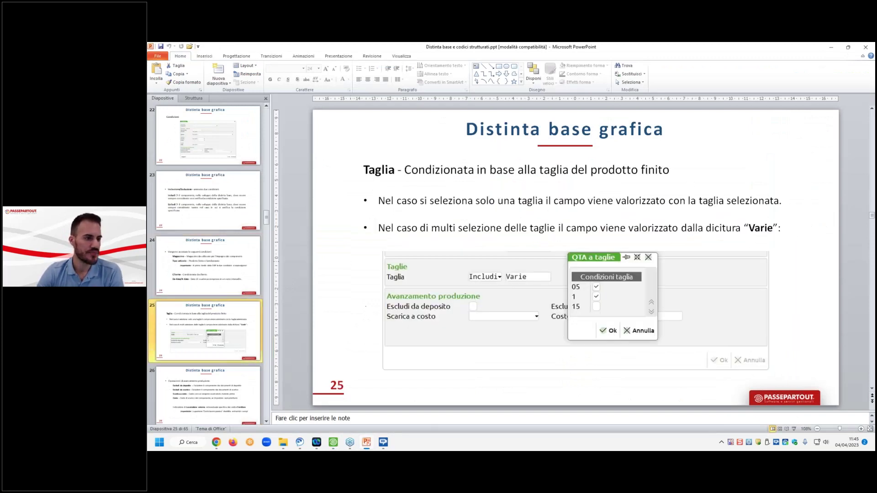
{"action": "scroll", "coordinate": [586, 269], "scroll_direction": "up", "scroll_amount": 1}
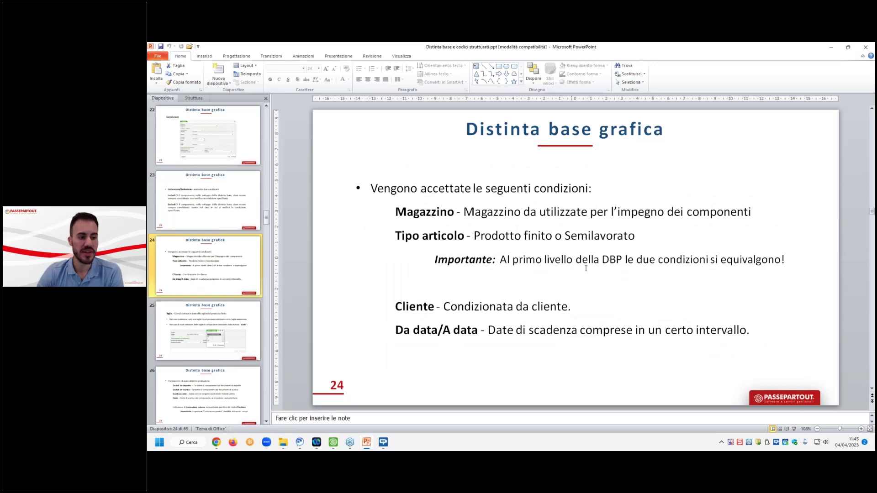
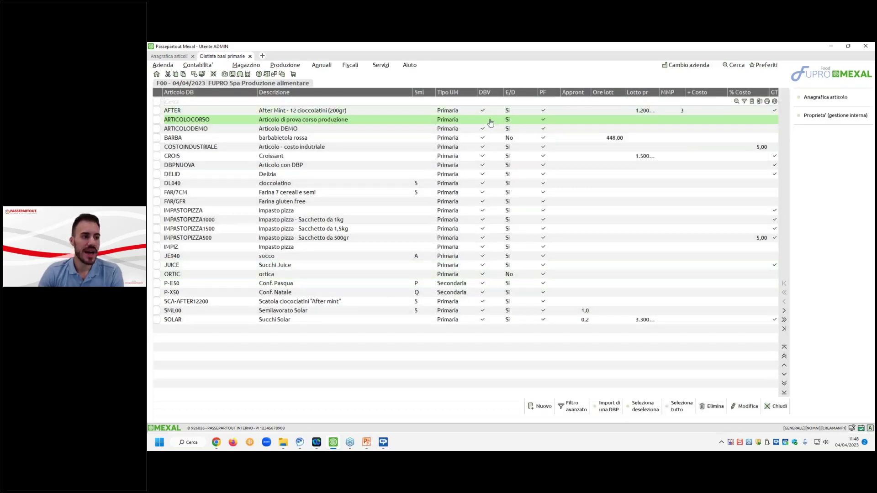
Add a component with only the index INDICE at position 2 of ARTICOLOCORSO's primary bill of materials and confirm the bill
{"action": "double_click", "coordinate": [492, 121]}
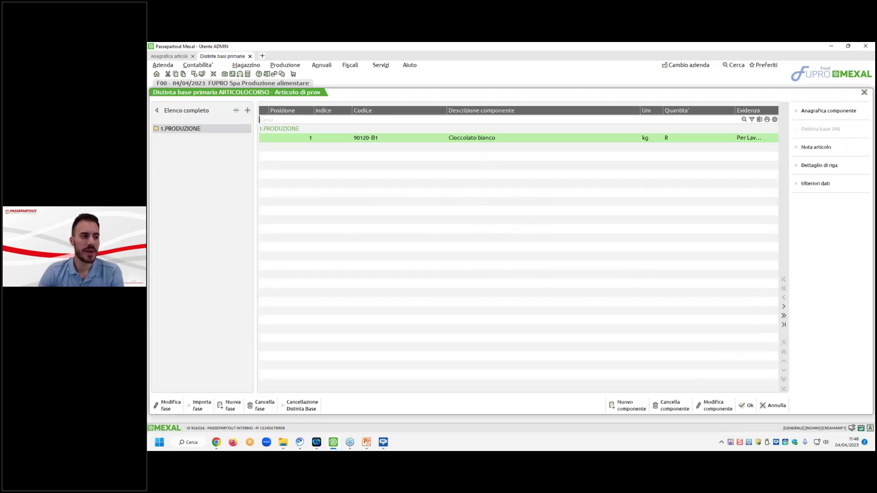
{"action": "left_click", "coordinate": [629, 408]}
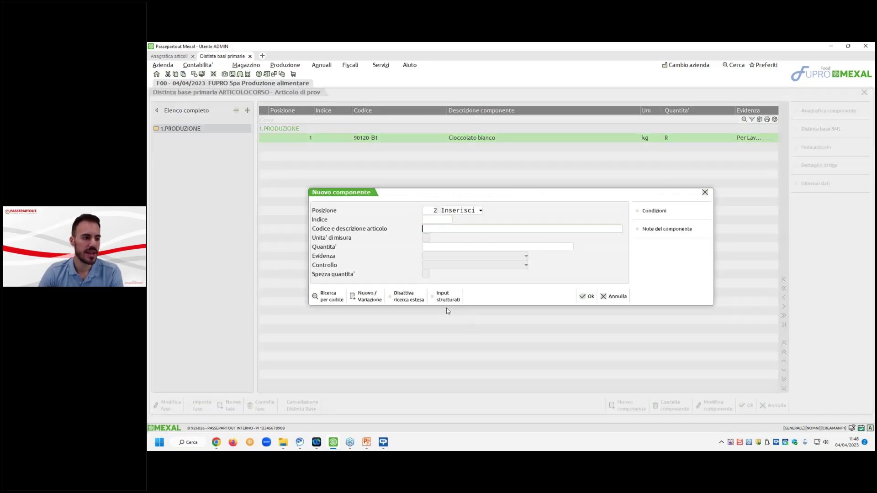
{"action": "key", "text": "shift+Tab"}
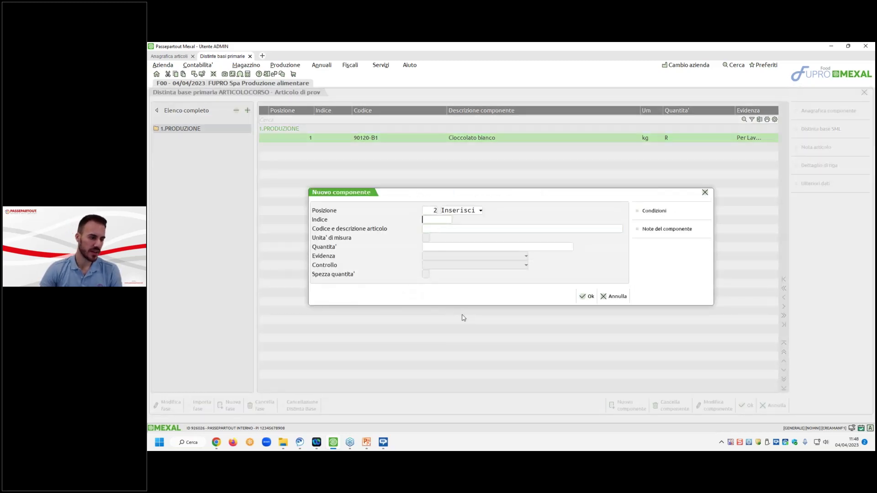
{"action": "type", "text": "INDICE"}
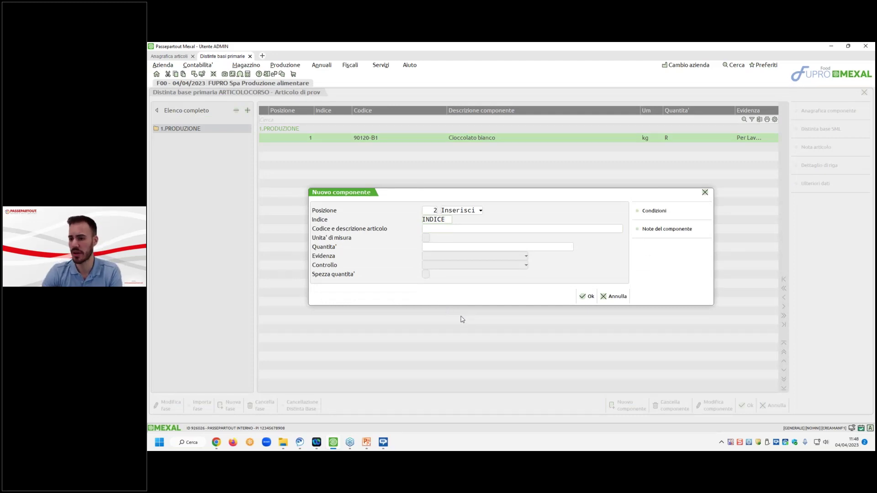
{"action": "left_click", "coordinate": [586, 298]}
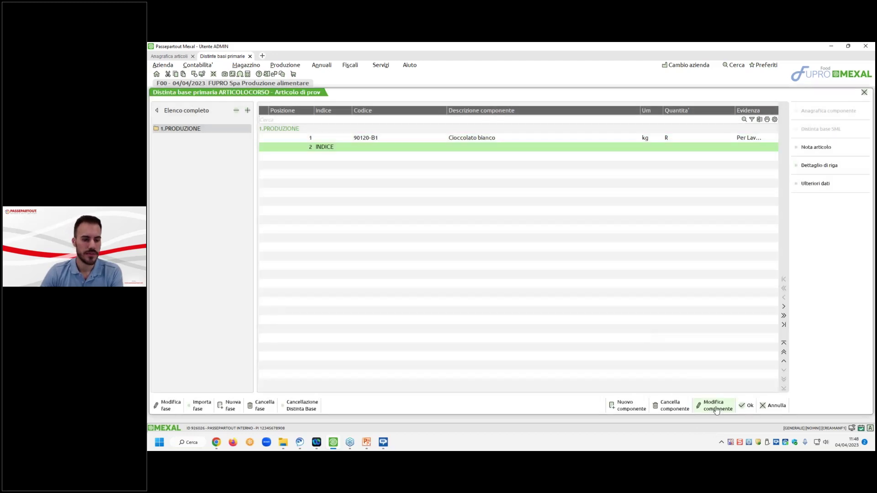
{"action": "left_click", "coordinate": [747, 406]}
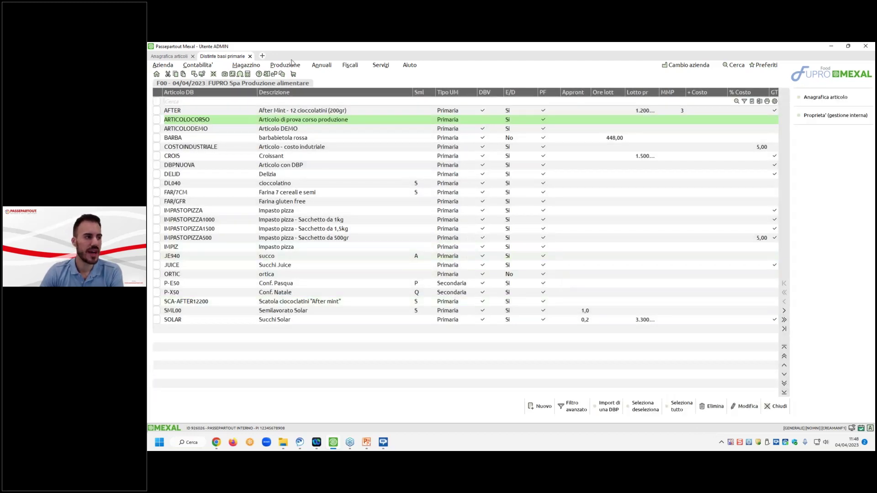
Open the customer variation bills of materials, view the entry form for a new customer bill and cancel it
{"action": "left_click", "coordinate": [288, 66]}
{"action": "mouse_move", "coordinate": [322, 85]}
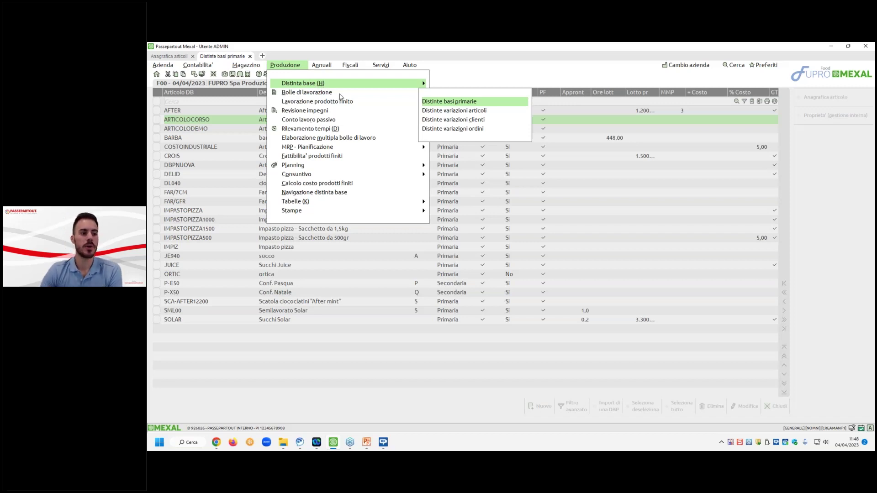
{"action": "left_click", "coordinate": [480, 121]}
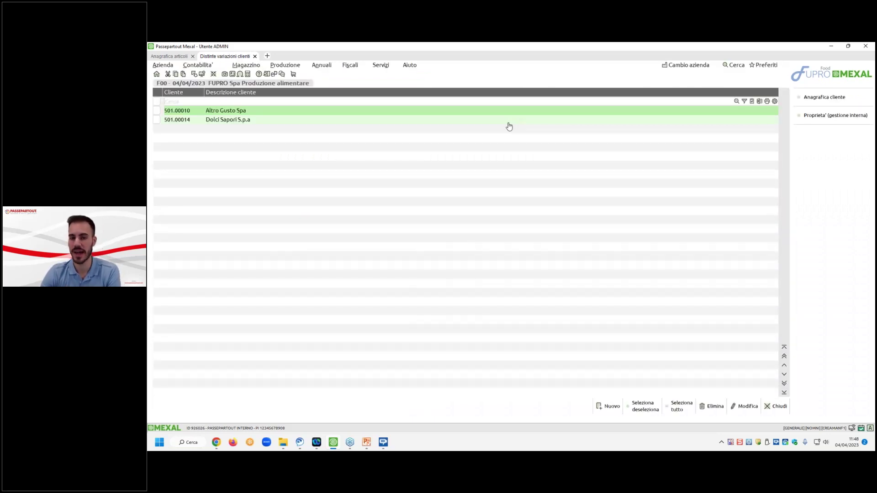
{"action": "left_click", "coordinate": [610, 408]}
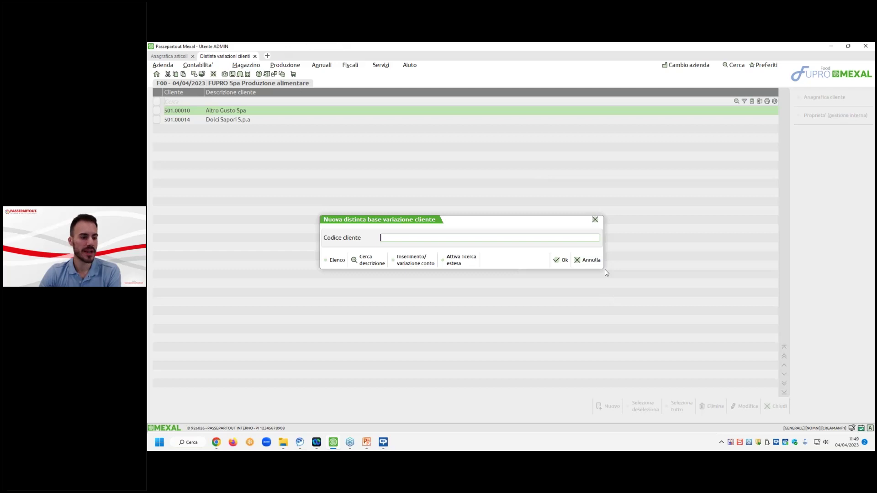
{"action": "left_click", "coordinate": [587, 260]}
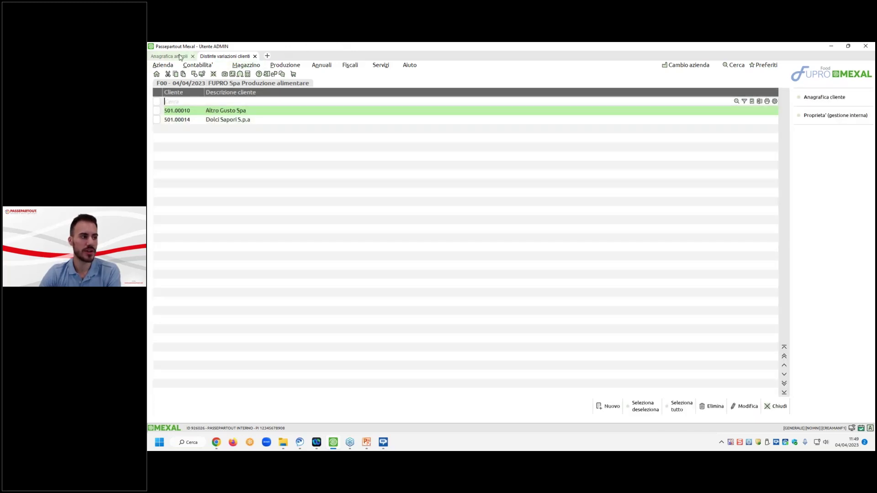
From Autogril Ferraresi's warehouse document conditions in a new work tab, open its variation bill of materials and give the new component the index INDICE
{"action": "left_click", "coordinate": [267, 55]}
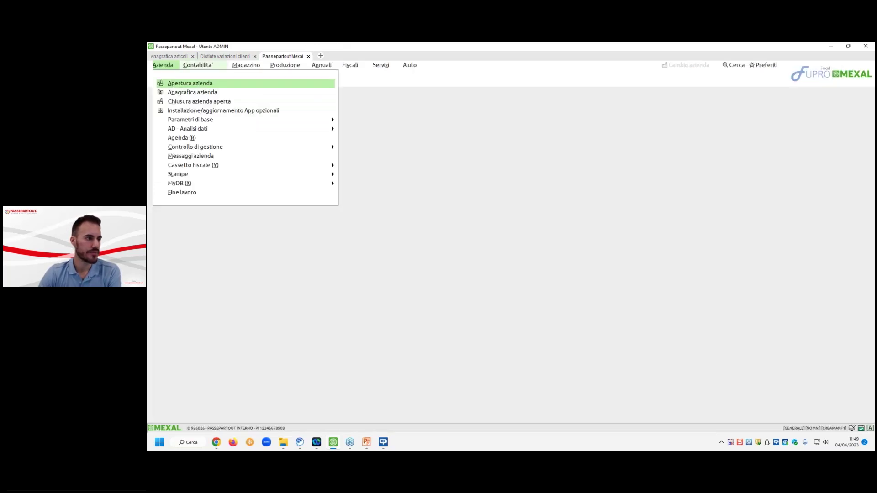
{"action": "left_click", "coordinate": [205, 65]}
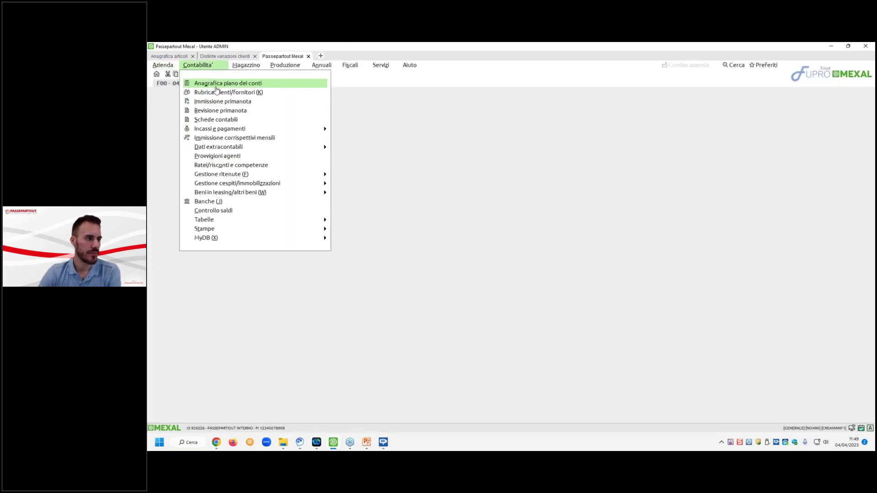
{"action": "left_click", "coordinate": [217, 93]}
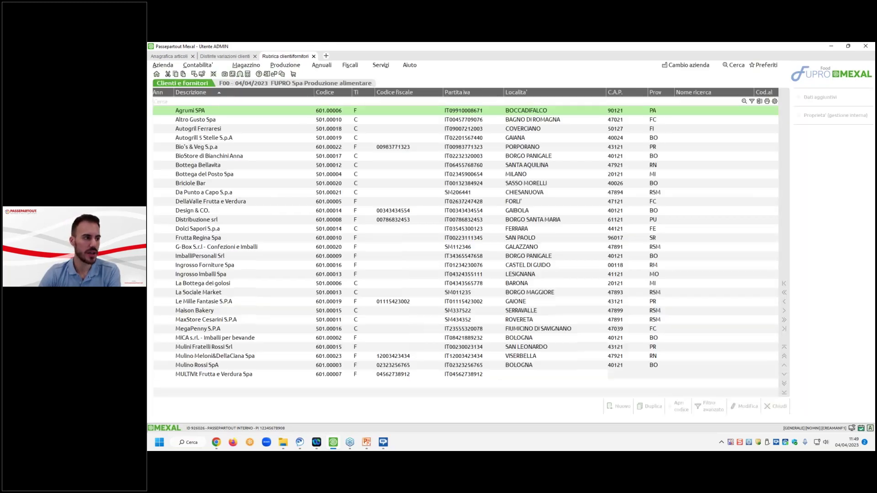
{"action": "double_click", "coordinate": [235, 131]}
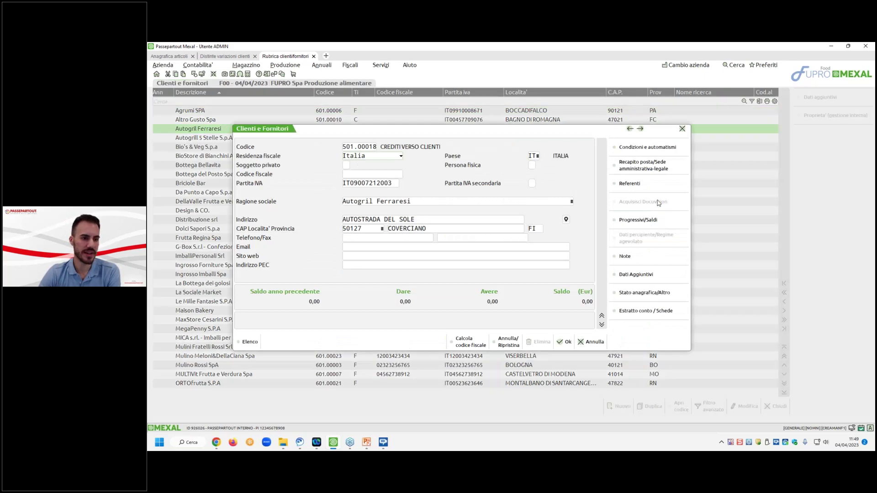
{"action": "left_click", "coordinate": [647, 148]}
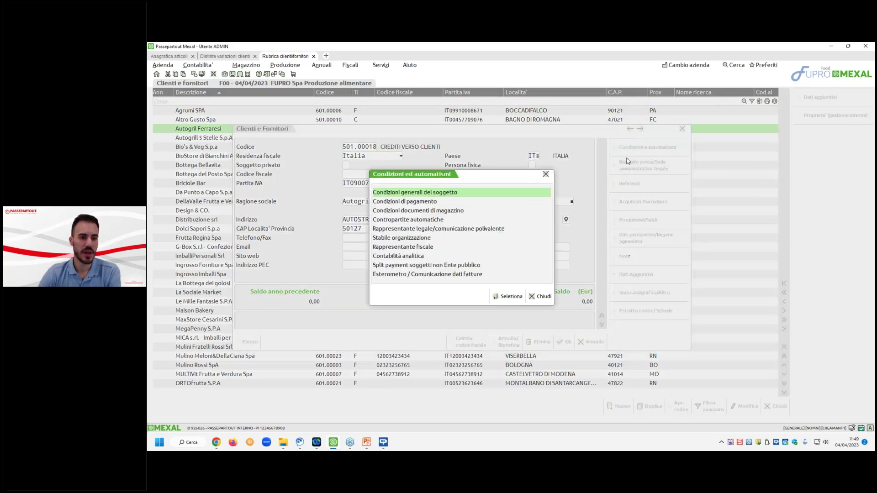
{"action": "double_click", "coordinate": [439, 212]}
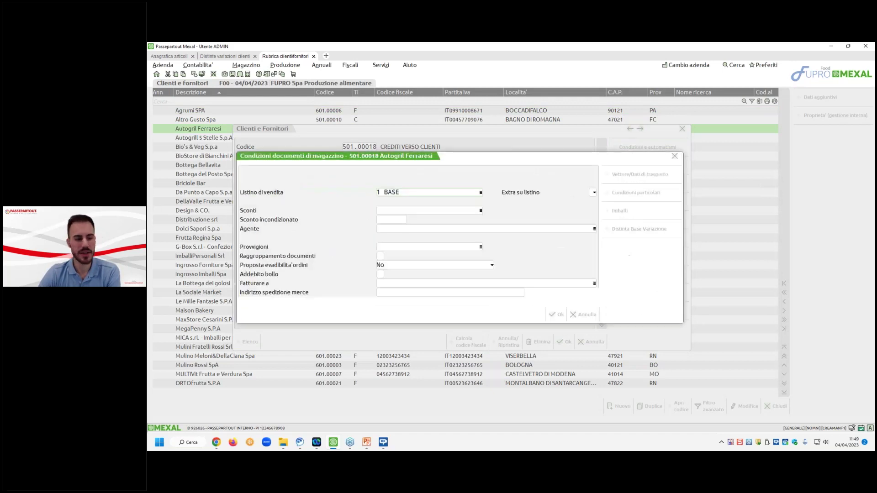
{"action": "left_click", "coordinate": [645, 235]}
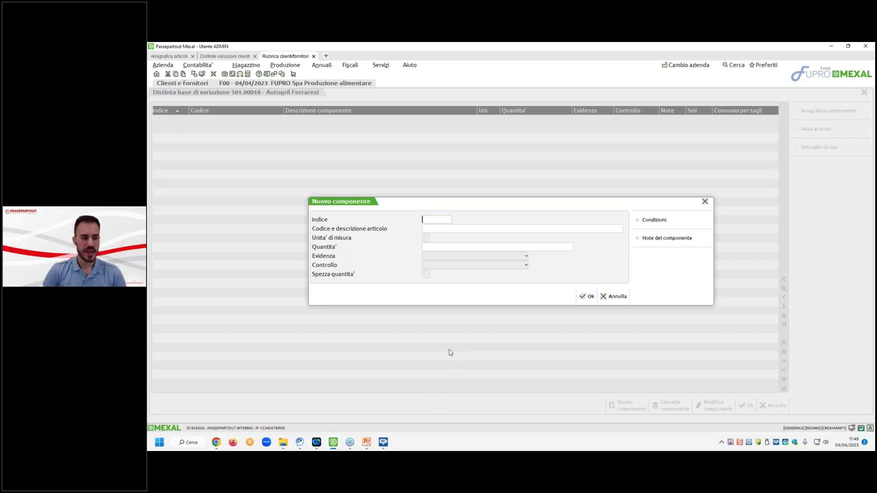
{"action": "type", "text": "INDICE"}
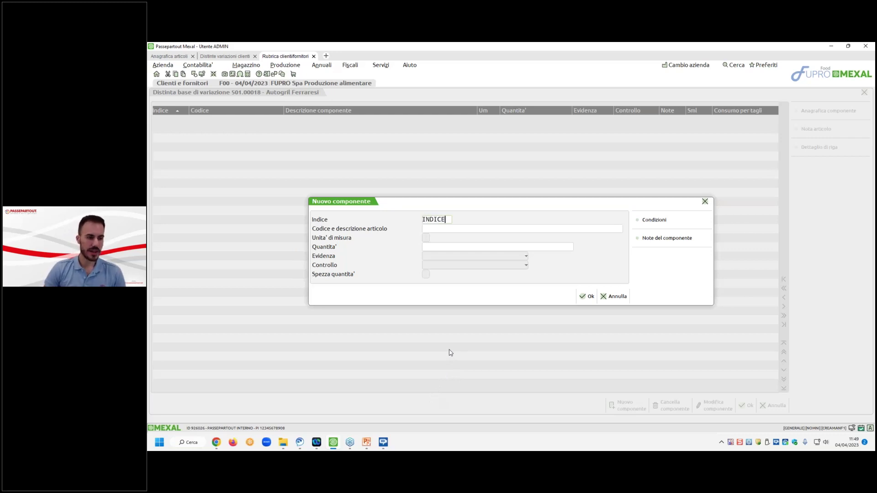
{"action": "key", "text": "Return"}
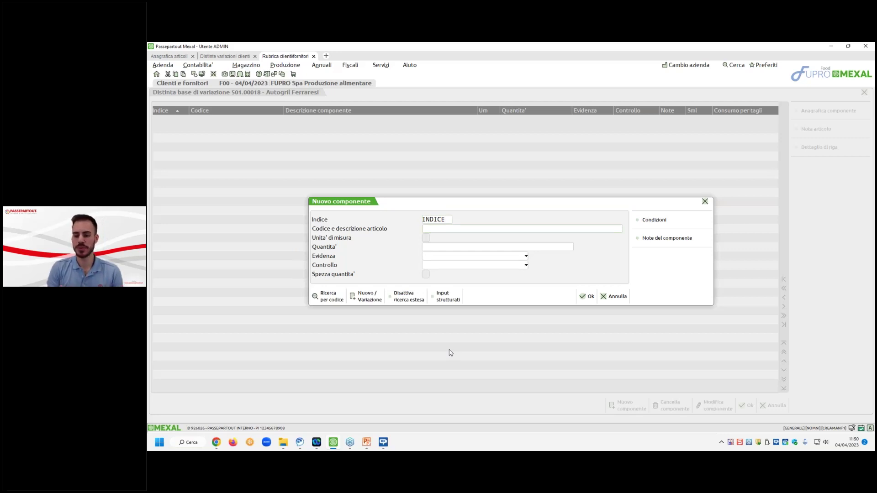
{"action": "type", "text": "c"}
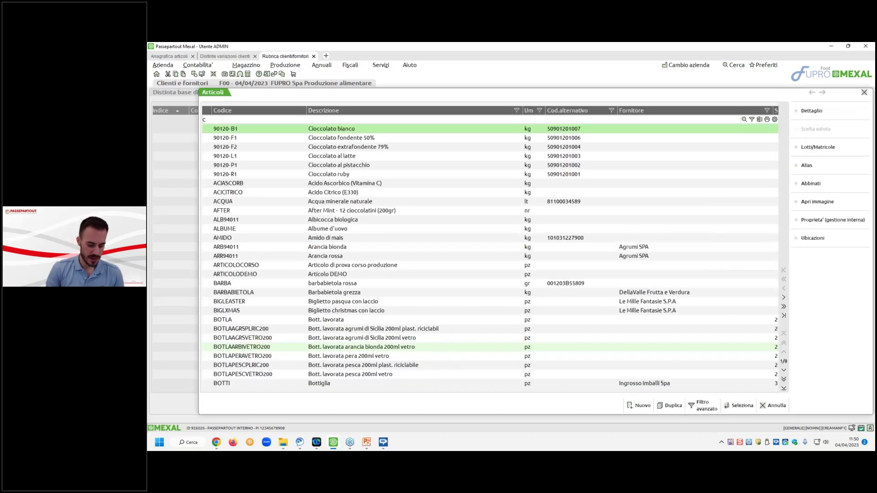
{"action": "type", "text": "omp"}
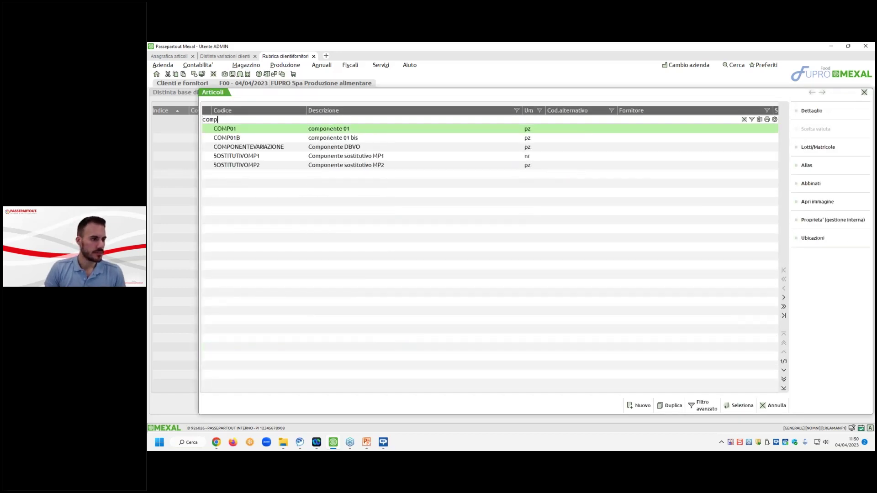
{"action": "key", "text": "BackSpace"}
{"action": "key", "text": "BackSpace"}
{"action": "key", "text": "BackSpace"}
{"action": "key", "text": "BackSpace"}
Search the articles for "scatol", assign SCA-NEUTRA to the variation component and set its quantity to 1
{"action": "type", "text": "s"}
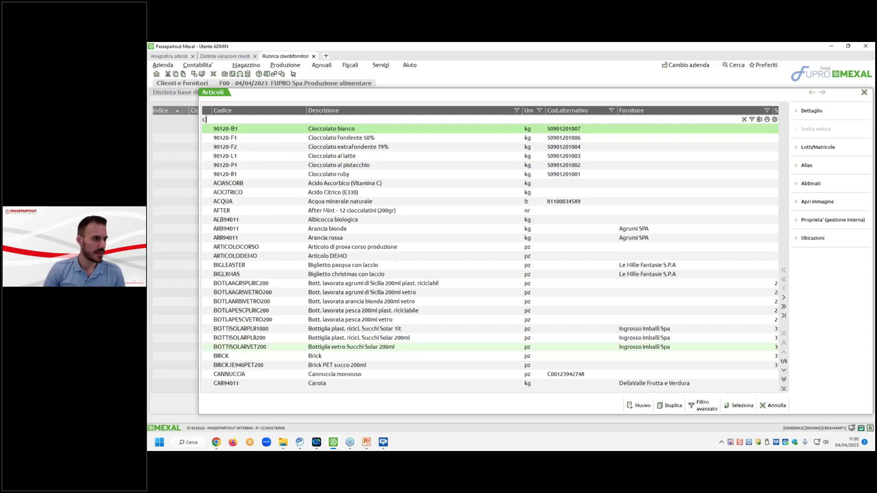
{"action": "type", "text": "catol"}
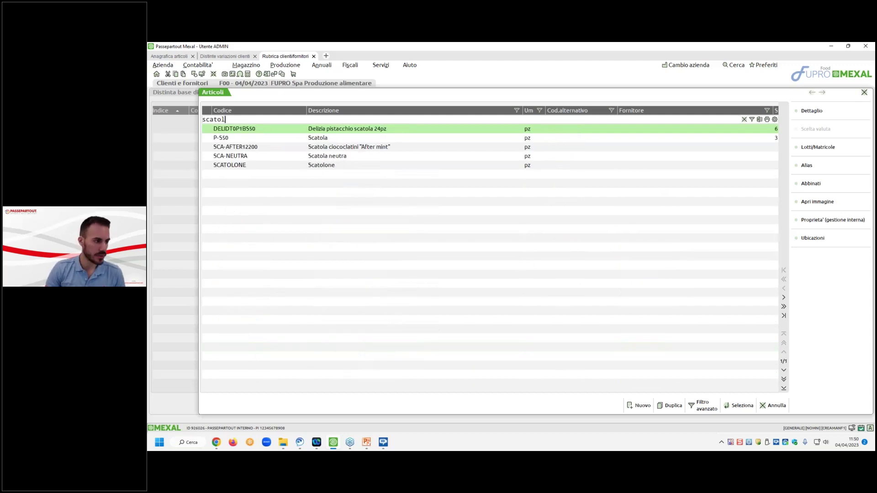
{"action": "key", "text": "Down"}
{"action": "key", "text": "Down"}
{"action": "key", "text": "Down"}
{"action": "key", "text": "Return"}
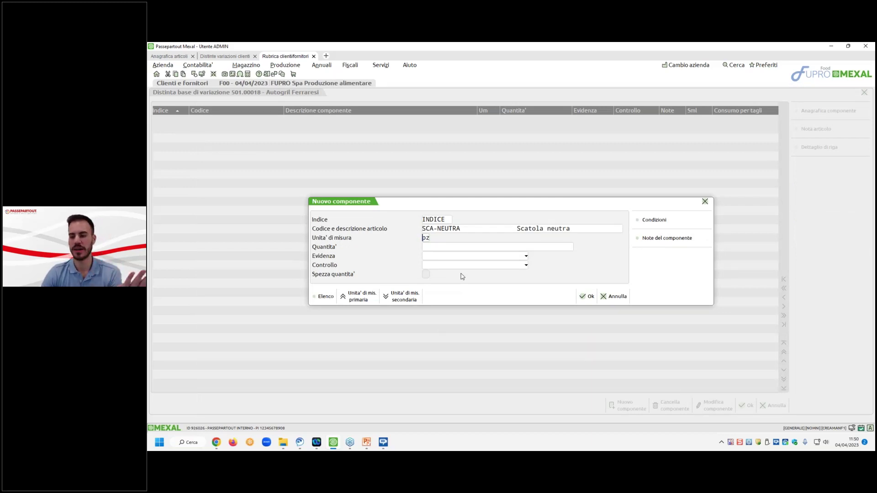
{"action": "left_click", "coordinate": [438, 249]}
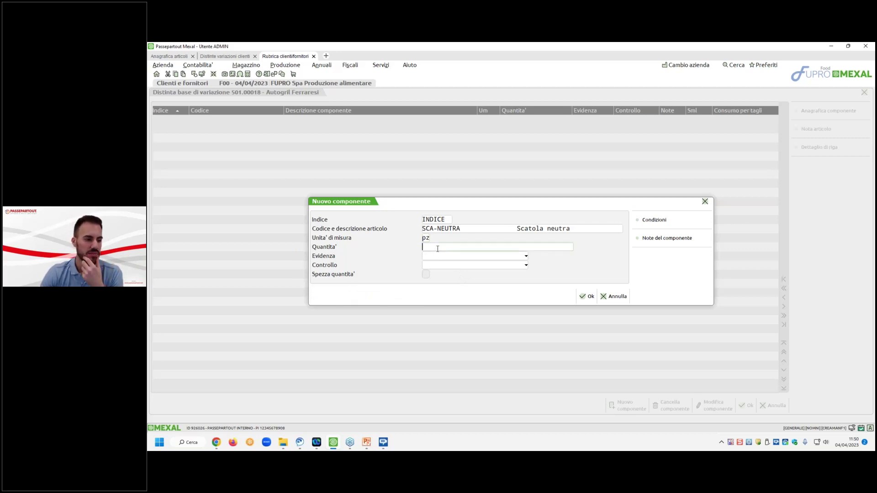
{"action": "type", "text": "1"}
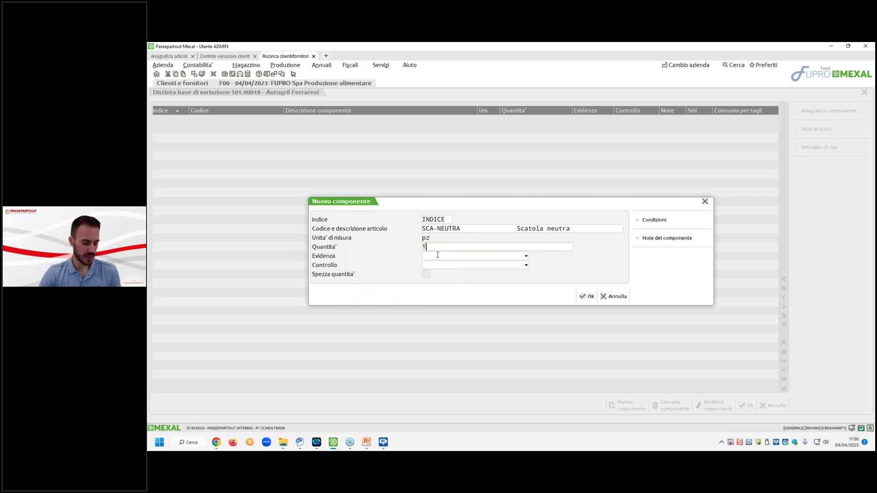
Confirm the variation component, then close the customer's variation bill of materials and the warehouse document conditions
{"action": "key", "text": "F10"}
{"action": "left_click", "coordinate": [615, 297]}
{"action": "left_click", "coordinate": [771, 406]}
{"action": "left_click", "coordinate": [557, 314]}
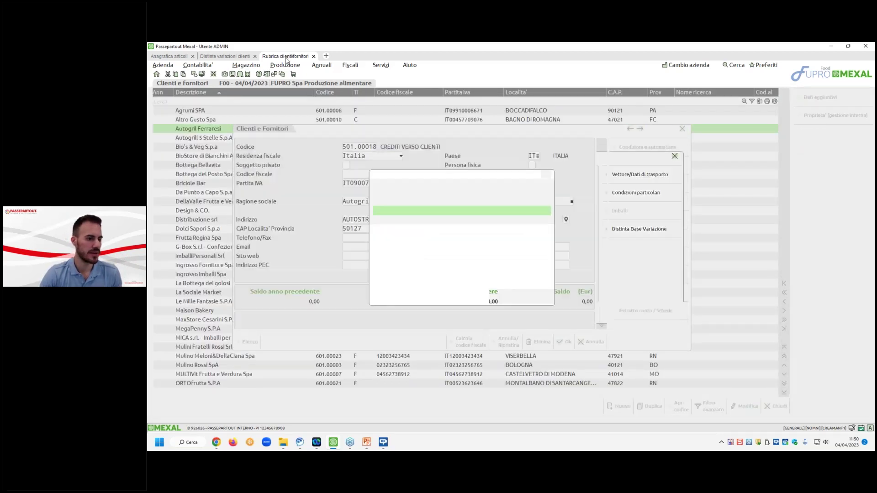
Return to the article list, search for "articolo" and open ARTICOLOCORSO's primary bill of materials
{"action": "left_click", "coordinate": [225, 56]}
{"action": "left_click", "coordinate": [185, 57]}
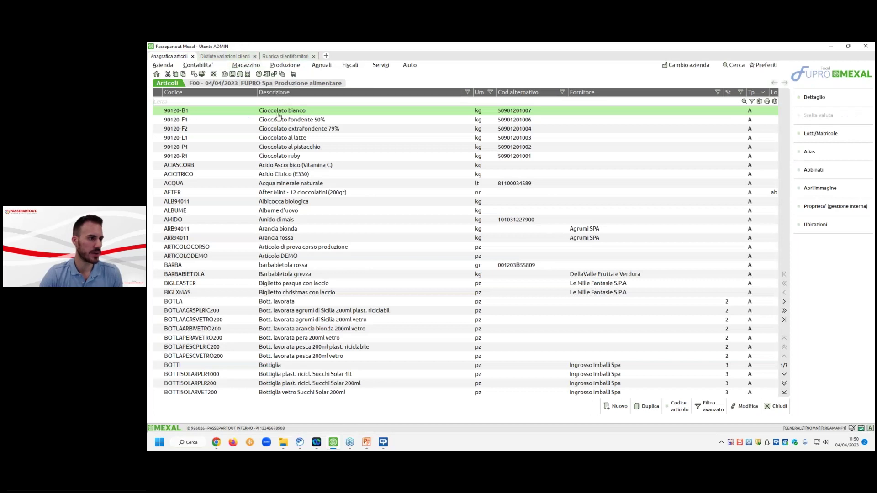
{"action": "type", "text": "articolo"}
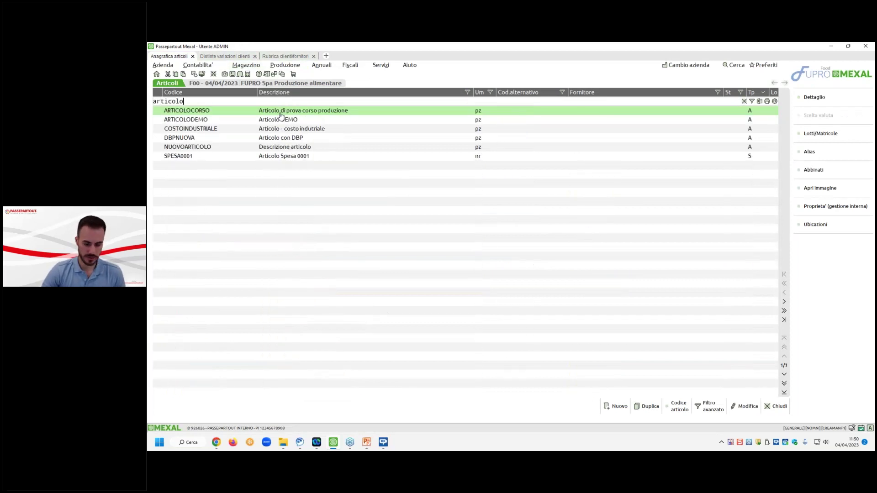
{"action": "key", "text": "Return"}
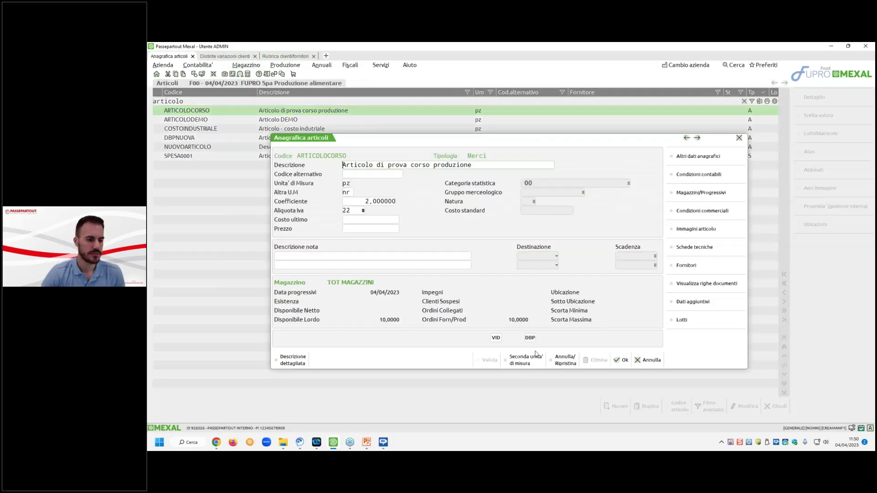
{"action": "left_click", "coordinate": [530, 337]}
Assign SCA-AFTER12200 with quantity 1 to the INDICE component of ARTICOLOCORSO's primary bill of materials, then save the bill and the article
{"action": "left_click", "coordinate": [456, 149]}
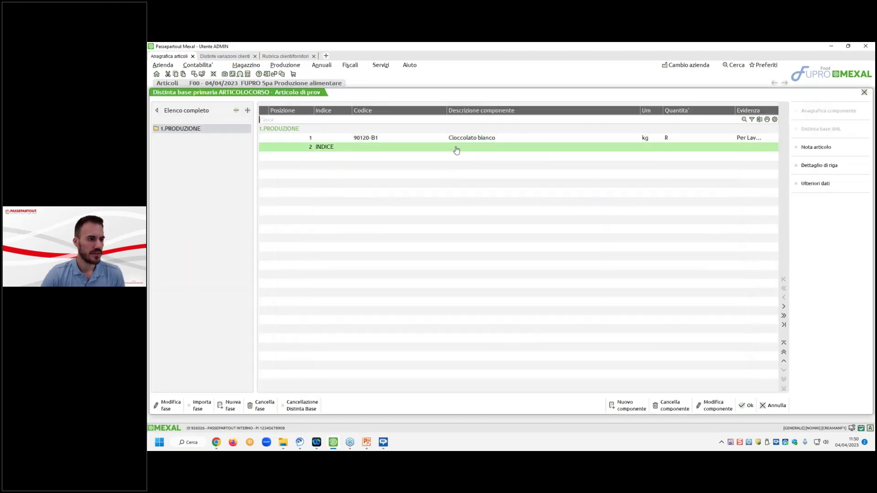
{"action": "double_click", "coordinate": [457, 149]}
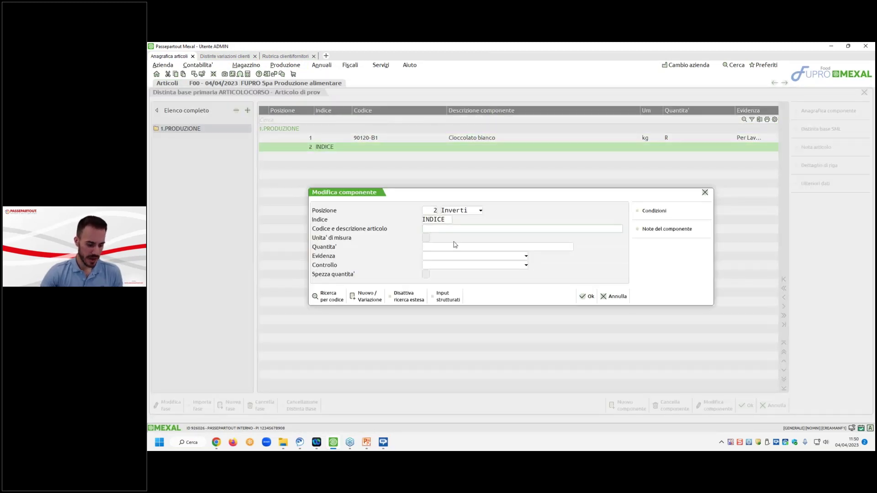
{"action": "key", "text": "F2"}
{"action": "type", "text": "scatola"}
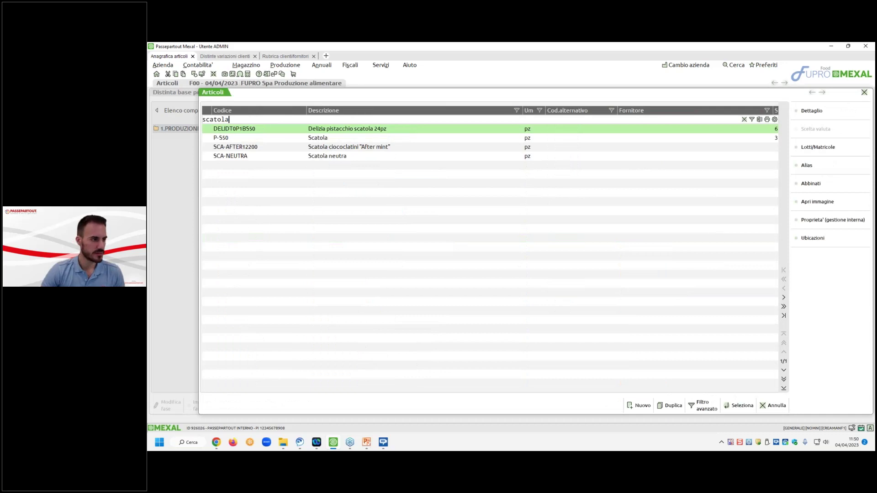
{"action": "key", "text": "Down"}
{"action": "key", "text": "Down"}
{"action": "key", "text": "Return"}
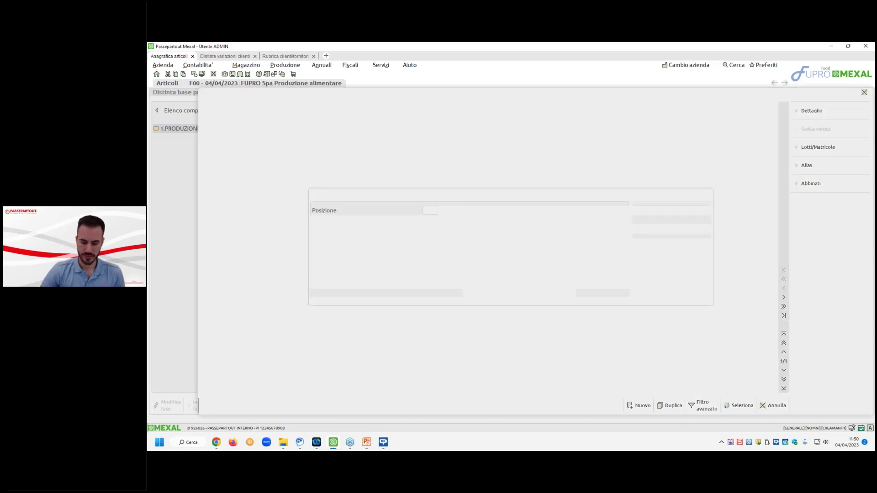
{"action": "type", "text": "1"}
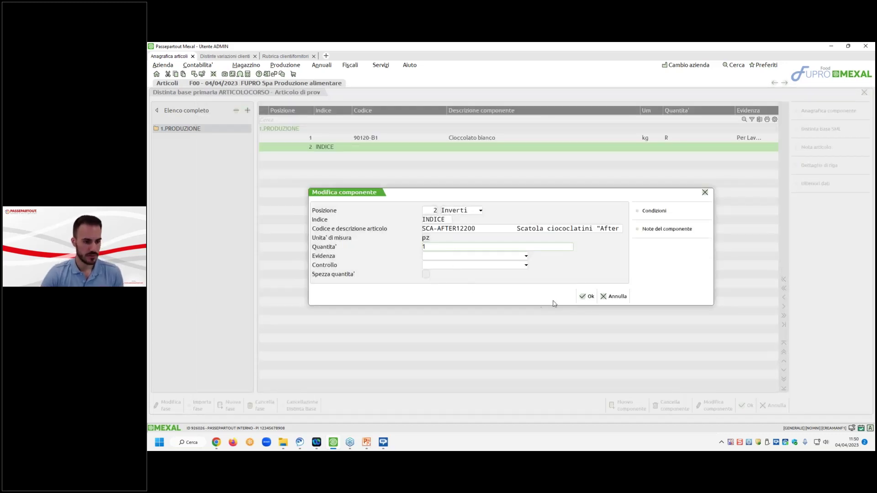
{"action": "left_click", "coordinate": [581, 298]}
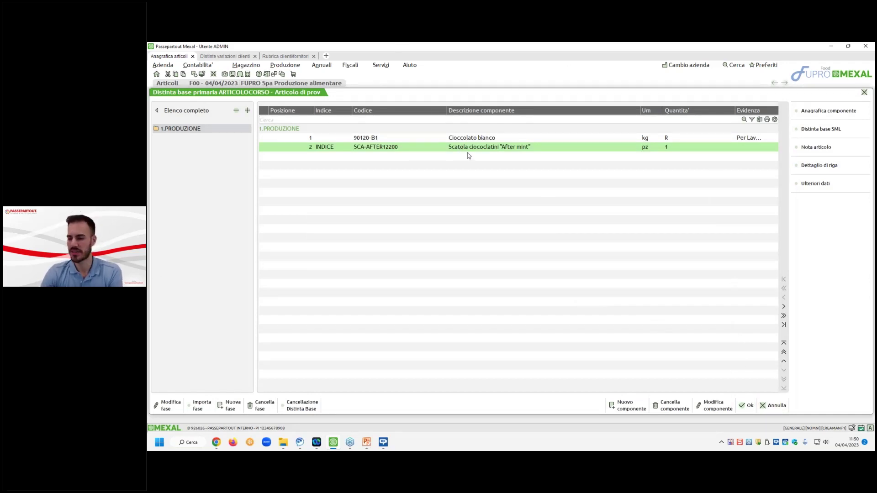
{"action": "left_click", "coordinate": [747, 405]}
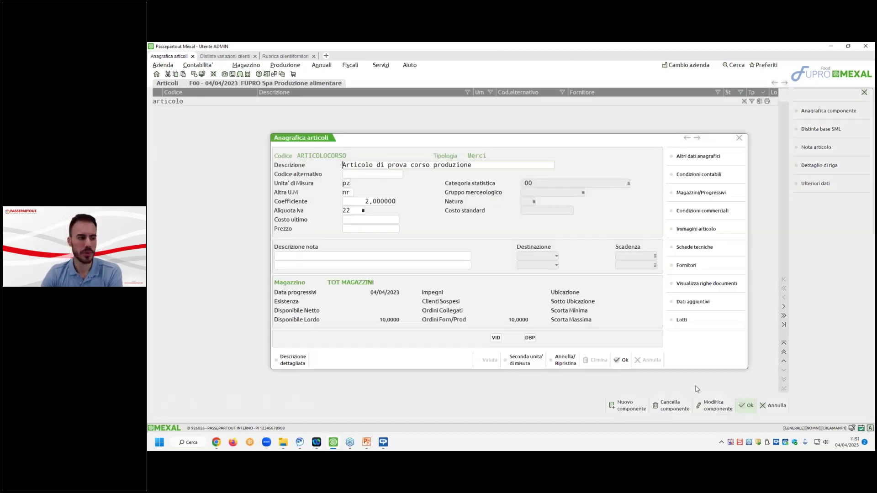
{"action": "left_click", "coordinate": [622, 360]}
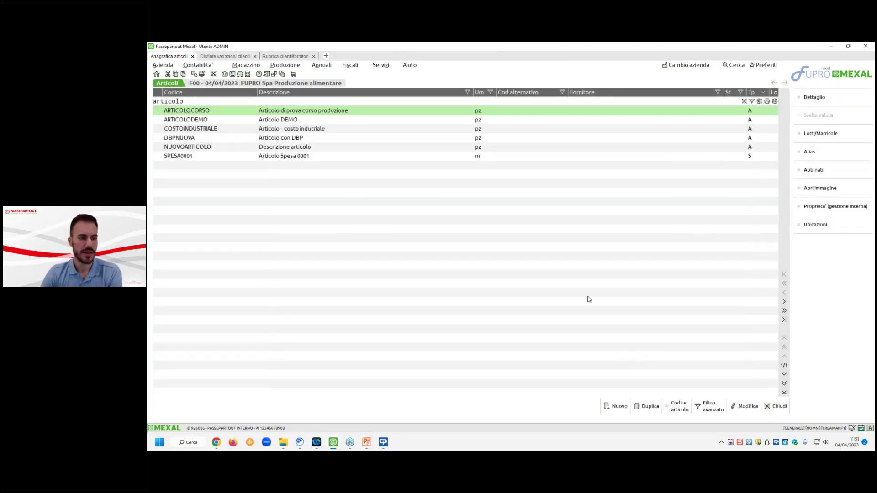
Reopen ARTICOLOCORSO's primary bill of materials and select the component with the index INDICE
{"action": "double_click", "coordinate": [275, 111]}
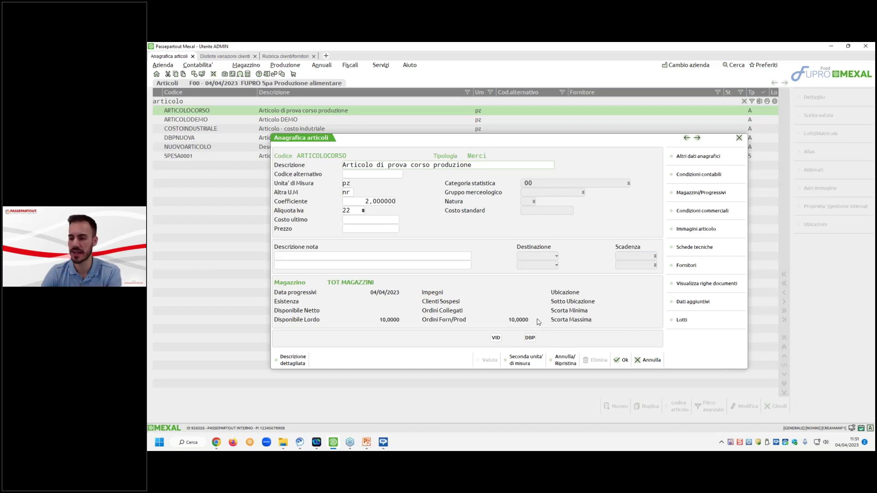
{"action": "left_click", "coordinate": [530, 337]}
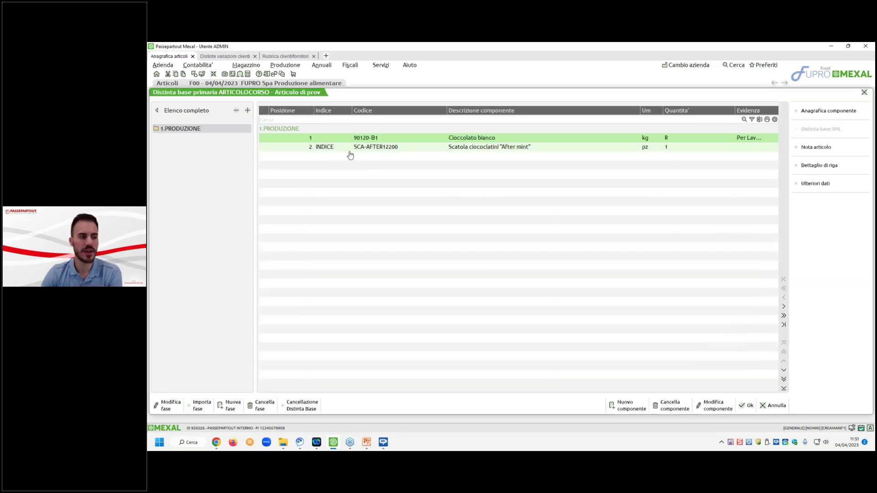
{"action": "left_click", "coordinate": [327, 149]}
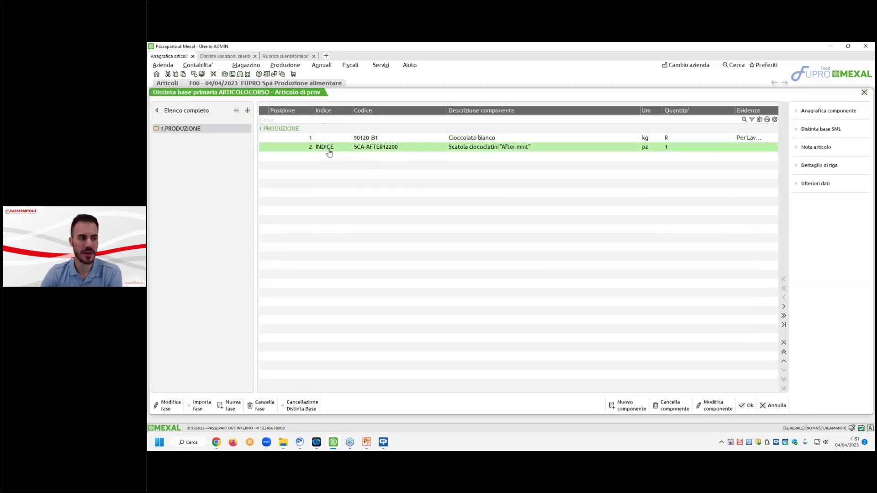
Switch to Autogril Ferraresi's record and open its variation bill of materials, closing the conditions windows
{"action": "left_click", "coordinate": [277, 56]}
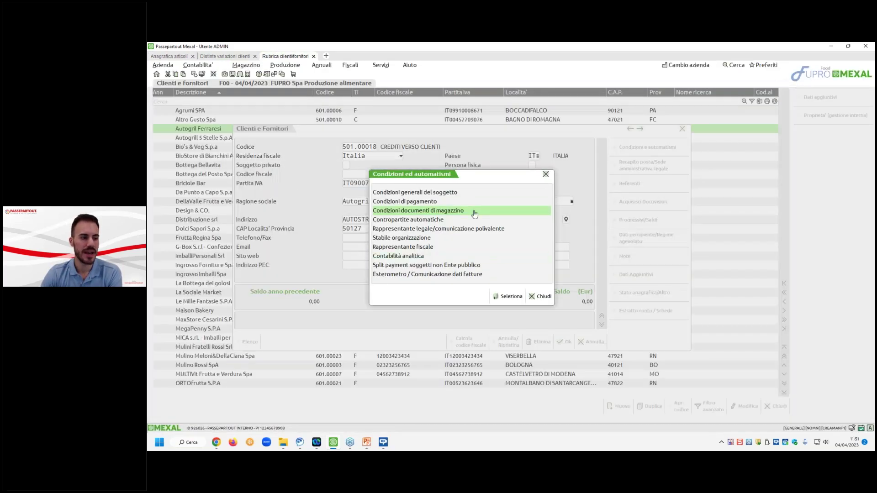
{"action": "left_click", "coordinate": [475, 212]}
{"action": "left_click", "coordinate": [584, 314]}
{"action": "left_click", "coordinate": [539, 296]}
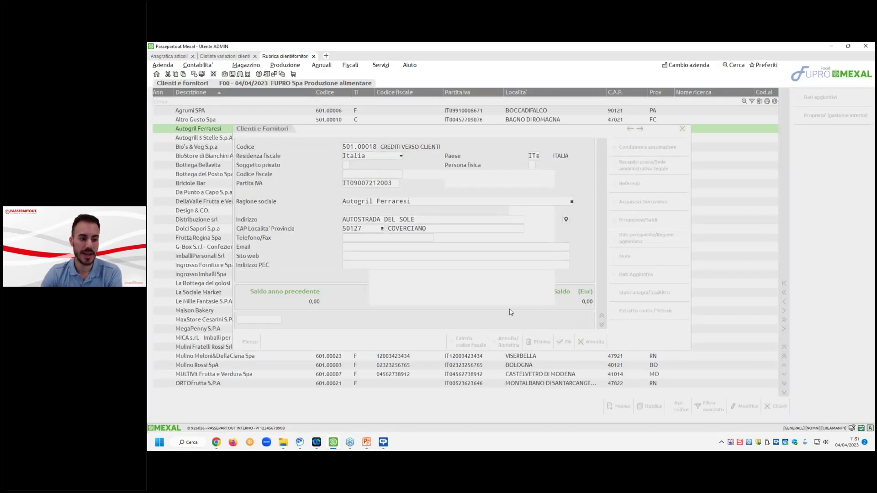
{"action": "left_click", "coordinate": [259, 319]}
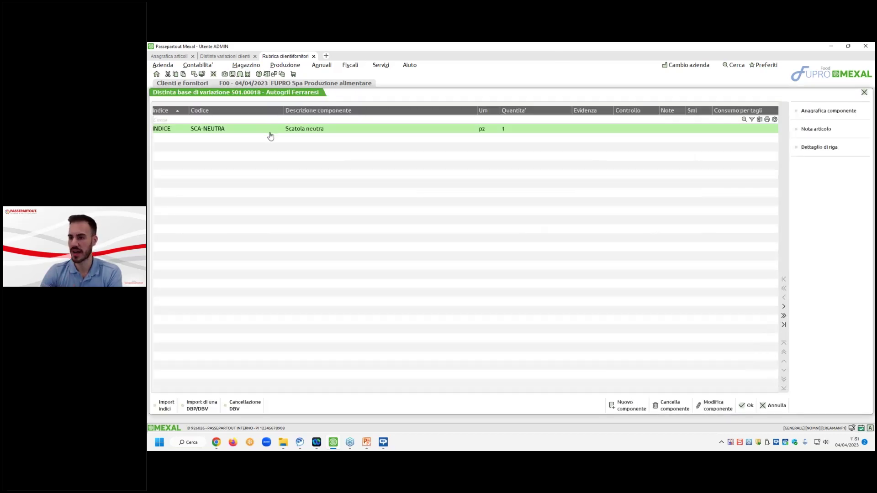
Change the index of the SCA-NEUTRA component in Autogril Ferraresi's variation bill of materials to INDICE01
{"action": "left_click", "coordinate": [227, 56]}
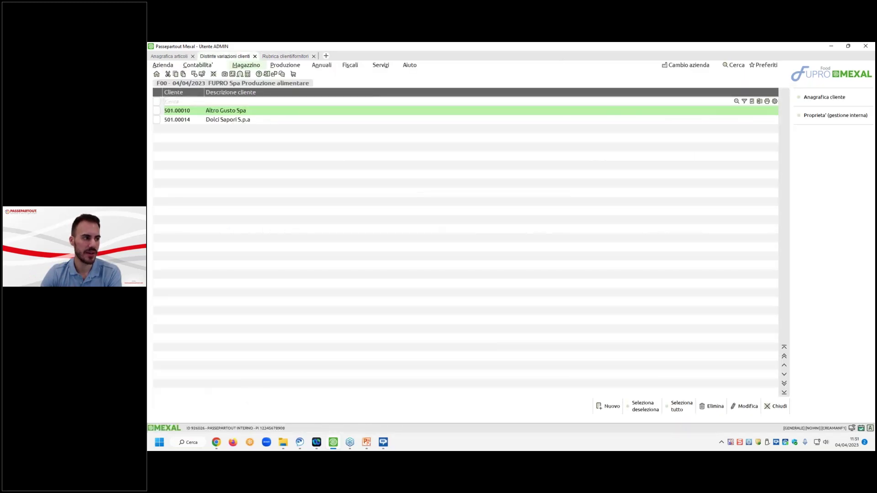
{"action": "left_click", "coordinate": [273, 56]}
{"action": "double_click", "coordinate": [254, 129]}
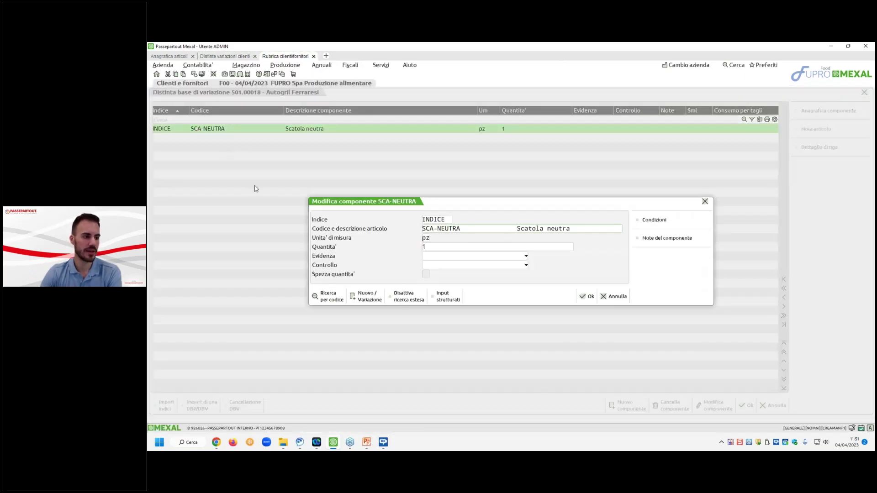
{"action": "left_click", "coordinate": [445, 221]}
{"action": "type", "text": "0"}
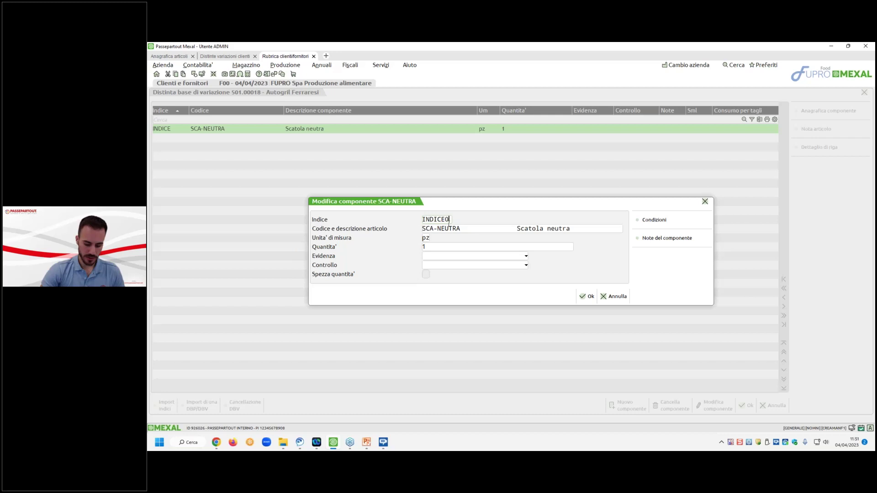
{"action": "type", "text": "1"}
{"action": "left_click", "coordinate": [587, 296]}
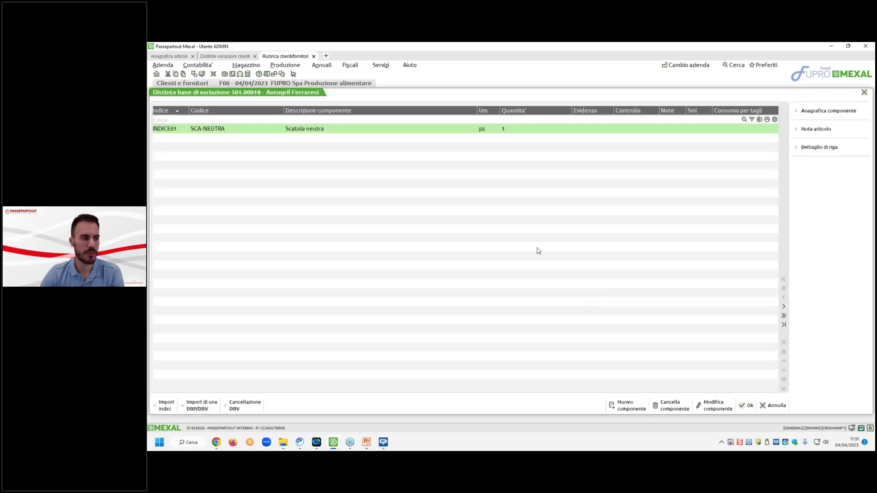
Set the index of SCA-AFTER12200 in ARTICOLOCORSO's primary bill of materials to INDICE01, then save the bill and the article
{"action": "left_click", "coordinate": [178, 57]}
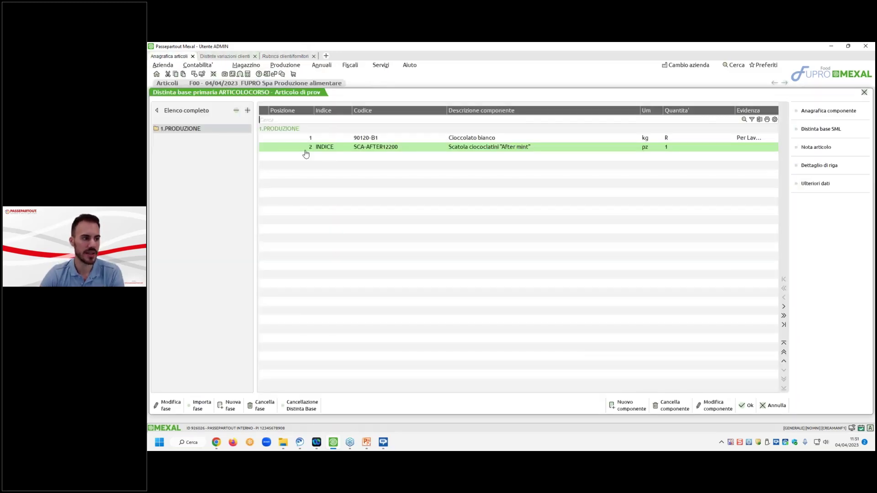
{"action": "double_click", "coordinate": [338, 152]}
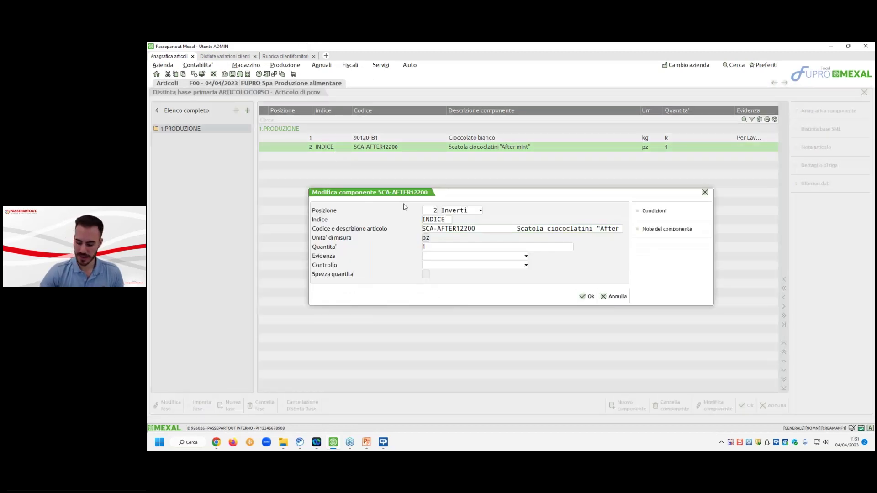
{"action": "type", "text": "01"}
{"action": "key", "text": "Return"}
{"action": "left_click", "coordinate": [589, 297]}
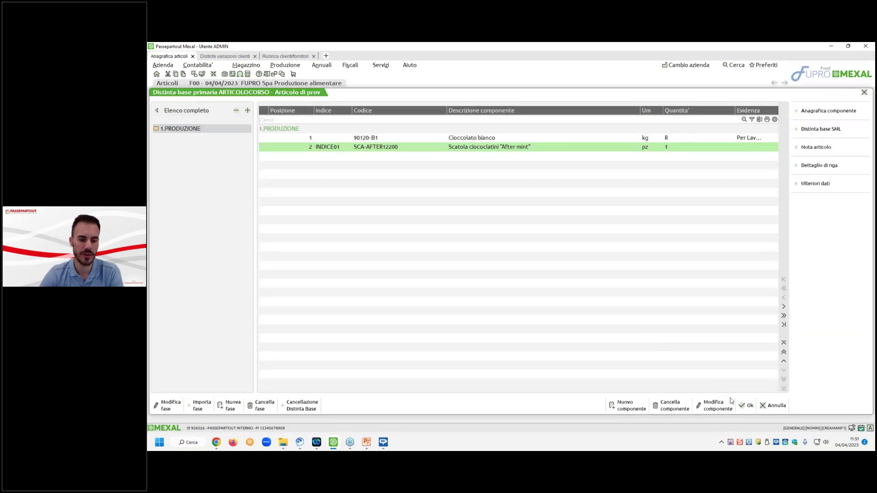
{"action": "left_click", "coordinate": [747, 406]}
{"action": "left_click", "coordinate": [624, 366]}
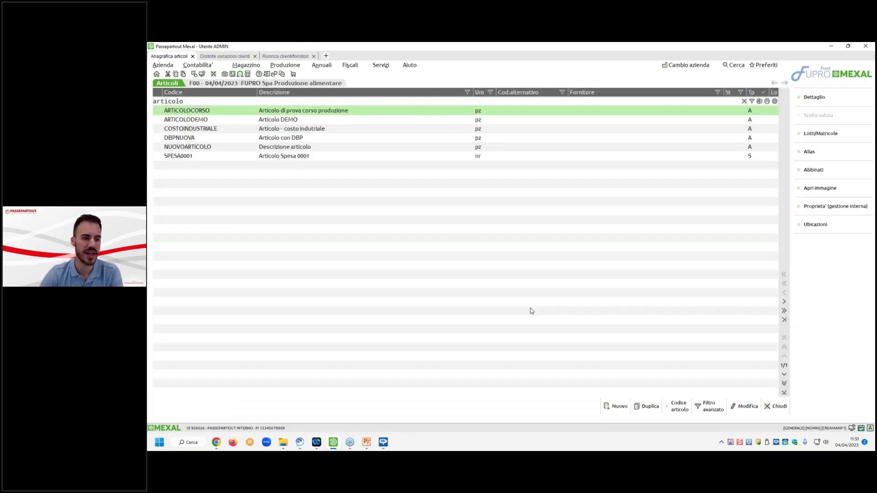
Import ARTICOLOCORSO's INDICE01 row, including component SCA-AFTER12200, into Autogril Ferraresi's variation bill of materials
{"action": "left_click", "coordinate": [298, 58]}
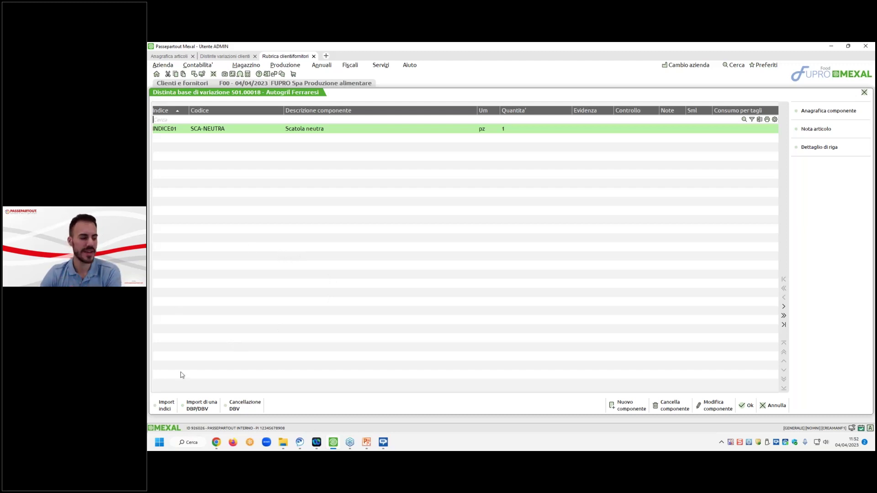
{"action": "left_click", "coordinate": [166, 405]}
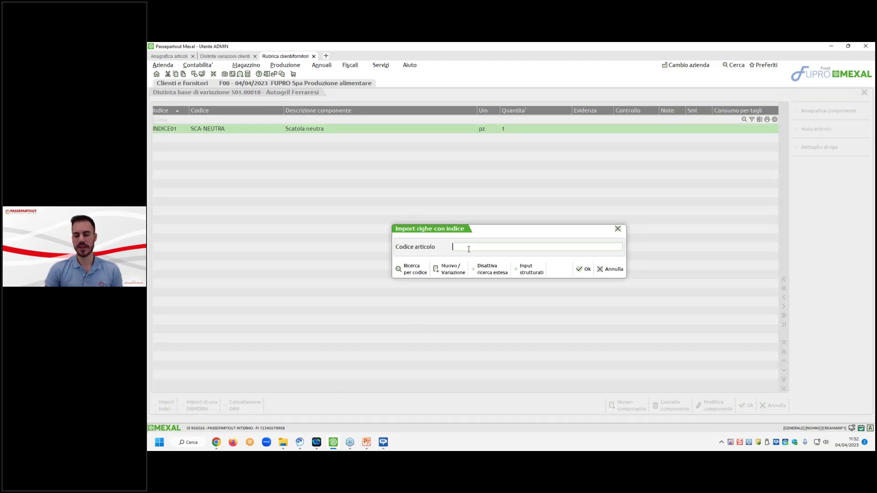
{"action": "type", "text": "A"}
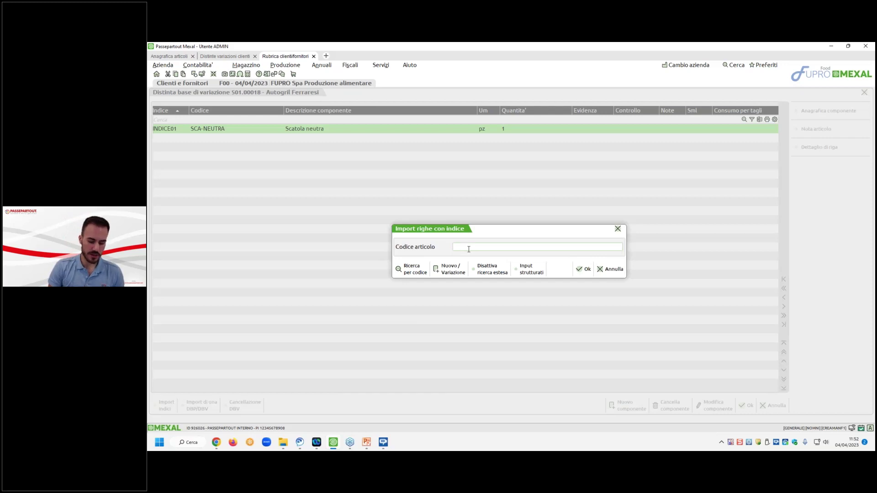
{"action": "type", "text": "ARTICOLOC"}
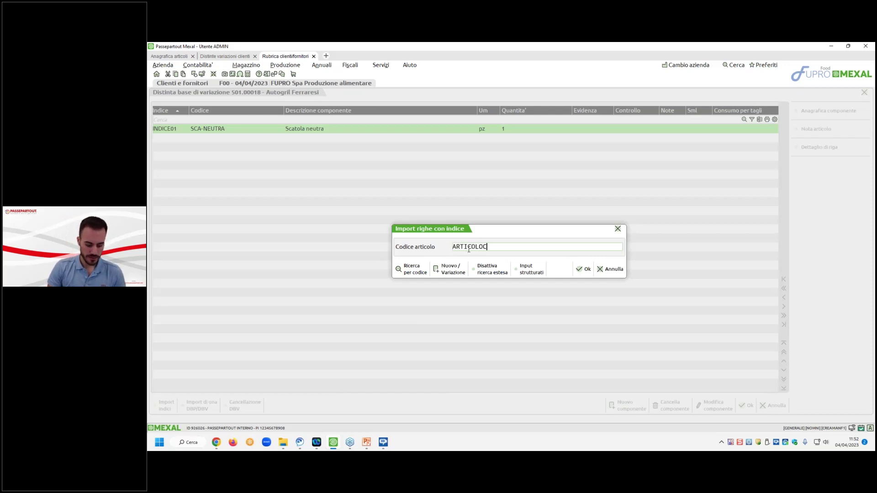
{"action": "type", "text": "ORSO"}
{"action": "key", "text": "Return"}
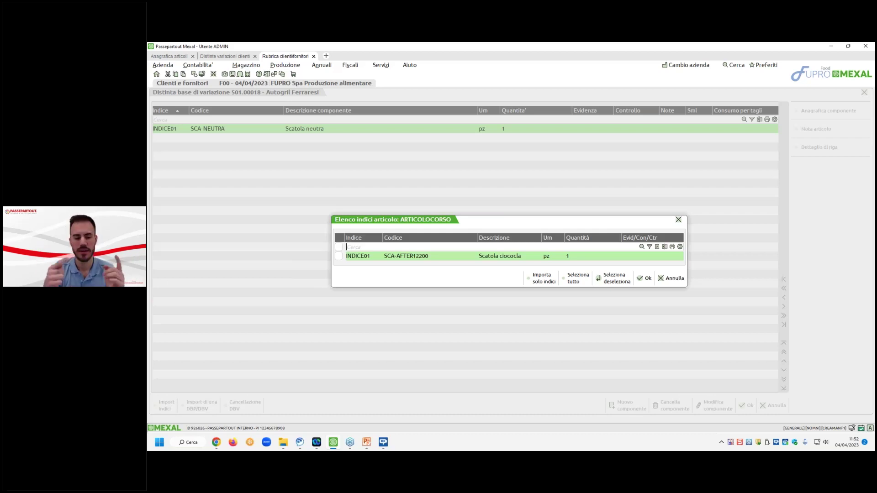
{"action": "left_click", "coordinate": [339, 257]}
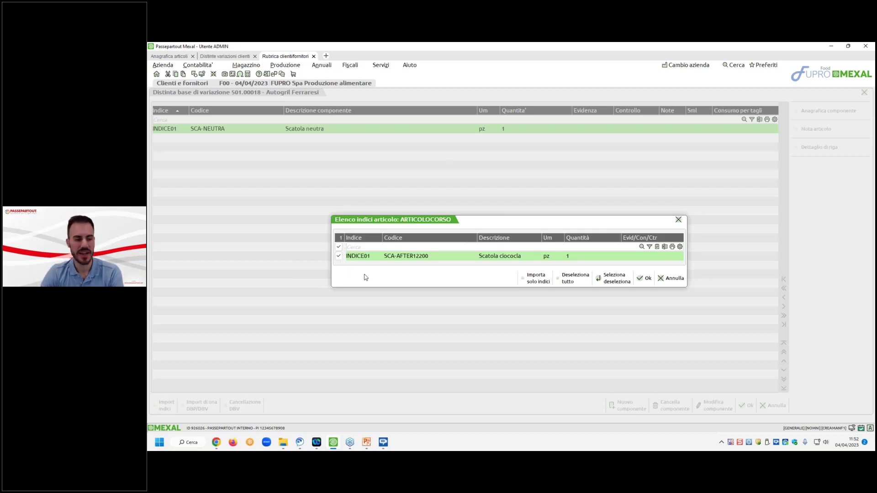
{"action": "left_click", "coordinate": [646, 279]}
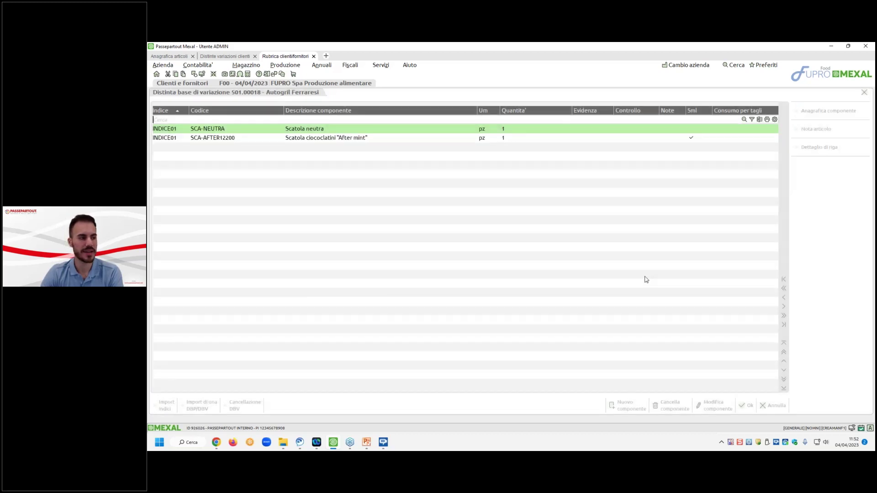
Delete the imported SCA-AFTER12200 component from Autogril Ferraresi's variation bill of materials and confirm the deletion
{"action": "left_click", "coordinate": [432, 137]}
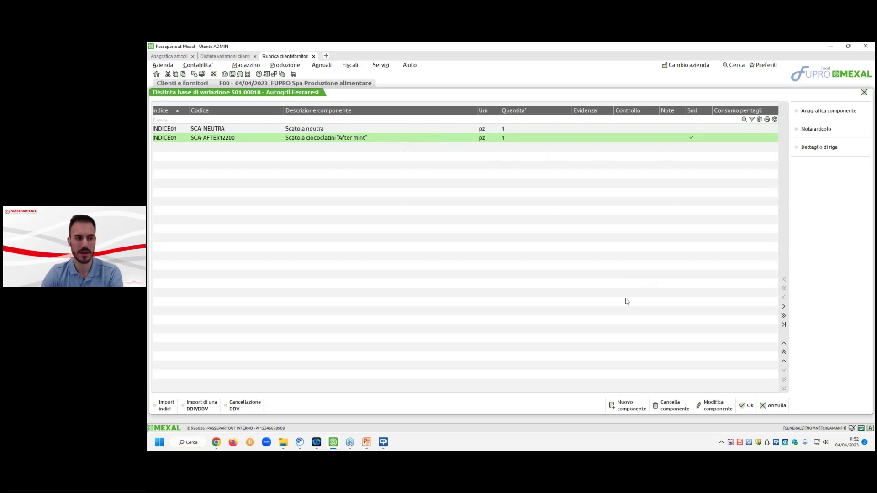
{"action": "left_click", "coordinate": [674, 405]}
{"action": "left_click", "coordinate": [571, 269]}
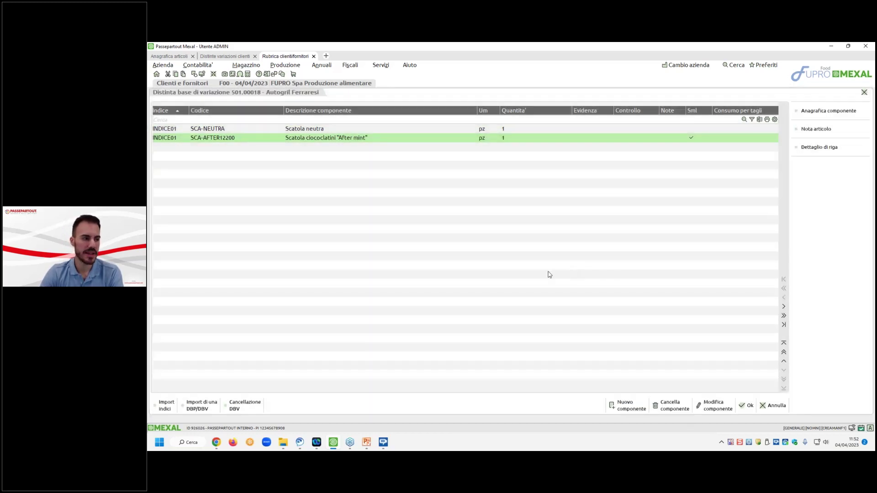
Import only the index INDICE01 from ARTICOLOCORSO, without its component, into Autogril Ferraresi's variation bill of materials
{"action": "left_click", "coordinate": [166, 405]}
{"action": "type", "text": "ARTICOLOCORSO"}
{"action": "key", "text": "Return"}
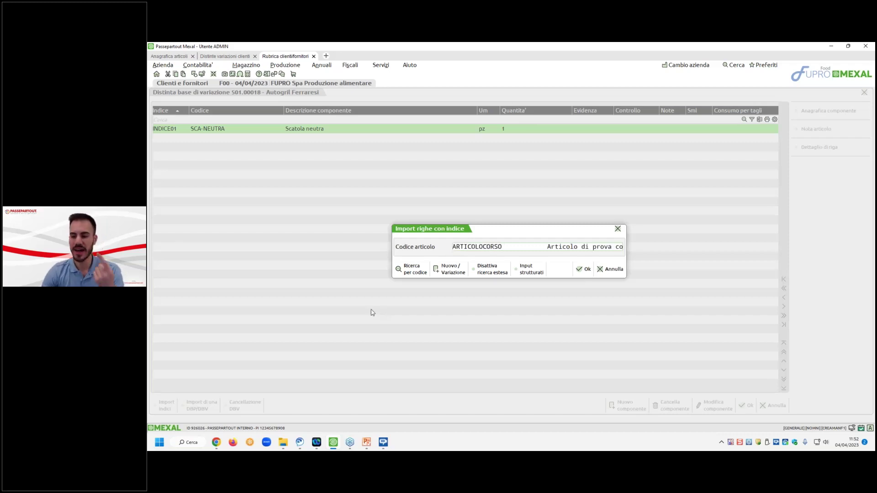
{"action": "left_click", "coordinate": [580, 269]}
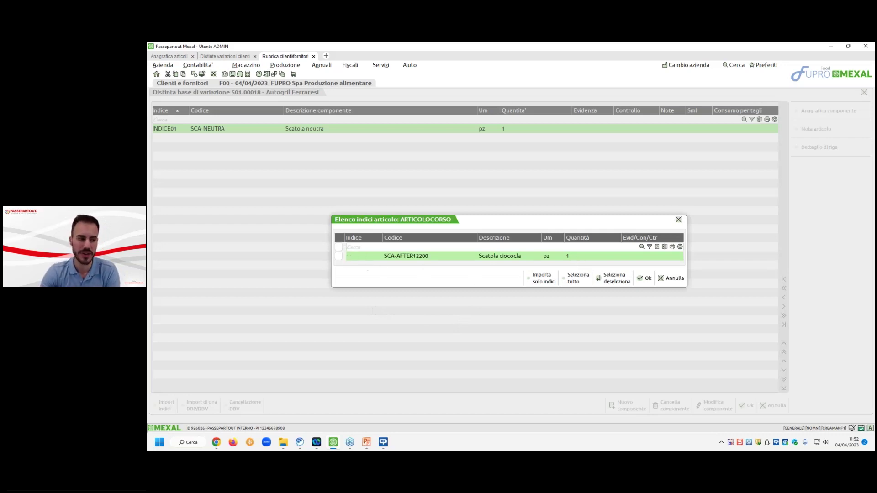
{"action": "left_click", "coordinate": [338, 257]}
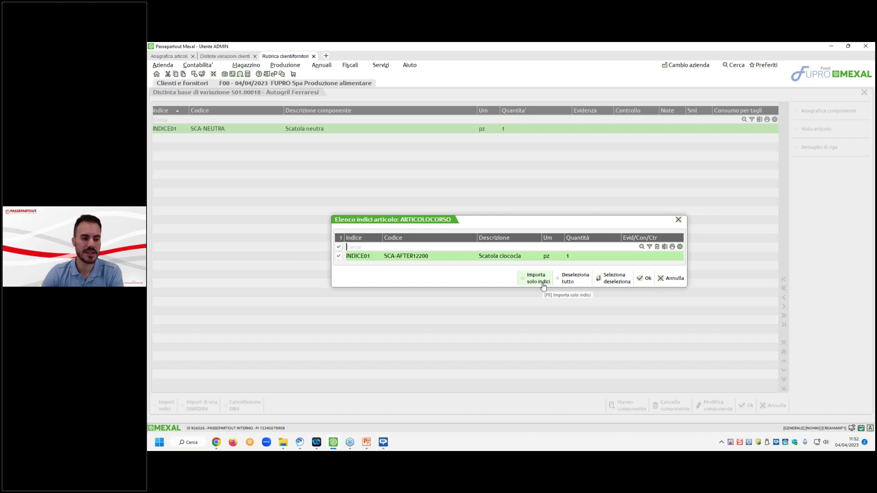
{"action": "left_click", "coordinate": [543, 284]}
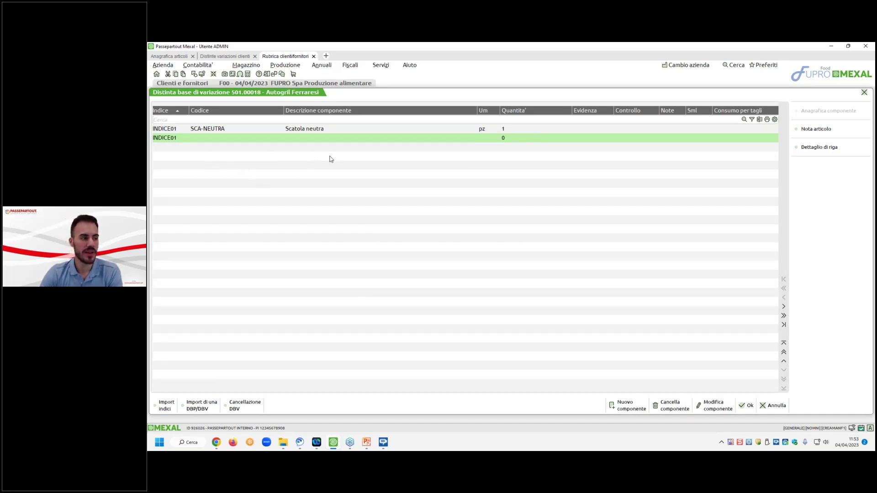
Delete the SCA-NEUTRA component from Autogril Ferraresi's variation bill of materials, then save the bill and the customer record
{"action": "key", "text": "Up"}
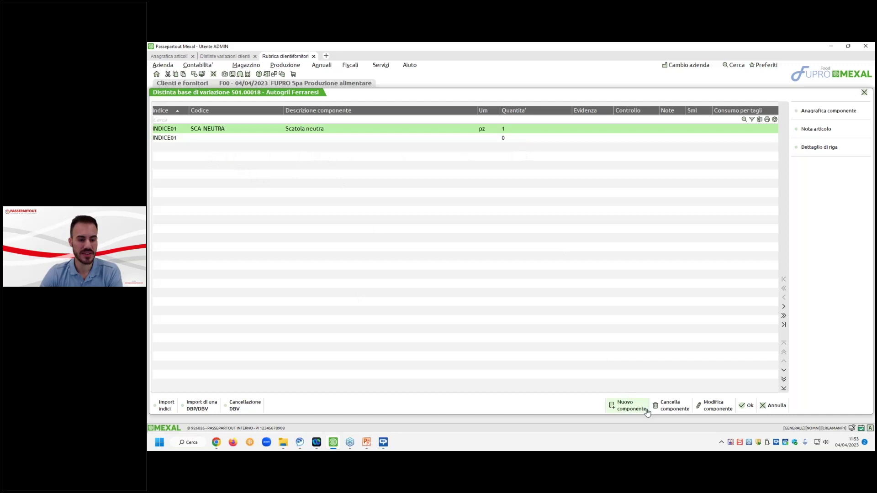
{"action": "left_click", "coordinate": [665, 406]}
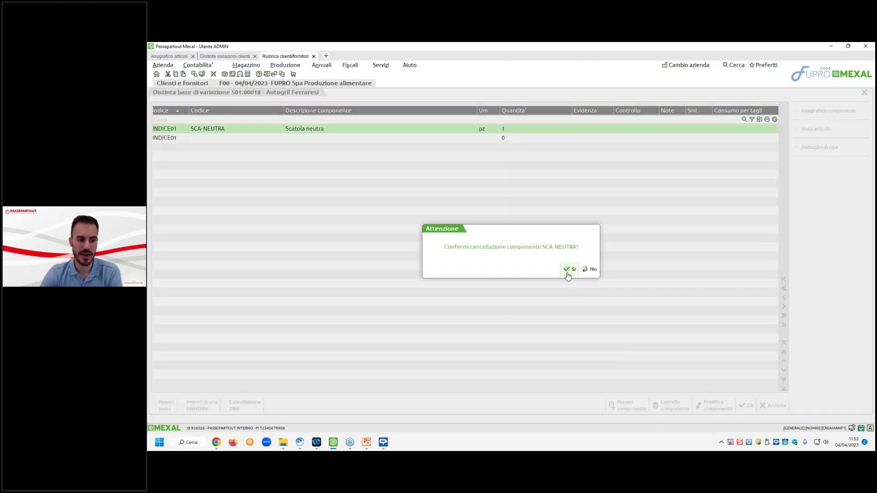
{"action": "left_click", "coordinate": [566, 270]}
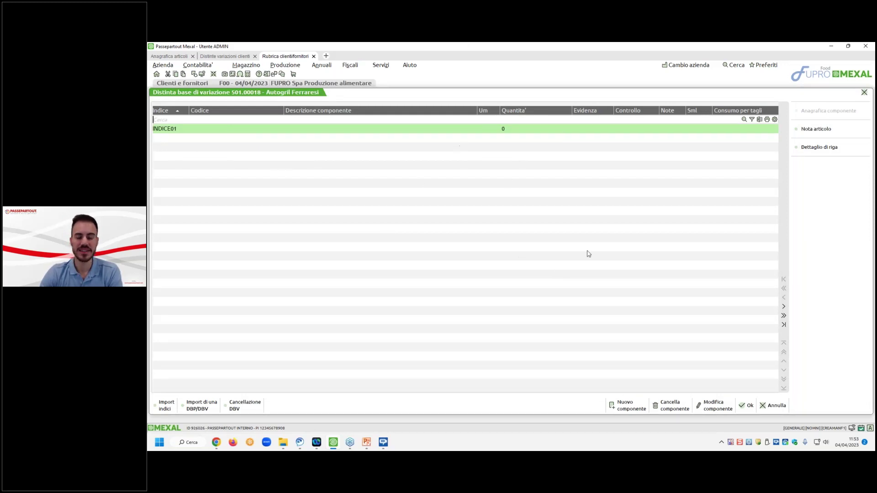
{"action": "left_click", "coordinate": [750, 405]}
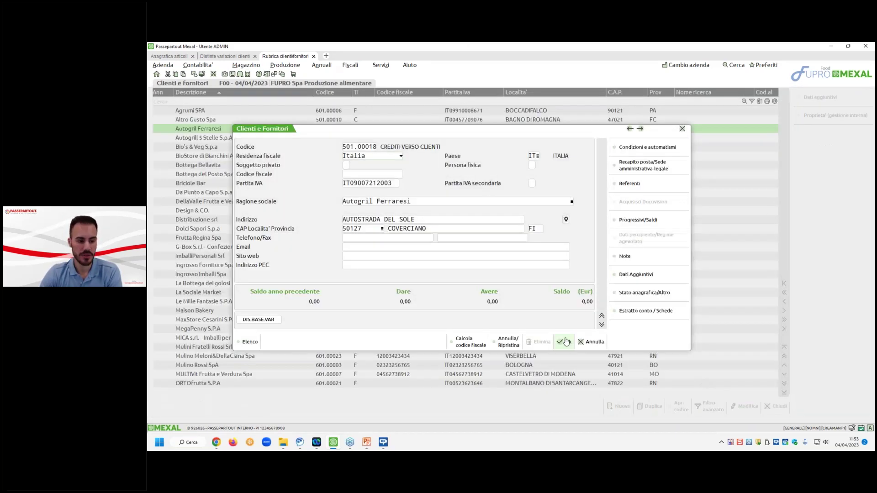
{"action": "left_click", "coordinate": [474, 260]}
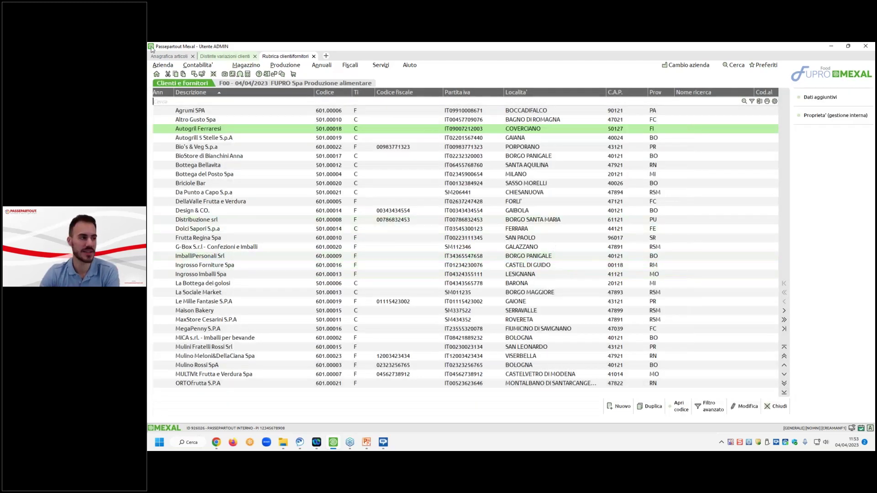
Review the components and indexes in ARTICOLOCORSO's primary bill of materials, then close the article record
{"action": "left_click", "coordinate": [169, 55]}
{"action": "double_click", "coordinate": [302, 112]}
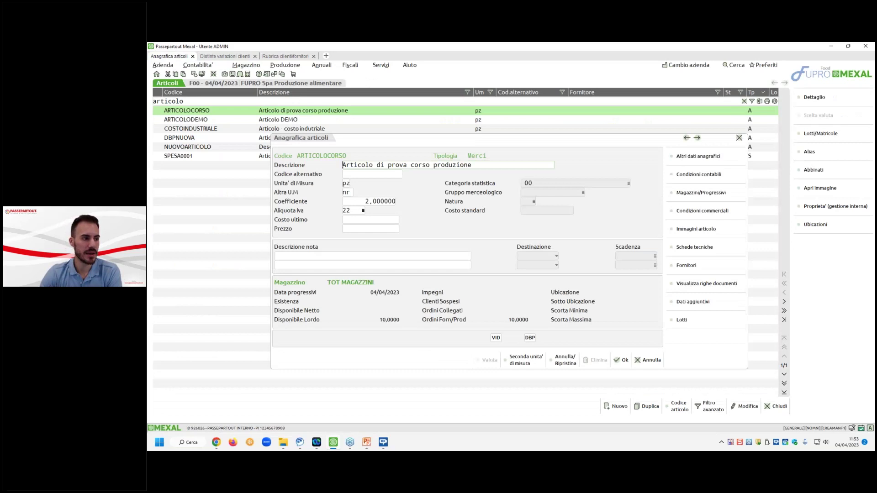
{"action": "left_click", "coordinate": [530, 338]}
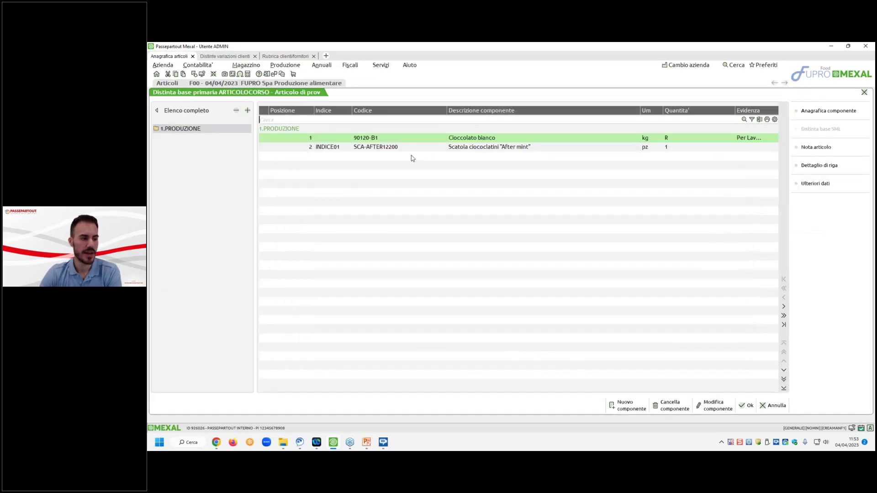
{"action": "left_click", "coordinate": [747, 405]}
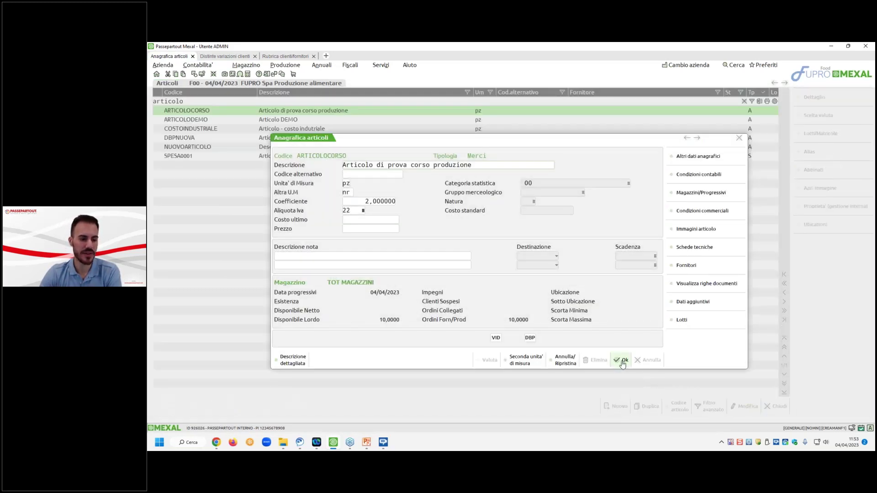
{"action": "key", "text": "Escape"}
Open the bill of materials development print and choose the -DBPSVIL Sviluppo Distinta Base form
{"action": "left_click", "coordinate": [225, 55]}
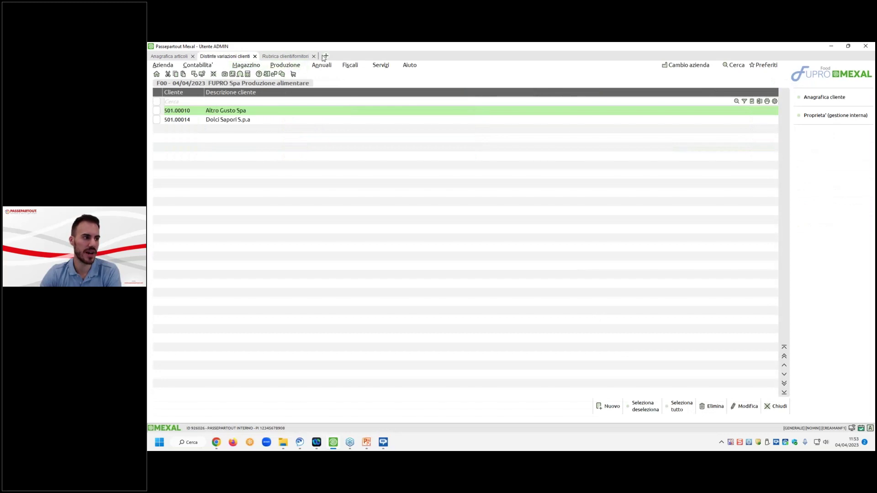
{"action": "left_click", "coordinate": [295, 56]}
{"action": "left_click", "coordinate": [286, 65]}
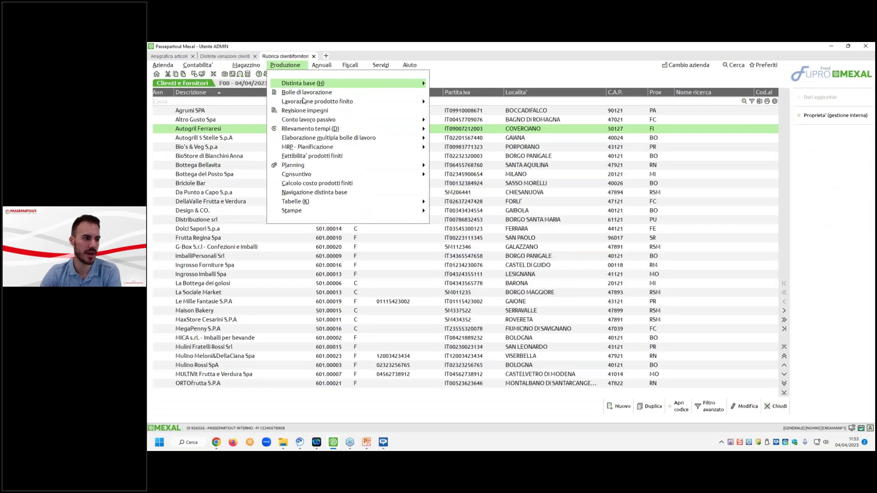
{"action": "mouse_move", "coordinate": [349, 211]}
{"action": "left_click", "coordinate": [484, 229]}
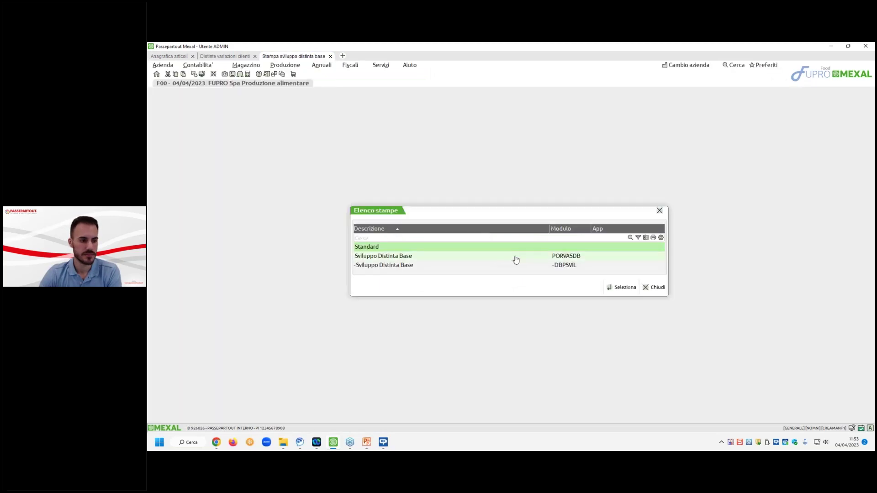
{"action": "double_click", "coordinate": [524, 267]}
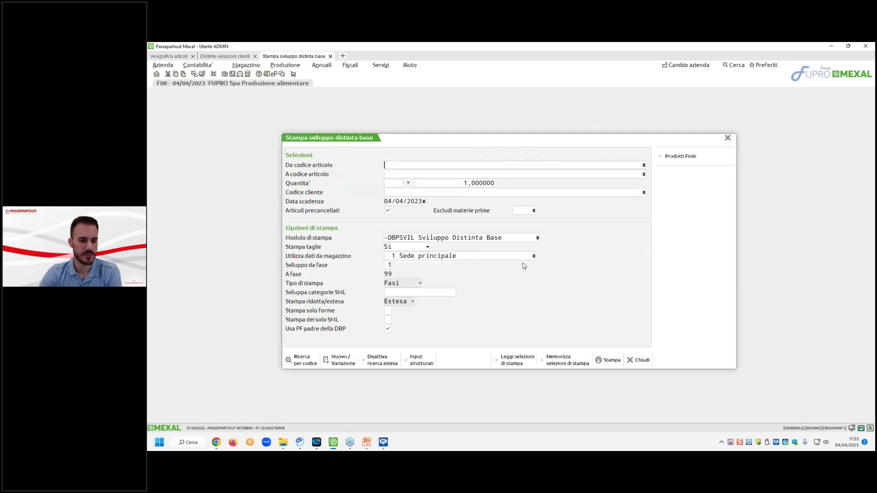
Print the bill of materials development of ARTICOLOCORSO without a customer, examine its components enlarged, and close the PDF
{"action": "type", "text": "ARTICOLOCORSO"}
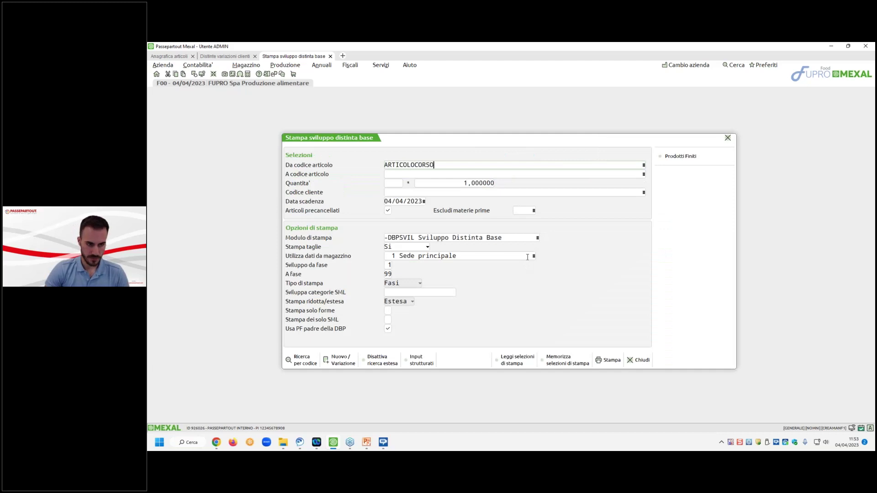
{"action": "key", "text": "Return"}
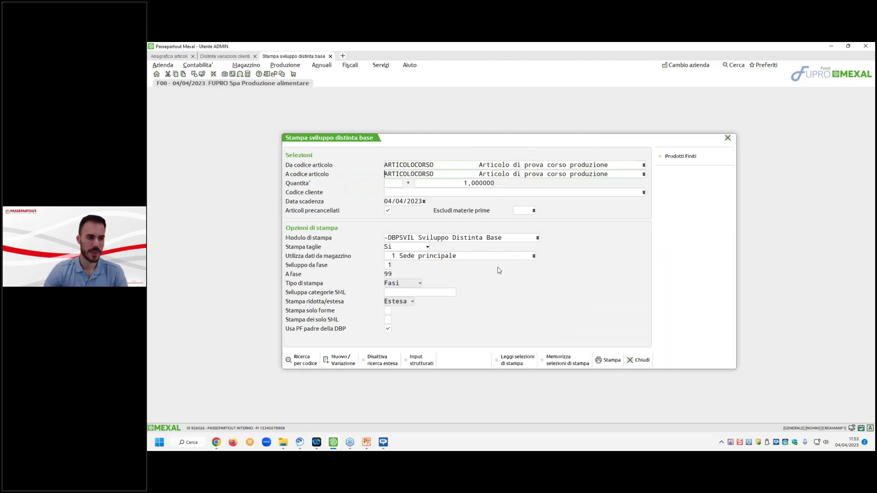
{"action": "left_click", "coordinate": [608, 360]}
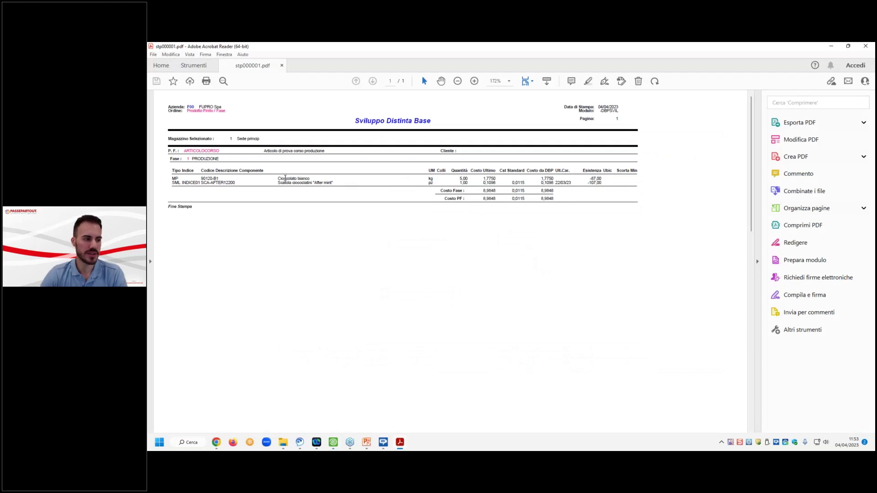
{"action": "left_click", "coordinate": [474, 81]}
{"action": "left_click", "coordinate": [474, 81]}
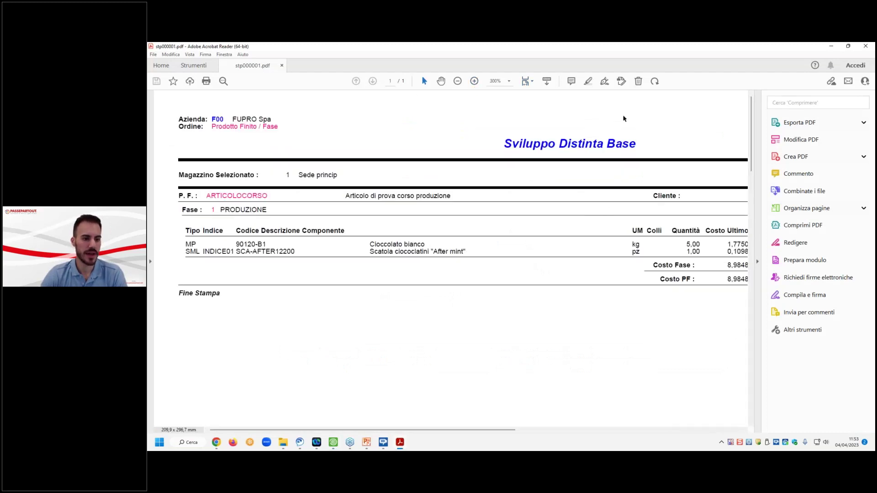
{"action": "left_click", "coordinate": [865, 46]}
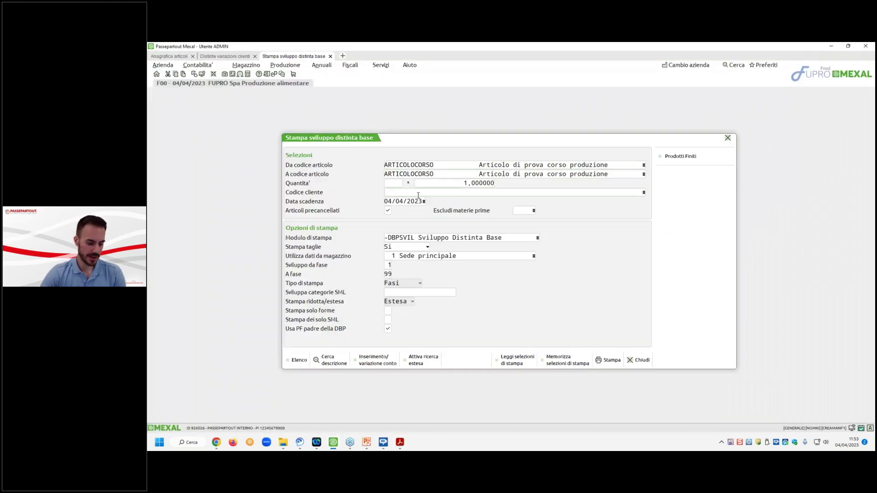
Print ARTICOLOCORSO's bill of materials development for customer Autogril Ferraresi, check the components, and put the PDF aside
{"action": "key", "text": "F2"}
{"action": "type", "text": "a"}
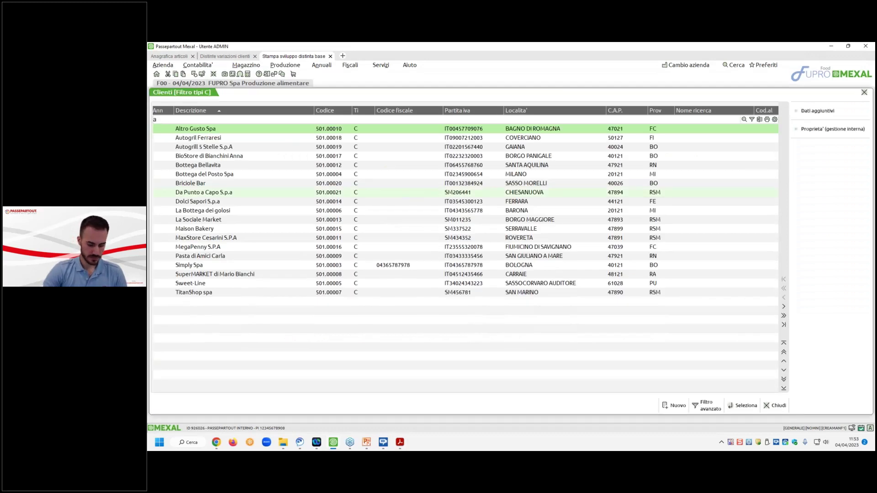
{"action": "type", "text": "utogr"}
{"action": "key", "text": "Return"}
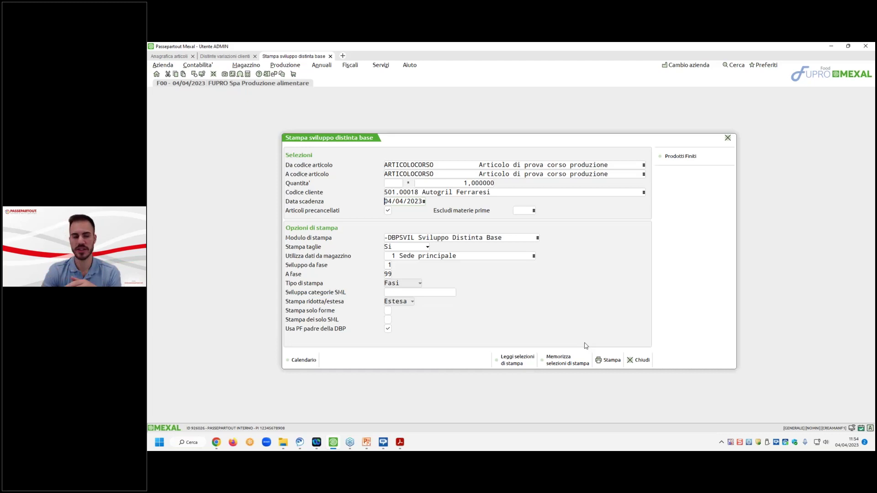
{"action": "left_click", "coordinate": [609, 361]}
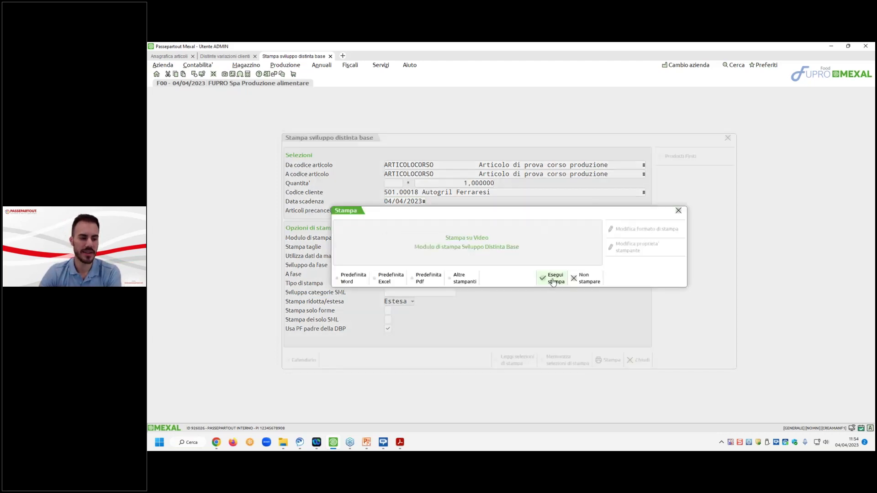
{"action": "left_click", "coordinate": [552, 277]}
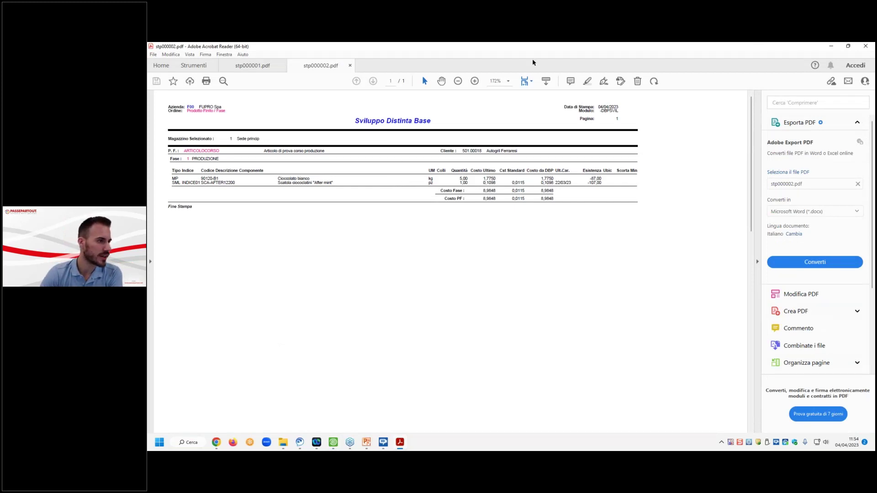
{"action": "left_click", "coordinate": [831, 46]}
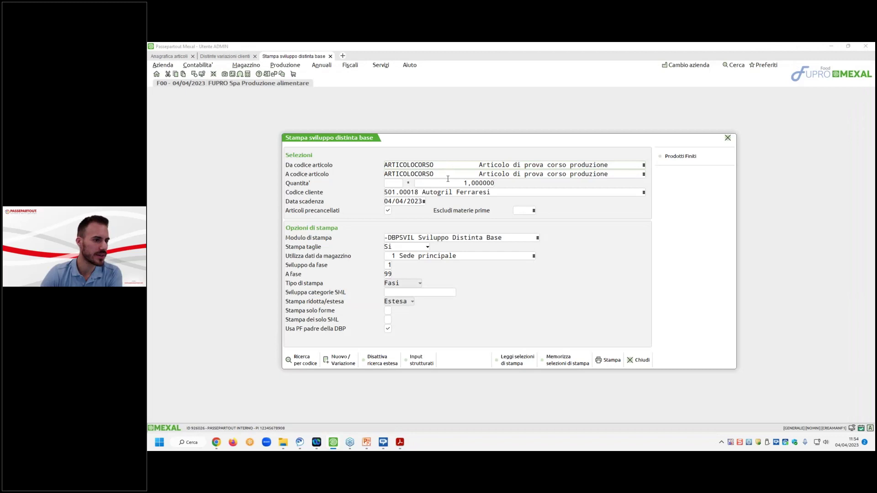
Reload the customer variation bills list and check the INDICE01 row details in Autogril Ferraresi's bill
{"action": "left_click", "coordinate": [204, 56]}
{"action": "left_click", "coordinate": [169, 56]}
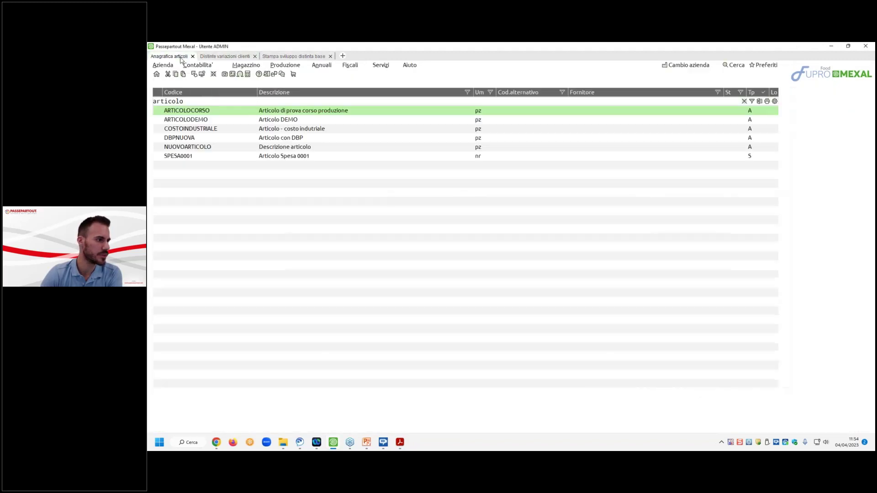
{"action": "left_click", "coordinate": [225, 56]}
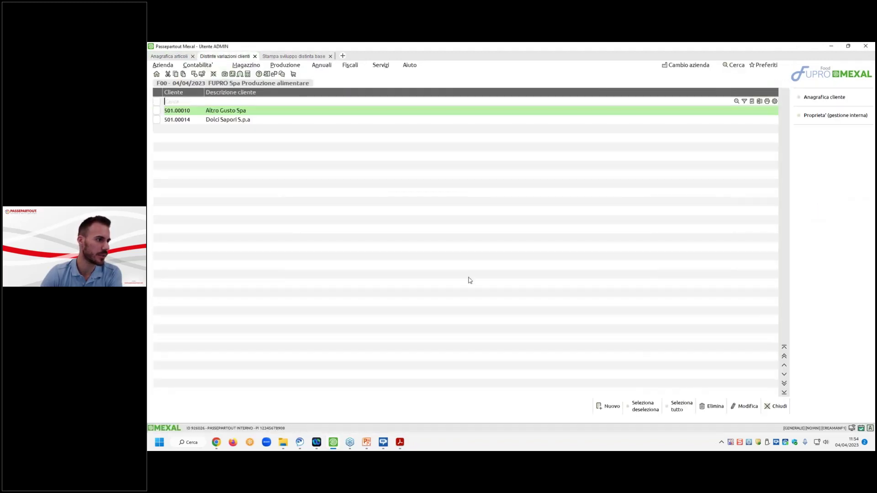
{"action": "left_click", "coordinate": [776, 406]}
{"action": "left_click", "coordinate": [450, 119]}
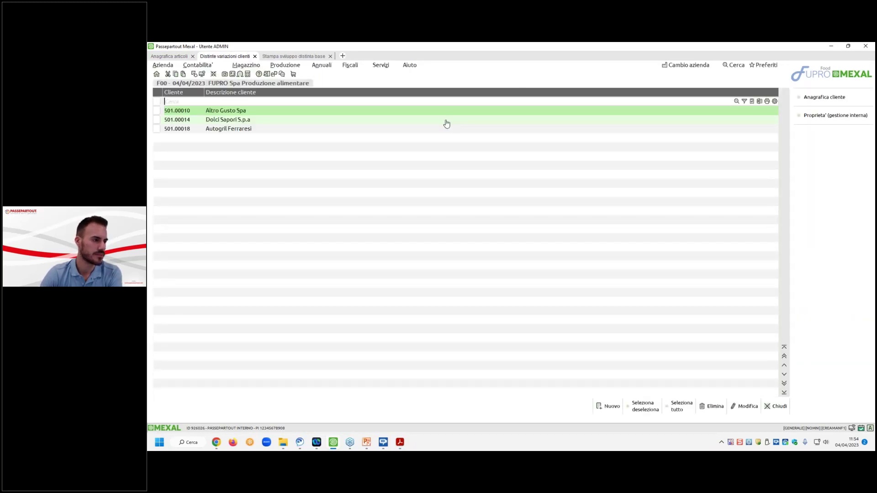
{"action": "double_click", "coordinate": [348, 131]}
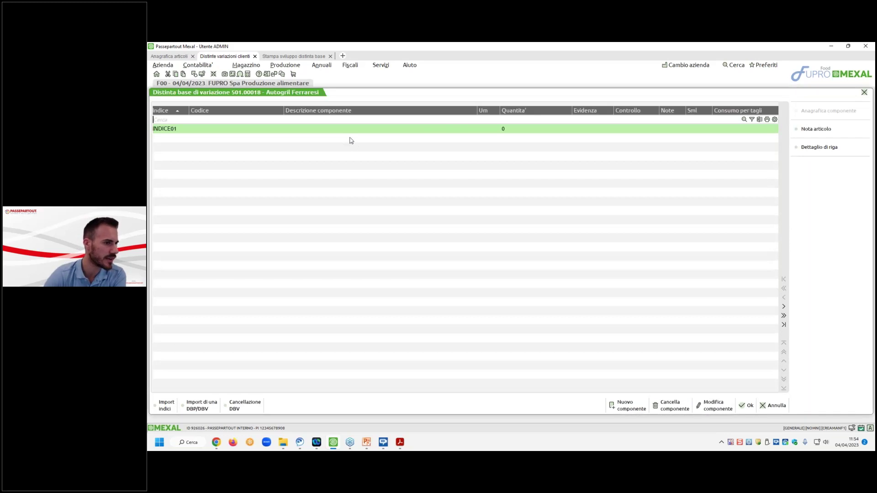
{"action": "double_click", "coordinate": [350, 130]}
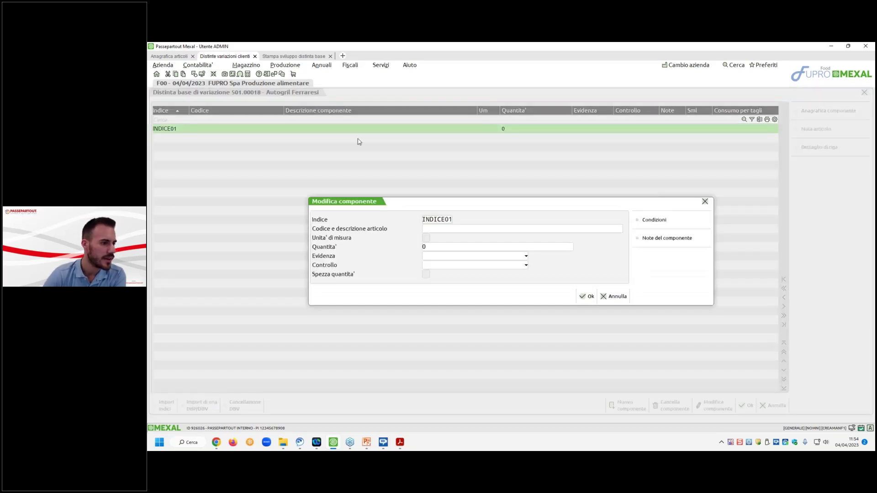
{"action": "left_click", "coordinate": [587, 296]}
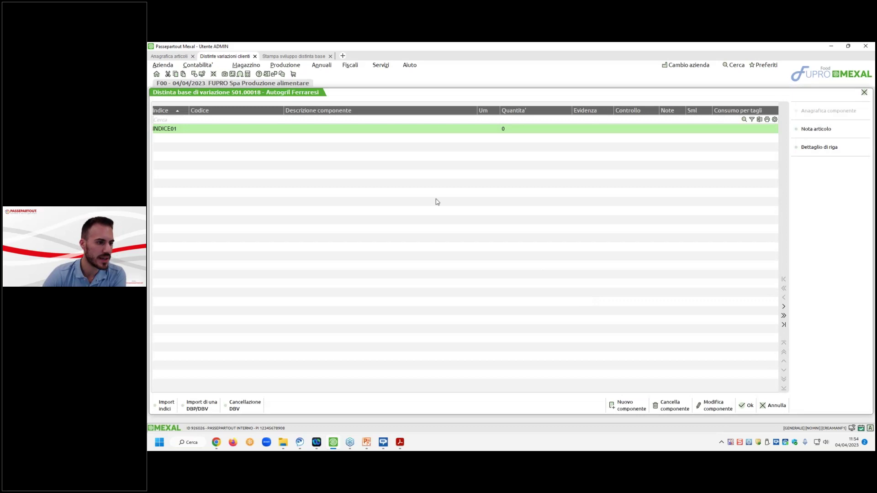
{"action": "left_click", "coordinate": [750, 405]}
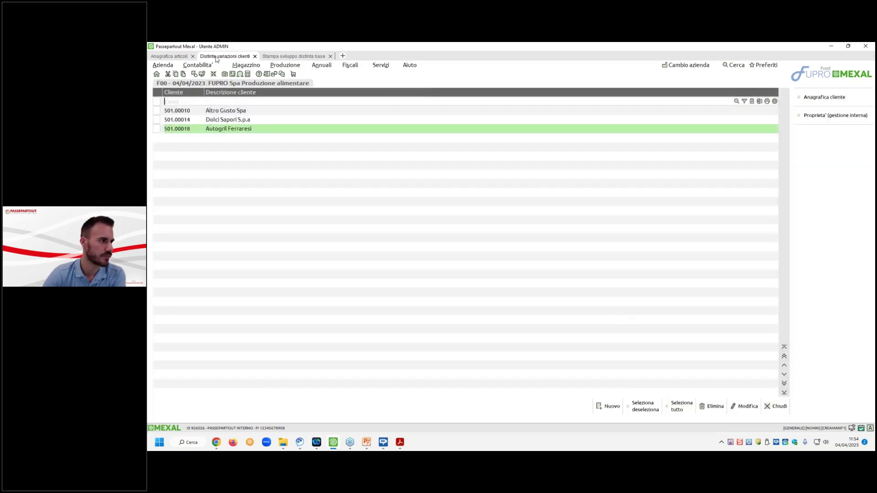
Re-enter INDICE01 as the index of component SCA-AFTER12200 in ARTICOLOCORSO's primary bill of materials and confirm the component
{"action": "left_click", "coordinate": [182, 58]}
{"action": "double_click", "coordinate": [239, 112]}
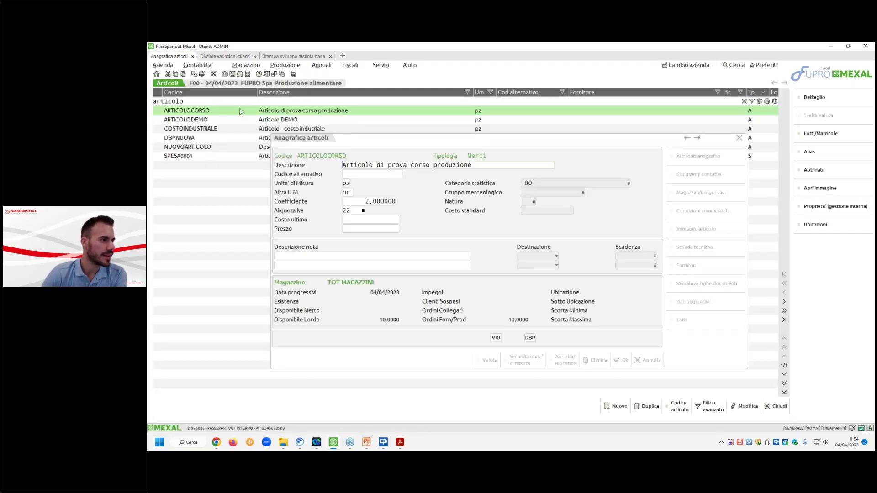
{"action": "left_click", "coordinate": [530, 338]}
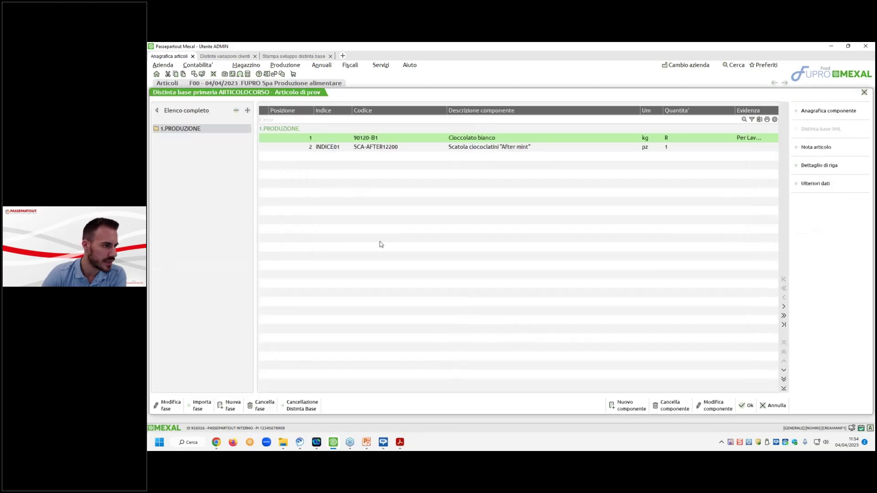
{"action": "double_click", "coordinate": [372, 148]}
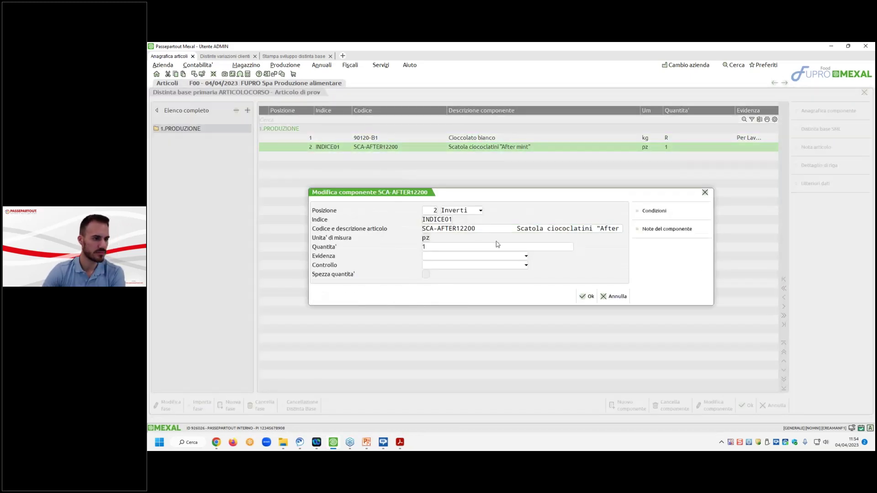
{"action": "key", "text": "BackSpace"}
{"action": "key", "text": "BackSpace"}
{"action": "key", "text": "BackSpace"}
{"action": "key", "text": "BackSpace"}
{"action": "key", "text": "BackSpace"}
{"action": "key", "text": "BackSpace"}
{"action": "key", "text": "BackSpace"}
{"action": "key", "text": "BackSpace"}
{"action": "type", "text": "INDICE"}
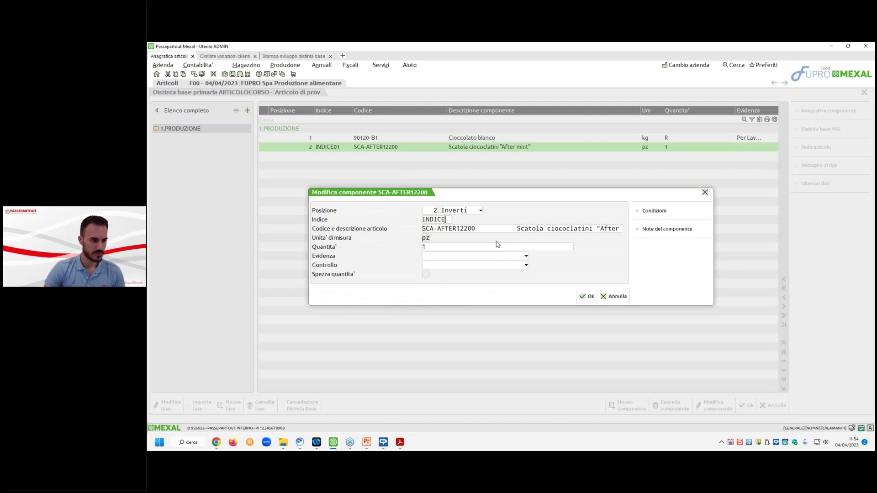
{"action": "type", "text": "01"}
{"action": "key", "text": "Return"}
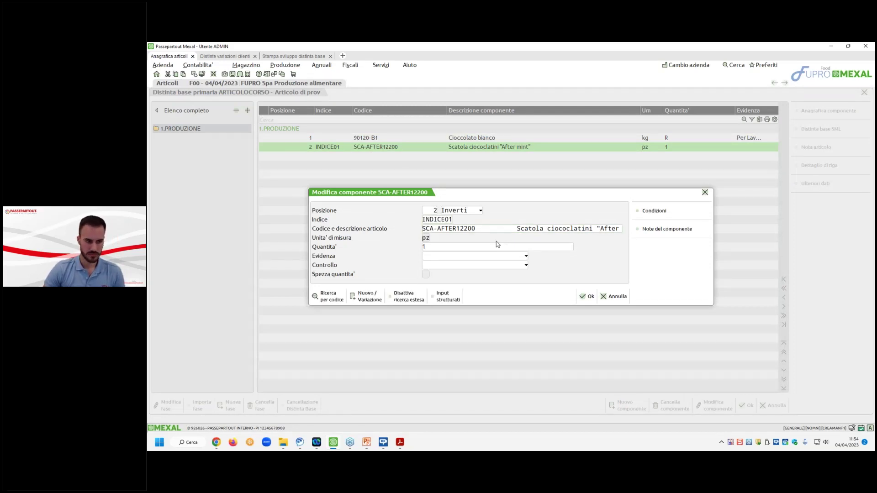
{"action": "left_click", "coordinate": [587, 296]}
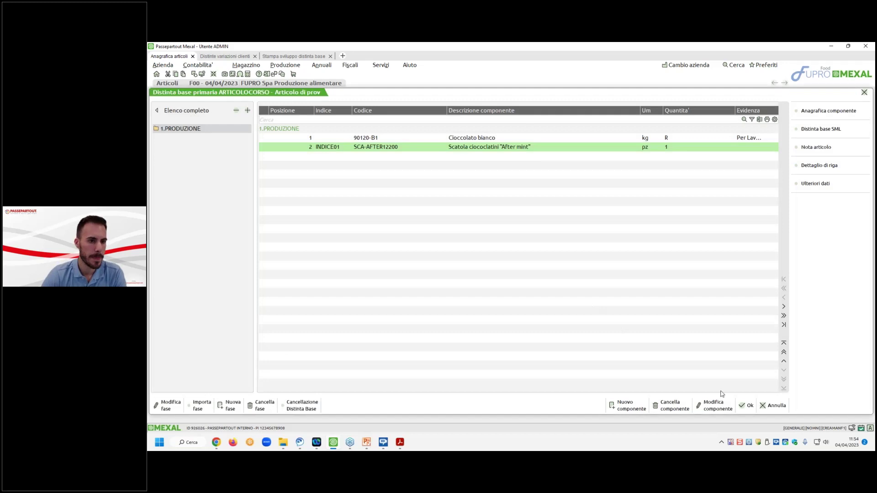
Save ARTICOLOCORSO's bill of materials and item record, and leave the items list and the open print selections
{"action": "left_click", "coordinate": [745, 406]}
{"action": "left_click", "coordinate": [621, 359]}
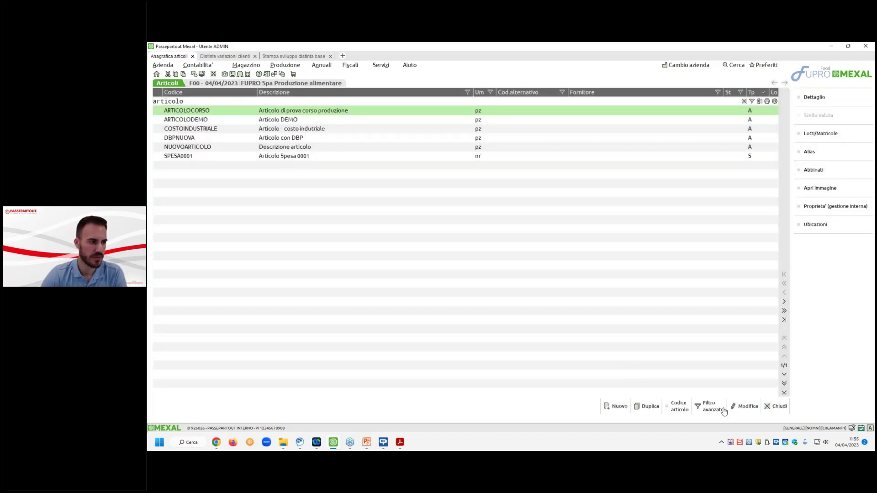
{"action": "left_click", "coordinate": [771, 408]}
{"action": "left_click", "coordinate": [224, 56]}
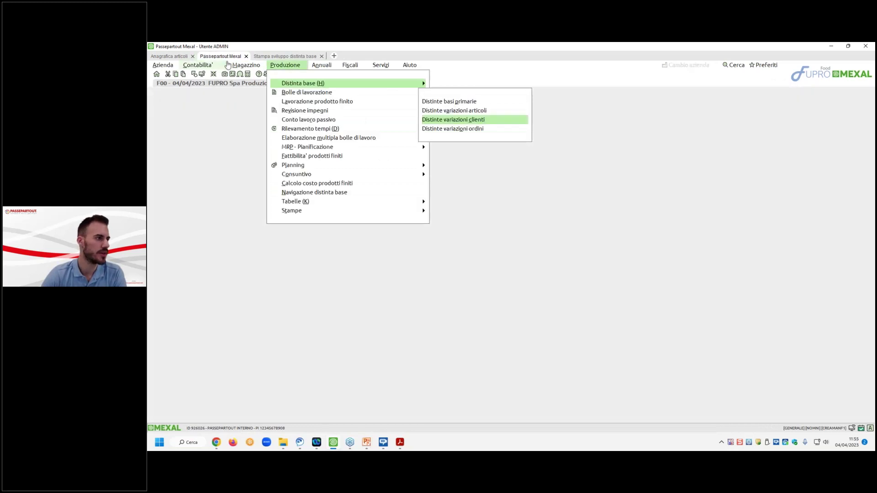
{"action": "left_click", "coordinate": [475, 119]}
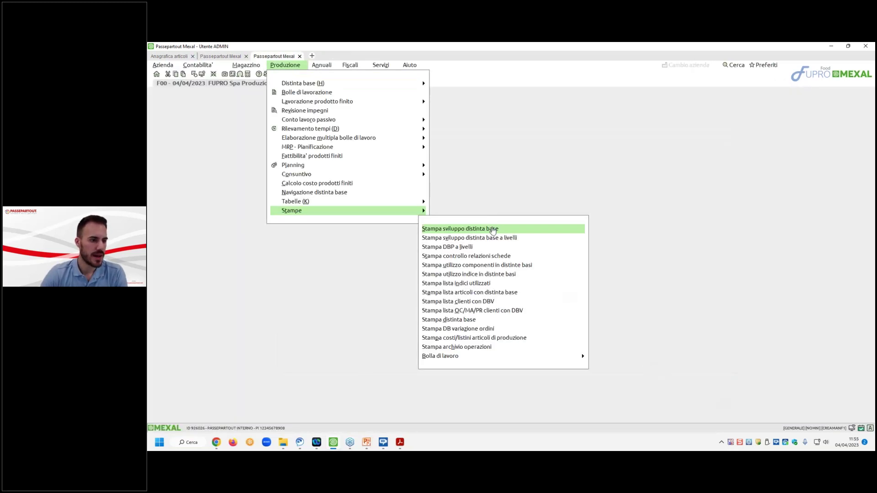
Print ARTICOLOCORSO's bill of materials development with the -DBPSVIL form, choosing Autogril Ferraresi as the customer
{"action": "left_click", "coordinate": [514, 225]}
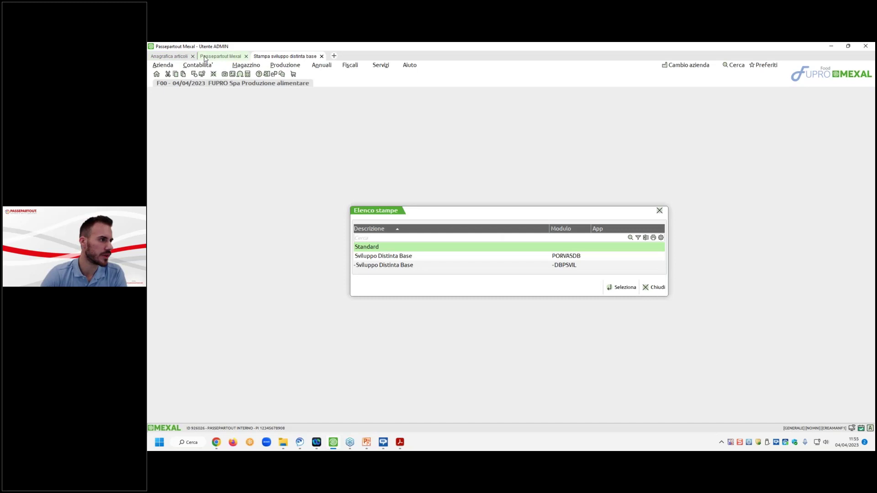
{"action": "left_click", "coordinate": [178, 56]}
{"action": "left_click", "coordinate": [285, 57]}
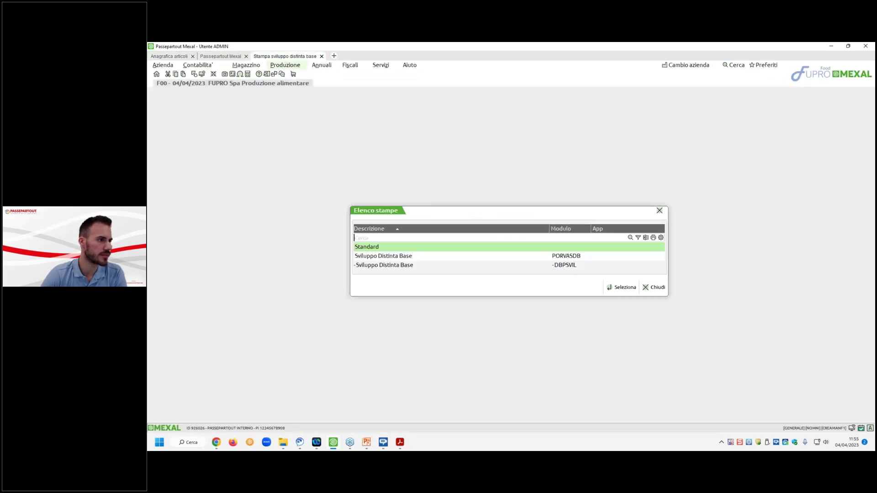
{"action": "double_click", "coordinate": [458, 265]}
{"action": "type", "text": "ARTICOLOCORSO"}
{"action": "key", "text": "Return"}
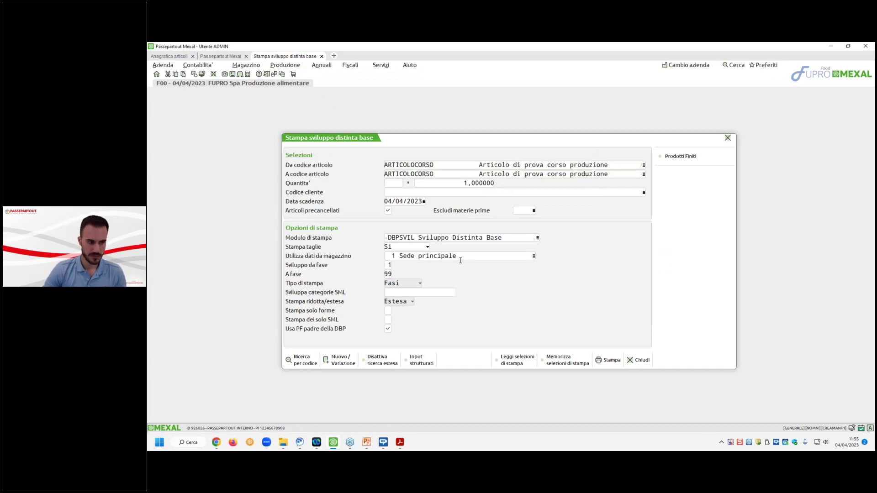
{"action": "key", "text": "Return"}
{"action": "key", "text": "Return"}
{"action": "key", "text": "F2"}
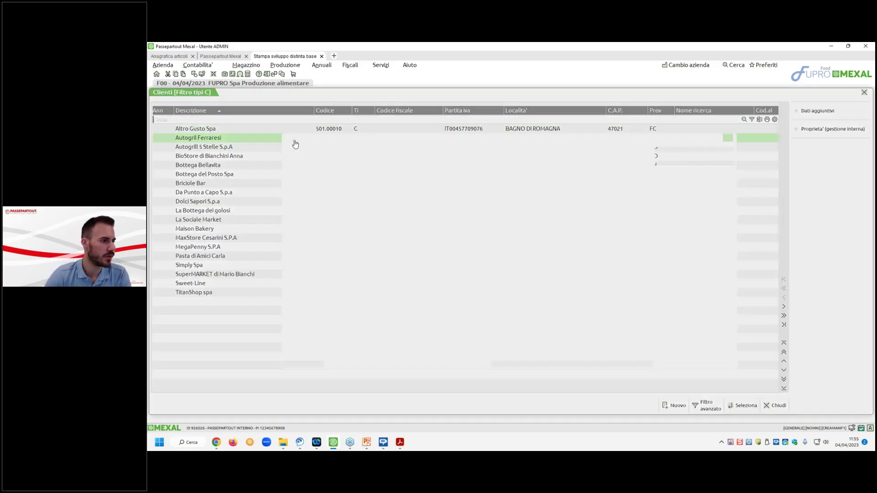
{"action": "double_click", "coordinate": [296, 142]}
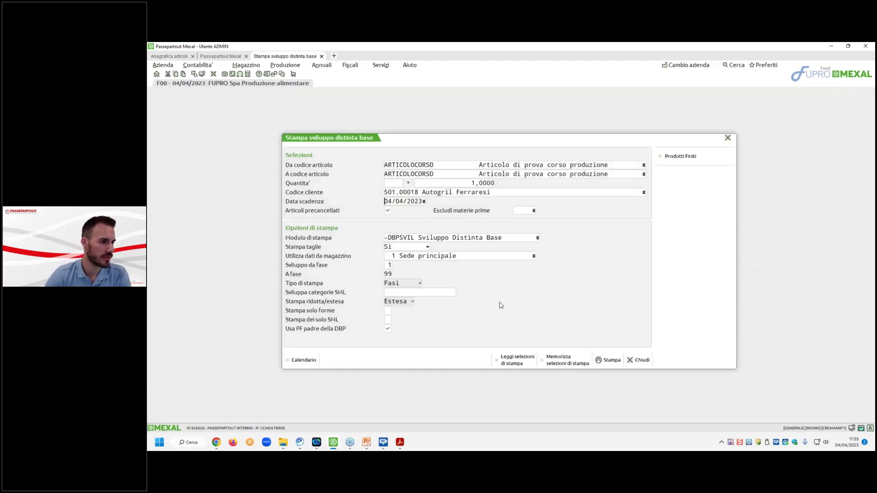
{"action": "left_click", "coordinate": [603, 367]}
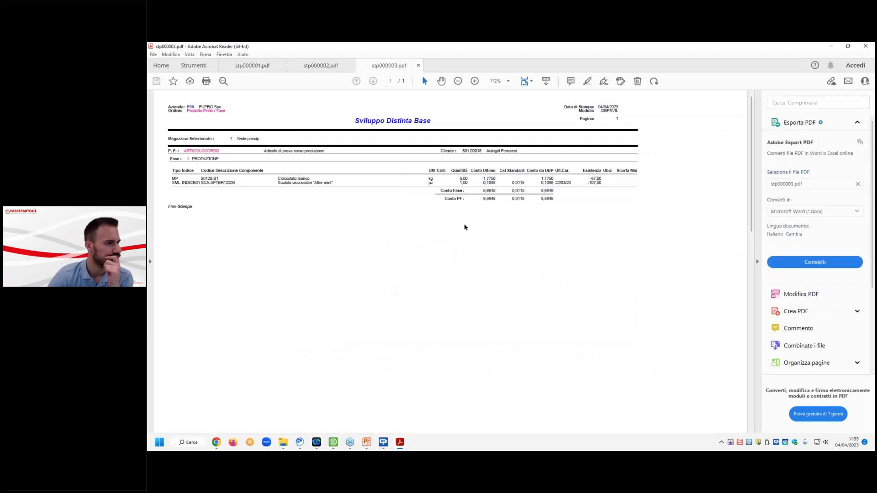
Examine the components in the Autogril Ferraresi development print enlarged, and put the PDF aside
{"action": "left_click", "coordinate": [475, 81]}
{"action": "left_click", "coordinate": [475, 81]}
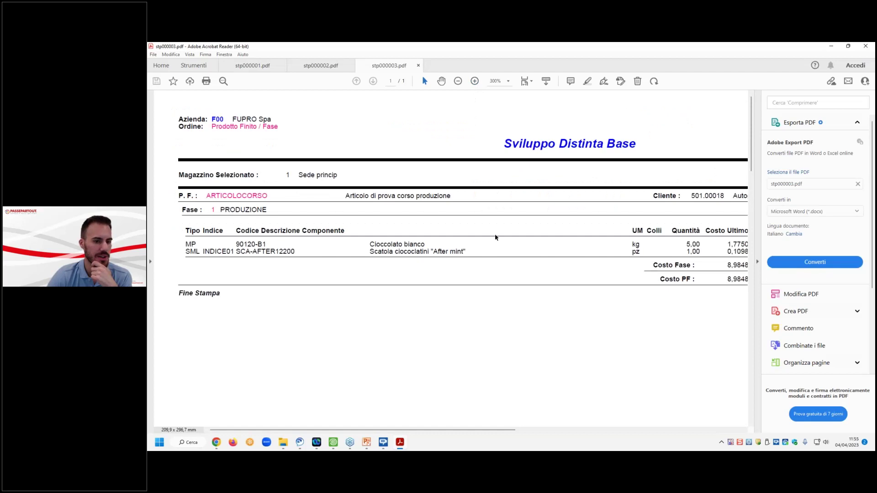
{"action": "scroll", "coordinate": [379, 432], "scroll_direction": "right", "scroll_amount": 1}
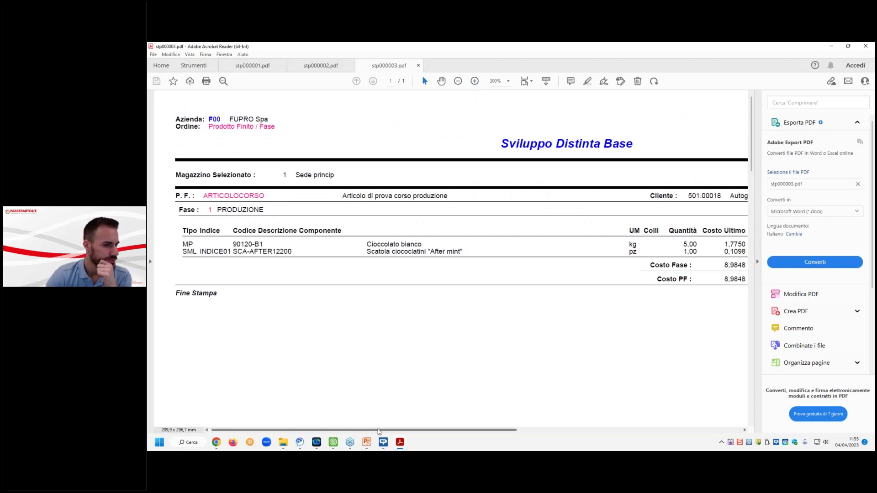
{"action": "scroll", "coordinate": [379, 433], "scroll_direction": "left", "scroll_amount": 1}
{"action": "left_click", "coordinate": [832, 46]}
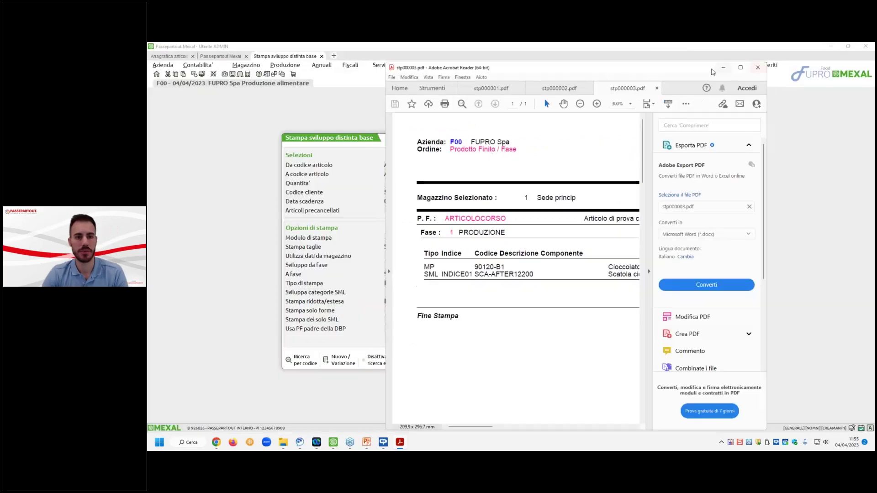
Search the items list for "articolo" and open the primary bill of materials of ARTICOLOCORSO
{"action": "left_click", "coordinate": [285, 65]}
{"action": "left_click", "coordinate": [169, 56]}
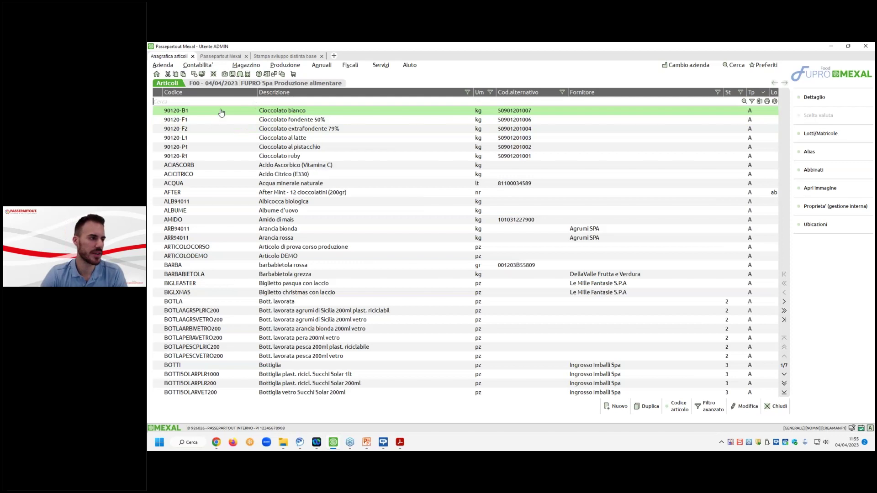
{"action": "type", "text": "articolo"}
{"action": "key", "text": "Return"}
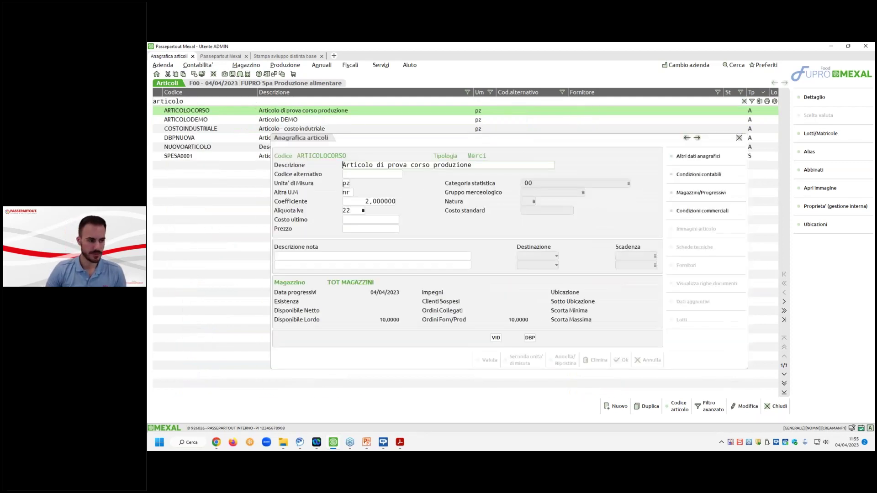
{"action": "left_click", "coordinate": [530, 338]}
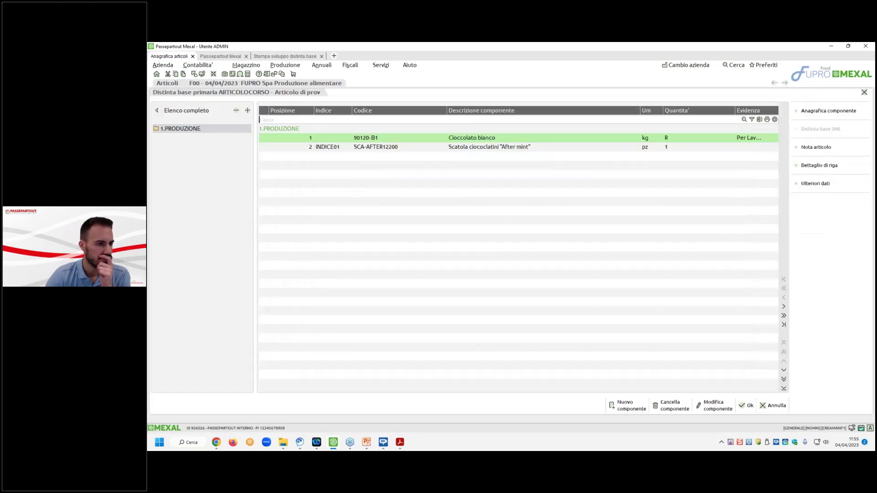
Replace SCA-AFTER12200 in the INDICE01 row with item 90120-B1 Cioccolato bianco and save the primary bill of materials
{"action": "left_click", "coordinate": [466, 145]}
{"action": "double_click", "coordinate": [461, 149]}
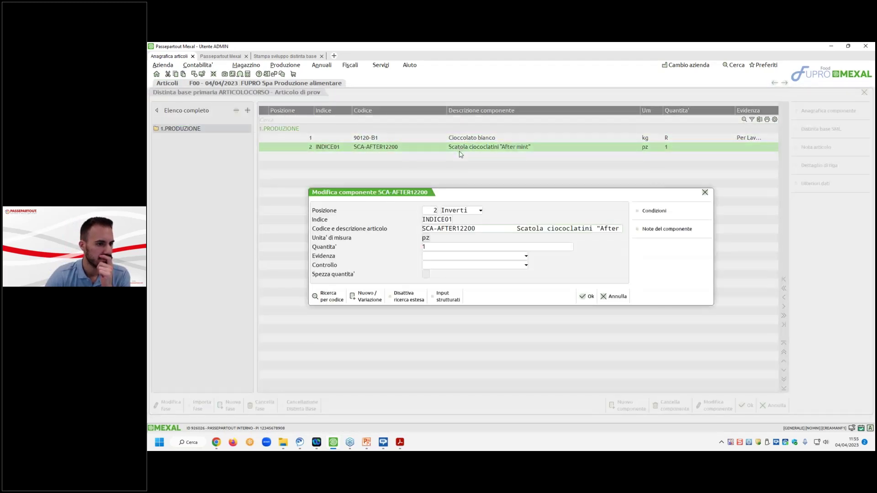
{"action": "key", "text": "F2"}
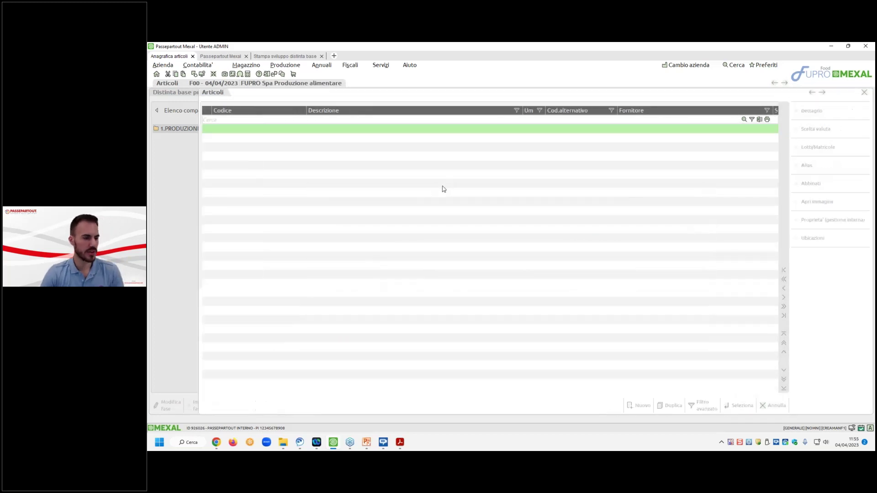
{"action": "key", "text": "Return"}
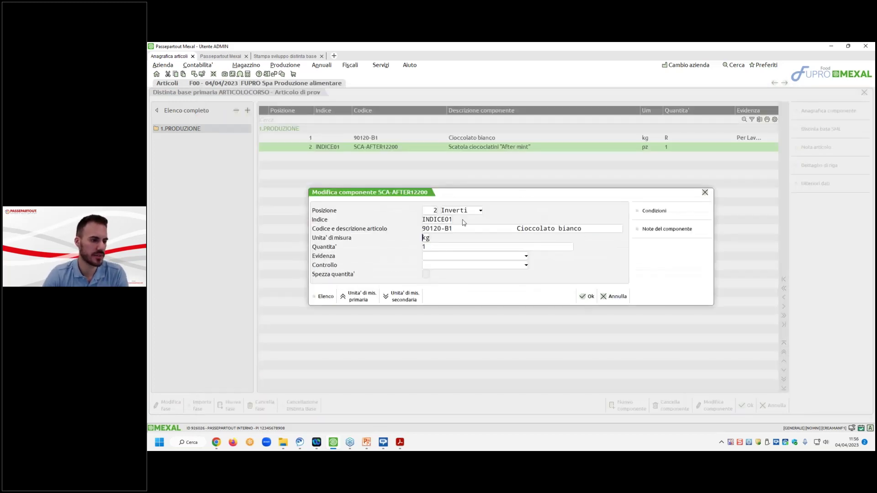
{"action": "left_click", "coordinate": [589, 297]}
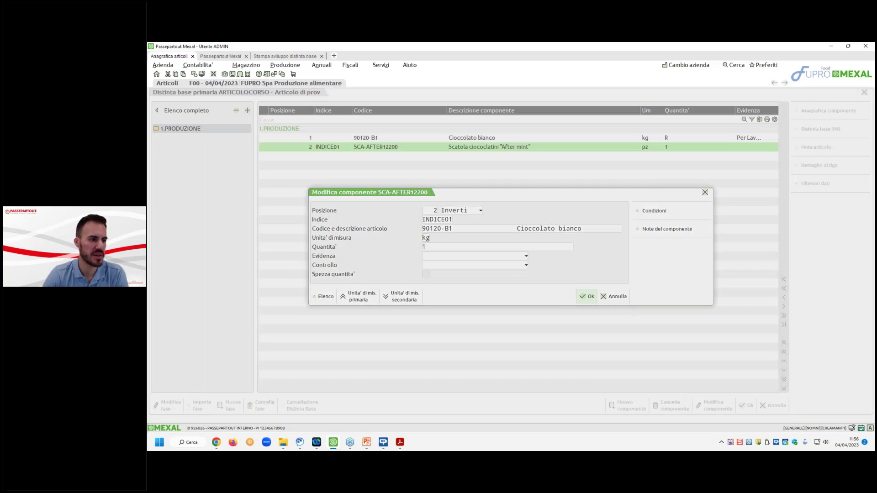
{"action": "left_click", "coordinate": [748, 405]}
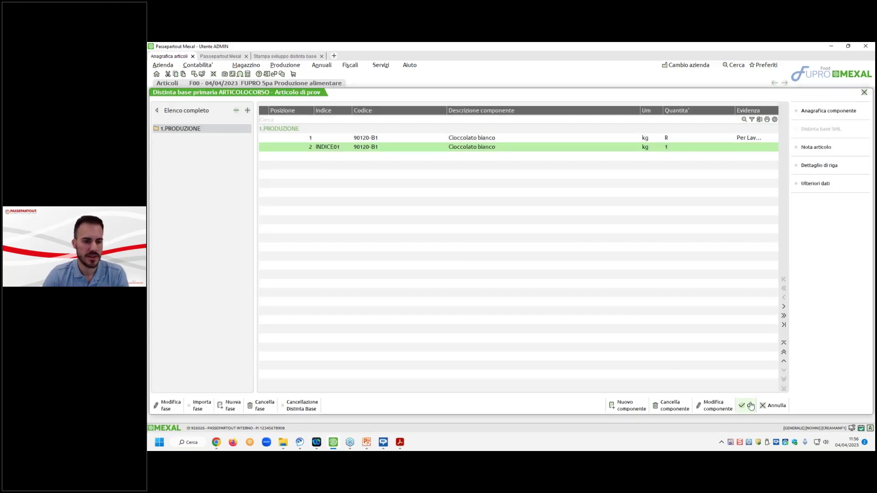
Reopen ARTICOLOCORSO's primary bill of materials and check the conditions of the INDICE01 component
{"action": "left_click", "coordinate": [531, 338]}
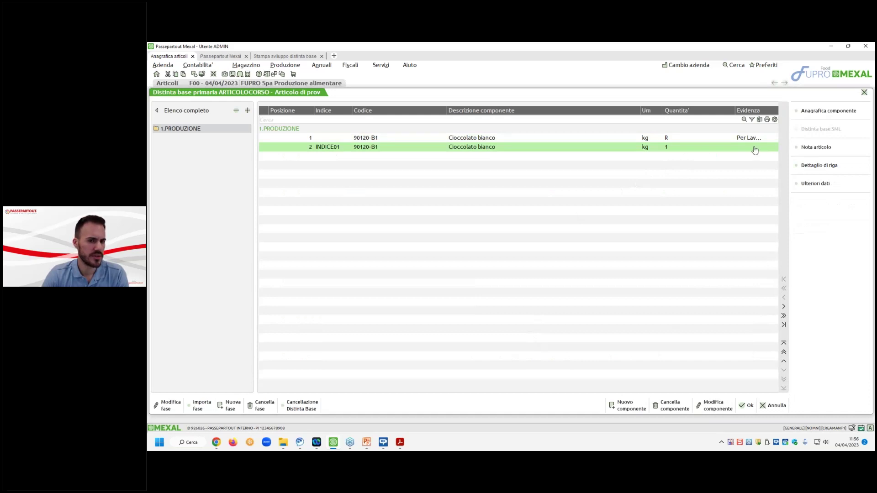
{"action": "double_click", "coordinate": [754, 147]}
{"action": "left_click", "coordinate": [676, 212]}
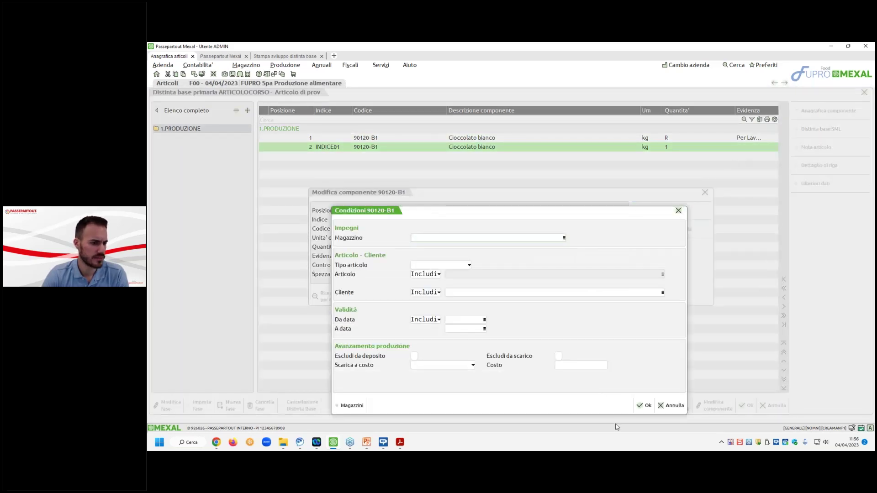
{"action": "left_click", "coordinate": [644, 406]}
{"action": "left_click", "coordinate": [585, 296]}
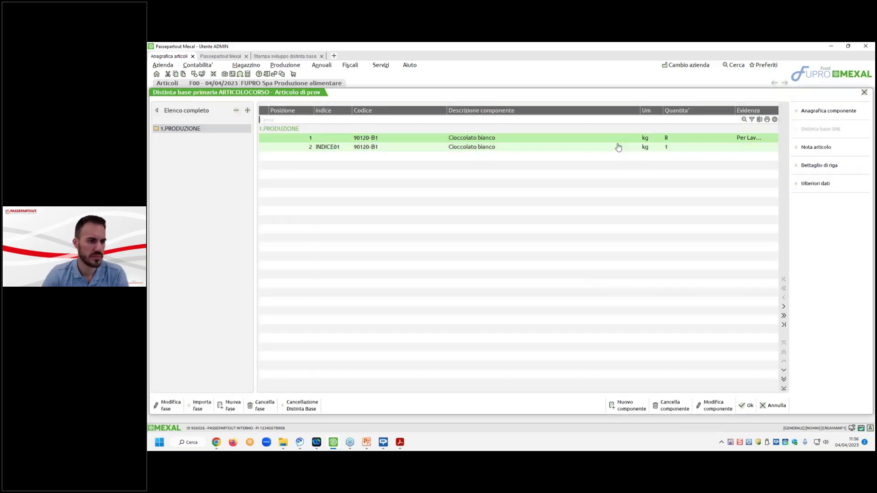
Check the conditions of the first component, 90120-B1 without an index, and confirm the bill and the item record
{"action": "double_click", "coordinate": [664, 138]}
{"action": "left_click", "coordinate": [675, 212]}
{"action": "left_click", "coordinate": [644, 406]}
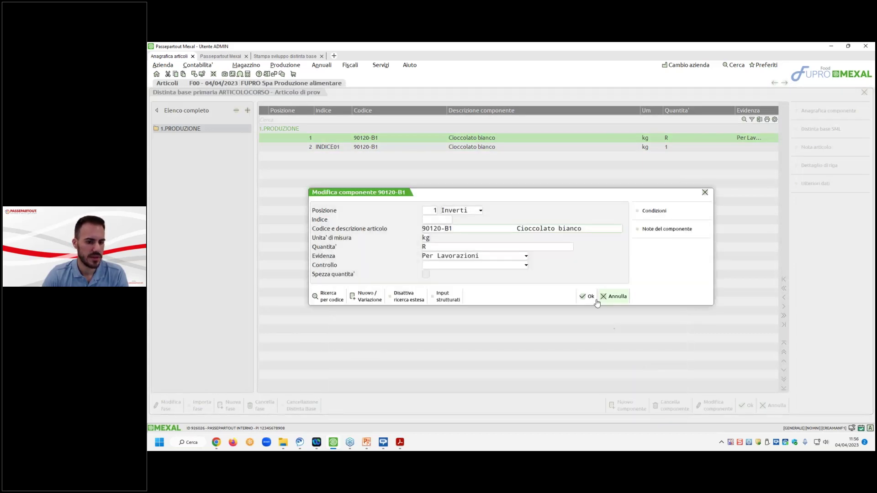
{"action": "left_click", "coordinate": [584, 297]}
{"action": "left_click", "coordinate": [747, 406]}
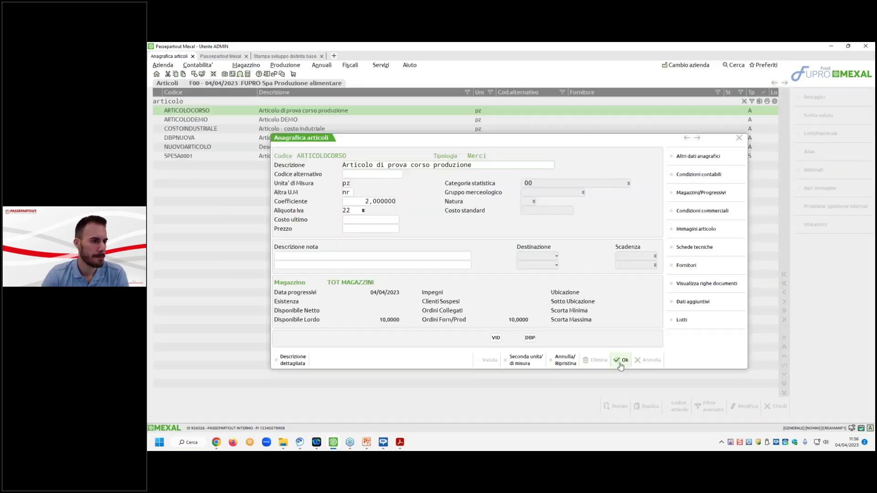
{"action": "left_click", "coordinate": [622, 360]}
Close the development print selections and reload the customer variation bills list
{"action": "left_click", "coordinate": [231, 56]}
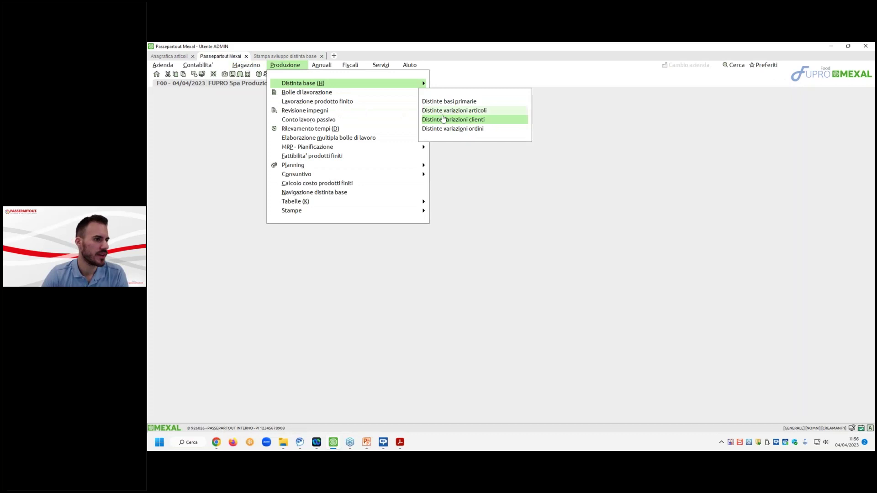
{"action": "left_click", "coordinate": [287, 56]}
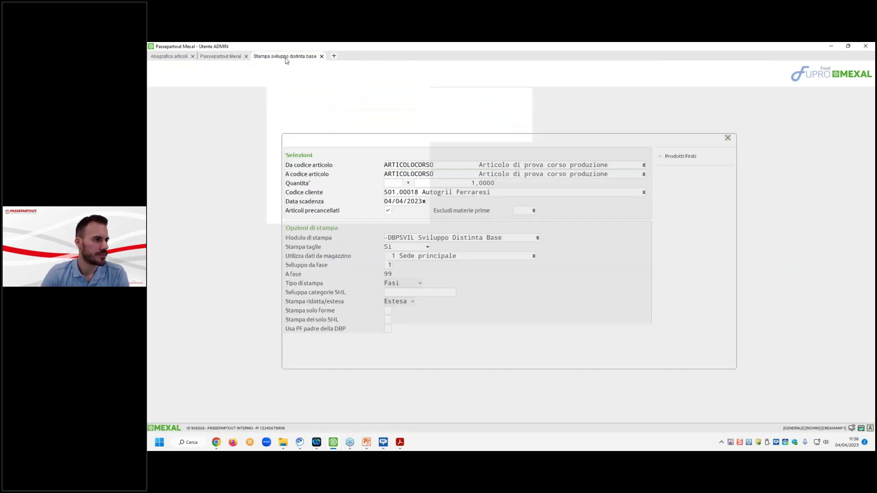
{"action": "left_click", "coordinate": [637, 413]}
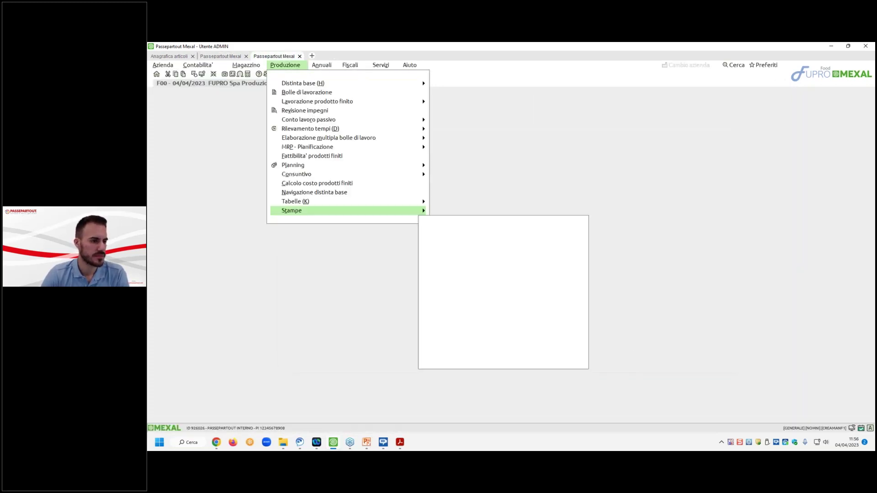
{"action": "left_click", "coordinate": [220, 56]}
{"action": "left_click", "coordinate": [454, 110]}
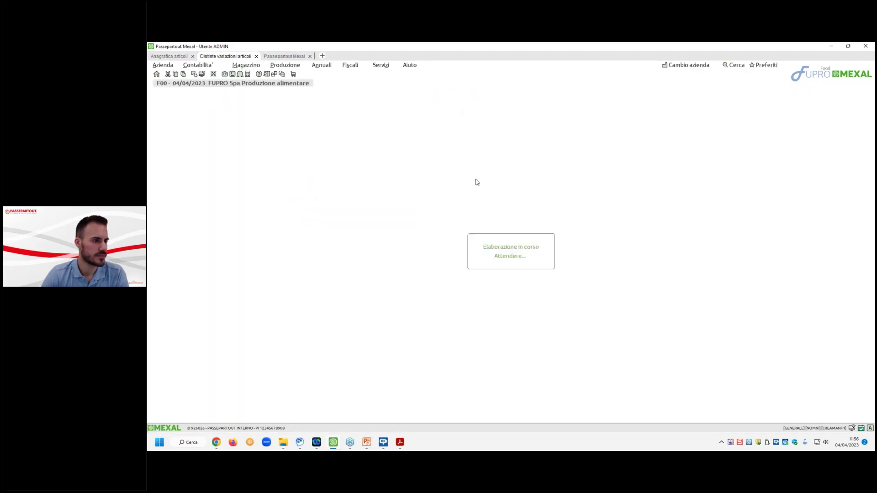
{"action": "left_click", "coordinate": [777, 406]}
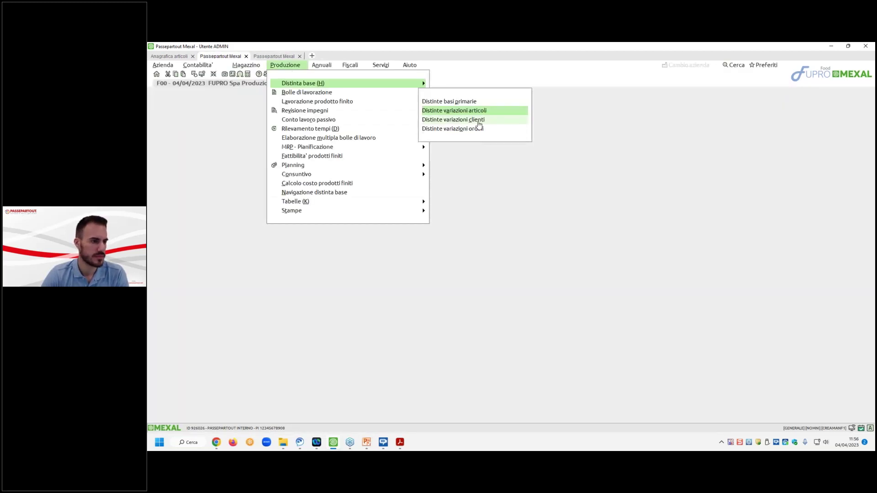
{"action": "left_click", "coordinate": [478, 122]}
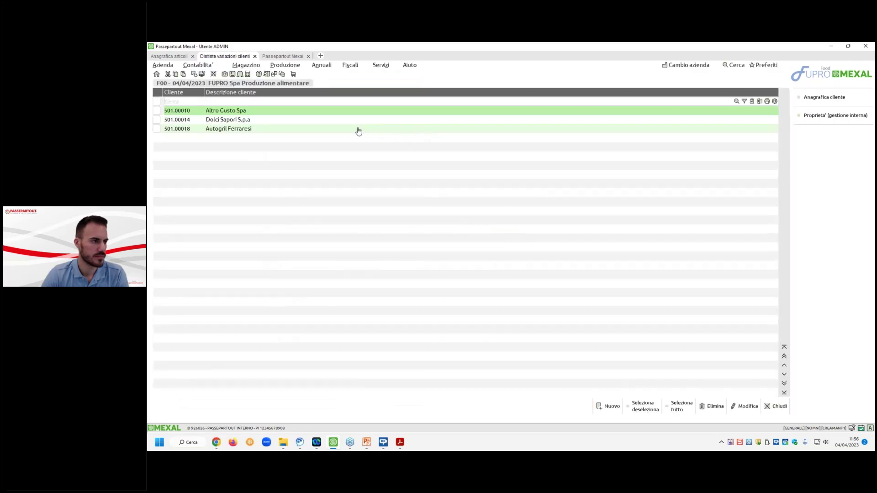
Re-enter INDICE01 as the index of the row in Autogril Ferraresi's variation bill, and confirm the component and the bill
{"action": "double_click", "coordinate": [358, 130]}
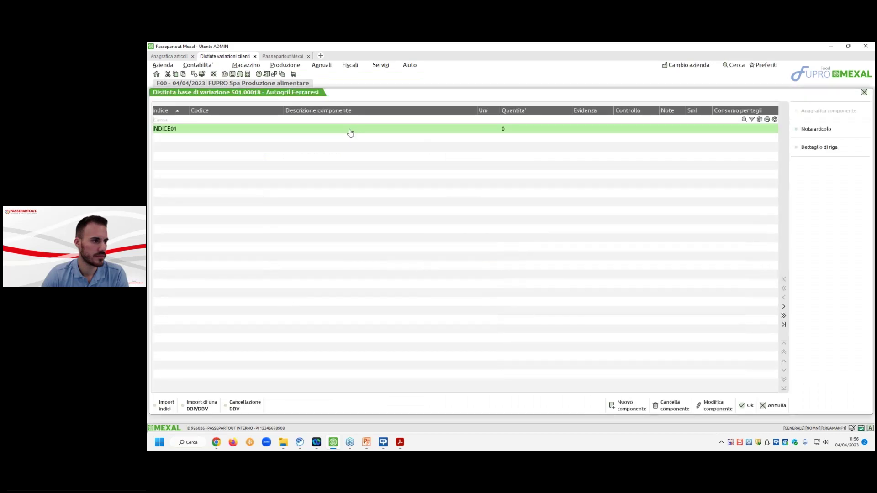
{"action": "double_click", "coordinate": [351, 132]}
{"action": "type", "text": "IN"}
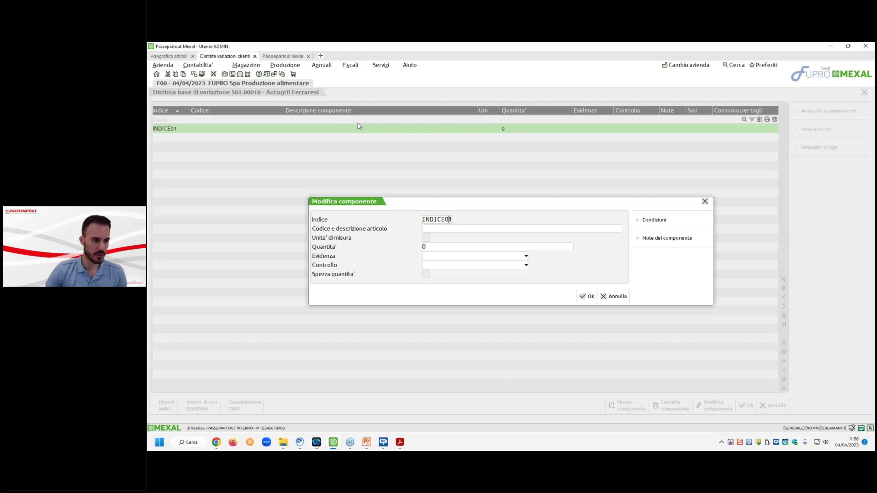
{"action": "type", "text": "DICE01"}
{"action": "key", "text": "Return"}
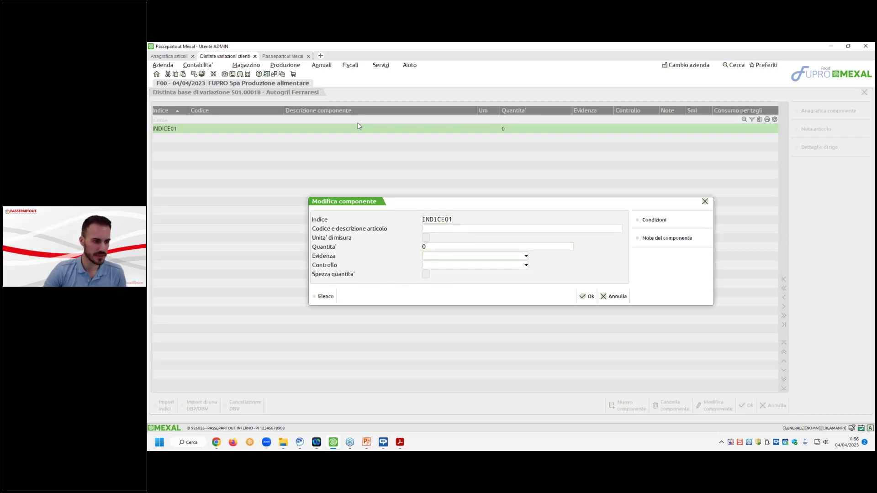
{"action": "key", "text": "F10"}
{"action": "key", "text": "F10"}
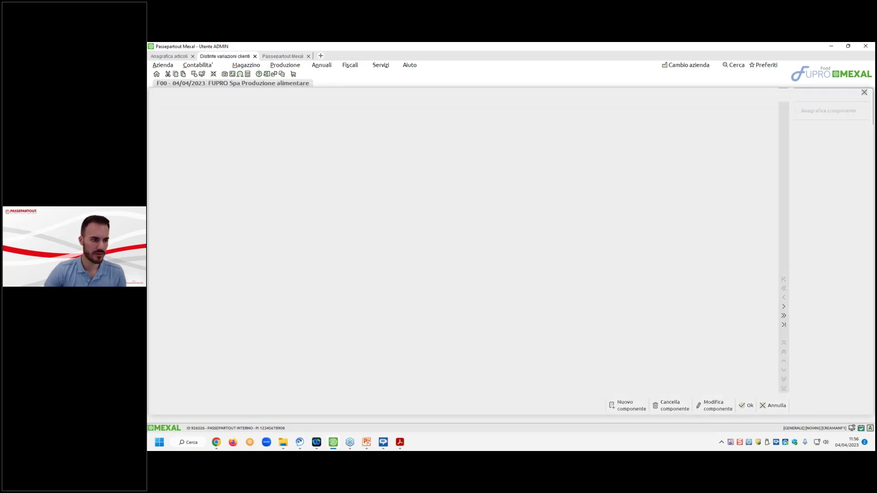
Reopen ARTICOLOCORSO's primary bill of materials from the item master, confirm it, and leave the item record
{"action": "left_click", "coordinate": [169, 56]}
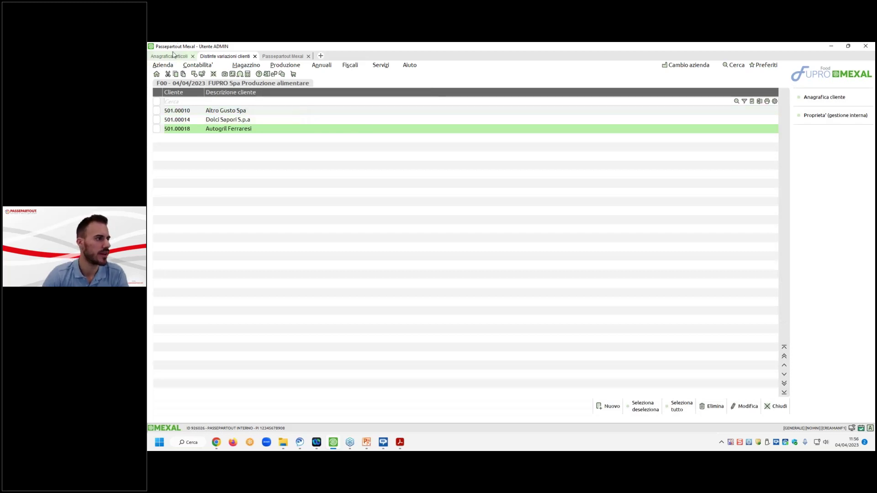
{"action": "double_click", "coordinate": [213, 112]}
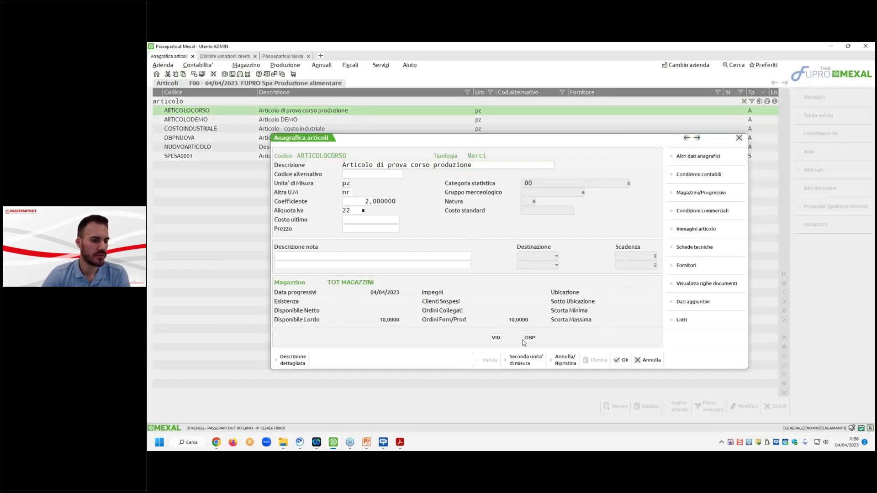
{"action": "left_click", "coordinate": [532, 344]}
{"action": "left_click", "coordinate": [747, 405]}
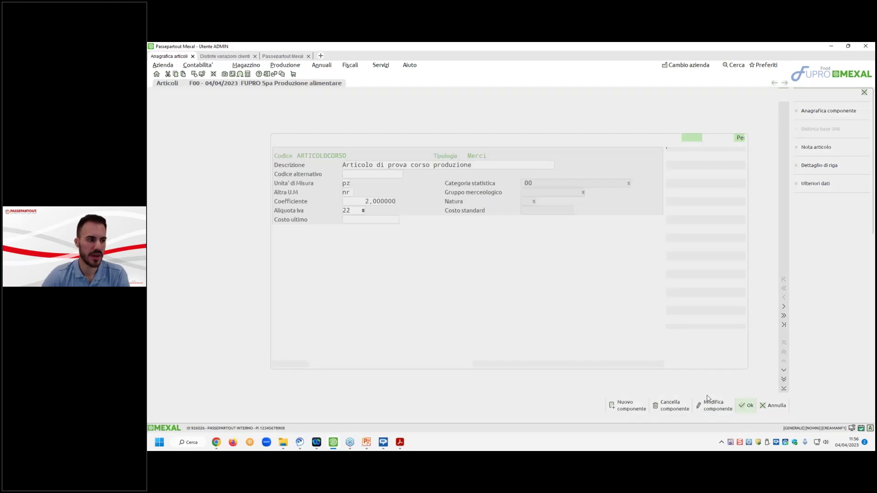
{"action": "key", "text": "Escape"}
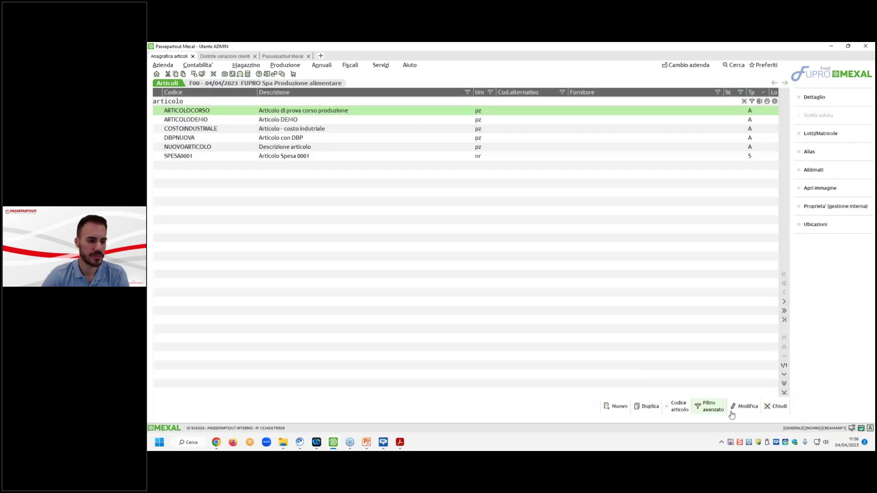
Set up a bill of materials development print with the -DBPSVIL form for item ARTICOLOCORSO and customer Autogril Ferraresi
{"action": "left_click", "coordinate": [239, 56]}
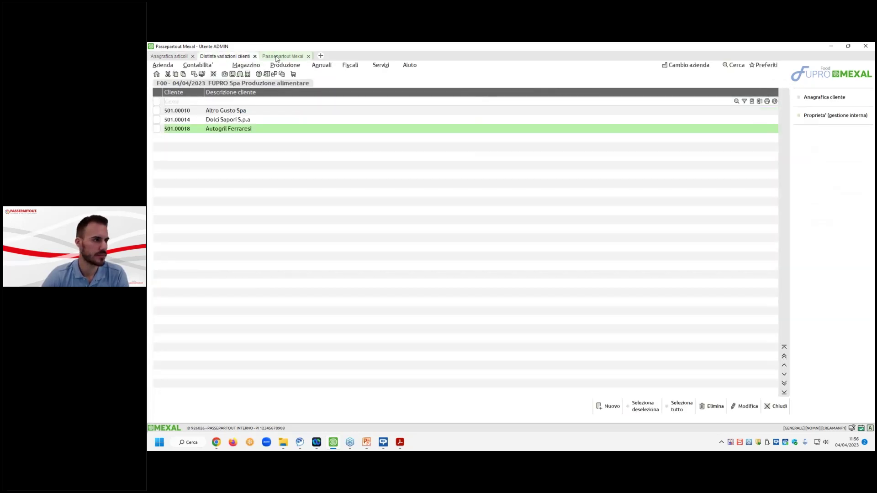
{"action": "left_click", "coordinate": [276, 56]}
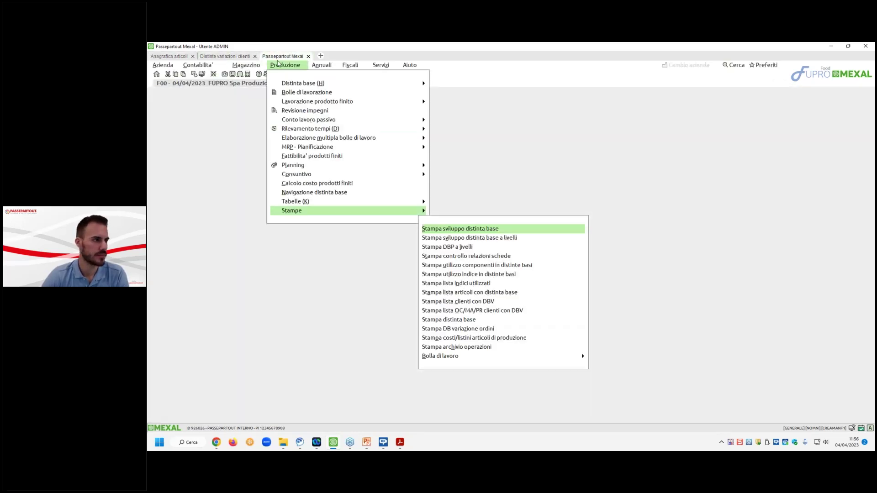
{"action": "left_click", "coordinate": [519, 229]}
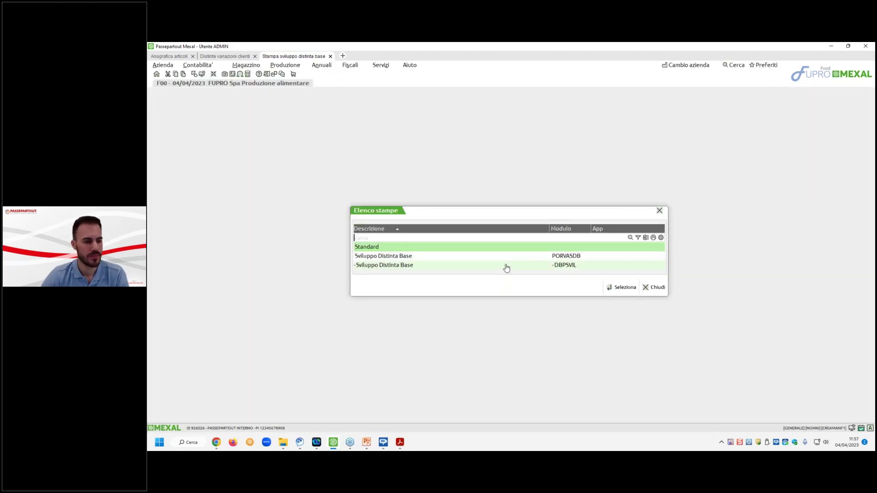
{"action": "double_click", "coordinate": [506, 268]}
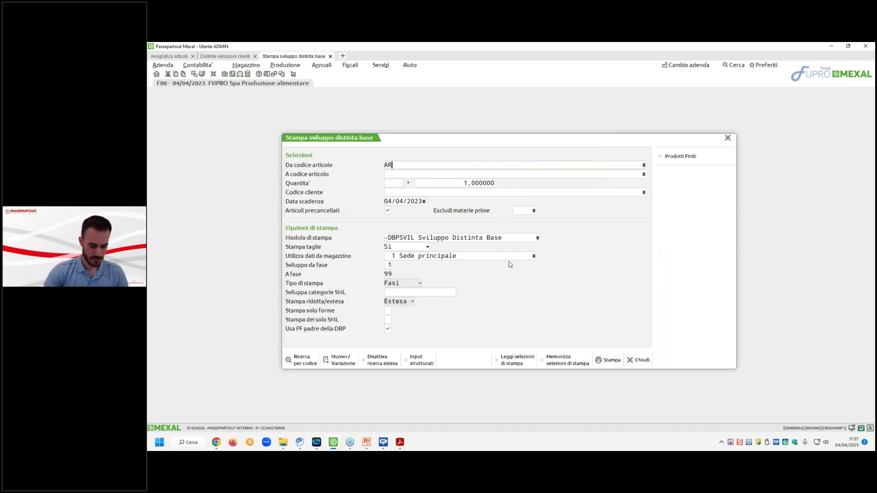
{"action": "key", "text": "Return"}
{"action": "key", "text": "Return"}
{"action": "key", "text": "Return"}
{"action": "key", "text": "F2"}
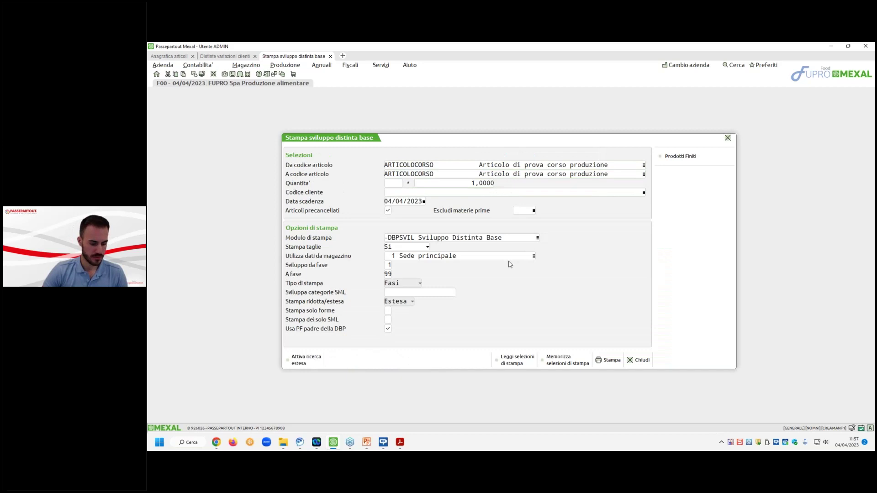
{"action": "double_click", "coordinate": [198, 138]}
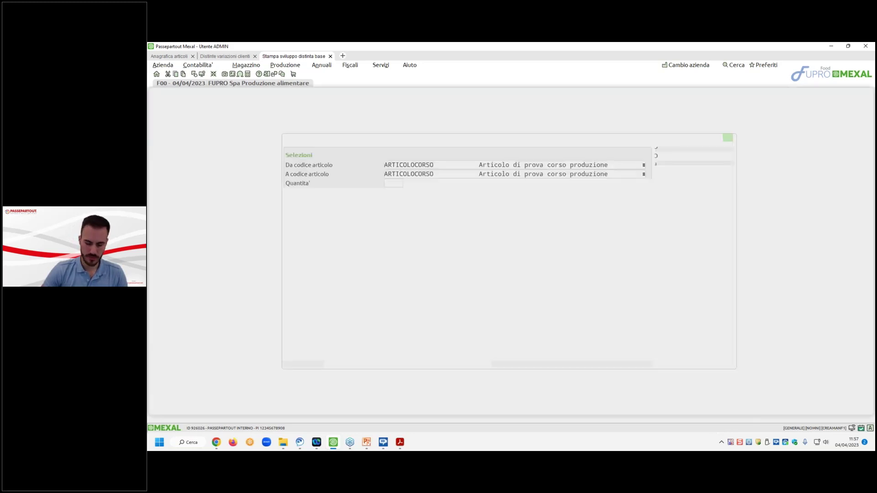
Print the bill development for Autogril Ferraresi and enlarge the resulting PDF to examine the components
{"action": "left_click", "coordinate": [203, 57]}
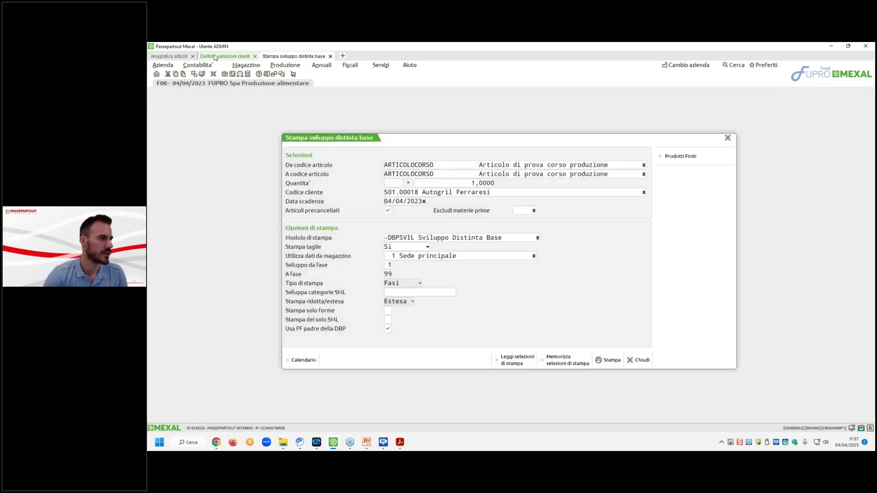
{"action": "left_click", "coordinate": [320, 56]}
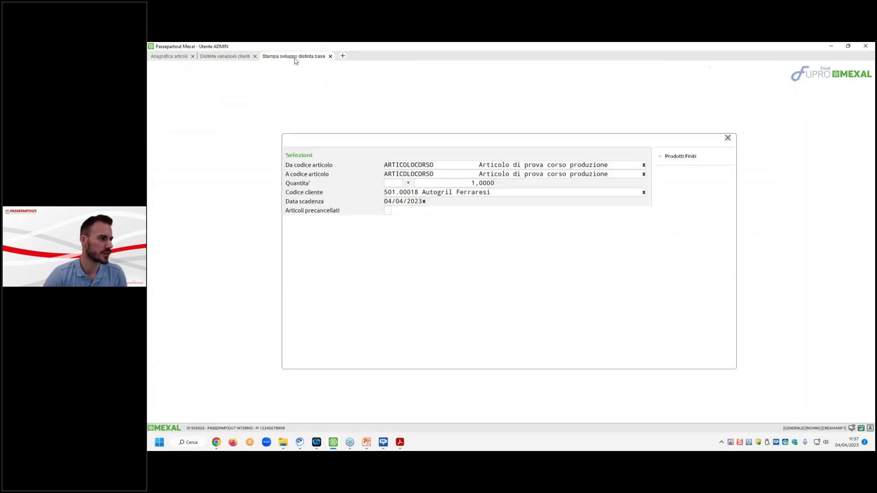
{"action": "left_click", "coordinate": [613, 360]}
{"action": "left_click", "coordinate": [552, 276]}
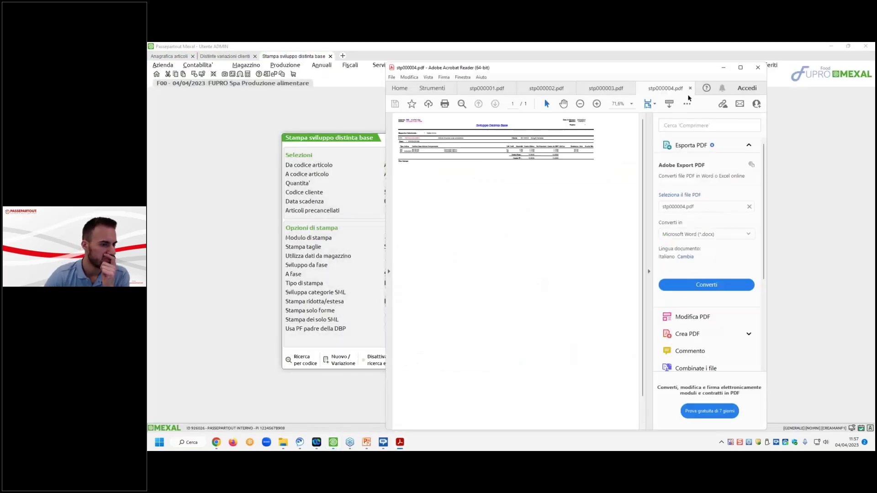
{"action": "left_click", "coordinate": [740, 67]}
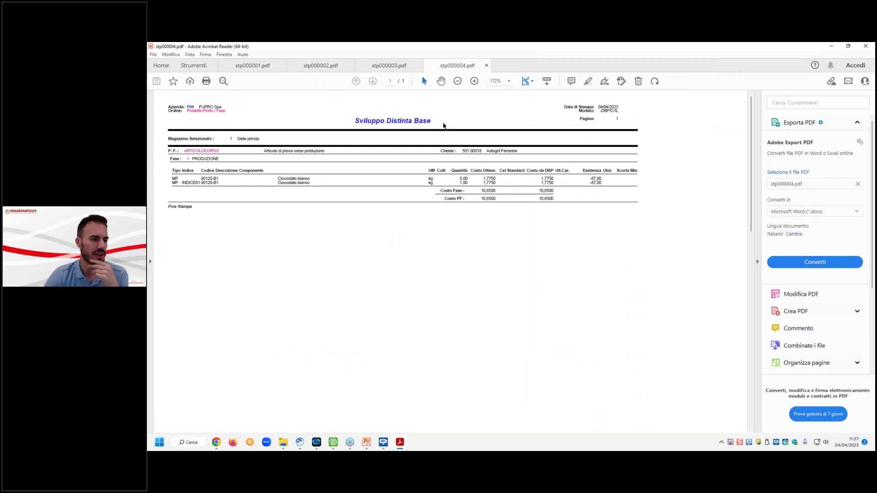
{"action": "left_click", "coordinate": [475, 81]}
{"action": "left_click", "coordinate": [475, 82]}
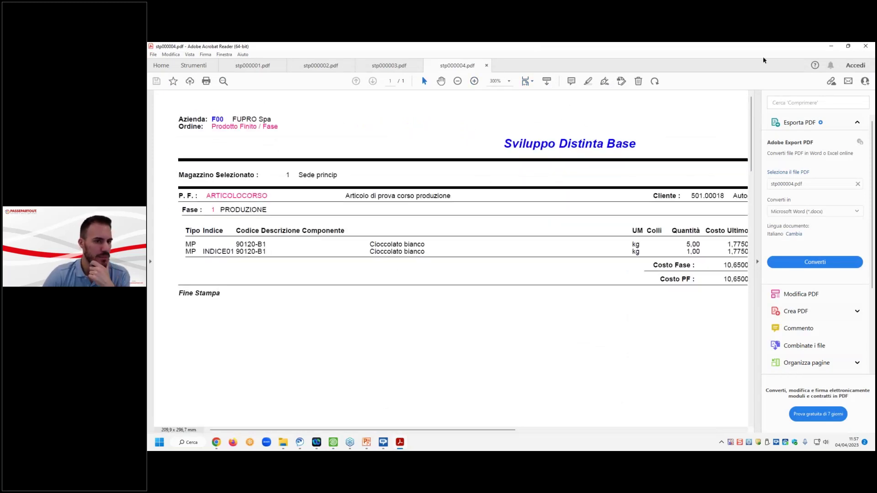
Return to Mexal and open the INDICE01 component of Autogril Ferraresi's variation bill for editing
{"action": "key", "text": "alt+Tab"}
{"action": "left_click", "coordinate": [224, 57]}
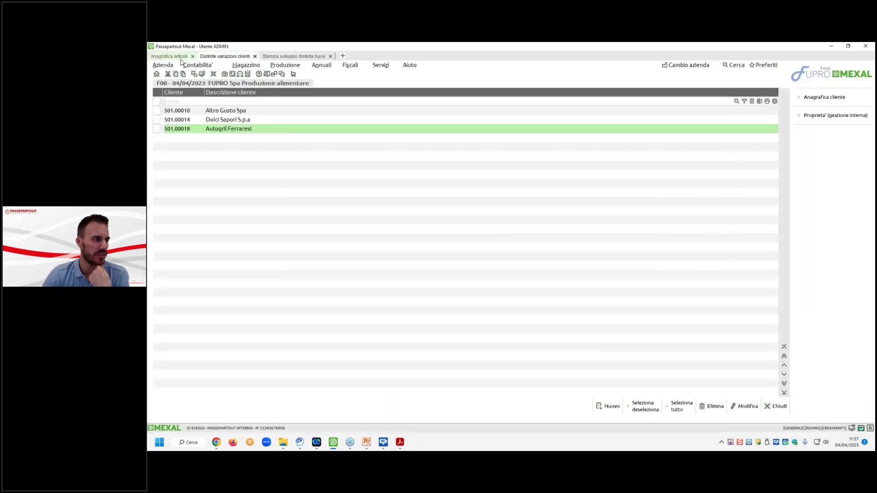
{"action": "left_click", "coordinate": [169, 56]}
{"action": "left_click", "coordinate": [224, 56]}
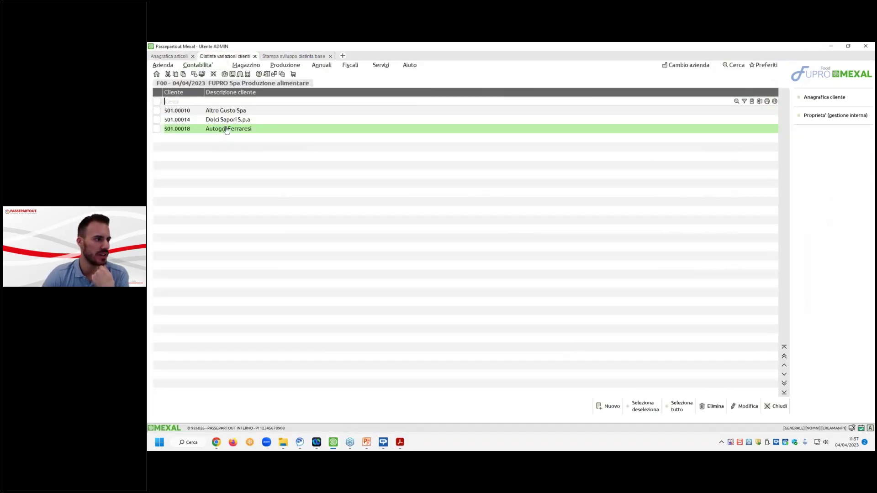
{"action": "double_click", "coordinate": [224, 127]}
{"action": "double_click", "coordinate": [417, 132]}
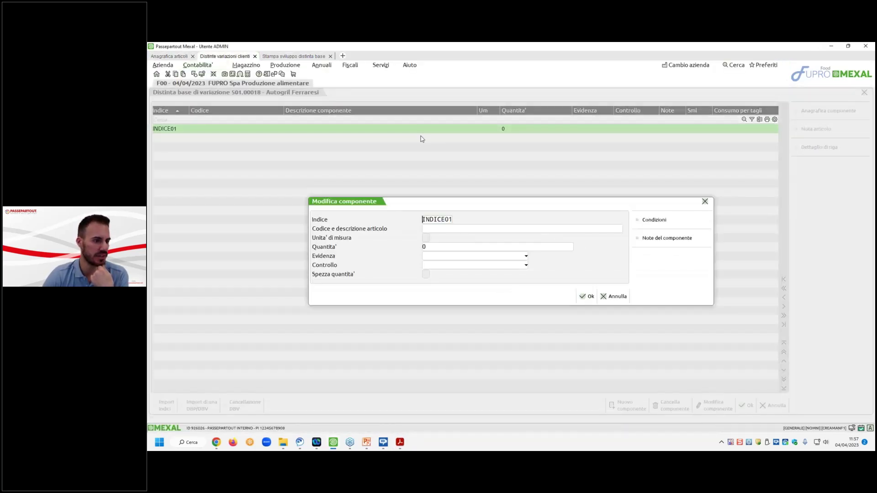
{"action": "left_click", "coordinate": [169, 56]}
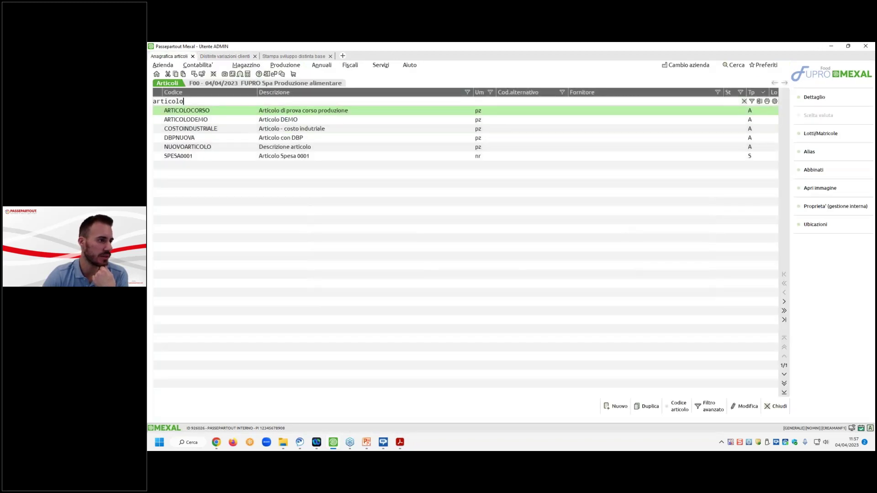
{"action": "left_click", "coordinate": [231, 56]}
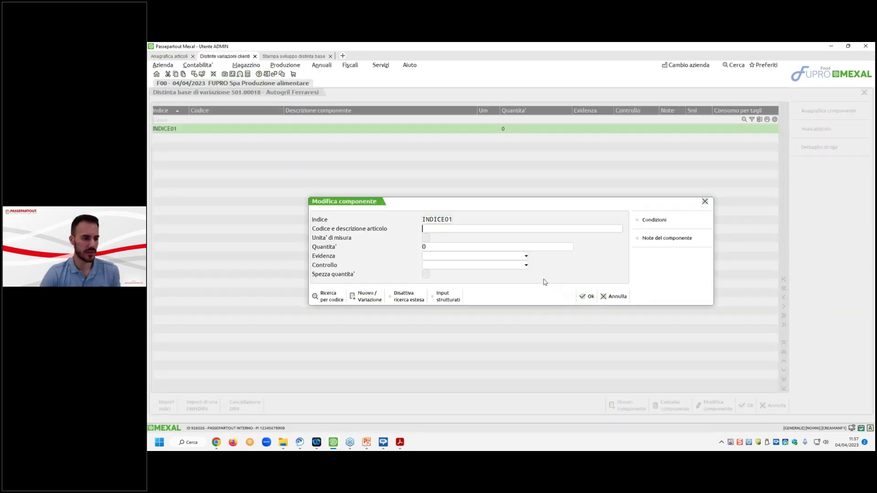
Set the INDICE01 component to item 90120-F1 Cioccolato fondente 50% with quantity 1, and confirm the component and the variation bill
{"action": "key", "text": "F2"}
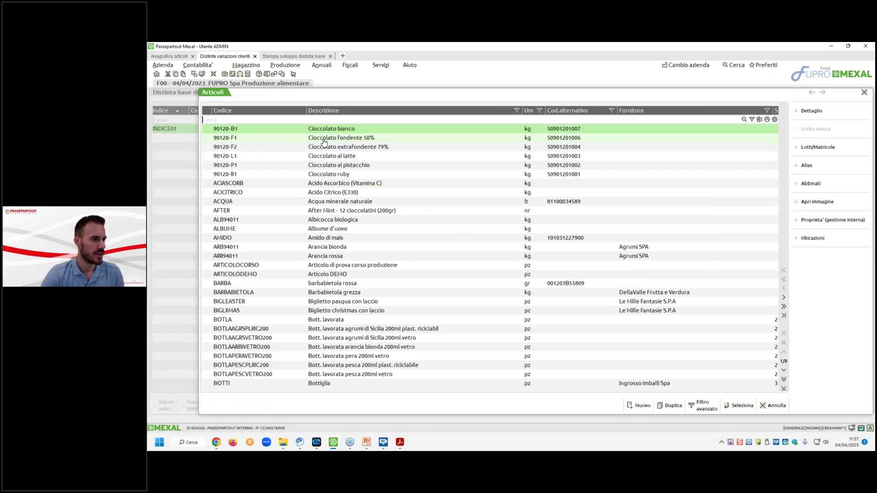
{"action": "key", "text": "Return"}
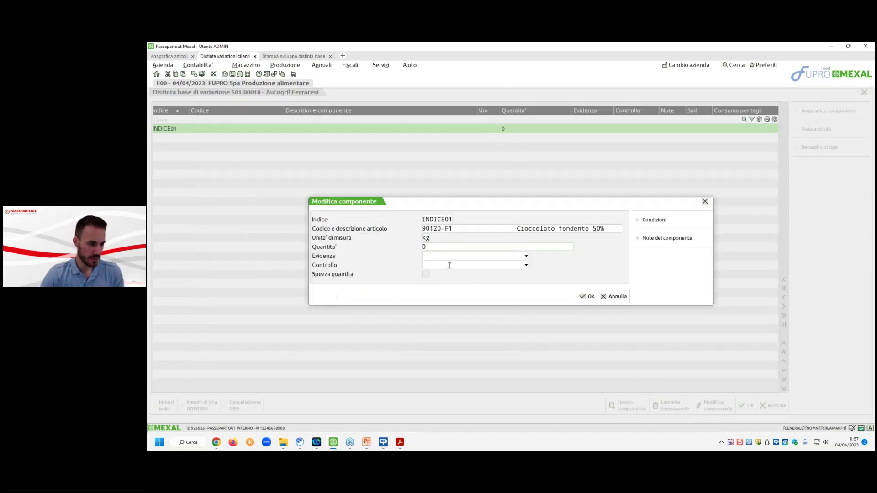
{"action": "left_click", "coordinate": [449, 265]}
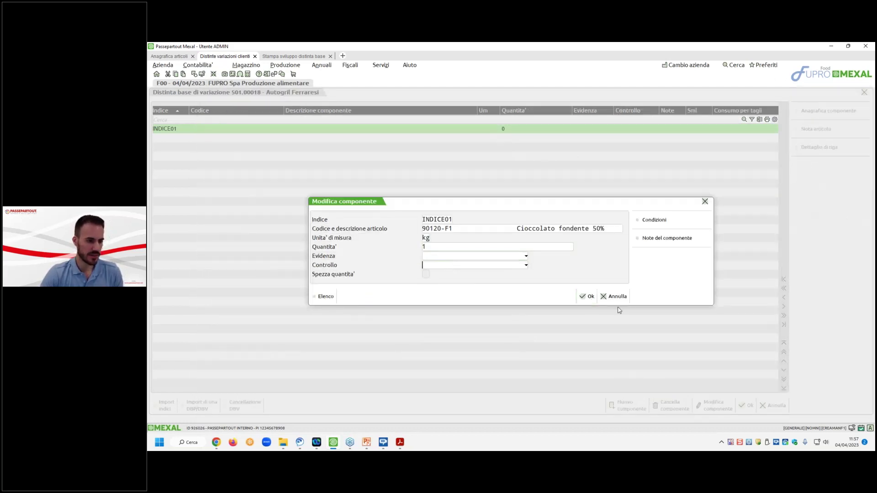
{"action": "left_click", "coordinate": [587, 296]}
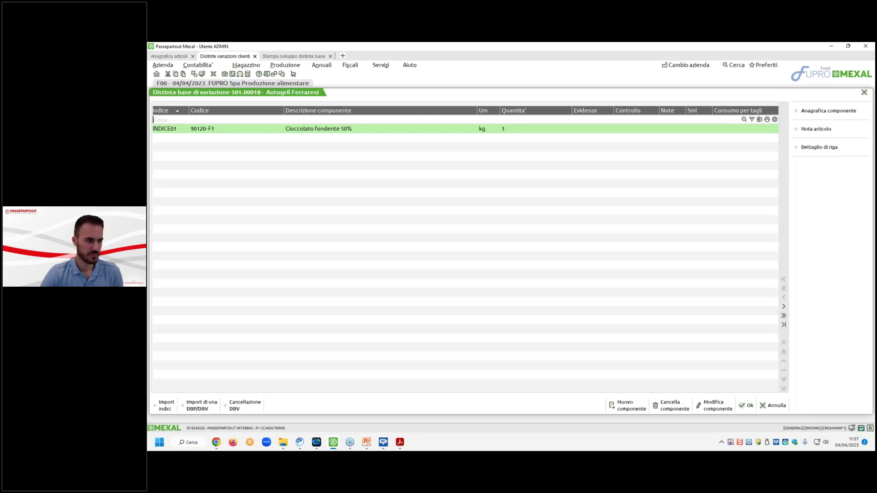
{"action": "left_click", "coordinate": [754, 399]}
Open ARTICOLOCORSO's primary bill of materials again and confirm both the bill and the item record
{"action": "left_click", "coordinate": [185, 57]}
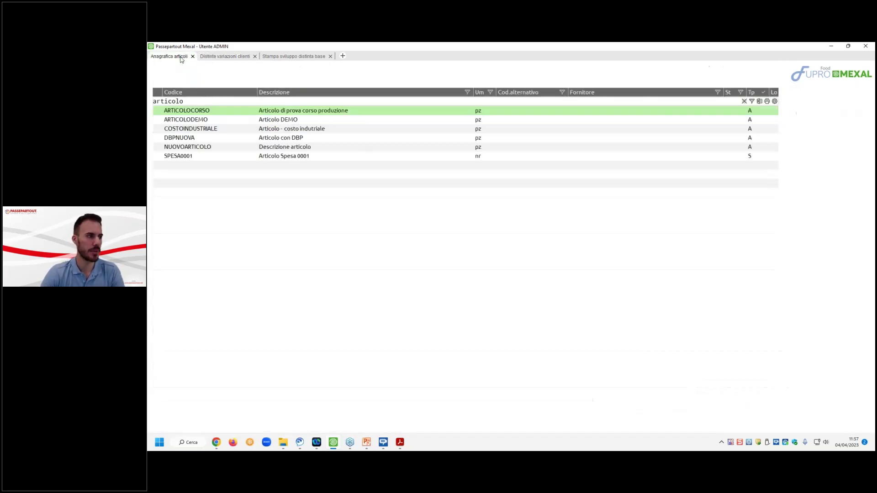
{"action": "double_click", "coordinate": [242, 111]}
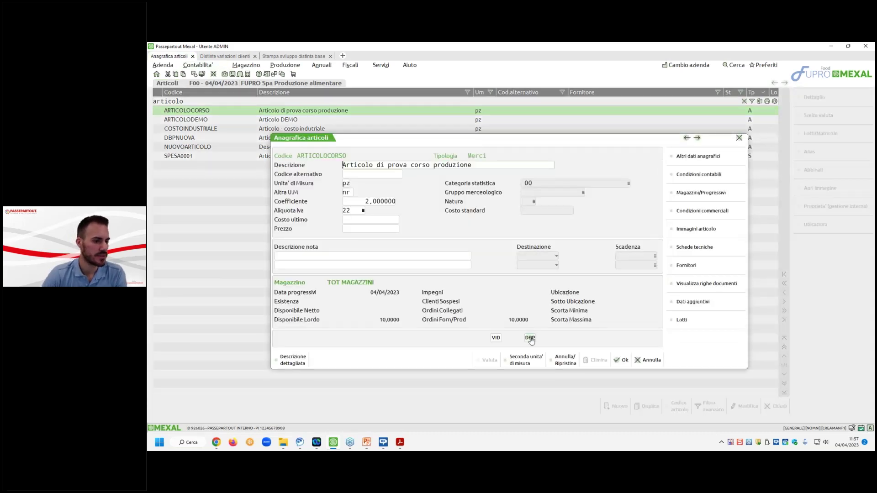
{"action": "left_click", "coordinate": [530, 338]}
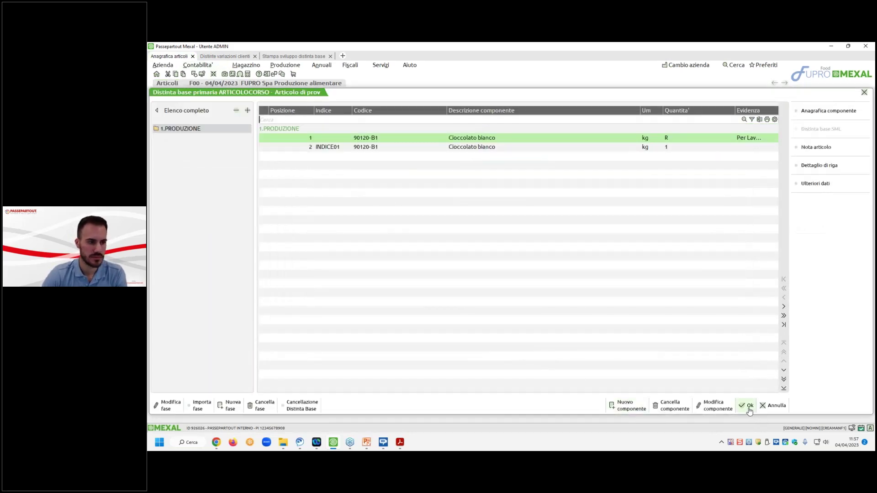
{"action": "left_click", "coordinate": [748, 405]}
{"action": "left_click", "coordinate": [623, 361]}
Reprint the bill development with the same selections, check the PDF, and close Acrobat Reader with all its open documents
{"action": "left_click", "coordinate": [294, 56]}
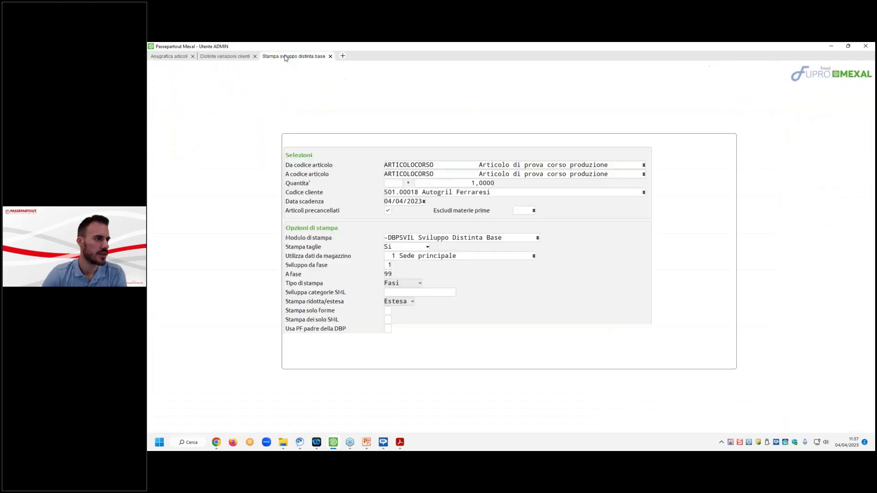
{"action": "left_click", "coordinate": [608, 360]}
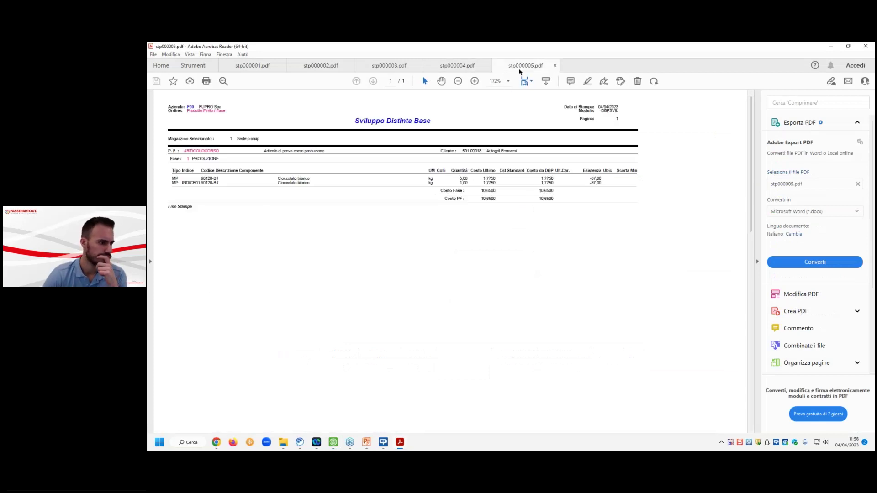
{"action": "left_click", "coordinate": [865, 45]}
{"action": "left_click", "coordinate": [473, 256]}
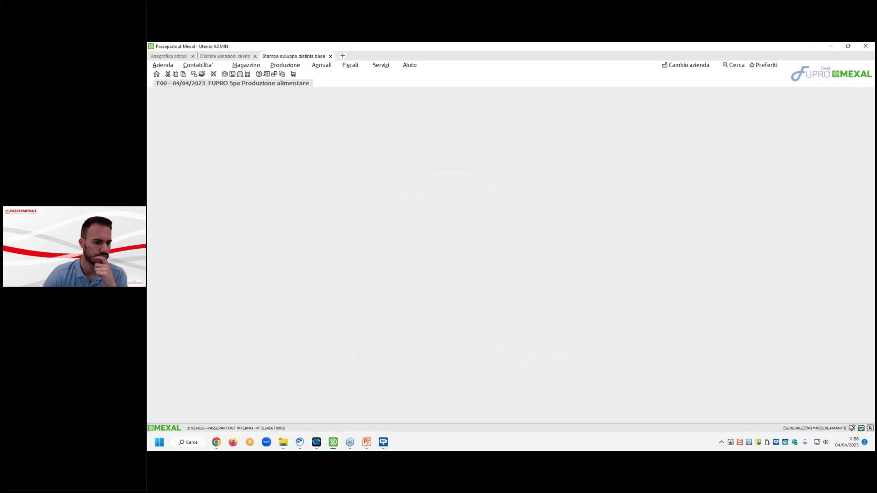
Open the bill of materials development print using the -DBPSVIL Sviluppo Distinta Base form
{"action": "left_click", "coordinate": [286, 65]}
{"action": "mouse_move", "coordinate": [346, 213]}
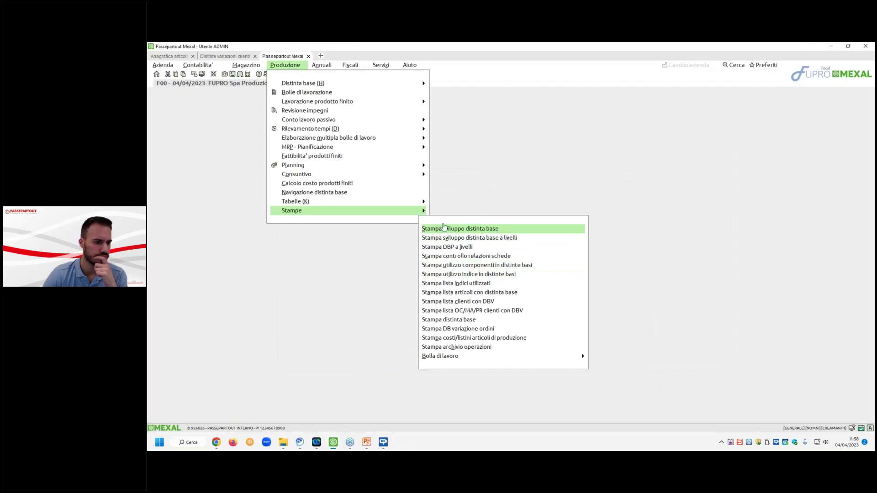
{"action": "key", "text": "Up"}
{"action": "key", "text": "Up"}
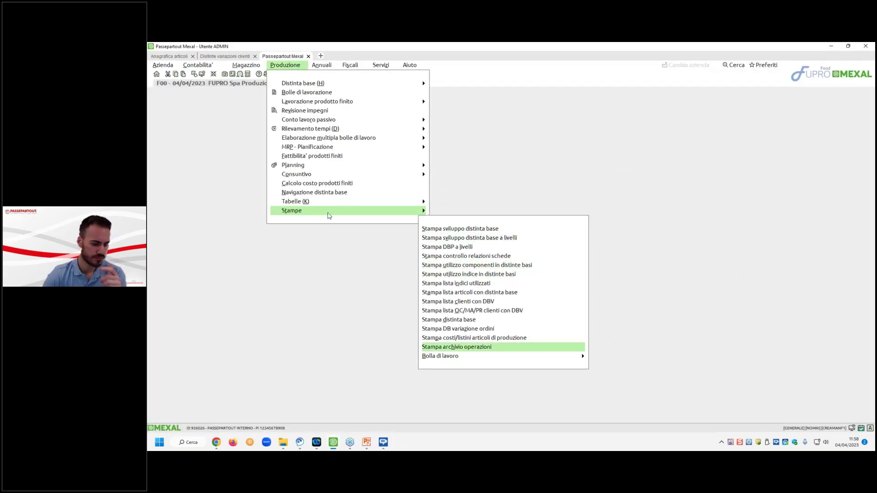
{"action": "key", "text": "Right"}
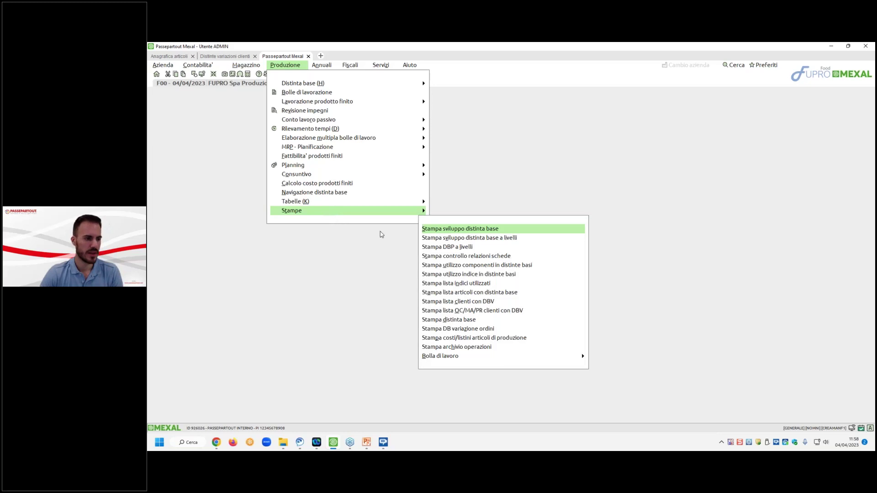
{"action": "key", "text": "Return"}
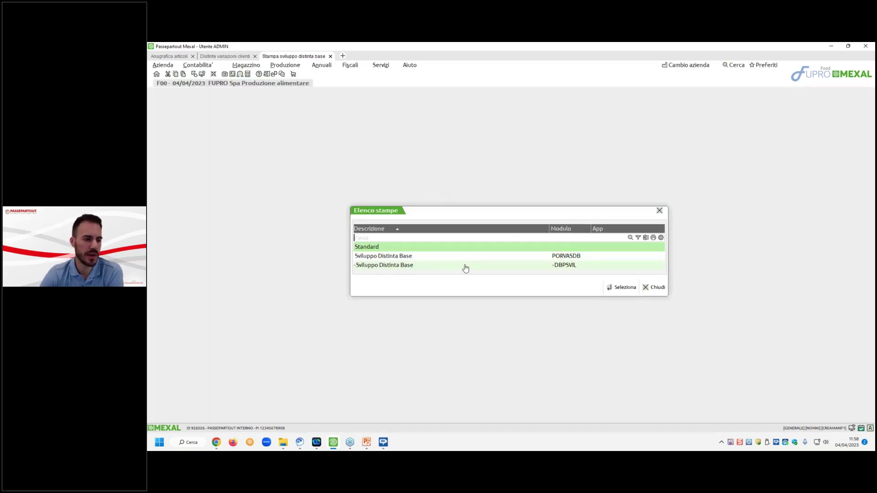
{"action": "double_click", "coordinate": [464, 267]}
Limit the print to article ARTICOLOCORSO and customer 501.00018 Autogril Ferraresi, and print it to PDF
{"action": "type", "text": "ARTICOLOCORSO"}
{"action": "key", "text": "Return"}
{"action": "key", "text": "Return"}
{"action": "key", "text": "F2"}
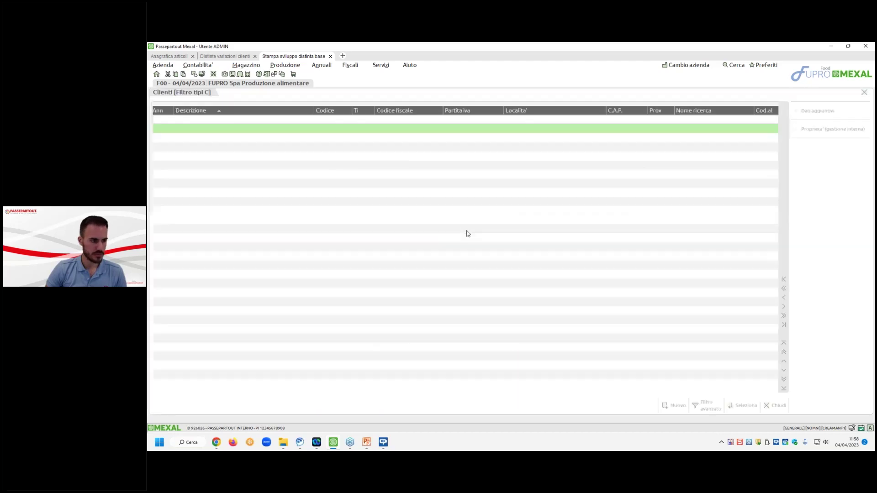
{"action": "key", "text": "Return"}
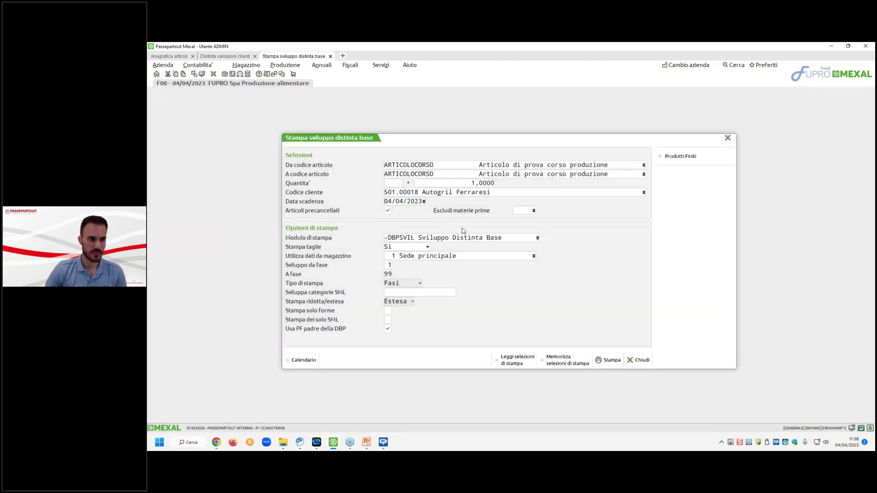
{"action": "left_click", "coordinate": [612, 361]}
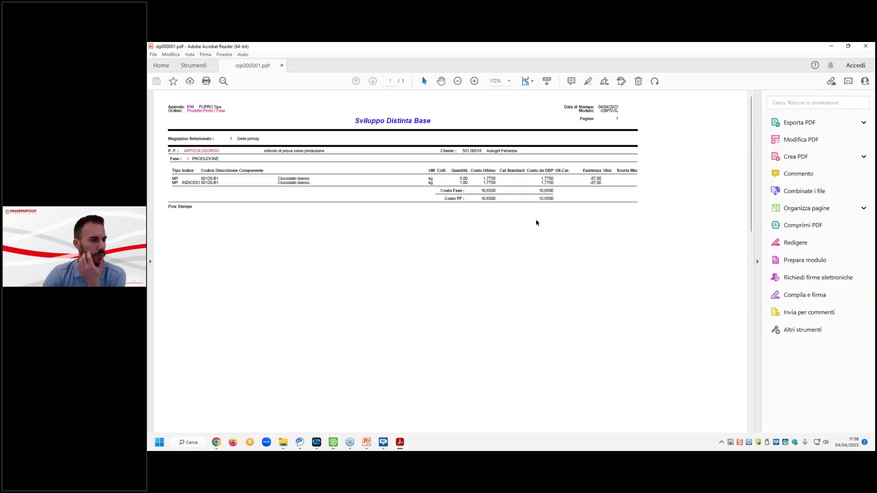
Return to Mexal, review the INDICE01 line in Autogril Ferraresi's variation bill, and confirm the bill
{"action": "left_click", "coordinate": [835, 46]}
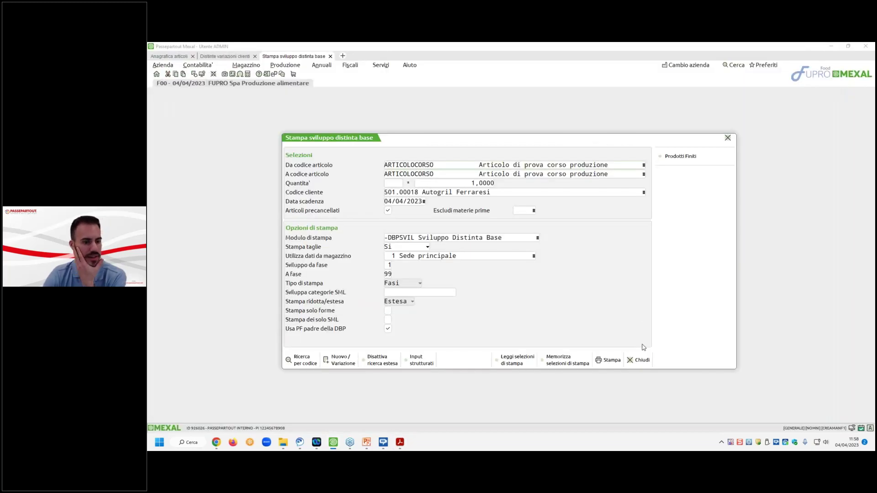
{"action": "left_click", "coordinate": [233, 56]}
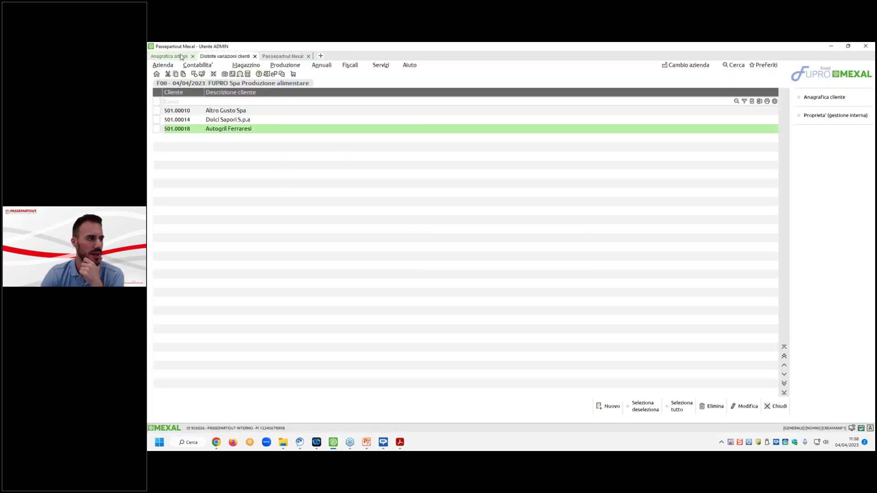
{"action": "double_click", "coordinate": [247, 132]}
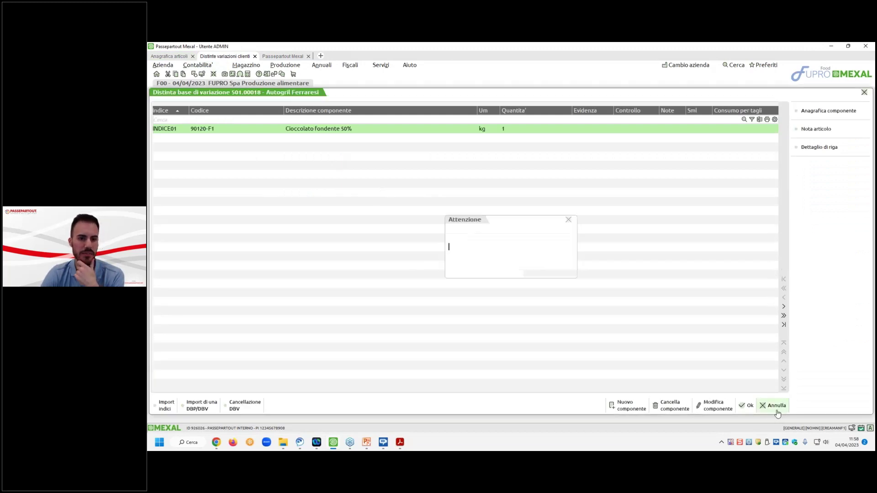
{"action": "left_click", "coordinate": [776, 407]}
{"action": "left_click", "coordinate": [532, 269]}
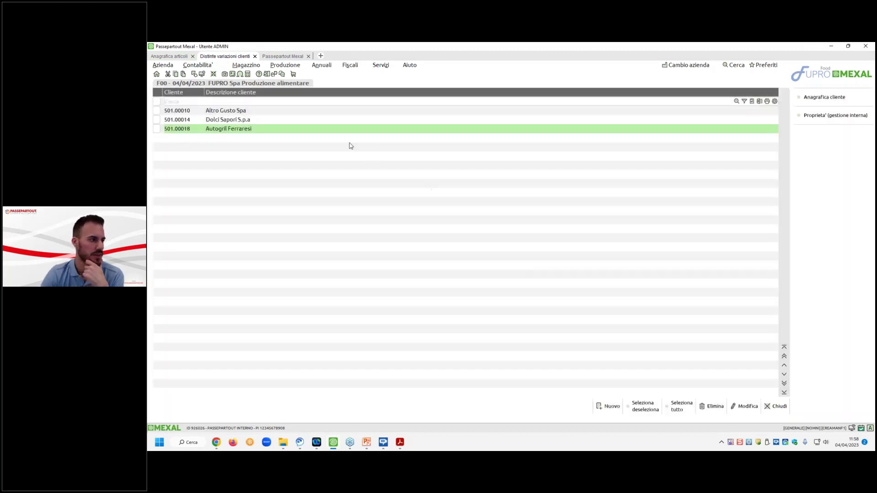
{"action": "double_click", "coordinate": [288, 132]}
{"action": "left_click", "coordinate": [747, 406]}
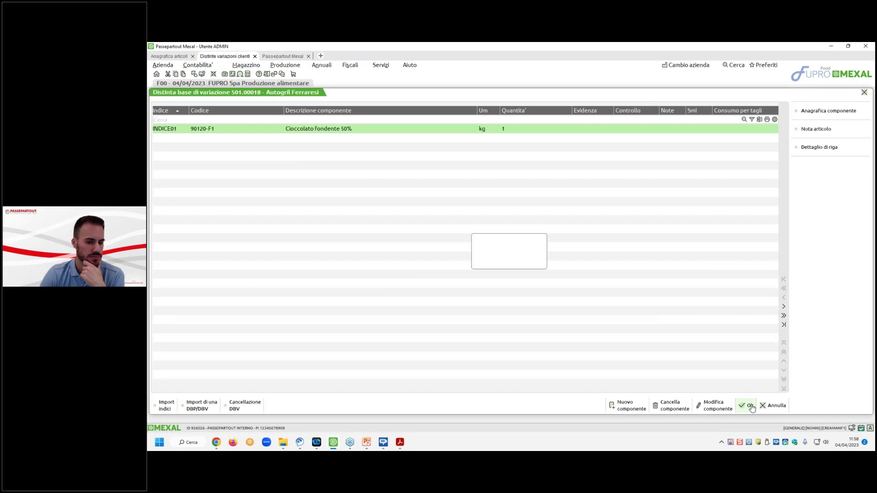
{"action": "left_click", "coordinate": [170, 56]}
{"action": "left_click", "coordinate": [283, 56]}
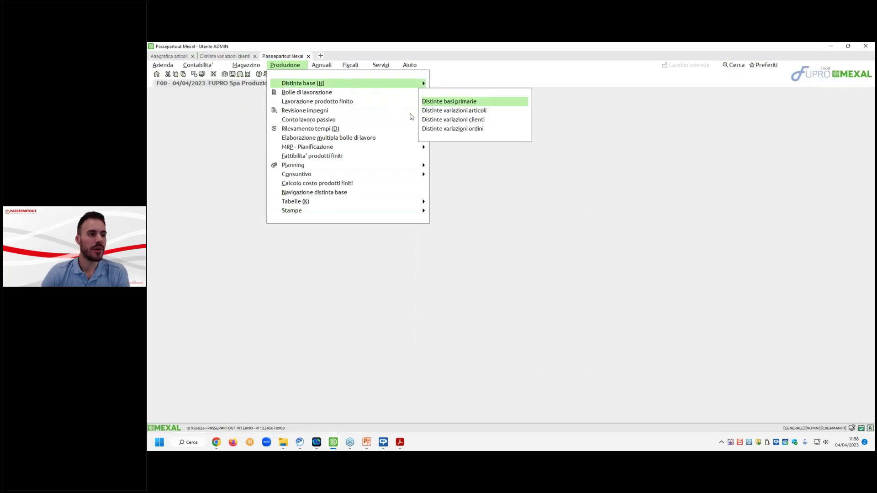
{"action": "left_click", "coordinate": [226, 56]}
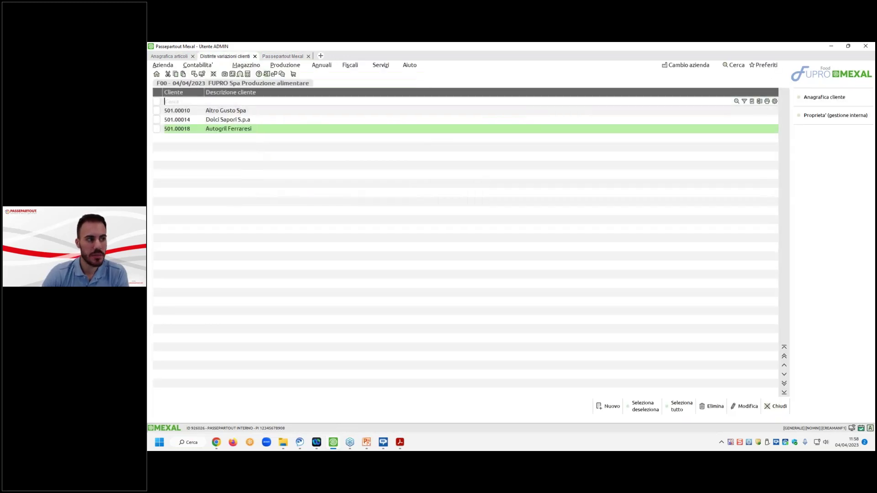
{"action": "left_click", "coordinate": [182, 56]}
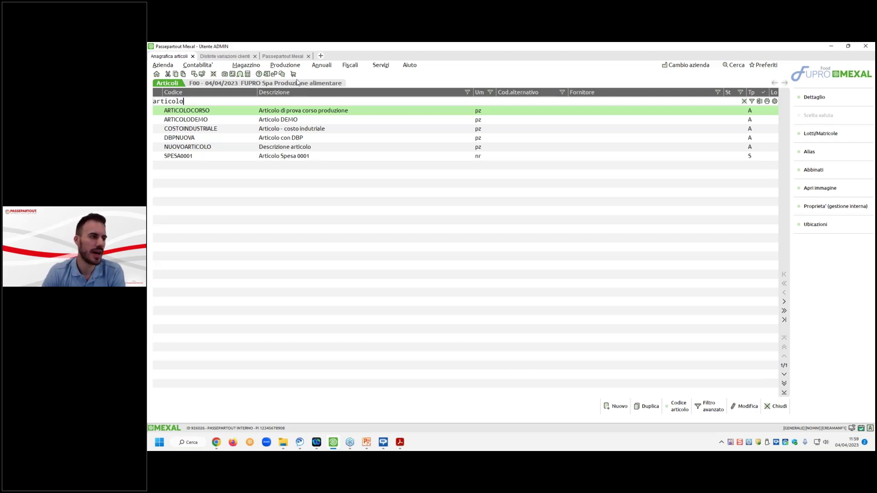
{"action": "left_click", "coordinate": [225, 56]}
{"action": "left_click", "coordinate": [276, 57]}
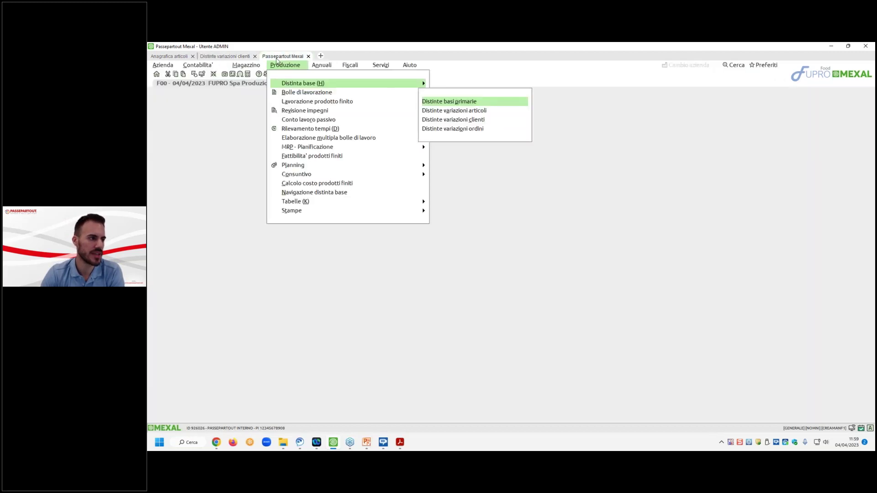
{"action": "key", "text": "Home"}
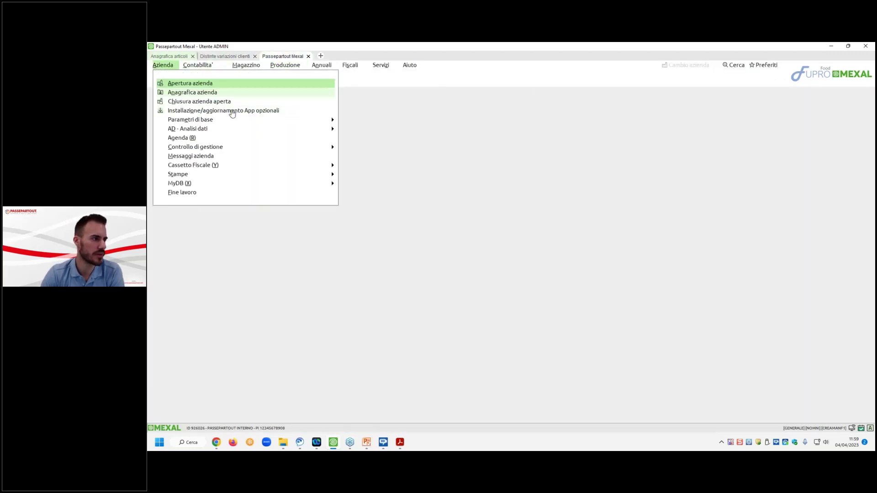
{"action": "left_click", "coordinate": [283, 65]}
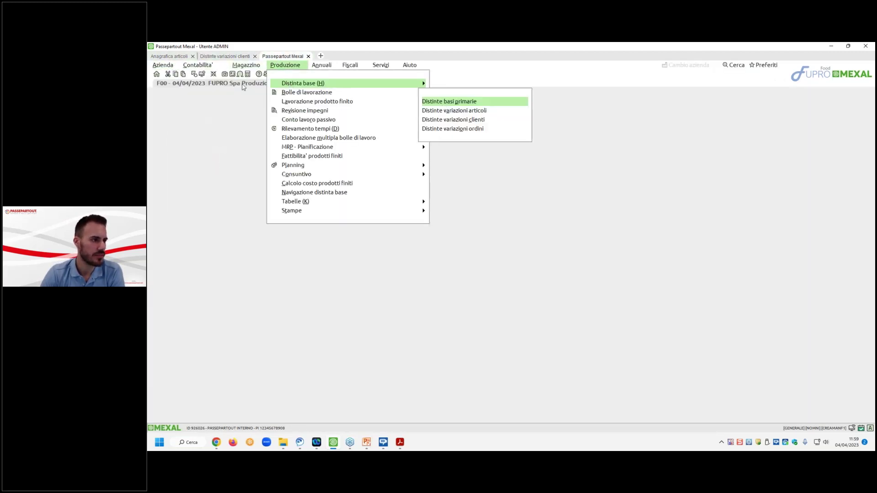
{"action": "key", "text": "Left"}
{"action": "key", "text": "Return"}
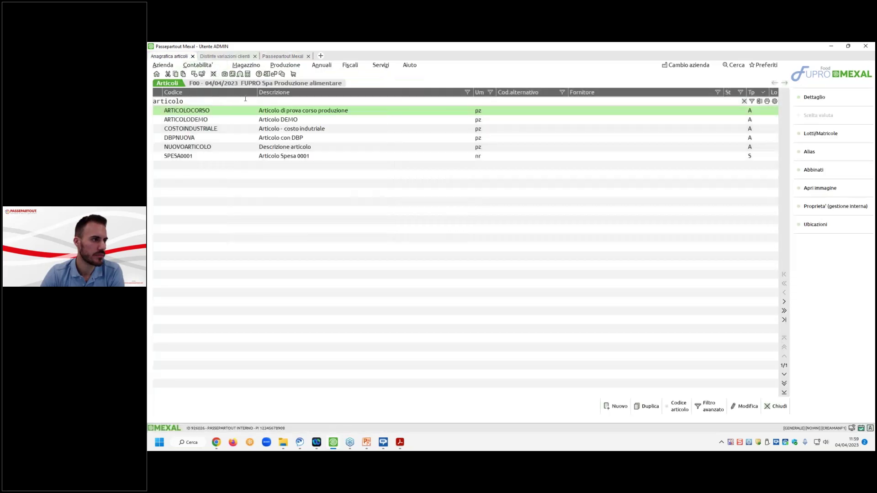
Open ARTICOLOCORSO's primary bill of materials and clear the item code and quantity from its INDICE01 component
{"action": "double_click", "coordinate": [249, 110]}
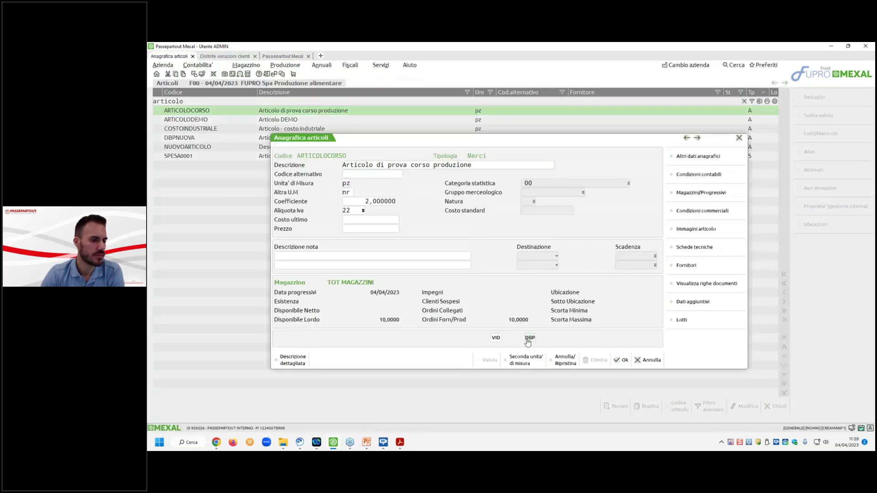
{"action": "left_click", "coordinate": [529, 339]}
{"action": "key", "text": "Down"}
{"action": "double_click", "coordinate": [497, 148]}
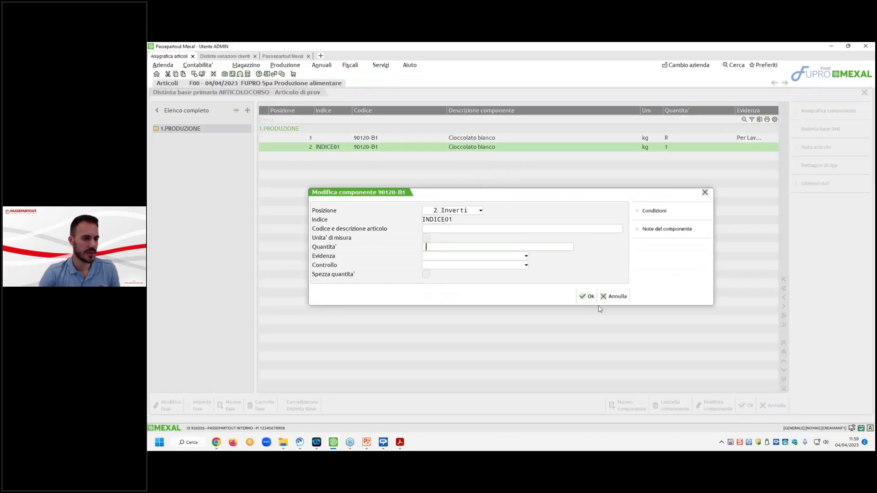
{"action": "left_click", "coordinate": [587, 296]}
Recheck the INDICE01 component and the bill's remaining columns, then confirm the primary bill and leave the ARTICOLOCORSO record
{"action": "double_click", "coordinate": [372, 151]}
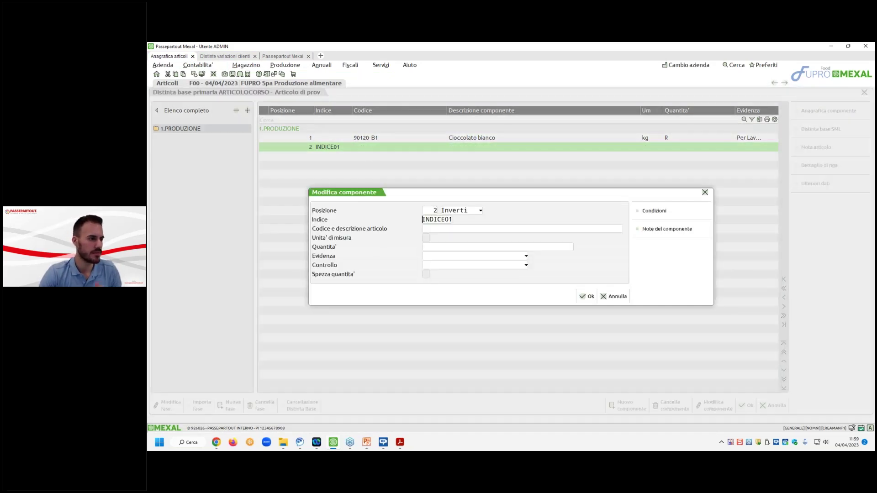
{"action": "left_click", "coordinate": [590, 300]}
{"action": "left_click", "coordinate": [786, 325]}
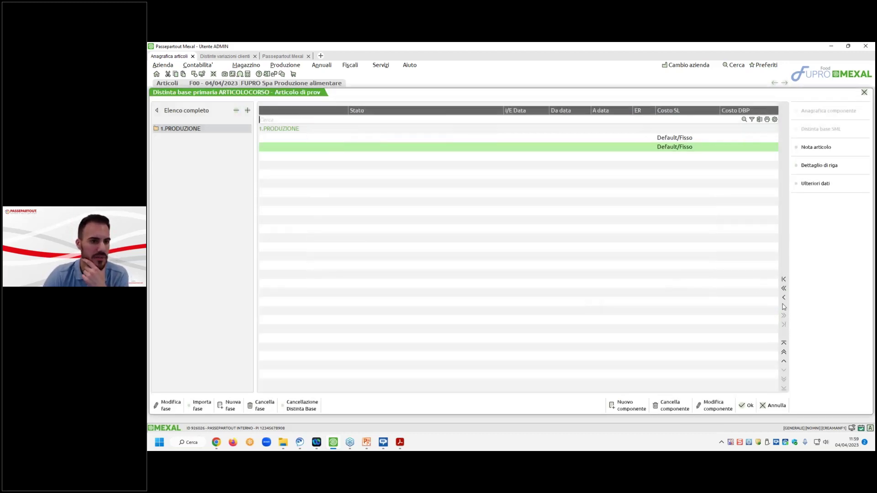
{"action": "left_click", "coordinate": [783, 280]}
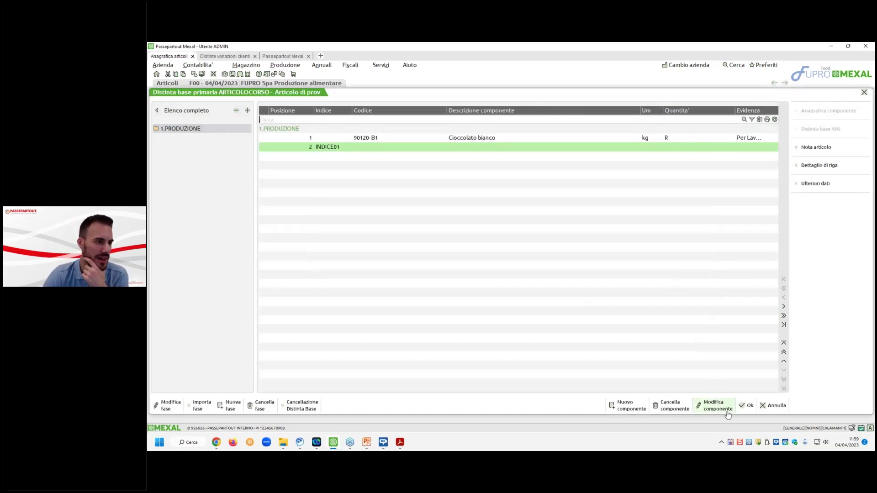
{"action": "left_click", "coordinate": [746, 406]}
{"action": "key", "text": "Escape"}
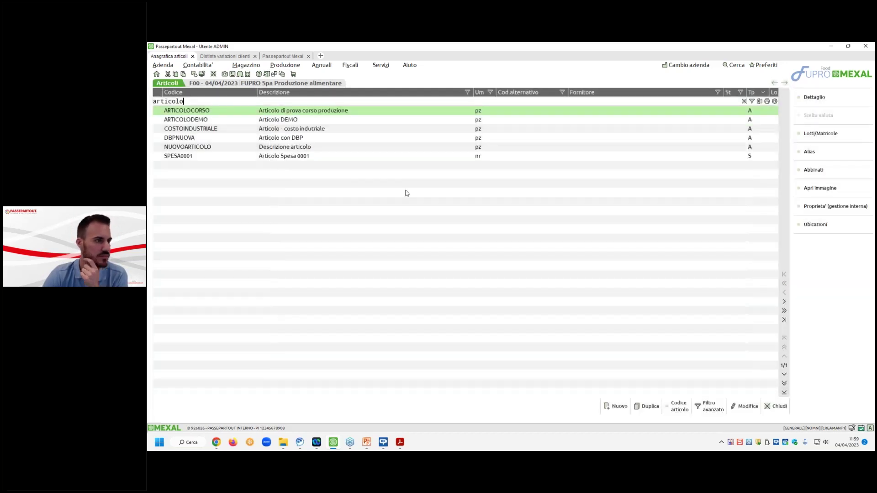
Reopen Autogril Ferraresi's variation bill, confirm it without changes, and close the customer variation bill list
{"action": "left_click", "coordinate": [225, 57]}
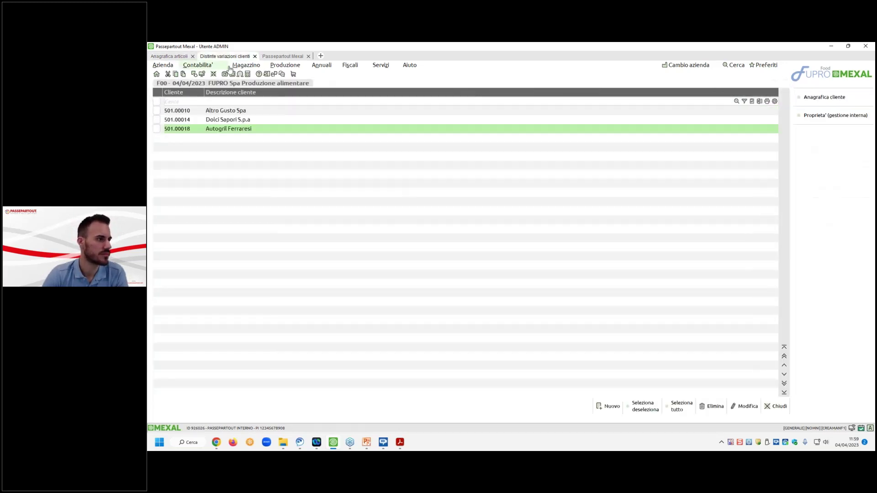
{"action": "double_click", "coordinate": [252, 131]}
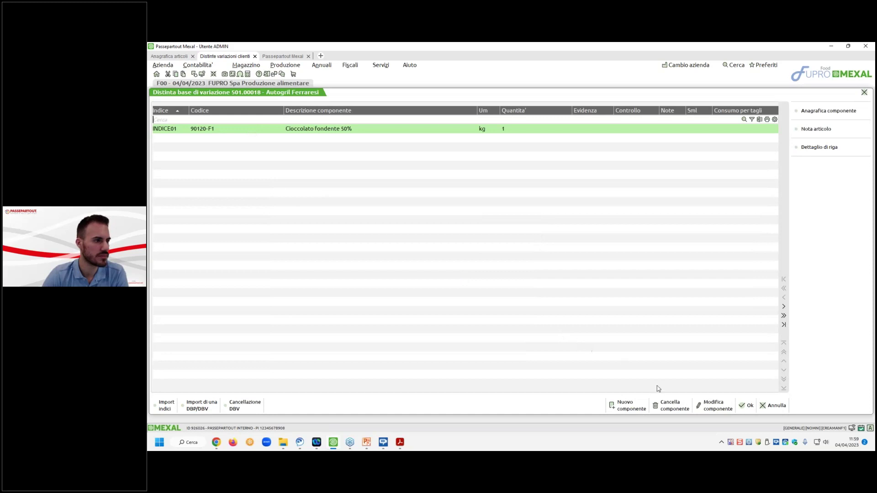
{"action": "left_click", "coordinate": [747, 406]}
{"action": "left_click", "coordinate": [777, 406]}
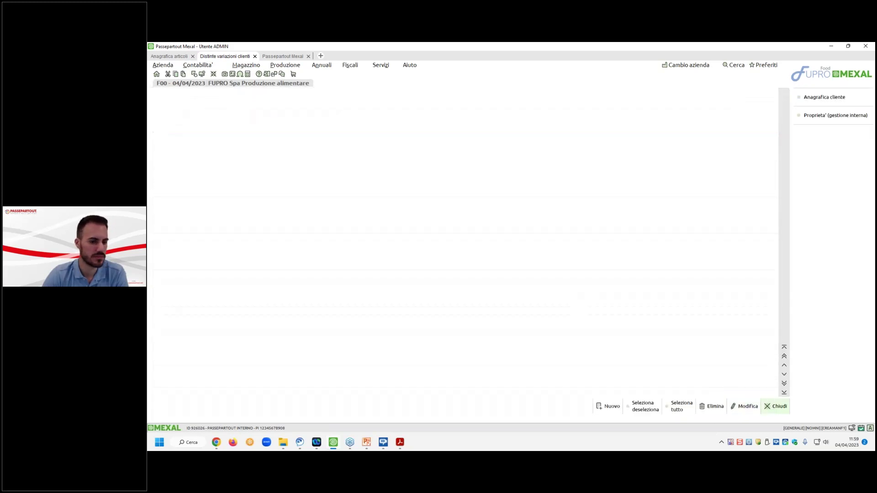
{"action": "left_click", "coordinate": [275, 56]}
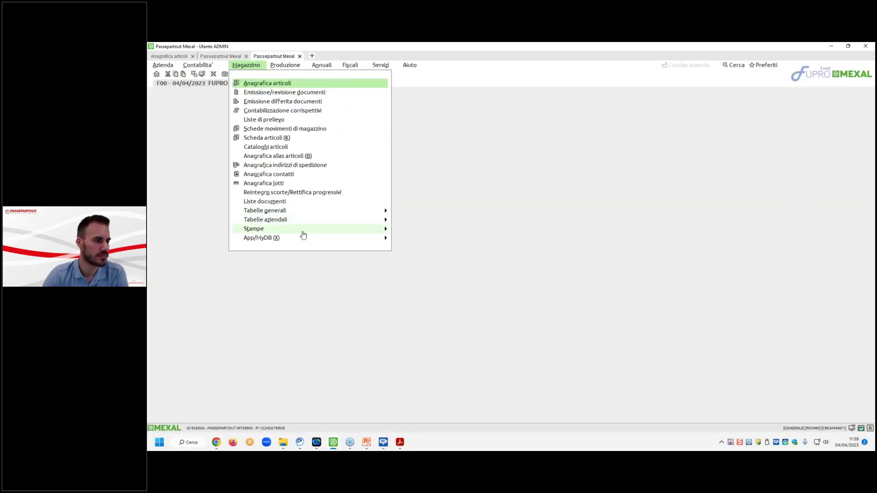
{"action": "mouse_move", "coordinate": [303, 233]}
{"action": "left_click", "coordinate": [439, 249]}
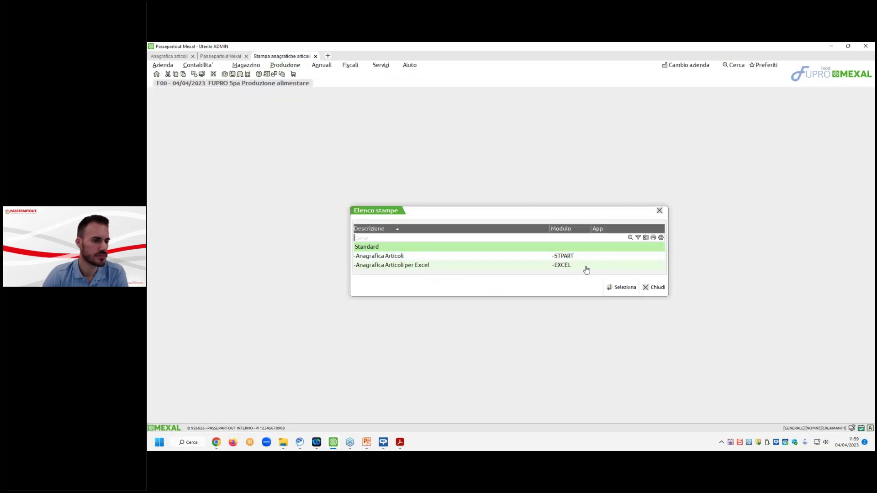
{"action": "left_click", "coordinate": [654, 288]}
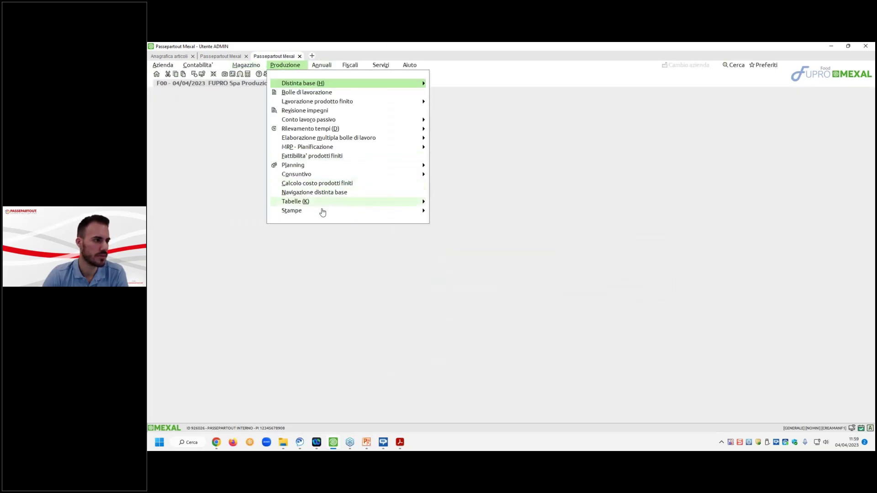
Open the bill of materials development print with module -DBPSVIL and limit it to item ARTICOLOCORSO, keeping the default quantity
{"action": "mouse_move", "coordinate": [322, 211]}
{"action": "left_click", "coordinate": [476, 230]}
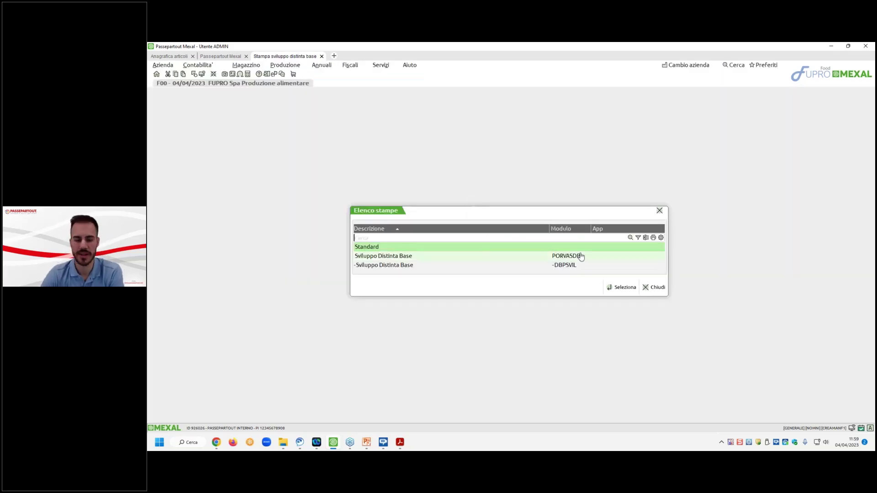
{"action": "double_click", "coordinate": [558, 264]}
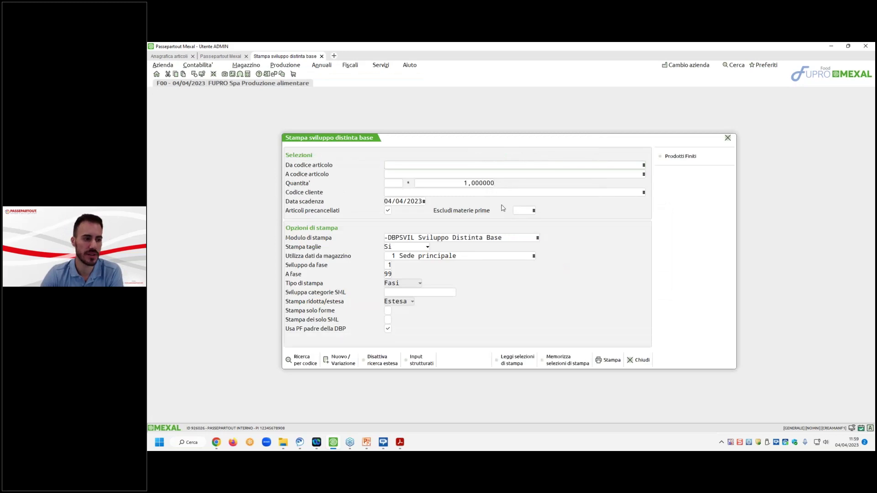
{"action": "type", "text": "ARTICOLOCORSO"}
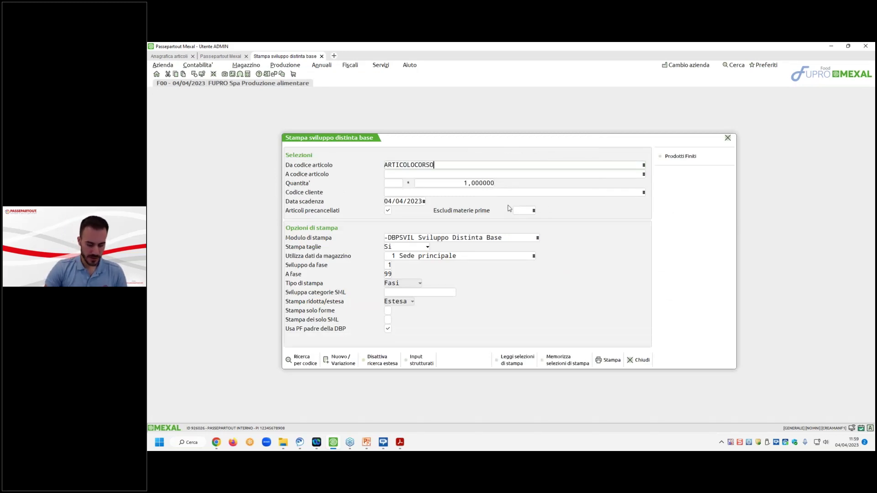
{"action": "key", "text": "Return"}
{"action": "key", "text": "Return"}
{"action": "key", "text": "Return"}
{"action": "key", "text": "Return"}
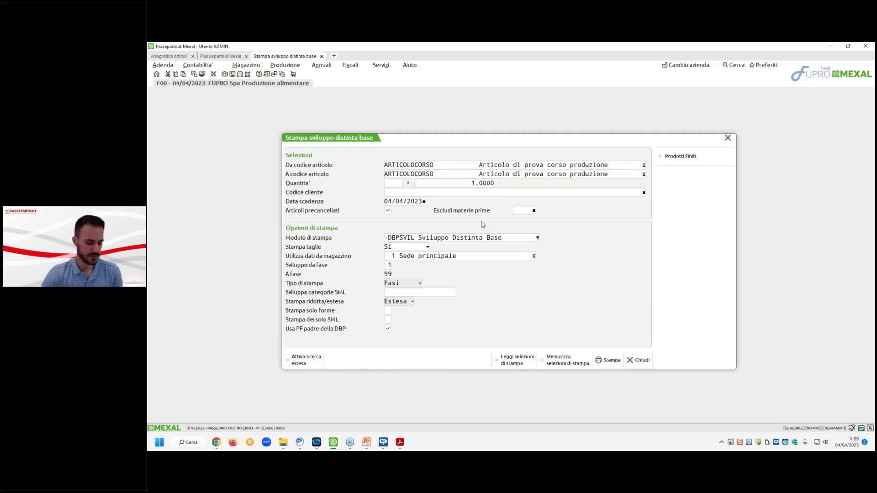
Select Autogril Ferraresi as the customer, run the development print, and close the resulting PDF and the print form
{"action": "key", "text": "F2"}
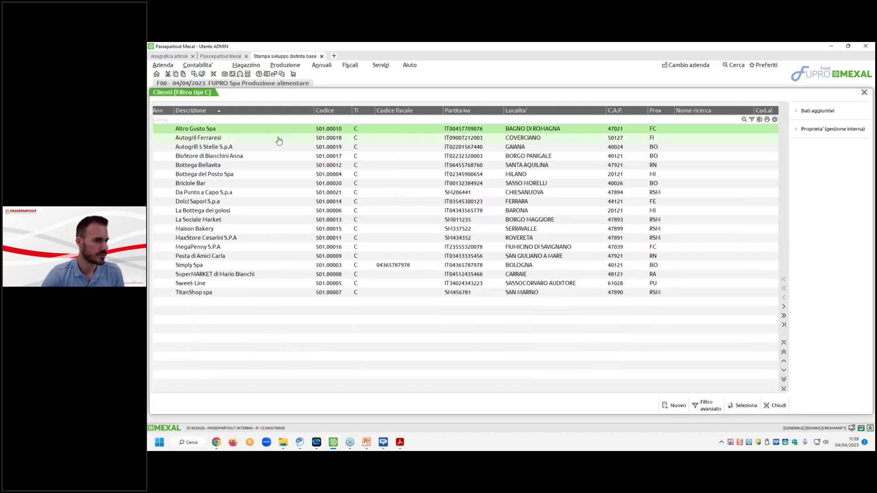
{"action": "double_click", "coordinate": [279, 141]}
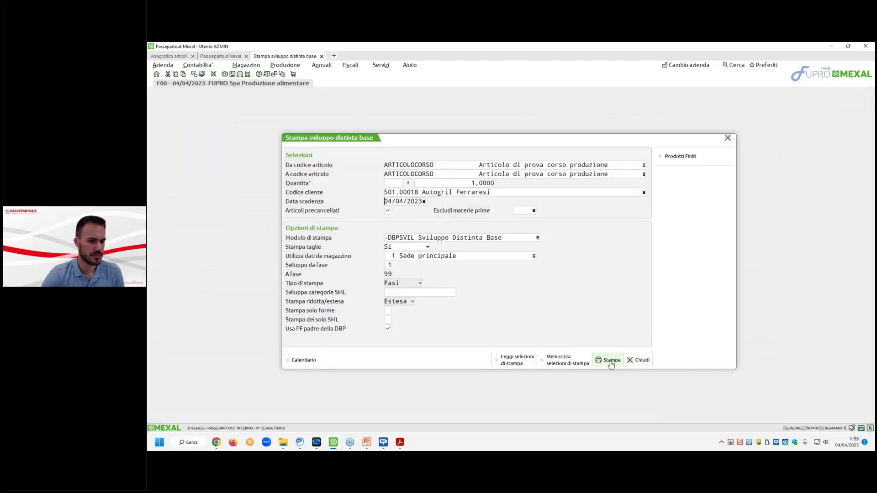
{"action": "left_click", "coordinate": [608, 361]}
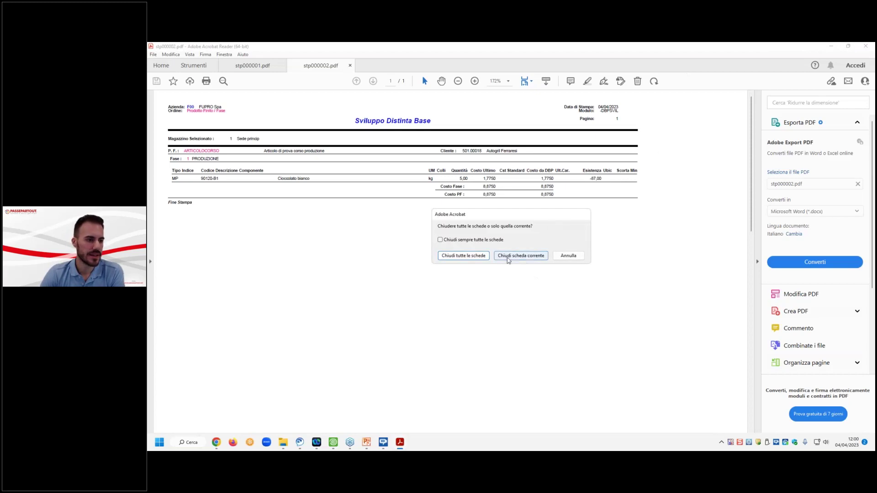
{"action": "left_click", "coordinate": [516, 256]}
{"action": "key", "text": "Escape"}
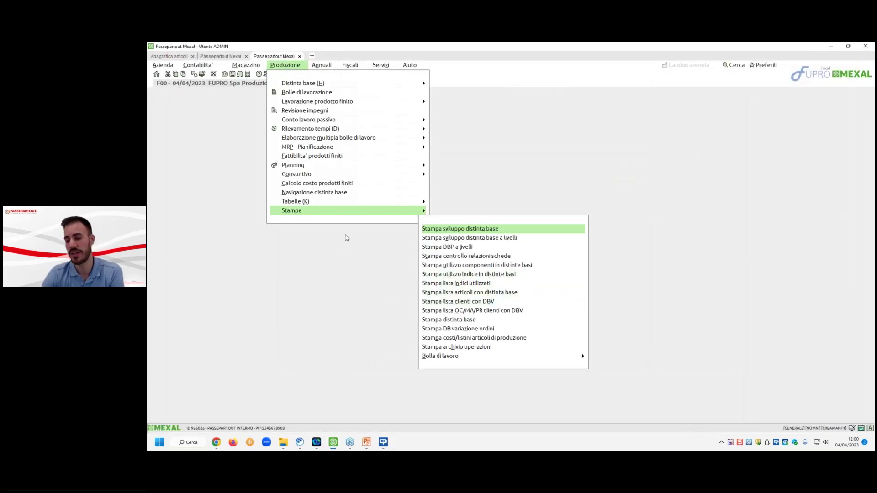
Return to the item master list and clear its "articolo" search text
{"action": "left_click", "coordinate": [172, 56]}
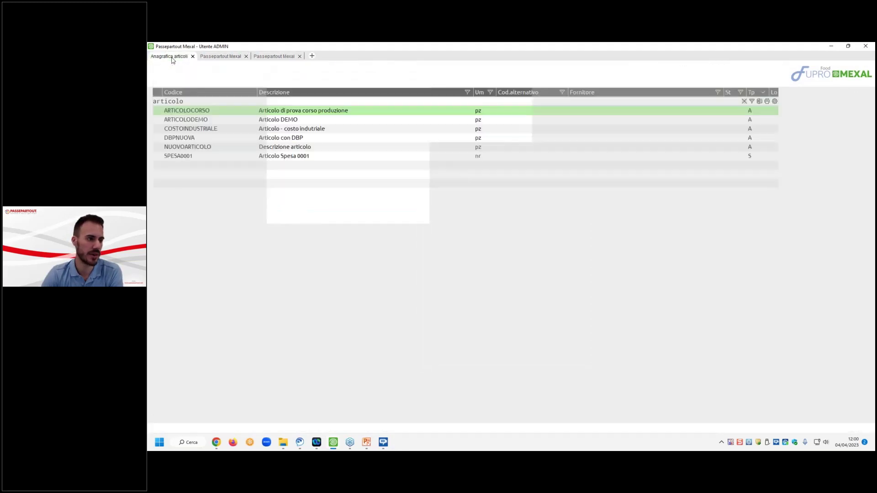
{"action": "key", "text": "BackSpace"}
{"action": "key", "text": "BackSpace"}
{"action": "key", "text": "BackSpace"}
{"action": "key", "text": "BackSpace"}
{"action": "key", "text": "BackSpace"}
{"action": "key", "text": "BackSpace"}
{"action": "key", "text": "BackSpace"}
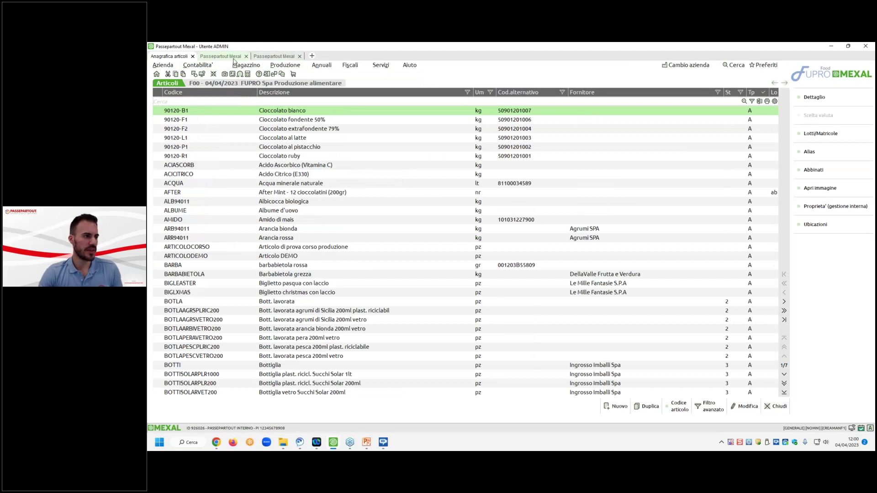
{"action": "left_click", "coordinate": [237, 64]}
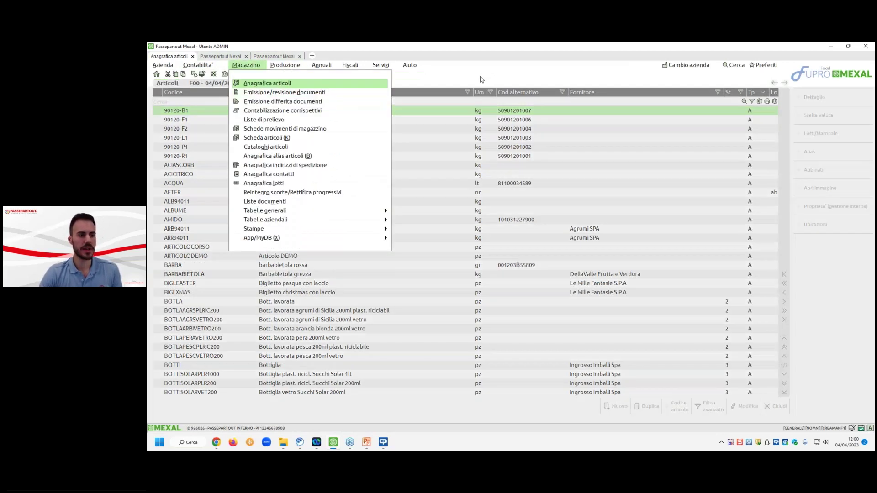
Open the order variation bills list and go to the AFTER bill linked to customer order 1/44
{"action": "left_click", "coordinate": [275, 56]}
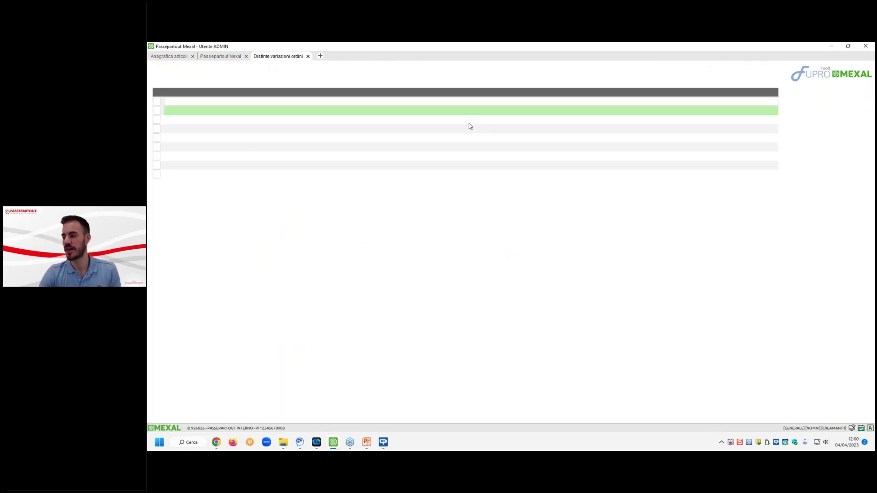
{"action": "key", "text": "Down"}
{"action": "key", "text": "Down"}
{"action": "key", "text": "Down"}
{"action": "key", "text": "Down"}
{"action": "key", "text": "Down"}
{"action": "key", "text": "Down"}
{"action": "key", "text": "Down"}
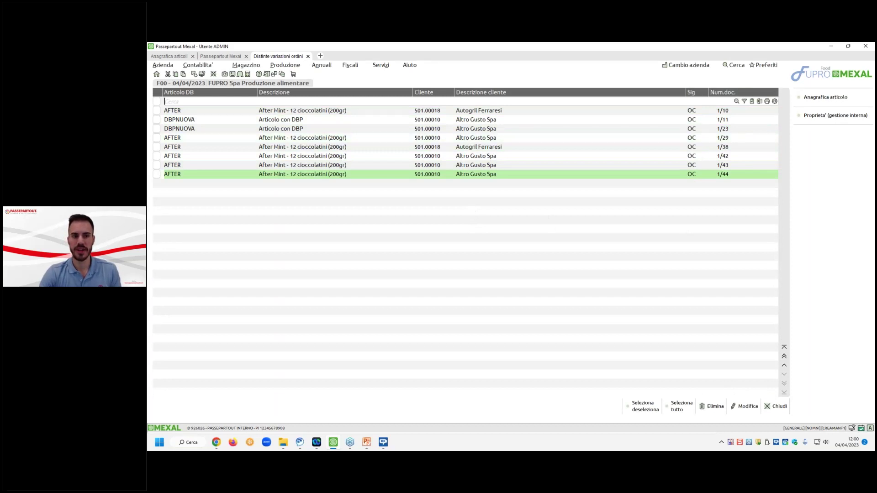
Examine the components of the selected AFTER order variation bill, then exit without saving and close the list
{"action": "left_click", "coordinate": [745, 412]}
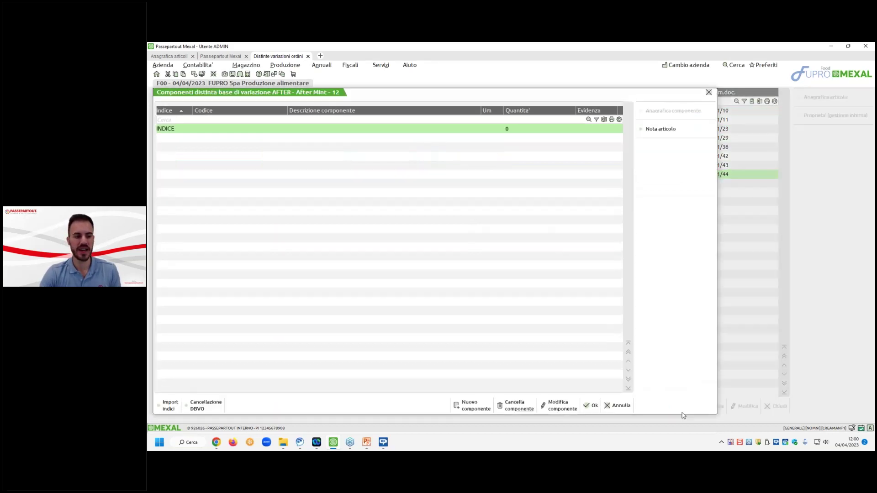
{"action": "left_click", "coordinate": [624, 408]}
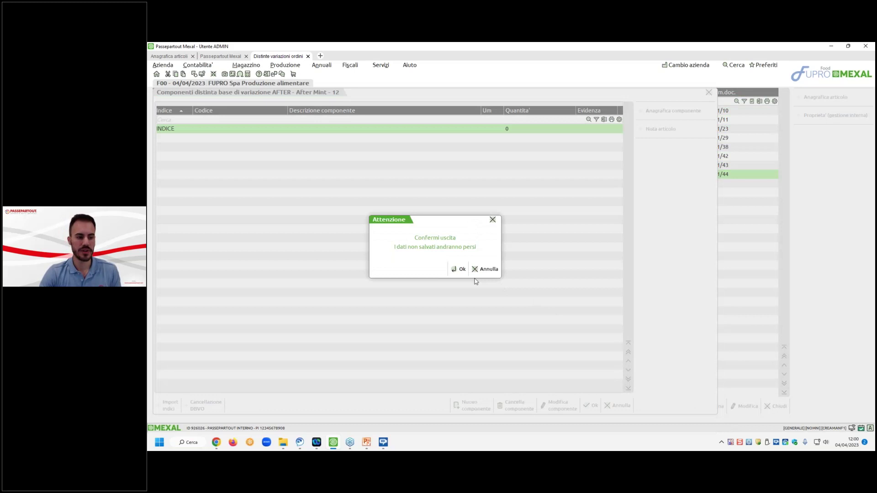
{"action": "key", "text": "Return"}
{"action": "key", "text": "Escape"}
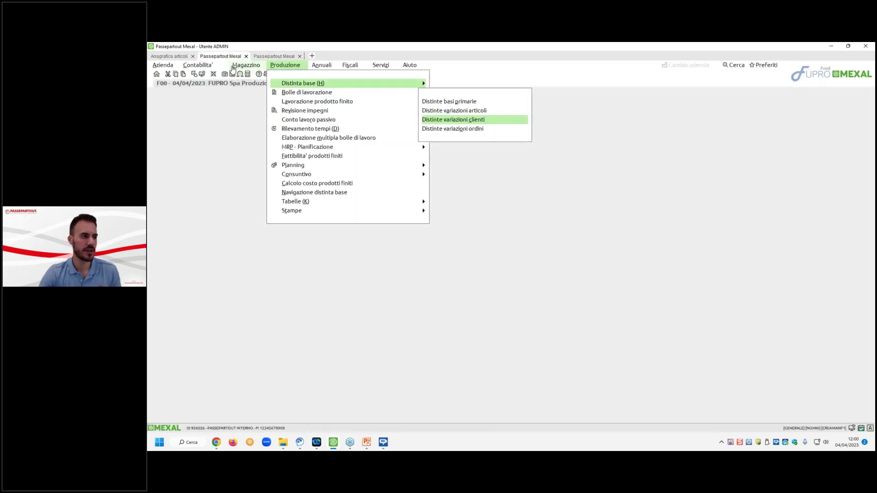
Start a new OC customer order in document entry, accepting the default header fields up to the customer
{"action": "mouse_move", "coordinate": [233, 69]}
{"action": "left_click", "coordinate": [254, 93]}
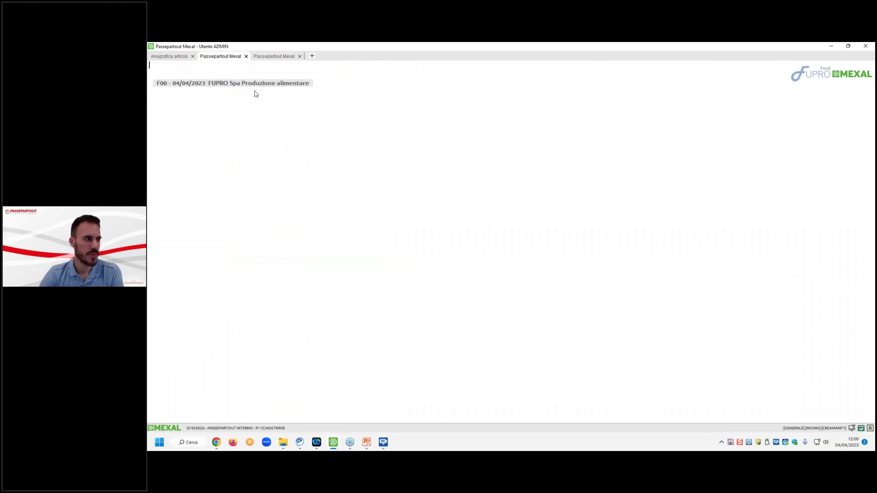
{"action": "type", "text": "OC"}
{"action": "key", "text": "Return"}
{"action": "key", "text": "Return"}
{"action": "key", "text": "Return"}
{"action": "key", "text": "Return"}
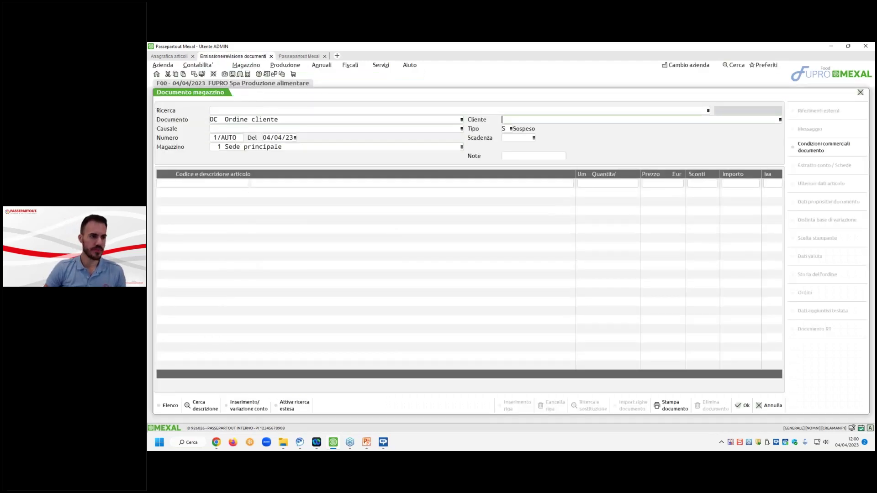
Choose BioStore (501.00017) from the customer list as the order's customer and proceed to the first item line
{"action": "key", "text": "F2"}
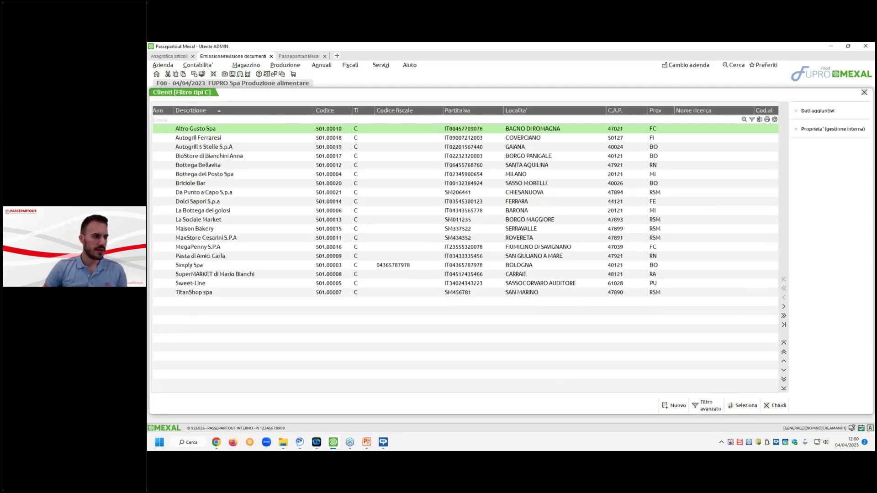
{"action": "key", "text": "Down"}
{"action": "key", "text": "Down"}
{"action": "key", "text": "Down"}
{"action": "key", "text": "Down"}
{"action": "key", "text": "Down"}
{"action": "key", "text": "Down"}
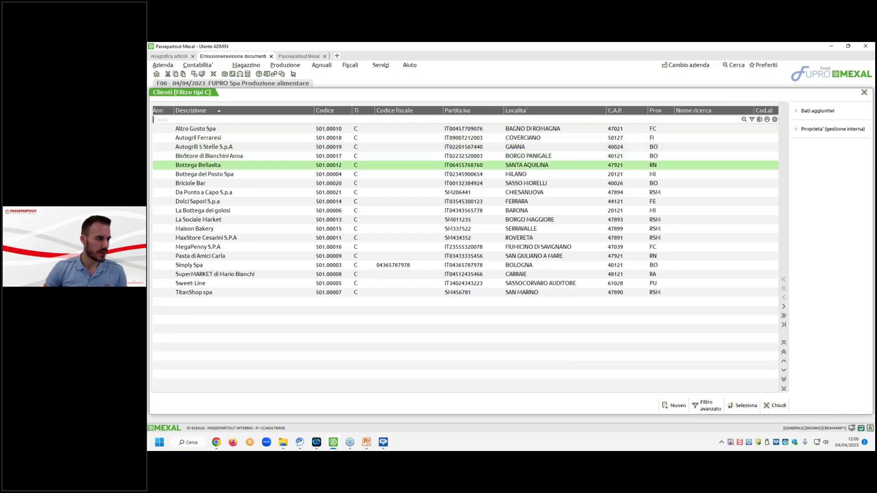
{"action": "key", "text": "Up"}
{"action": "key", "text": "Up"}
{"action": "key", "text": "Up"}
{"action": "key", "text": "Return"}
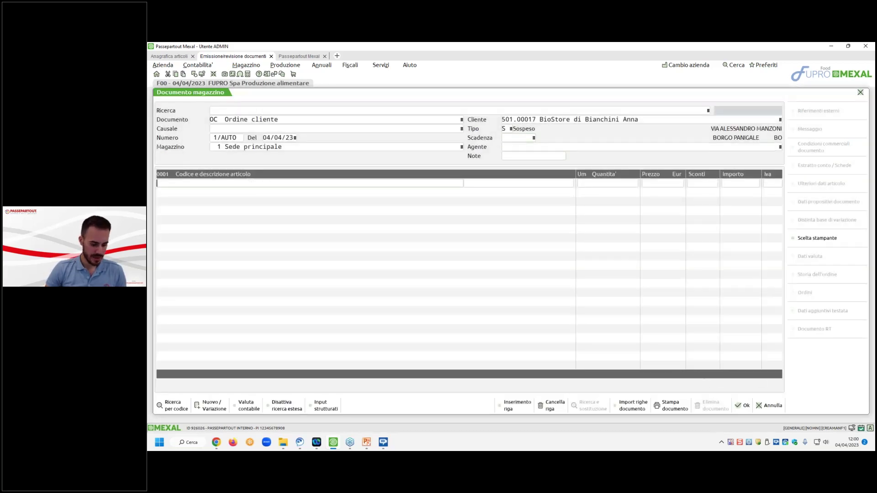
Search the items for "artic" on the order's first line, then abandon the item selection and the order
{"action": "key", "text": "F2"}
{"action": "type", "text": "artic"}
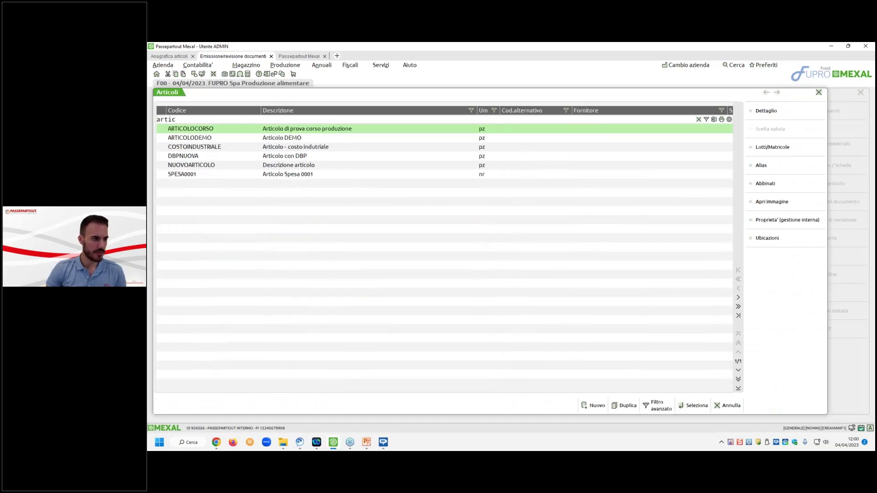
{"action": "left_click", "coordinate": [169, 56]}
{"action": "left_click", "coordinate": [247, 65]}
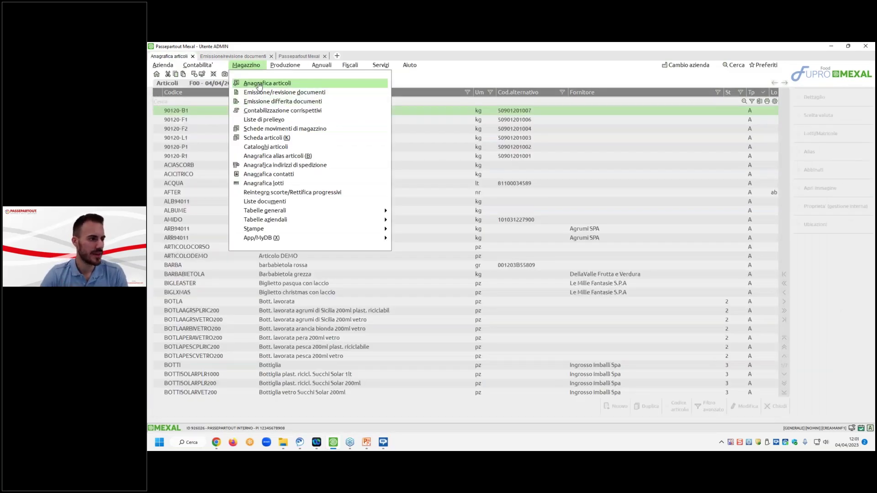
{"action": "left_click", "coordinate": [242, 92]}
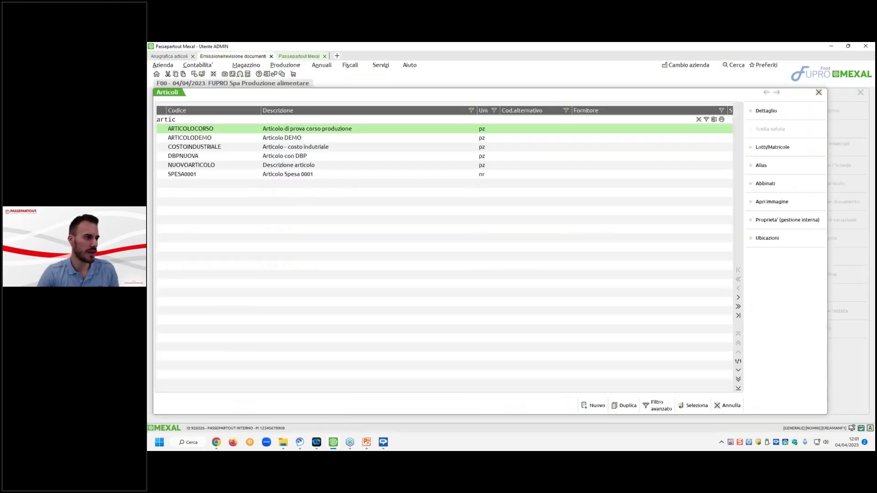
{"action": "key", "text": "Escape"}
{"action": "key", "text": "Escape"}
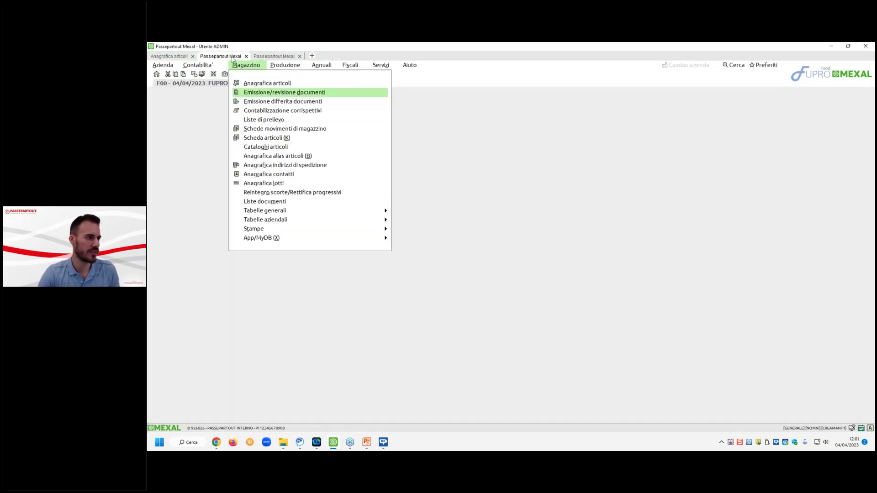
Open the list of primary bills of materials
{"action": "mouse_move", "coordinate": [285, 65]}
{"action": "mouse_move", "coordinate": [294, 83]}
{"action": "left_click", "coordinate": [439, 101]}
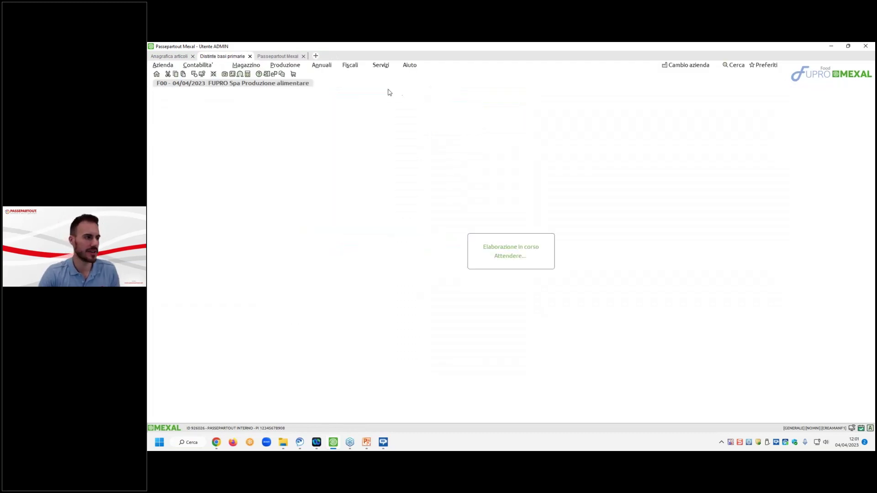
Enable Usa DBVC / DBVO in the additional data of the ARTICOLOCORSO primary bill of materials and save it
{"action": "double_click", "coordinate": [382, 121]}
{"action": "left_click", "coordinate": [817, 187]}
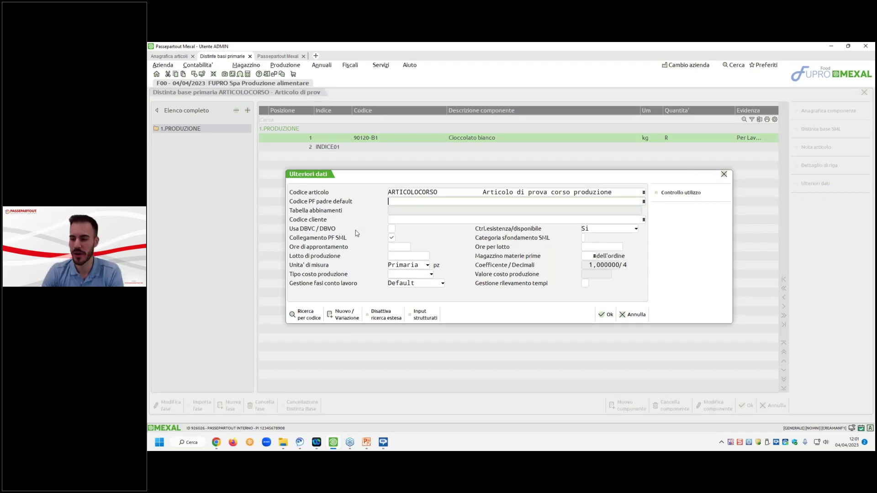
{"action": "key", "text": "space"}
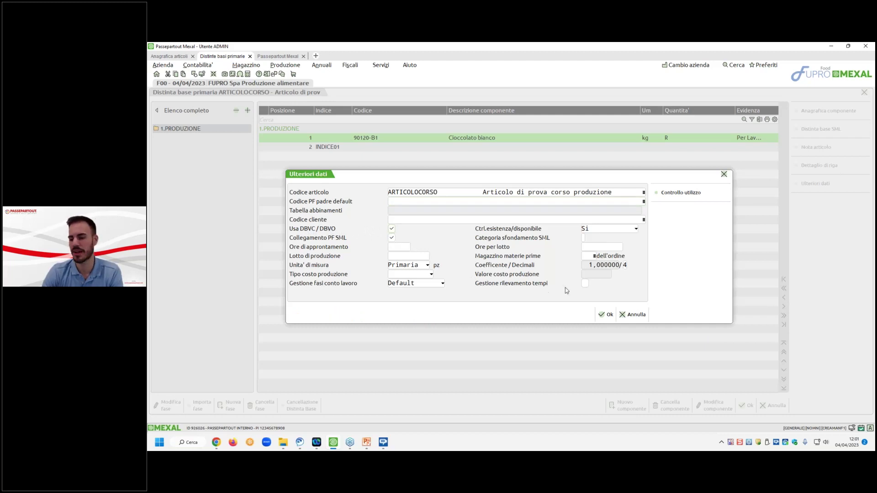
{"action": "left_click", "coordinate": [608, 313]}
{"action": "left_click", "coordinate": [815, 183]}
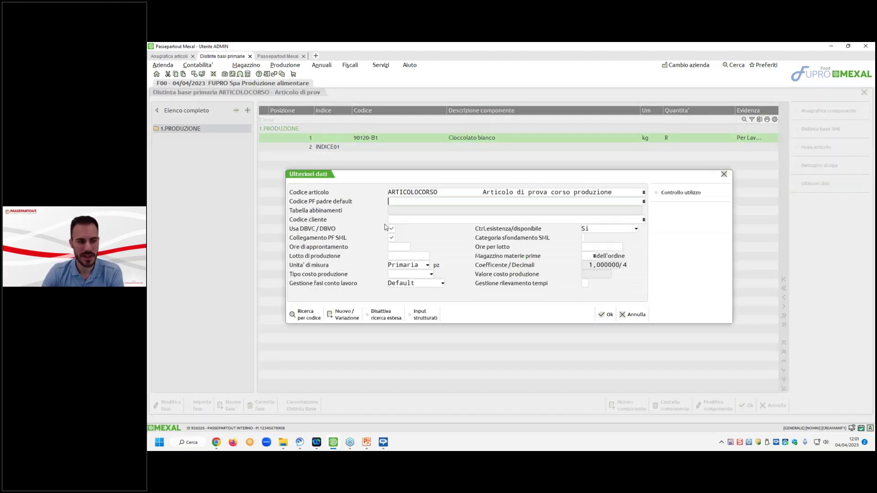
{"action": "left_click", "coordinate": [608, 315]}
{"action": "left_click", "coordinate": [747, 405]}
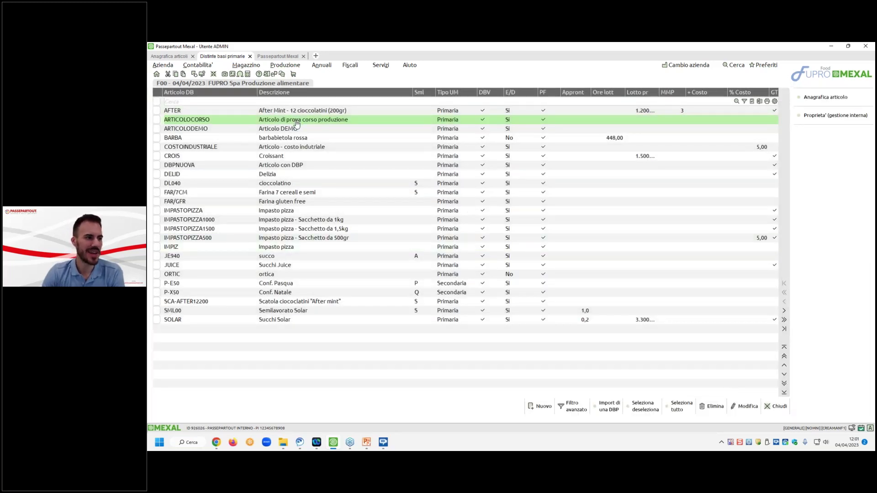
{"action": "double_click", "coordinate": [296, 121]}
{"action": "left_click", "coordinate": [747, 405]}
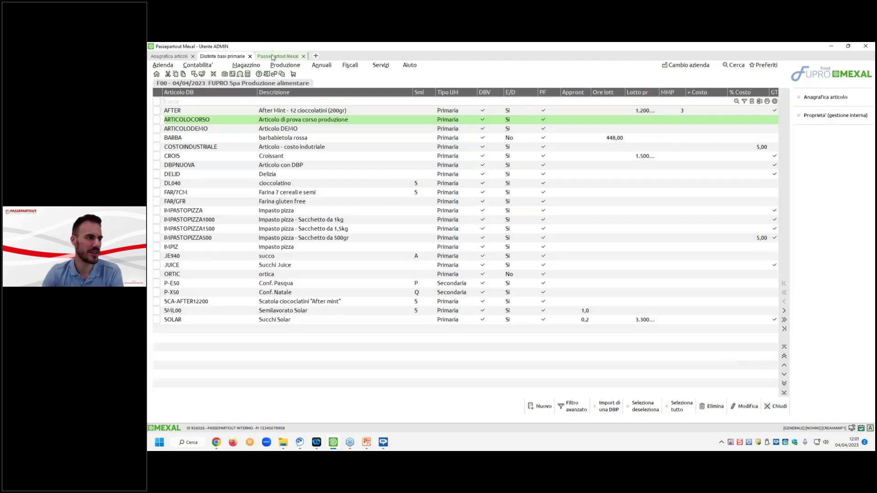
Open the customer variation bills of materials and review the components defined for Autogril Ferraresi
{"action": "left_click", "coordinate": [273, 57]}
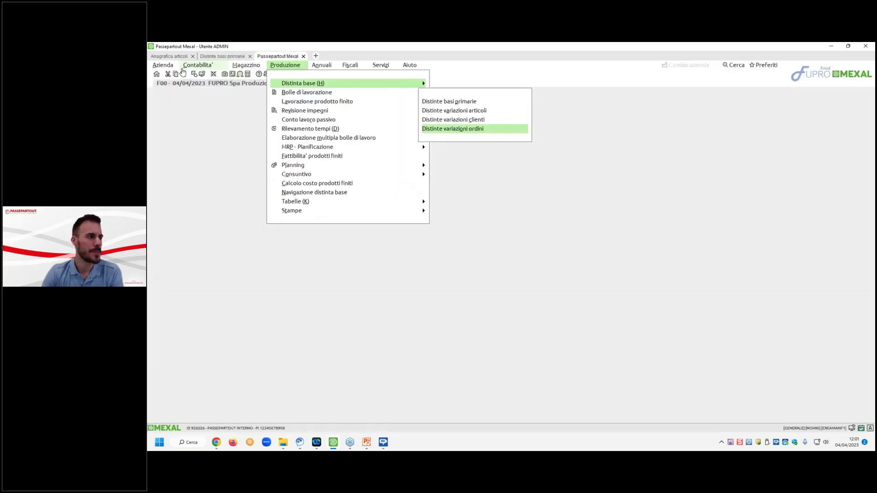
{"action": "left_click", "coordinate": [282, 60]}
{"action": "left_click", "coordinate": [282, 60]}
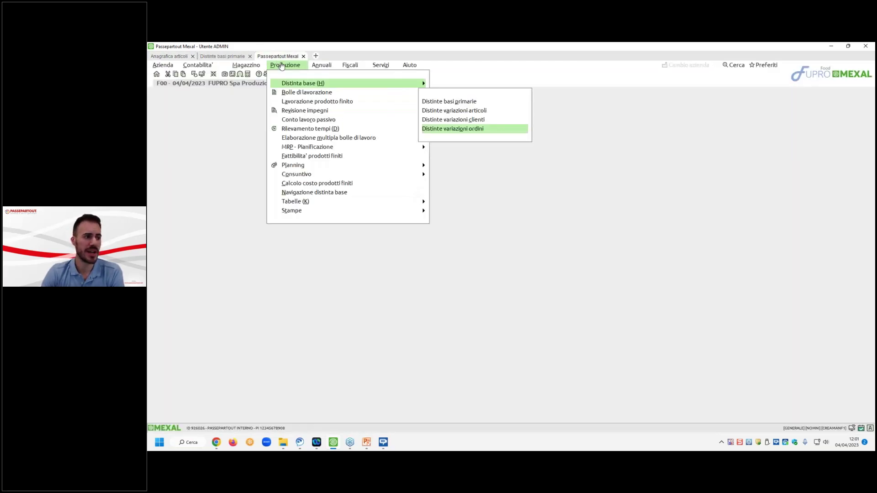
{"action": "left_click", "coordinate": [471, 120]}
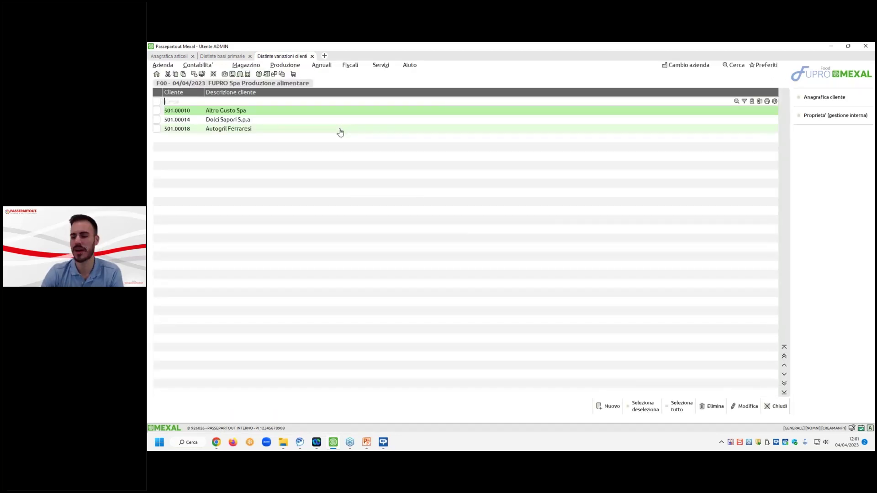
{"action": "double_click", "coordinate": [341, 131]}
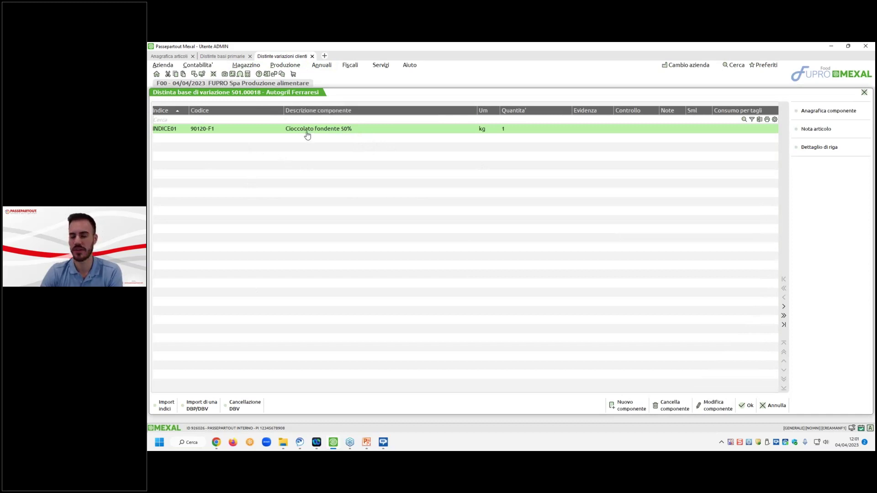
{"action": "left_click", "coordinate": [748, 406]}
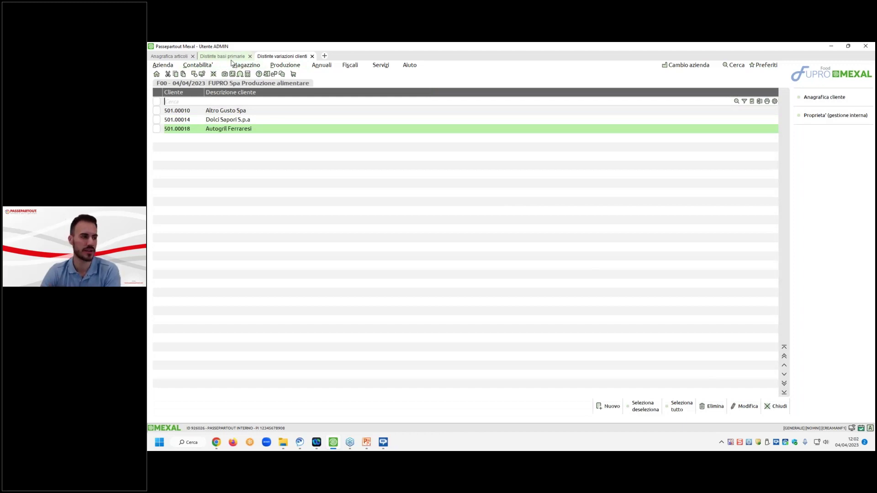
Open the bill of materials development print using the -DBPSVIL Sviluppo Distinta Base form
{"action": "left_click", "coordinate": [229, 58]}
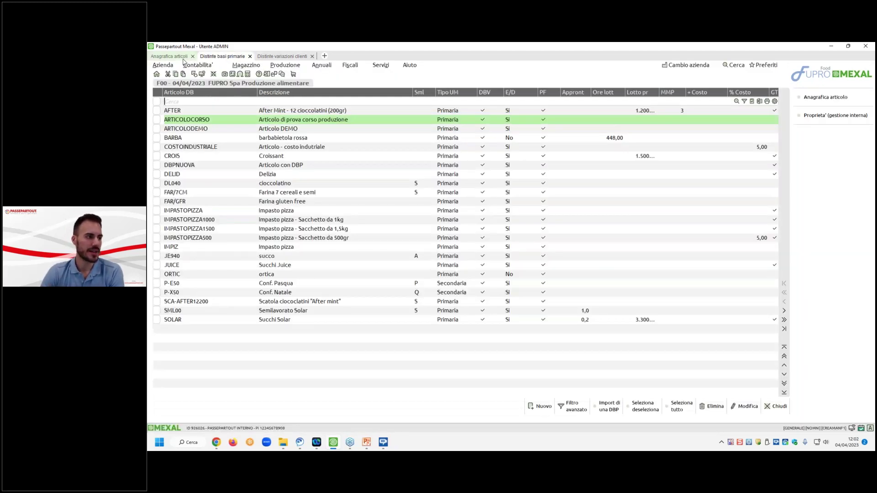
{"action": "left_click", "coordinate": [181, 57]}
{"action": "left_click", "coordinate": [285, 65]}
{"action": "mouse_move", "coordinate": [327, 211]}
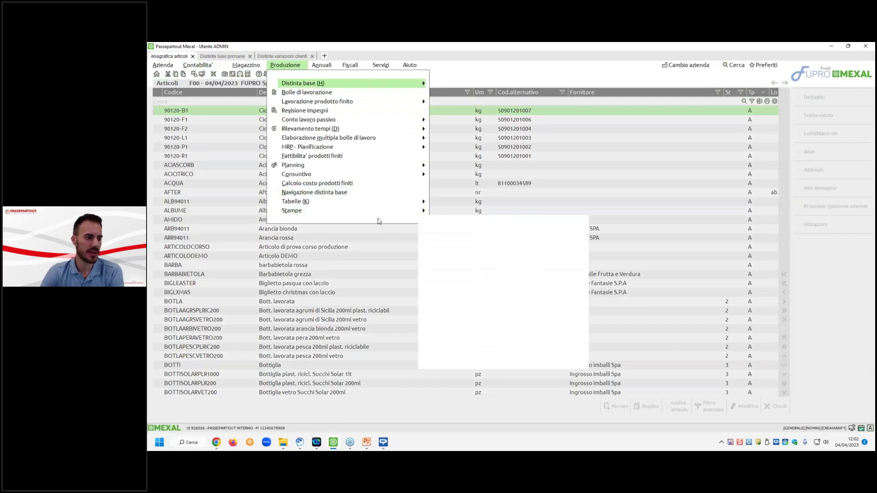
{"action": "left_click", "coordinate": [466, 230]}
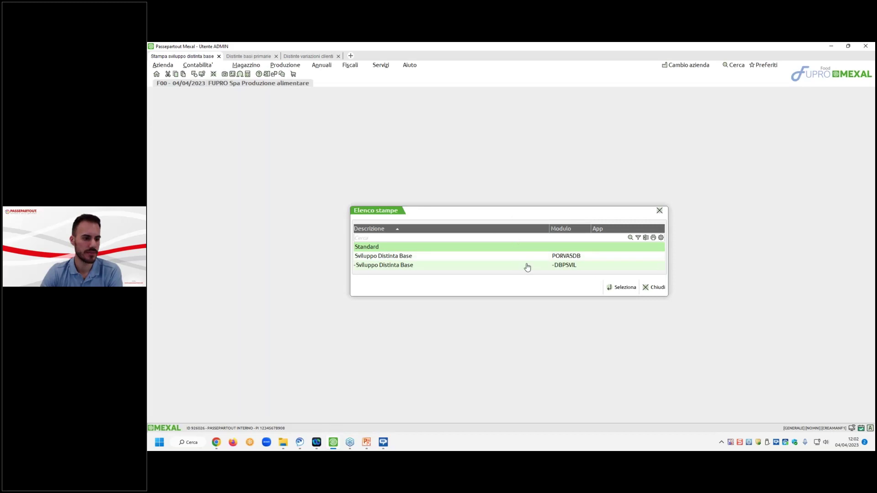
{"action": "double_click", "coordinate": [528, 266]}
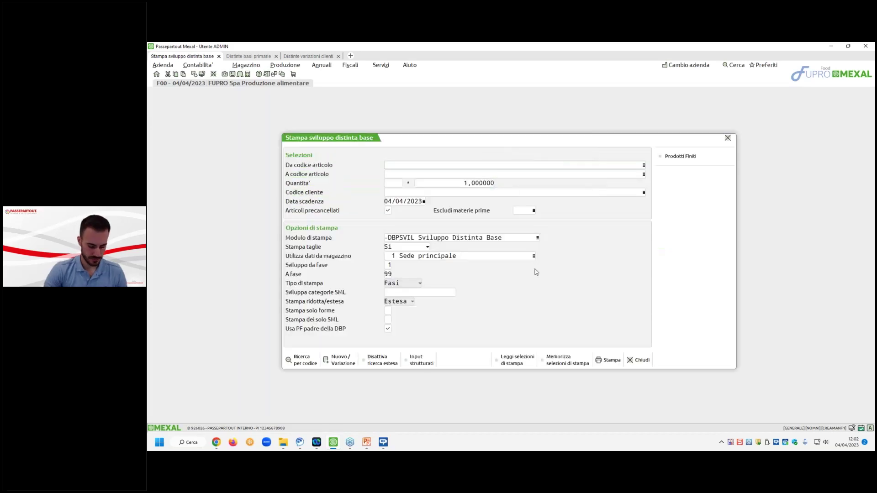
Print the bill of materials development for ARTICOLOCORSO, quantity 1, with Autogril Ferraresi as the customer
{"action": "type", "text": "ARTICOLOCORSO"}
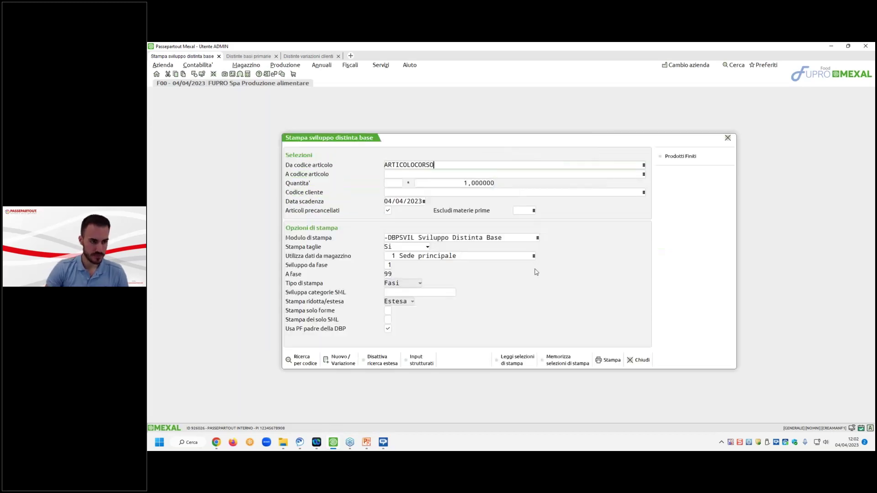
{"action": "key", "text": "Return"}
{"action": "key", "text": "Return"}
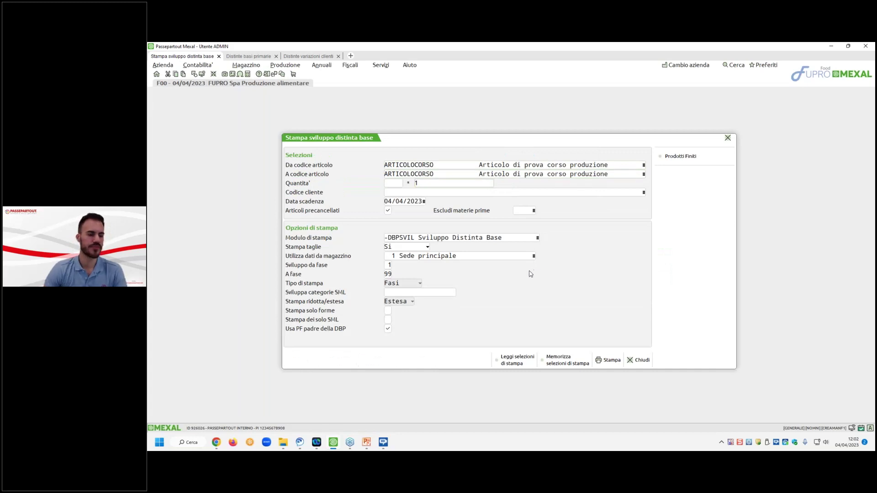
{"action": "key", "text": "Return"}
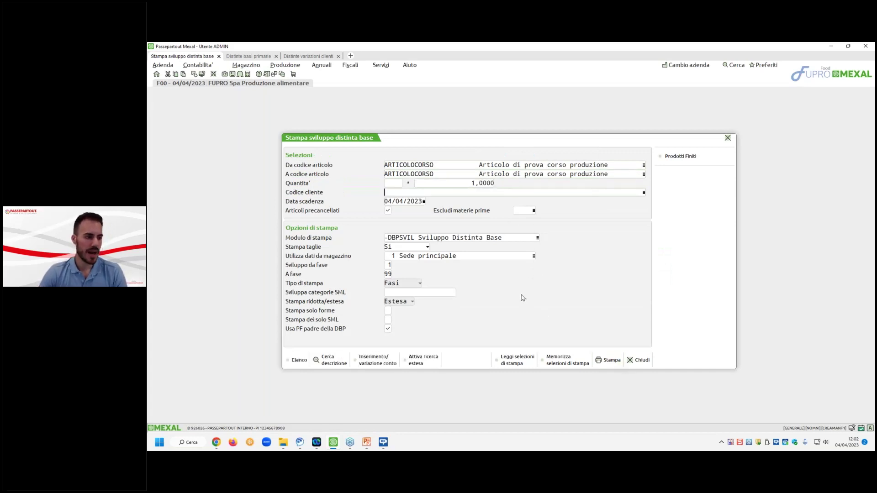
{"action": "key", "text": "F2"}
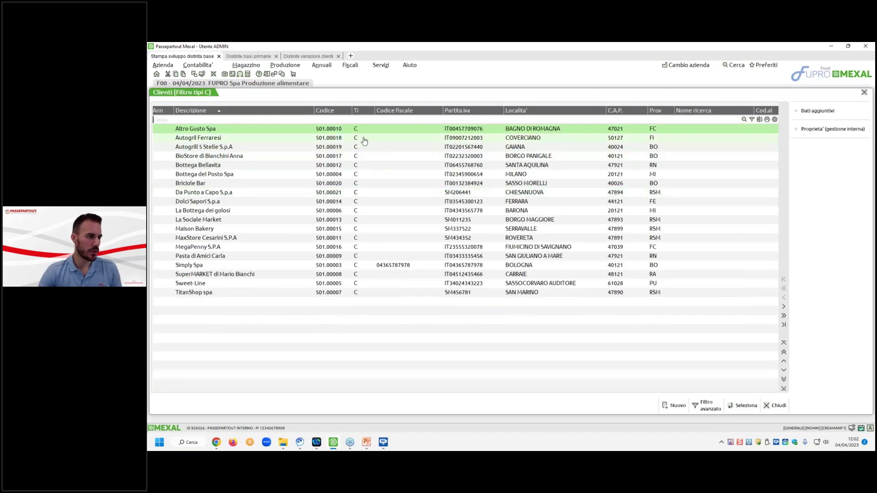
{"action": "double_click", "coordinate": [364, 142]}
{"action": "left_click", "coordinate": [610, 360]}
{"action": "left_click", "coordinate": [556, 280]}
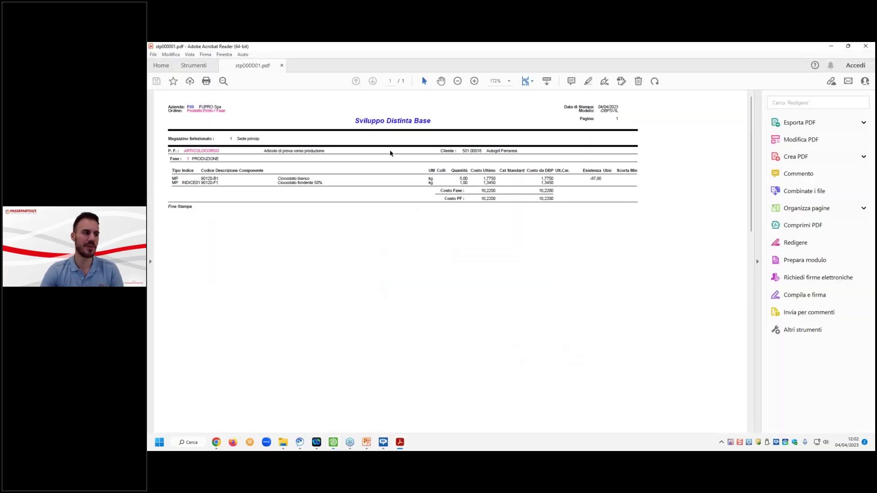
Examine the printed PDF for the ARTICOLOCORSO components, the INDICE01 row and their quantities and costs
{"action": "left_click", "coordinate": [475, 82]}
{"action": "left_click", "coordinate": [475, 81]}
{"action": "left_click", "coordinate": [474, 81]}
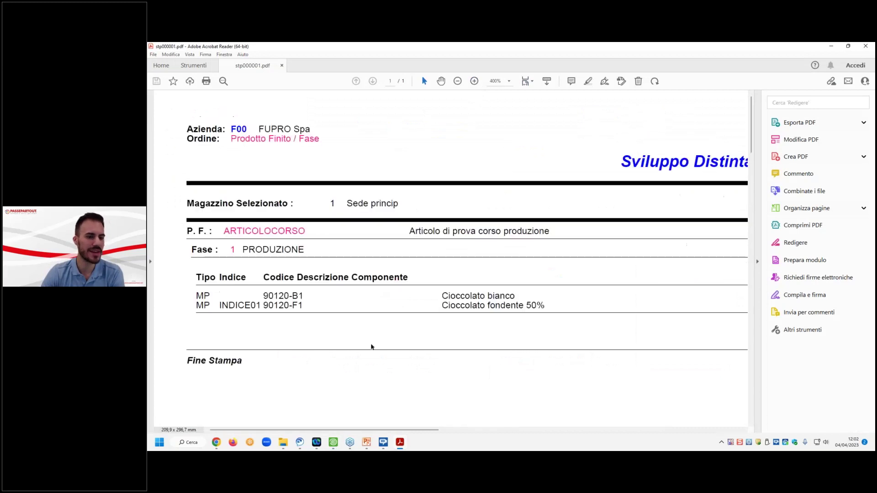
{"action": "mouse_move", "coordinate": [316, 439]}
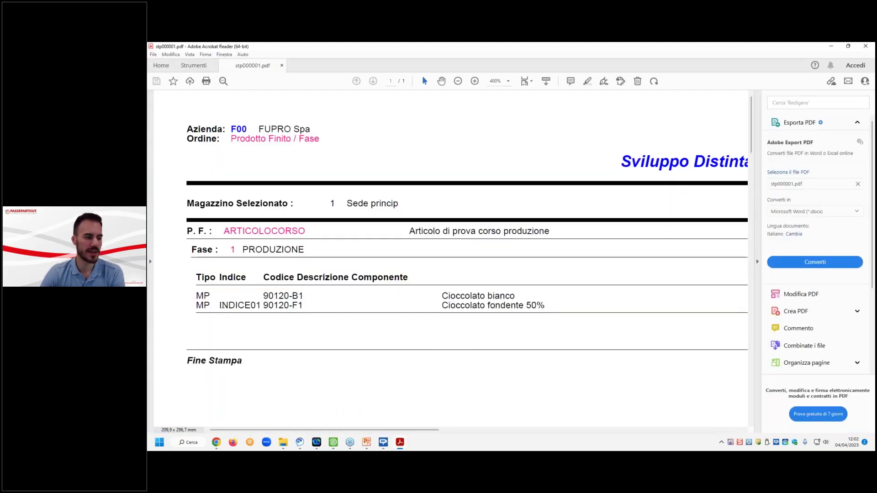
{"action": "left_click_drag", "start_coordinate": [221, 305], "coordinate": [261, 305]}
{"action": "left_click_drag", "start_coordinate": [319, 430], "coordinate": [423, 430]}
{"action": "left_click", "coordinate": [831, 46]}
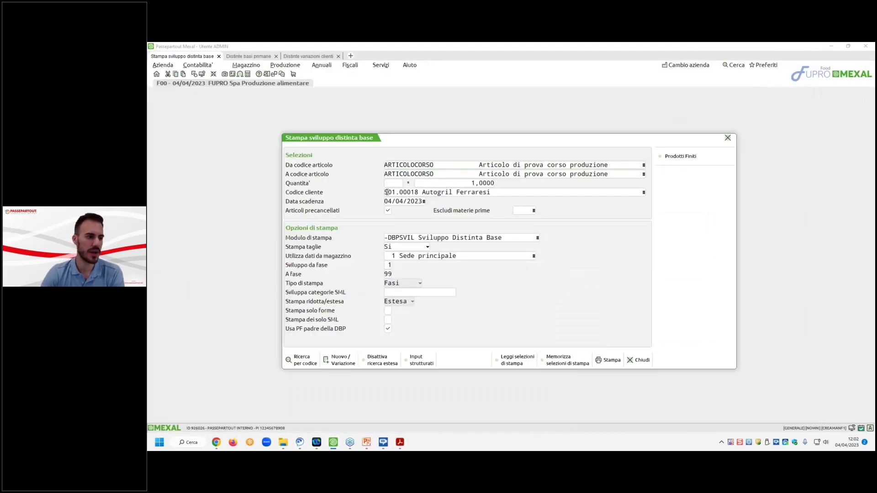
Clear the customer code, reprint the ARTICOLOCORSO bill of materials development and review its components in the PDF
{"action": "key", "text": "Delete"}
{"action": "key", "text": "Return"}
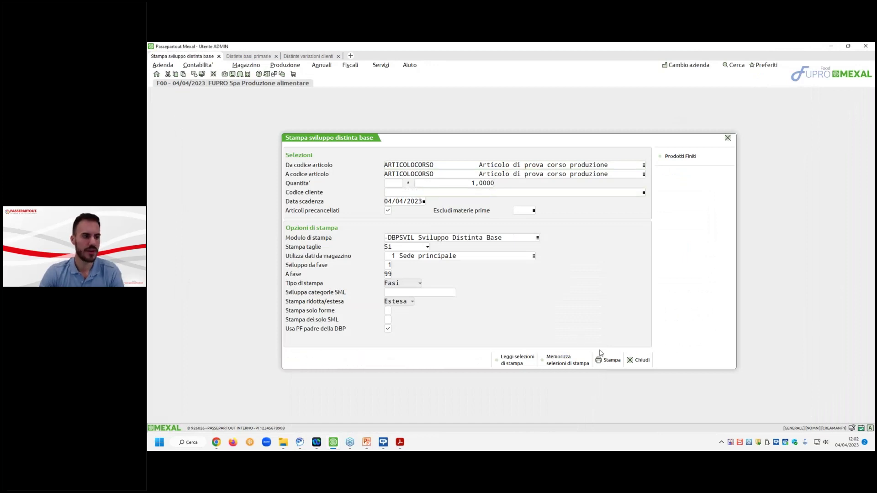
{"action": "left_click", "coordinate": [616, 362]}
{"action": "left_click", "coordinate": [553, 278]}
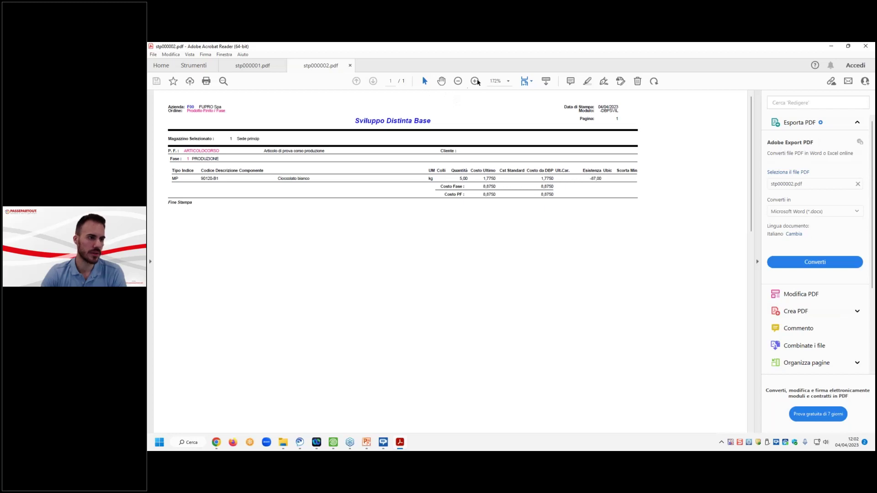
{"action": "double_click", "coordinate": [475, 80]}
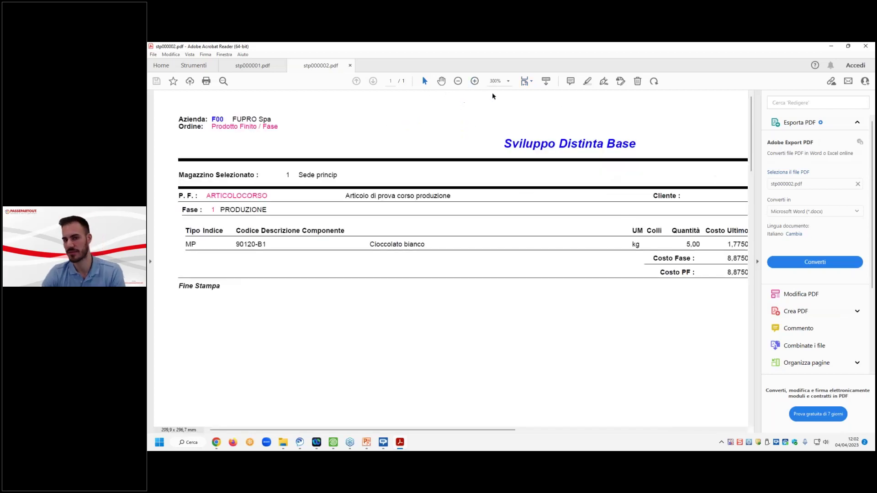
{"action": "left_click", "coordinate": [831, 45]}
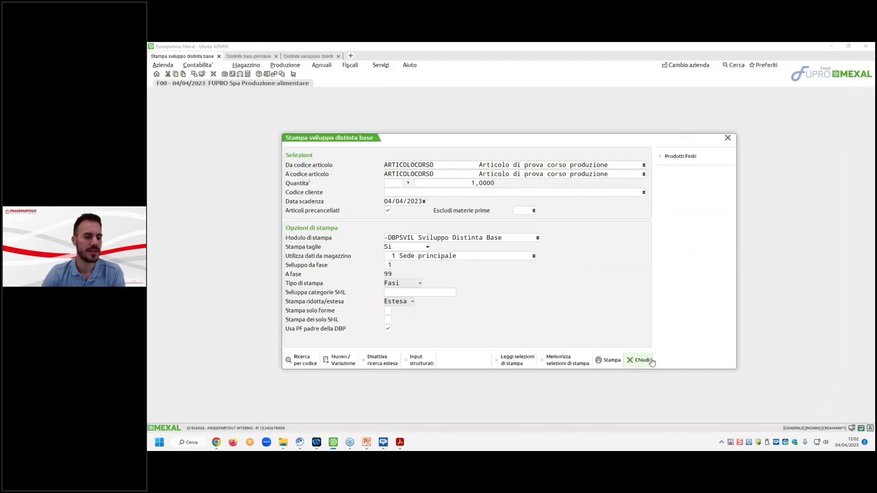
Leave the print form and start a new OC customer order in Emissione/revisione documenti for customer BioStore
{"action": "key", "text": "Escape"}
{"action": "left_click", "coordinate": [235, 58]}
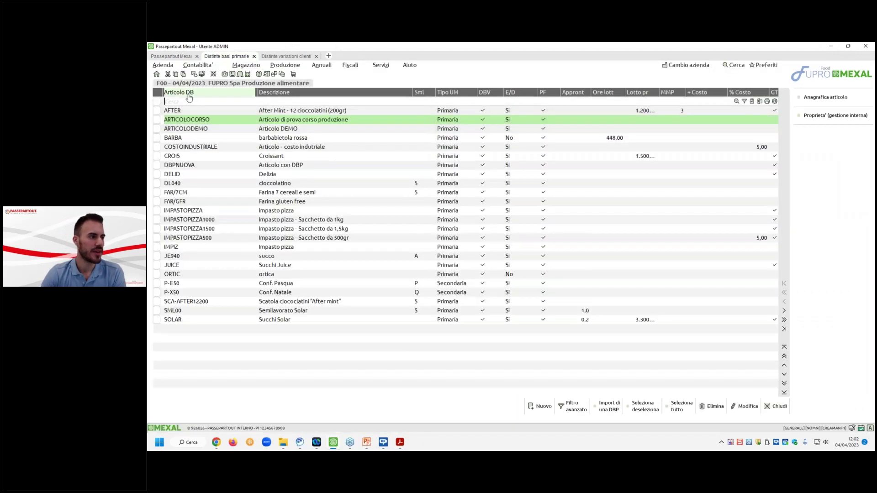
{"action": "left_click", "coordinate": [179, 58]}
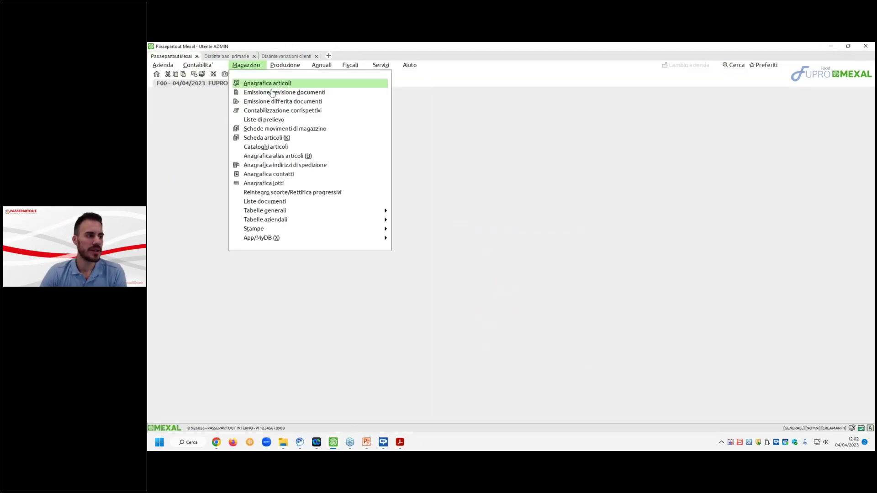
{"action": "key", "text": "Escape"}
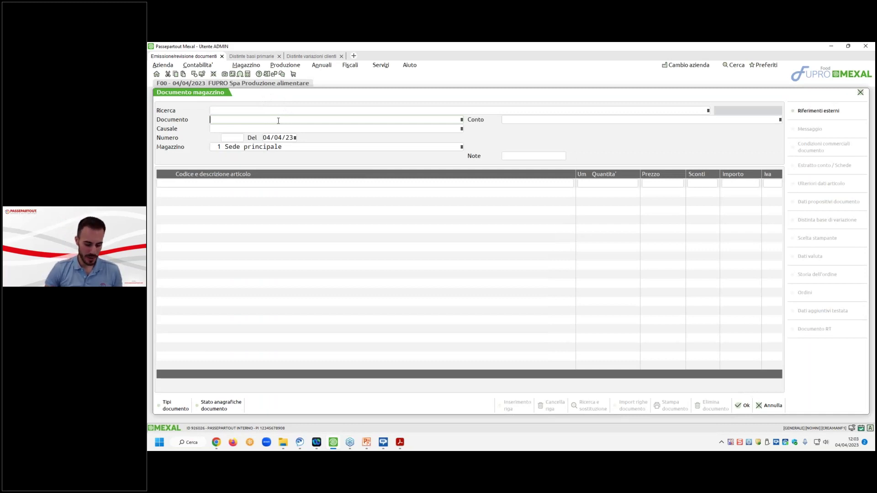
{"action": "type", "text": "OC"}
{"action": "key", "text": "Return"}
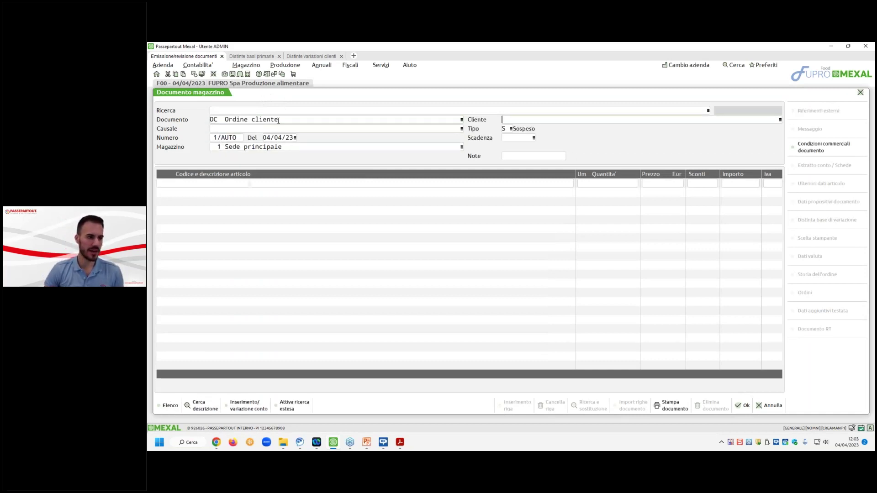
{"action": "key", "text": "F2"}
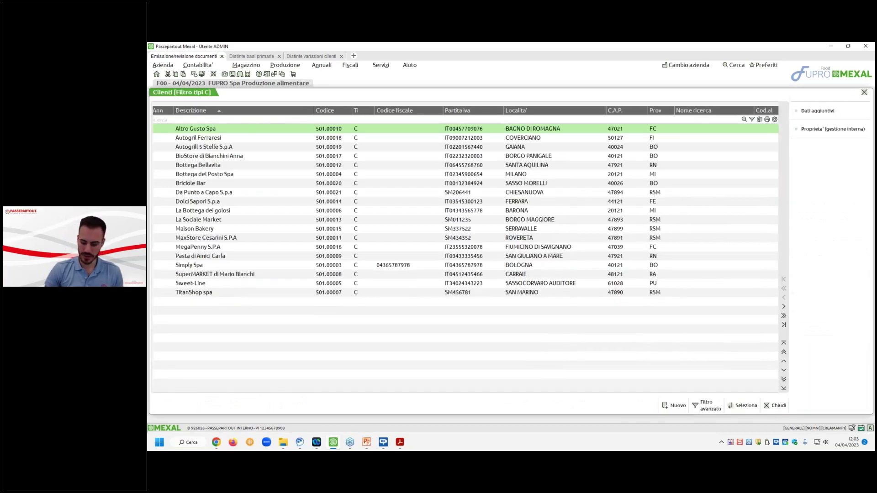
{"action": "key", "text": "Down"}
{"action": "key", "text": "Return"}
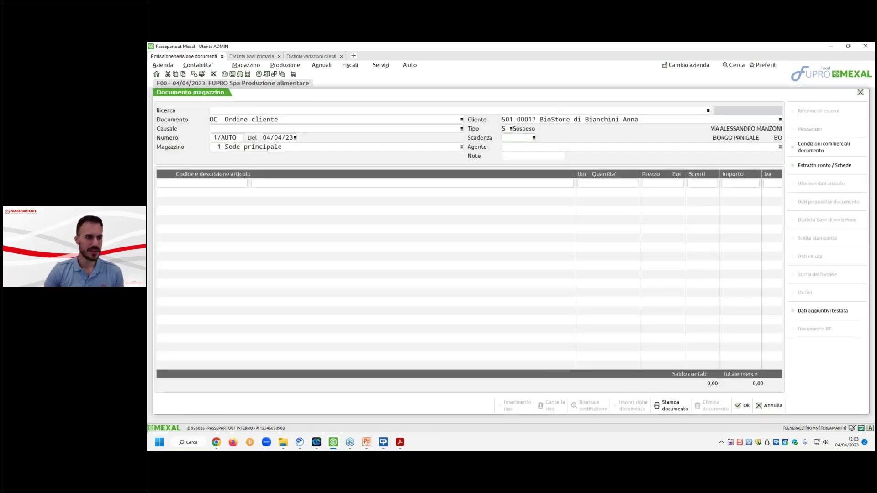
Add ARTICOLOCORSO with quantity 1 pz as the first row of the BioStore customer order
{"action": "key", "text": "Return"}
{"action": "type", "text": "ARTICOLO"}
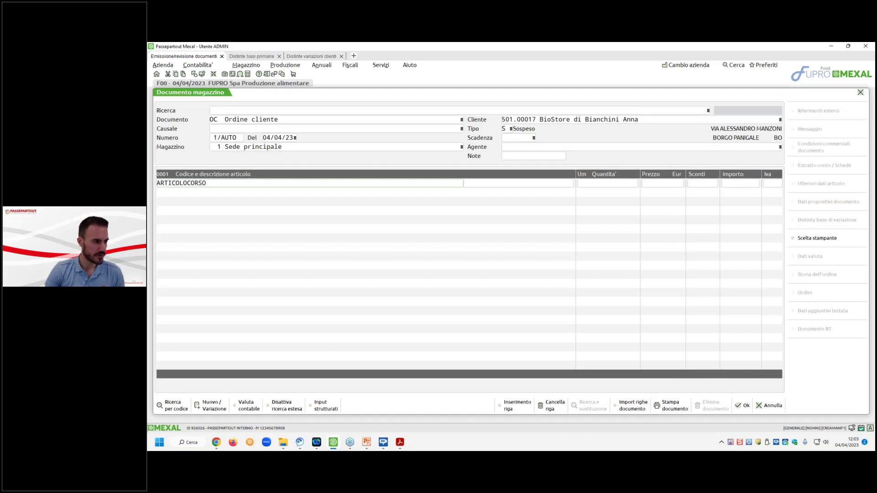
{"action": "type", "text": "CORSO"}
{"action": "key", "text": "Return"}
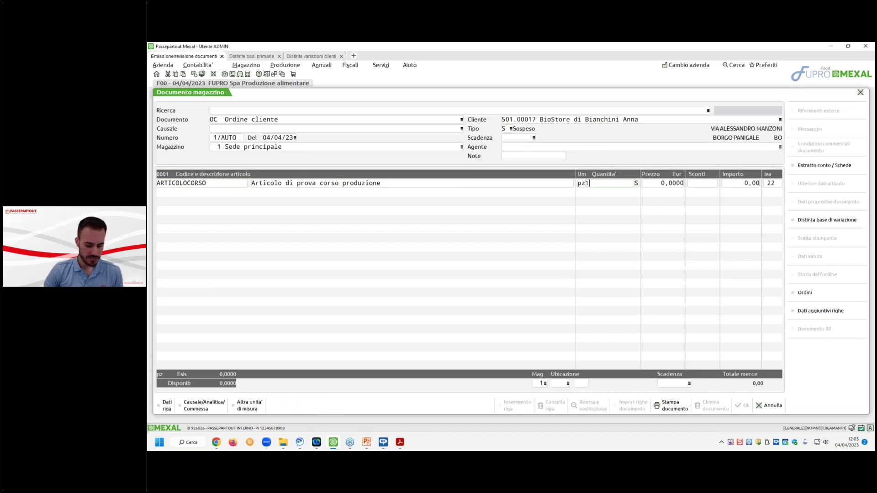
{"action": "key", "text": "Return"}
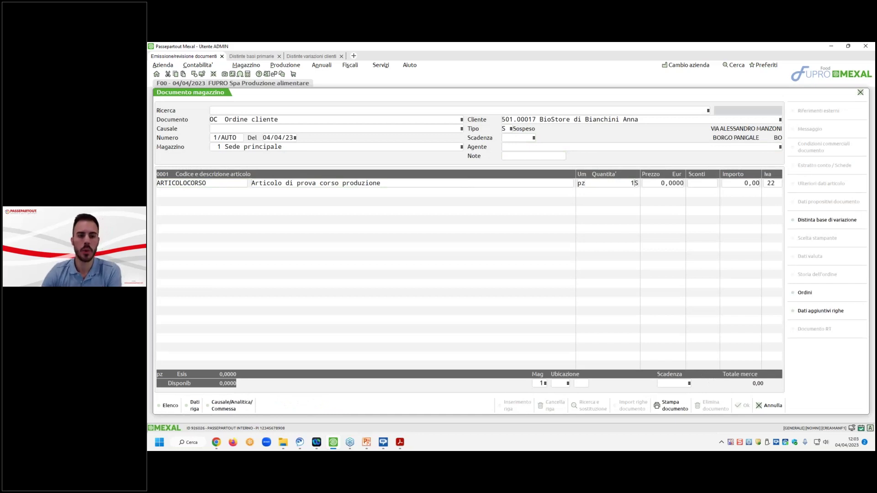
Open the order row's variation bill of materials, dismiss the new component form and import INDICE01 from the article's indices
{"action": "left_click", "coordinate": [823, 223]}
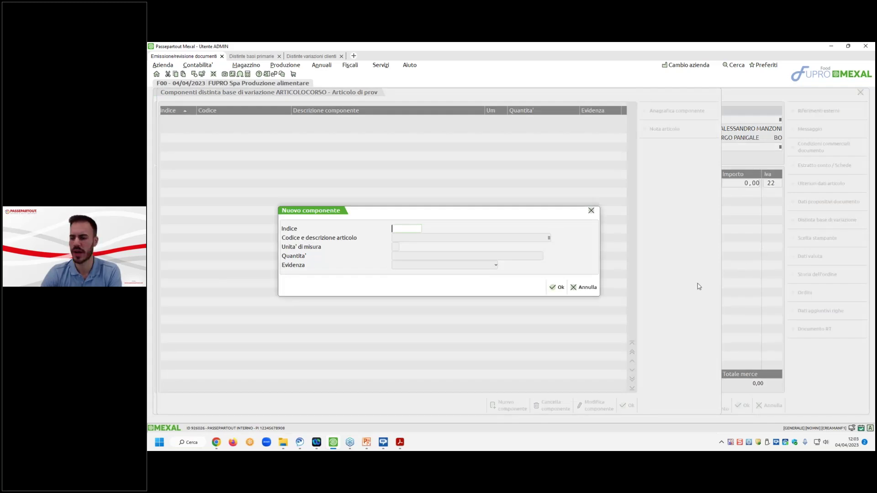
{"action": "left_click", "coordinate": [583, 288]}
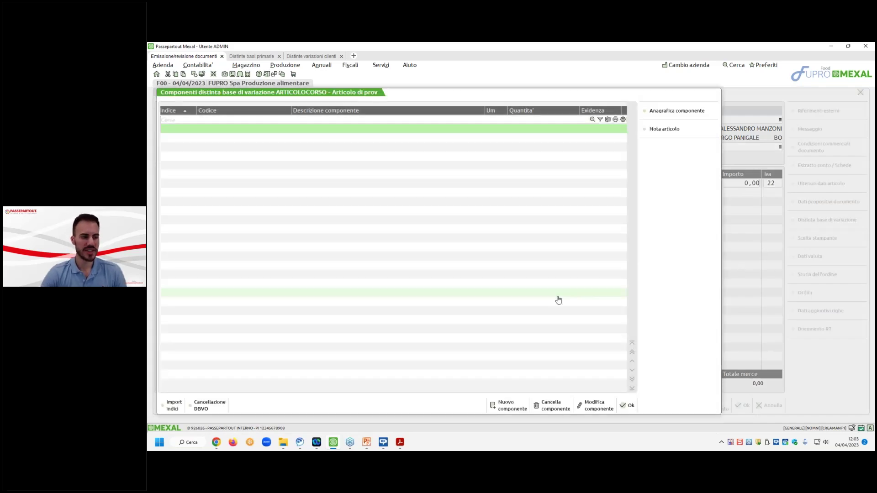
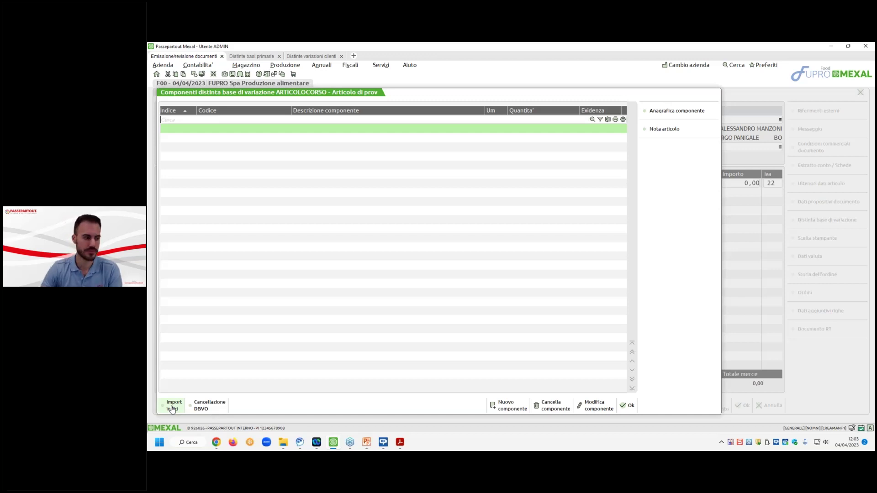
{"action": "left_click", "coordinate": [173, 408]}
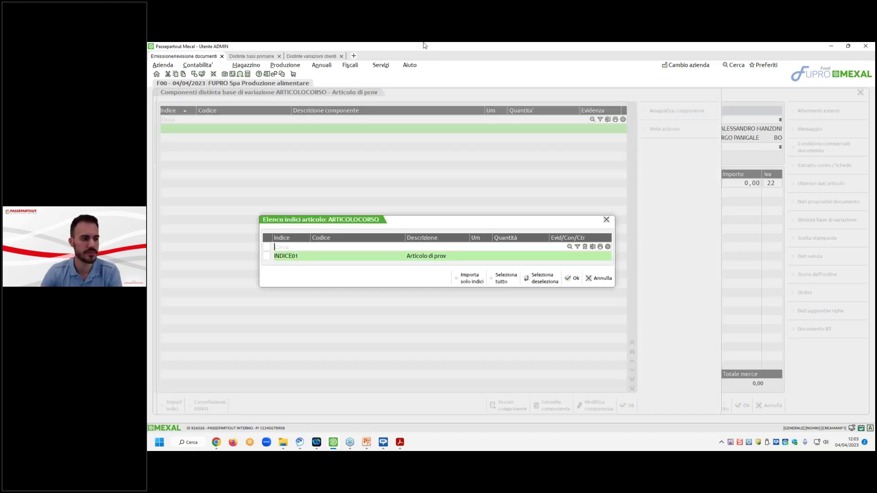
{"action": "left_click", "coordinate": [267, 256]}
{"action": "left_click", "coordinate": [572, 279]}
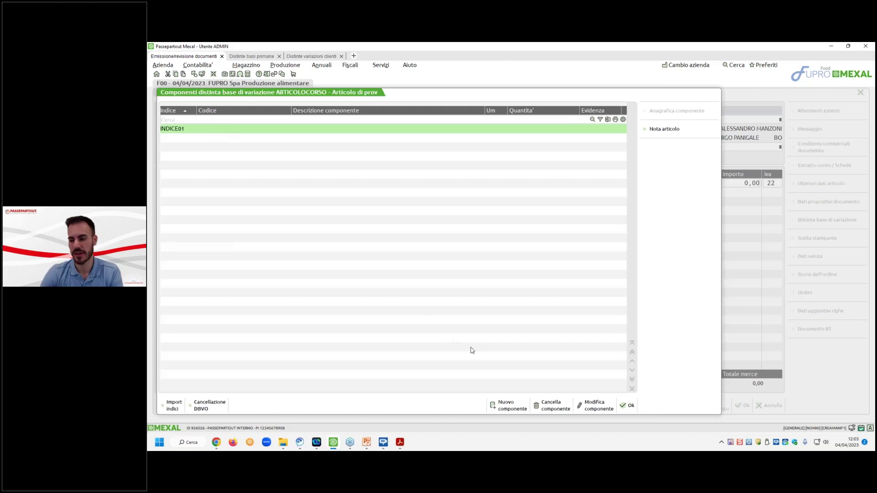
Assign article 90120-R1 Cioccolato ruby with quantity 1 kg to the INDICE01 component
{"action": "left_click", "coordinate": [581, 408]}
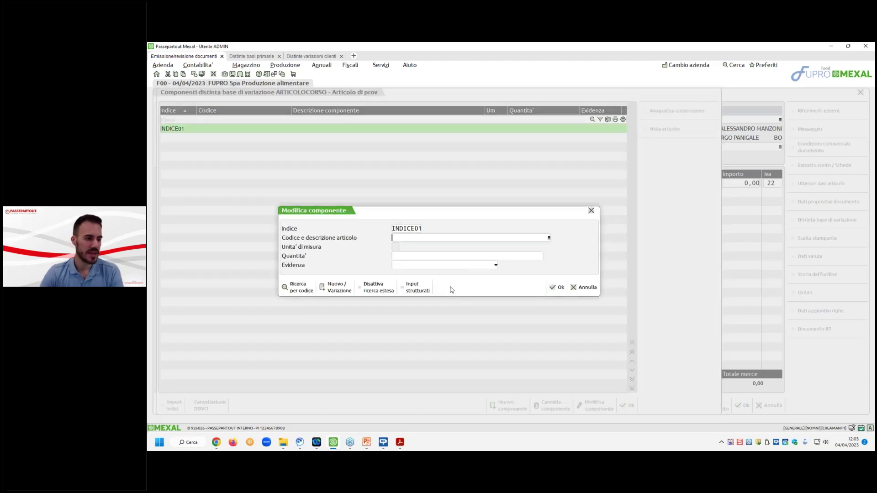
{"action": "key", "text": "F2"}
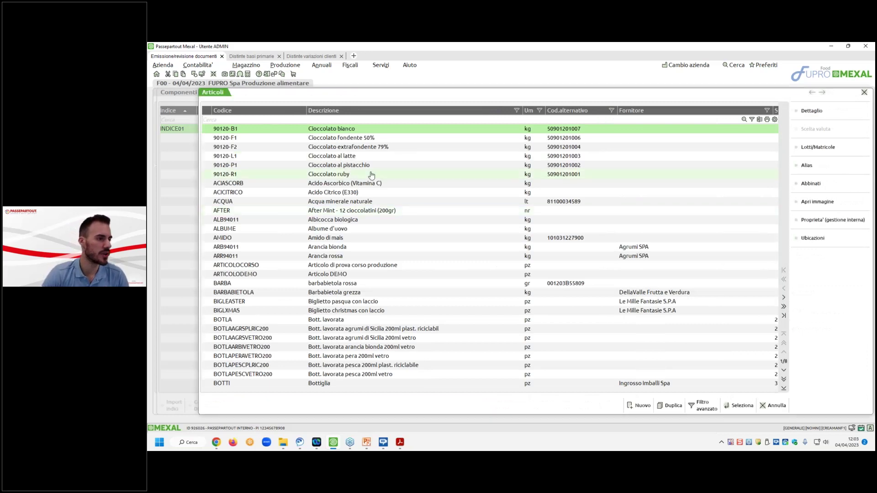
{"action": "double_click", "coordinate": [270, 125]}
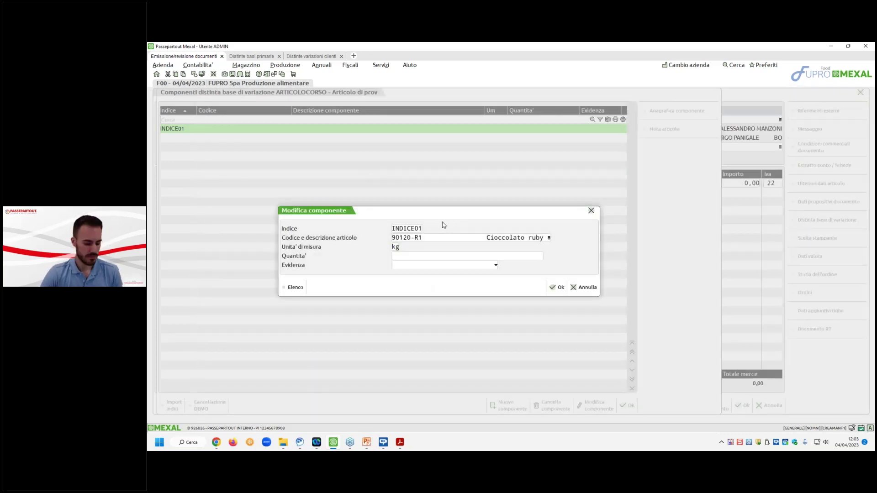
{"action": "key", "text": "Return"}
{"action": "type", "text": "1"}
{"action": "left_click", "coordinate": [557, 287]}
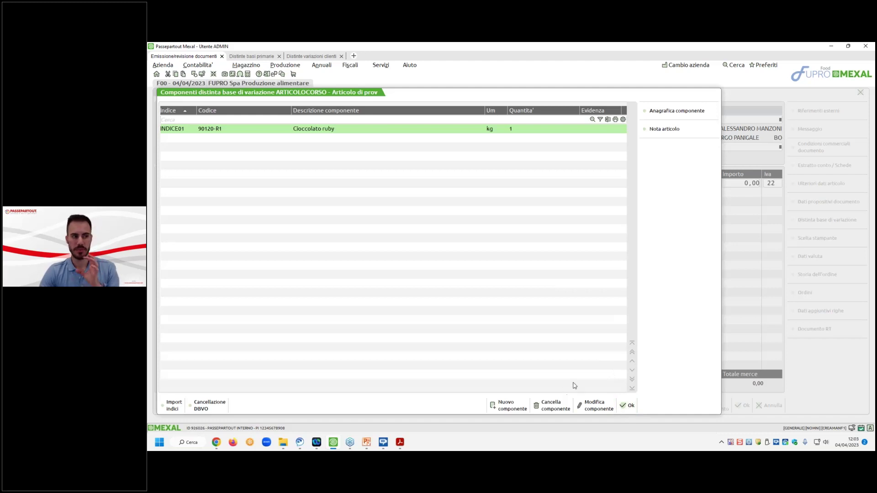
Confirm the variation components and the ARTICOLOCORSO row, and save the customer order without printing it
{"action": "left_click", "coordinate": [628, 405]}
{"action": "key", "text": "Return"}
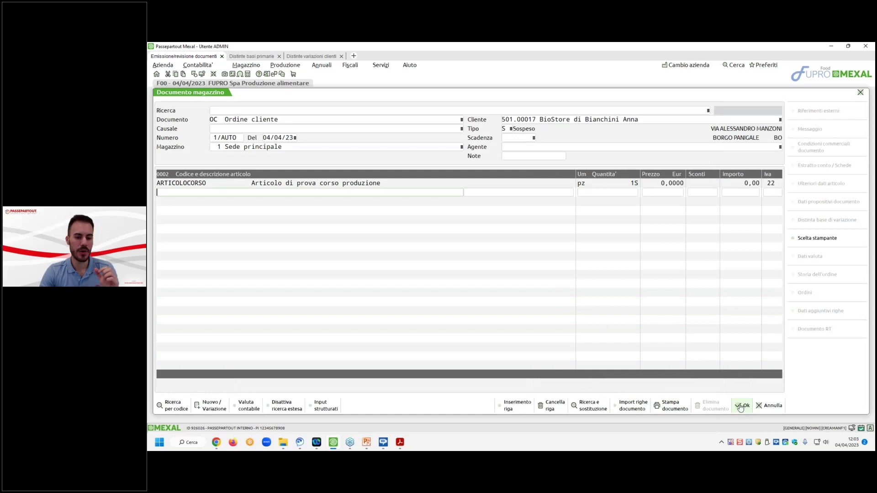
{"action": "left_click", "coordinate": [740, 406]}
{"action": "left_click", "coordinate": [612, 333]}
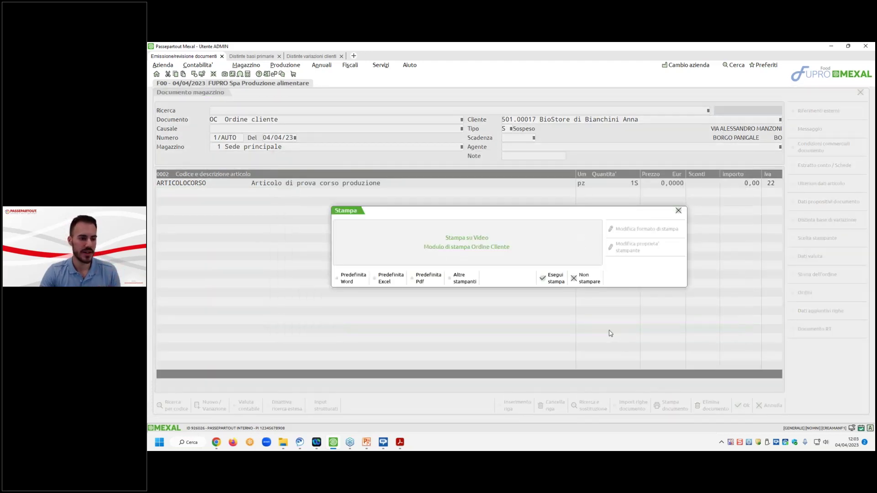
{"action": "key", "text": "Escape"}
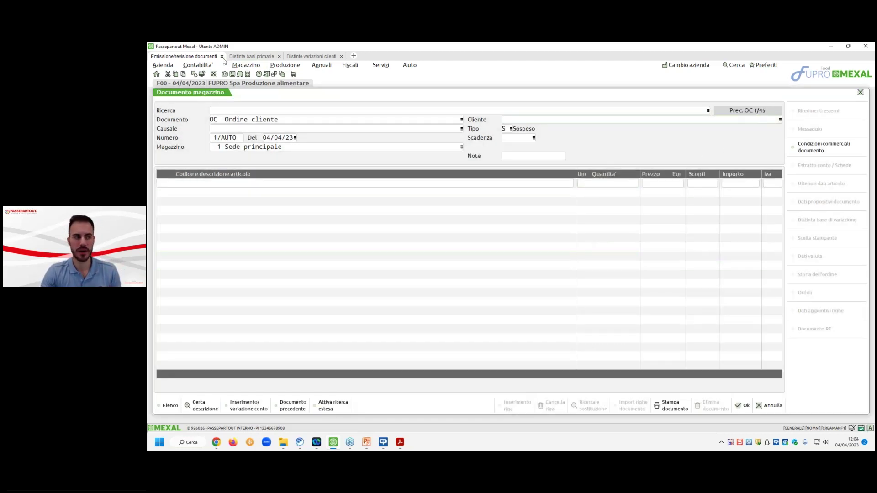
Open Distinte variazioni ordini, inspect the component of the BioStore ARTICOLOCORSO variation, and leave it without saving
{"action": "left_click", "coordinate": [311, 56]}
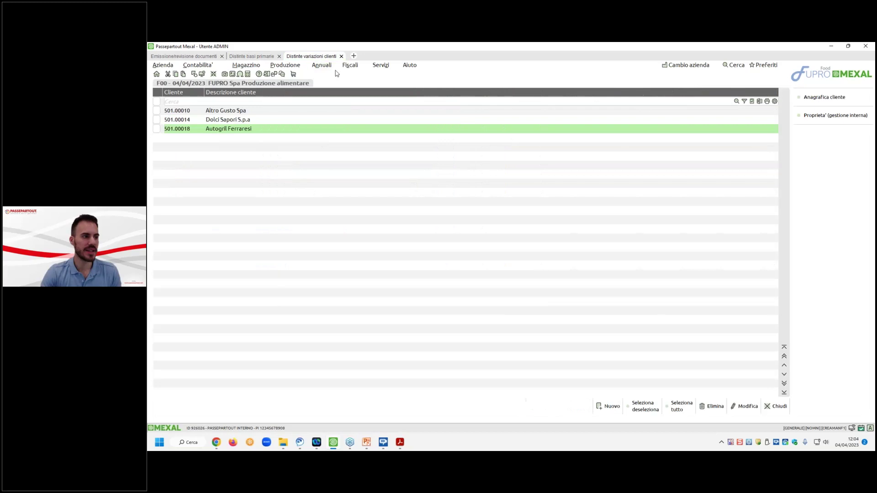
{"action": "left_click", "coordinate": [286, 65]}
{"action": "mouse_move", "coordinate": [347, 83]}
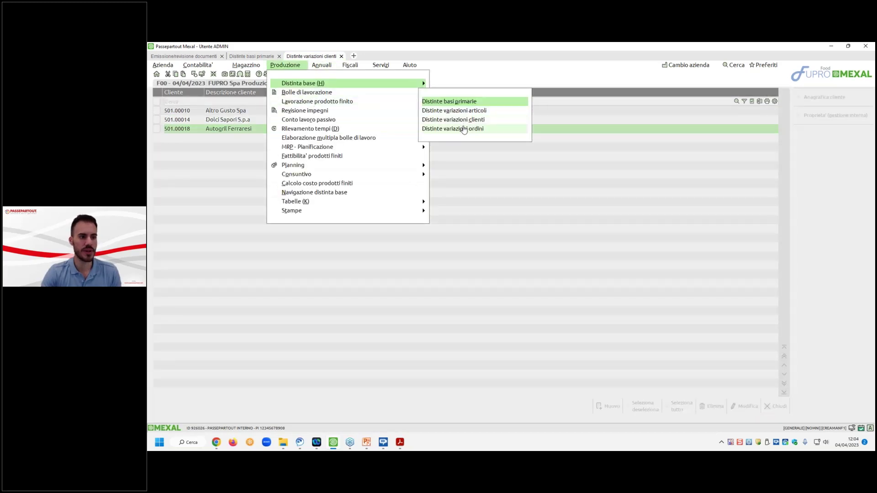
{"action": "left_click", "coordinate": [460, 128]}
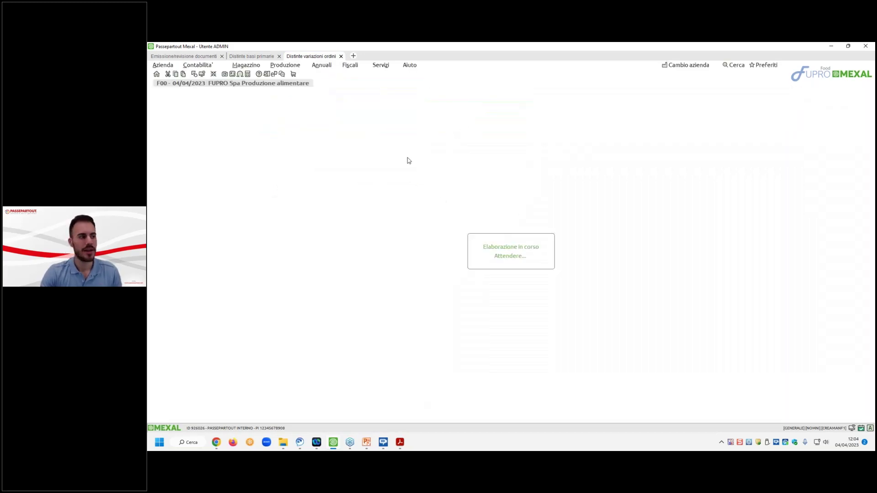
{"action": "left_click", "coordinate": [632, 184]}
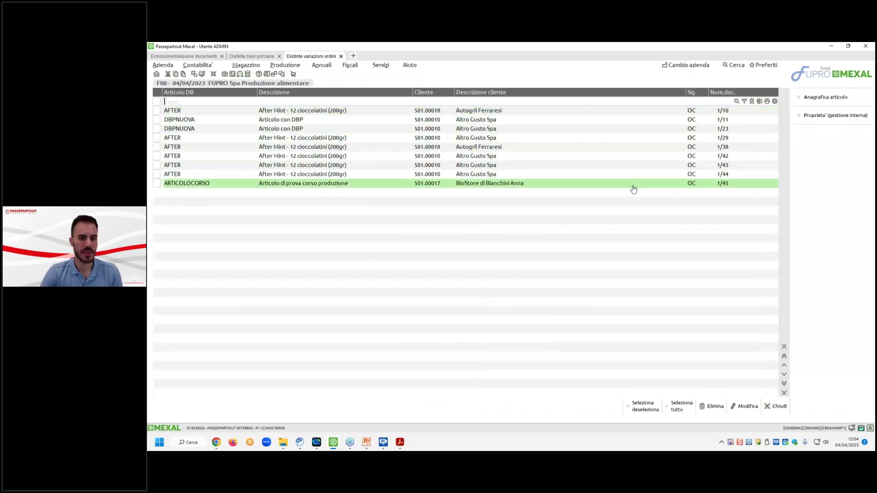
{"action": "double_click", "coordinate": [603, 185]}
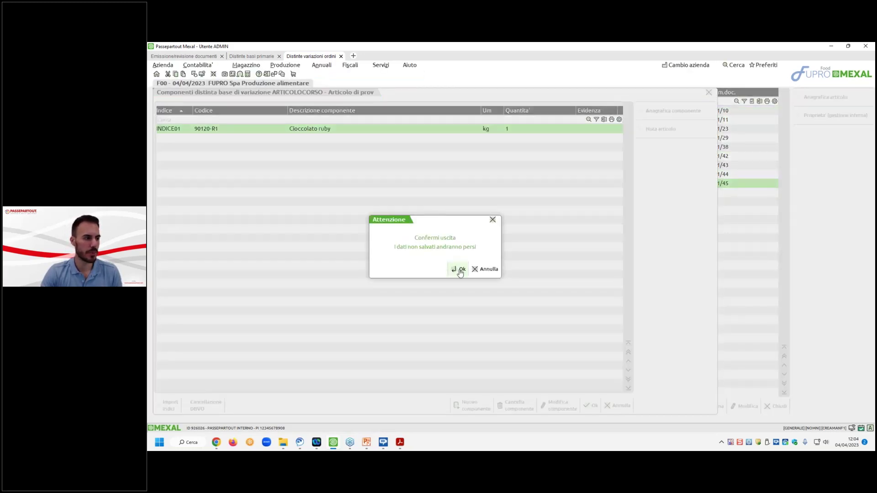
{"action": "left_click", "coordinate": [459, 271]}
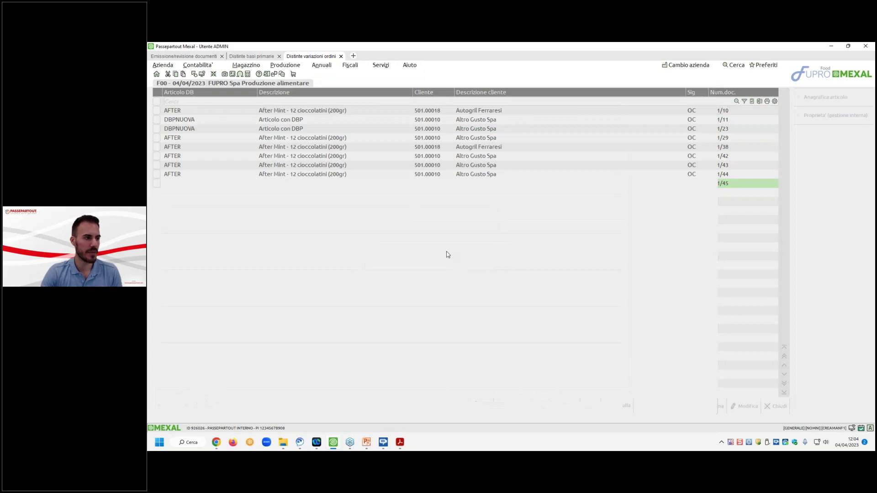
Return to Emissione/revisione documenti and leave the blank customer order form
{"action": "left_click", "coordinate": [245, 56]}
{"action": "left_click", "coordinate": [184, 56]}
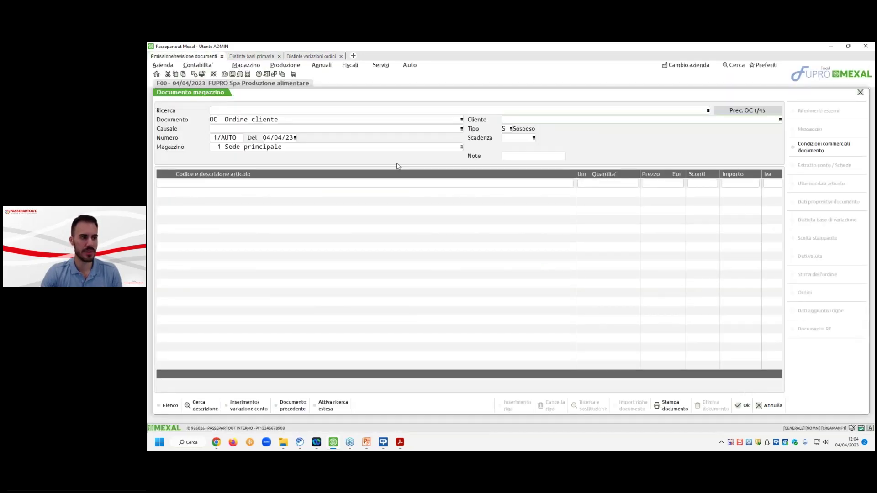
{"action": "key", "text": "Escape"}
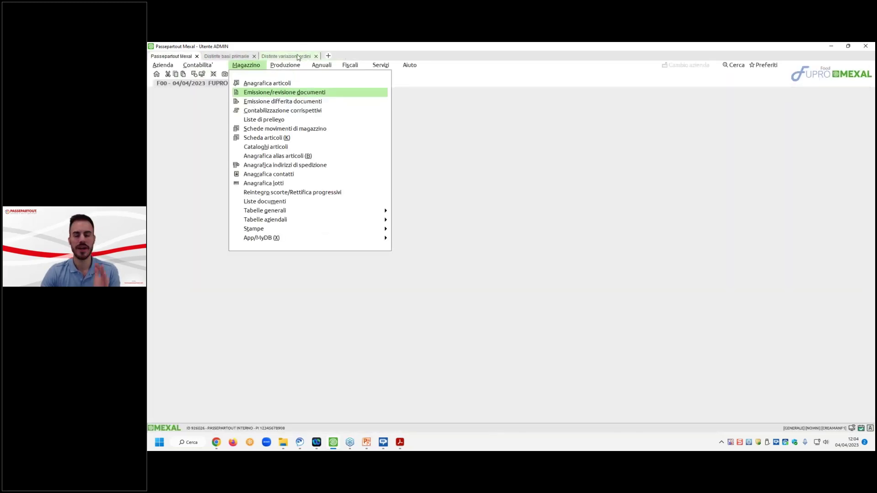
Replace the Distinte basi primarie view with Stampa sviluppo distinta base, using the -DBPSVIL print module
{"action": "left_click", "coordinate": [240, 56]}
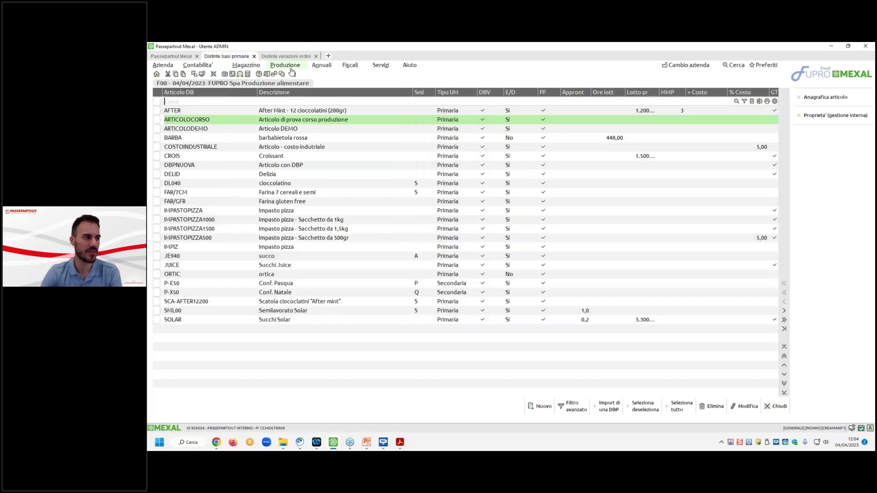
{"action": "left_click", "coordinate": [288, 67]}
{"action": "mouse_move", "coordinate": [320, 211]}
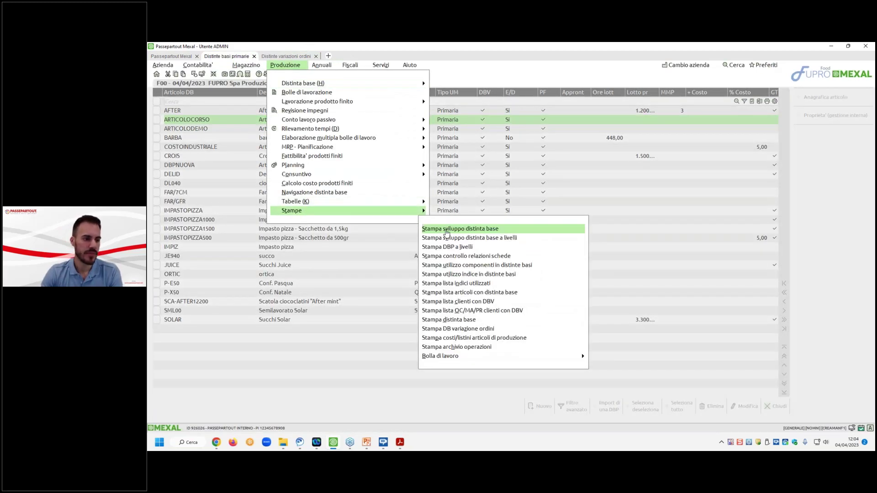
{"action": "left_click", "coordinate": [446, 231]}
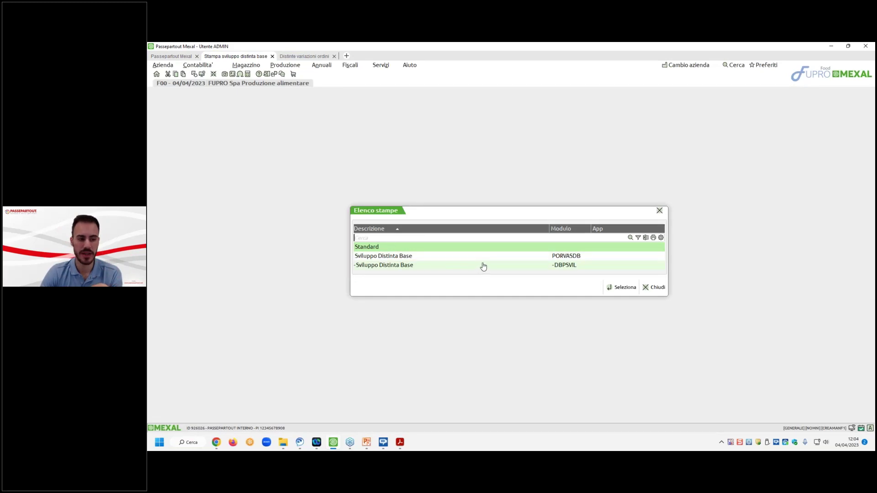
{"action": "double_click", "coordinate": [483, 265]}
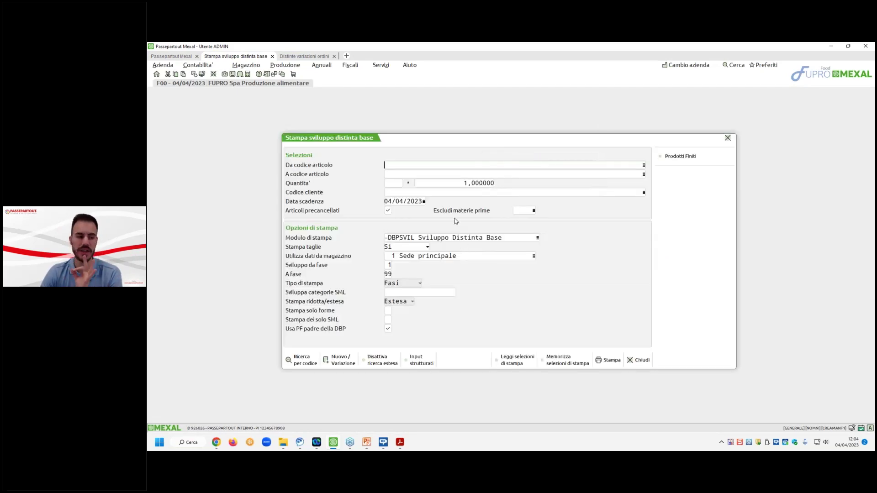
Set the print selections to article ARTICOLOCORSO, quantity 1, with BioStore as the customer
{"action": "type", "text": "ARTICOLOCORSO"}
{"action": "key", "text": "Return"}
{"action": "key", "text": "Return"}
{"action": "key", "text": "Return"}
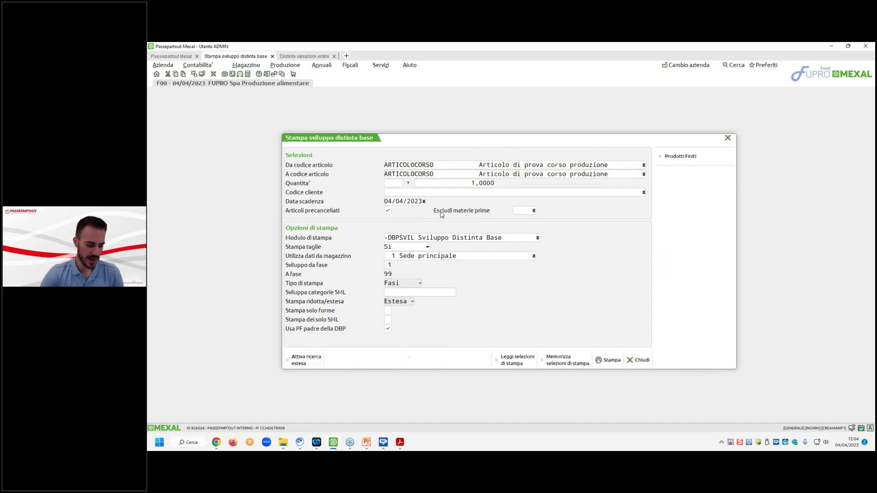
{"action": "key", "text": "F2"}
{"action": "double_click", "coordinate": [306, 156]}
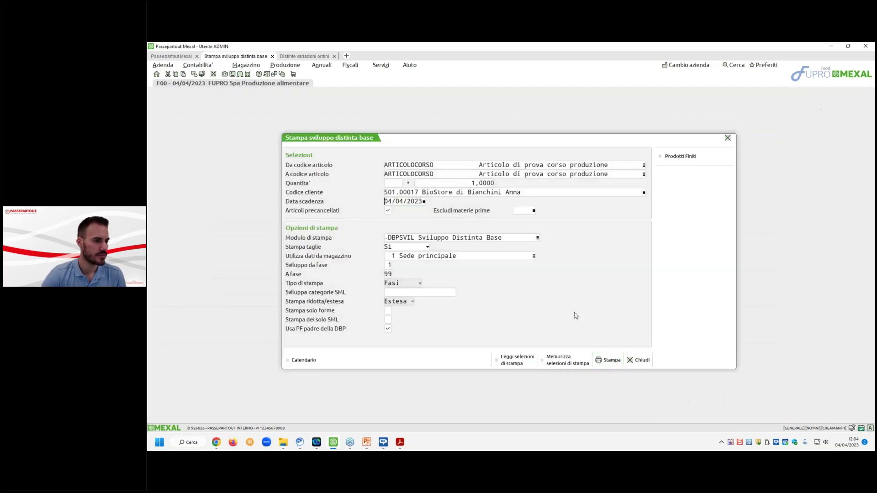
Print the bill of materials development, check the ARTICOLOCORSO component and its quantity in the PDF, and minimise the reader
{"action": "left_click", "coordinate": [609, 360]}
{"action": "left_click", "coordinate": [556, 280]}
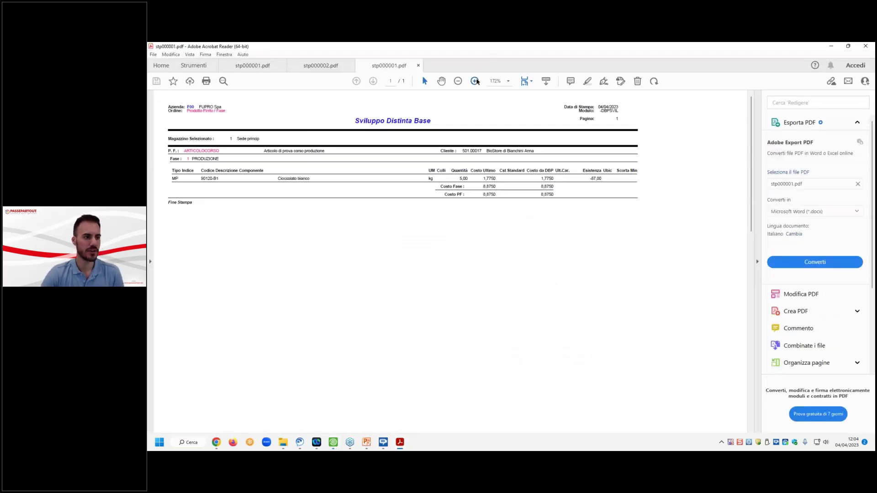
{"action": "double_click", "coordinate": [475, 81]}
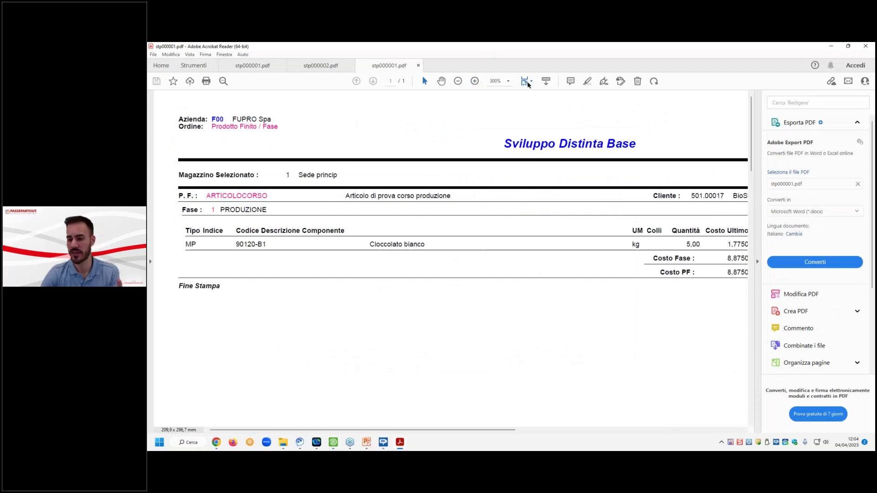
{"action": "left_click", "coordinate": [831, 46]}
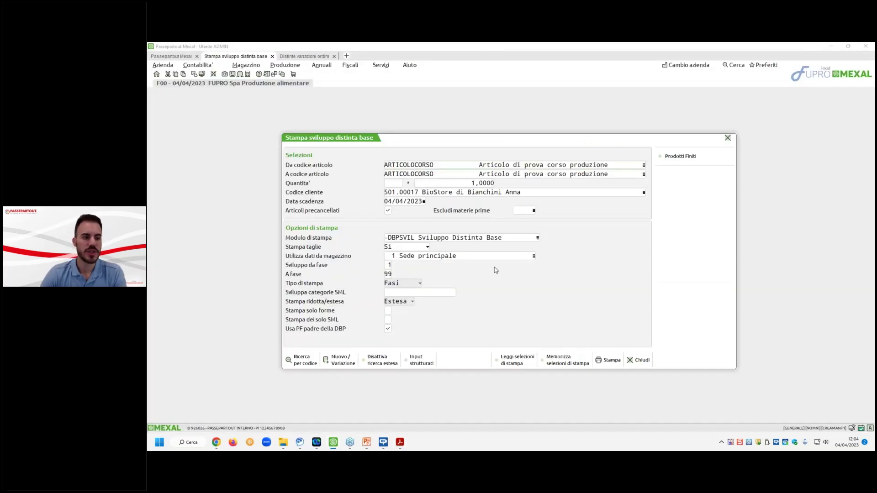
Close the bill of materials print form and open the Bolle di lavorazione list
{"action": "left_click", "coordinate": [642, 361]}
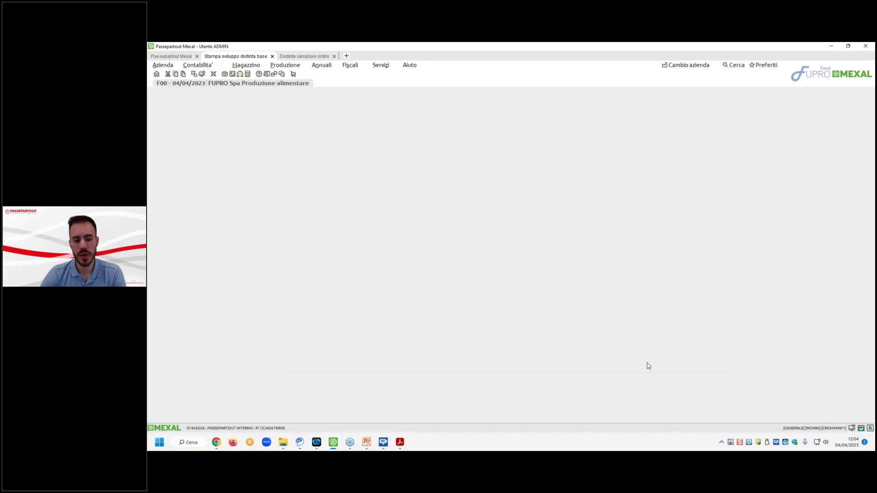
{"action": "left_click", "coordinate": [285, 65]}
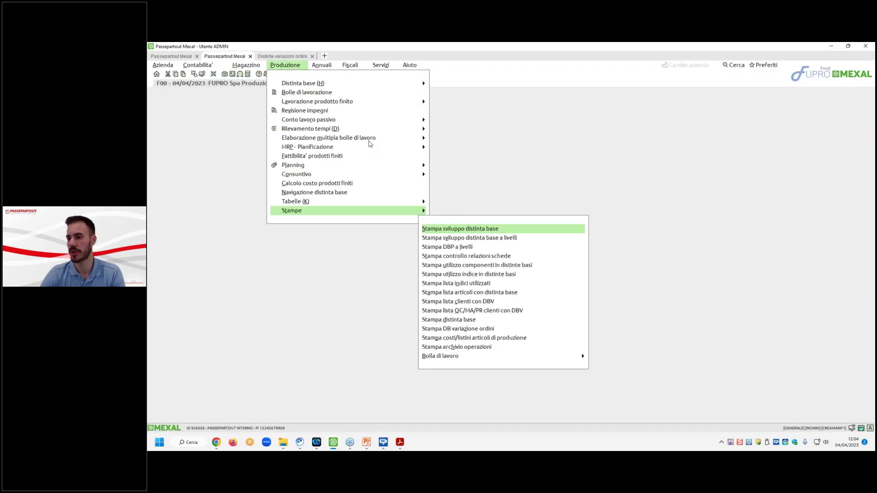
{"action": "left_click", "coordinate": [318, 94]}
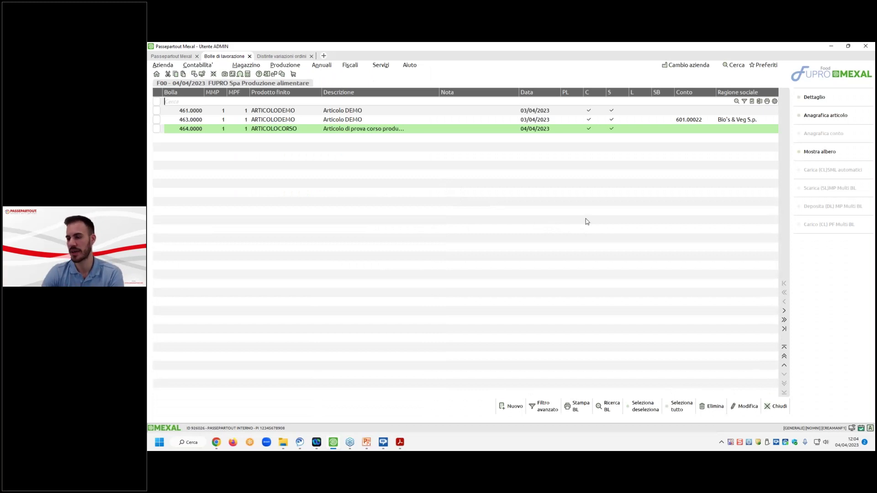
Start a new work order and retrieve the suspended customer orders (Ordini clienti) without any selection filters
{"action": "left_click", "coordinate": [515, 407]}
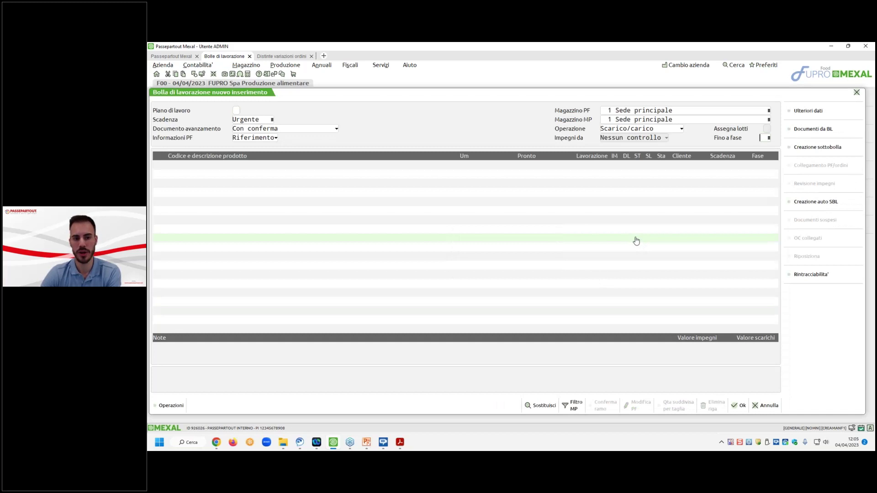
{"action": "left_click", "coordinate": [638, 242]}
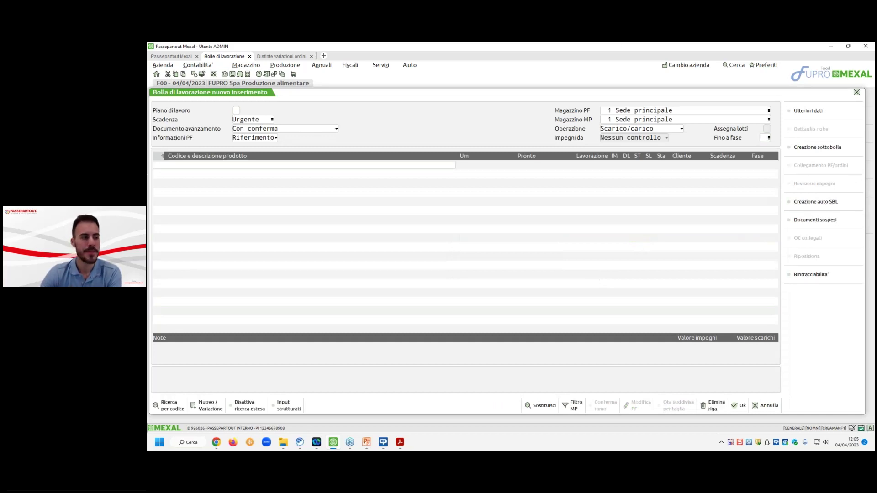
{"action": "left_click", "coordinate": [809, 219]}
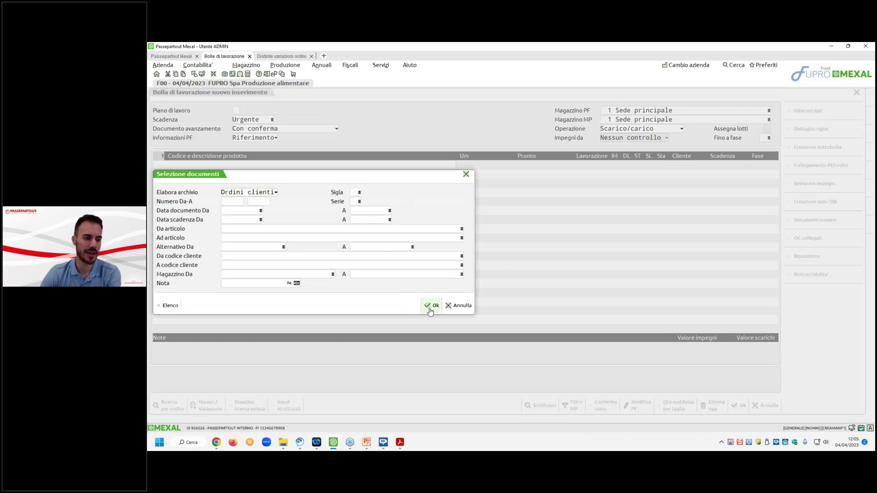
{"action": "left_click", "coordinate": [431, 306]}
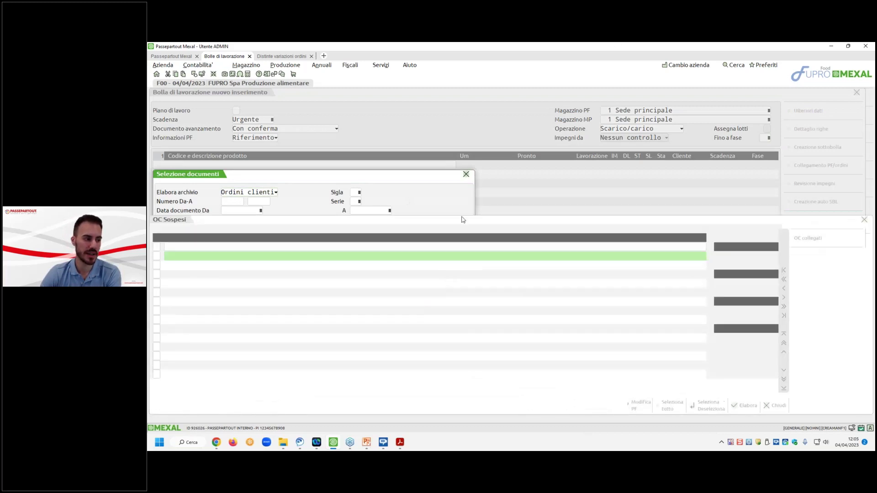
Filter the suspended orders by "artic", load the ARTICOLOCORSO order line into the work order and save it
{"action": "type", "text": "artic"}
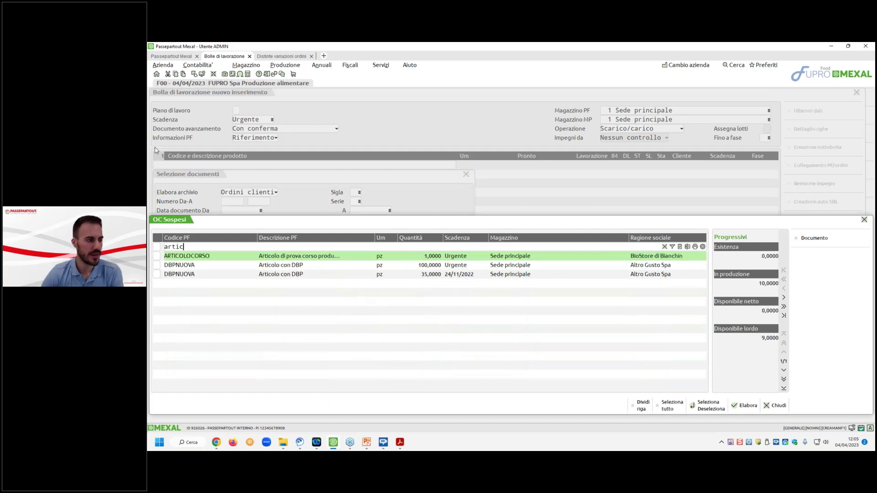
{"action": "left_click", "coordinate": [744, 405]}
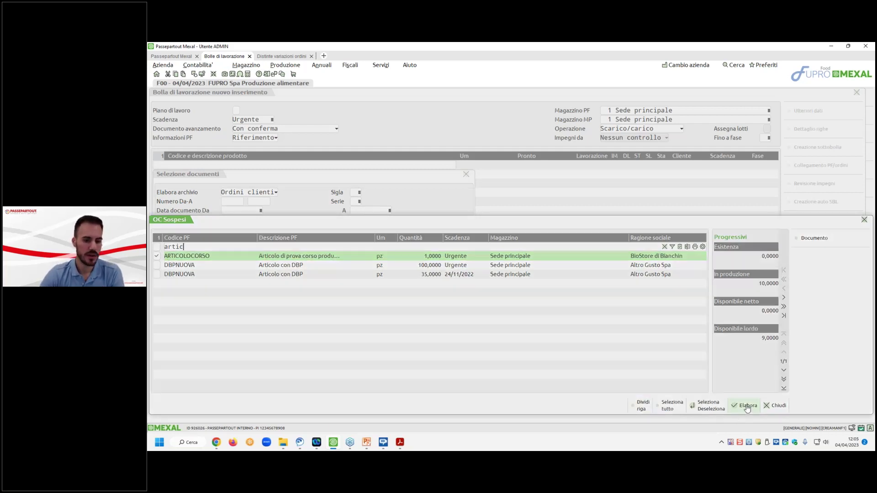
{"action": "left_click", "coordinate": [470, 309]}
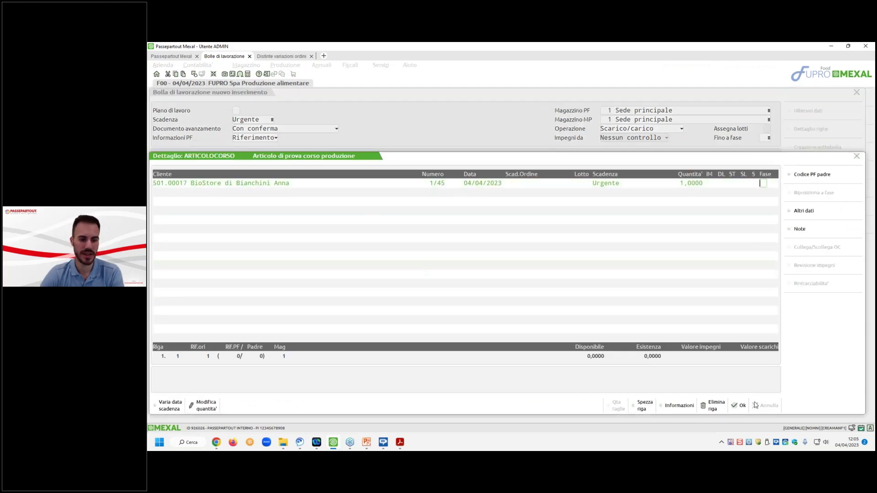
{"action": "left_click", "coordinate": [738, 406]}
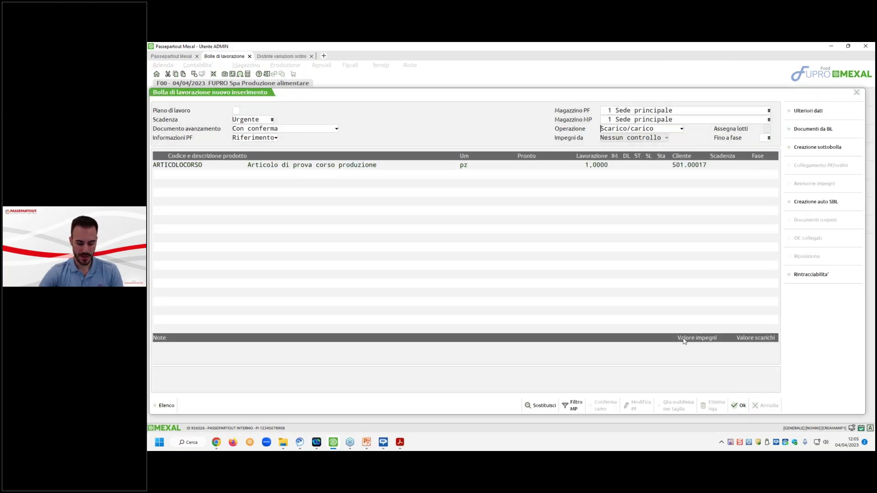
{"action": "key", "text": "F10"}
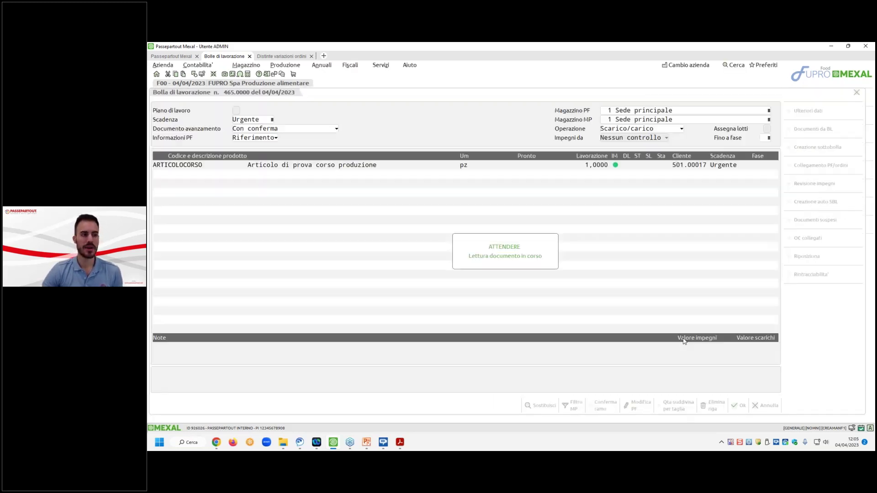
Review the new work order's material commitments, inspect the Cioccolato ruby (90120-R1) entry, and close the review unchanged
{"action": "key", "text": "Page_Down"}
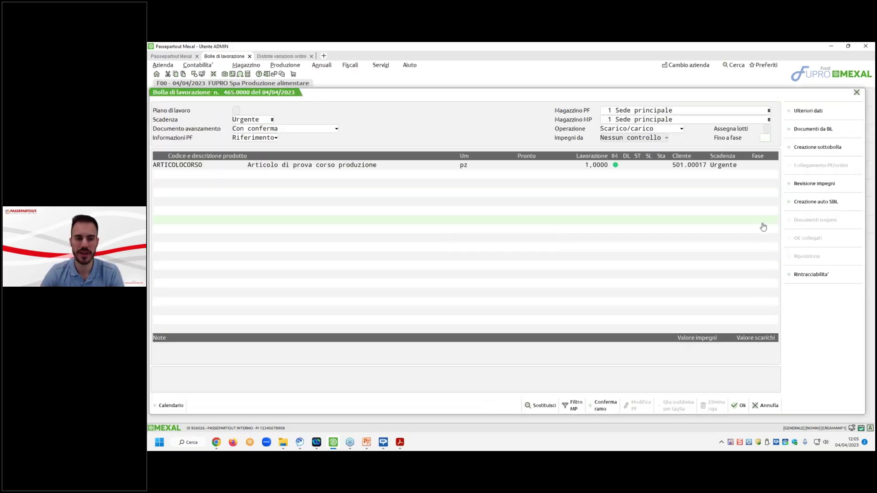
{"action": "left_click", "coordinate": [812, 193]}
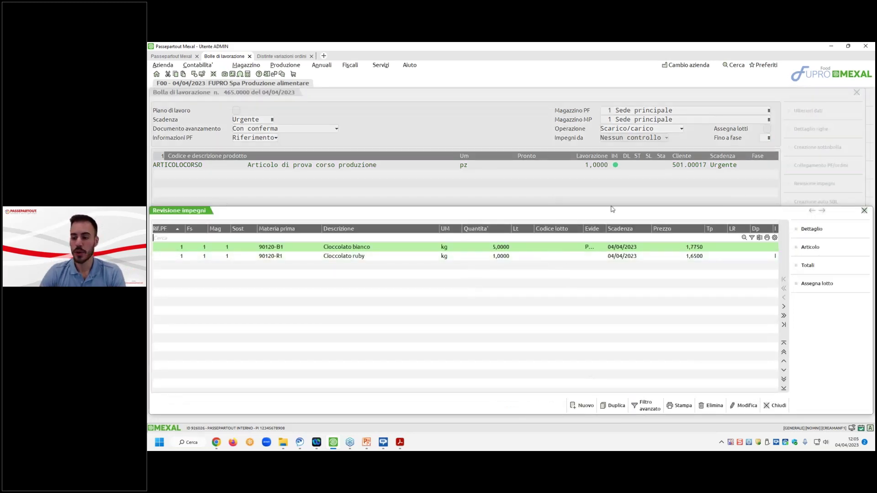
{"action": "left_click", "coordinate": [254, 266]}
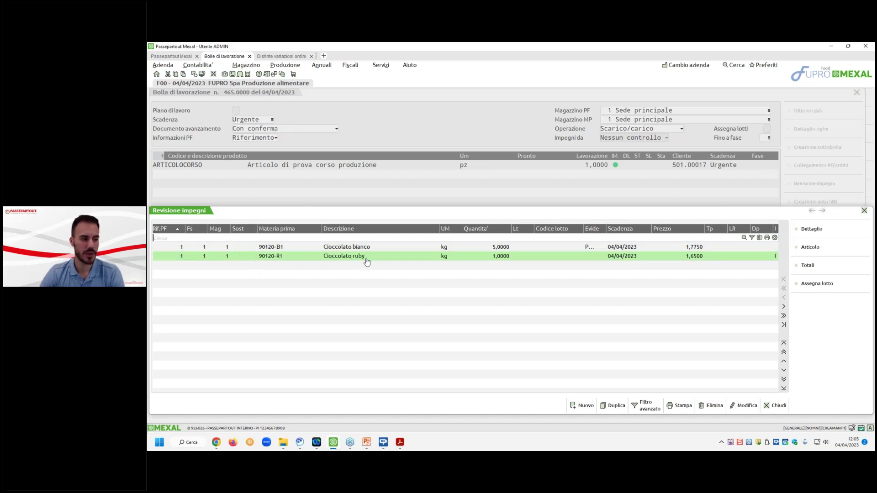
{"action": "double_click", "coordinate": [625, 256]}
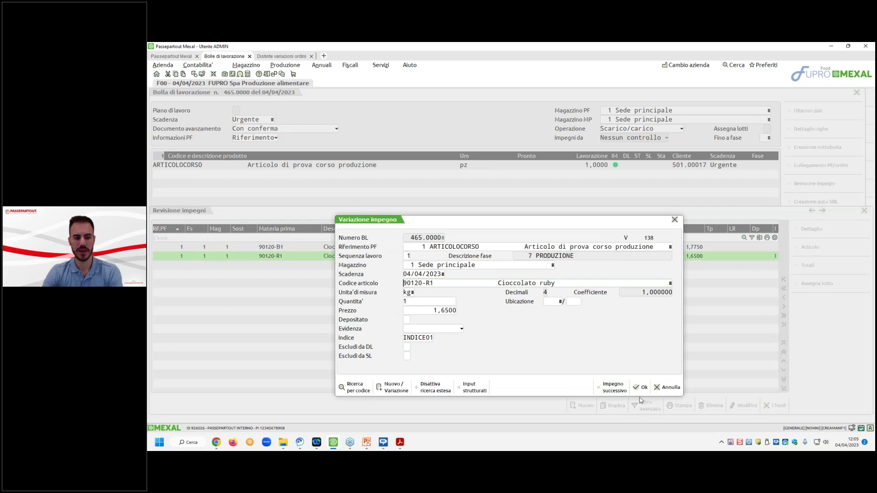
{"action": "left_click", "coordinate": [665, 387]}
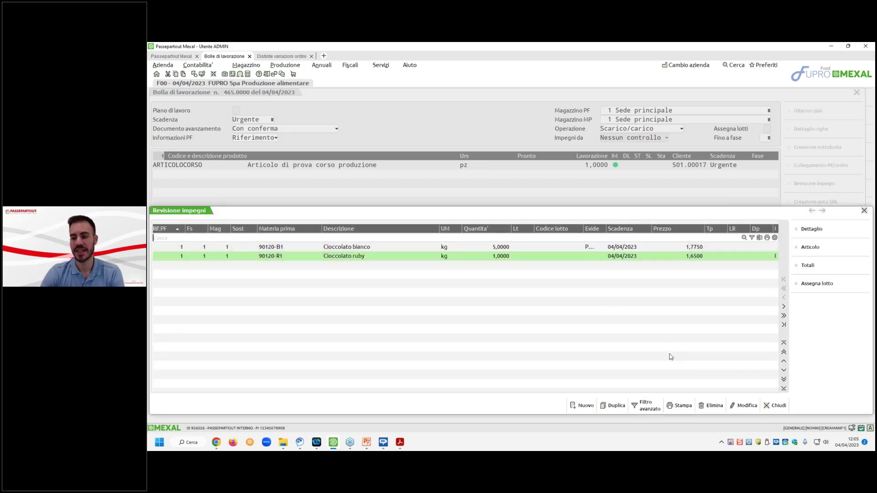
{"action": "left_click", "coordinate": [775, 406]}
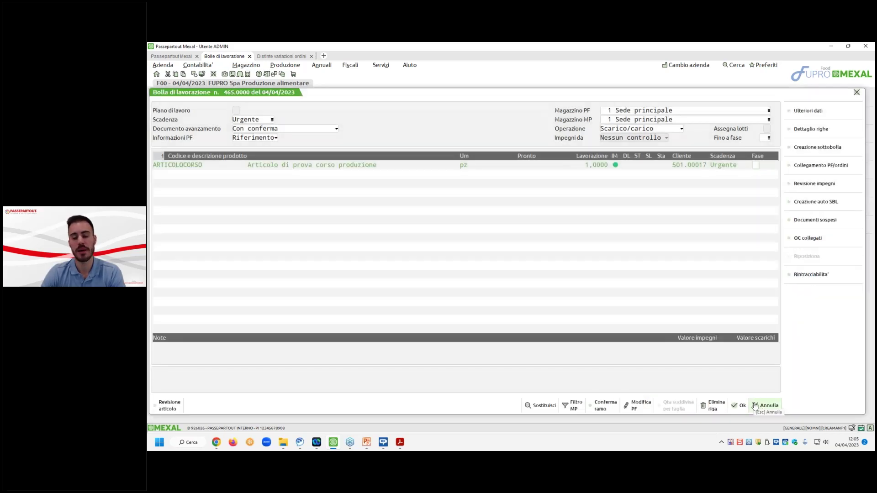
Leave the ARTICOLOCORSO work order and close the Distinte variazioni ordini list
{"action": "left_click", "coordinate": [755, 409]}
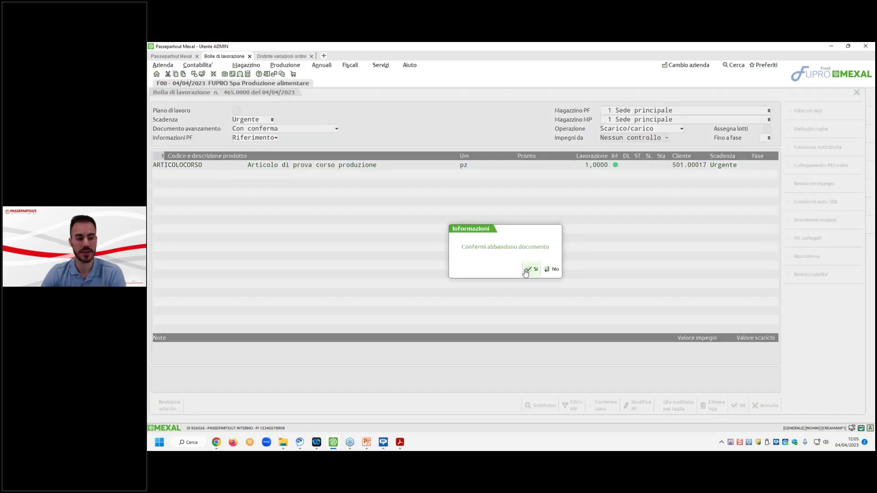
{"action": "left_click", "coordinate": [526, 269]}
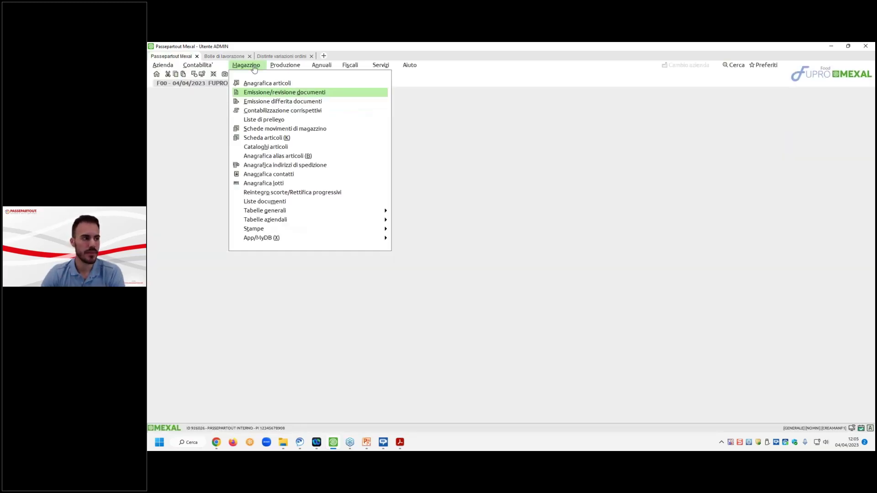
{"action": "left_click", "coordinate": [281, 55]}
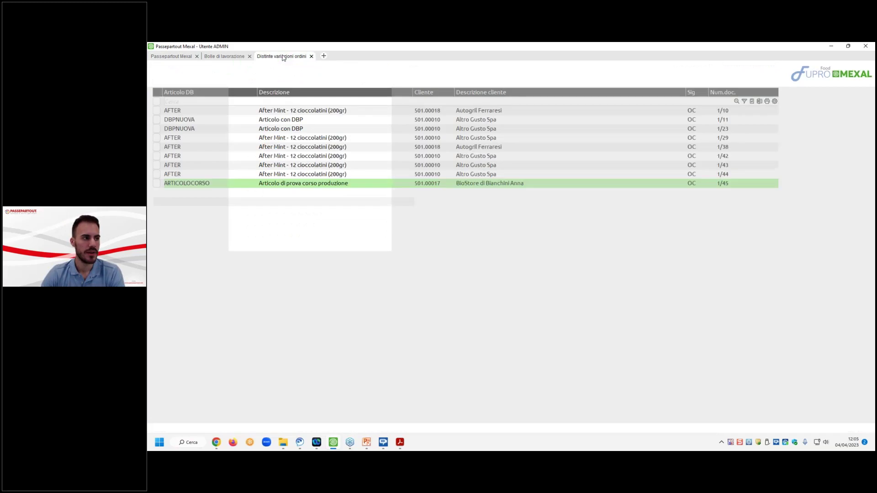
{"action": "left_click", "coordinate": [776, 406]}
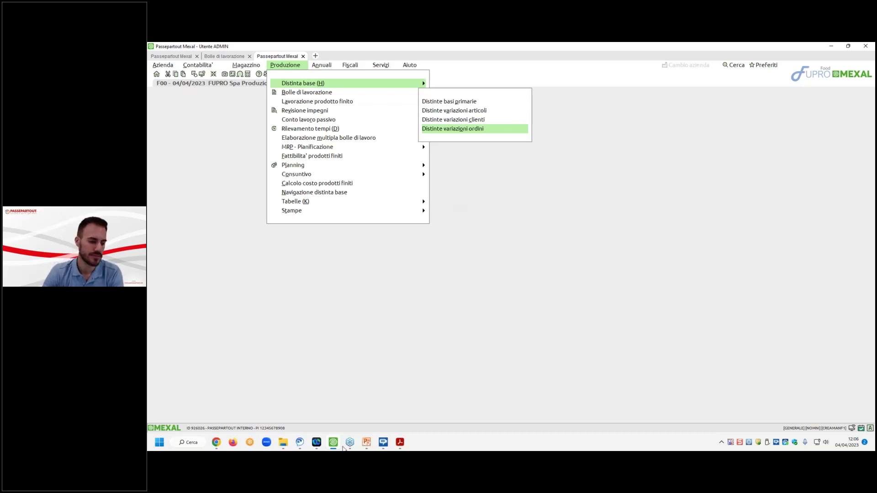
Switch to the PowerPoint presentation, show slide 32 on variation bills and slide 33 on Strutture articoli, and minimise it
{"action": "left_click", "coordinate": [384, 442]}
{"action": "left_click", "coordinate": [369, 444]}
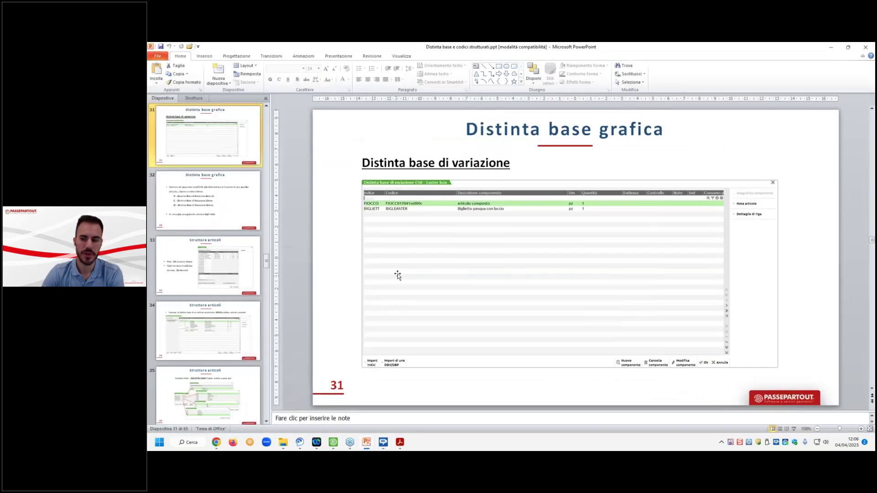
{"action": "left_click", "coordinate": [233, 297]}
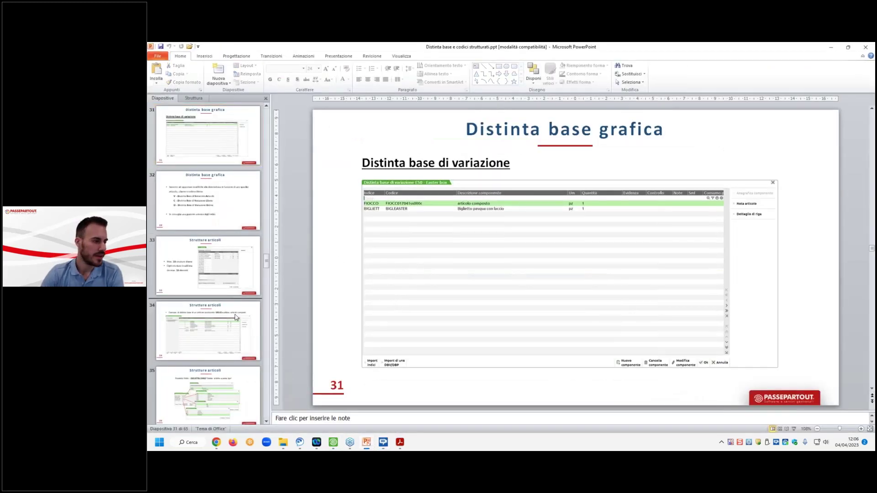
{"action": "left_click", "coordinate": [224, 231]}
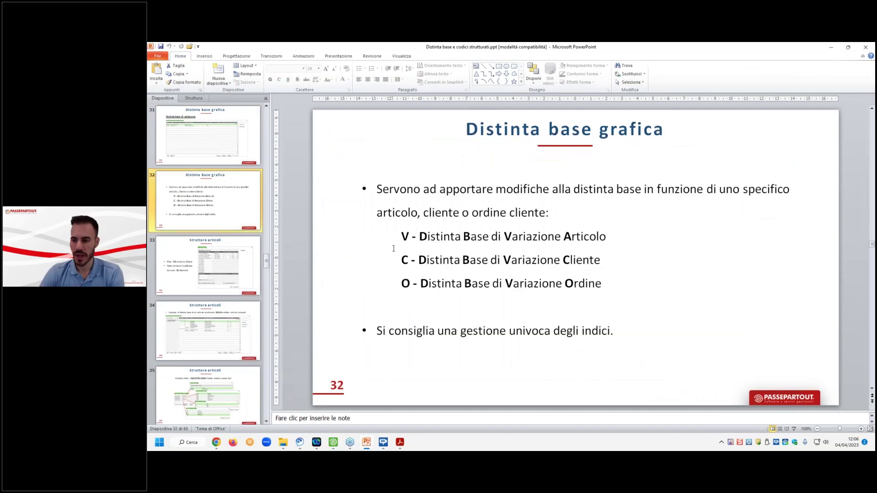
{"action": "left_click", "coordinate": [238, 278]}
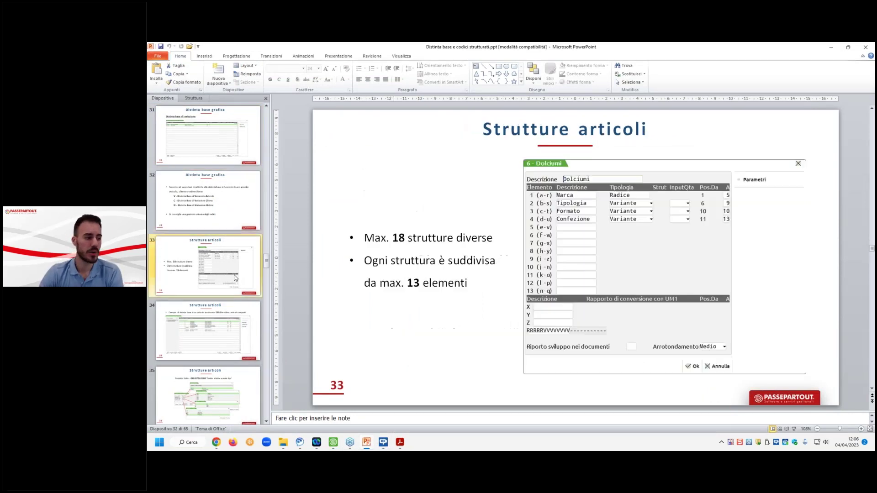
{"action": "left_click", "coordinate": [831, 48]}
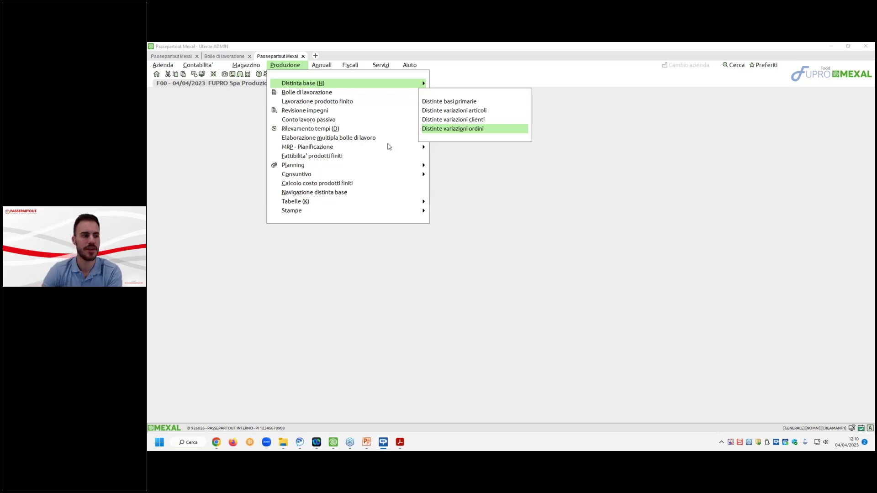
Return to the Bolle di lavorazione list, check the ARTICOLOCORSO work order and close the list
{"action": "left_click", "coordinate": [231, 56]}
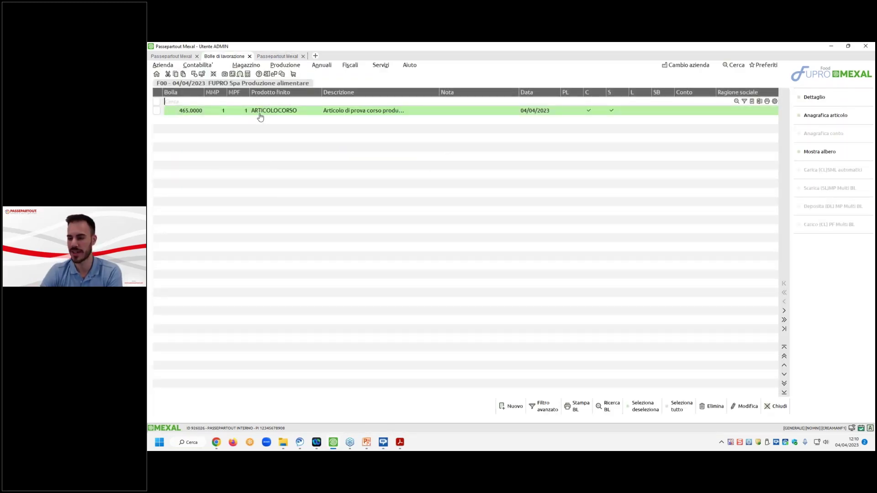
{"action": "left_click", "coordinate": [290, 57]}
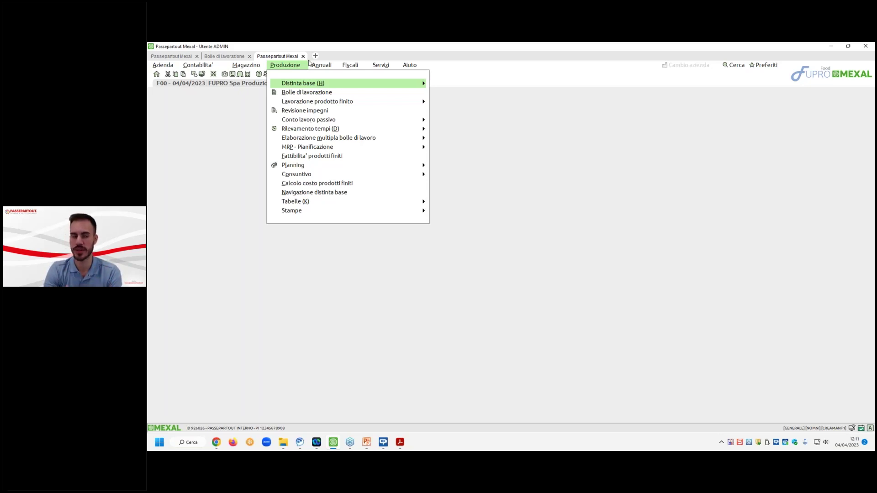
{"action": "left_click", "coordinate": [220, 58]}
{"action": "left_click", "coordinate": [470, 269]}
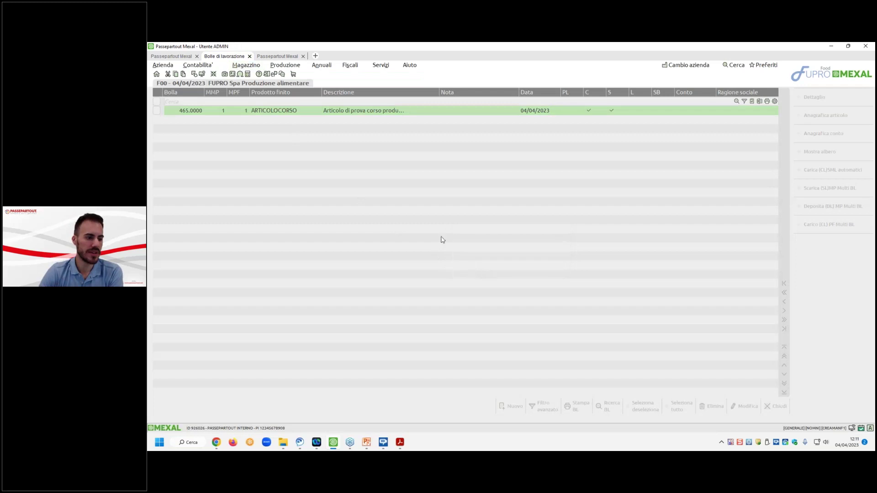
Close the leftover PDF prints and bring back the PowerPoint slide on Strutture articoli
{"action": "mouse_move", "coordinate": [400, 442]}
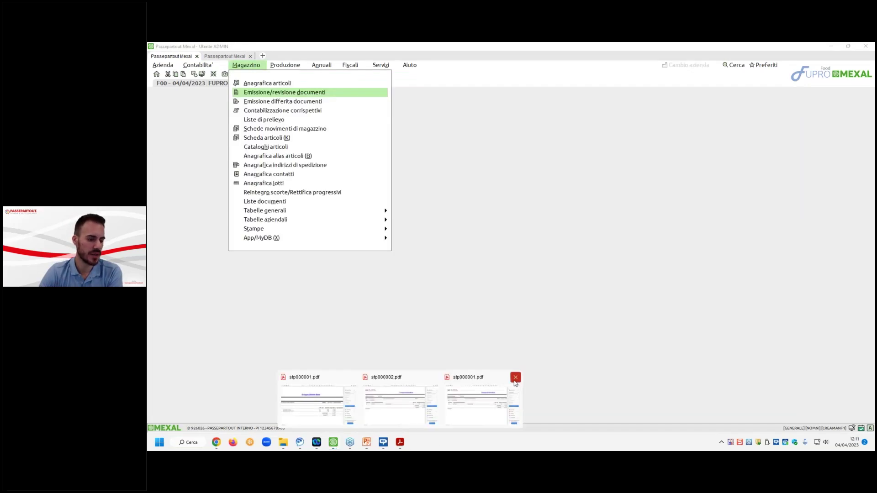
{"action": "mouse_move", "coordinate": [478, 389]}
{"action": "left_click", "coordinate": [516, 377]}
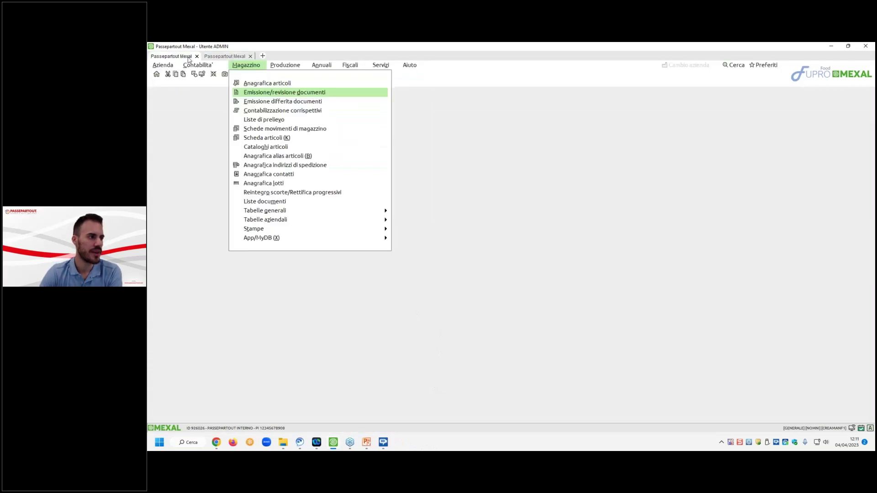
{"action": "left_click", "coordinate": [366, 442]}
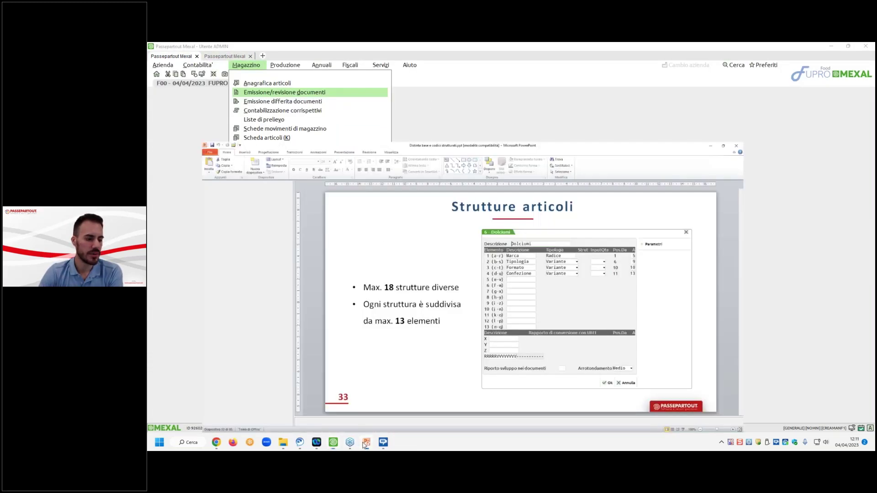
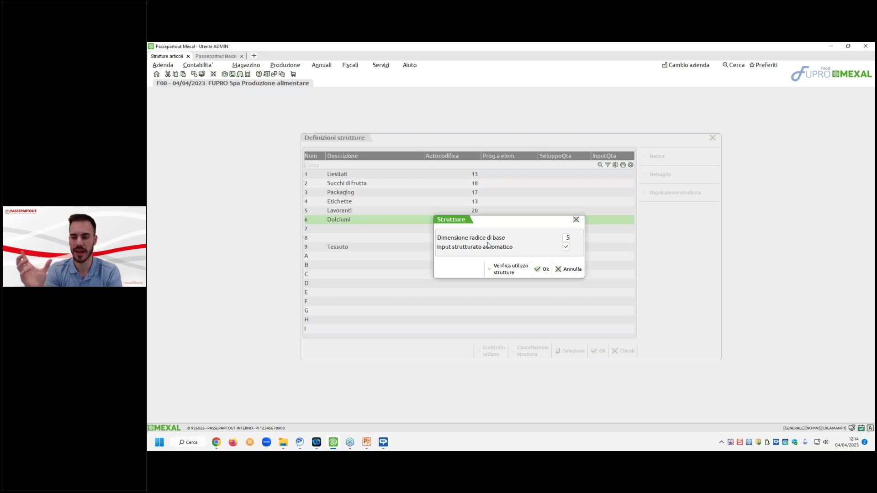
Review the elements and positions of the Dolciumi structure and the base root size setting, leaving both unchanged
{"action": "left_click", "coordinate": [543, 268]}
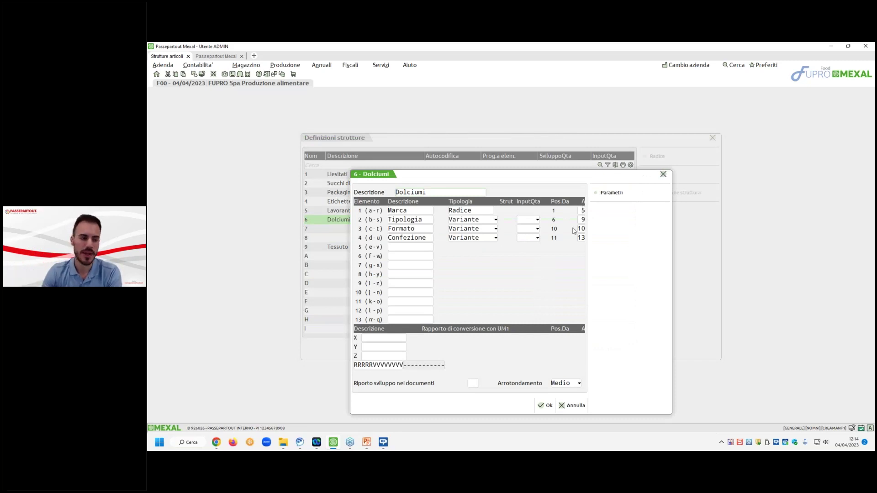
{"action": "left_click", "coordinate": [660, 191]}
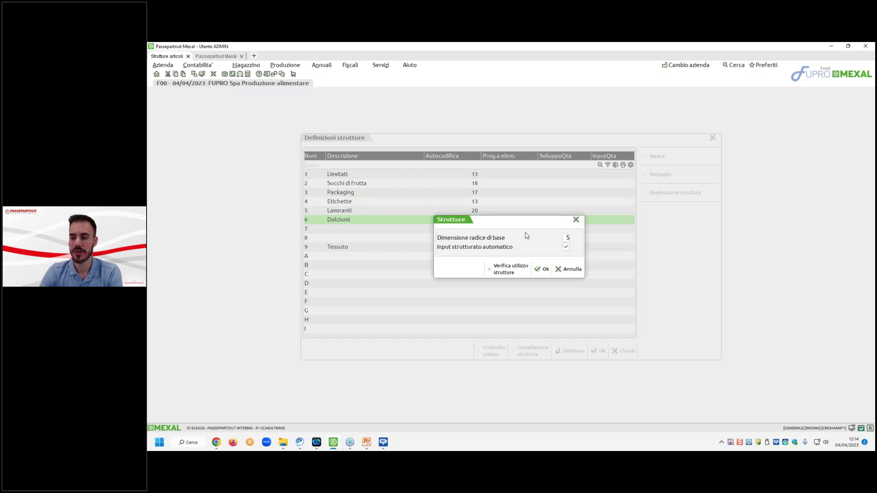
{"action": "left_click", "coordinate": [563, 268]}
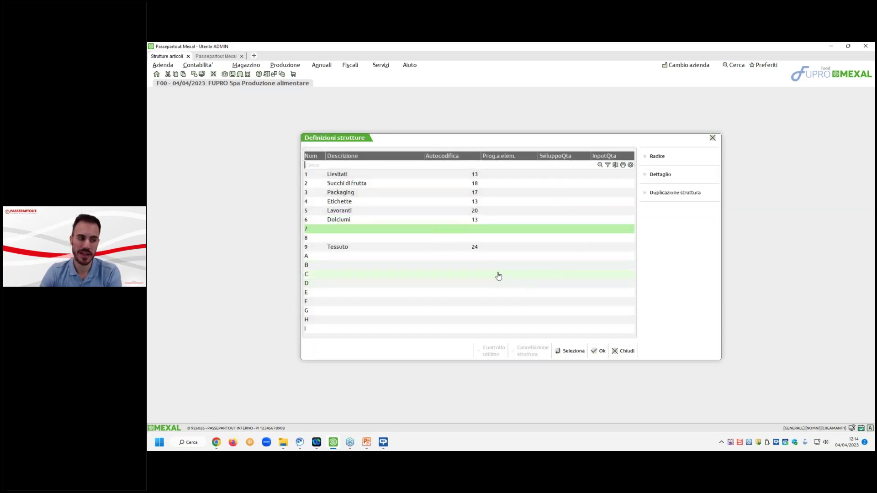
Start defining structure 7 with the description "nuova struttura"
{"action": "left_click", "coordinate": [555, 352]}
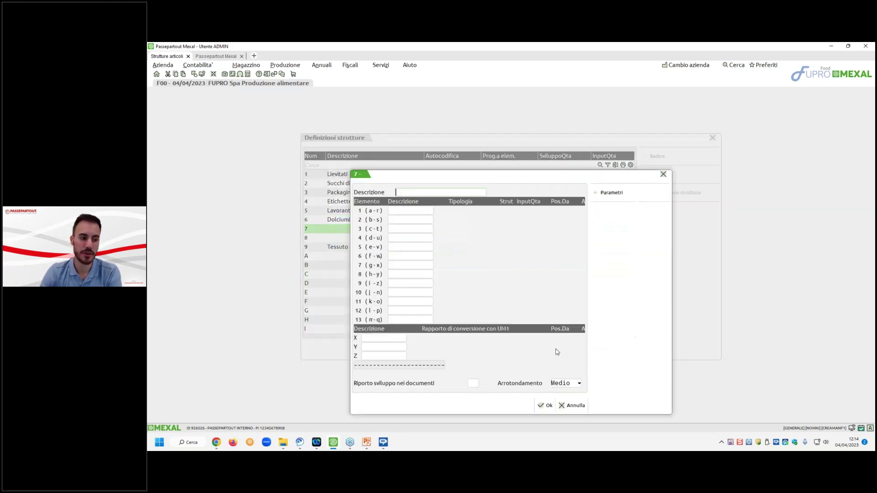
{"action": "type", "text": "nuova sat"}
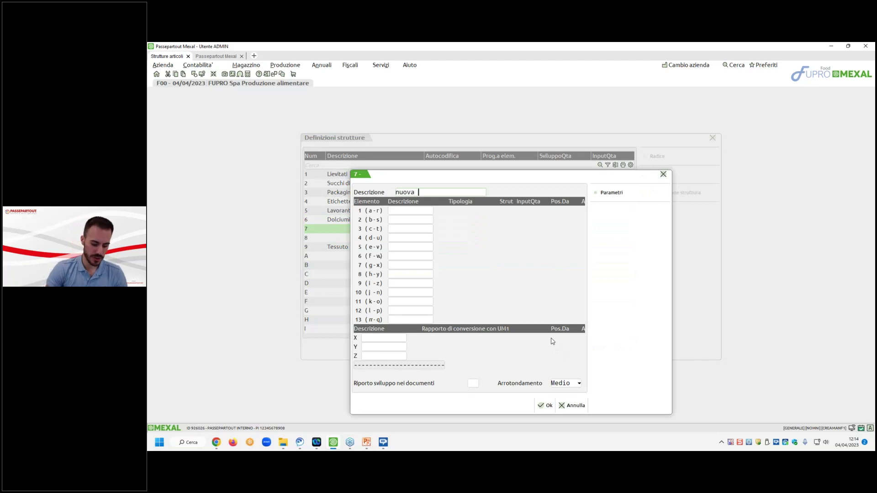
{"action": "key", "text": "BackSpace"}
{"action": "key", "text": "BackSpace"}
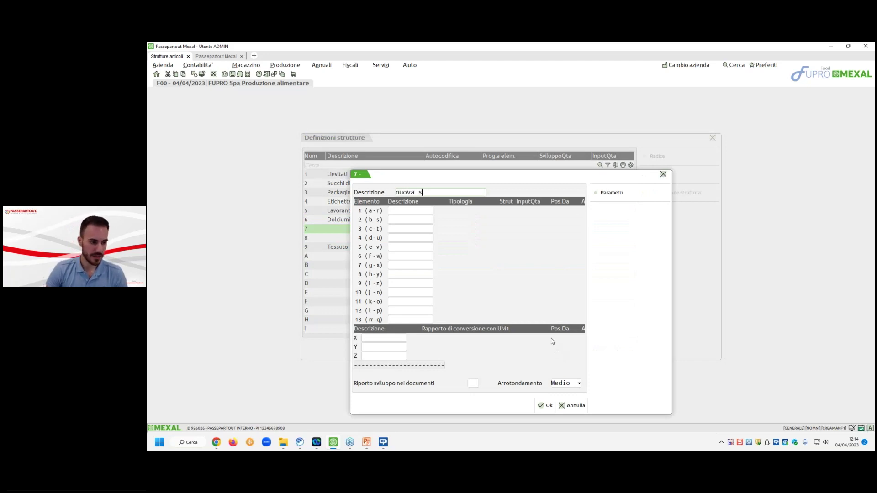
{"action": "type", "text": "truttura"}
{"action": "key", "text": "Return"}
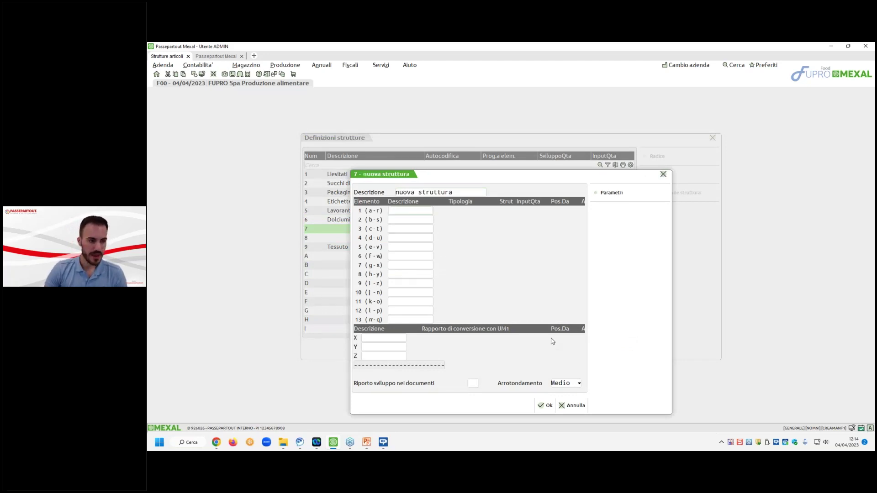
Try a first element "radice" of type Radice ending at position 6, and discard the unsaved structure
{"action": "type", "text": "radice"}
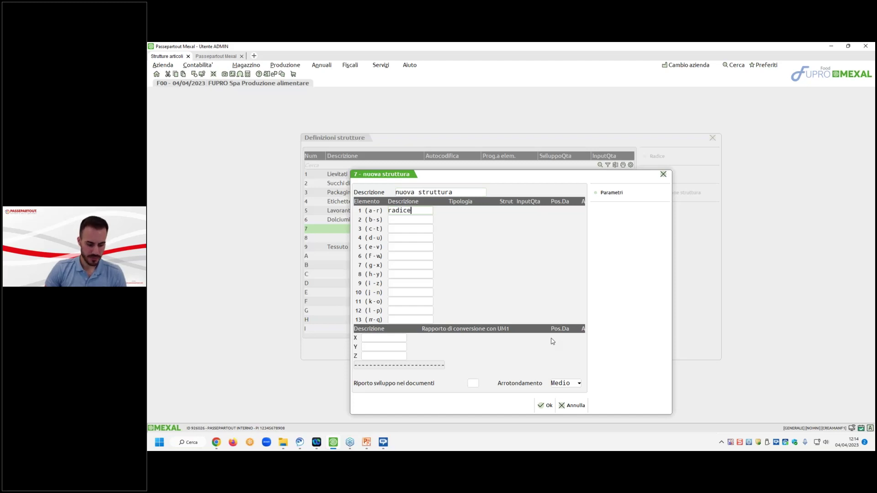
{"action": "key", "text": "Return"}
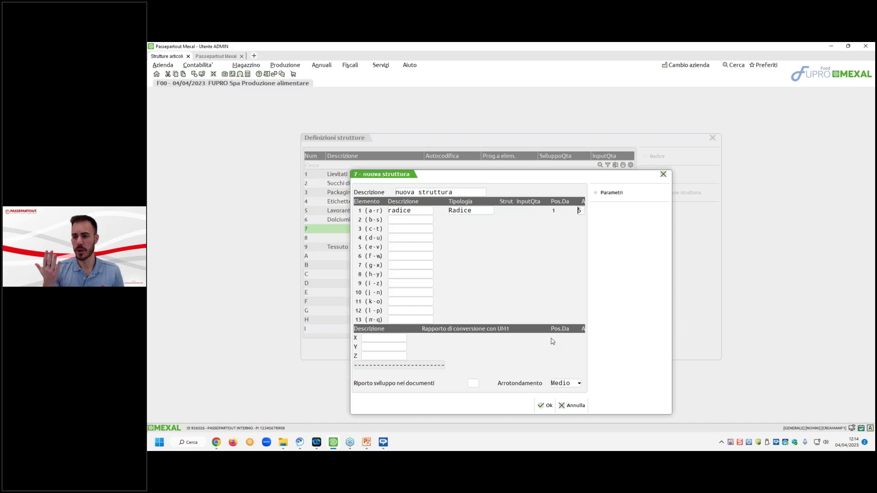
{"action": "type", "text": "3"}
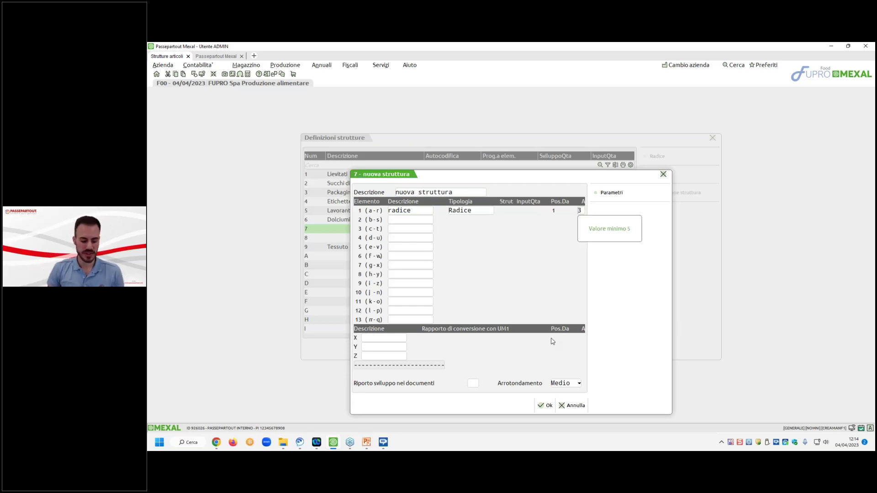
{"action": "type", "text": "6"}
{"action": "key", "text": "Delete"}
{"action": "key", "text": "Return"}
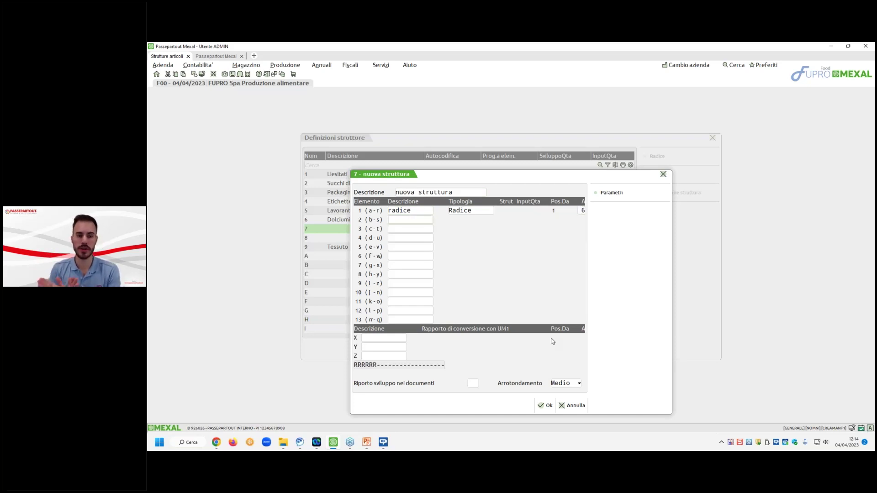
{"action": "key", "text": "Escape"}
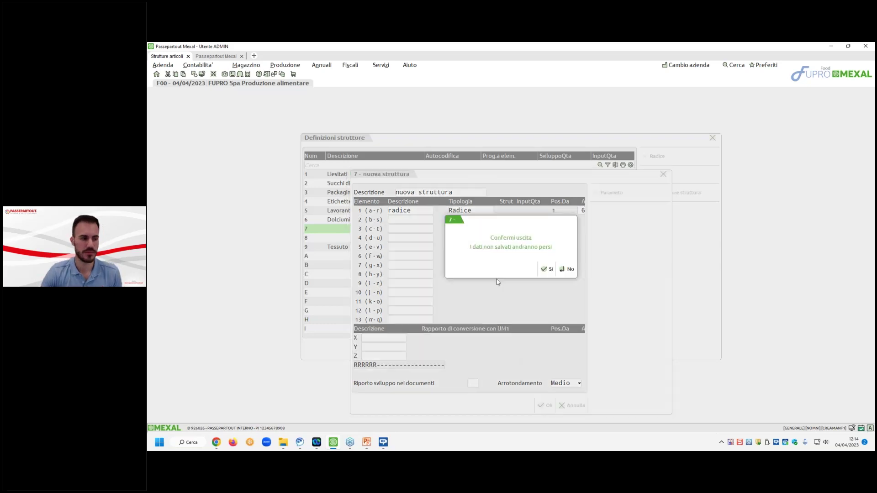
{"action": "left_click", "coordinate": [544, 268]}
Open the parameters of the Dolciumi structure and review the Modalita' automatismo options, keeping Creazione+Annullamento
{"action": "double_click", "coordinate": [439, 219]}
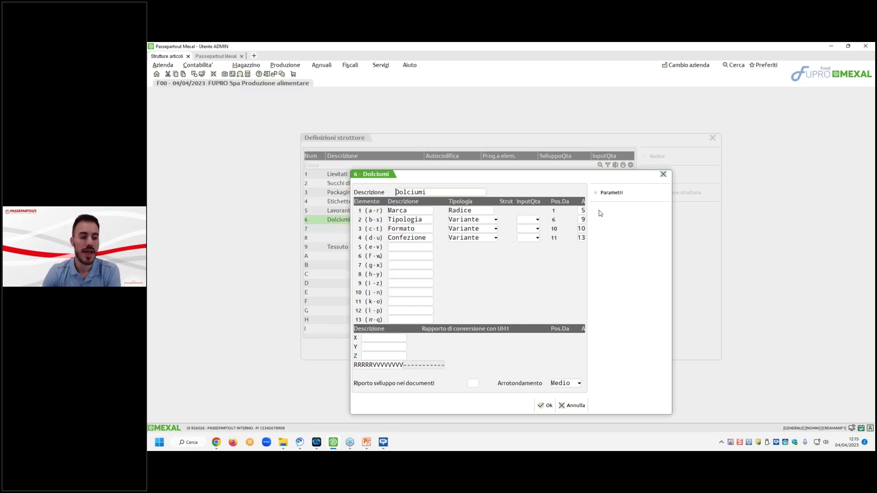
{"action": "left_click", "coordinate": [611, 192]}
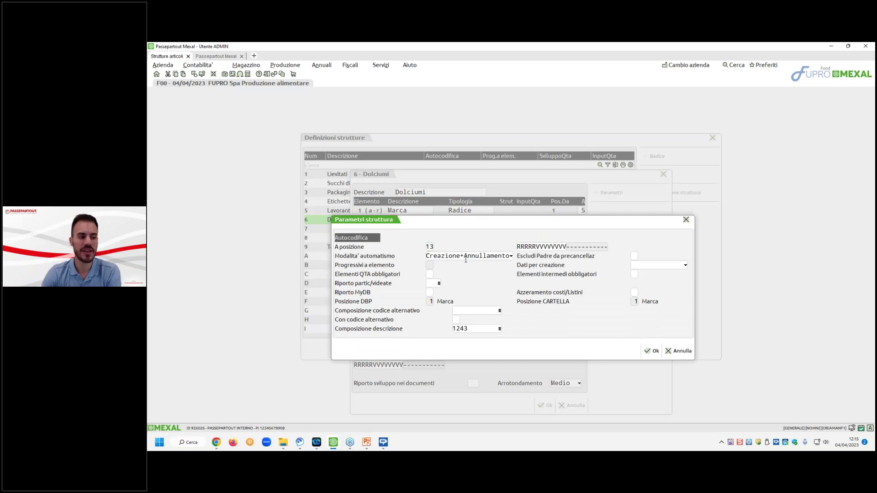
{"action": "left_click", "coordinate": [441, 259]}
{"action": "left_click", "coordinate": [440, 259]}
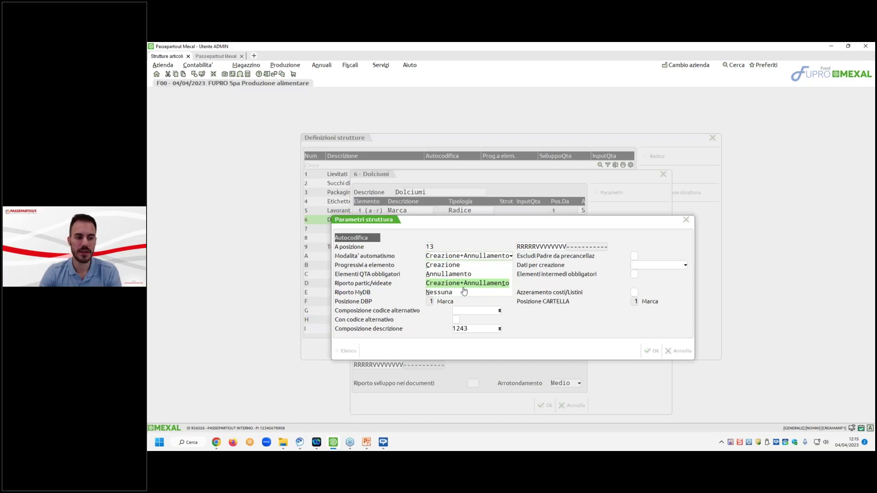
{"action": "left_click", "coordinate": [464, 286]}
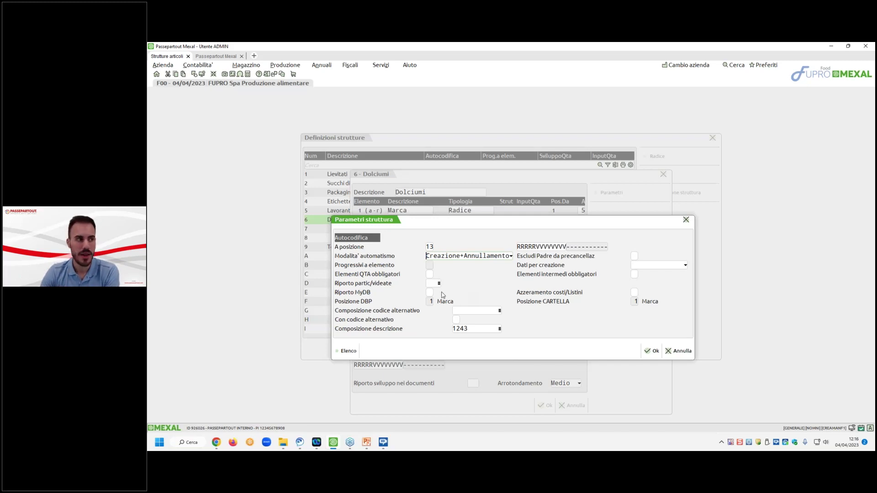
Open the Anagrafica articoli list in the second session and browse through the article codes
{"action": "left_click", "coordinate": [216, 56]}
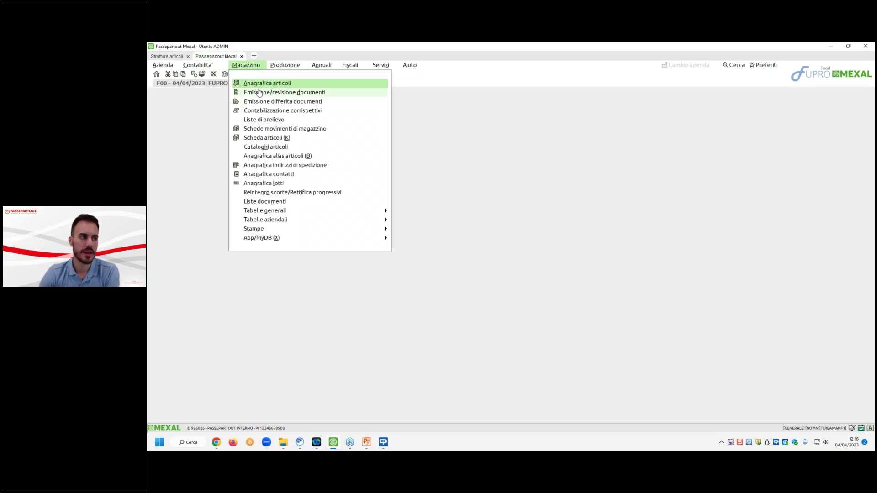
{"action": "left_click", "coordinate": [251, 83]}
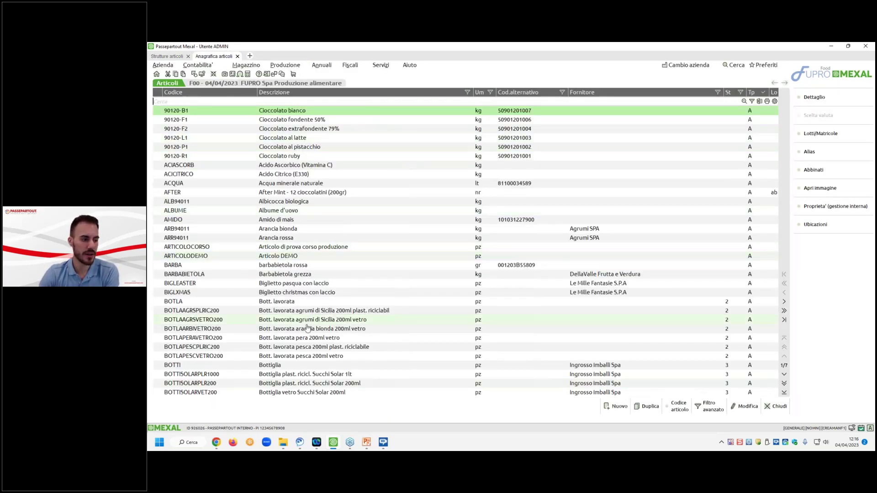
{"action": "type", "text": "ar"}
{"action": "key", "text": "Down"}
{"action": "key", "text": "Down"}
{"action": "key", "text": "Down"}
{"action": "key", "text": "Down"}
{"action": "key", "text": "Down"}
{"action": "key", "text": "Down"}
{"action": "key", "text": "Down"}
{"action": "key", "text": "Down"}
{"action": "key", "text": "Down"}
{"action": "key", "text": "Down"}
{"action": "key", "text": "Down"}
{"action": "key", "text": "Down"}
{"action": "key", "text": "Down"}
{"action": "key", "text": "Down"}
{"action": "key", "text": "Down"}
{"action": "key", "text": "Down"}
{"action": "key", "text": "Down"}
{"action": "key", "text": "Down"}
{"action": "key", "text": "Down"}
{"action": "key", "text": "Down"}
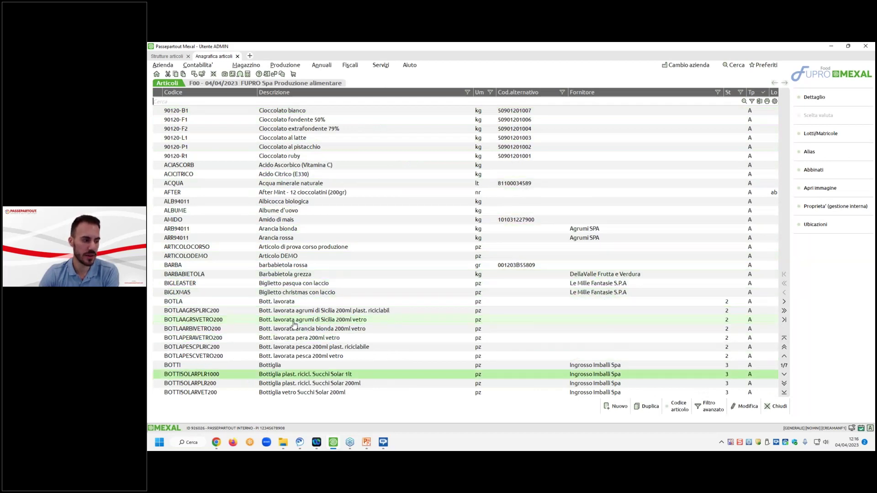
{"action": "key", "text": "Down"}
{"action": "key", "text": "Down"}
{"action": "key", "text": "Down"}
{"action": "key", "text": "Down"}
{"action": "key", "text": "Down"}
{"action": "key", "text": "Down"}
{"action": "key", "text": "Down"}
{"action": "key", "text": "Down"}
{"action": "key", "text": "Down"}
{"action": "key", "text": "Down"}
{"action": "key", "text": "Down"}
{"action": "key", "text": "Down"}
{"action": "key", "text": "Down"}
{"action": "key", "text": "Down"}
{"action": "key", "text": "Down"}
{"action": "key", "text": "Up"}
{"action": "key", "text": "Up"}
{"action": "key", "text": "Up"}
{"action": "key", "text": "Up"}
{"action": "key", "text": "Up"}
{"action": "key", "text": "Up"}
{"action": "key", "text": "Up"}
{"action": "key", "text": "Up"}
{"action": "key", "text": "Up"}
{"action": "key", "text": "Up"}
{"action": "key", "text": "Up"}
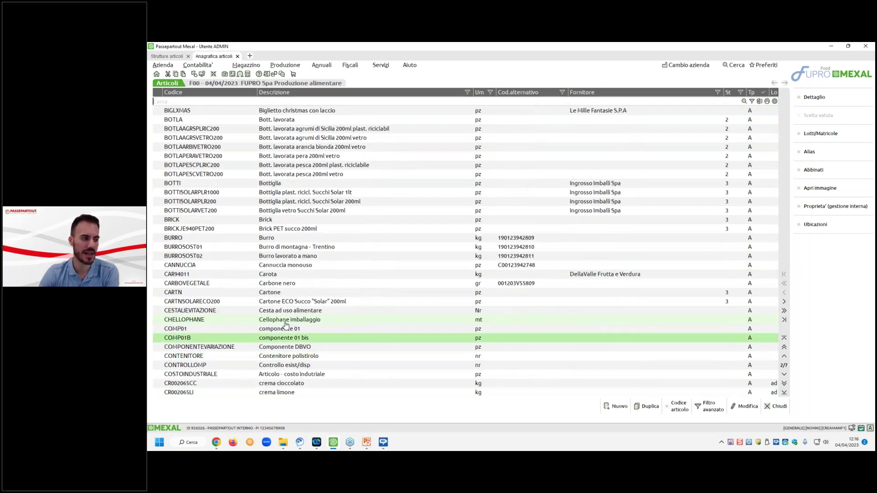
Filter the article list with Annullati set to include both cancelled and active articles
{"action": "left_click", "coordinate": [708, 407]}
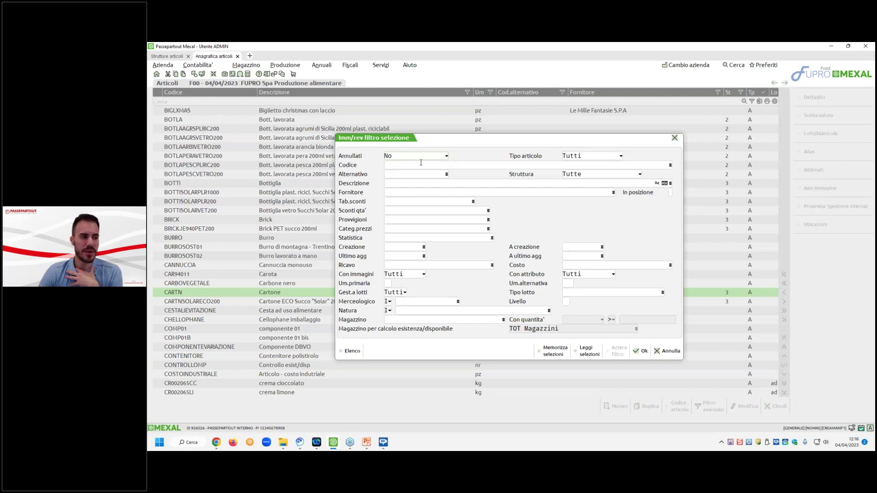
{"action": "left_click", "coordinate": [447, 157]}
{"action": "left_click", "coordinate": [421, 183]}
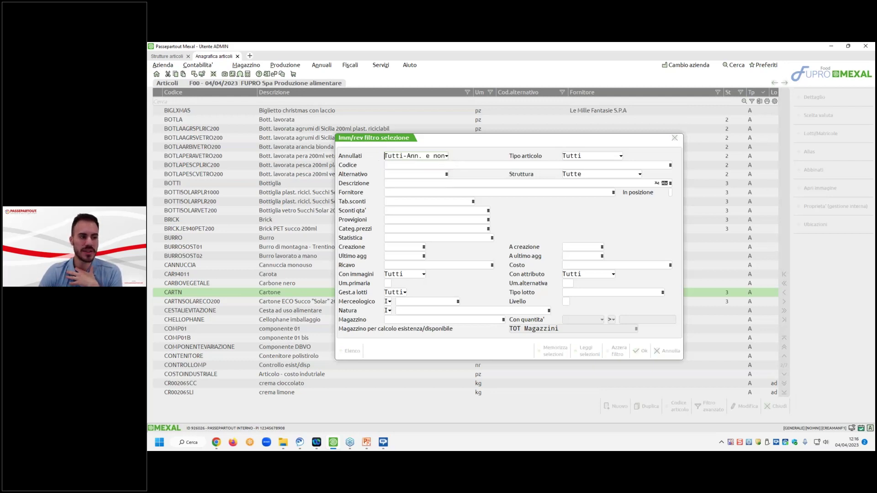
{"action": "left_click", "coordinate": [641, 351]}
Examine the record of the cancelled article BOTLAAGRSPLRIC1000 and close it without changes
{"action": "left_click", "coordinate": [337, 295]}
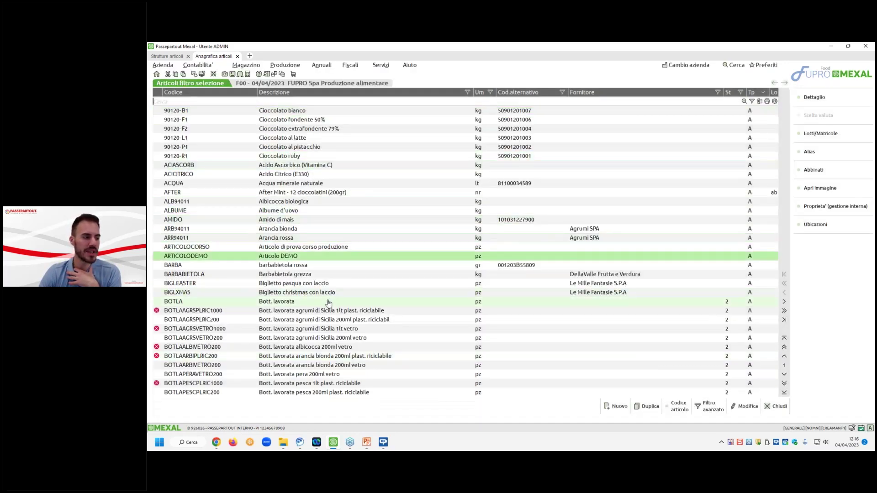
{"action": "key", "text": "Down"}
{"action": "key", "text": "Down"}
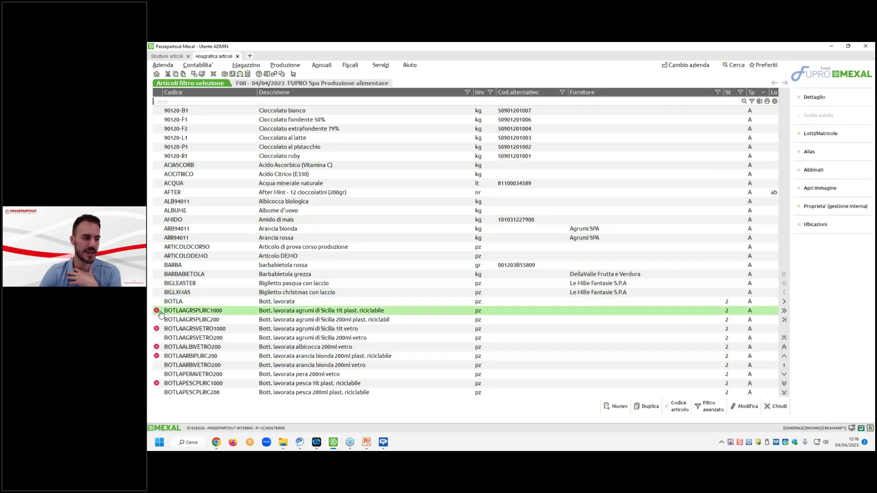
{"action": "double_click", "coordinate": [322, 311]}
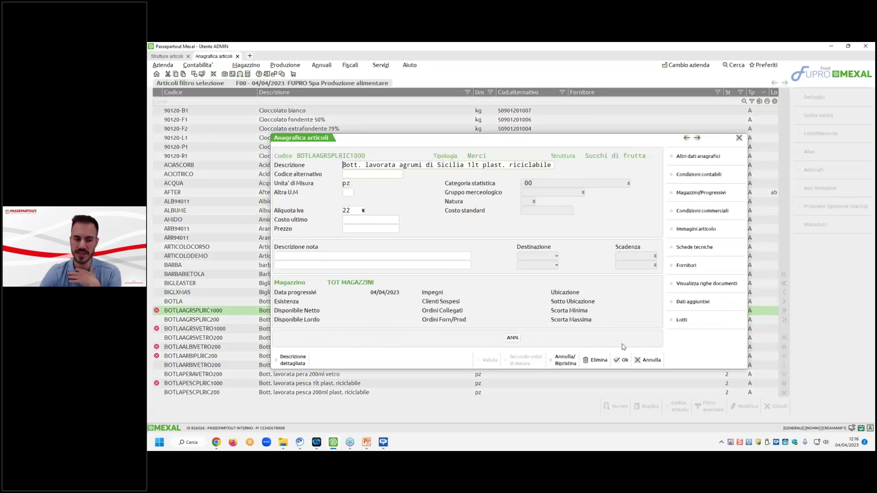
{"action": "left_click", "coordinate": [647, 359]}
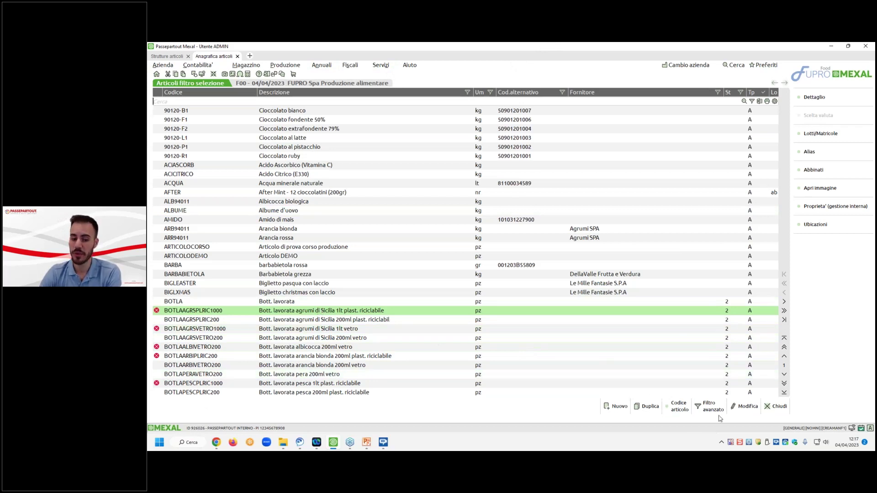
Check the advanced article filter again, close the article list and return to the Dolciumi structure parameters
{"action": "left_click", "coordinate": [708, 407]}
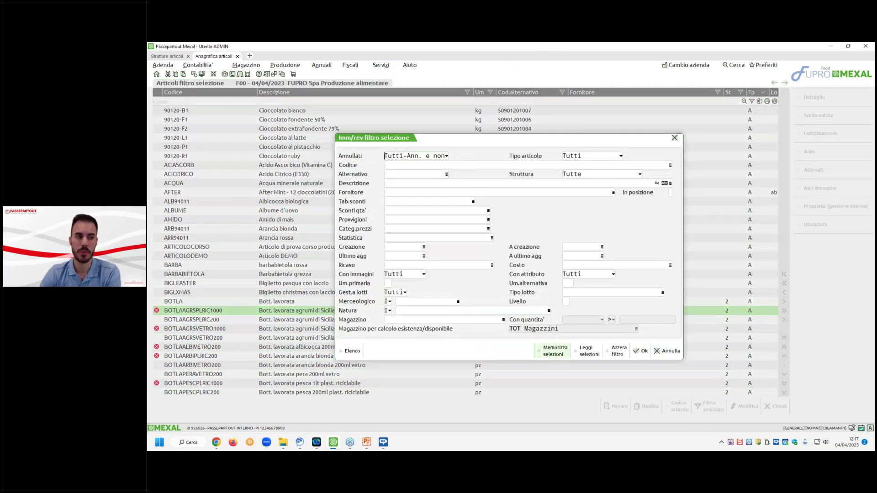
{"action": "left_click", "coordinate": [668, 351]}
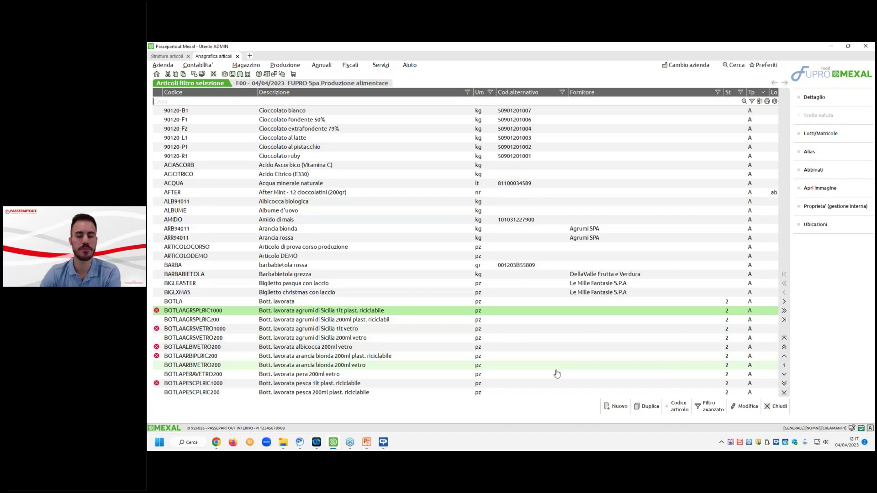
{"action": "left_click", "coordinate": [779, 407]}
{"action": "left_click", "coordinate": [167, 56]}
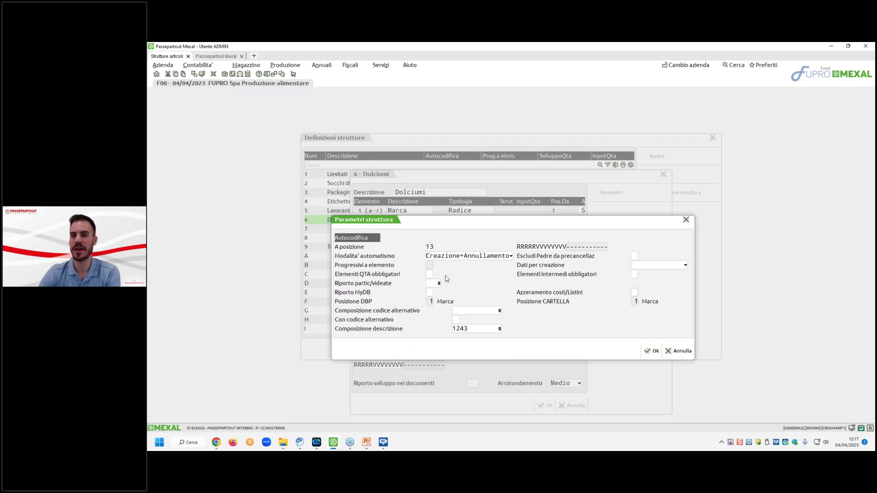
Switch to PowerPoint, show slide 5 on bill of materials article types, highlight type B and minimise the presentation
{"action": "left_click", "coordinate": [368, 442]}
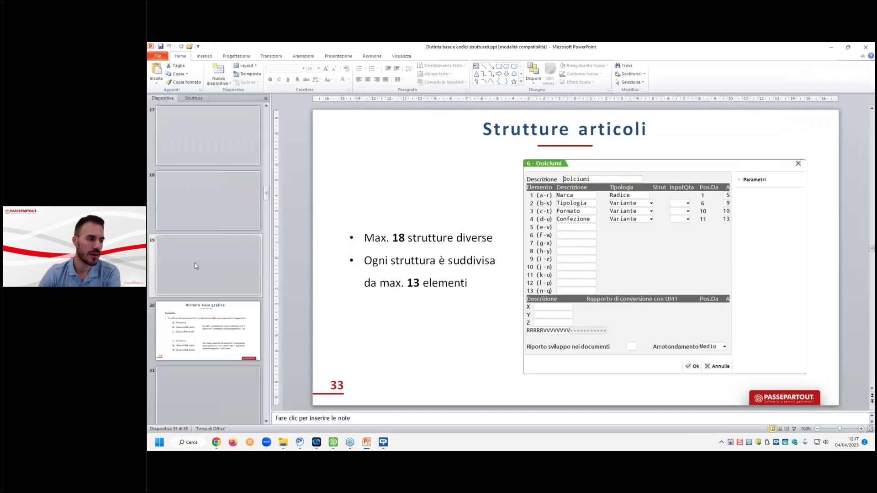
{"action": "scroll", "coordinate": [195, 270], "scroll_direction": "up", "scroll_amount": 3}
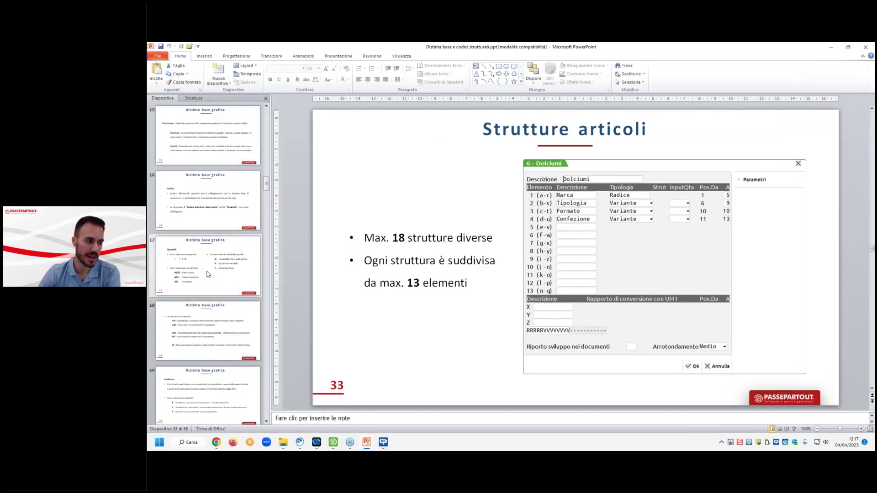
{"action": "scroll", "coordinate": [200, 216], "scroll_direction": "up", "scroll_amount": 7}
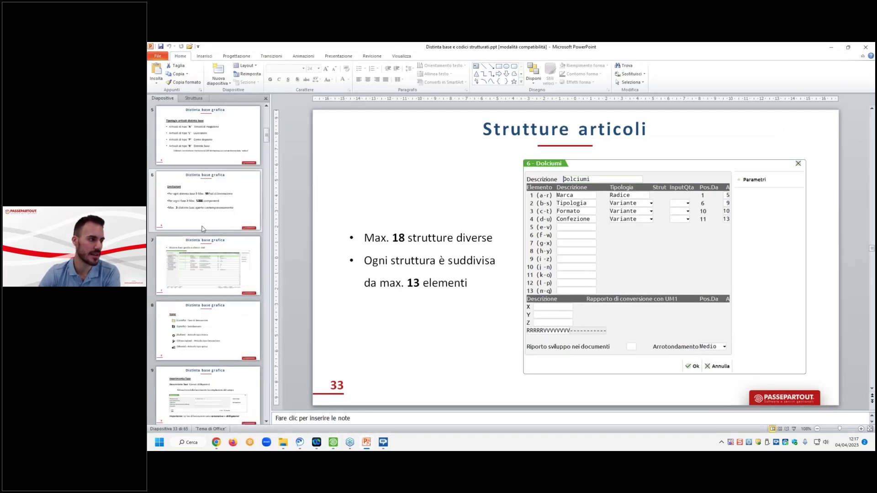
{"action": "left_click", "coordinate": [223, 152]}
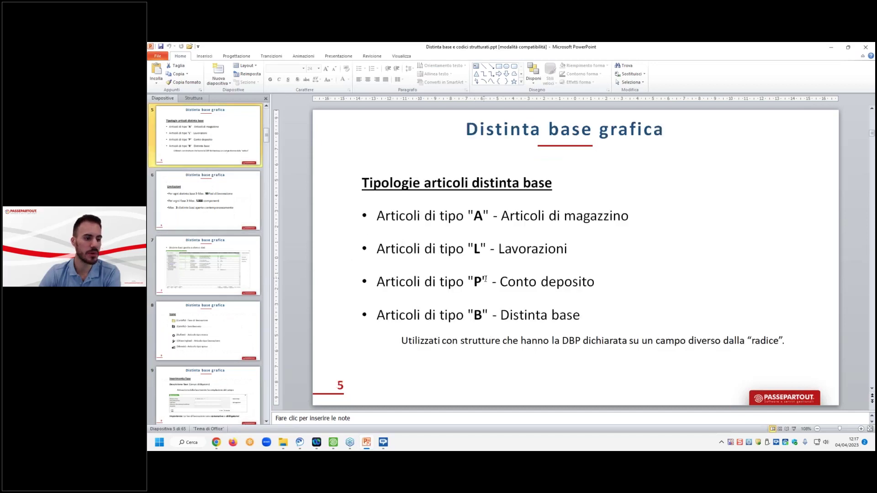
{"action": "left_click", "coordinate": [478, 314]}
{"action": "double_click", "coordinate": [479, 314]}
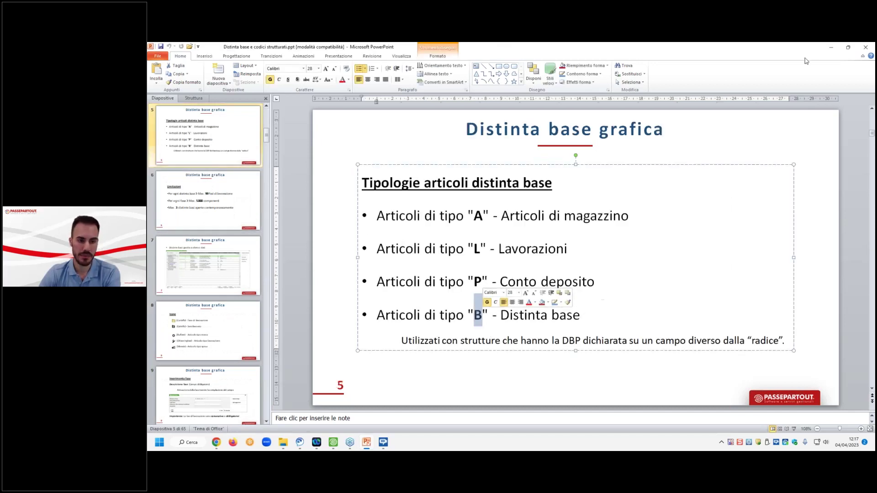
{"action": "left_click", "coordinate": [830, 48]}
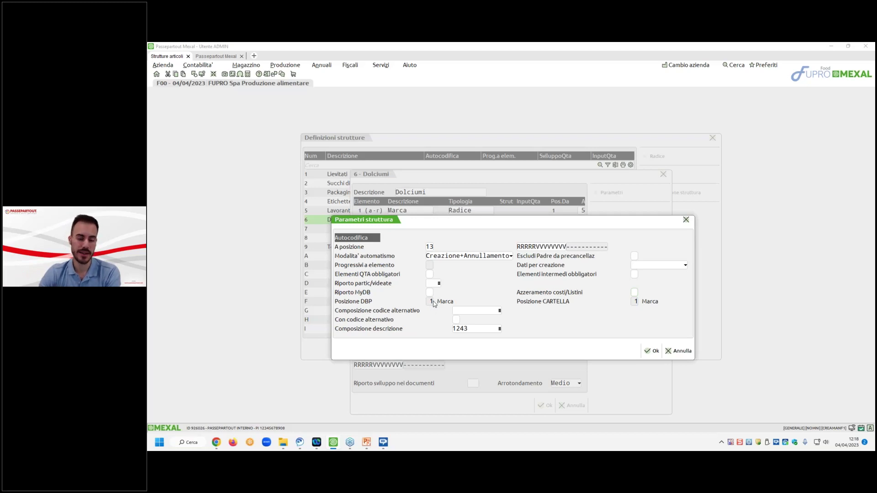
Open the article records list in the second Mexal session, leaving the Dolciumi structure parameters open
{"action": "left_click", "coordinate": [216, 55]}
{"action": "left_click", "coordinate": [246, 65]}
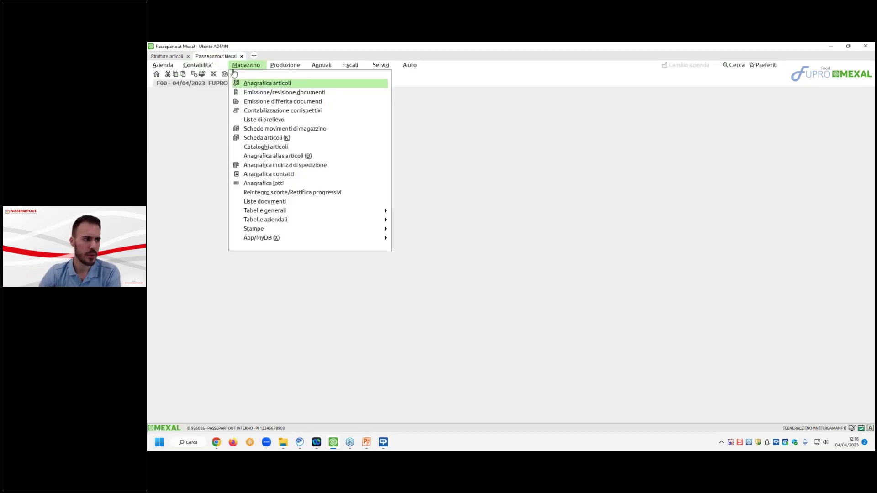
{"action": "left_click", "coordinate": [255, 84]}
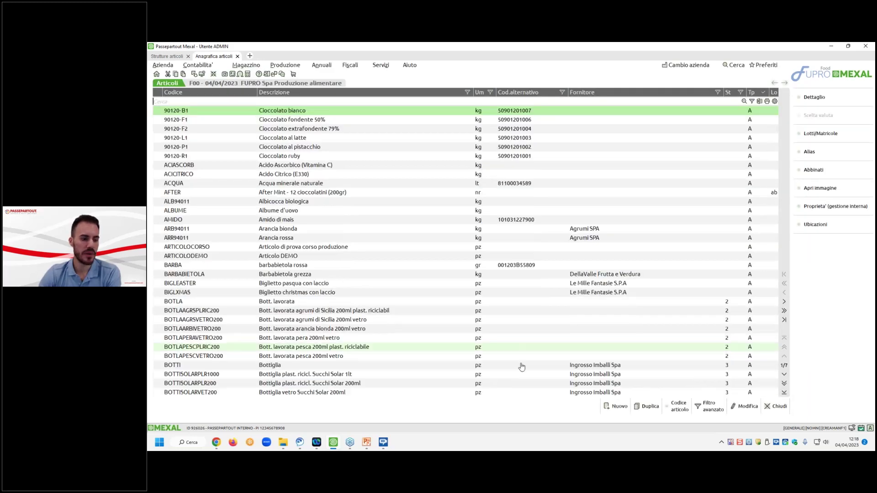
Start a new article with code CODICEDBP and type Distinta base, and cancel it without saving
{"action": "left_click", "coordinate": [617, 407]}
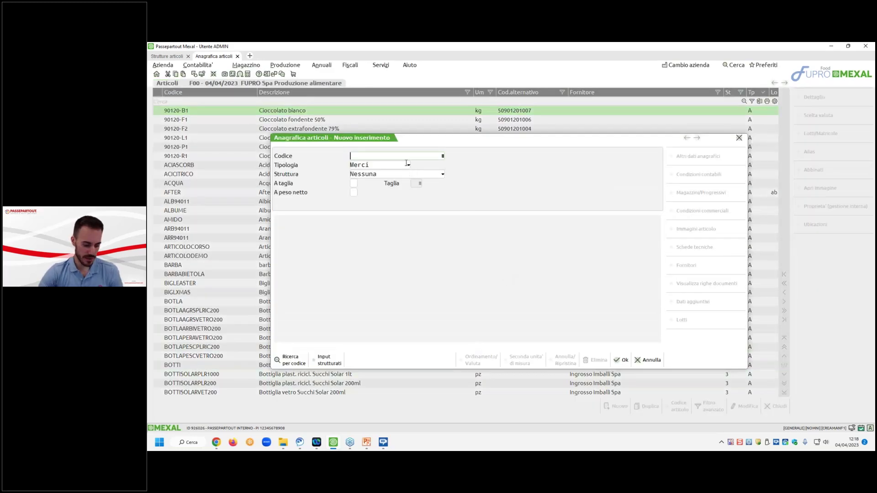
{"action": "type", "text": "CODICEDBP"}
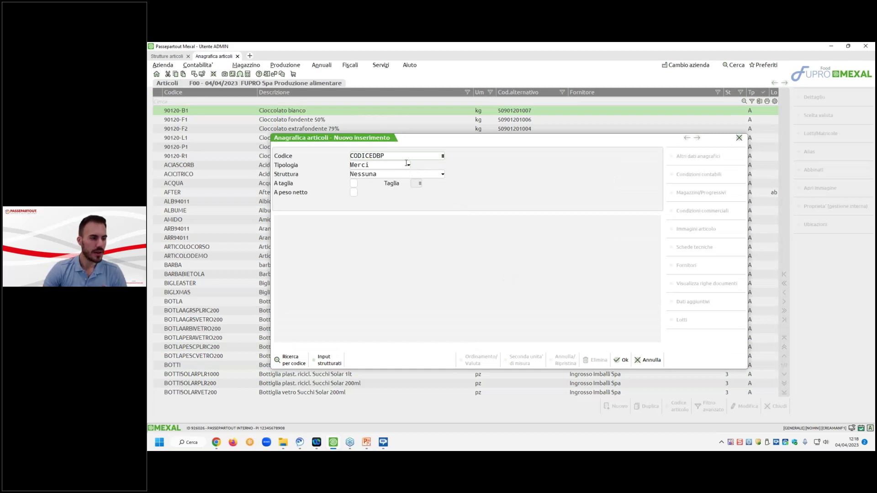
{"action": "left_click", "coordinate": [398, 165]}
{"action": "left_click", "coordinate": [408, 165]}
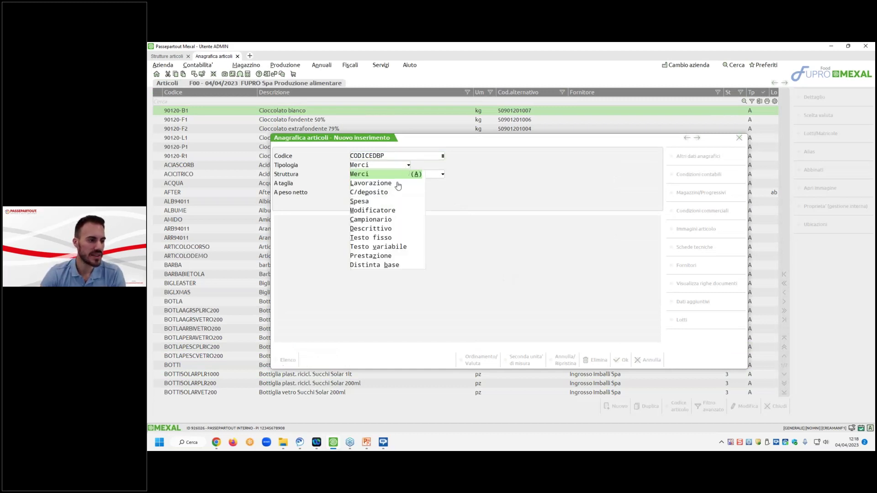
{"action": "left_click", "coordinate": [383, 265]}
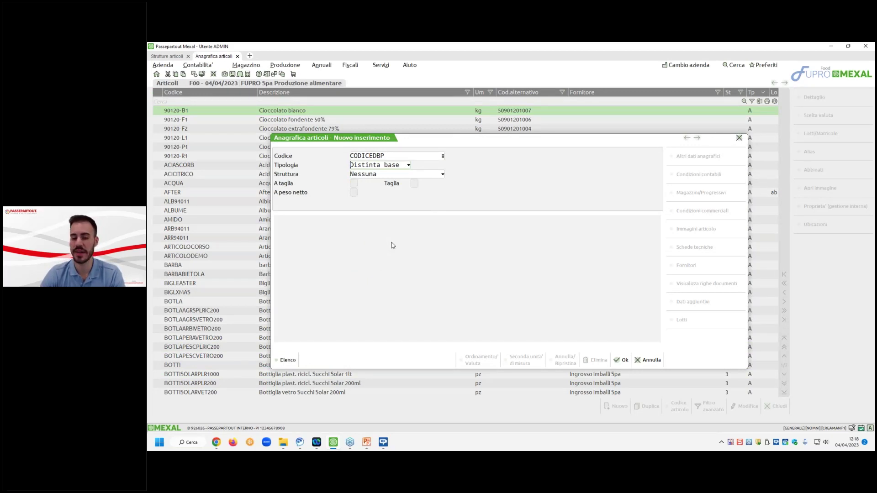
{"action": "left_click", "coordinate": [638, 352]}
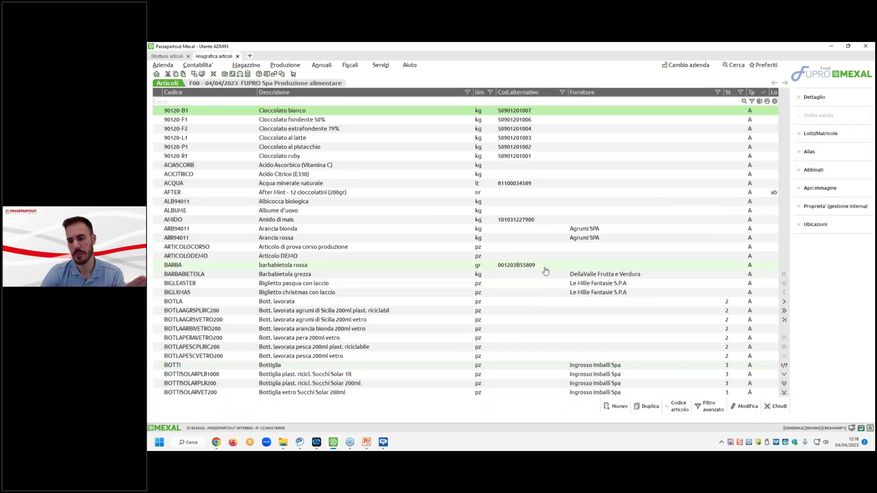
Return to the Dolciumi structure parameters and close them and the structure definitions without changes
{"action": "left_click", "coordinate": [168, 56]}
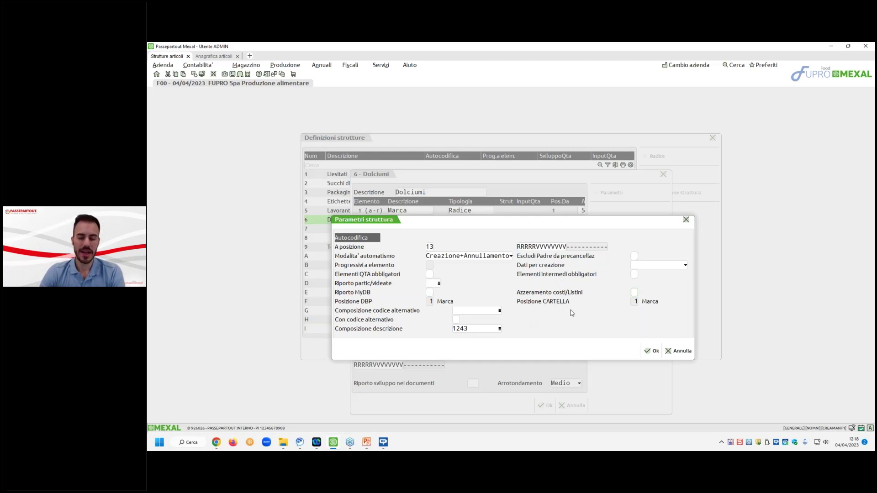
{"action": "left_click", "coordinate": [667, 352]}
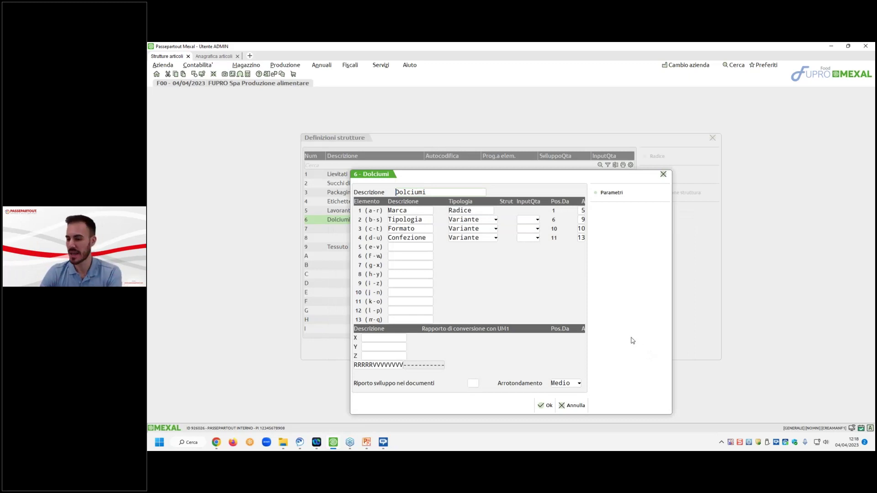
{"action": "left_click", "coordinate": [570, 406]}
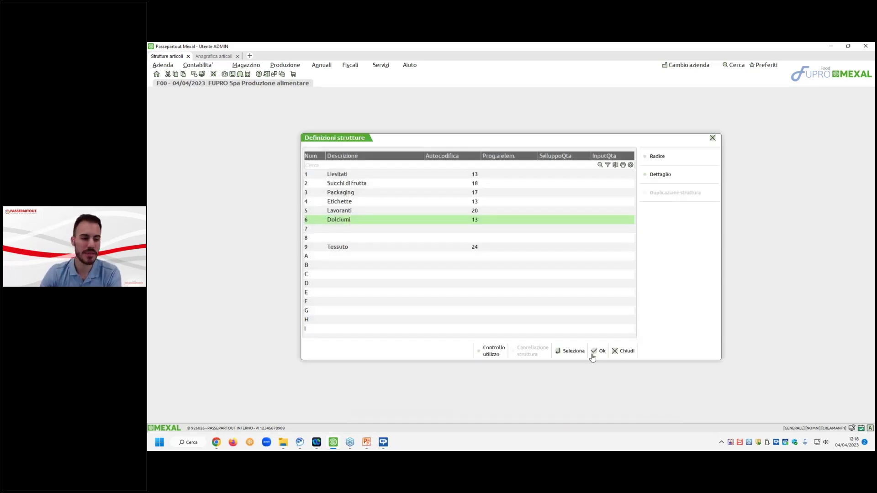
{"action": "left_click", "coordinate": [622, 352]}
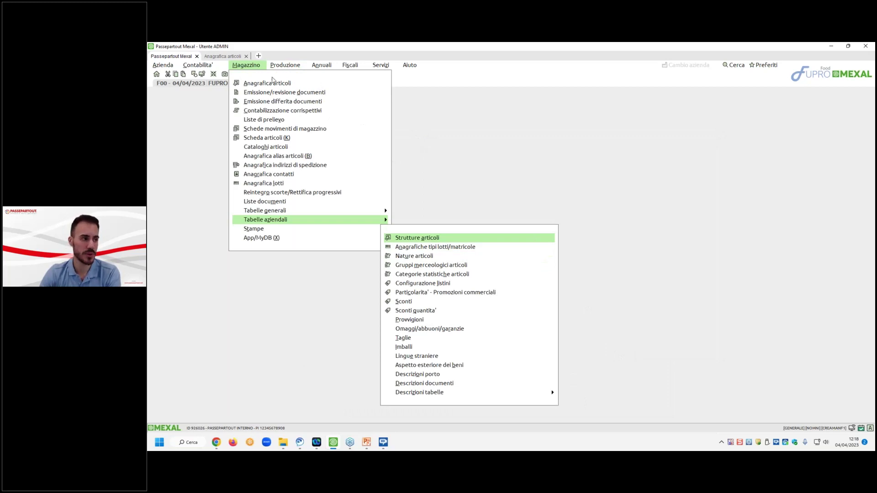
Search the article list for delid and clear the search text
{"action": "left_click", "coordinate": [236, 58]}
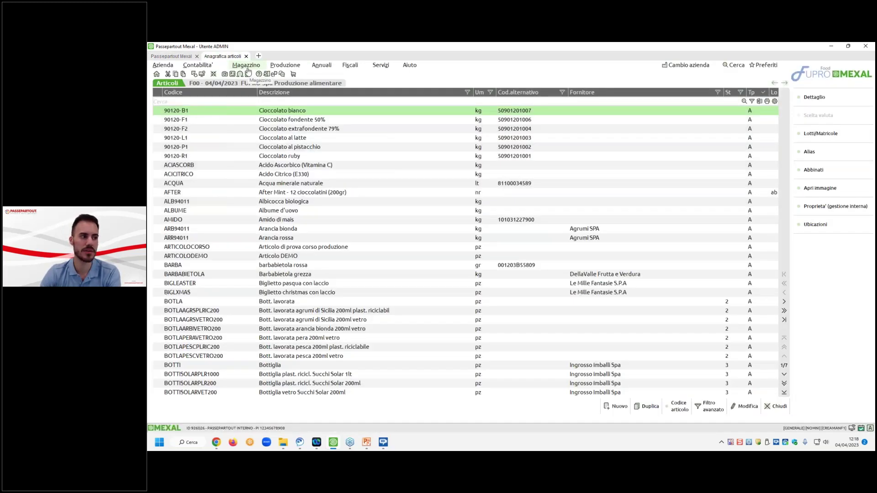
{"action": "type", "text": "a"}
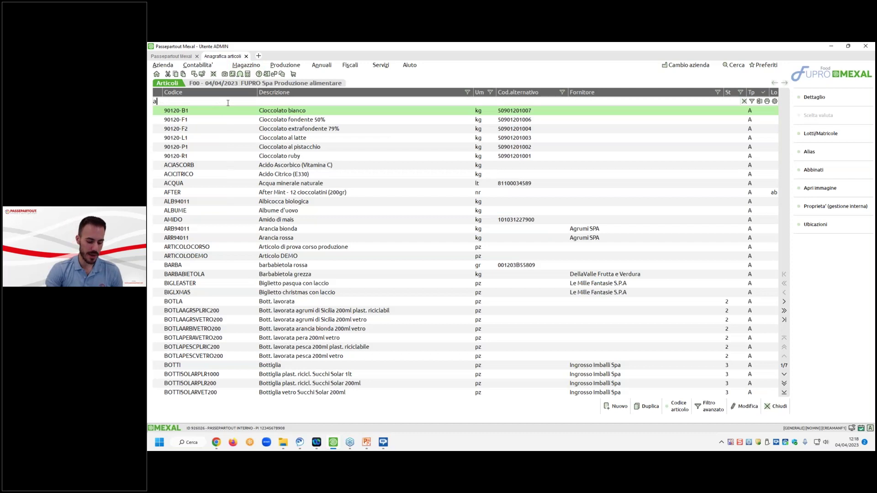
{"action": "key", "text": "BackSpace"}
{"action": "type", "text": "delid"}
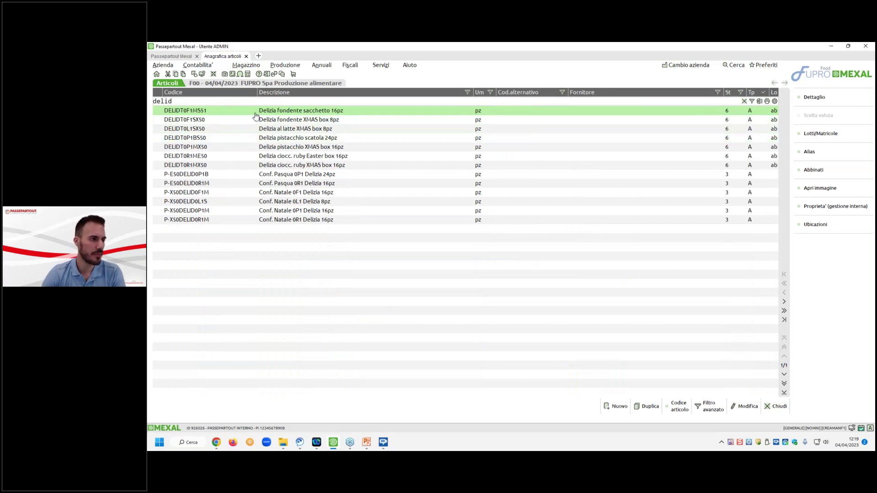
{"action": "key", "text": "BackSpace"}
{"action": "key", "text": "BackSpace"}
{"action": "key", "text": "BackSpace"}
{"action": "key", "text": "BackSpace"}
{"action": "key", "text": "BackSpace"}
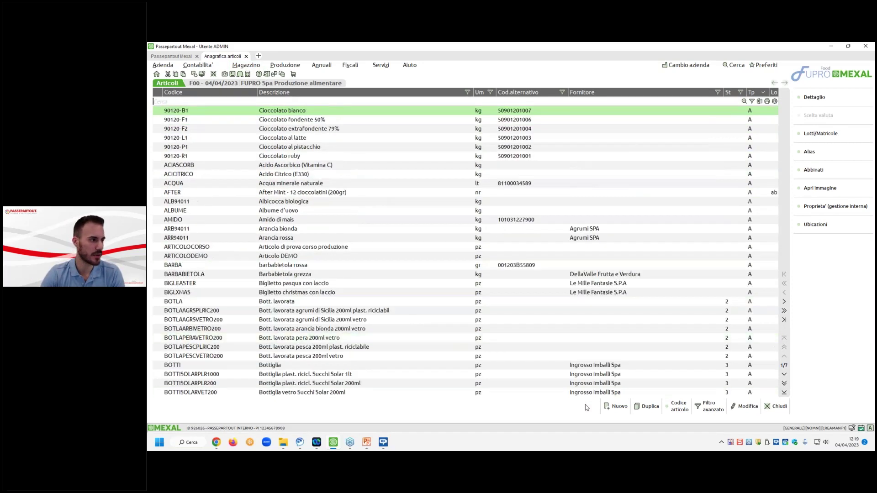
Filter the article list to include both cancelled and active articles and search it for delid
{"action": "left_click", "coordinate": [709, 406]}
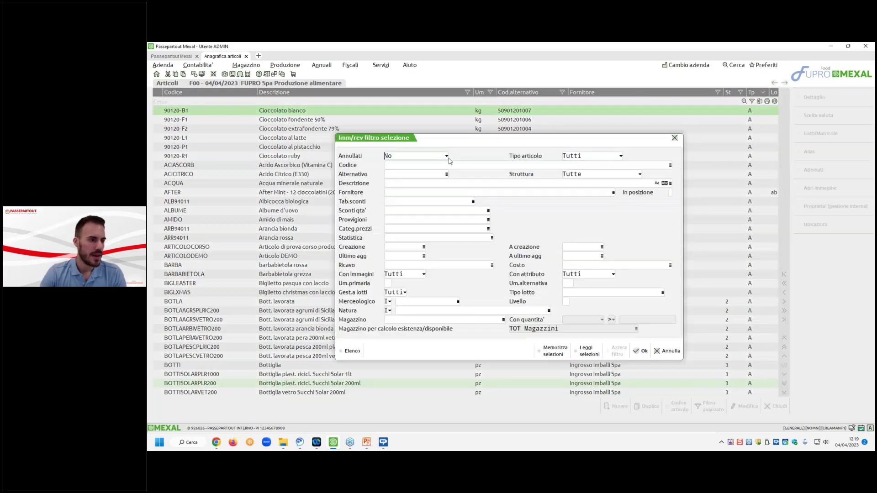
{"action": "left_click", "coordinate": [446, 156]}
{"action": "left_click", "coordinate": [437, 182]}
{"action": "left_click", "coordinate": [641, 351]}
{"action": "type", "text": "delid"}
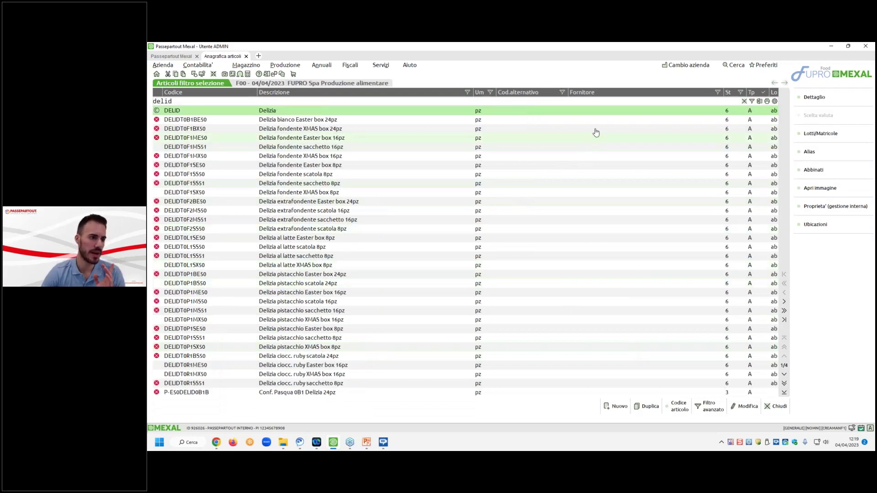
Open the parent article DELID and examine its primary bill of materials, closing the bill without changes
{"action": "key", "text": "Return"}
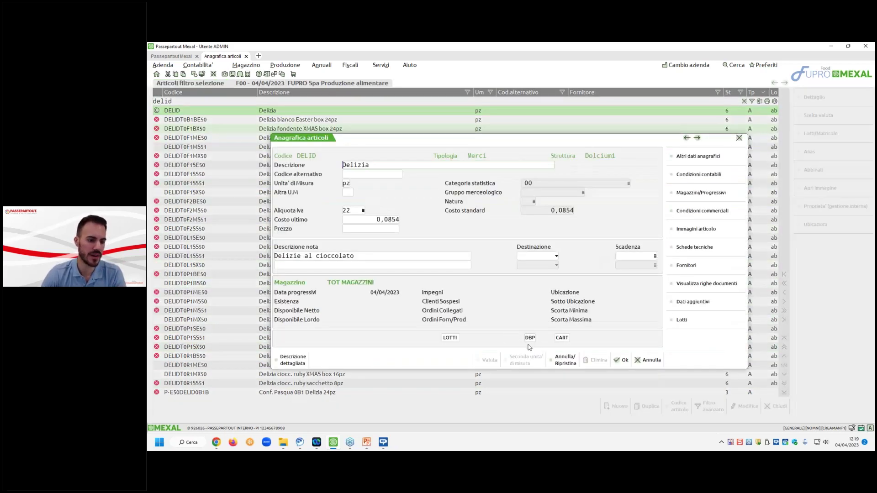
{"action": "left_click", "coordinate": [623, 360]}
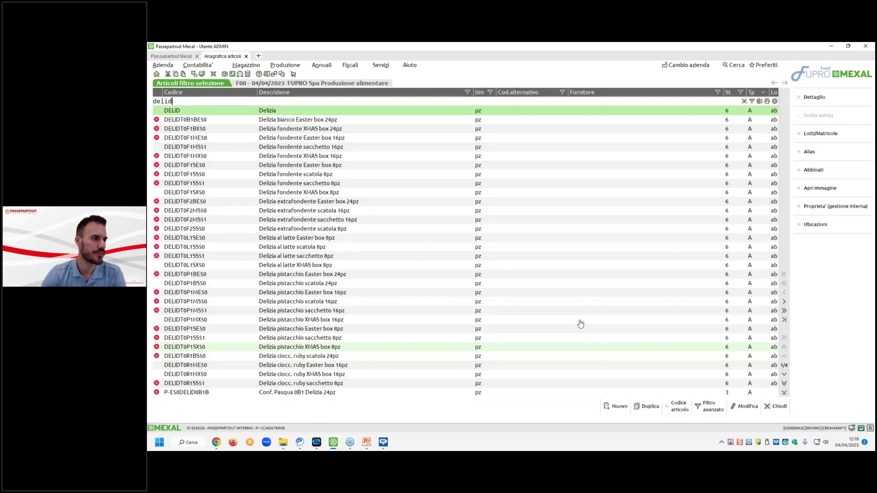
{"action": "double_click", "coordinate": [329, 113]}
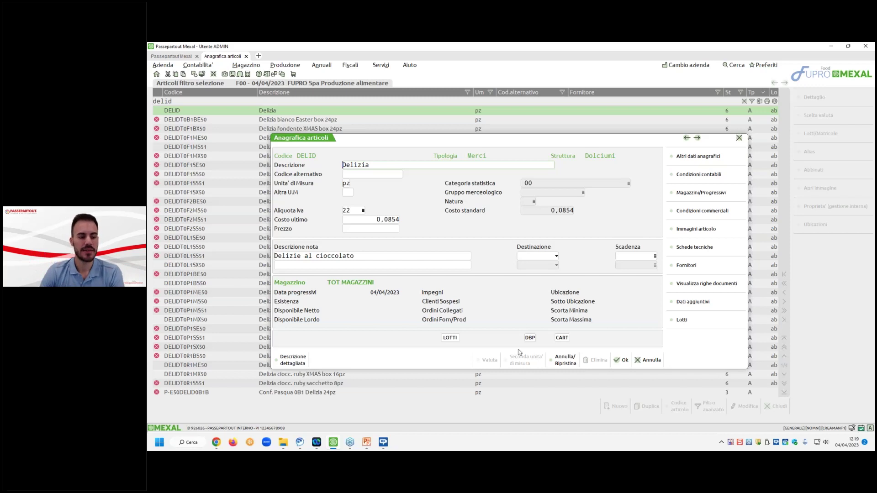
{"action": "left_click", "coordinate": [530, 338]}
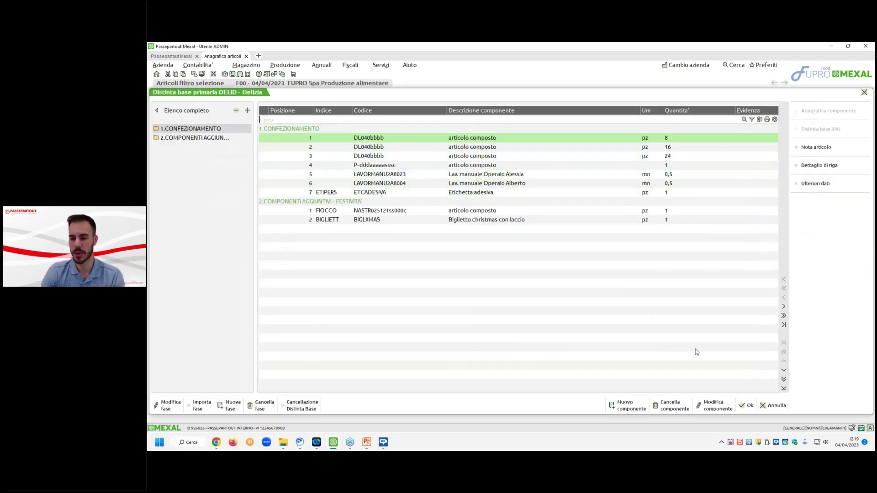
{"action": "left_click", "coordinate": [776, 406]}
{"action": "left_click", "coordinate": [535, 269]}
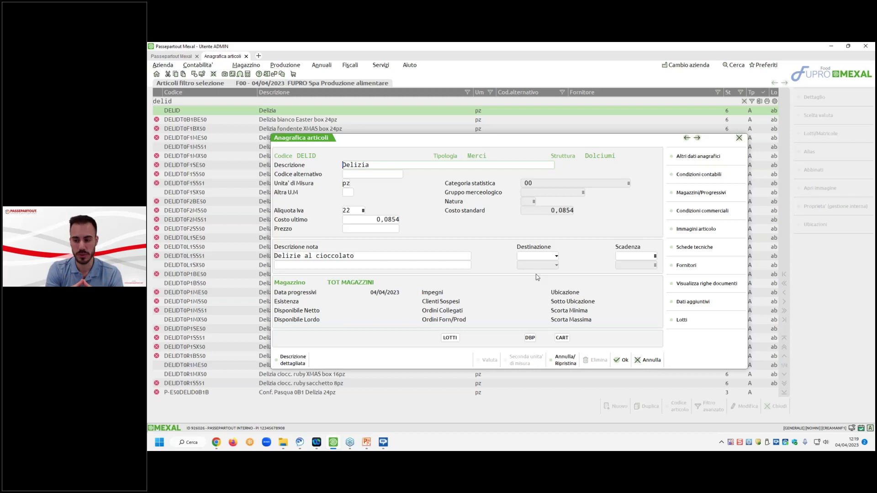
Examine the DELID matching folder's Tipologia, Formato and Confezione variants and exit without saving
{"action": "left_click", "coordinate": [694, 247]}
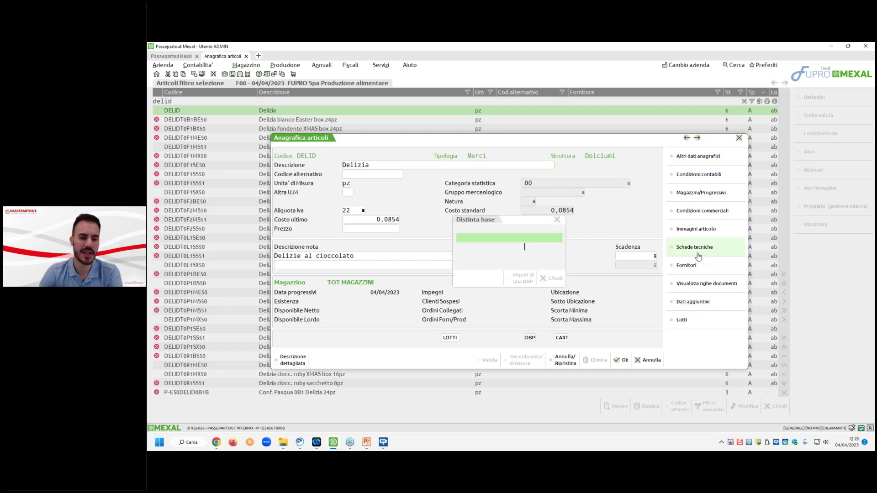
{"action": "left_click", "coordinate": [499, 258]}
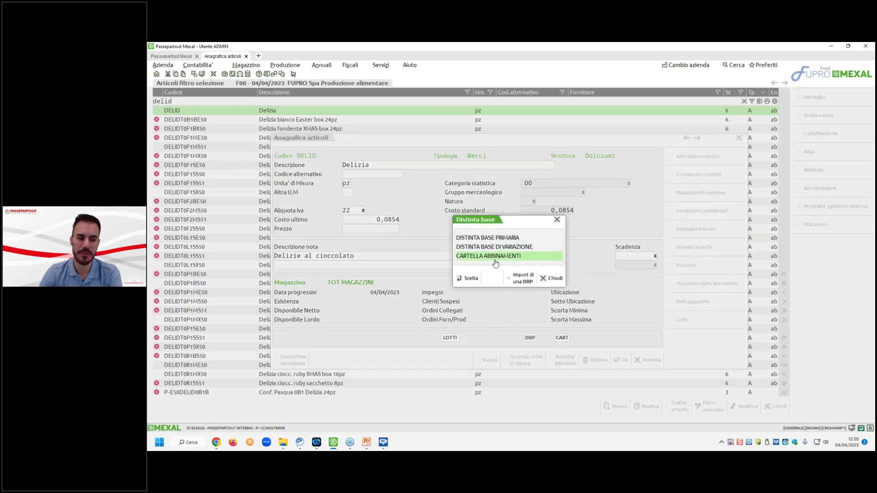
{"action": "double_click", "coordinate": [520, 258]}
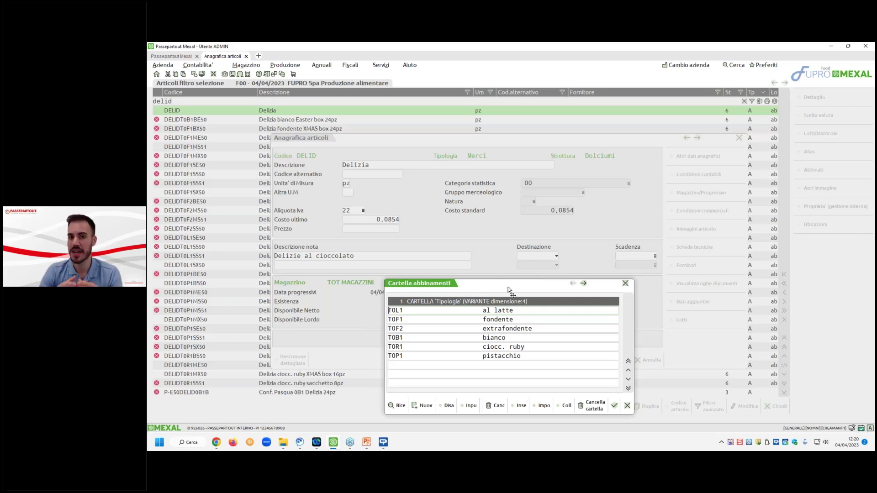
{"action": "left_click", "coordinate": [584, 283]}
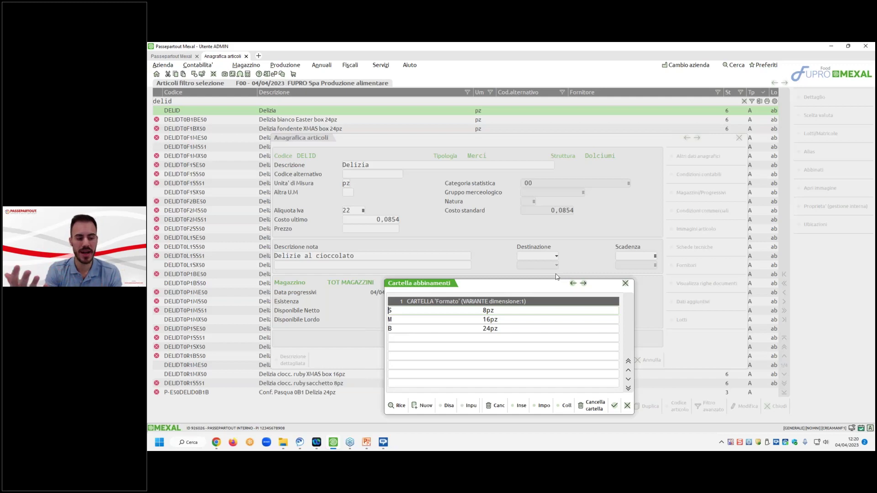
{"action": "left_click", "coordinate": [584, 283]}
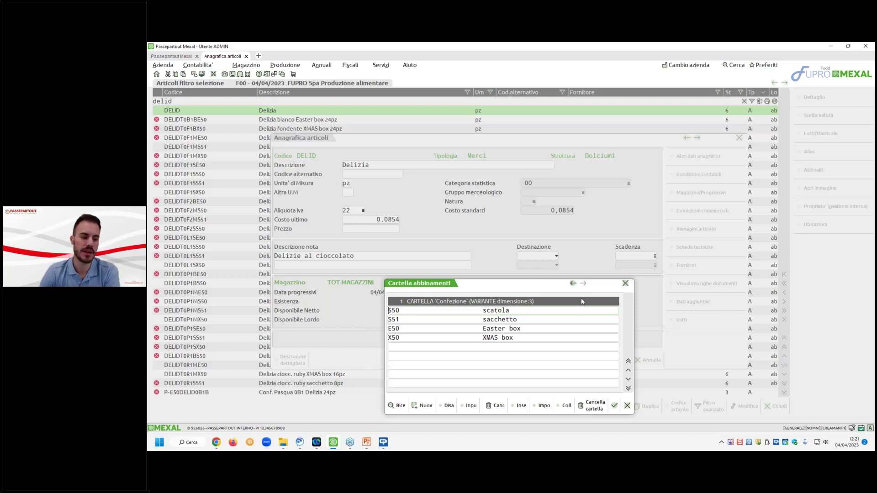
{"action": "left_click", "coordinate": [628, 406]}
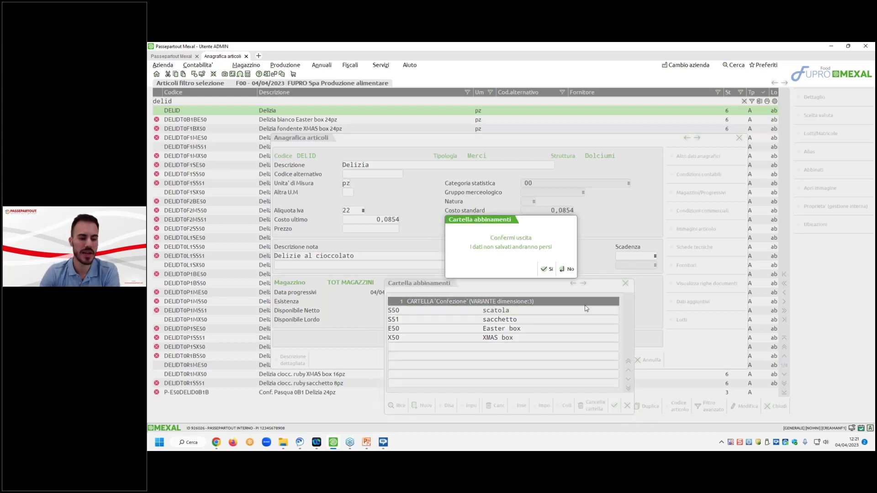
{"action": "left_click", "coordinate": [550, 270]}
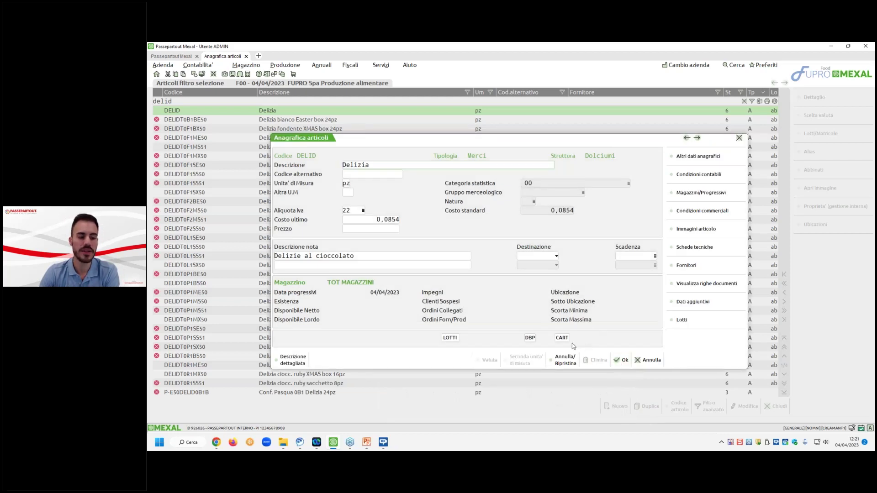
Reopen the DELID matching folder, confirm it and save the article record
{"action": "left_click", "coordinate": [562, 338]}
{"action": "left_click", "coordinate": [615, 402]}
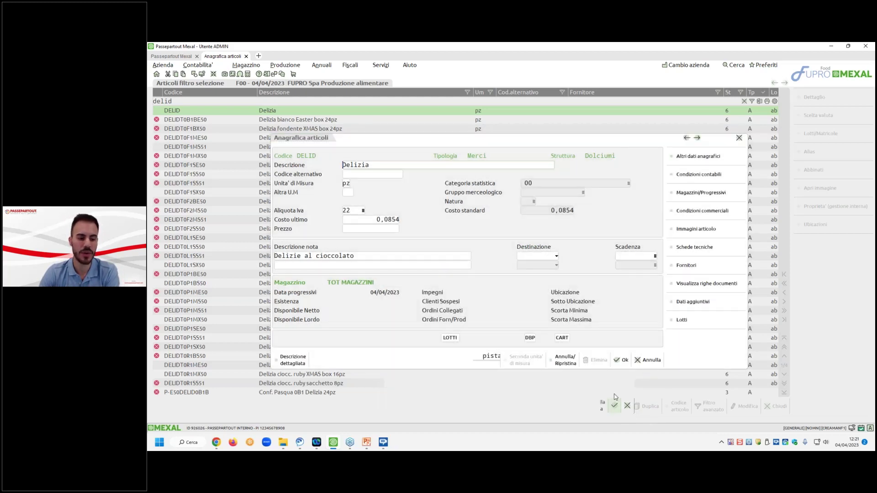
{"action": "left_click", "coordinate": [620, 360]}
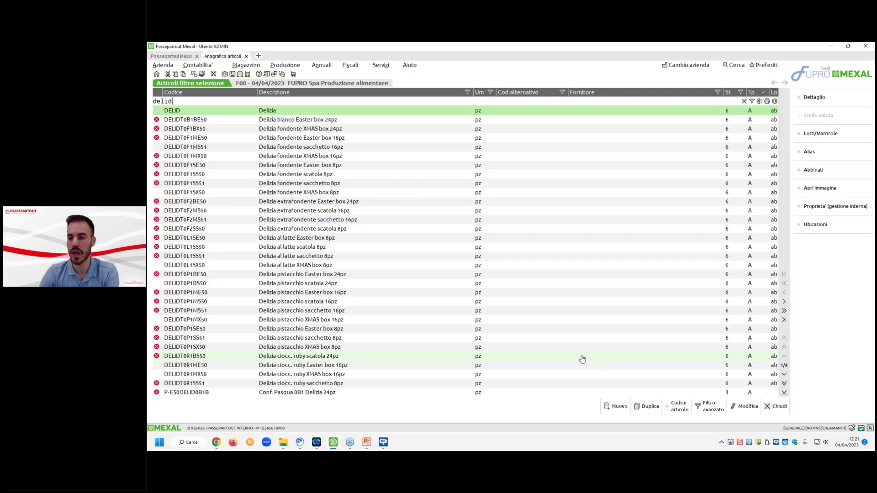
Open document entry in the other Mexal session and start a new customer order of type OC
{"action": "left_click", "coordinate": [171, 56]}
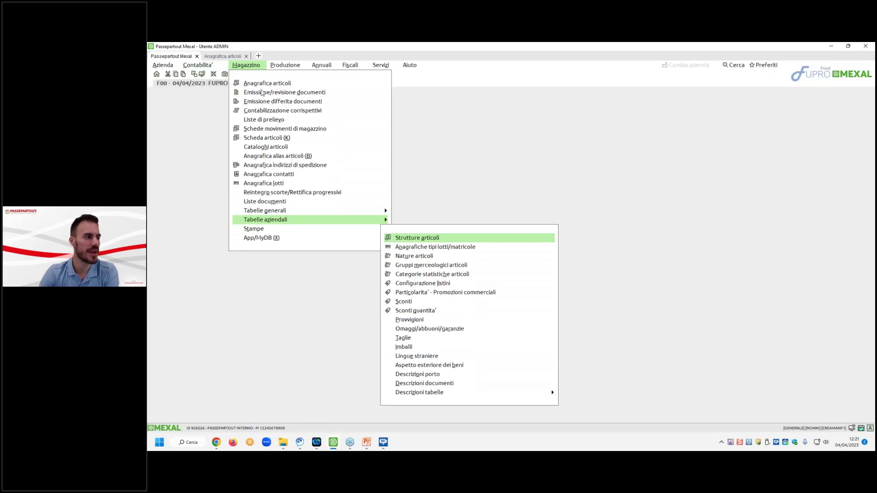
{"action": "key", "text": "Return"}
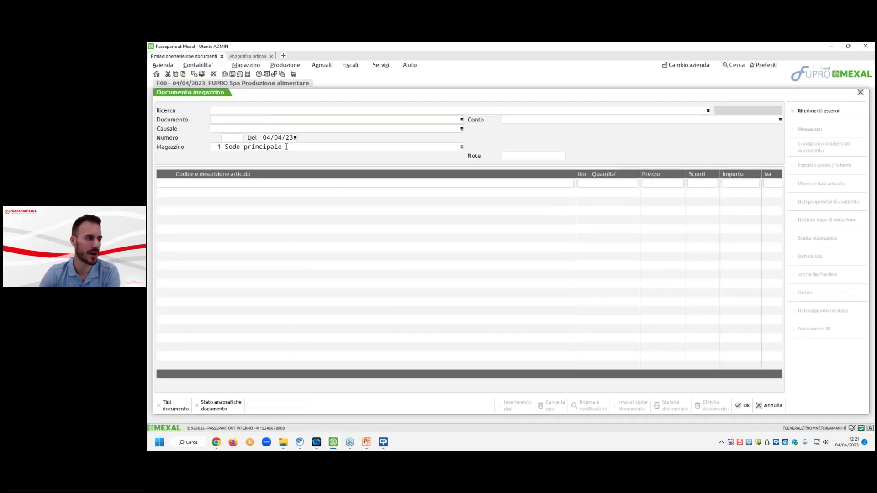
{"action": "type", "text": "OC"}
{"action": "key", "text": "Return"}
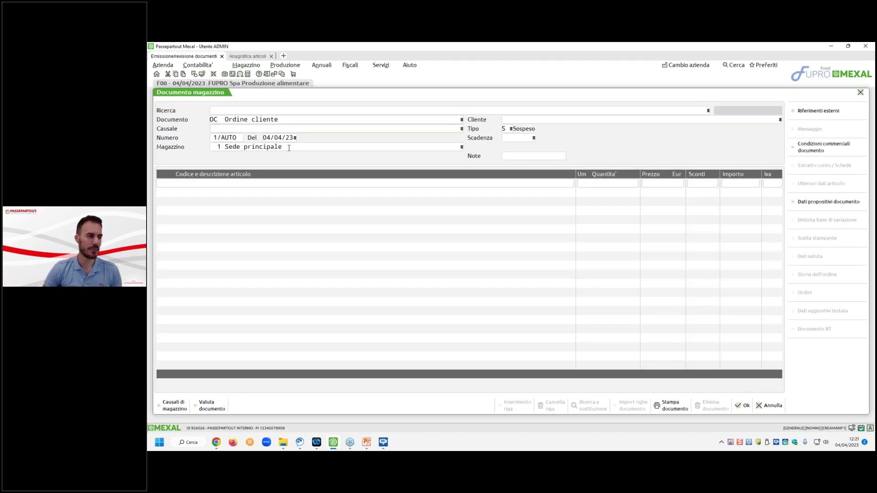
Accept the order's default header values and select Altro Gusto Spa as its customer
{"action": "key", "text": "Return"}
{"action": "key", "text": "Return"}
{"action": "key", "text": "Return"}
{"action": "key", "text": "F2"}
{"action": "key", "text": "Return"}
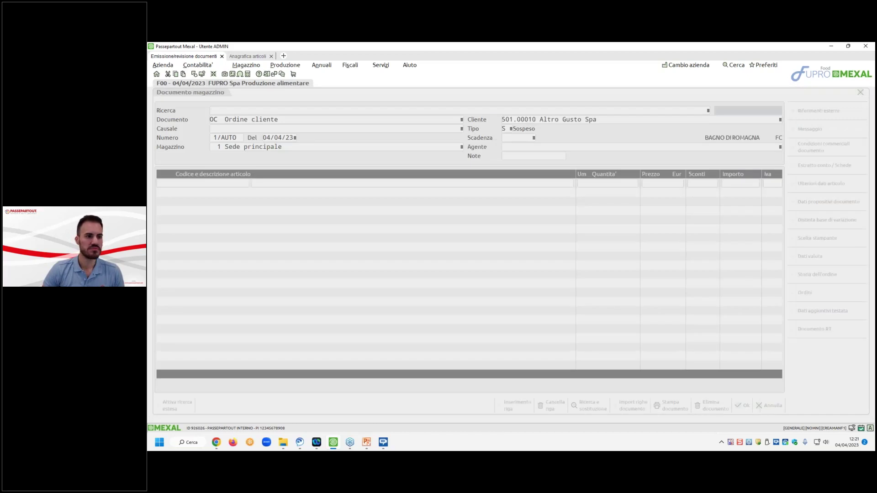
Enter article DELID on the order's first row to bring up its Dolciumi structure fields
{"action": "type", "text": "DELID"}
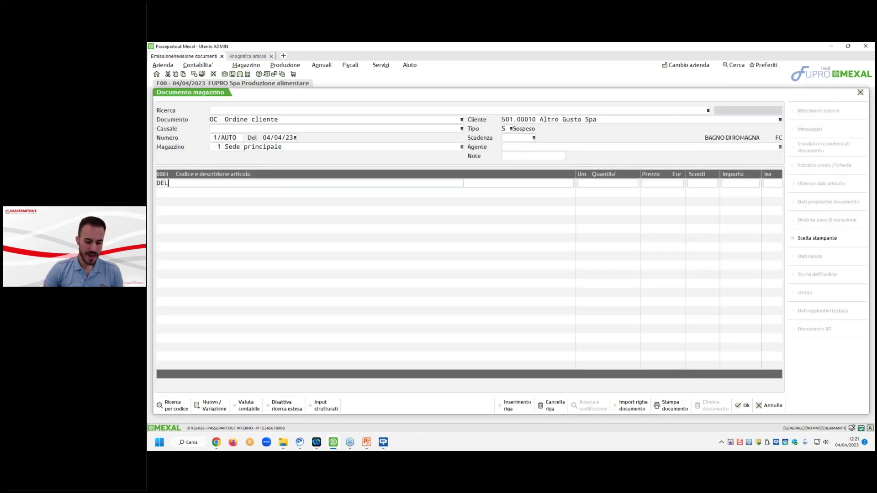
{"action": "key", "text": "Return"}
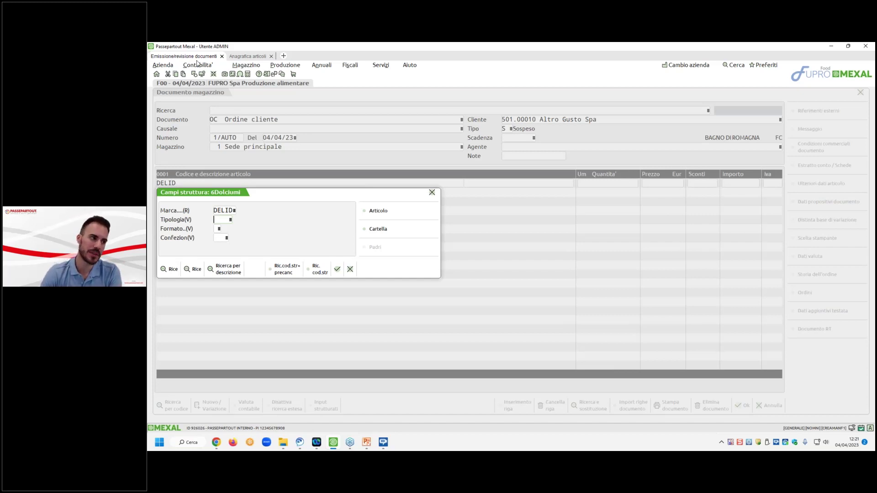
In the other Mexal session, examine the root size and automatic structured input settings of the article structures and close the definitions
{"action": "left_click", "coordinate": [247, 57]}
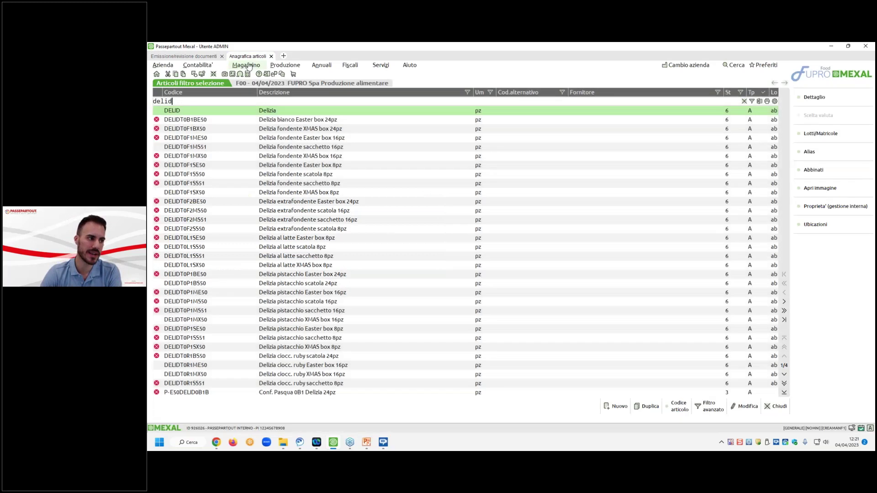
{"action": "left_click", "coordinate": [246, 65]}
{"action": "mouse_move", "coordinate": [307, 221]}
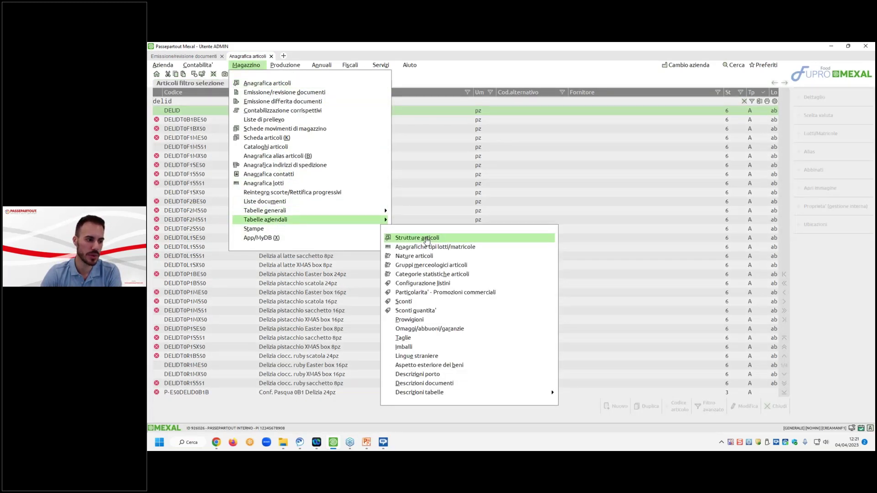
{"action": "left_click", "coordinate": [428, 241]}
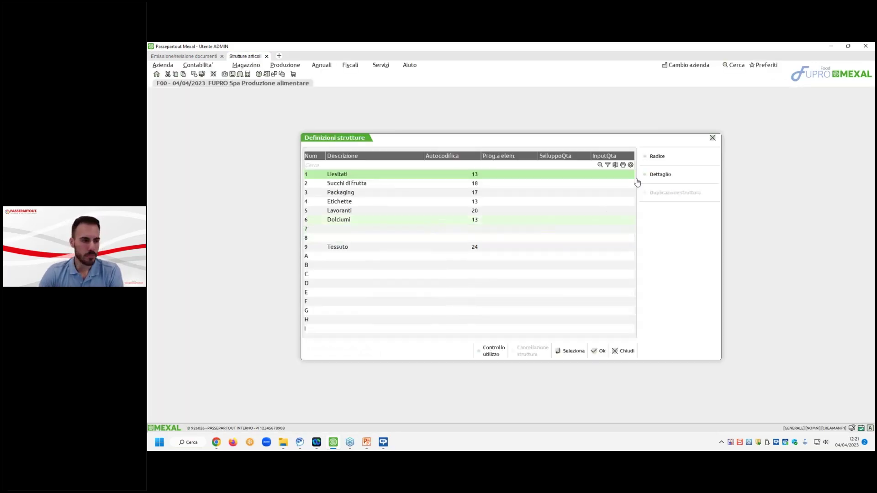
{"action": "left_click", "coordinate": [657, 156]}
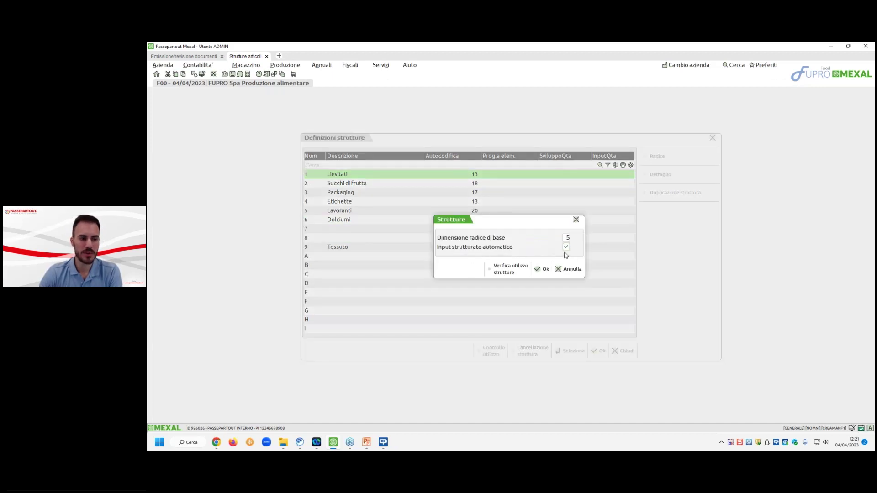
{"action": "left_click", "coordinate": [549, 271]}
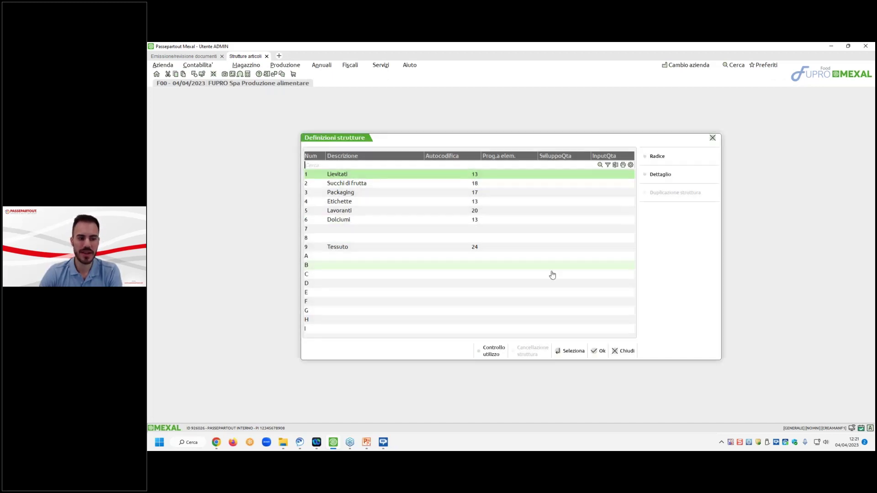
{"action": "left_click", "coordinate": [615, 351]}
Return to the customer order, close the open structure fields, and start structured input for Dolciumi with DELID (Delizia) as the Marca
{"action": "left_click", "coordinate": [203, 57]}
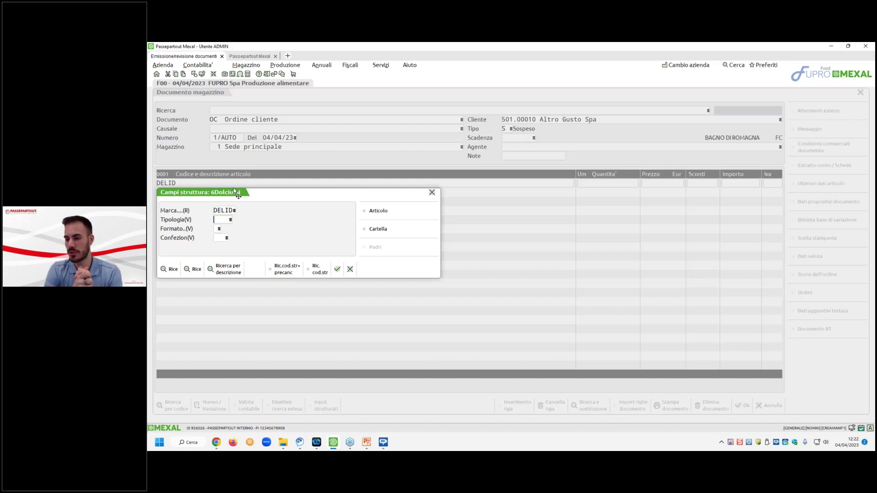
{"action": "left_click", "coordinate": [337, 269]}
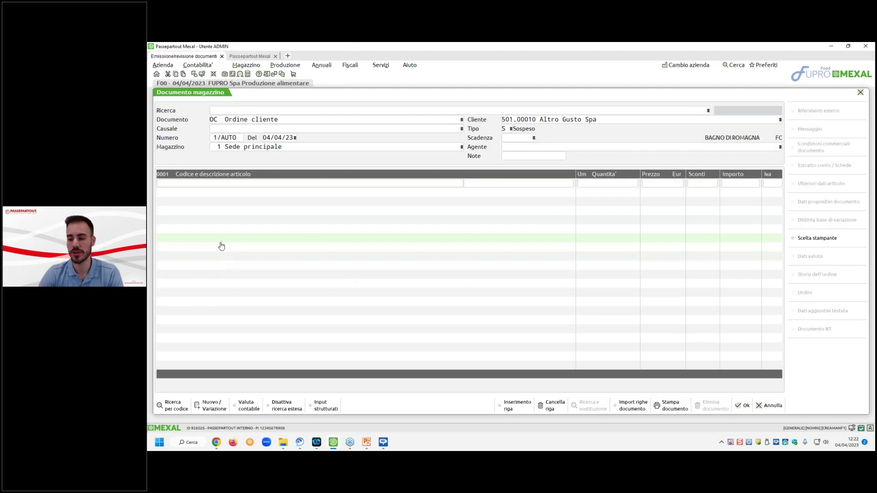
{"action": "left_click", "coordinate": [322, 406]}
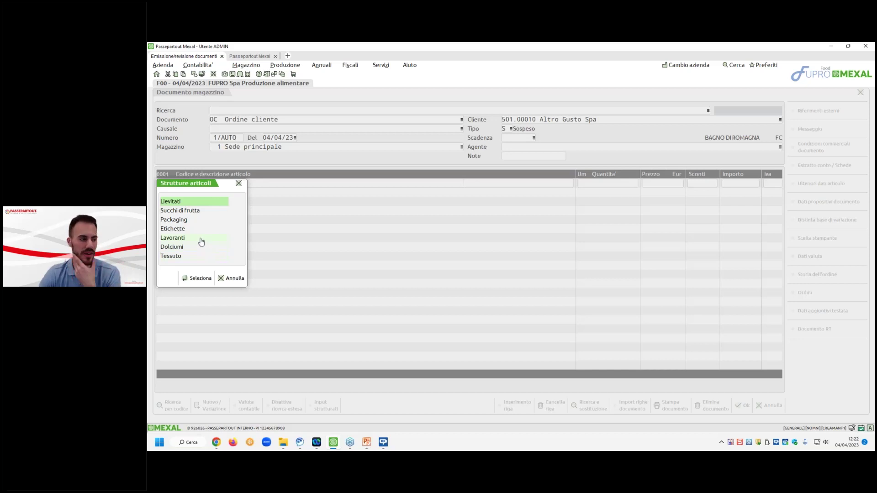
{"action": "key", "text": "Return"}
{"action": "left_click", "coordinate": [197, 254]}
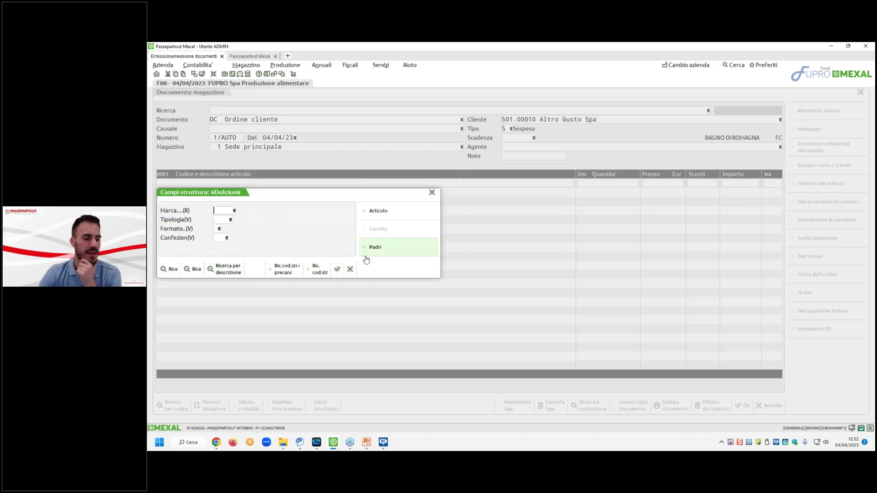
{"action": "key", "text": "F2"}
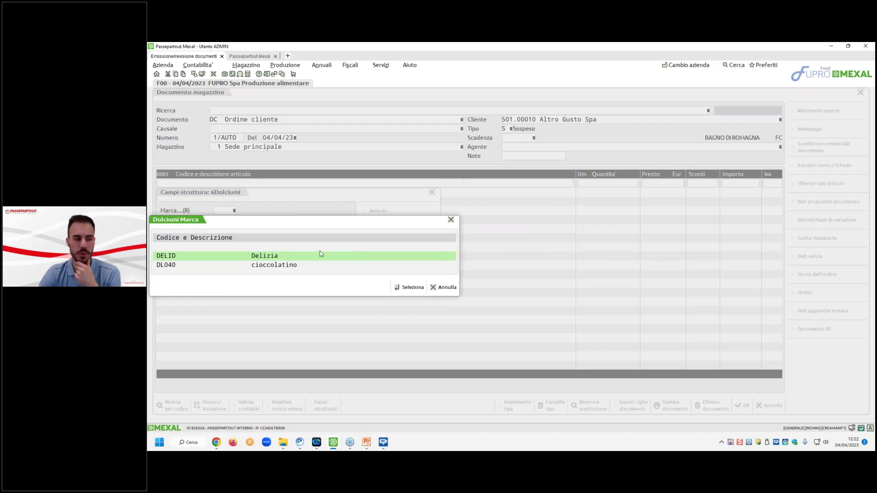
{"action": "double_click", "coordinate": [311, 259]}
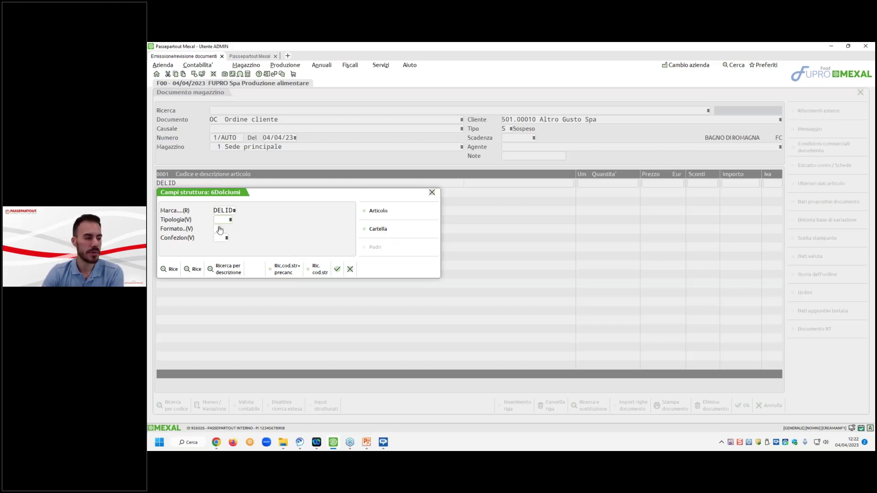
Try 0001 as the Tipologia variant of DELID, then clear the field
{"action": "type", "text": "0001"}
{"action": "key", "text": "Return"}
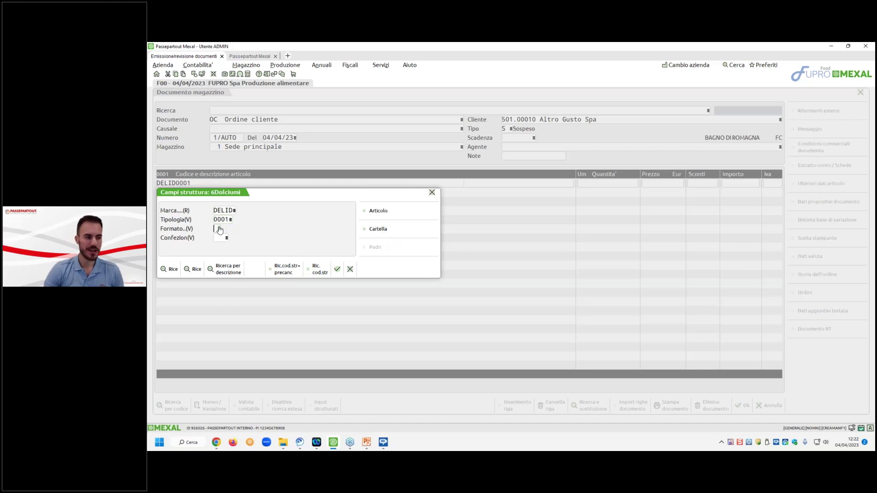
{"action": "key", "text": "Return"}
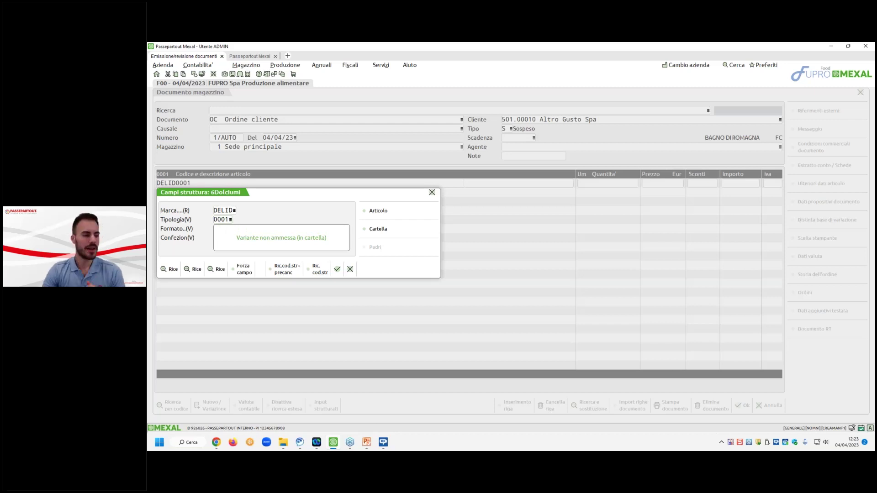
{"action": "key", "text": "BackSpace"}
{"action": "key", "text": "BackSpace"}
{"action": "key", "text": "BackSpace"}
{"action": "key", "text": "BackSpace"}
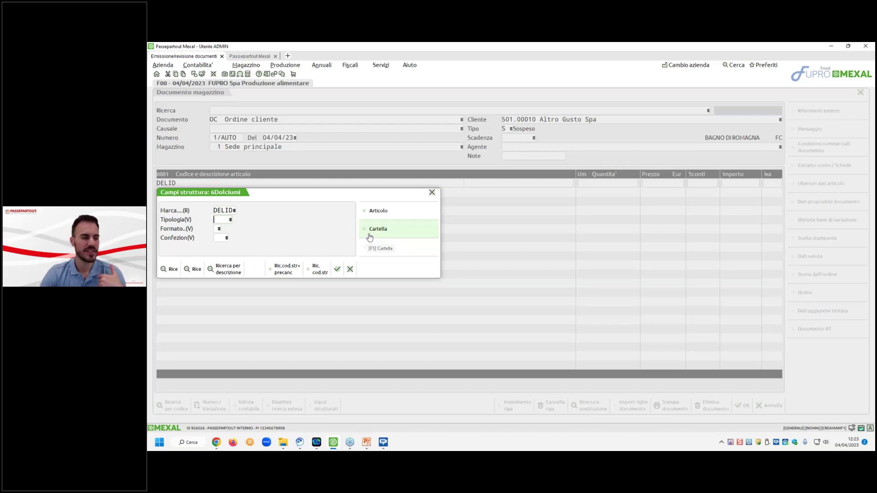
Cancel the structure fields and exit the customer order without saving it
{"action": "left_click", "coordinate": [350, 269]}
{"action": "left_click", "coordinate": [770, 405]}
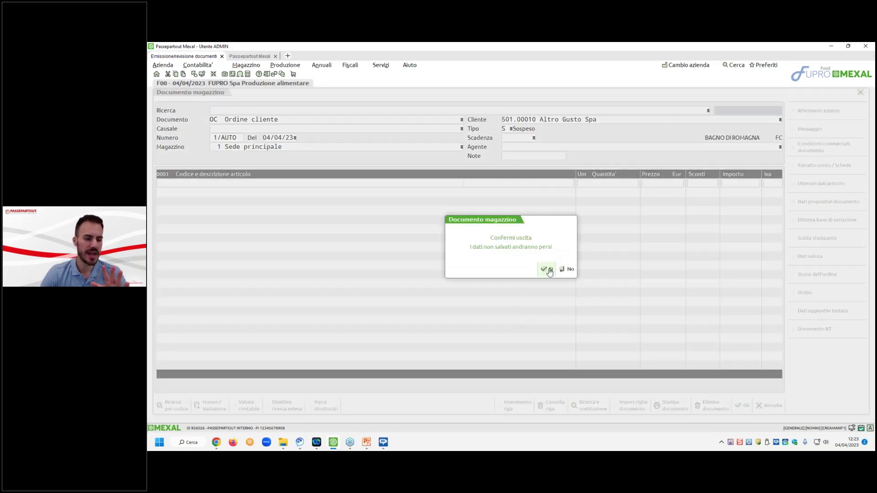
{"action": "left_click", "coordinate": [547, 268]}
Start a new work order (bolla di lavorazione) in the other Mexal session and enter DELID as its first product
{"action": "left_click", "coordinate": [250, 56]}
{"action": "mouse_move", "coordinate": [286, 74]}
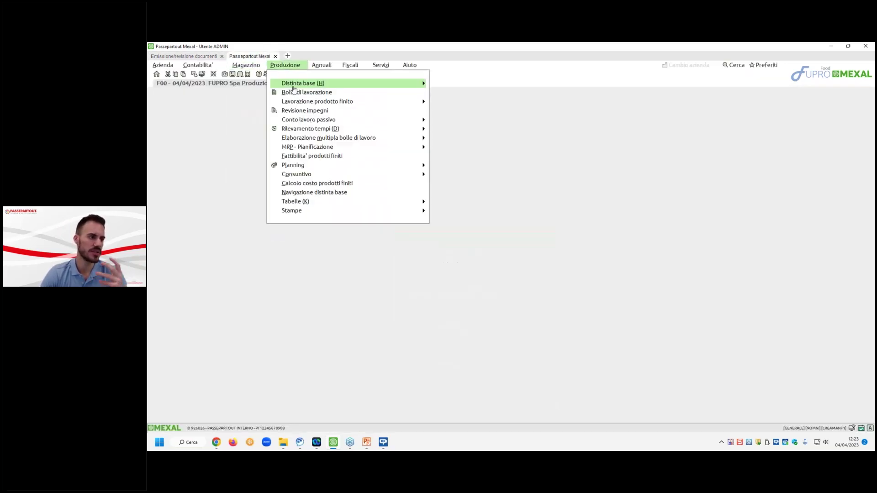
{"action": "left_click", "coordinate": [292, 97]}
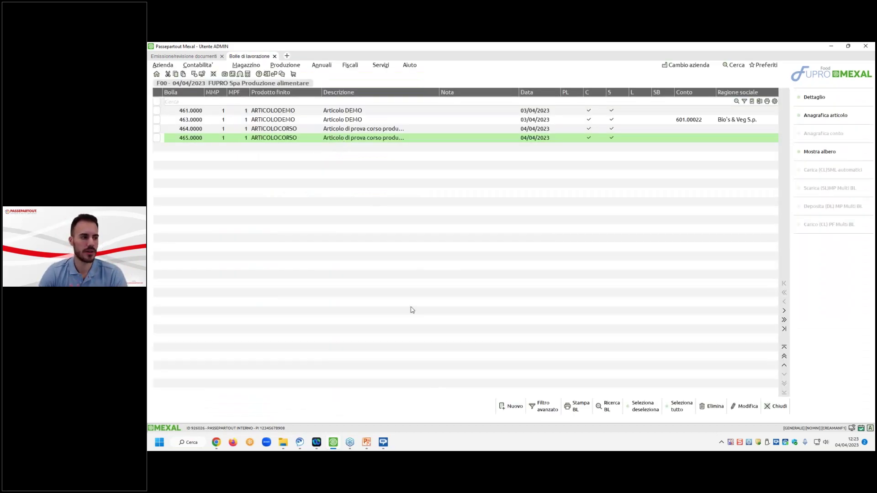
{"action": "left_click", "coordinate": [512, 406]}
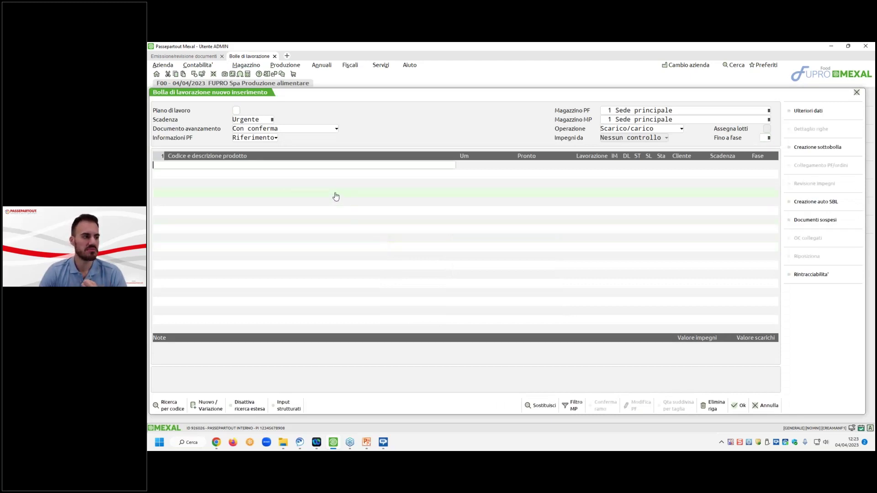
{"action": "type", "text": "DELID"}
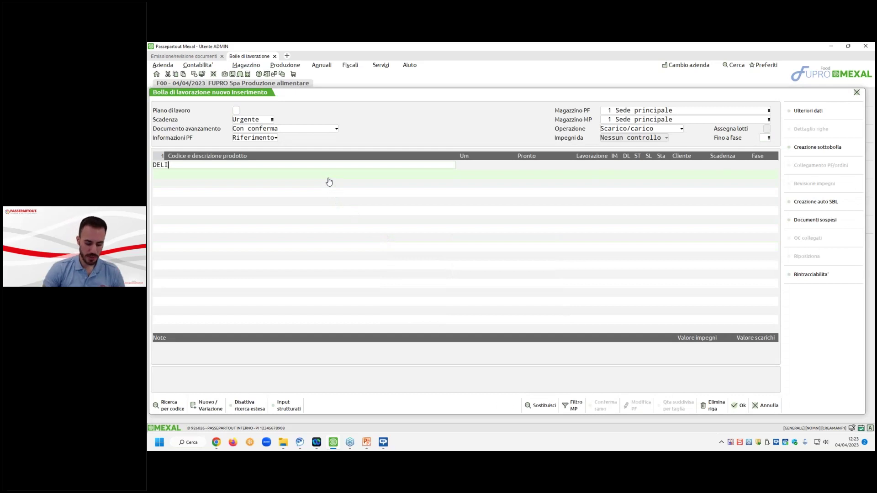
{"action": "key", "text": "Return"}
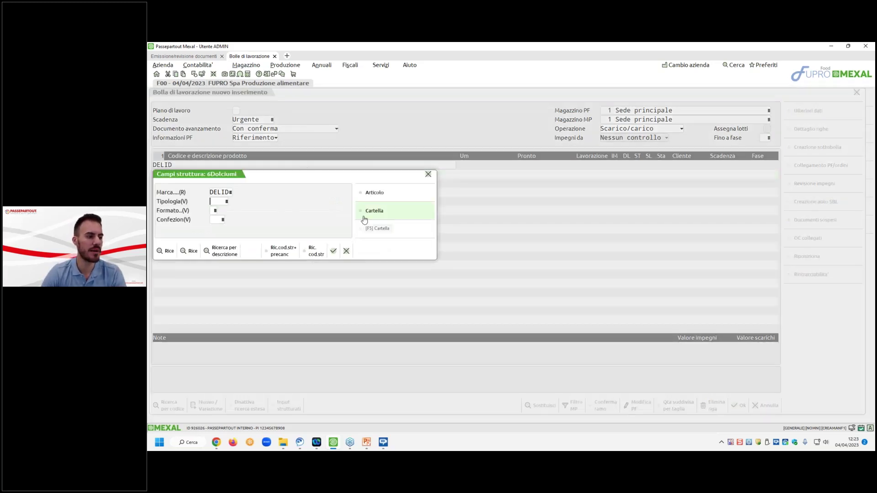
Set the product's Tipologia to T0P1 pistacchio from the DELID variant folder
{"action": "left_click", "coordinate": [364, 220]}
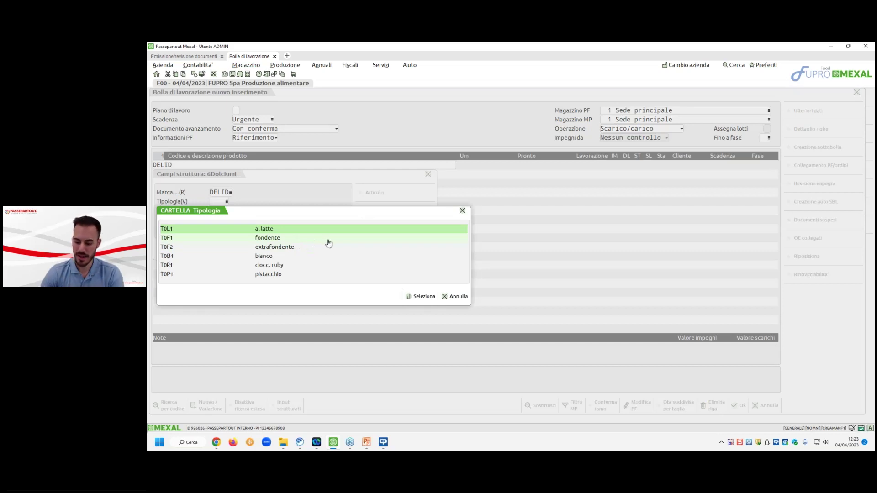
{"action": "key", "text": "Down"}
{"action": "key", "text": "Down"}
{"action": "key", "text": "Down"}
{"action": "key", "text": "Down"}
{"action": "key", "text": "Down"}
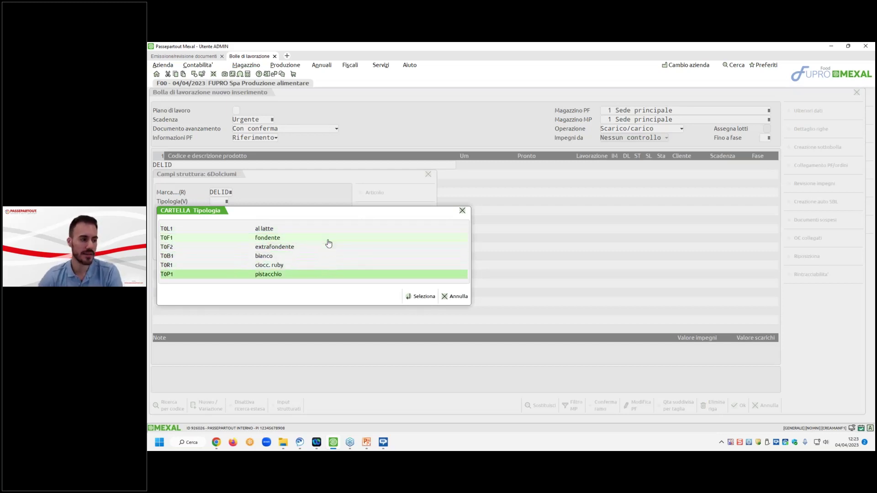
{"action": "key", "text": "Up"}
{"action": "key", "text": "Up"}
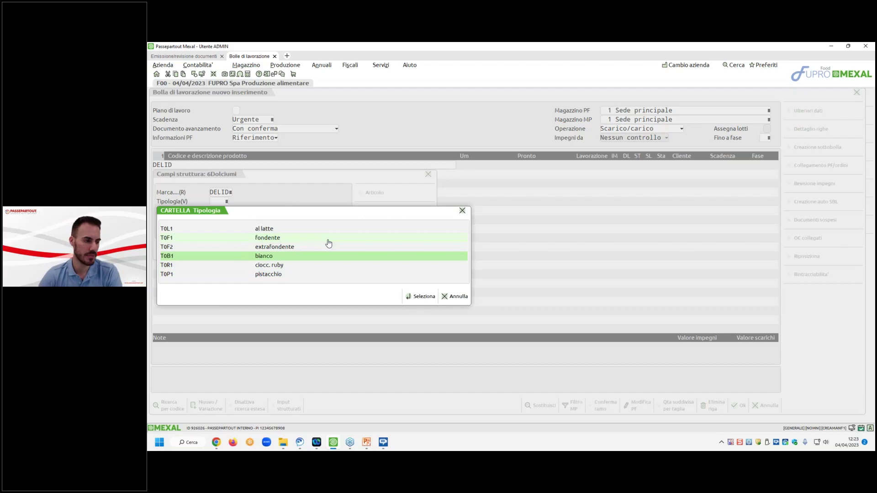
{"action": "key", "text": "Down"}
{"action": "key", "text": "Down"}
{"action": "key", "text": "Return"}
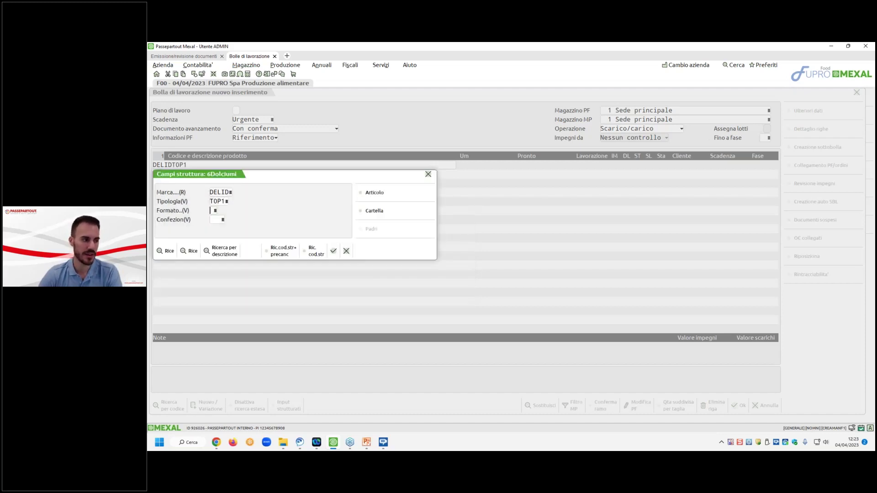
Choose Formato B (24pz) and Confezione ES0 (Easter box) from the variant folder and confirm the structured code
{"action": "left_click", "coordinate": [363, 215]}
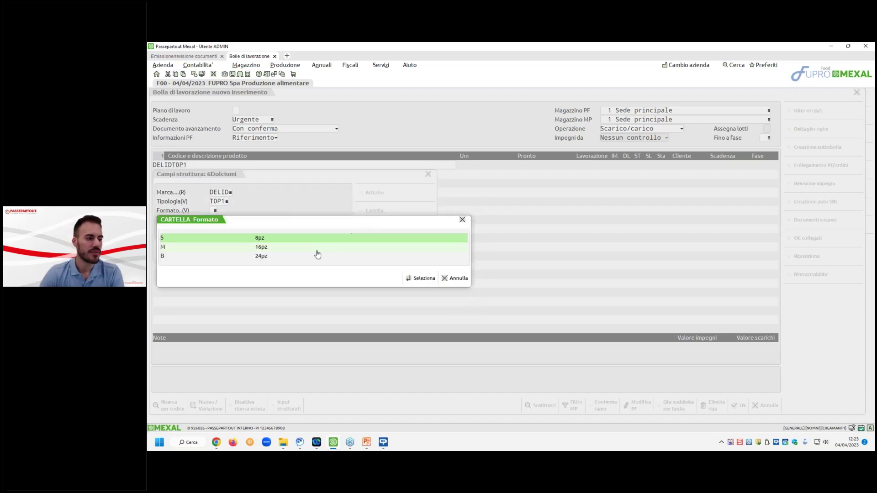
{"action": "key", "text": "Down"}
{"action": "double_click", "coordinate": [279, 257]}
{"action": "left_click", "coordinate": [383, 213]}
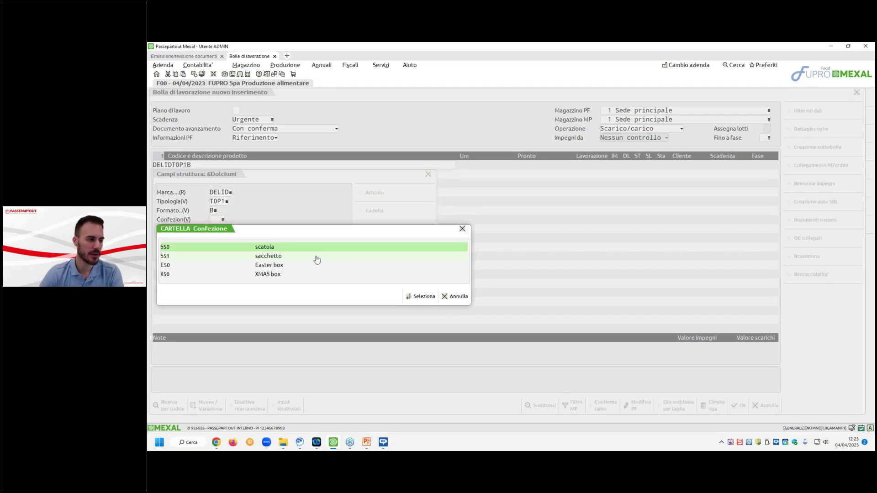
{"action": "double_click", "coordinate": [292, 267]}
{"action": "left_click", "coordinate": [343, 252]}
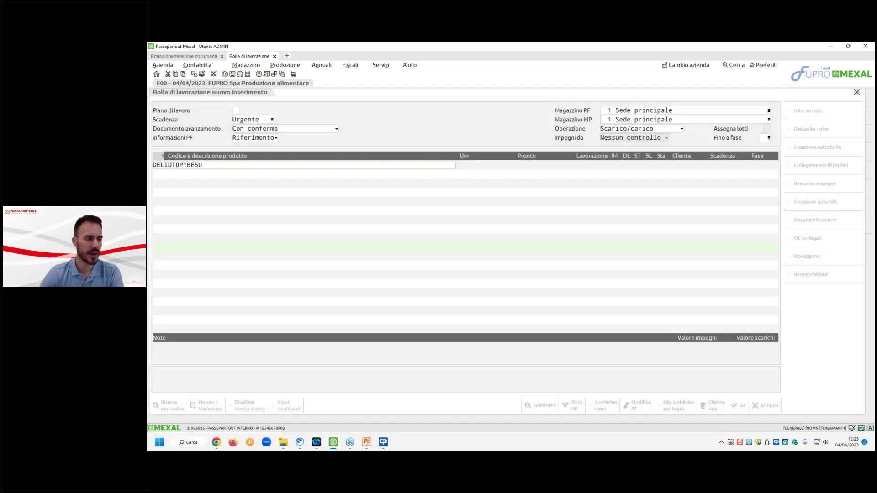
Accept the pistachio Easter box product row without a customer, set its quantity to 150, and confirm the detail
{"action": "key", "text": "Return"}
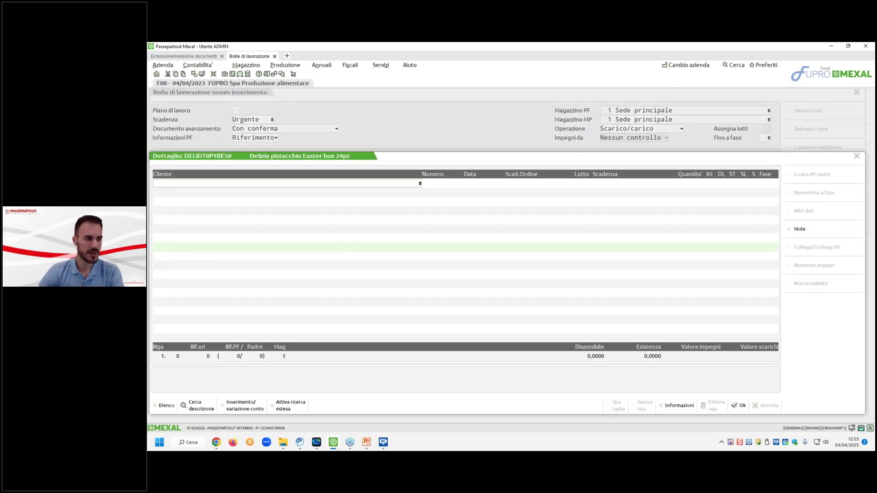
{"action": "key", "text": "Return"}
{"action": "key", "text": "Return"}
{"action": "type", "text": "1"}
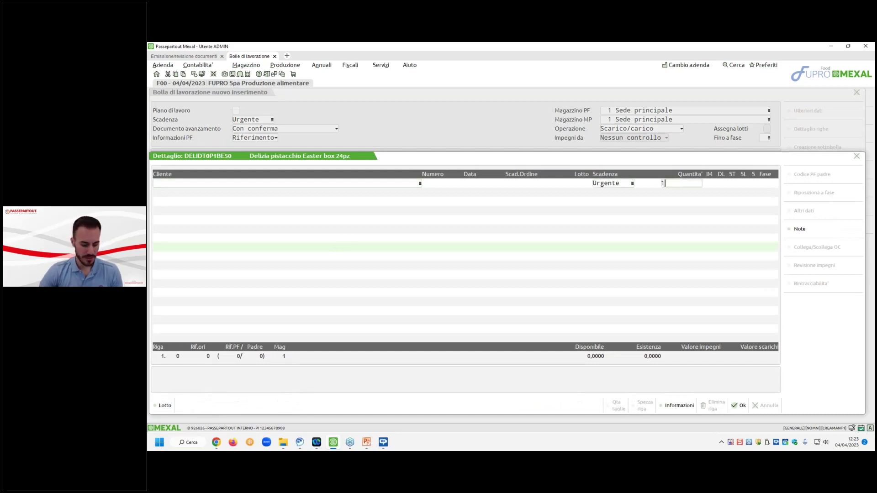
{"action": "type", "text": "50"}
{"action": "key", "text": "F10"}
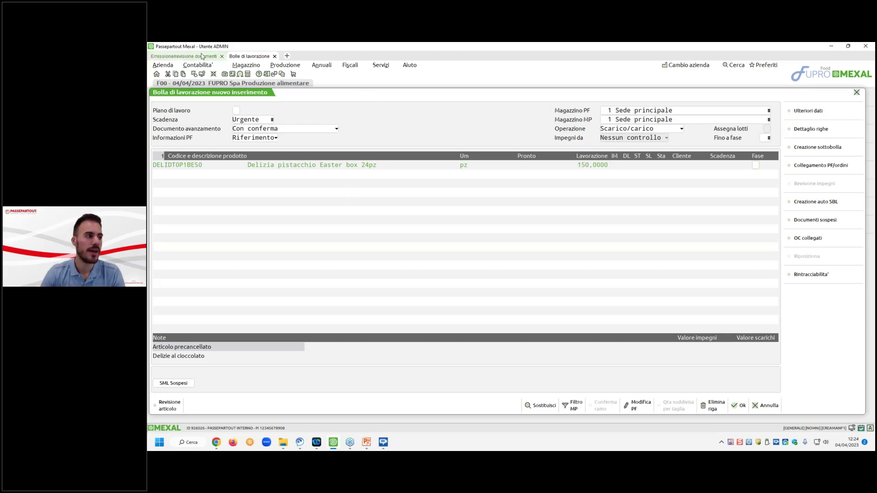
Start another Mexal session and bring up the Dolciumi structure from the article structure definitions in the documents session
{"action": "left_click", "coordinate": [274, 57]}
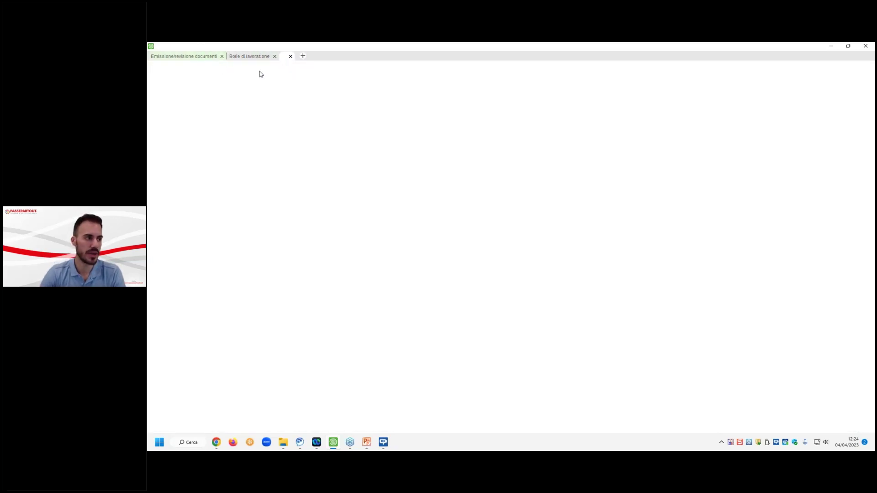
{"action": "left_click", "coordinate": [285, 65]}
{"action": "mouse_move", "coordinate": [304, 203]}
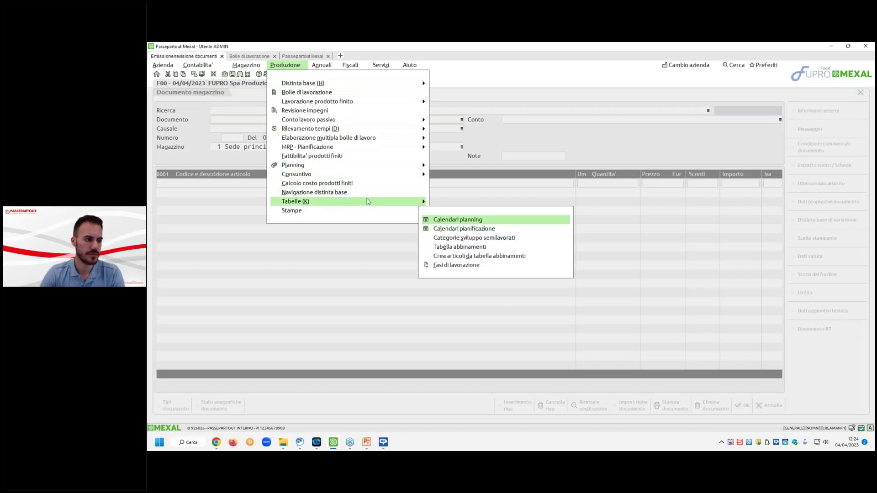
{"action": "left_click", "coordinate": [246, 65]}
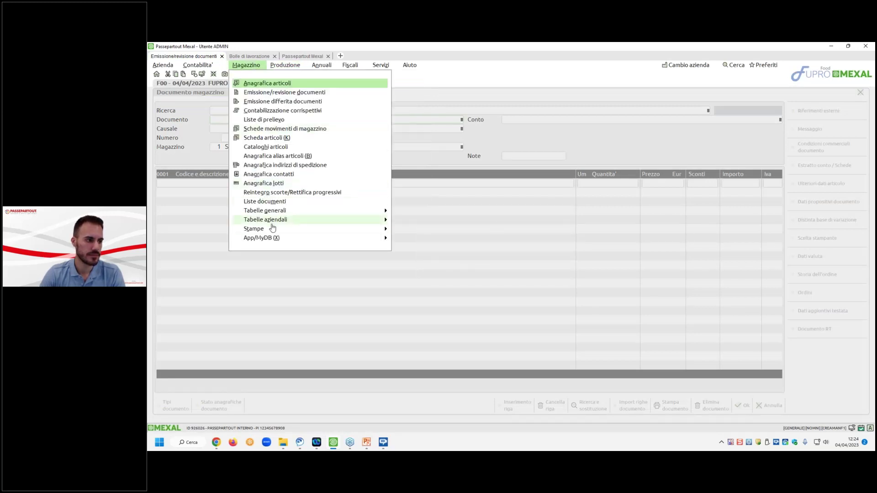
{"action": "left_click", "coordinate": [419, 239]}
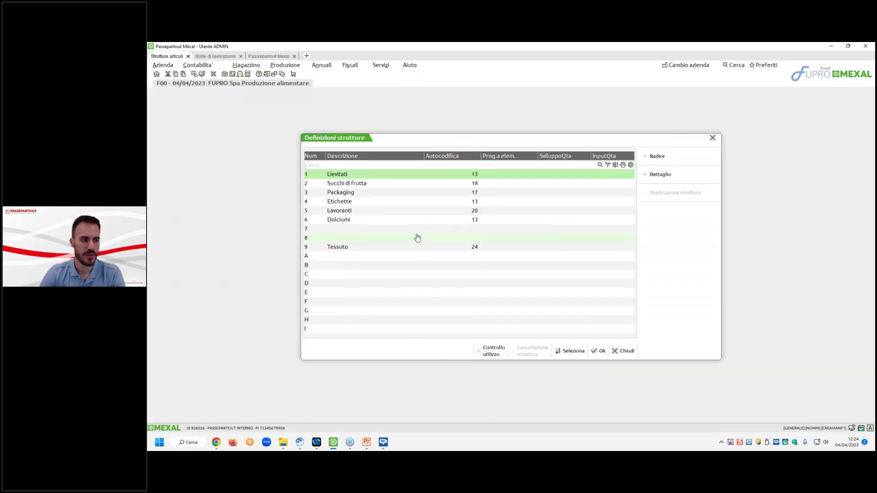
{"action": "double_click", "coordinate": [382, 221]}
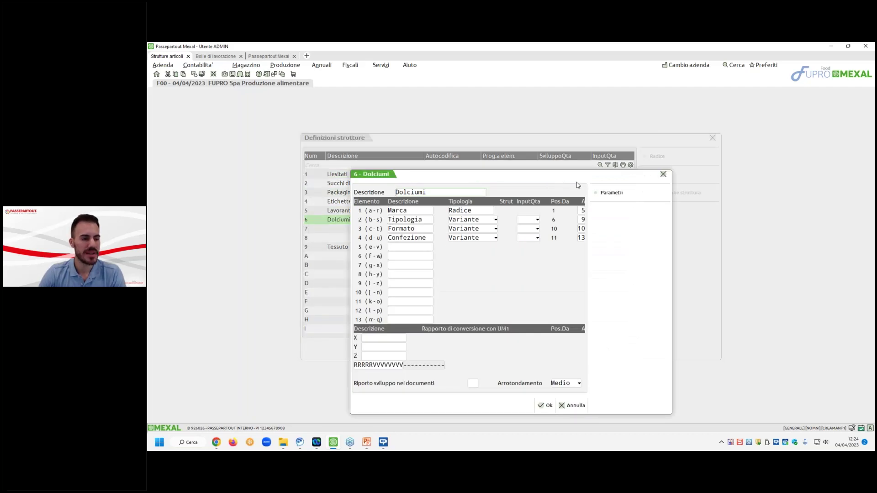
Show the Dolciumi structure parameters with the Composizione descrizione value, moving the dialog so the structure elements stay readable
{"action": "left_click", "coordinate": [608, 192]}
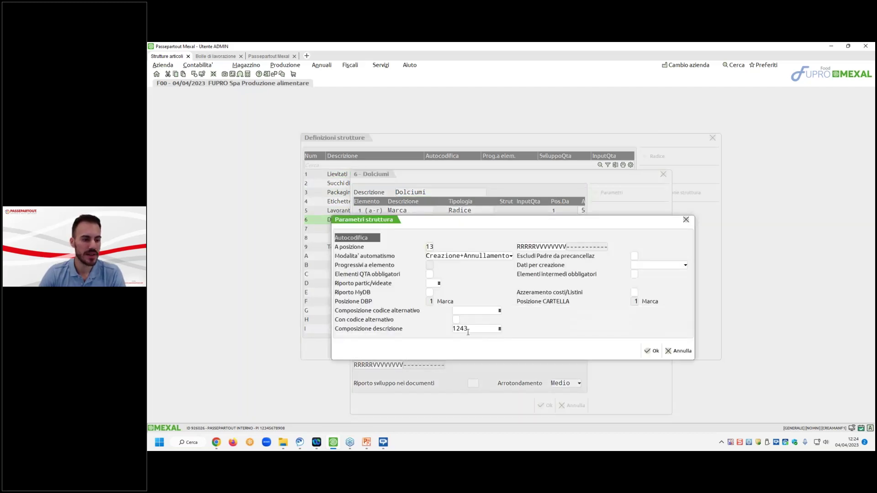
{"action": "left_click", "coordinate": [454, 330]}
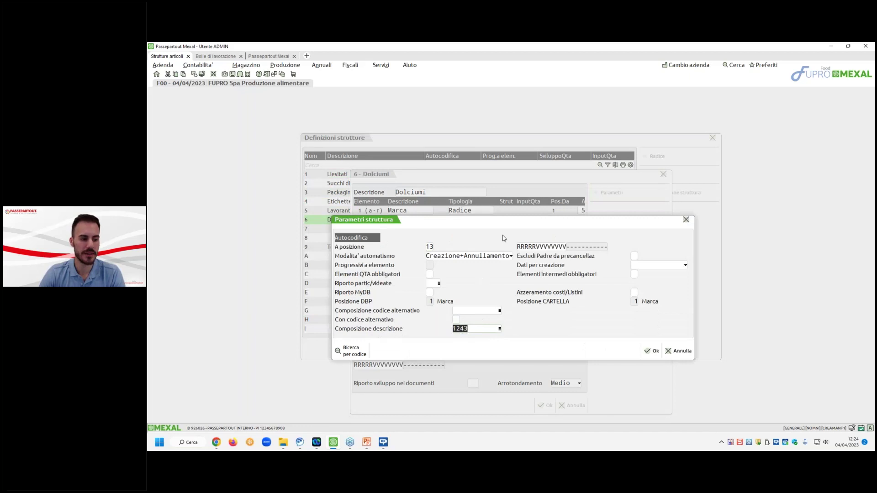
{"action": "left_click_drag", "start_coordinate": [518, 219], "coordinate": [534, 283]}
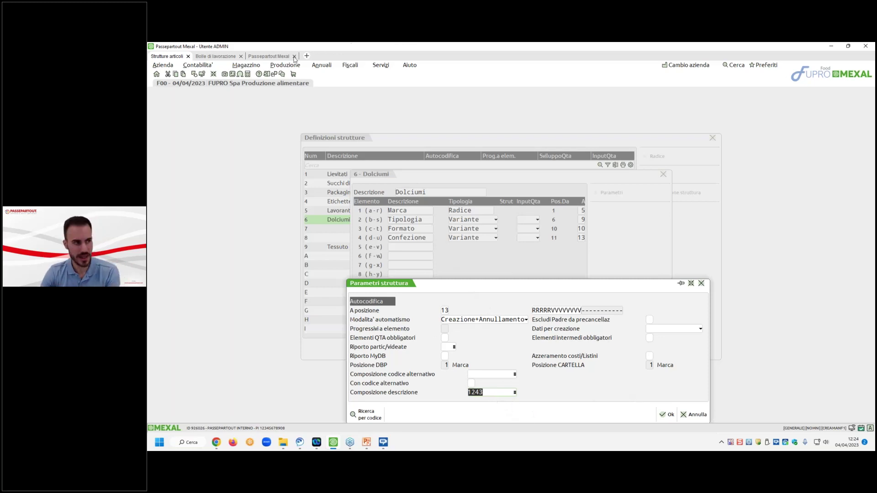
Compare the pistachio product description in the work order with the element order in the Dolciumi structure's Composizione descrizione
{"action": "left_click", "coordinate": [225, 66]}
{"action": "left_click", "coordinate": [224, 57]}
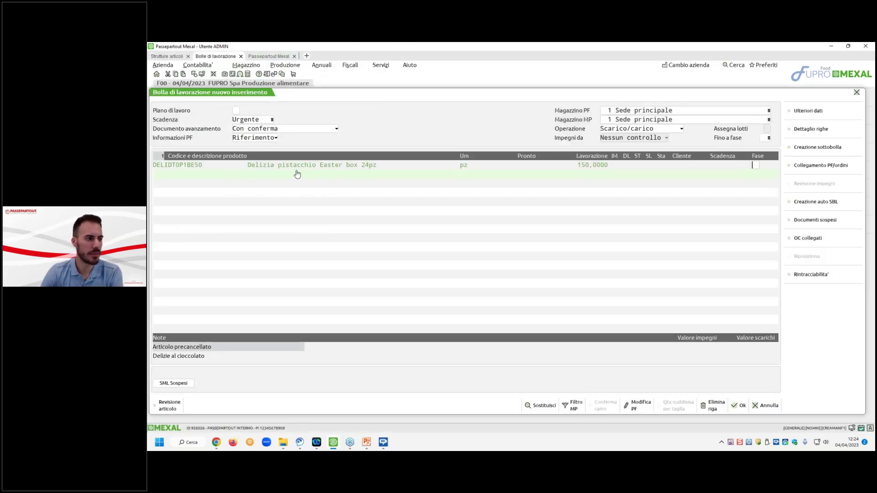
{"action": "left_click", "coordinate": [270, 172]}
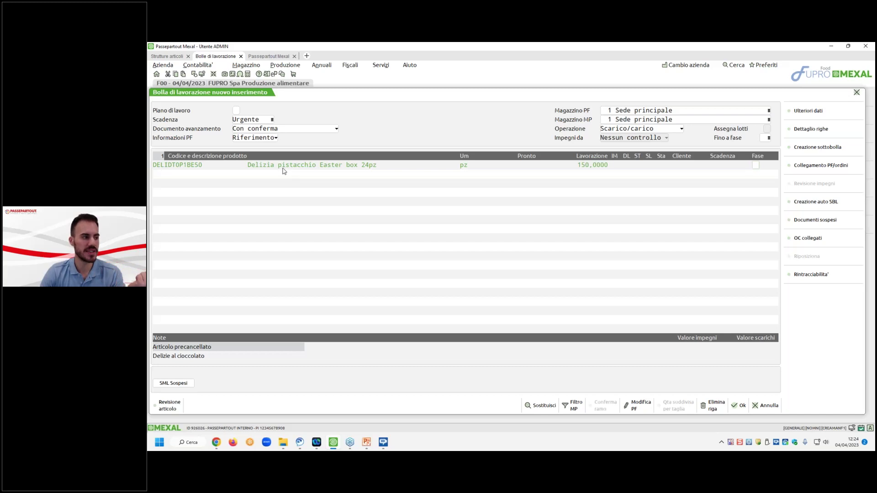
{"action": "left_click", "coordinate": [172, 57]}
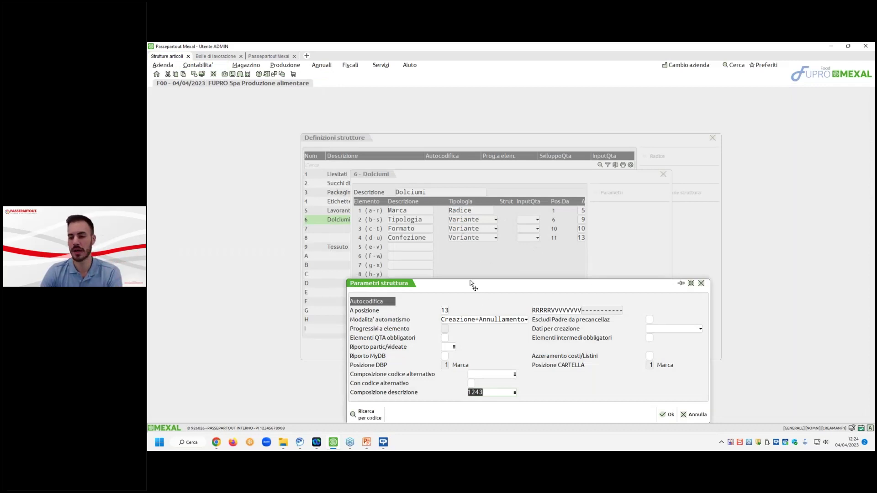
{"action": "left_click", "coordinate": [261, 56]}
{"action": "left_click", "coordinate": [224, 56]}
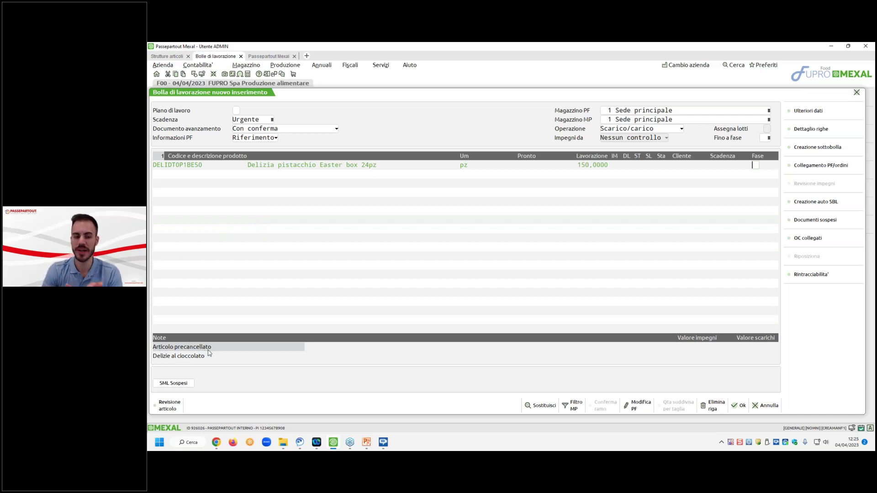
Abandon the new work order without saving and open the article master list (Anagrafica articoli)
{"action": "left_click", "coordinate": [765, 407]}
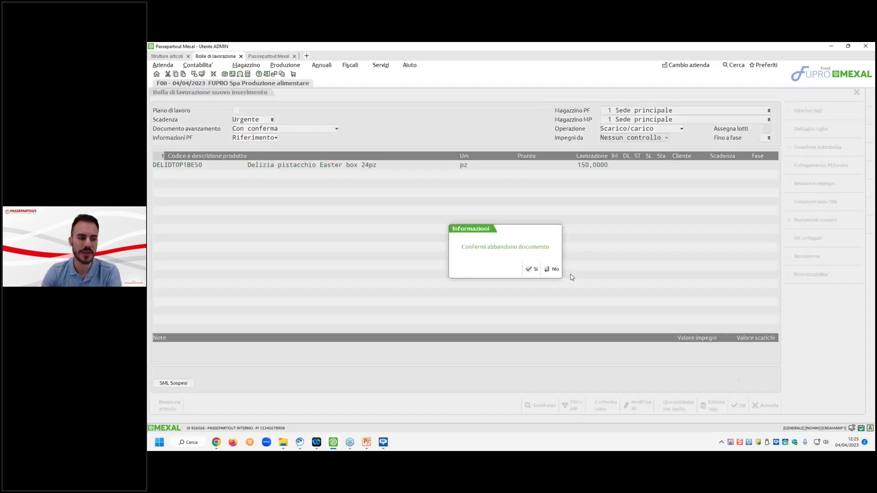
{"action": "left_click", "coordinate": [535, 271]}
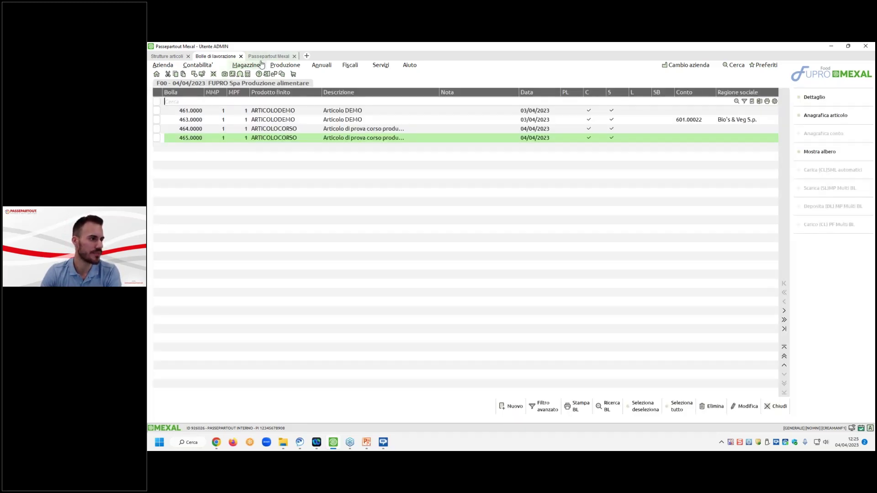
{"action": "left_click", "coordinate": [262, 64]}
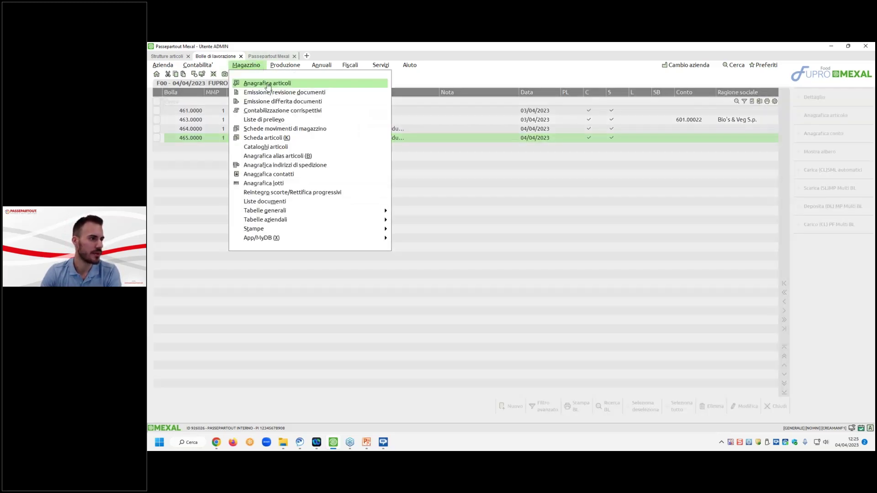
{"action": "left_click", "coordinate": [269, 85]}
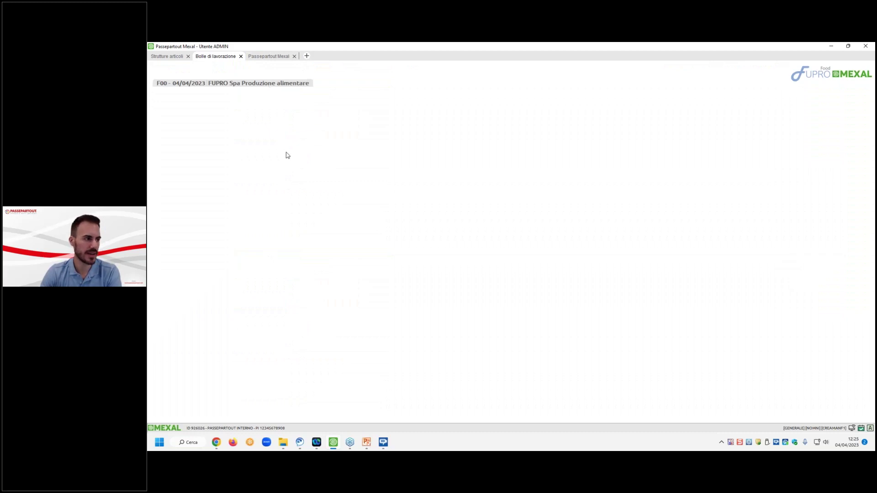
Search the article list for delidt and look through the Delizia variants
{"action": "type", "text": "delid"}
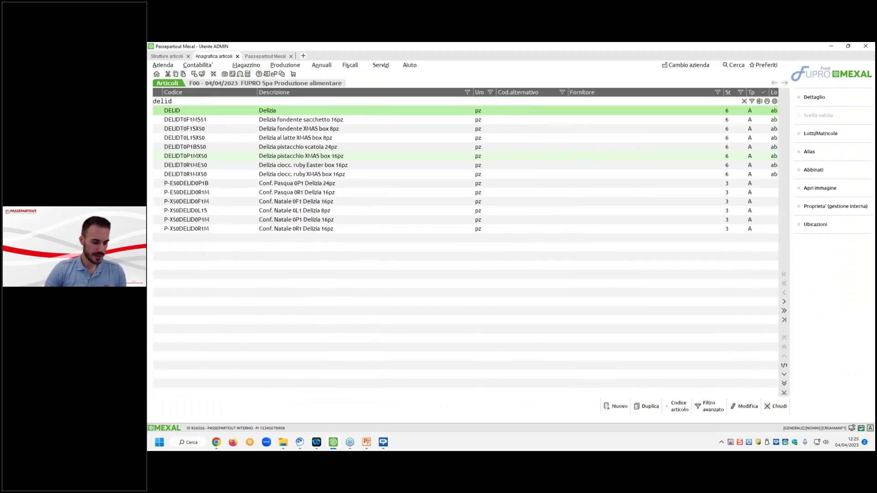
{"action": "type", "text": "t"}
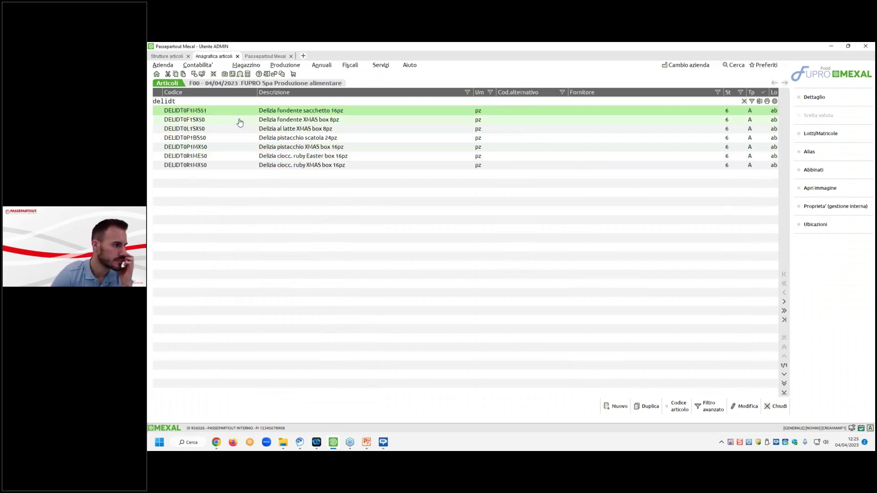
{"action": "key", "text": "Down"}
{"action": "key", "text": "Down"}
{"action": "key", "text": "Down"}
{"action": "key", "text": "Down"}
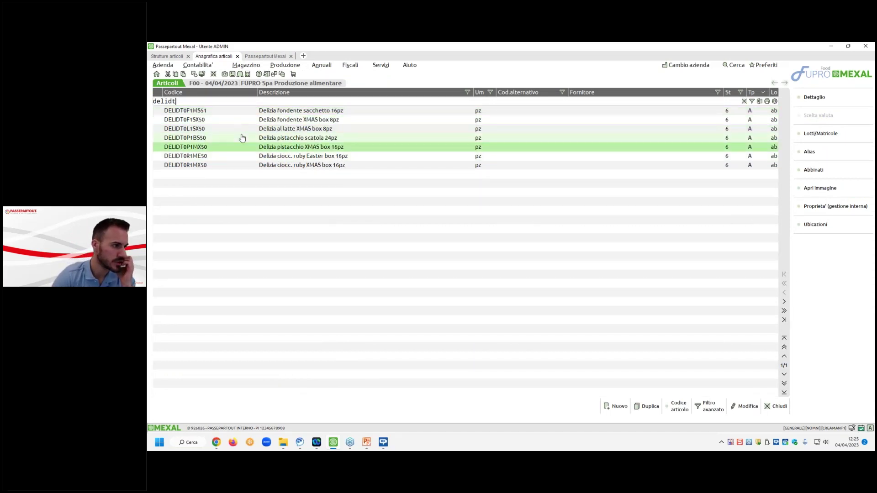
Filter the article list by Annullati set to Solo annullati
{"action": "left_click", "coordinate": [706, 411]}
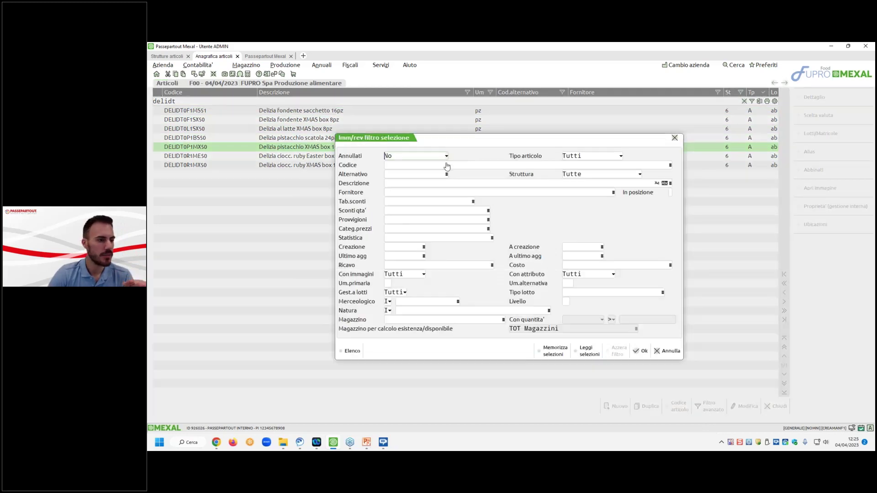
{"action": "left_click", "coordinate": [446, 156]}
{"action": "left_click", "coordinate": [413, 167]}
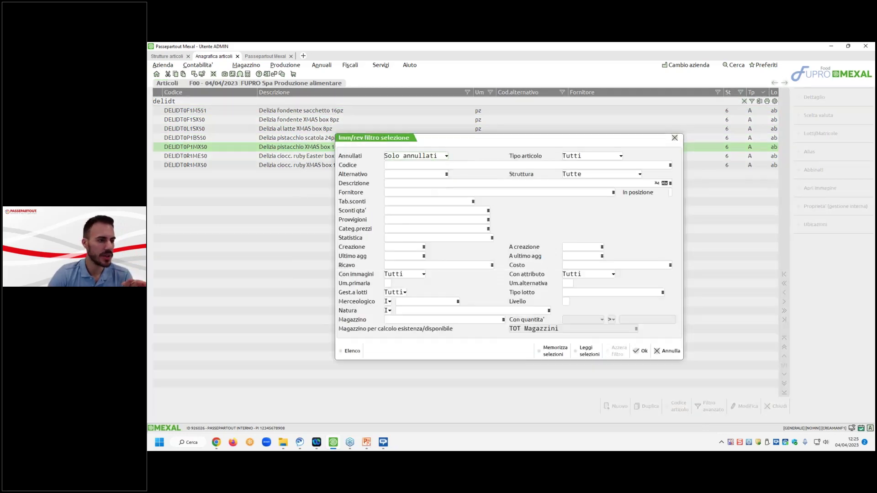
{"action": "left_click", "coordinate": [641, 351]}
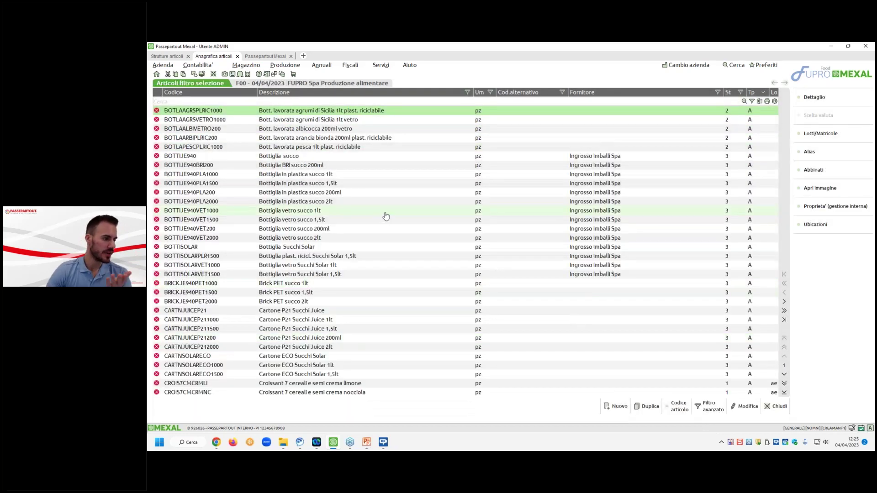
Search the cancelled articles for delidt0p, view the DELIDT0P1BES0 article record, and close it without changes
{"action": "type", "text": "delid"}
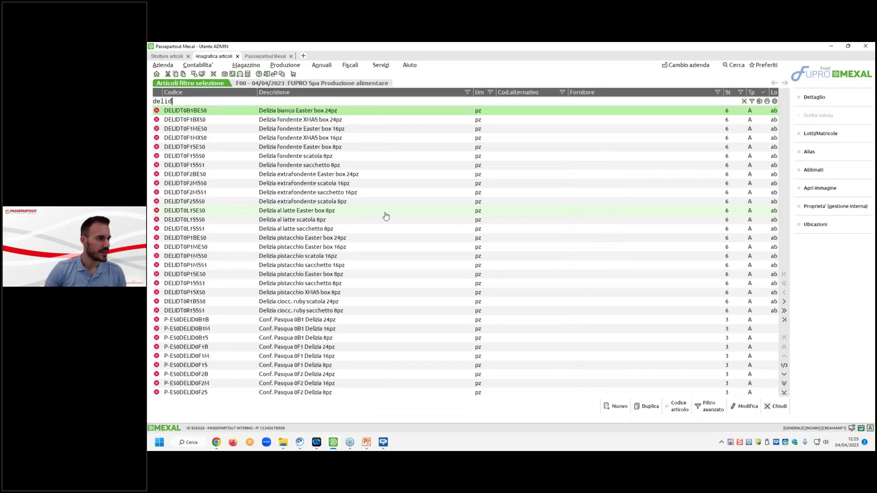
{"action": "type", "text": "t0p"}
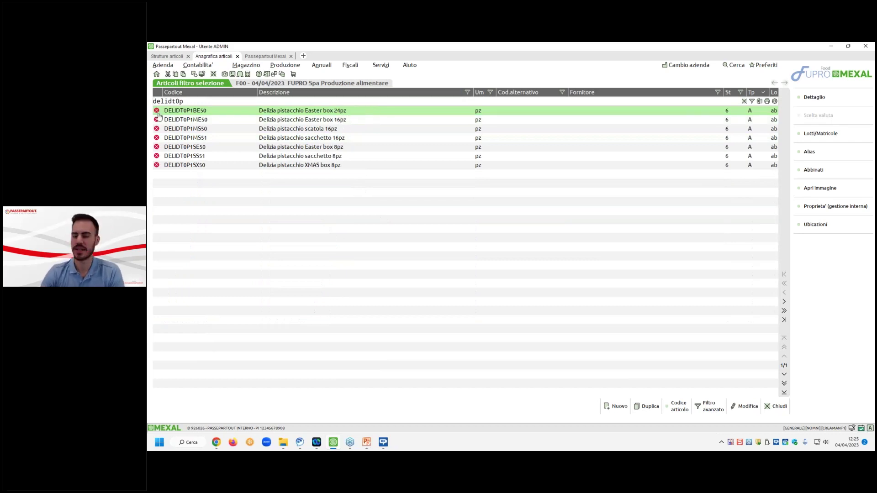
{"action": "double_click", "coordinate": [200, 112]}
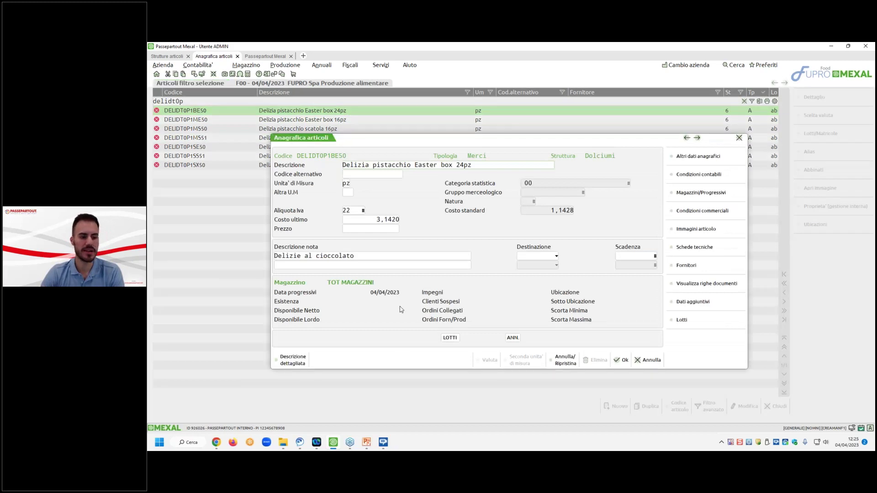
{"action": "left_click", "coordinate": [647, 361]}
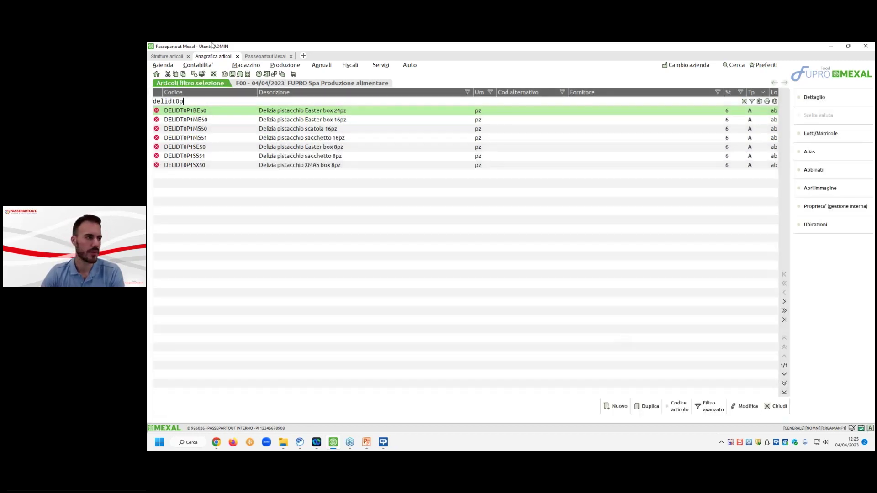
Return to the Dolciumi structure, confirm its parameters, and confirm the structure definition
{"action": "left_click", "coordinate": [181, 58]}
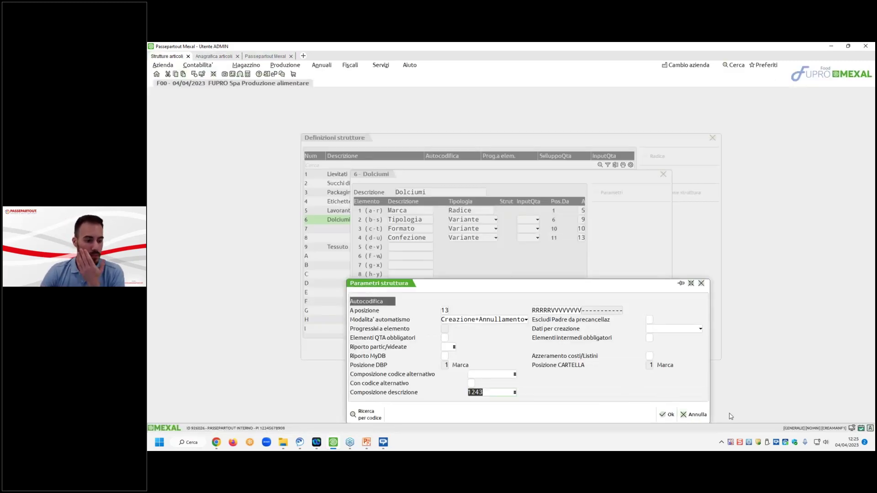
{"action": "left_click", "coordinate": [667, 419]}
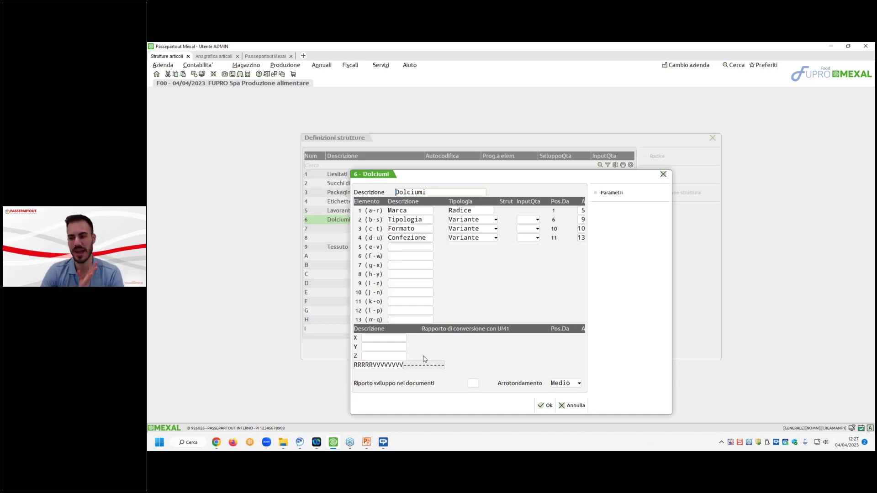
{"action": "left_click", "coordinate": [545, 406]}
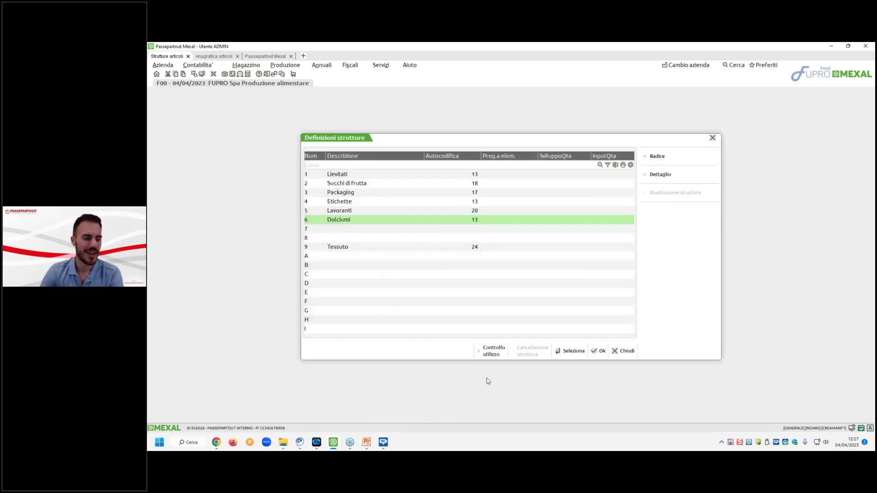
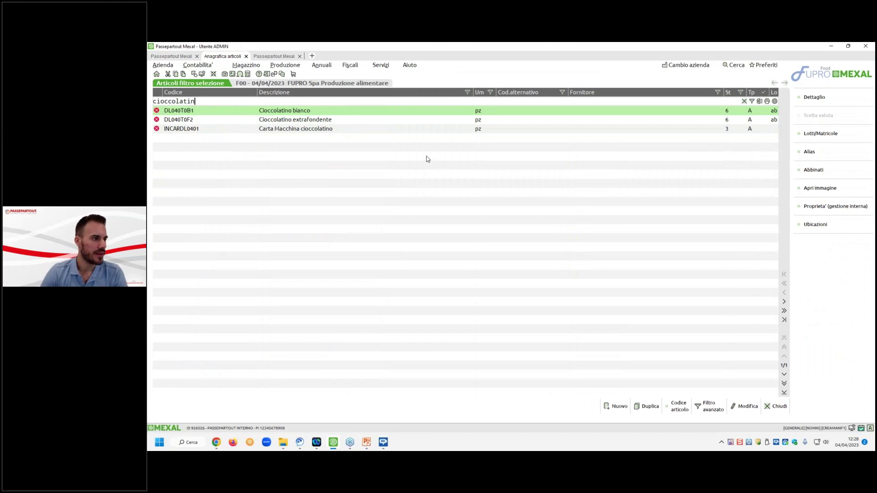
Change the article list's advanced filter on Annullati to list cancelled and active articles together
{"action": "left_click", "coordinate": [680, 406]}
{"action": "left_click", "coordinate": [645, 269]}
{"action": "left_click", "coordinate": [708, 406]}
{"action": "left_click", "coordinate": [448, 156]}
{"action": "left_click", "coordinate": [415, 183]}
{"action": "left_click", "coordinate": [641, 351]}
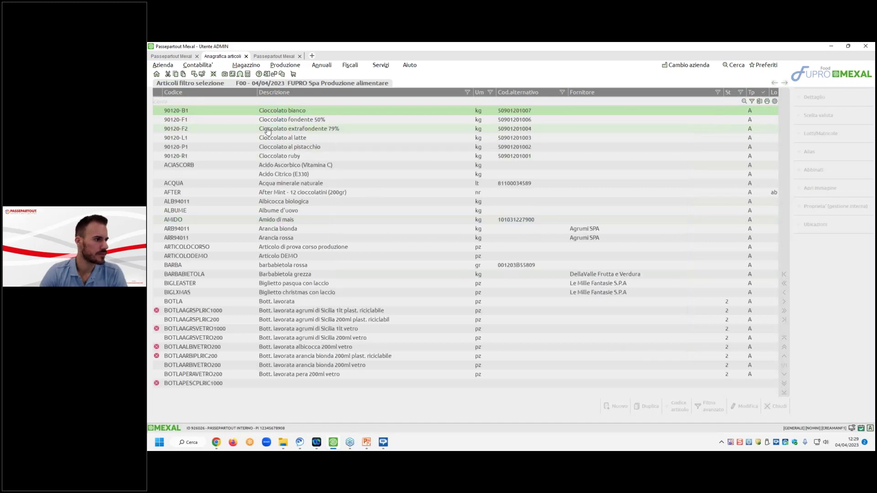
Search the articles for cioccolatino and highlight the Cioccolatino bianco and Cioccolatino fondente variants in turn
{"action": "type", "text": "cioc"}
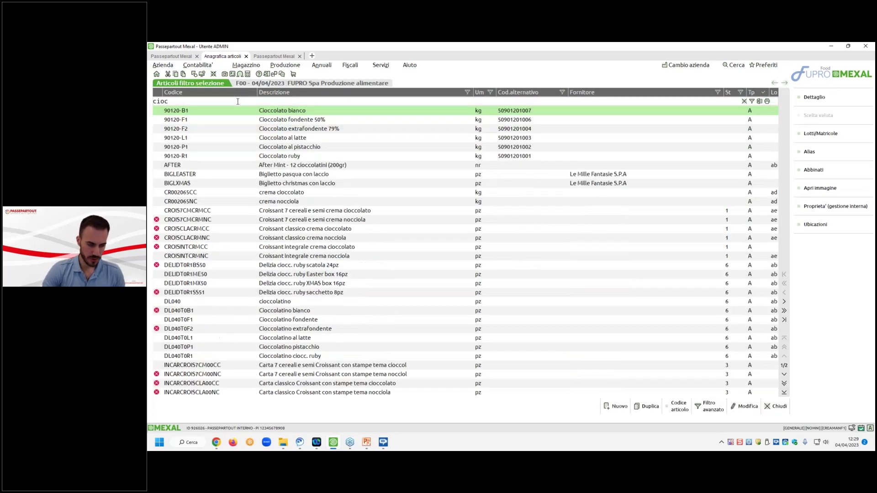
{"action": "type", "text": "colatino"}
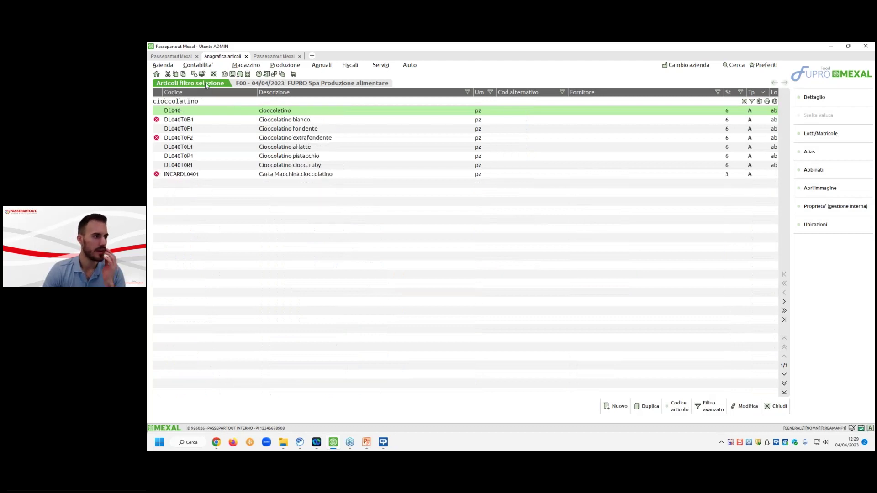
{"action": "left_click", "coordinate": [245, 120]}
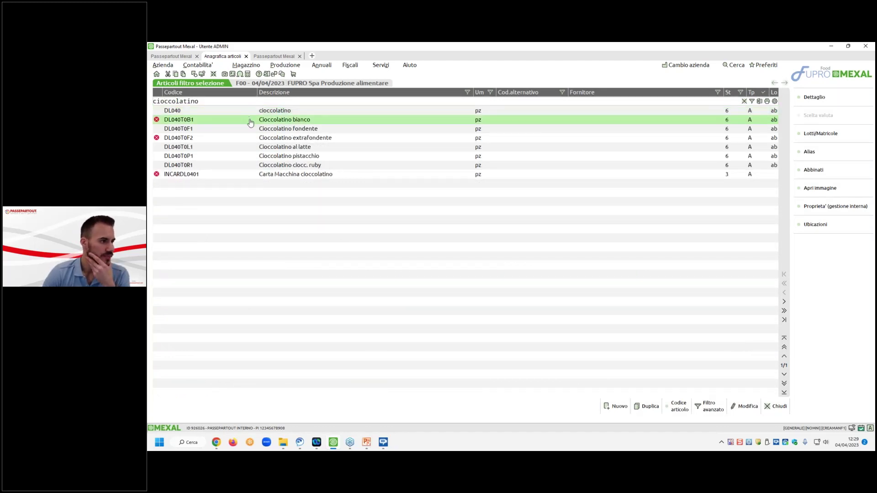
{"action": "left_click", "coordinate": [274, 128]}
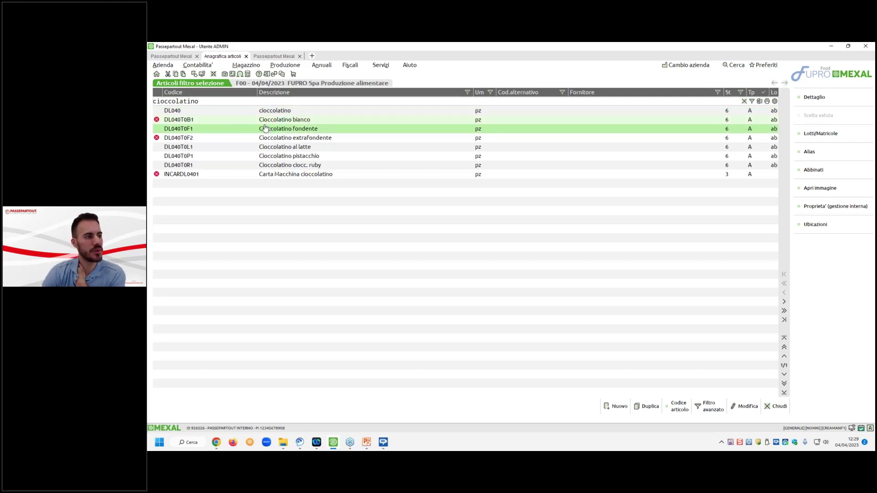
Move through the cioccolatino search results from the parent article DL040 to the cancelled Cioccolatino bianco variant
{"action": "key", "text": "Up"}
{"action": "key", "text": "Up"}
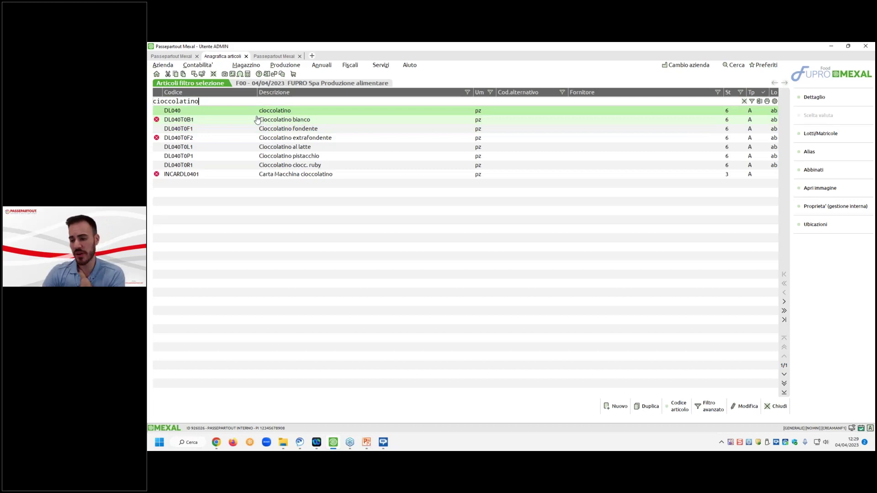
{"action": "left_click", "coordinate": [257, 119]}
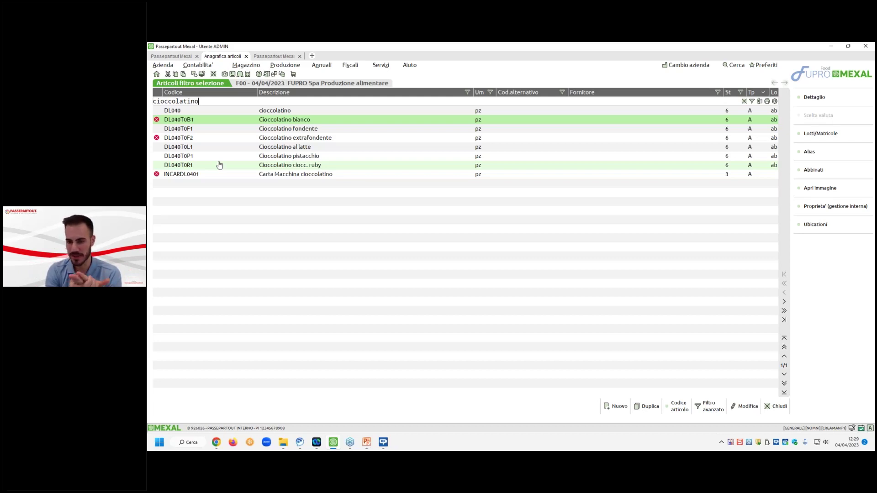
Switch to the PowerPoint presentation, show the Strutture articoli slides 34 to 37 as a slide show, and end the show
{"action": "left_click", "coordinate": [831, 47]}
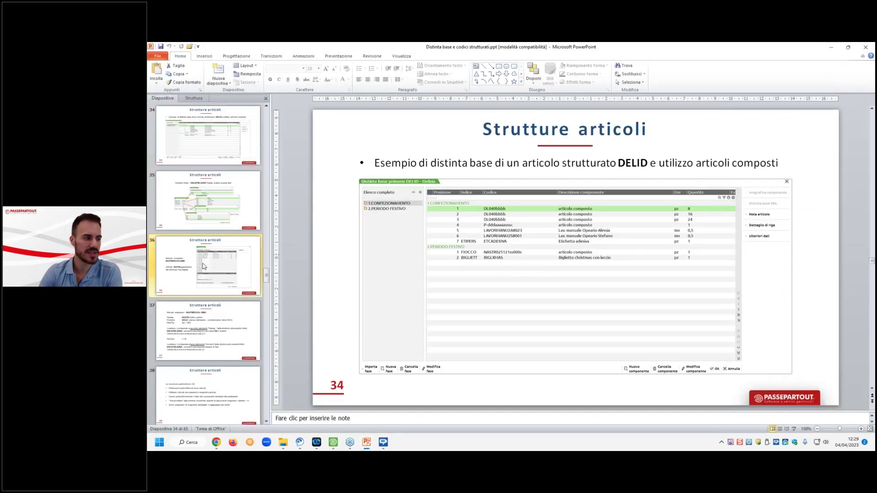
{"action": "left_click", "coordinate": [203, 266]}
{"action": "left_click", "coordinate": [211, 154]}
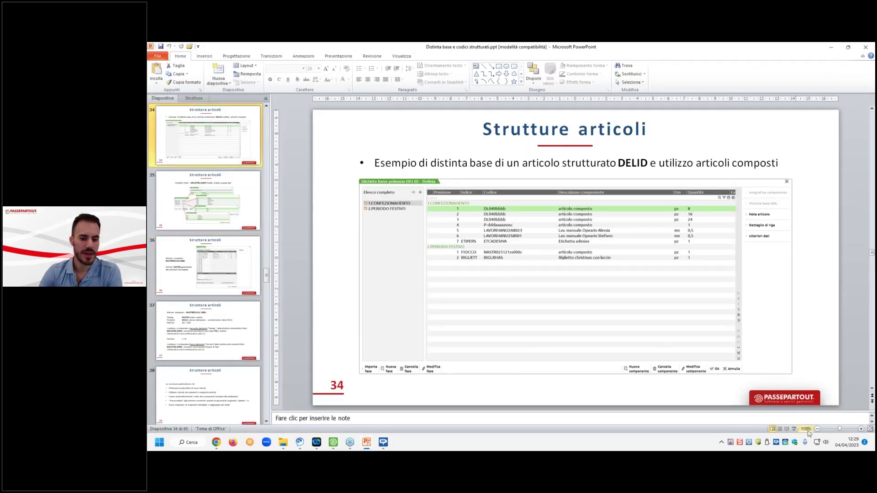
{"action": "left_click", "coordinate": [795, 430]}
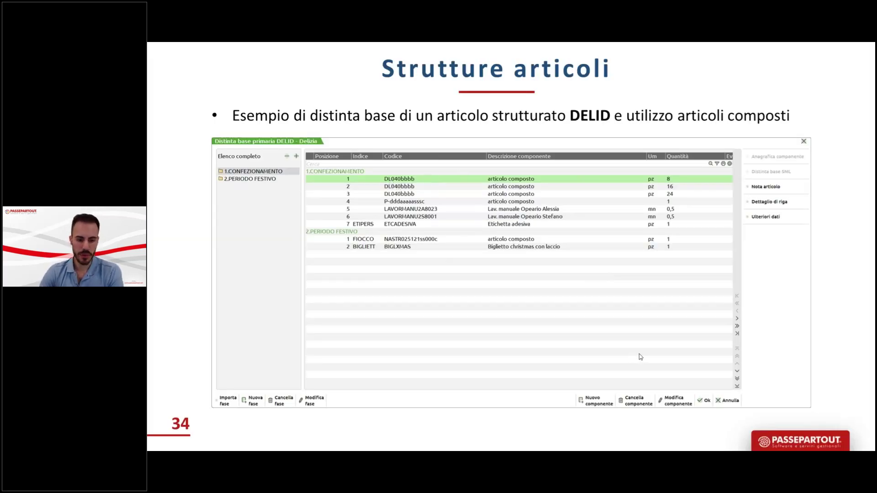
{"action": "key", "text": "Right"}
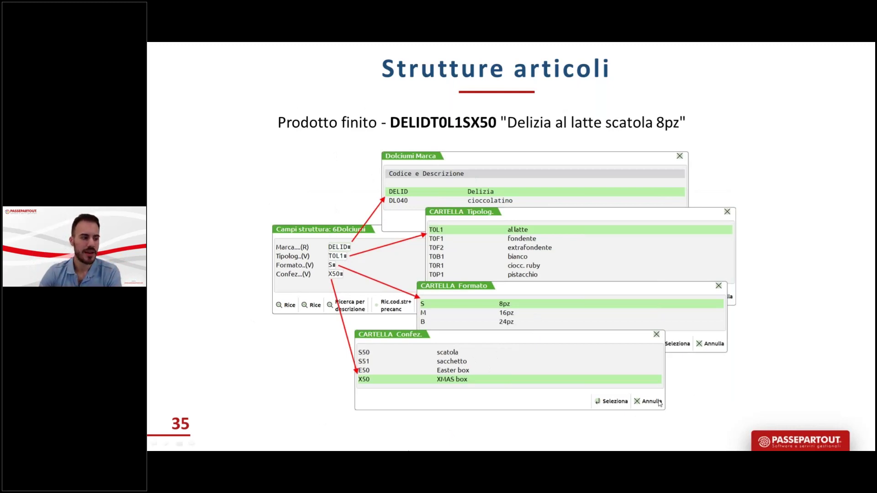
{"action": "left_click", "coordinate": [672, 374]}
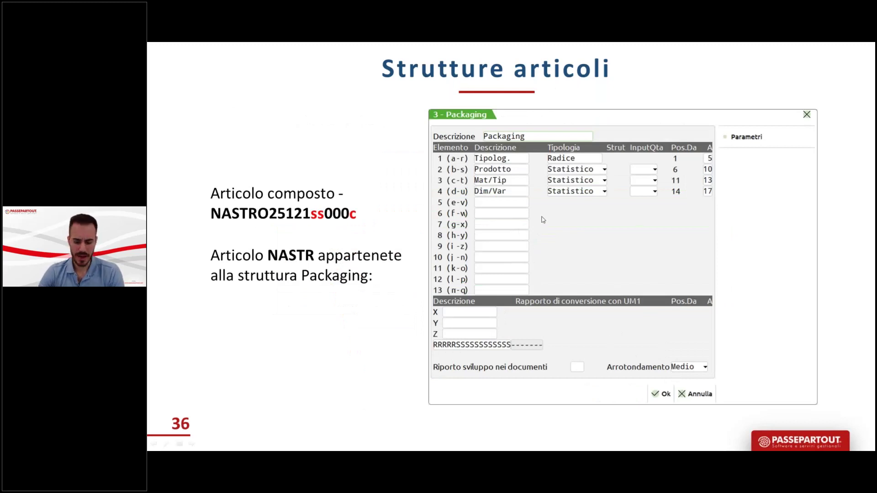
{"action": "left_click", "coordinate": [568, 215]}
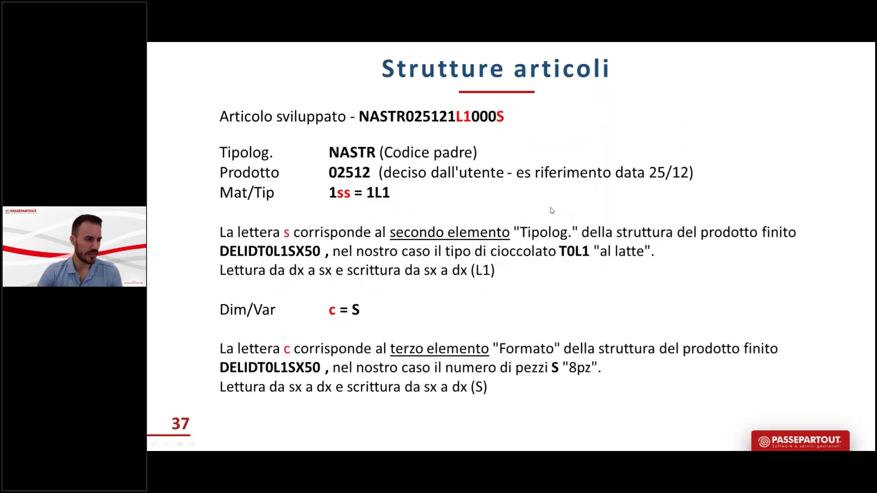
{"action": "key", "text": "Escape"}
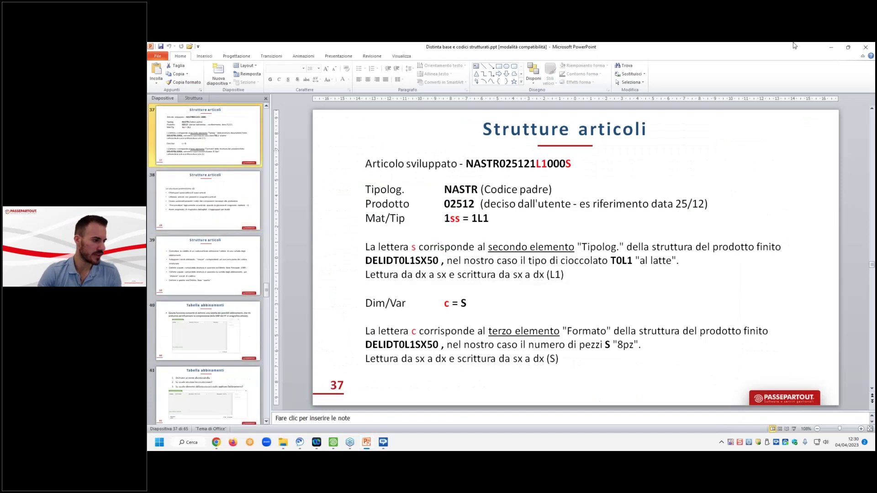
Return to Mexal, search the primary bills of materials for delid, and open the DELID bill of materials
{"action": "left_click", "coordinate": [832, 47]}
{"action": "left_click", "coordinate": [367, 443]}
{"action": "left_click", "coordinate": [333, 442]}
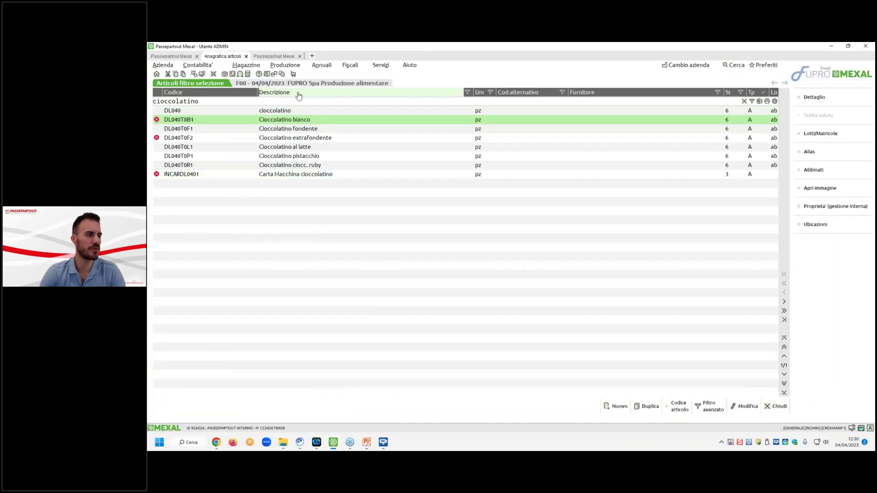
{"action": "left_click", "coordinate": [275, 56]}
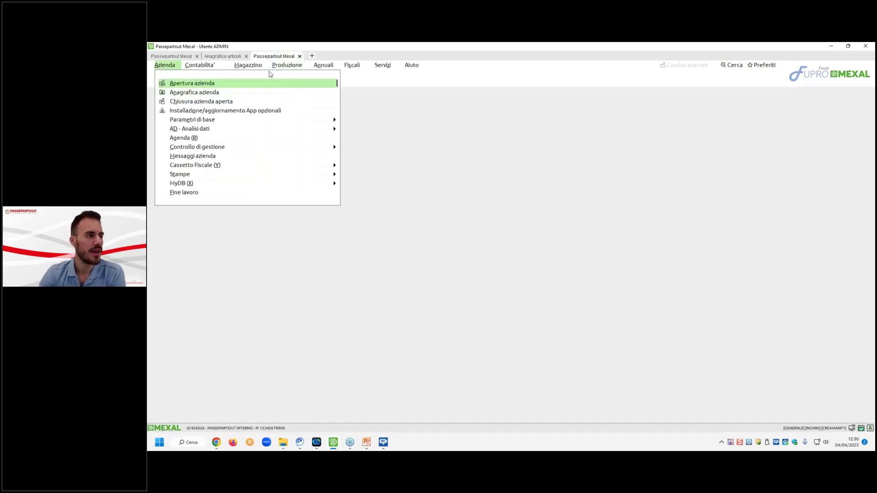
{"action": "left_click", "coordinate": [182, 56]}
{"action": "left_click", "coordinate": [286, 65]}
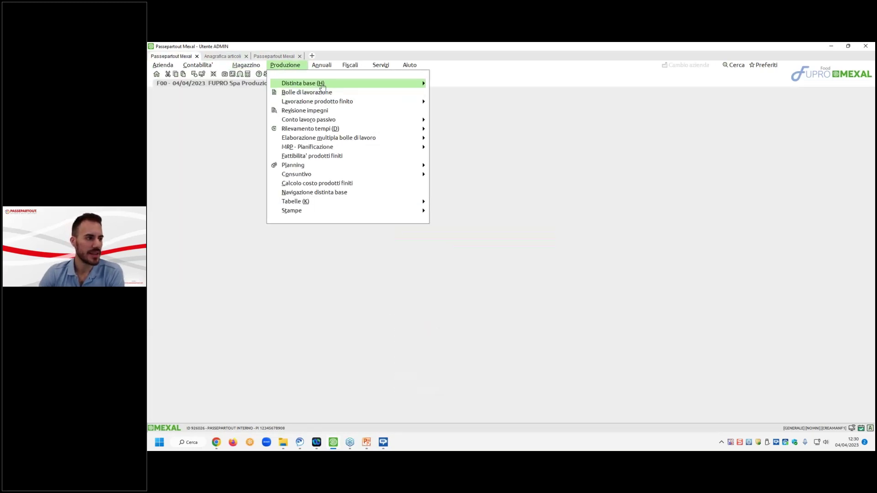
{"action": "mouse_move", "coordinate": [347, 84]}
{"action": "left_click", "coordinate": [457, 103]}
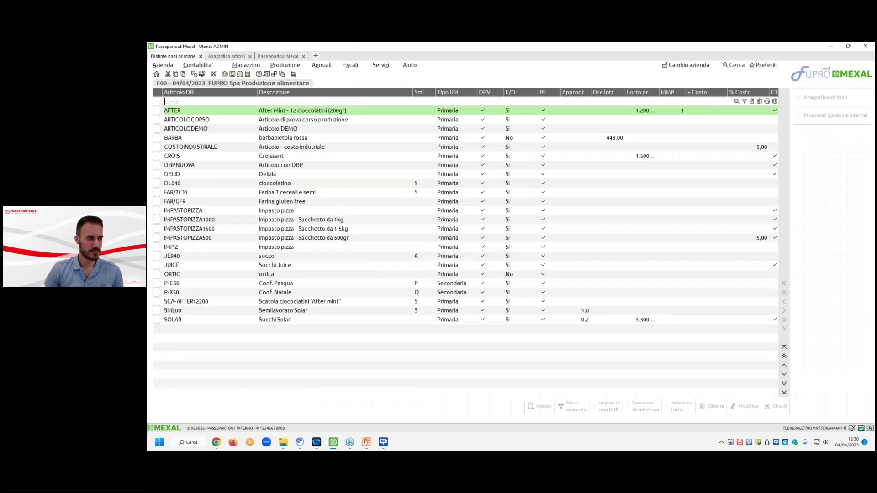
{"action": "type", "text": "delid"}
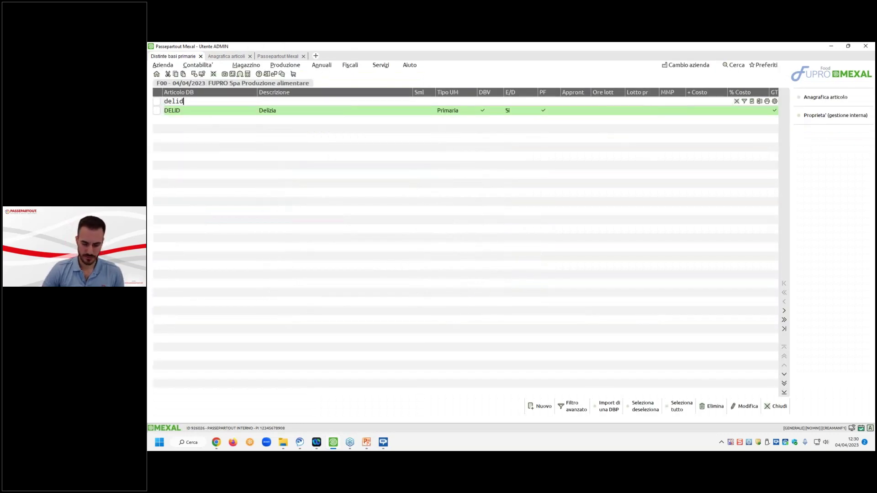
{"action": "key", "text": "Return"}
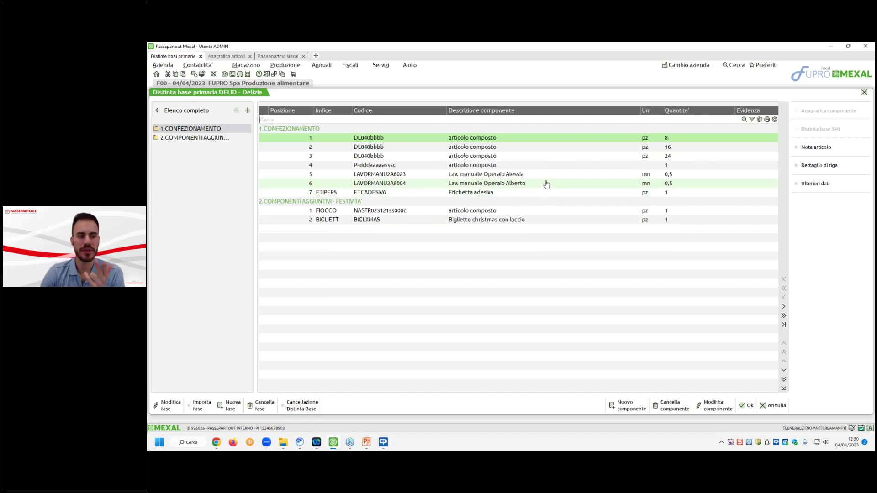
View the conditions of the first DL040bbbb component in the Confezionamento phase and close the component without changes
{"action": "double_click", "coordinate": [688, 143]}
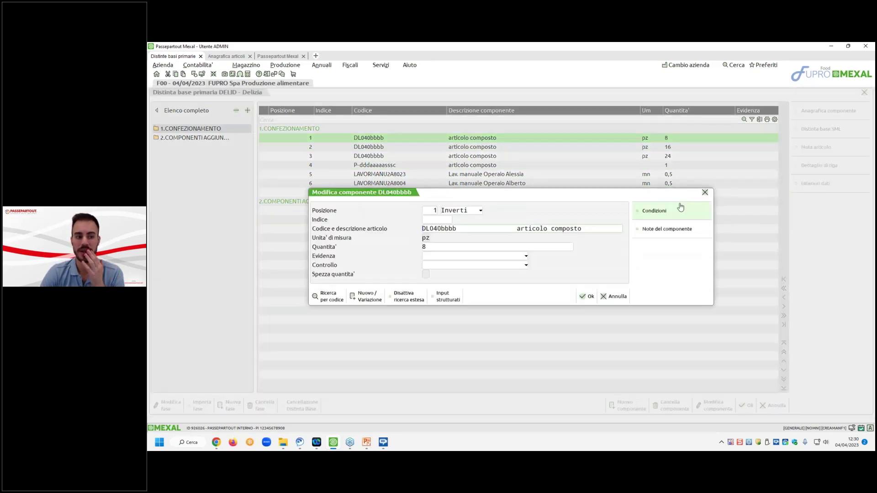
{"action": "left_click", "coordinate": [678, 208]}
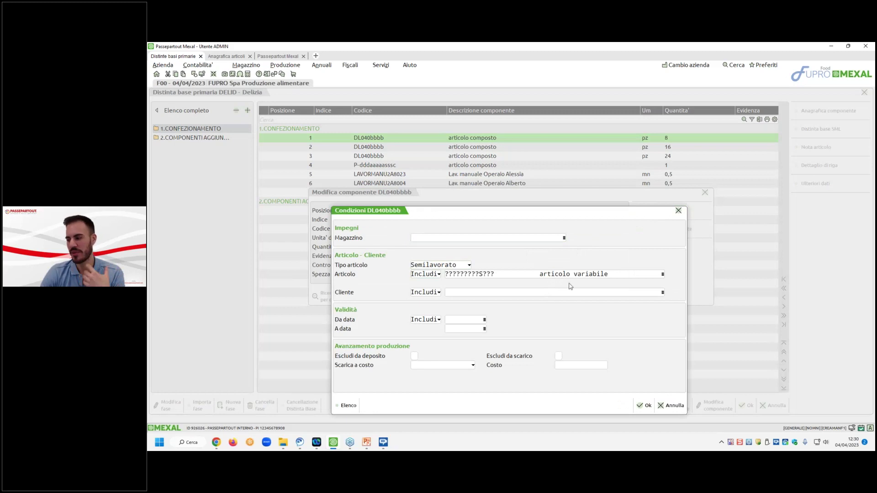
{"action": "left_click", "coordinate": [672, 405]}
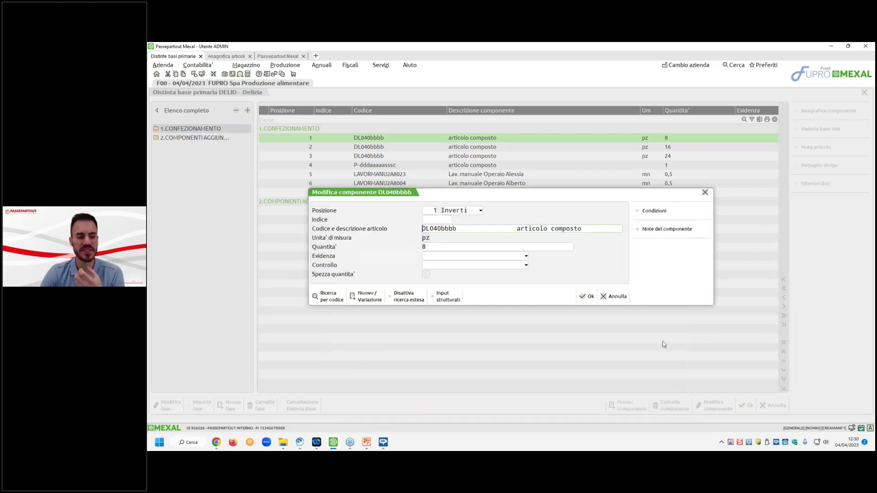
{"action": "left_click", "coordinate": [613, 297]}
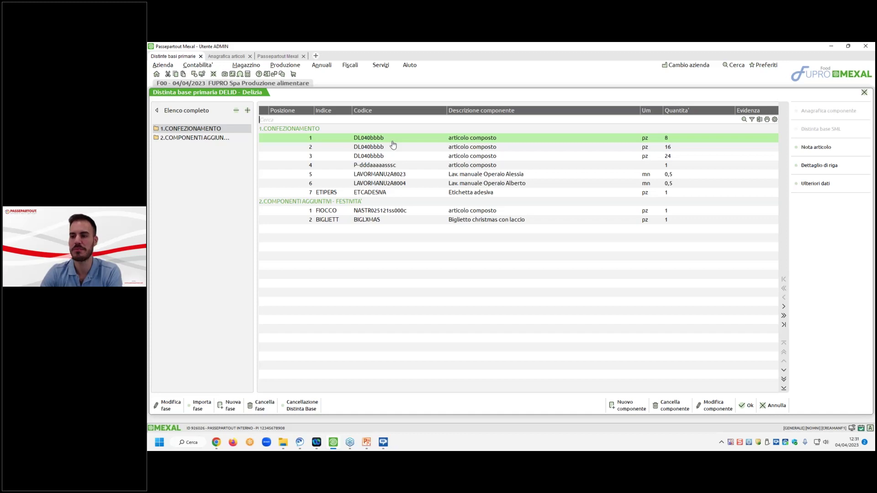
Open the Dolciumi definition in the article structures and compare its elements with the composed codes in the DELID bill of materials
{"action": "left_click", "coordinate": [235, 57]}
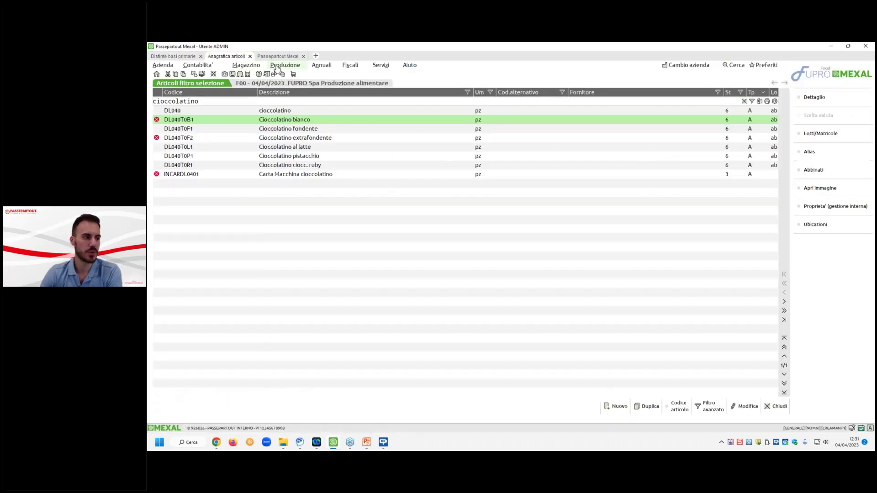
{"action": "left_click", "coordinate": [286, 64]}
{"action": "mouse_move", "coordinate": [247, 65]}
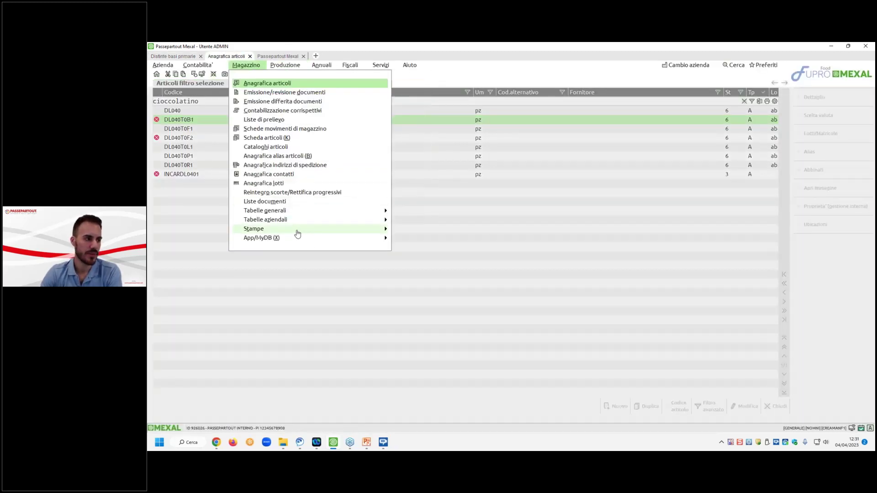
{"action": "mouse_move", "coordinate": [298, 219]}
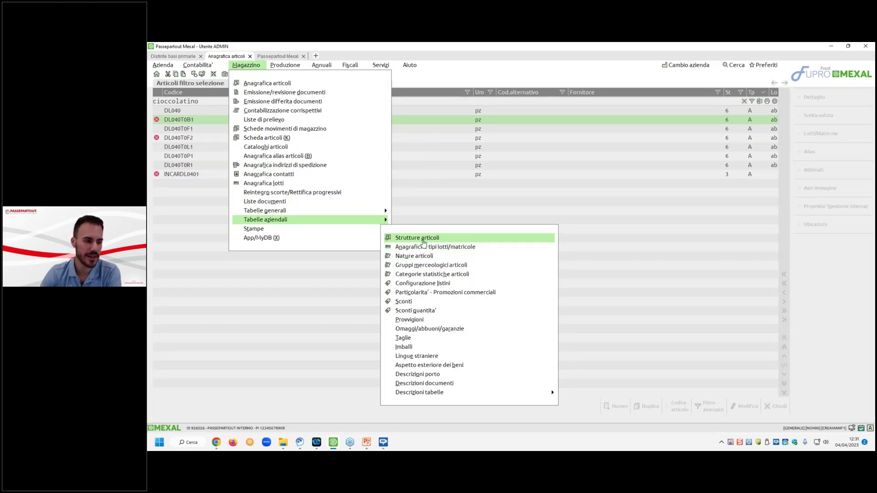
{"action": "left_click", "coordinate": [424, 238]}
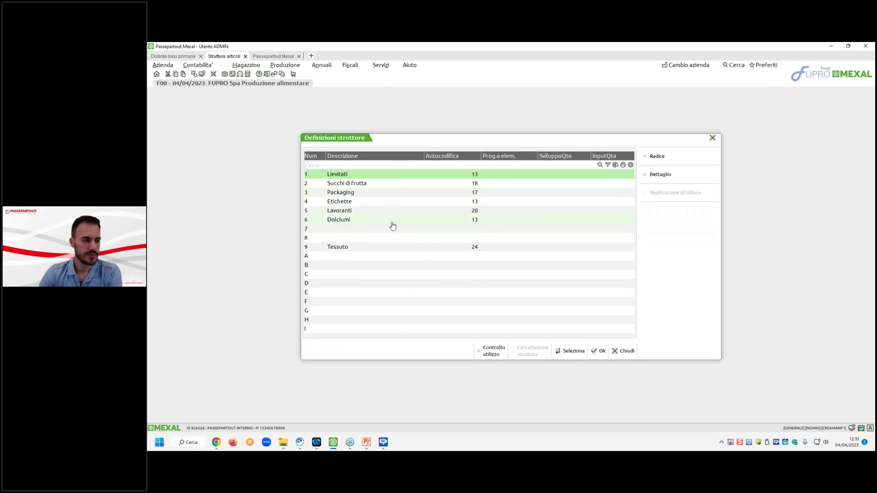
{"action": "double_click", "coordinate": [392, 220]}
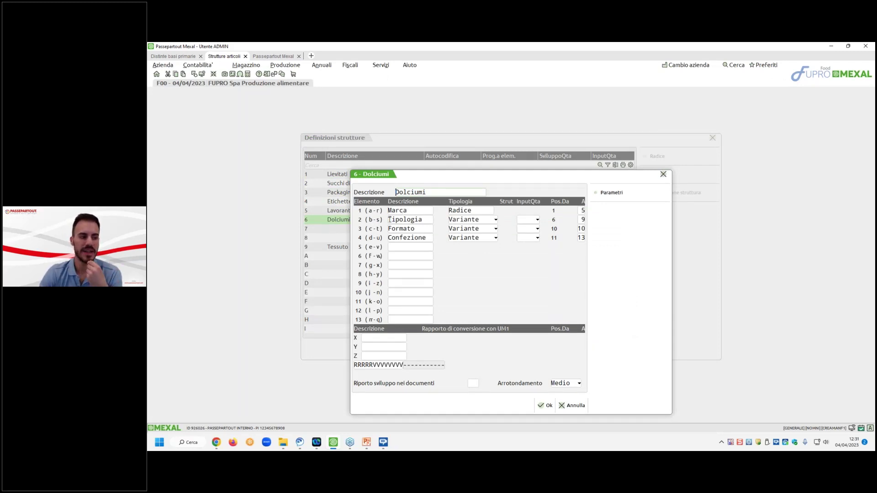
{"action": "left_click", "coordinate": [191, 57]}
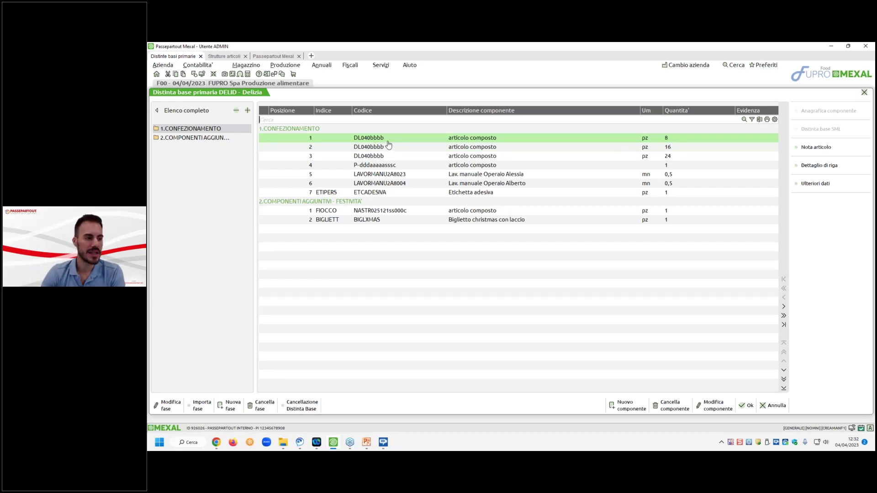
{"action": "left_click", "coordinate": [236, 56]}
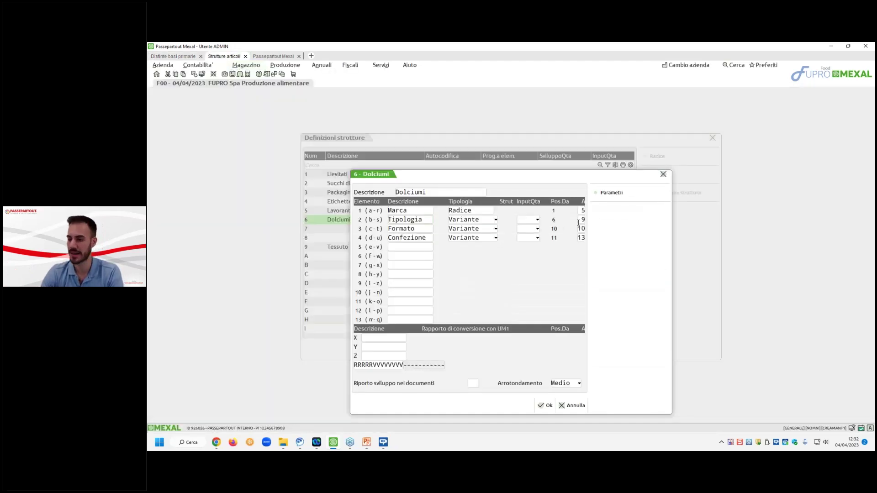
Open the bill of materials development print in the free session with the -DBPSVIL Sviluppo Distinta Base form
{"action": "left_click", "coordinate": [282, 57]}
{"action": "left_click", "coordinate": [287, 65]}
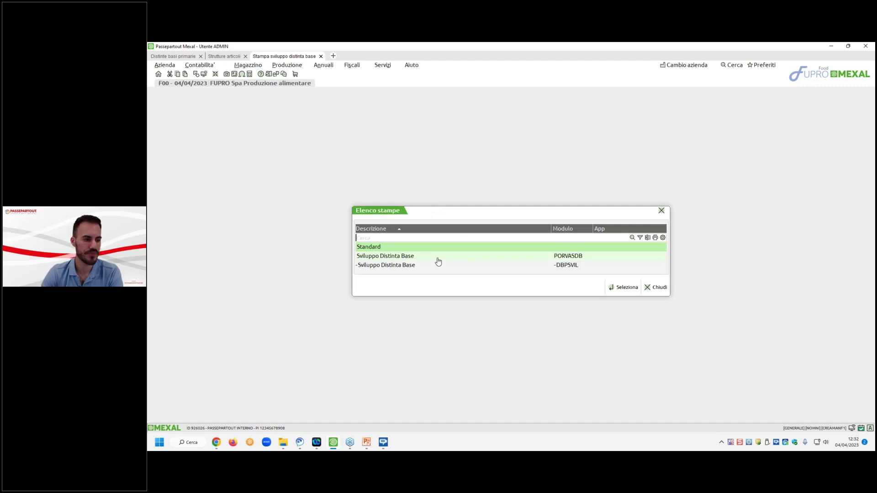
{"action": "double_click", "coordinate": [439, 260]}
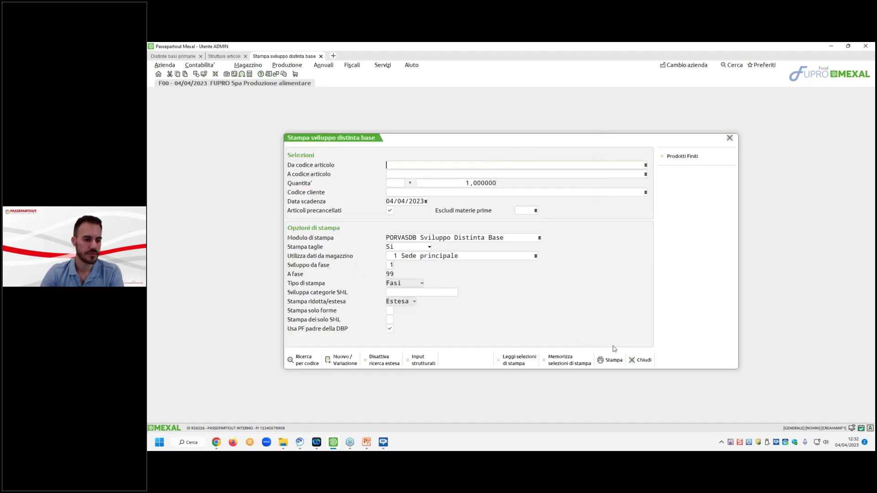
{"action": "key", "text": "Escape"}
{"action": "left_click", "coordinate": [517, 230]}
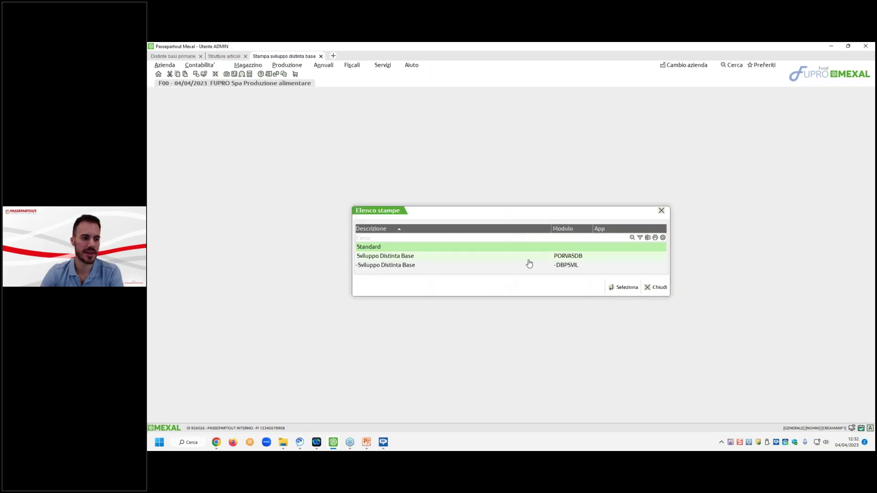
{"action": "left_click", "coordinate": [532, 266]}
{"action": "double_click", "coordinate": [537, 267]}
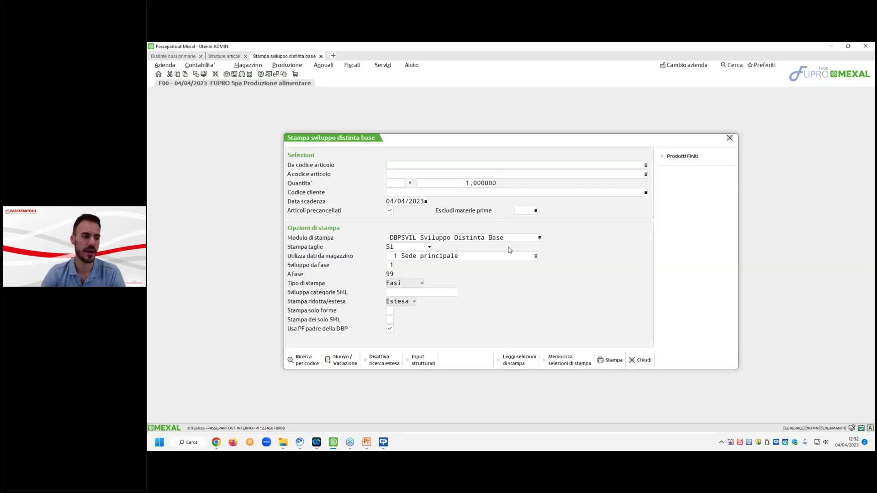
Compose the starting article code from DELID with Tipologia T0P1 pistacchio, Formato S 8pz and Confezione S50 scatola
{"action": "type", "text": "DELID"}
{"action": "key", "text": "Return"}
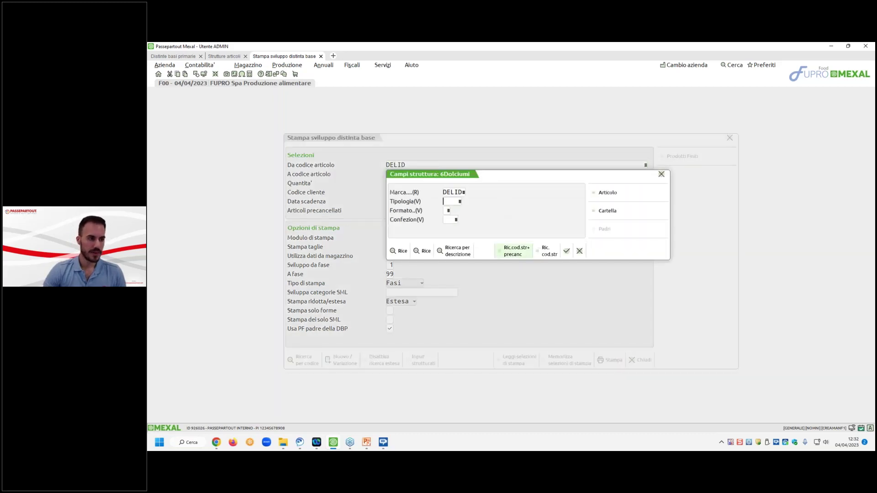
{"action": "left_click", "coordinate": [633, 213]}
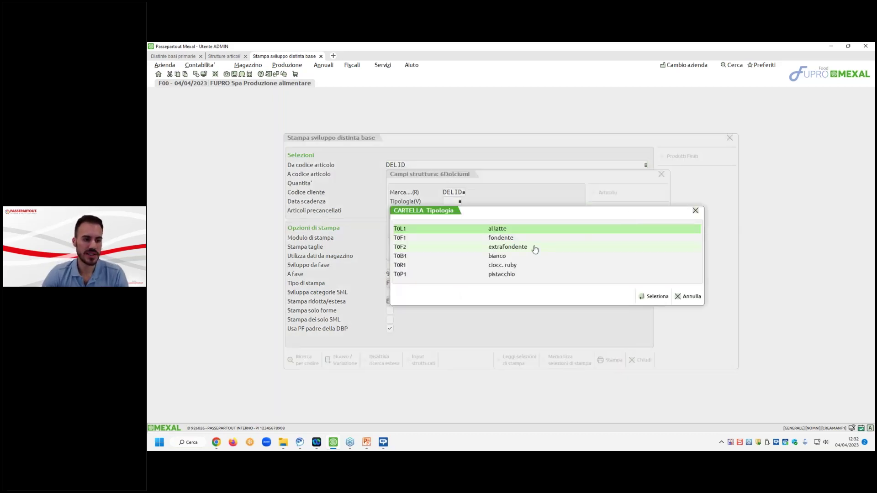
{"action": "double_click", "coordinate": [515, 277]}
{"action": "left_click", "coordinate": [608, 211]}
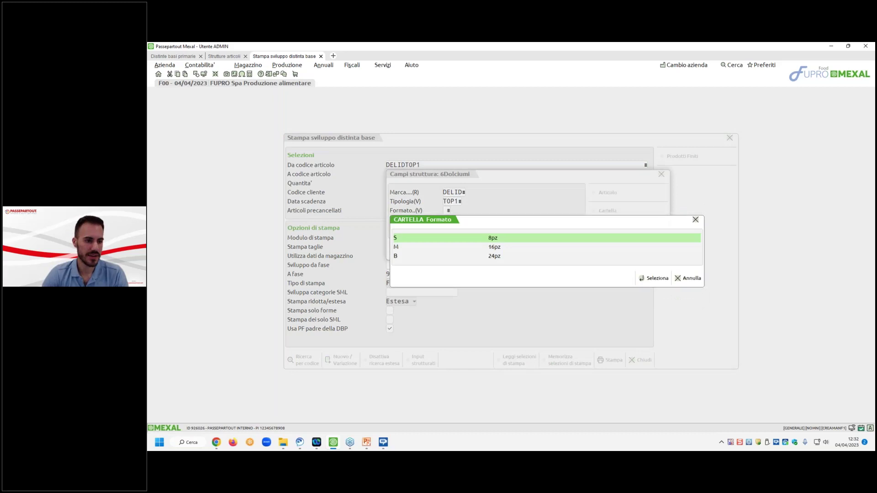
{"action": "double_click", "coordinate": [510, 241]}
{"action": "left_click", "coordinate": [604, 214]}
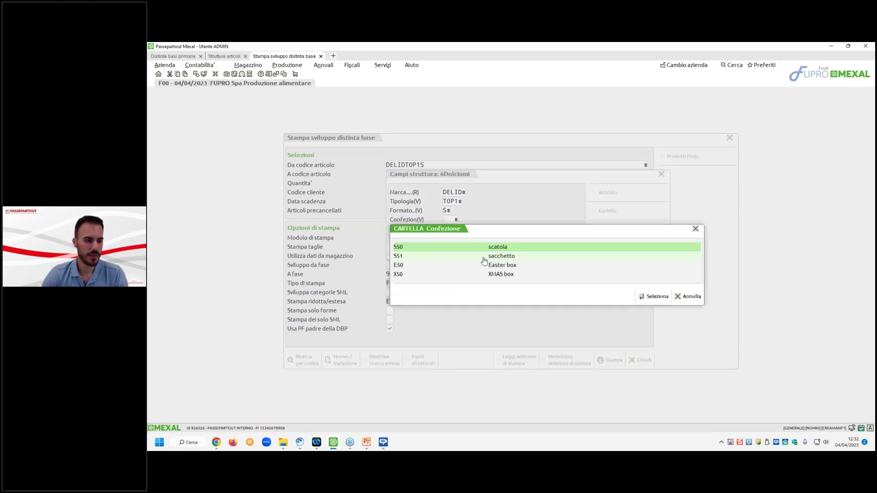
{"action": "double_click", "coordinate": [498, 249]}
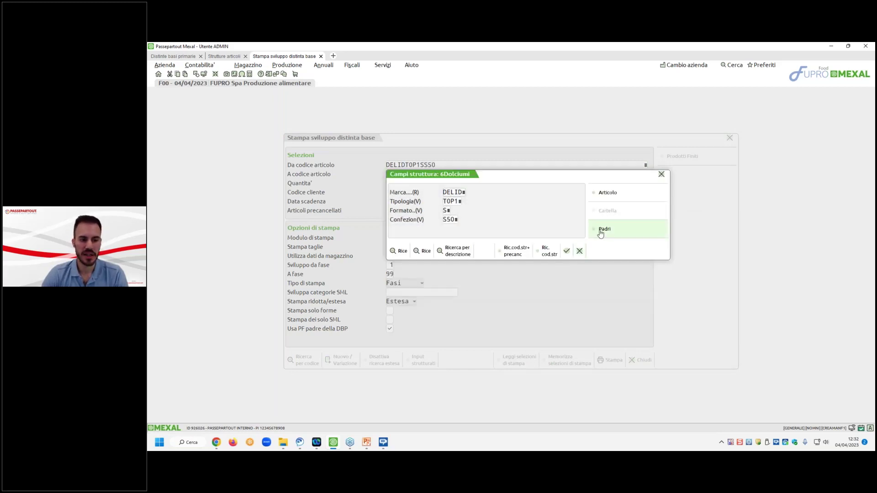
Confirm the composed code DELIDT0P1SS50 and generate its bill of materials development print as a PDF in a maximized window
{"action": "left_click", "coordinate": [570, 252]}
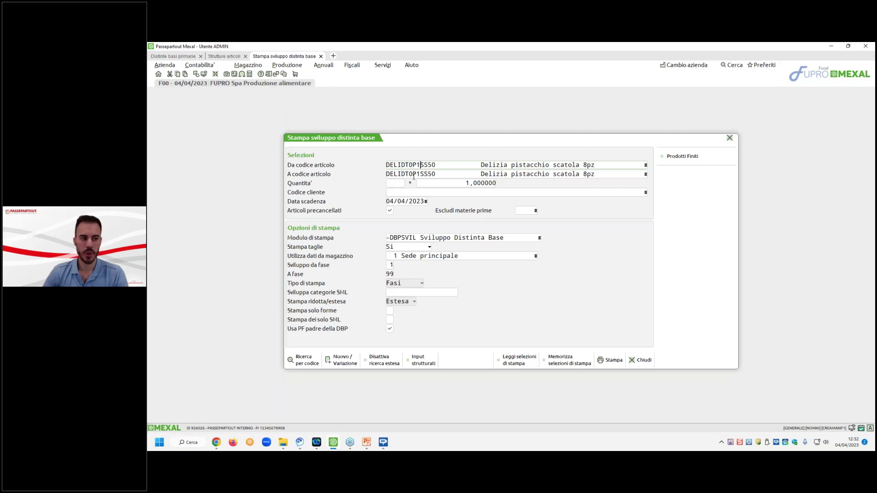
{"action": "left_click_drag", "start_coordinate": [405, 165], "coordinate": [422, 165]}
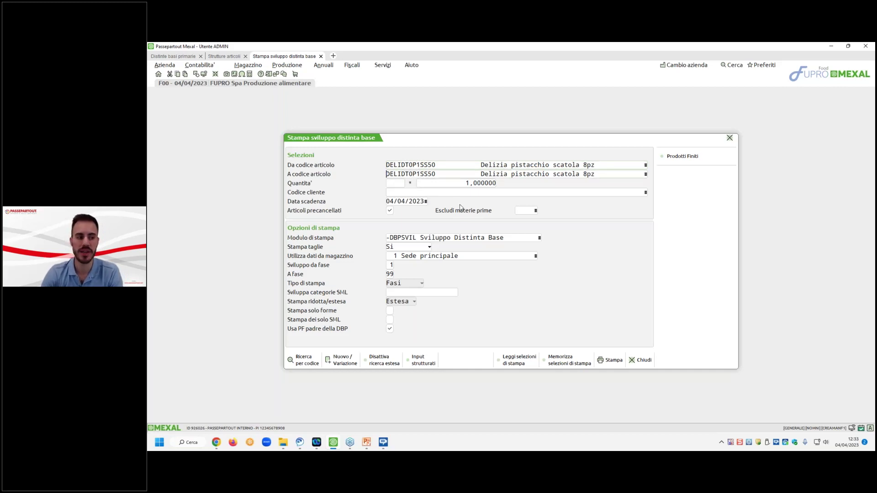
{"action": "left_click", "coordinate": [611, 362]}
{"action": "left_click", "coordinate": [551, 280]}
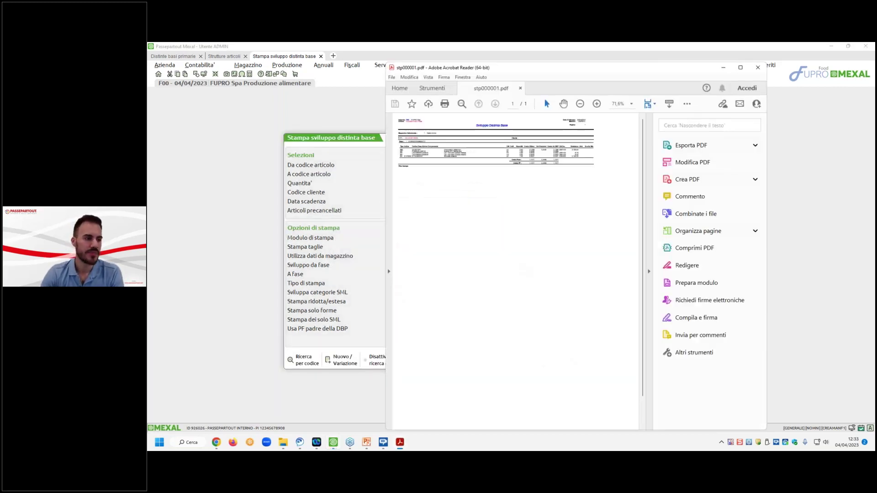
{"action": "left_click", "coordinate": [741, 67]}
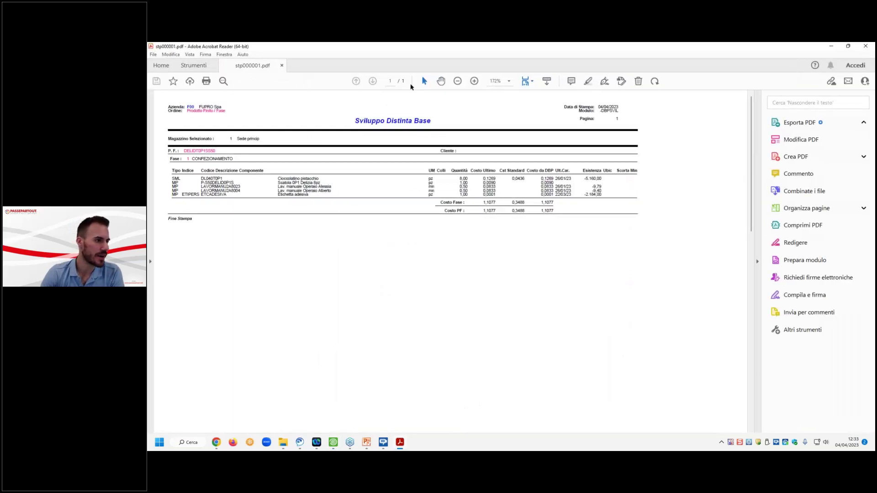
Examine the composed chocolate and box component codes and descriptions under the Confezionamento phase in the PDF
{"action": "left_click", "coordinate": [474, 80]}
{"action": "left_click", "coordinate": [474, 81]}
{"action": "left_click", "coordinate": [474, 81]}
{"action": "left_click", "coordinate": [474, 81]}
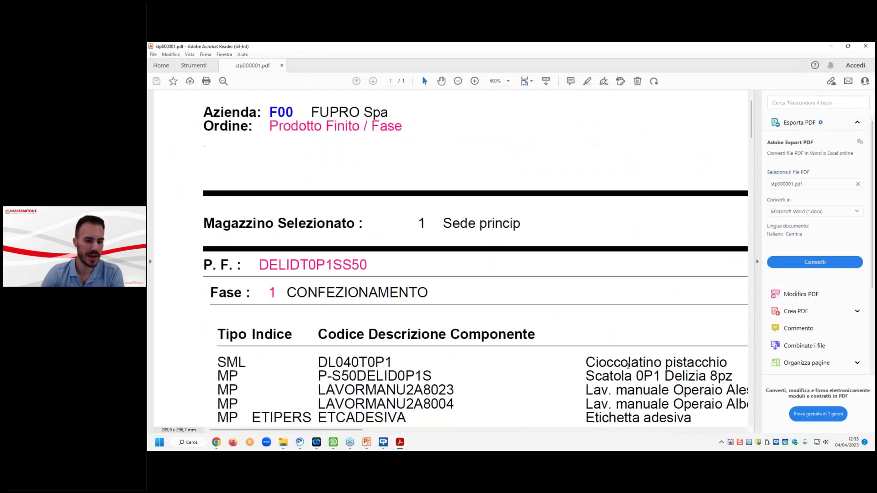
{"action": "left_click_drag", "start_coordinate": [586, 308], "coordinate": [722, 309]}
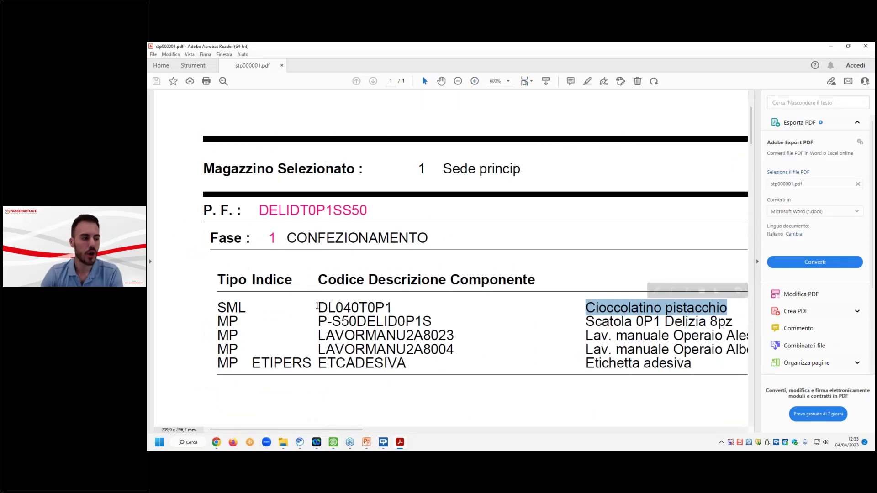
{"action": "left_click_drag", "start_coordinate": [318, 307], "coordinate": [392, 308]}
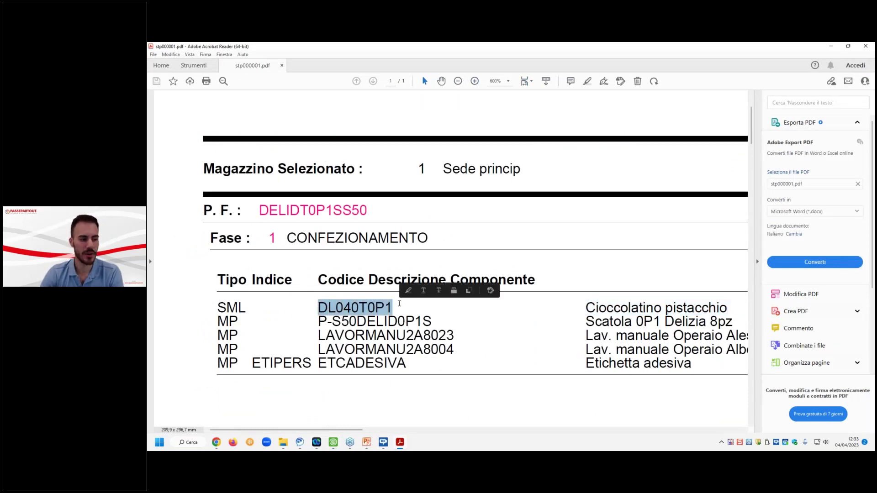
{"action": "left_click", "coordinate": [383, 313]}
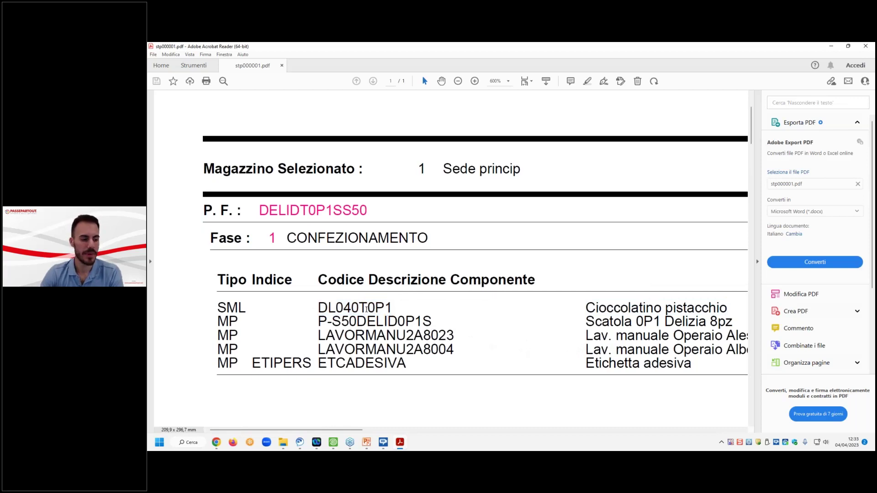
{"action": "left_click_drag", "start_coordinate": [318, 308], "coordinate": [392, 310]}
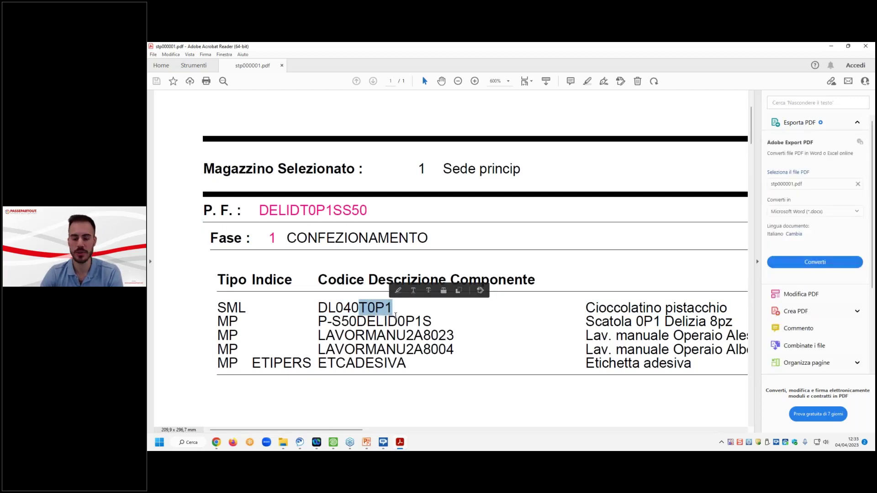
{"action": "left_click_drag", "start_coordinate": [397, 311], "coordinate": [398, 323]}
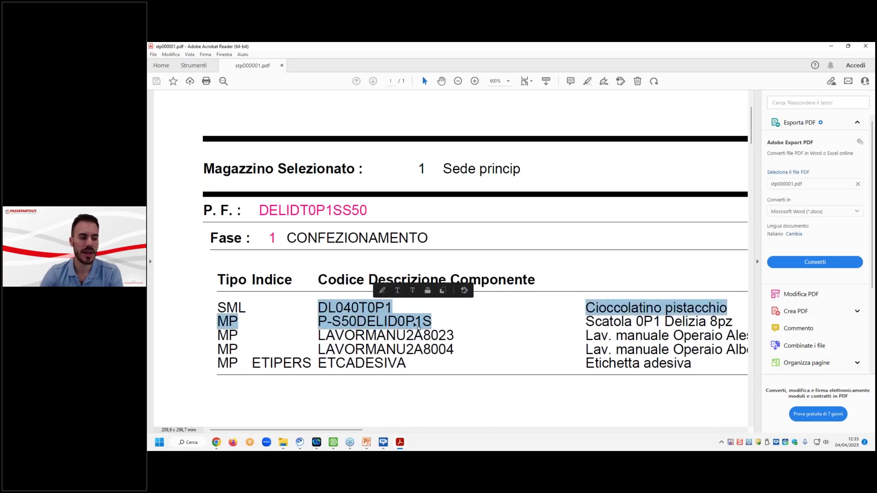
{"action": "left_click", "coordinate": [448, 330]}
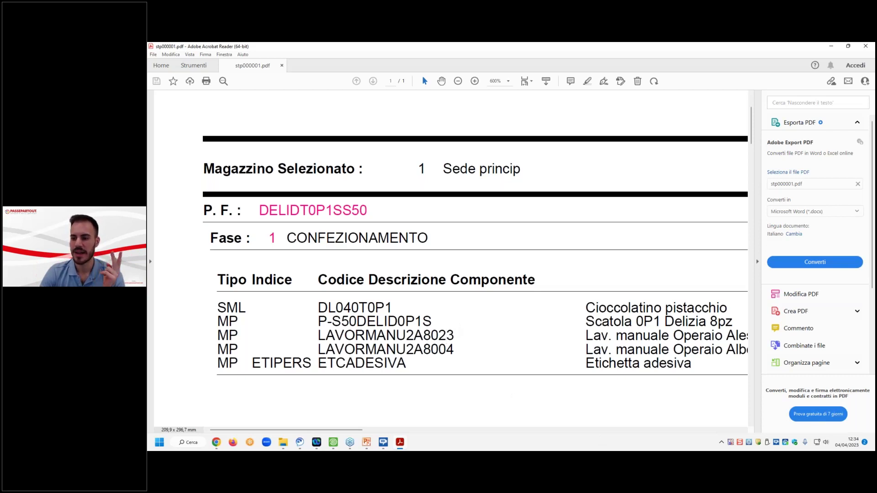
Switch back to Mexal and compare the Formato and Tipologia elements of the Dolciumi structure with the DELID bill of materials components
{"action": "key", "text": "alt+Tab"}
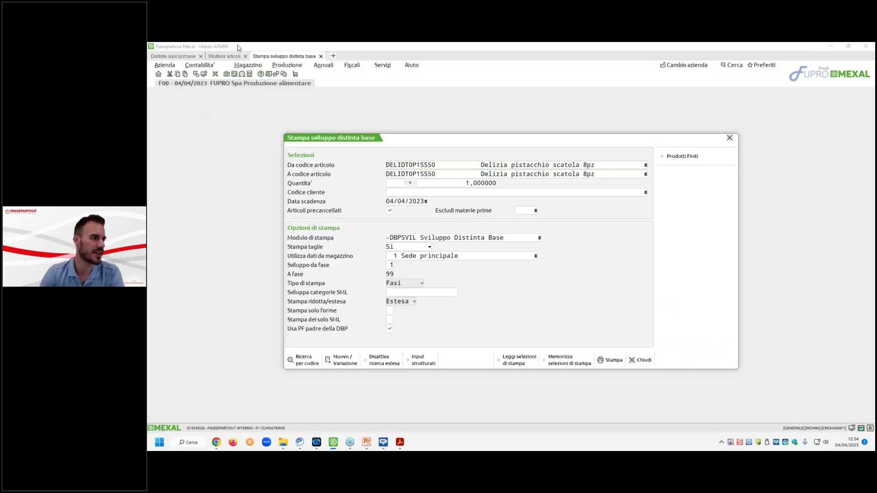
{"action": "left_click", "coordinate": [224, 57]}
{"action": "double_click", "coordinate": [397, 228]}
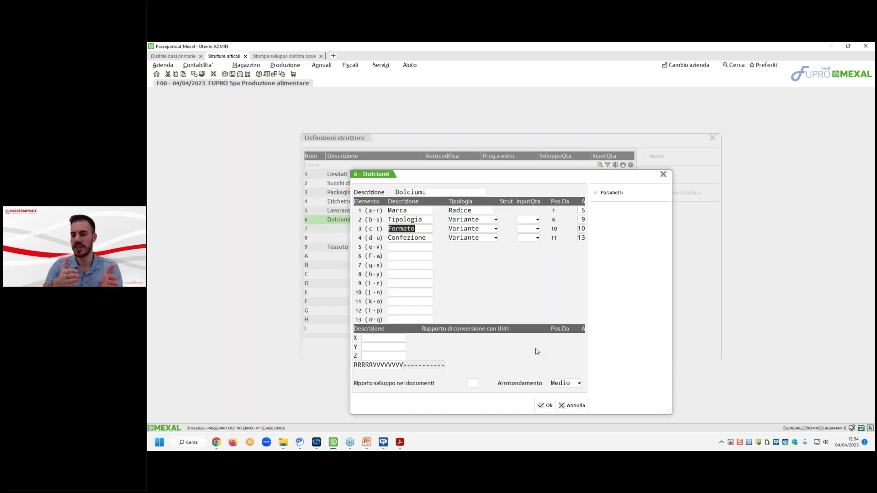
{"action": "left_click", "coordinate": [158, 55]}
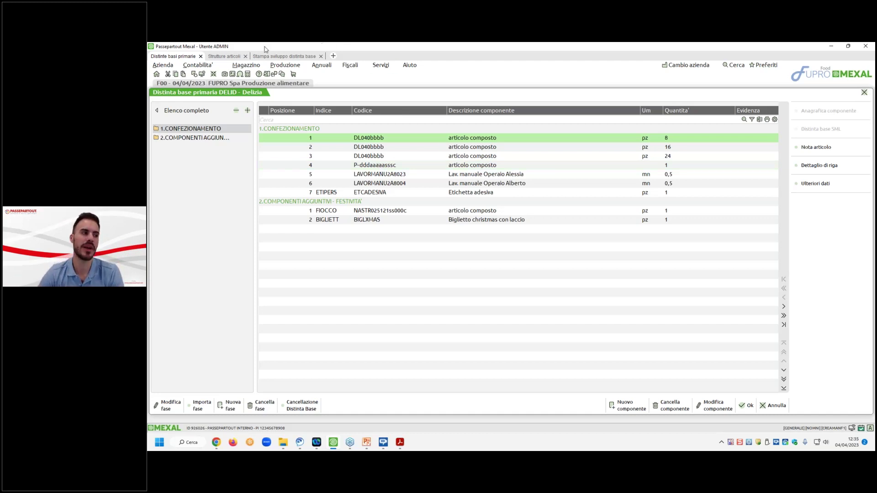
{"action": "left_click", "coordinate": [224, 56]}
{"action": "left_click", "coordinate": [413, 221]}
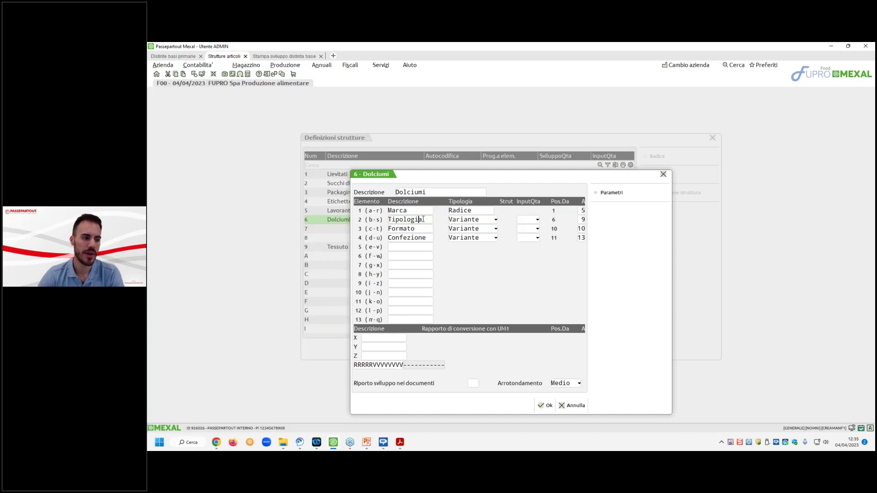
{"action": "left_click_drag", "start_coordinate": [421, 220], "coordinate": [383, 223]}
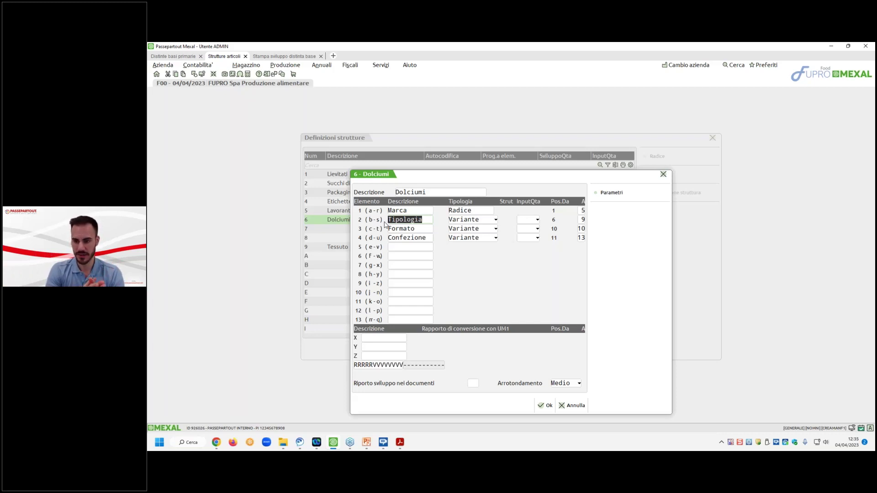
{"action": "left_click", "coordinate": [154, 56]}
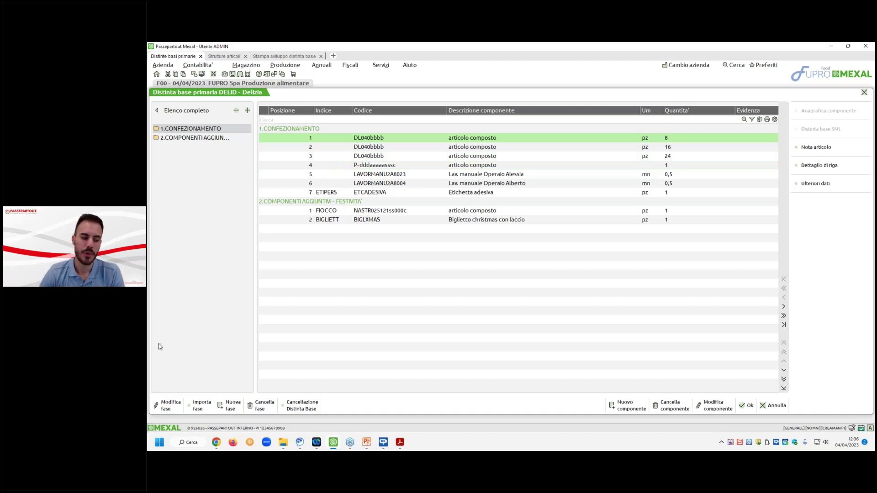
Switch to the structured codes presentation in PowerPoint and look back through the thumbnails of the slides before slide 37
{"action": "left_click", "coordinate": [366, 443]}
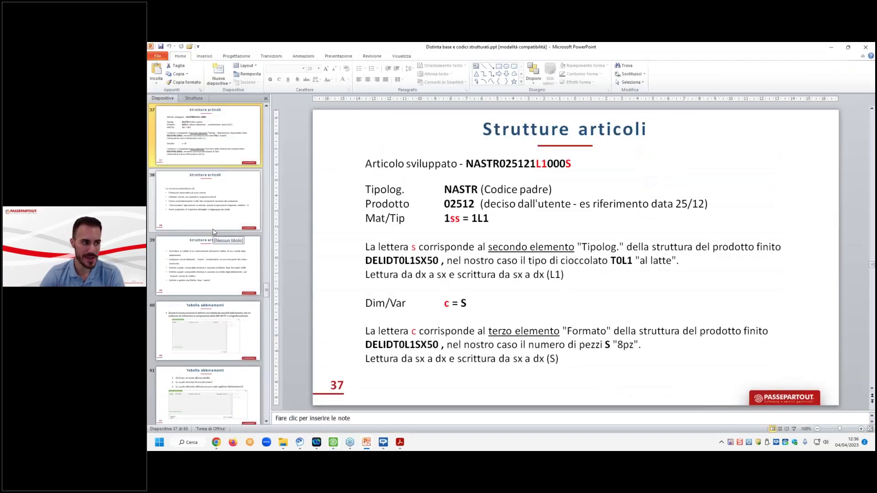
{"action": "scroll", "coordinate": [214, 254], "scroll_direction": "up", "scroll_amount": 5}
{"action": "scroll", "coordinate": [210, 215], "scroll_direction": "up", "scroll_amount": 1}
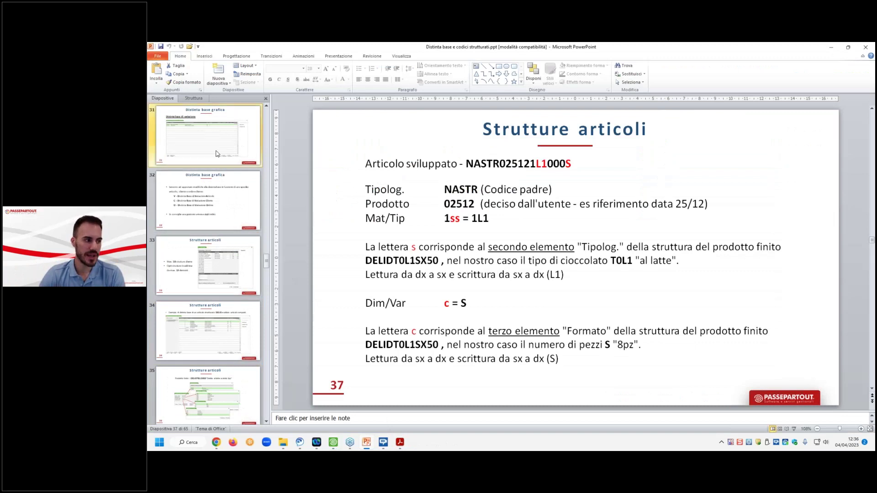